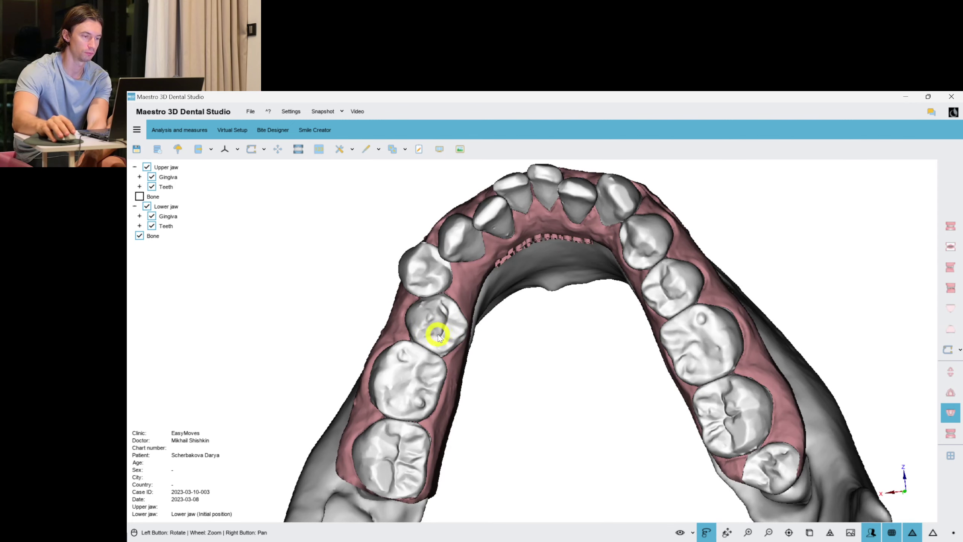
Show only the lower jaw and open the Change local origo tool in Virtual Setup
left_click_drag(428, 346, 525, 356)
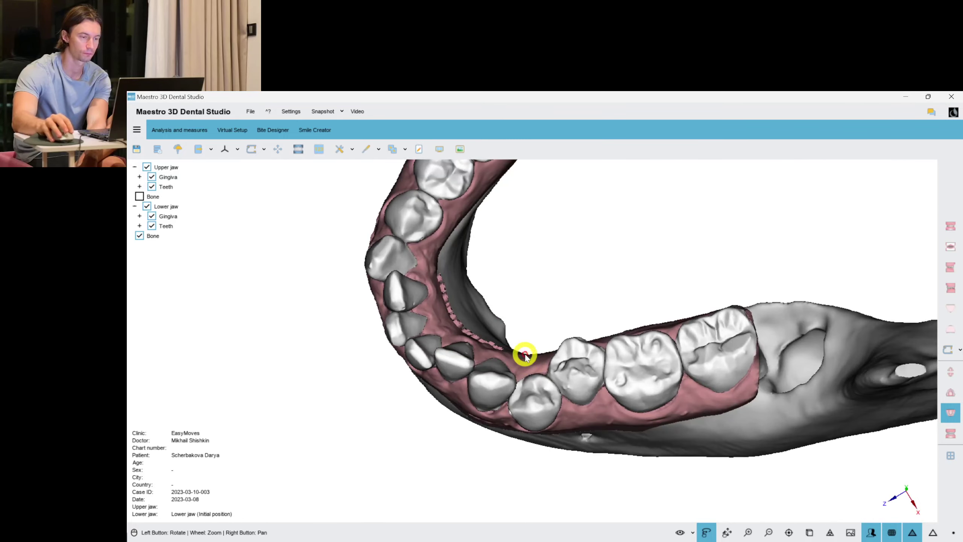
left_click(952, 434)
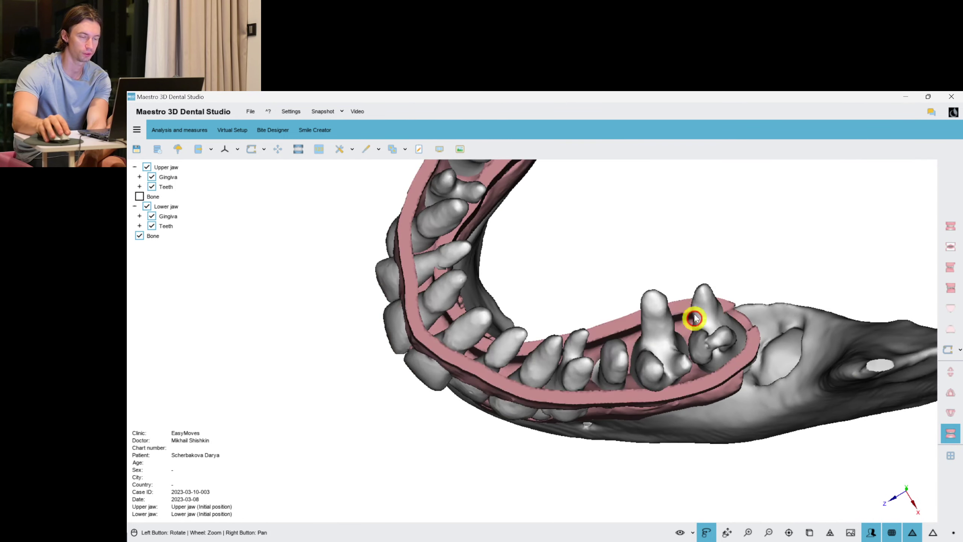
left_click_drag(692, 318, 503, 315)
left_click(951, 413)
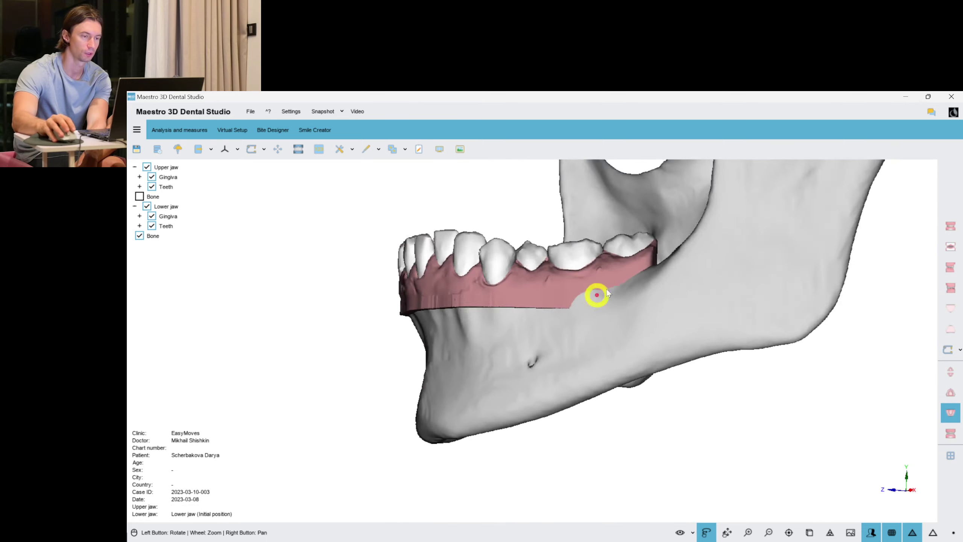
left_click(236, 129)
left_click(150, 150)
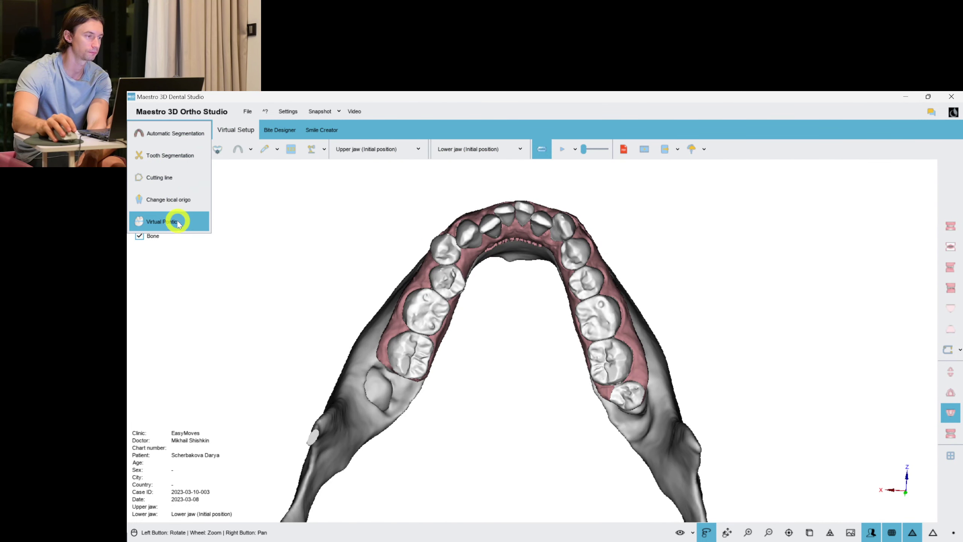
left_click(173, 201)
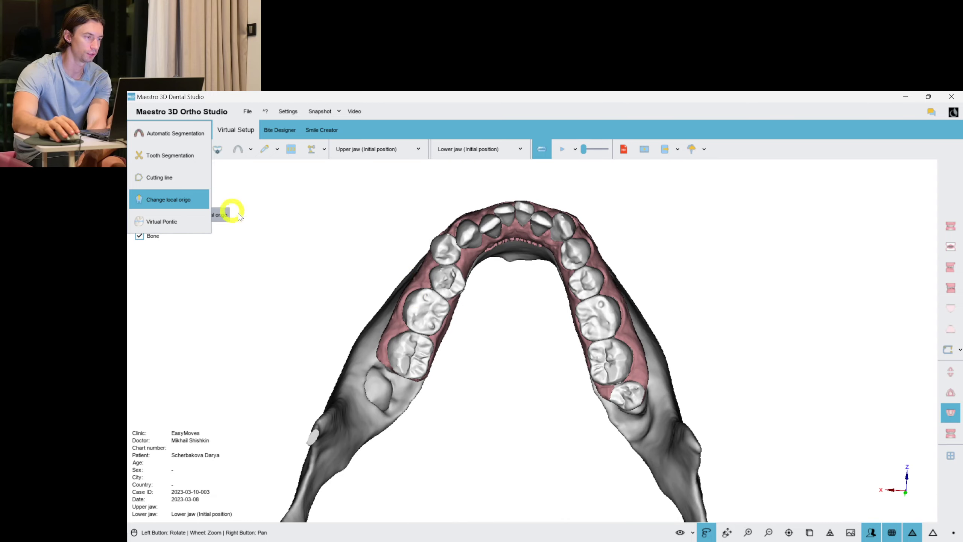
Select second molar 37 and shift its local axes so the origin centres on the occlusal surface
left_click_drag(751, 433, 438, 230)
left_click_drag(818, 340, 436, 295)
double_click(419, 223)
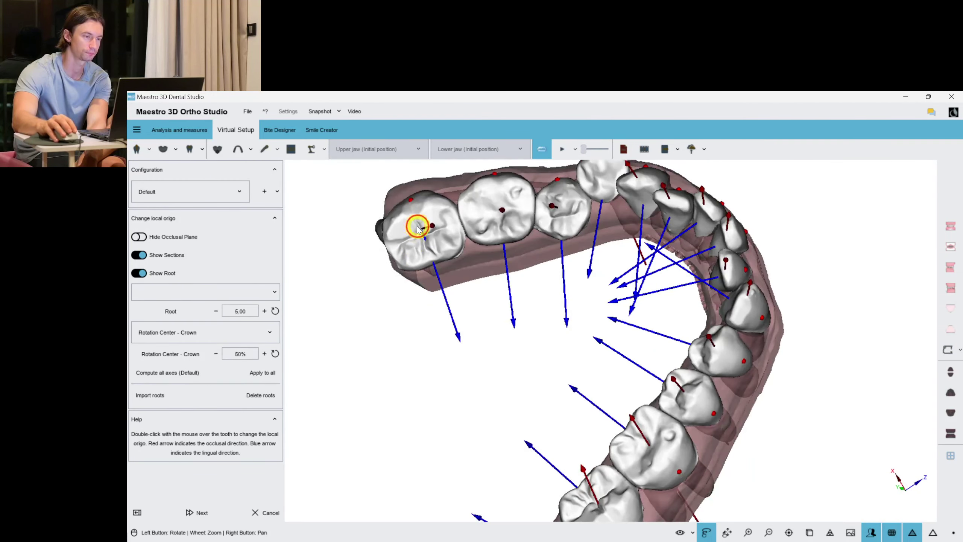
left_click_drag(516, 462, 523, 458)
scroll(530, 417, "up", 3)
right_click_drag(541, 355, 594, 387)
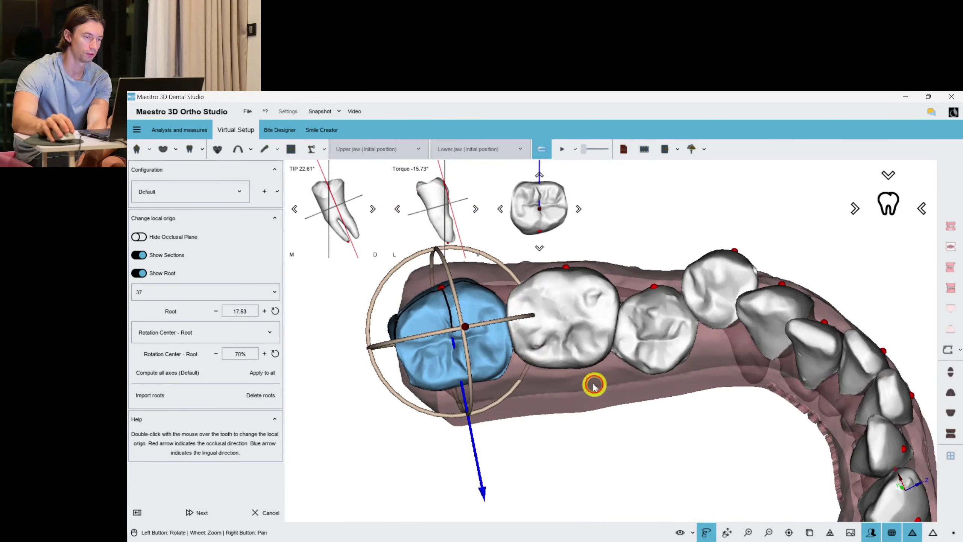
left_click_drag(495, 323, 489, 328)
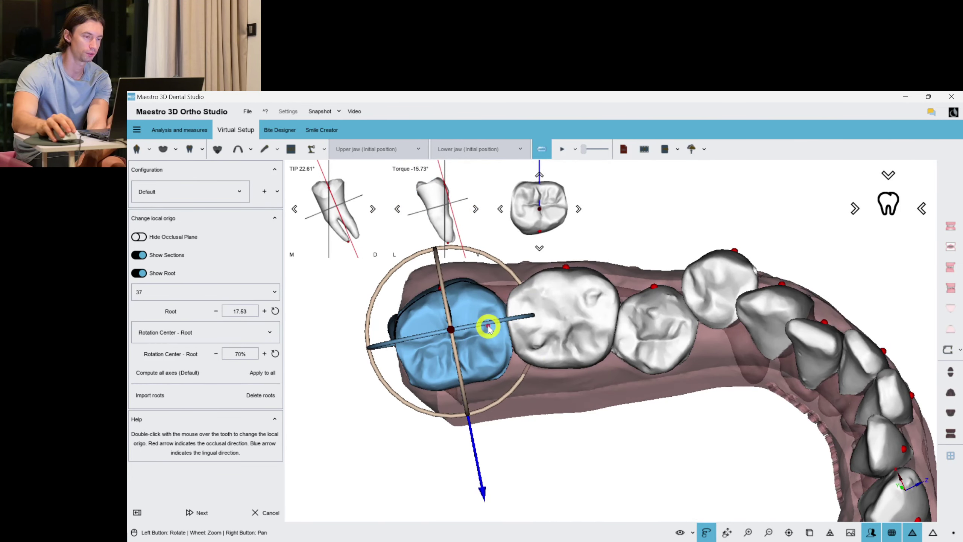
Centre and straighten the local axes of first molar 36, and select premolar 35 for the same correction
double_click(539, 333)
left_click_drag(584, 329, 580, 332)
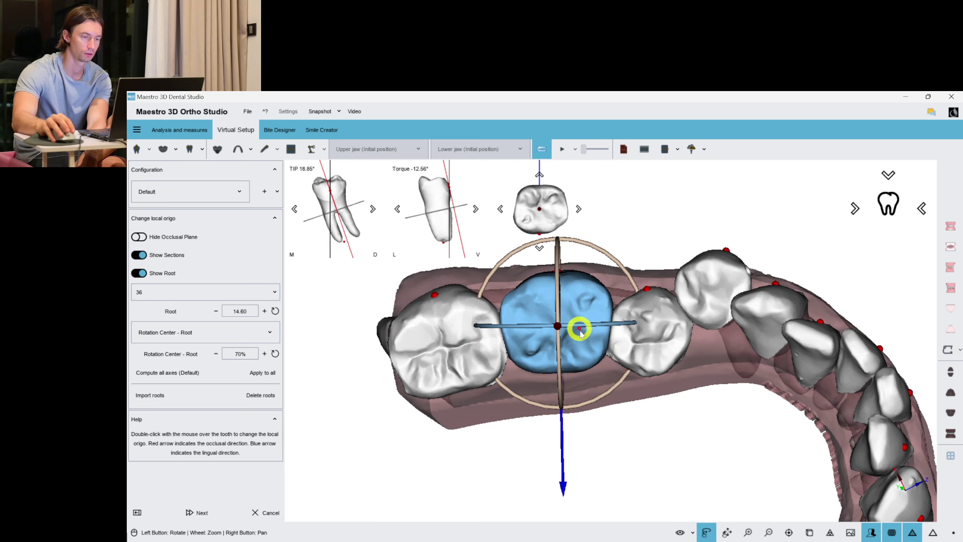
double_click(646, 327)
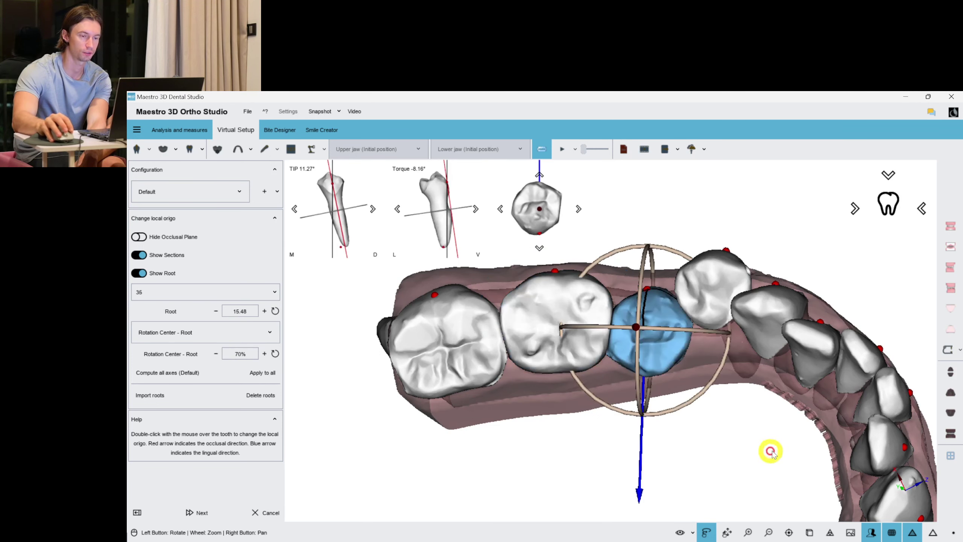
Rotate and tilt the local axes of premolar 34 so its lingual arrow runs perpendicular to the dental arch
left_click_drag(786, 432, 747, 437)
double_click(721, 288)
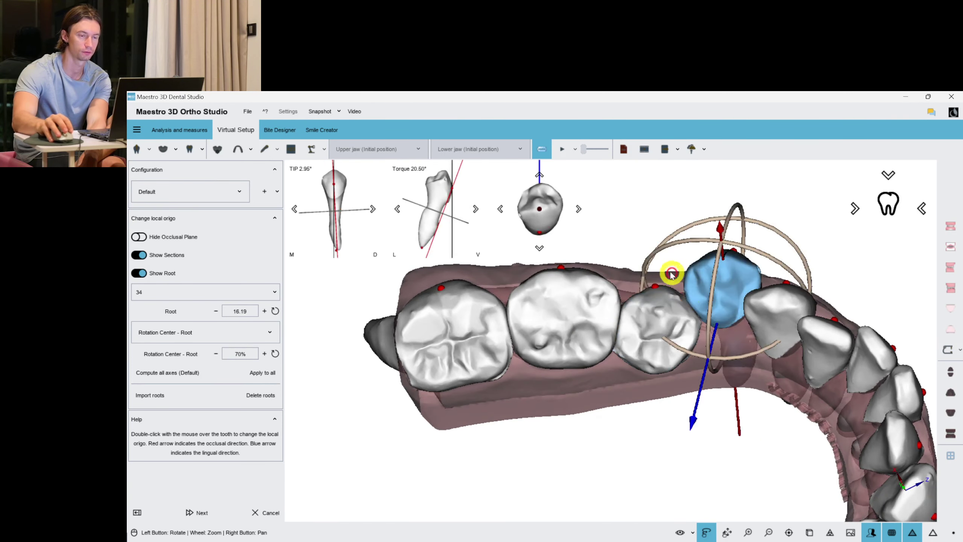
left_click_drag(722, 367, 725, 365)
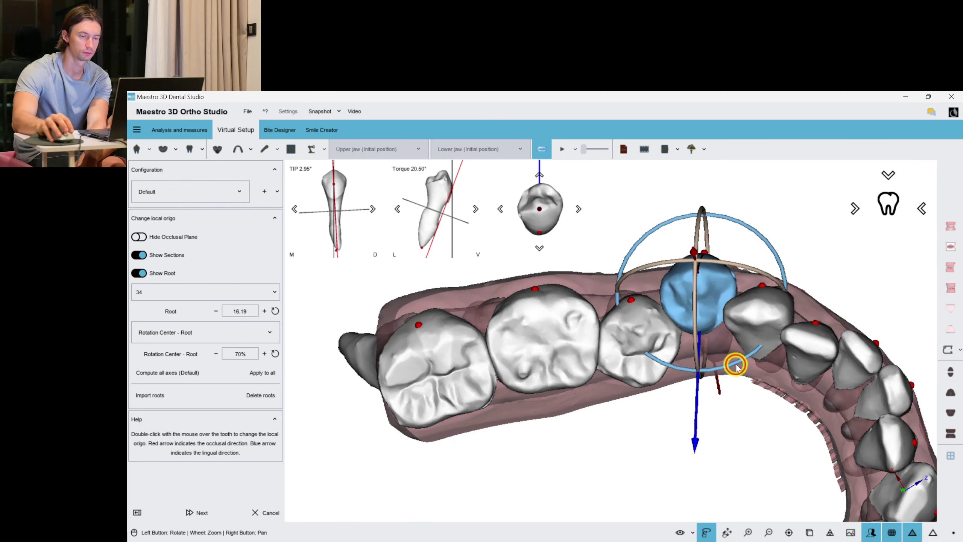
left_click_drag(699, 306, 705, 327)
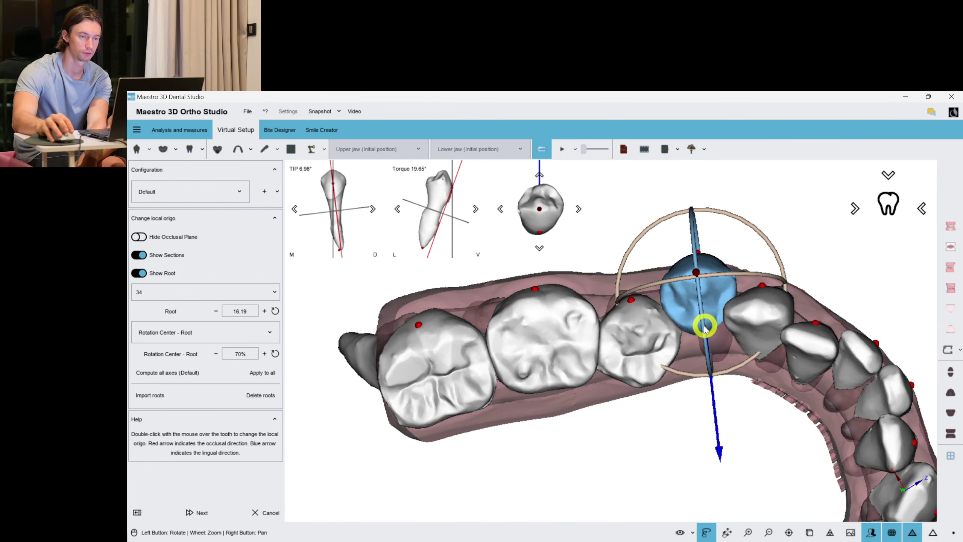
left_click_drag(512, 322, 516, 347)
left_click_drag(727, 305, 746, 346)
Align the local axes of canine 33 and incisors 32 and 31 with their crowns, tooth by tooth
double_click(728, 327)
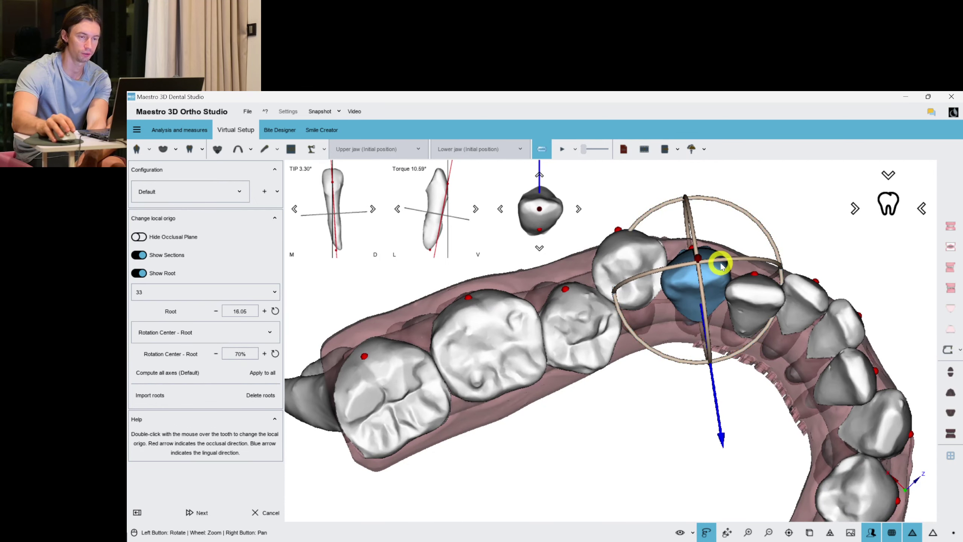
double_click(764, 318)
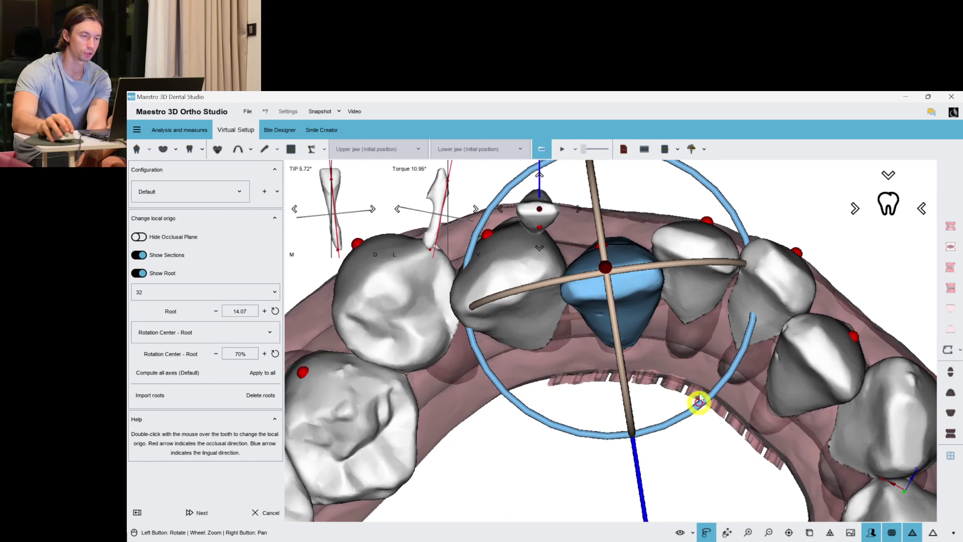
double_click(679, 269)
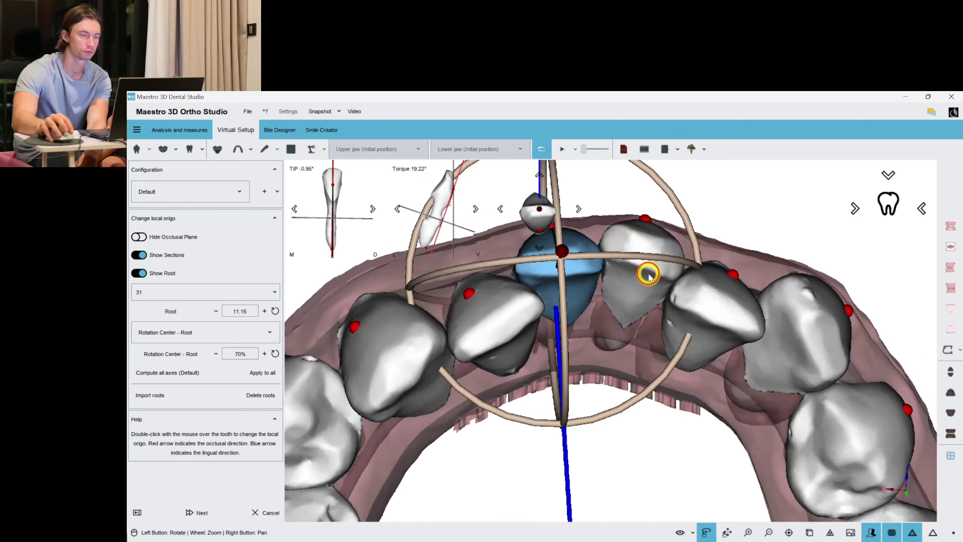
Align the local axes of incisors 41 and 42 with their crowns
double_click(644, 273)
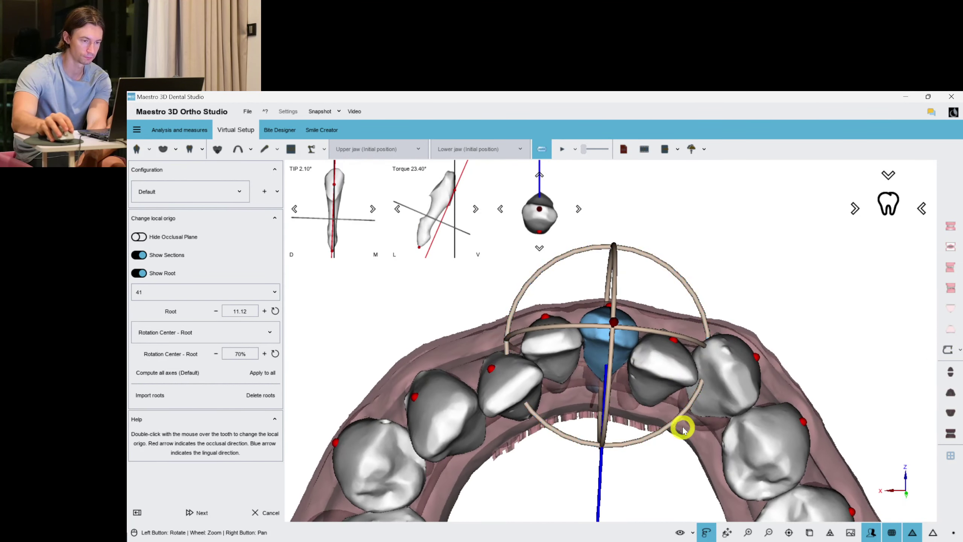
double_click(660, 370)
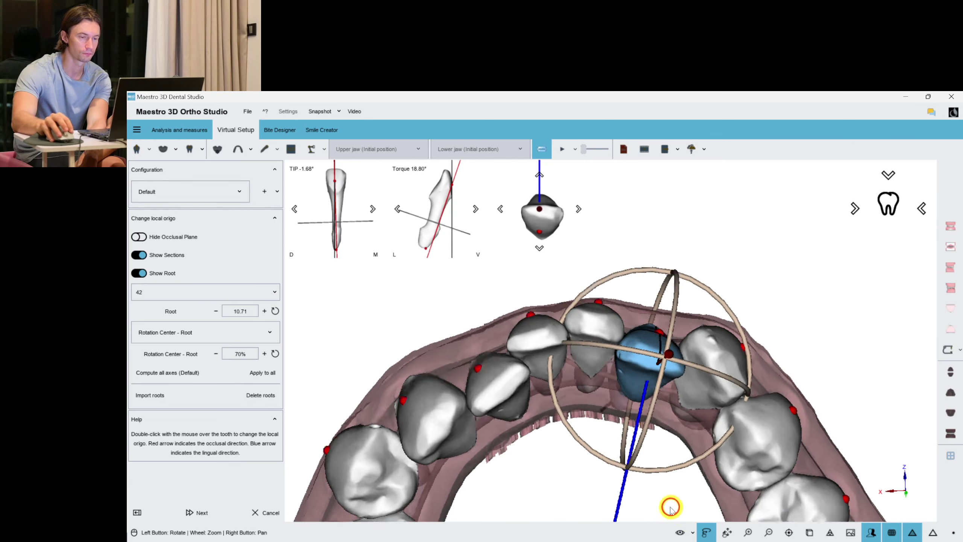
left_click(579, 209)
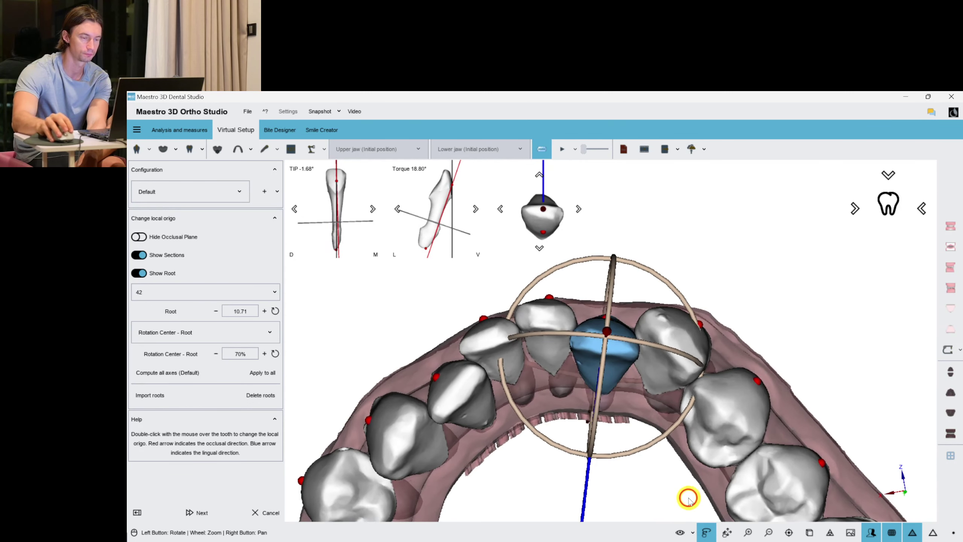
Rotate and tilt the local axes of canine 43 to about 16.5° tip and 14.8° torque
double_click(654, 358)
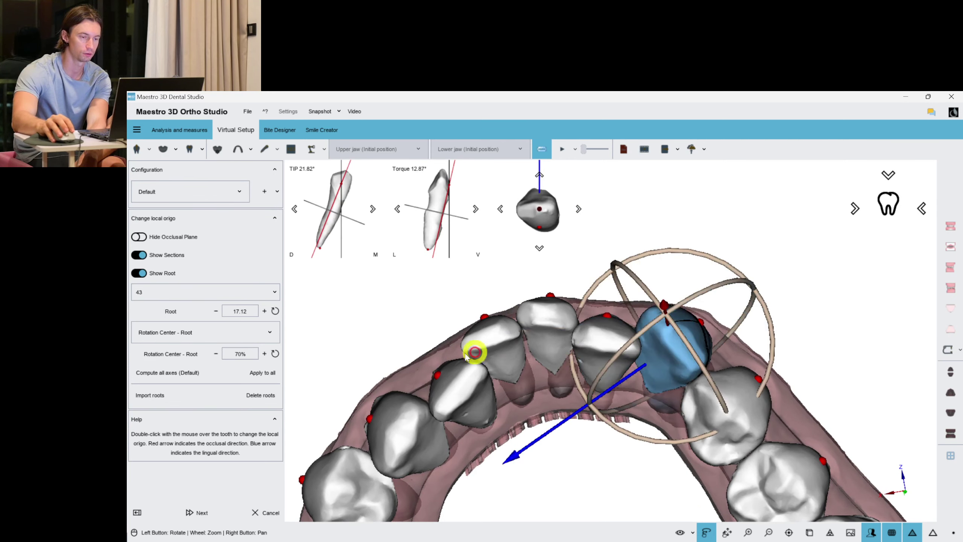
right_click_drag(630, 450, 620, 462)
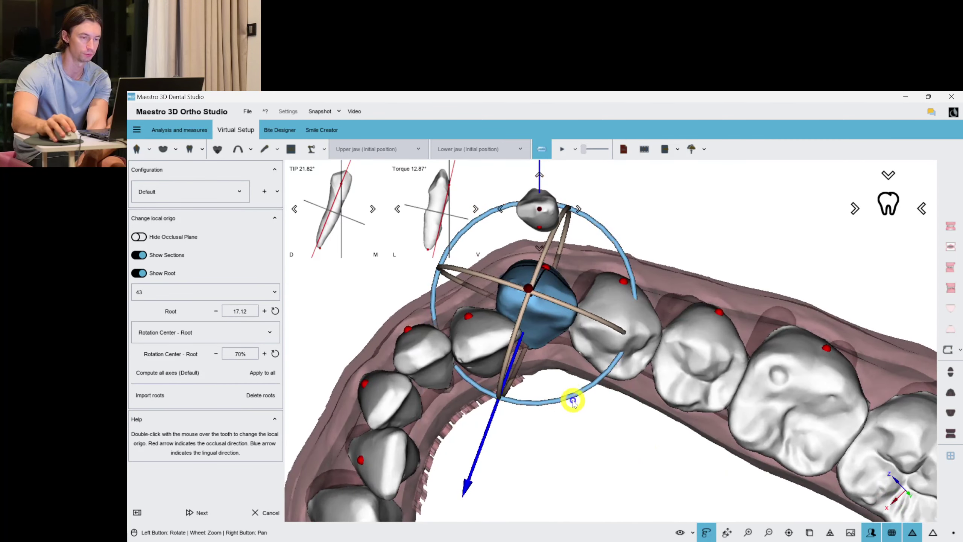
left_click_drag(574, 398, 587, 393)
left_click_drag(565, 302, 574, 302)
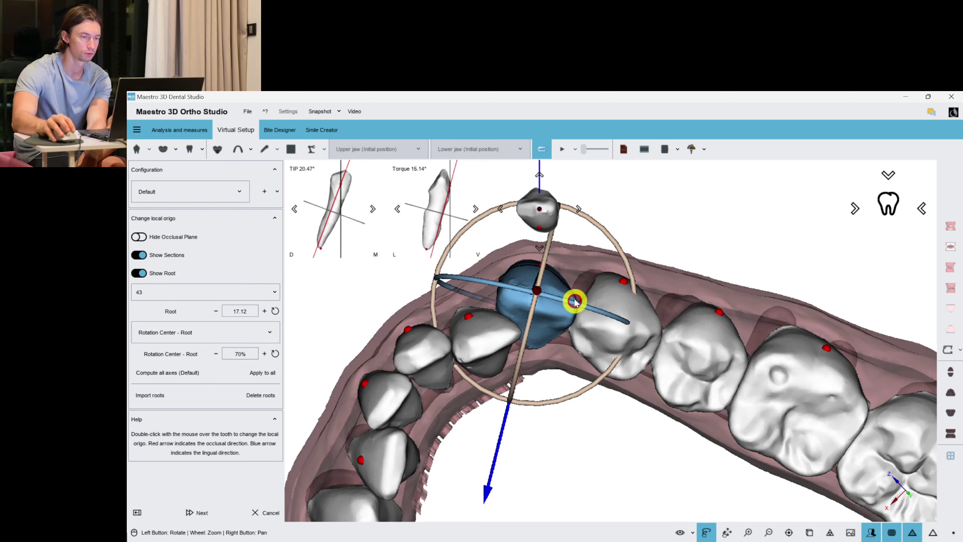
left_click(581, 211)
left_click_drag(612, 446, 611, 441)
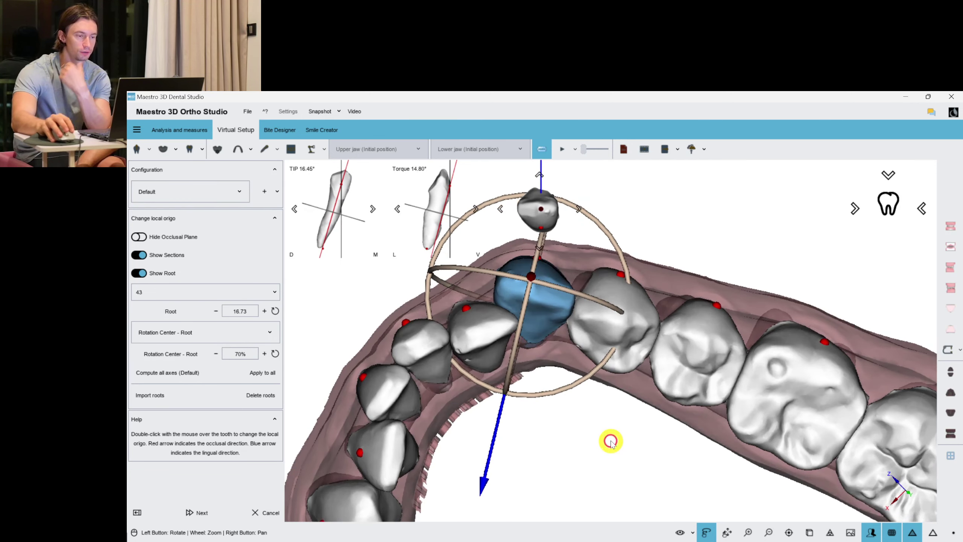
Rotate the local axes of premolar 44 to about 7.8° tip and 7.1° torque, and move on to premolar 45
left_click(610, 365)
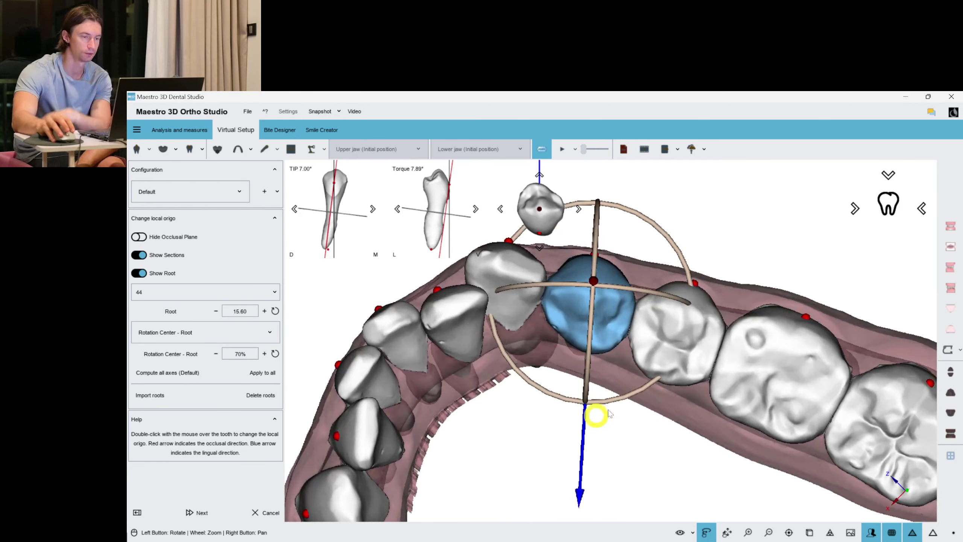
left_click_drag(633, 393, 620, 400)
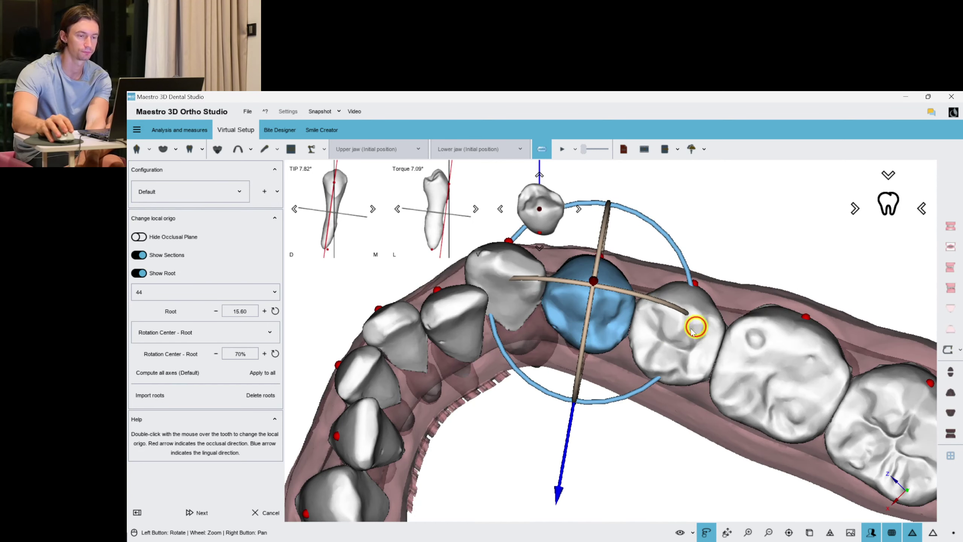
left_click(696, 327)
Square the local axes of first molar 46 to its crown and select second molar 47 for the same alignment
left_click(741, 314)
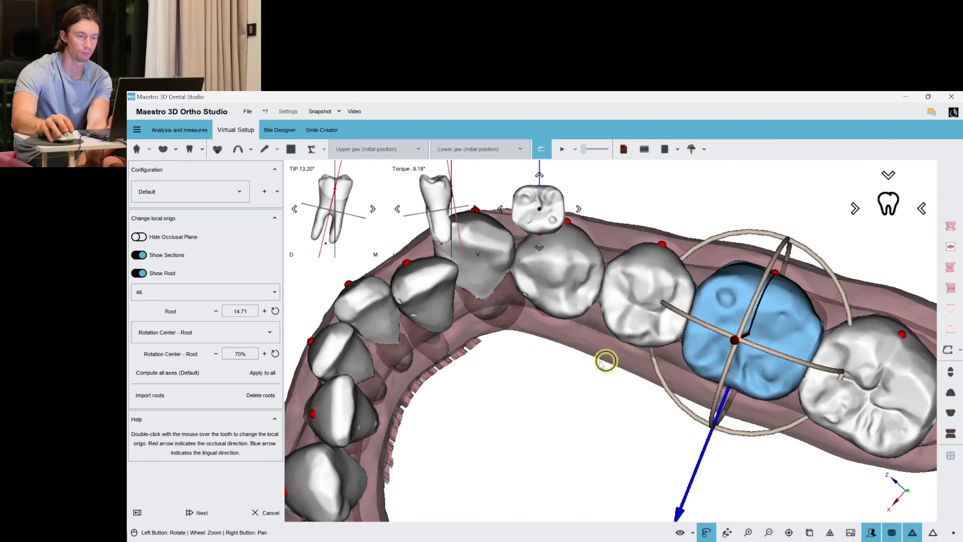
left_click_drag(513, 421, 624, 382)
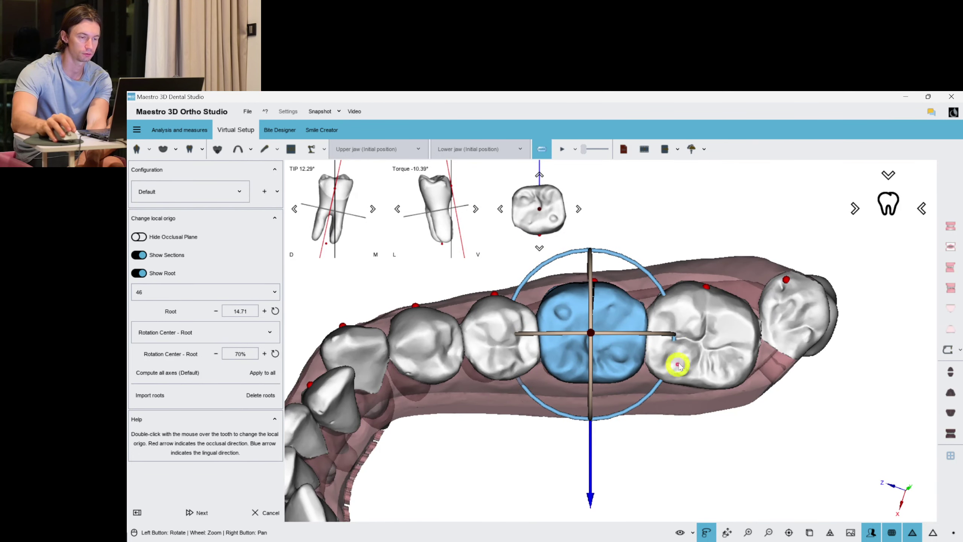
left_click(689, 352)
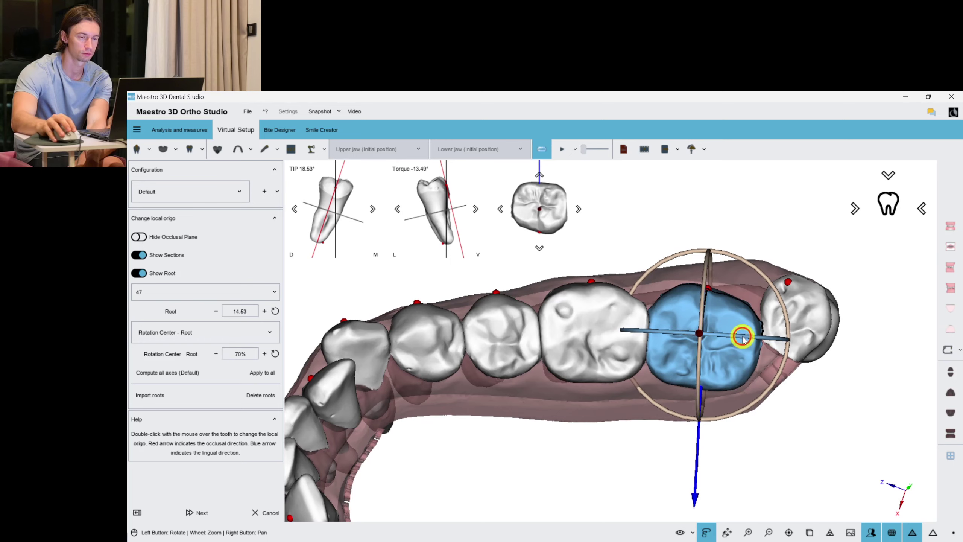
Adjust the mesiodistal tilt of molar 47's occlusal axis from a buccal view of the arch
right_click_drag(672, 478, 624, 473)
scroll(693, 327, "down", 5)
left_click_drag(688, 327, 606, 445)
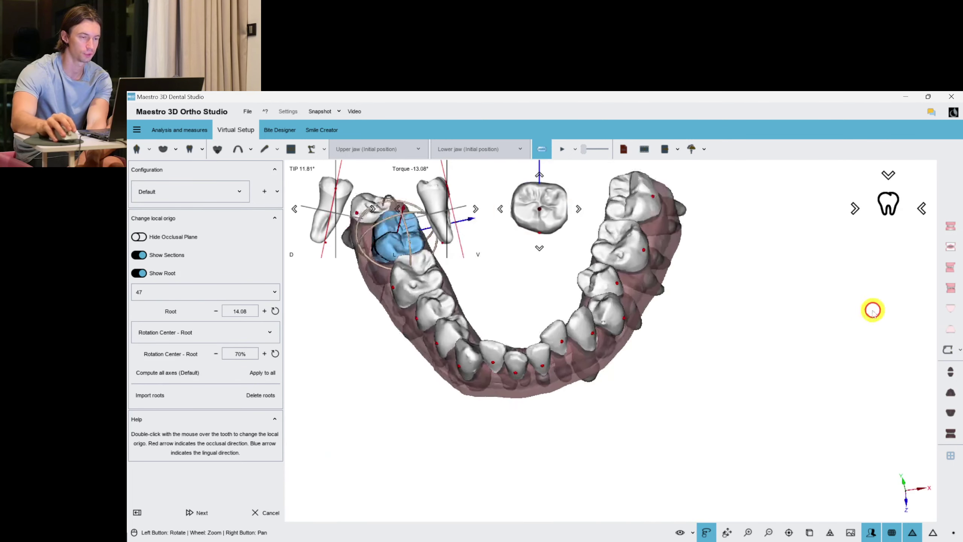
right_click_drag(873, 310, 925, 357)
left_click_drag(689, 416, 743, 357)
right_click_drag(743, 357, 784, 384)
left_click_drag(622, 374, 735, 324)
scroll(667, 327, "up", 4)
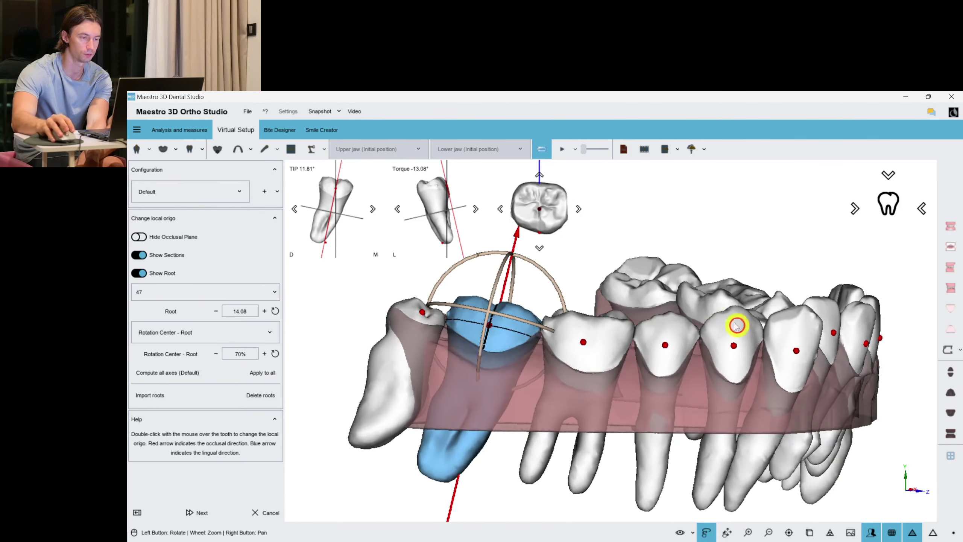
left_click_drag(561, 297, 562, 288)
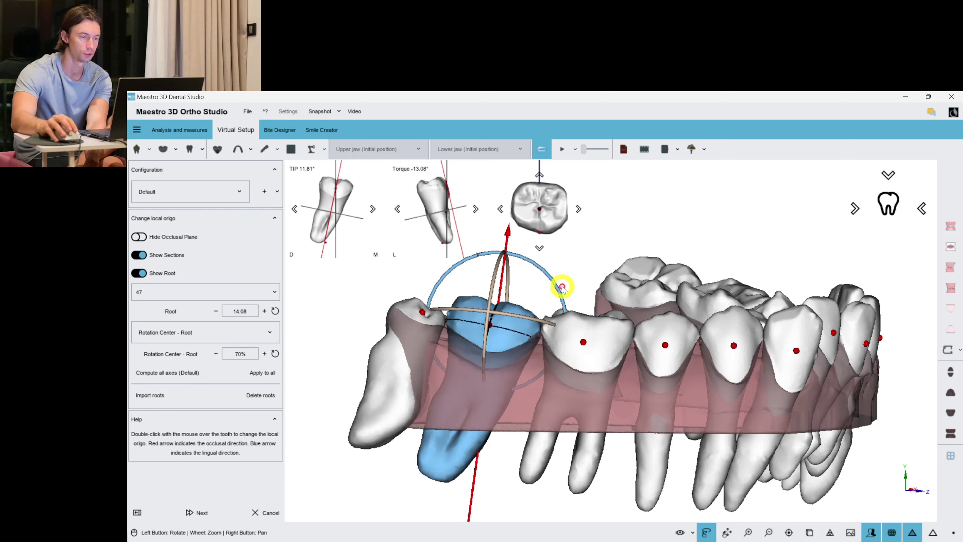
Correct the mesiodistal tilt of the local axes of molar 46 and premolar 45 in the buccal view
double_click(605, 347)
left_click_drag(651, 310, 656, 338)
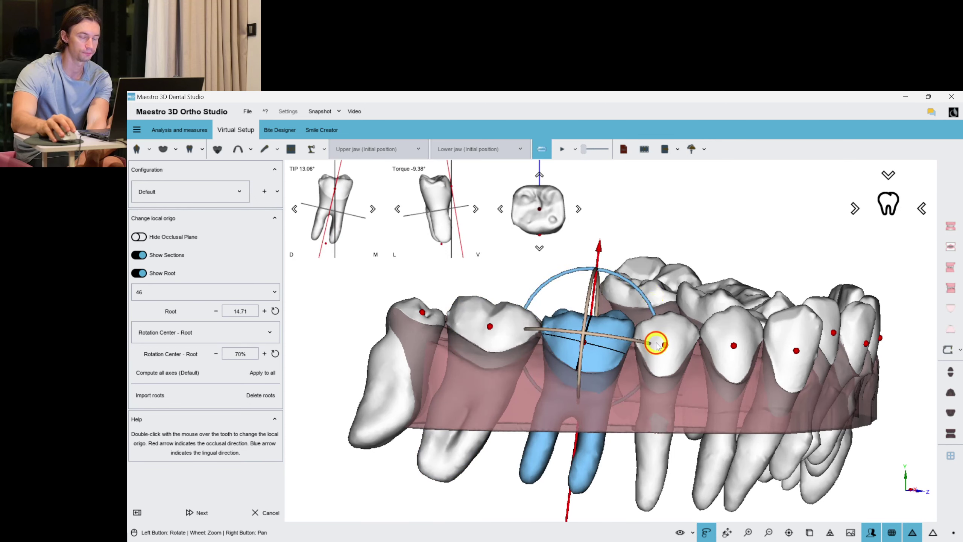
double_click(661, 342)
left_click_drag(721, 307, 722, 299)
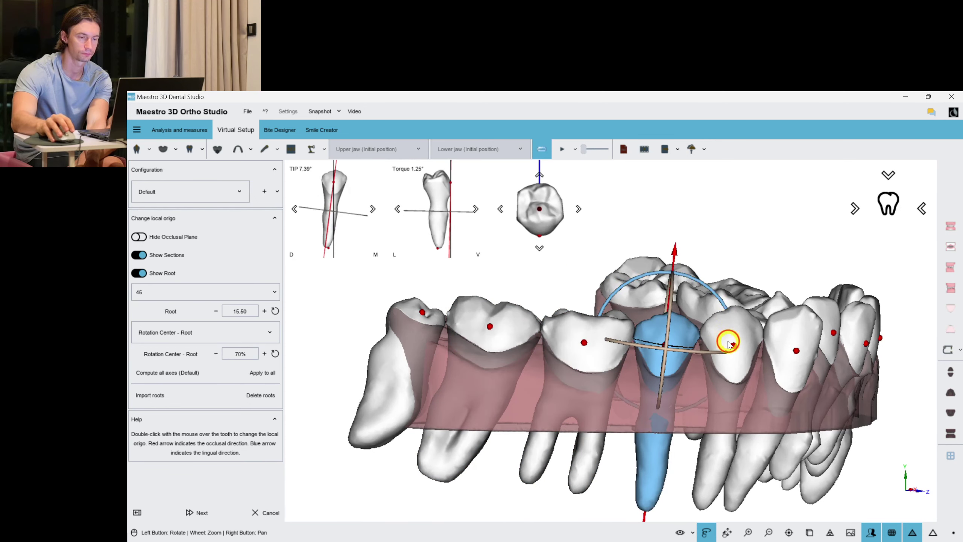
Correct the mesiodistal tilt of premolar 44's local axes in the buccal view
double_click(728, 340)
left_click_drag(811, 430, 770, 420)
right_click_drag(771, 420, 743, 430)
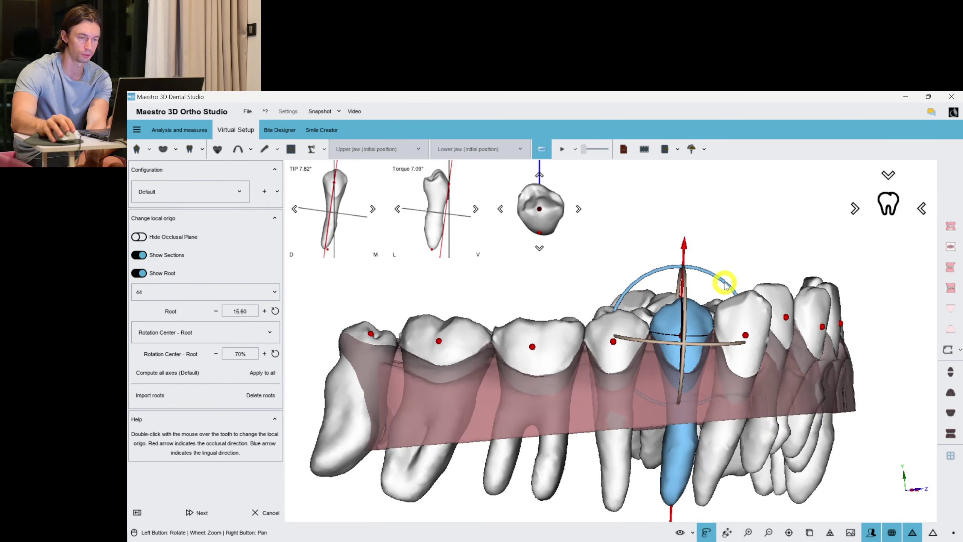
left_click_drag(725, 285, 722, 280)
Fine-tune the mesiodistal tilt of the local axes of molars 46 and 47 in the buccal view
double_click(540, 344)
left_click_drag(542, 344, 760, 371)
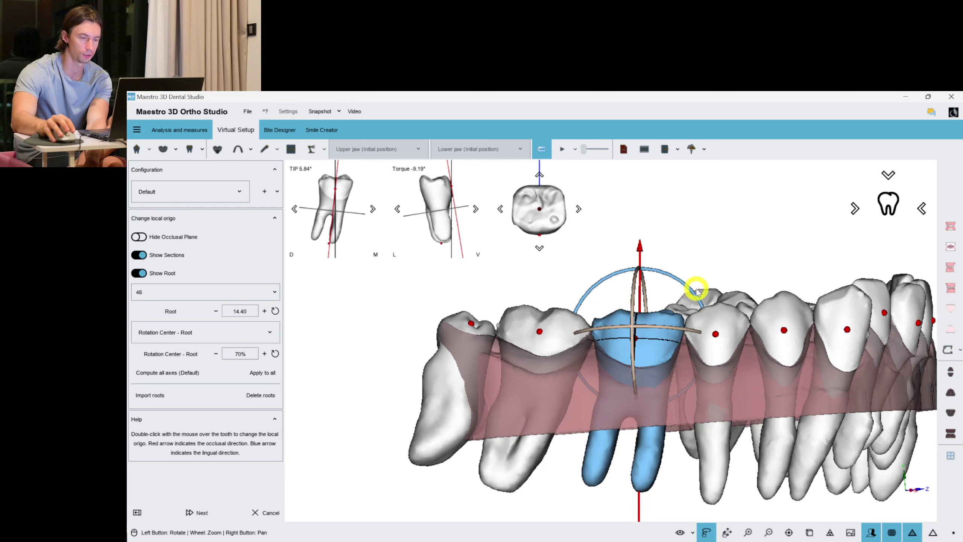
left_click_drag(651, 331, 660, 330)
left_click_drag(641, 294, 639, 291)
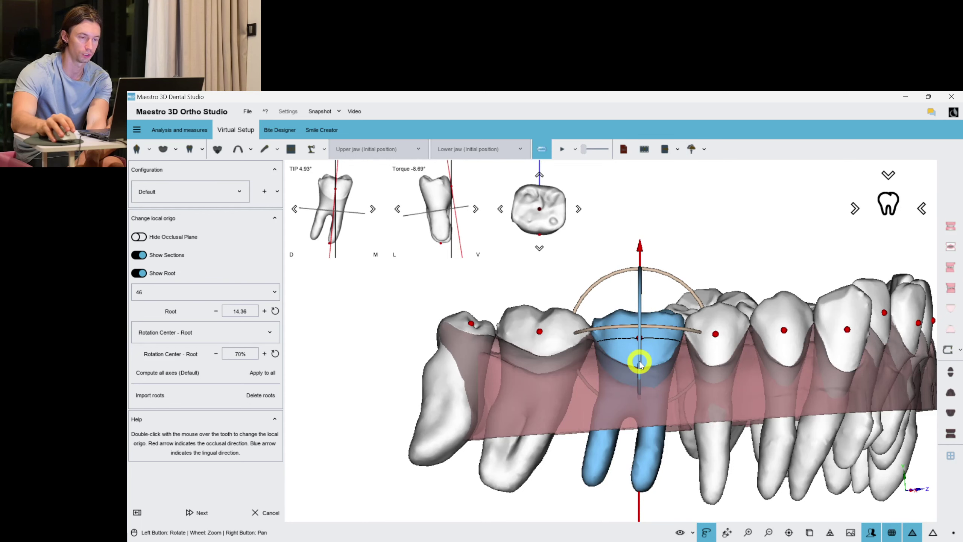
left_click(561, 337)
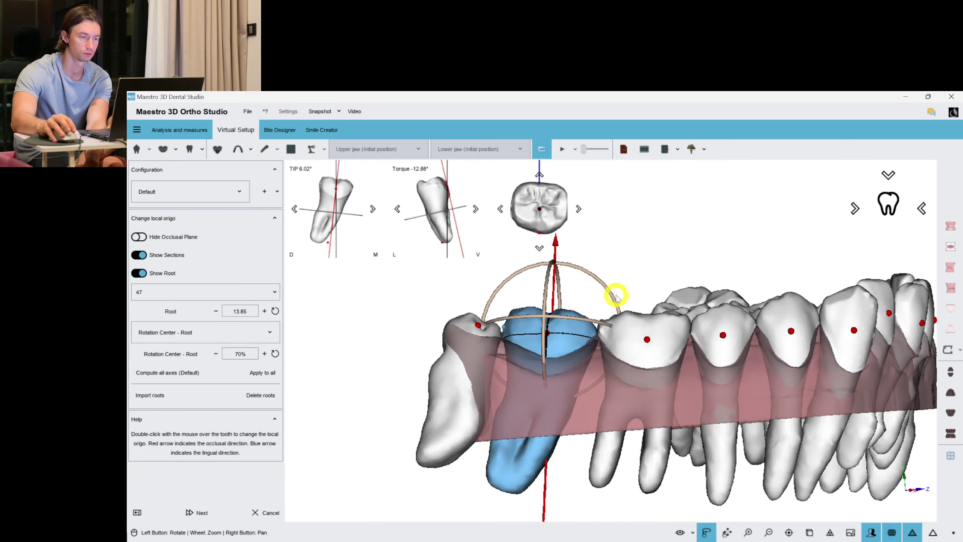
left_click_drag(613, 296, 612, 296)
Correct the mesiodistal tilt of lower canine 43's local axes in the buccal view
left_click_drag(852, 407, 805, 325)
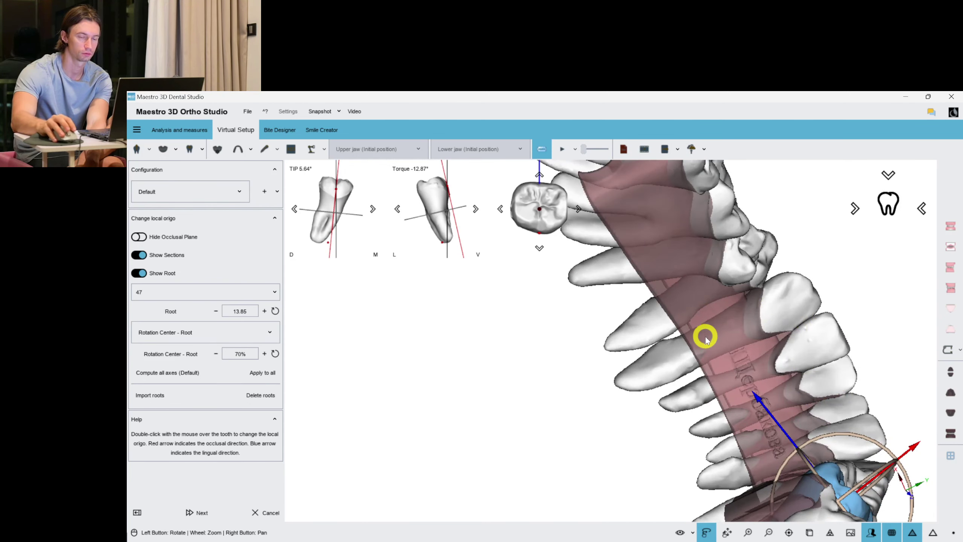
left_click_drag(706, 338, 596, 348)
double_click(765, 427)
left_click_drag(712, 427, 802, 345)
scroll(771, 410, "up", 3)
left_click_drag(778, 301, 779, 302)
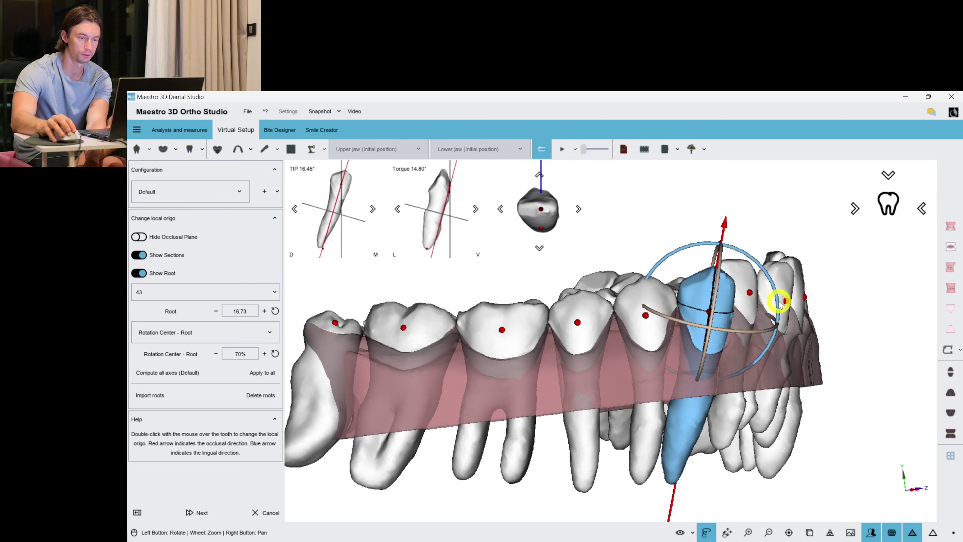
Align the mesiodistal tilt of the local axes of lower incisors 42 and 41 with their crowns from the front
left_click_drag(819, 413, 723, 403)
double_click(667, 284)
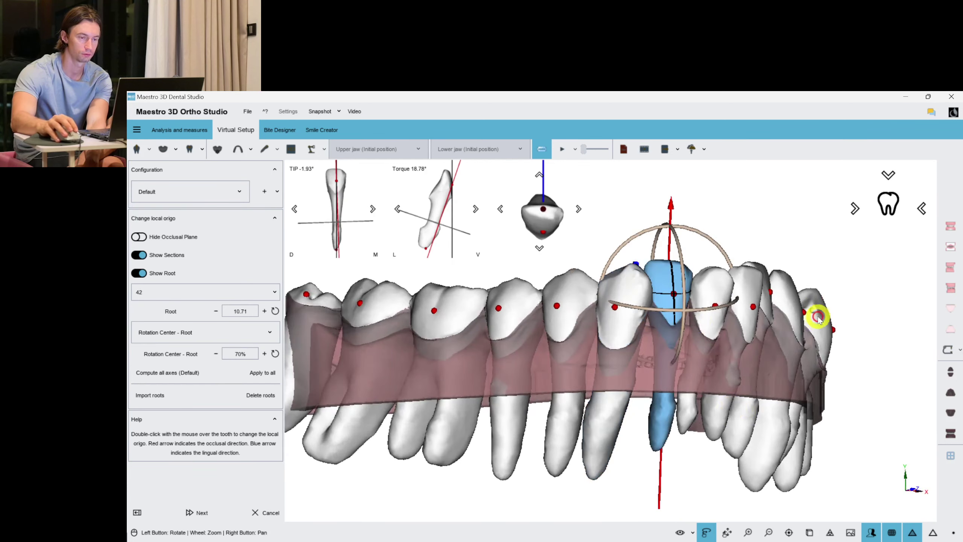
left_click_drag(813, 318, 759, 329)
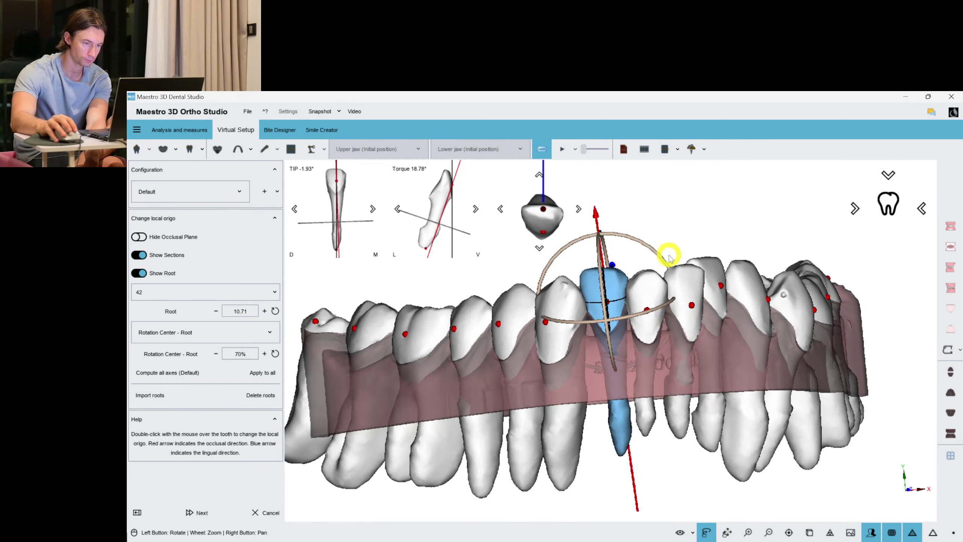
double_click(643, 305)
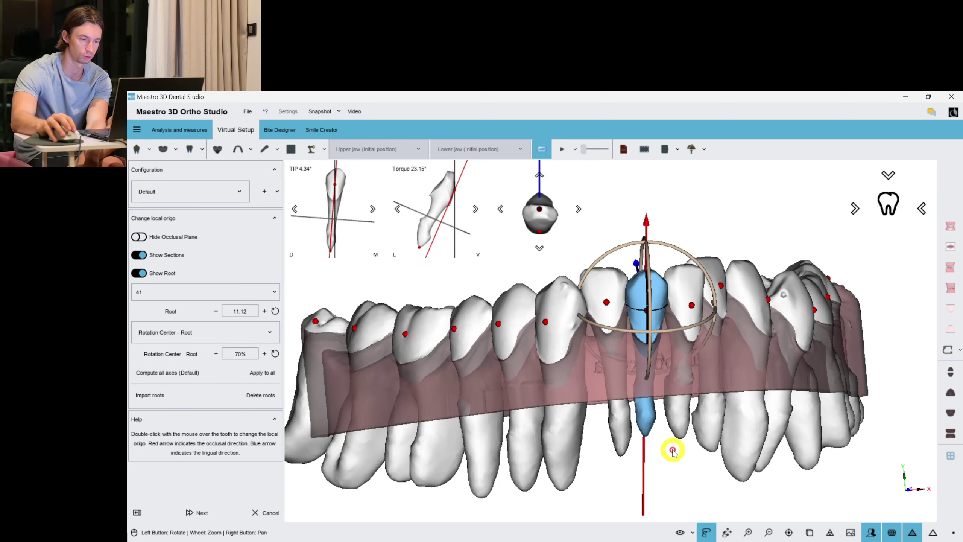
left_click_drag(671, 448, 661, 438)
Align the mesiodistal tilt of the local axes of lower incisors 31 and 32 with their crowns
double_click(676, 301)
left_click_drag(758, 435, 722, 430)
right_click_drag(670, 386, 658, 417)
double_click(644, 314)
left_click_drag(684, 365, 655, 387)
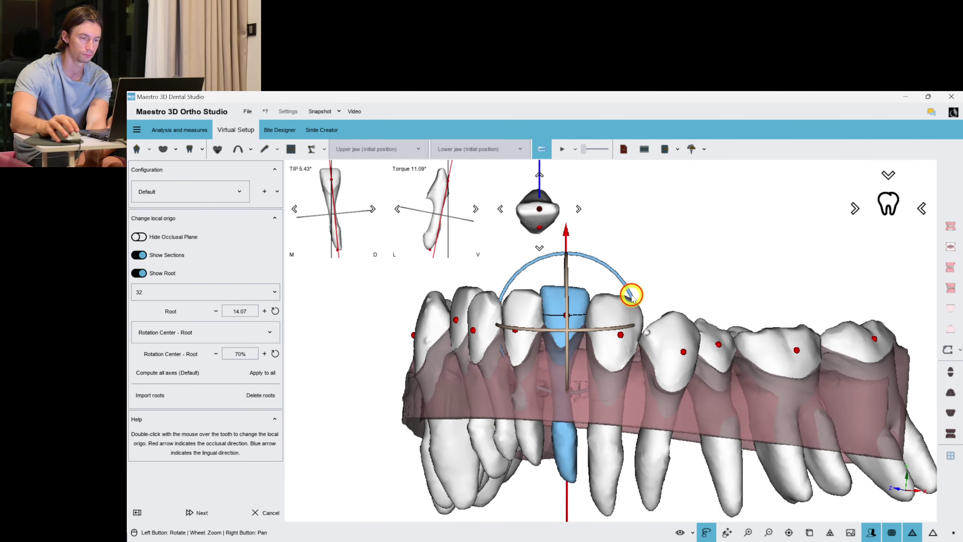
left_click_drag(618, 357, 620, 367)
scroll(641, 411, "down", 1)
Clear the tooth selection and examine the local axis directions around the whole lower arch
left_click_drag(645, 419, 650, 420)
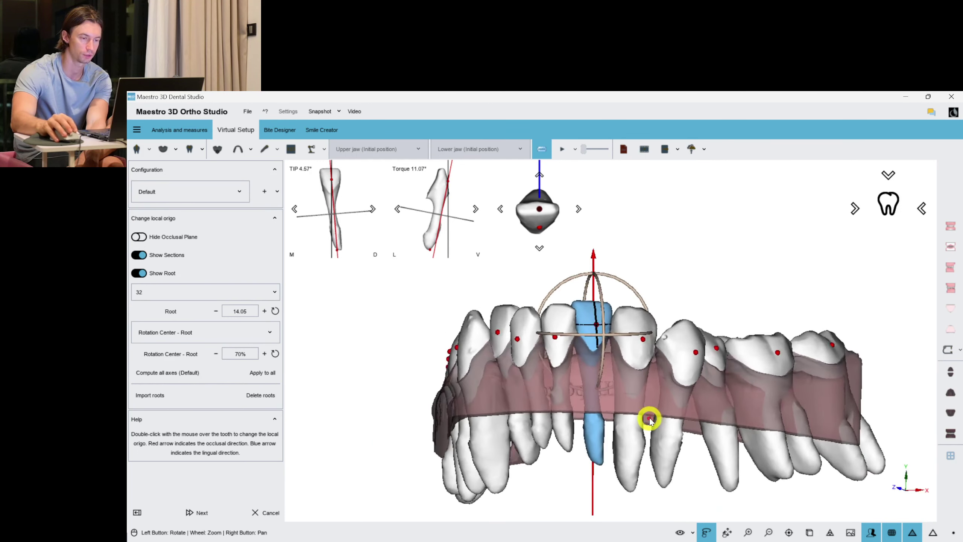
scroll(645, 410, "up", 3)
scroll(671, 370, "down", 3)
left_click_drag(678, 375, 784, 350)
scroll(739, 368, "up", 3)
left_click_drag(621, 370, 627, 392)
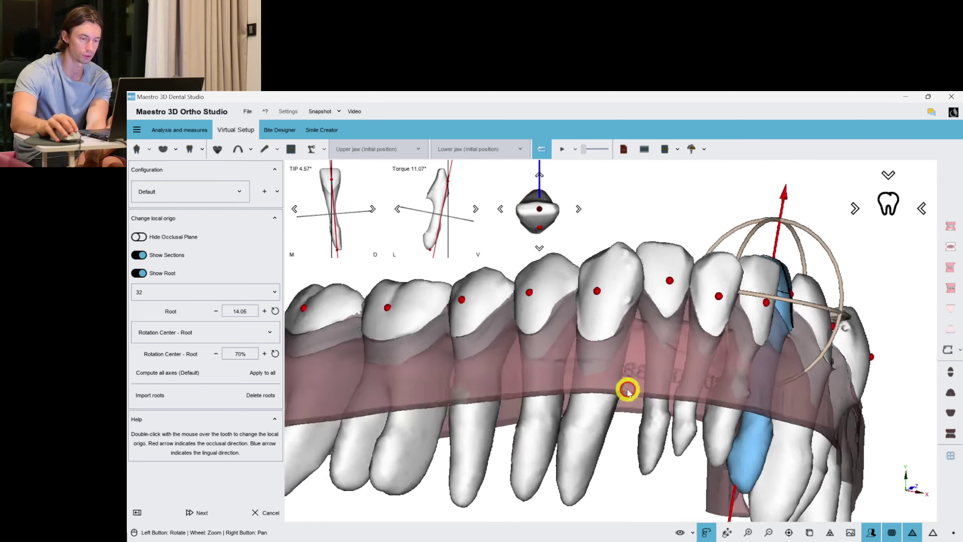
right_click_drag(627, 392, 533, 309)
left_click_drag(640, 409, 593, 271)
double_click(669, 450)
scroll(668, 451, "down", 3)
left_click_drag(567, 235, 601, 329)
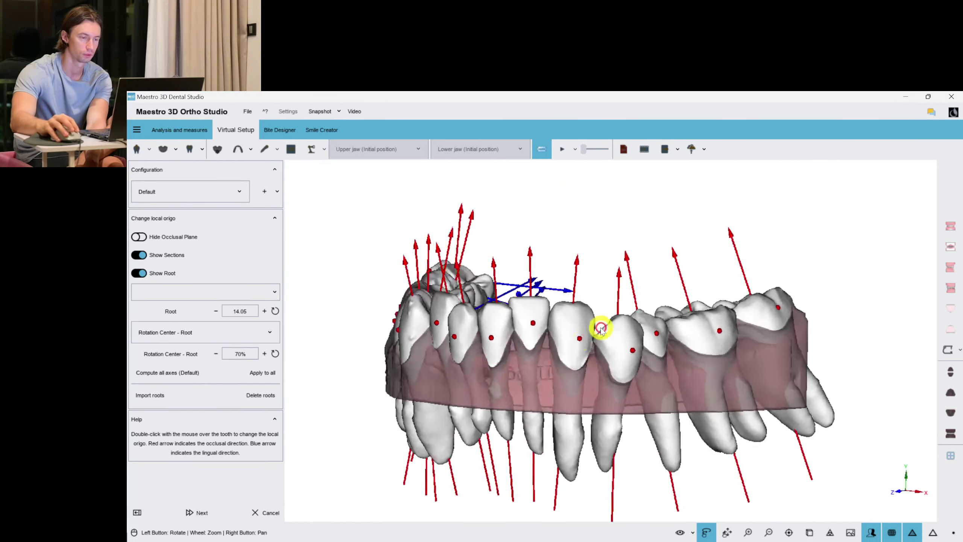
Correct the mesiodistal tilt of the local axes of canine 33 and premolar 34 in the buccal view
double_click(576, 340)
left_click_drag(617, 406, 664, 353)
double_click(654, 353)
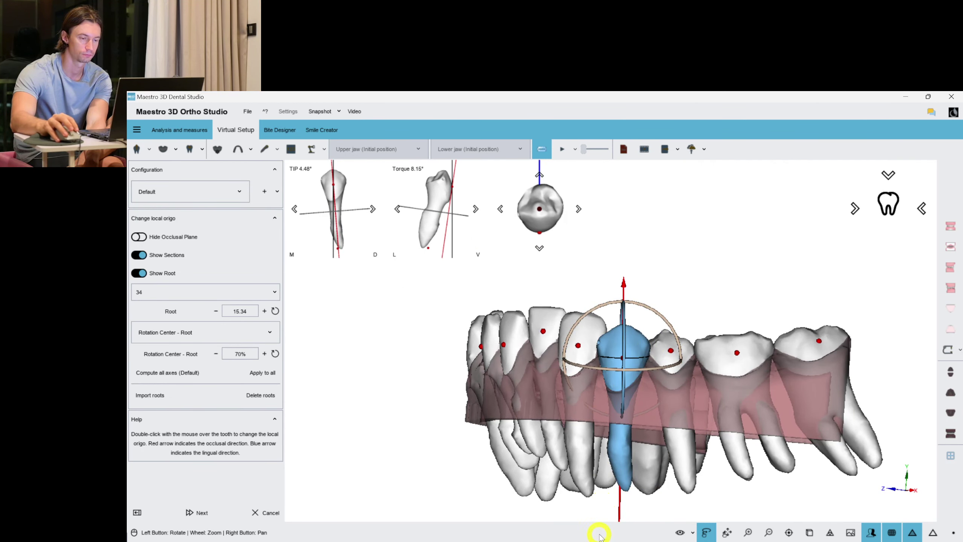
left_click_drag(606, 396, 688, 384)
Adjust the tilt of lower first molar 36's local axes in the buccal view, comparing them with the adjacent molar
double_click(725, 388)
double_click(802, 350)
double_click(688, 385)
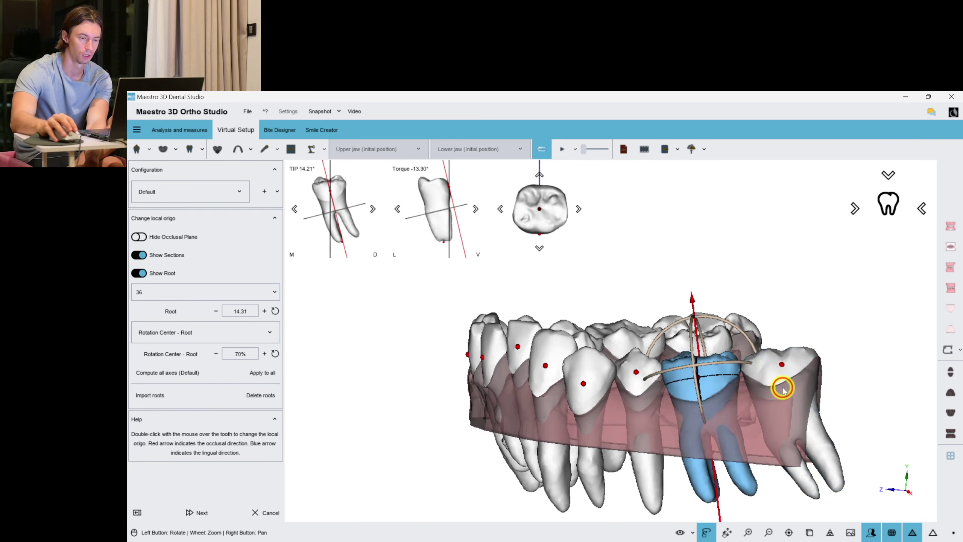
left_click_drag(780, 387, 788, 387)
scroll(695, 339, "up", 3)
scroll(695, 339, "down", 3)
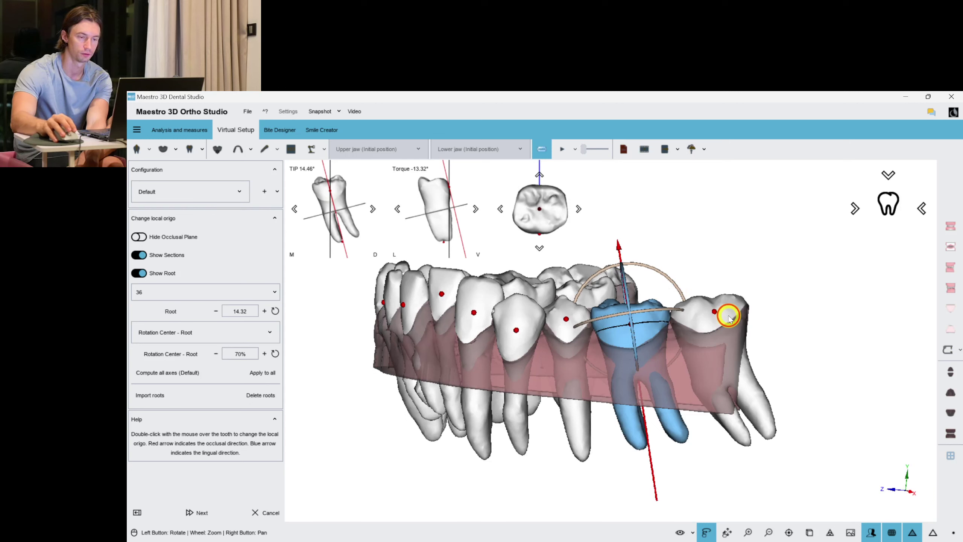
double_click(733, 329)
double_click(632, 332)
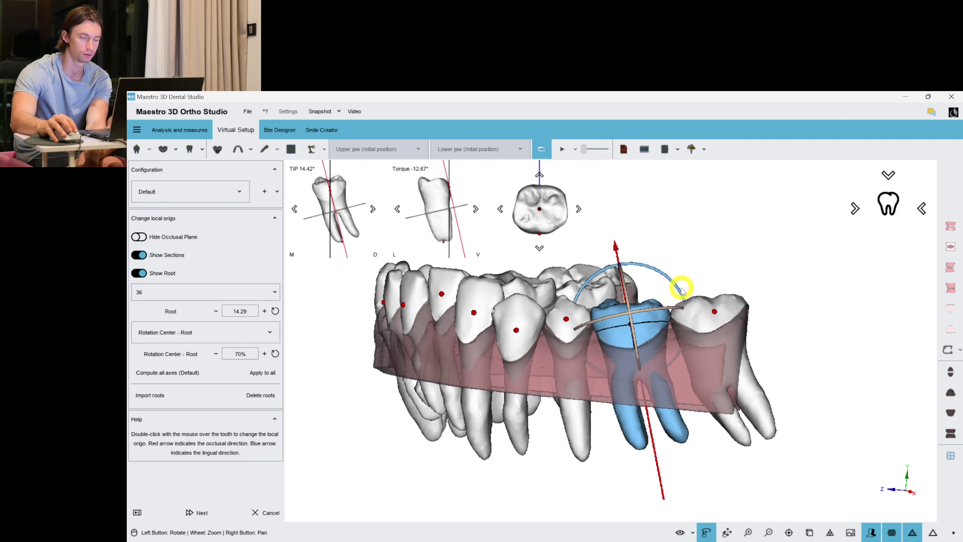
left_click_drag(648, 291, 625, 300)
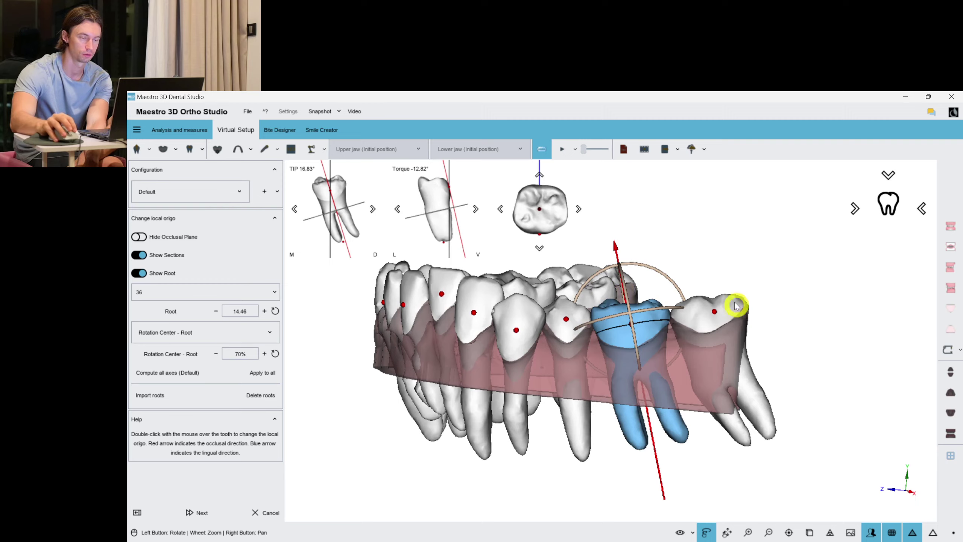
Check the local axes of second molar 37 and readjust the mesiodistal tilt of first molar 36's axes
double_click(720, 307)
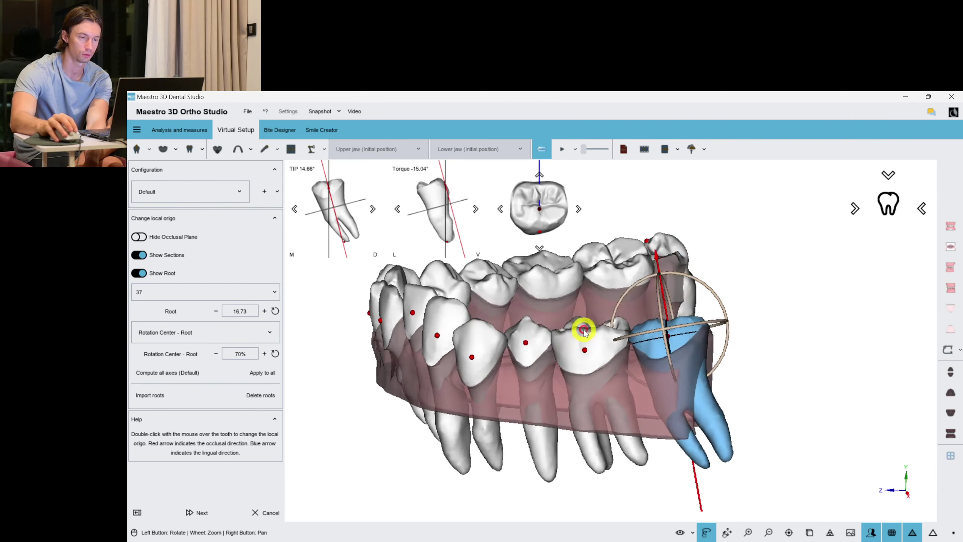
double_click(595, 328)
left_click_drag(538, 338, 561, 395)
left_click_drag(754, 372, 673, 296)
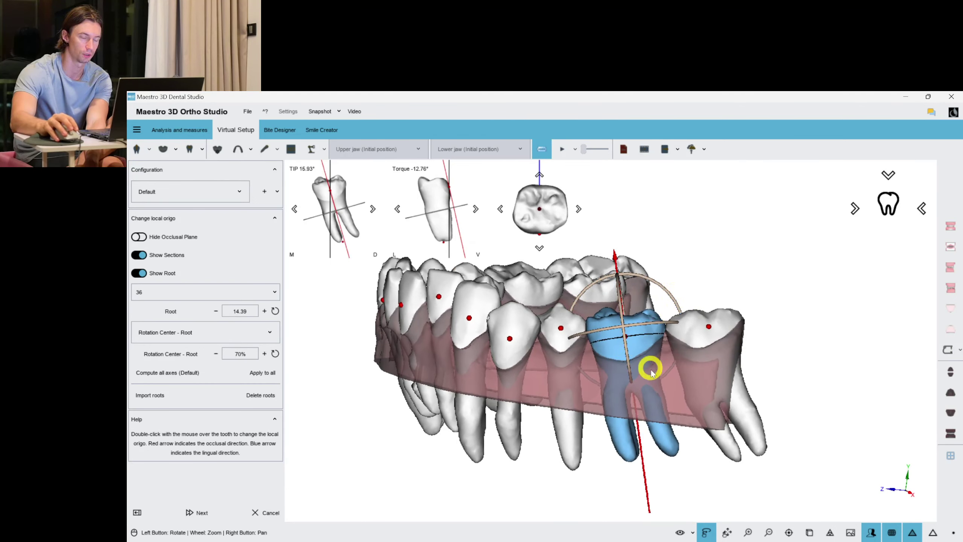
mouse_move(664, 383)
left_mouse_down()
mouse_move(675, 376)
mouse_move(668, 369)
left_mouse_up()
Refine the mesiodistal tilt of premolar 35's local axes and check those of premolar 34
double_click(566, 309)
left_click_drag(613, 381, 661, 341)
left_click_drag(656, 281, 655, 280)
double_click(558, 343)
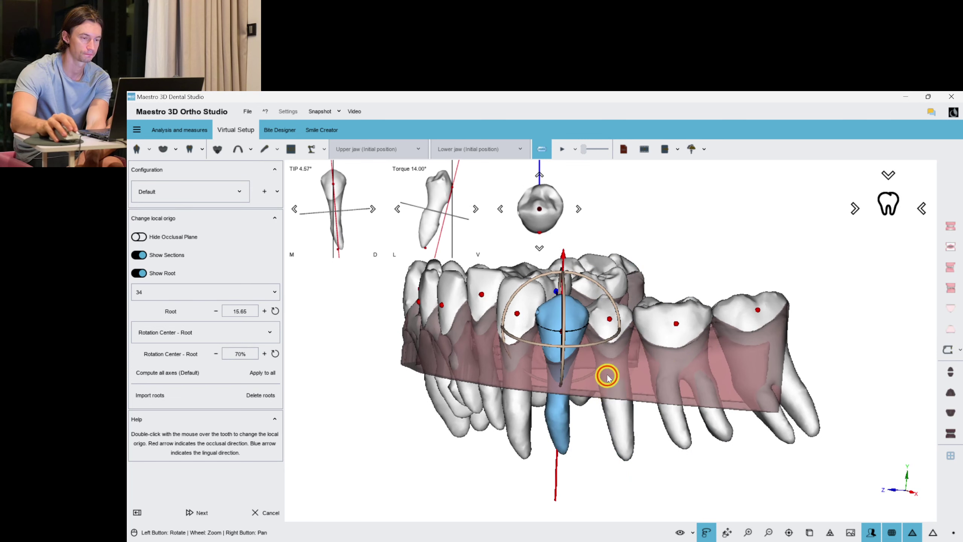
left_click_drag(607, 375, 606, 371)
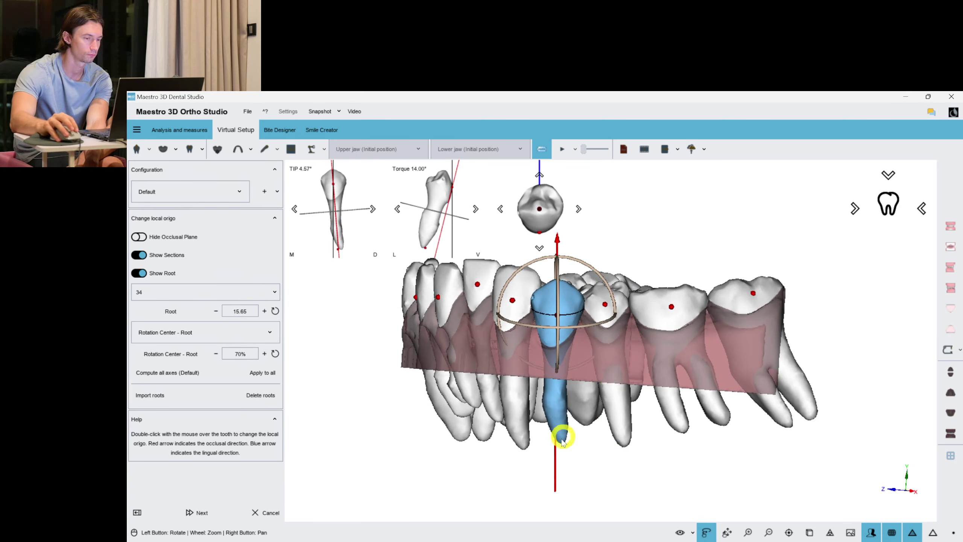
Deselect the tooth, review the lower arch's axes and accept the local origin corrections for the lower jaw
left_click(458, 475)
left_click_drag(484, 372, 597, 281)
left_click(198, 512)
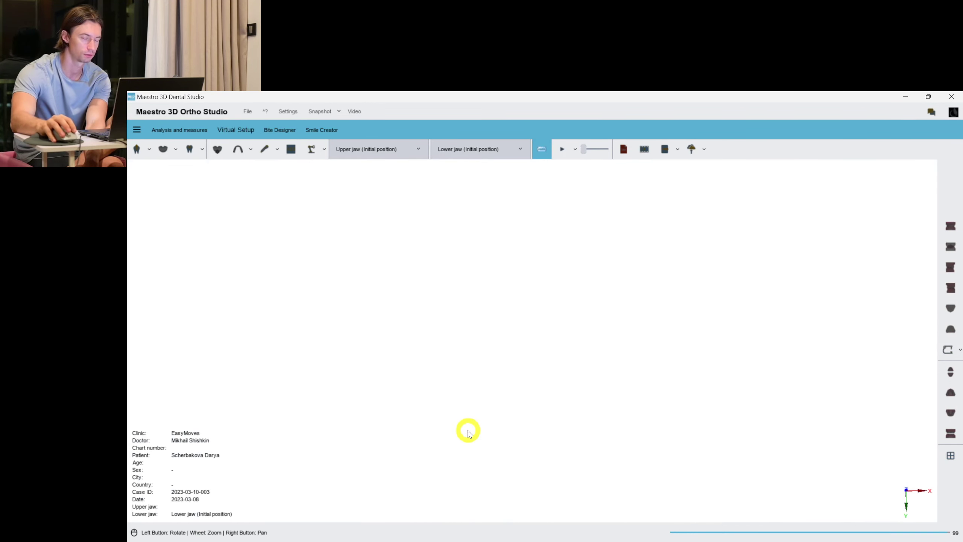
left_click(556, 357)
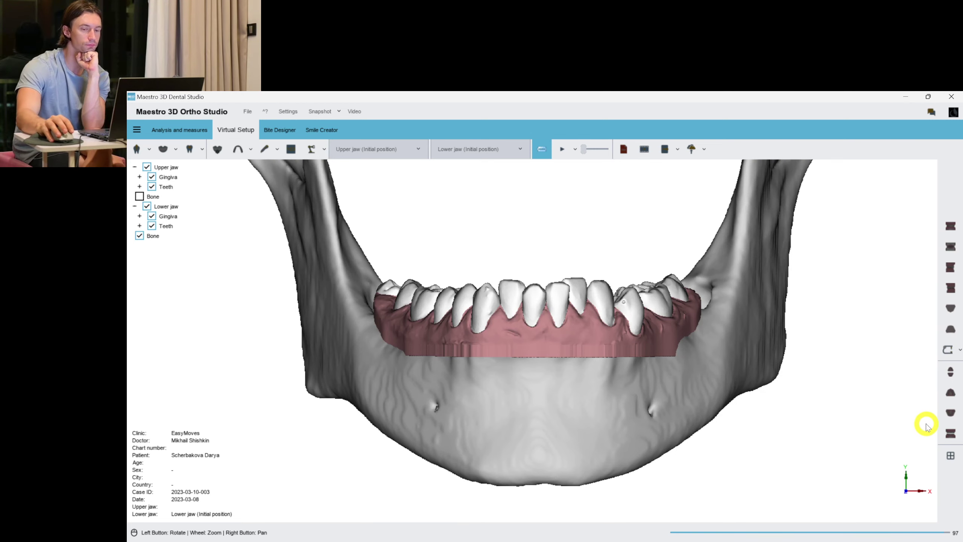
Make the lower jaw bone semi-transparent and examine the roots and nerve canal from the side
scroll(565, 335, "up", 3)
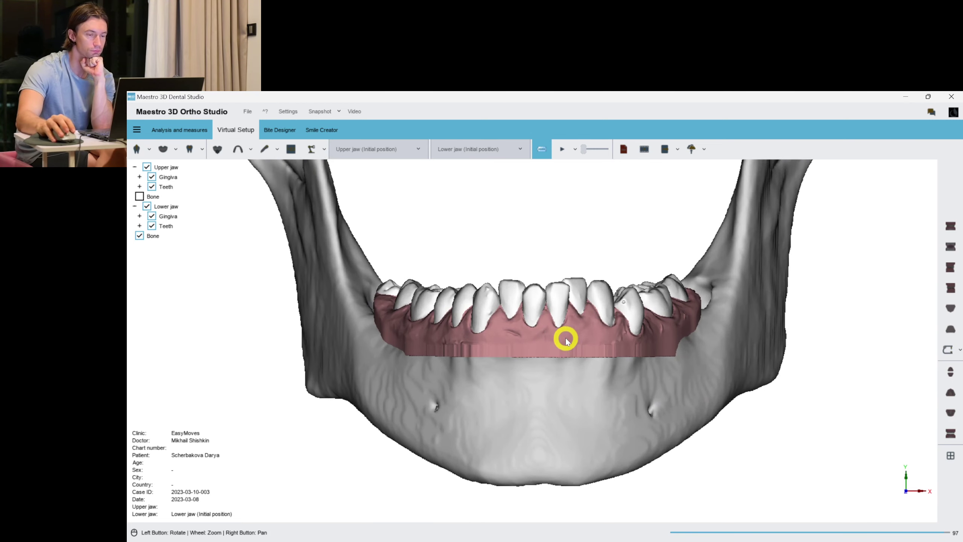
left_click_drag(566, 335, 641, 402)
left_click(690, 532)
left_click(708, 493)
left_click(730, 492)
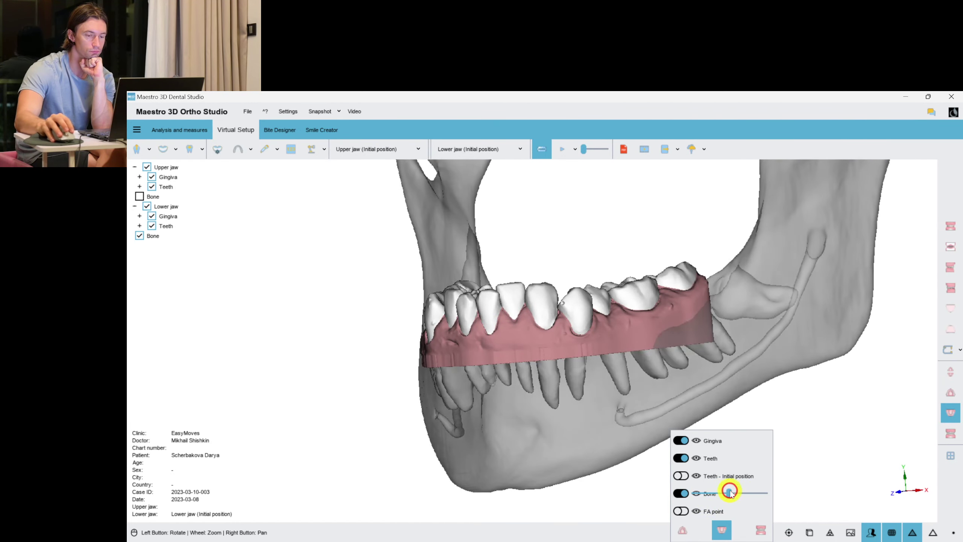
right_click_drag(699, 347, 661, 368)
scroll(660, 370, "up", 5)
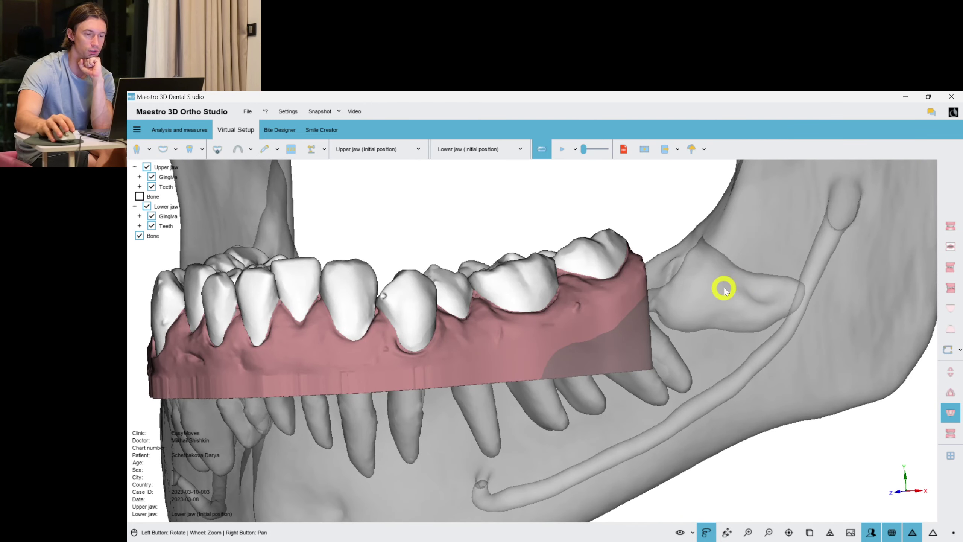
scroll(724, 291, "down", 2)
left_click_drag(682, 515, 329, 338)
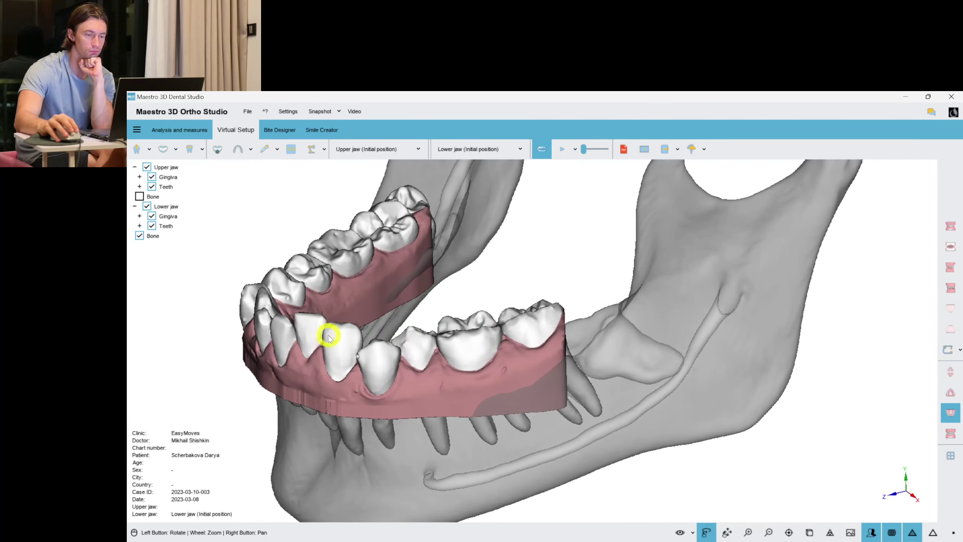
Switch to the upper jaw's local origin correction and select second molar 17 in the occlusal view
left_click(950, 394)
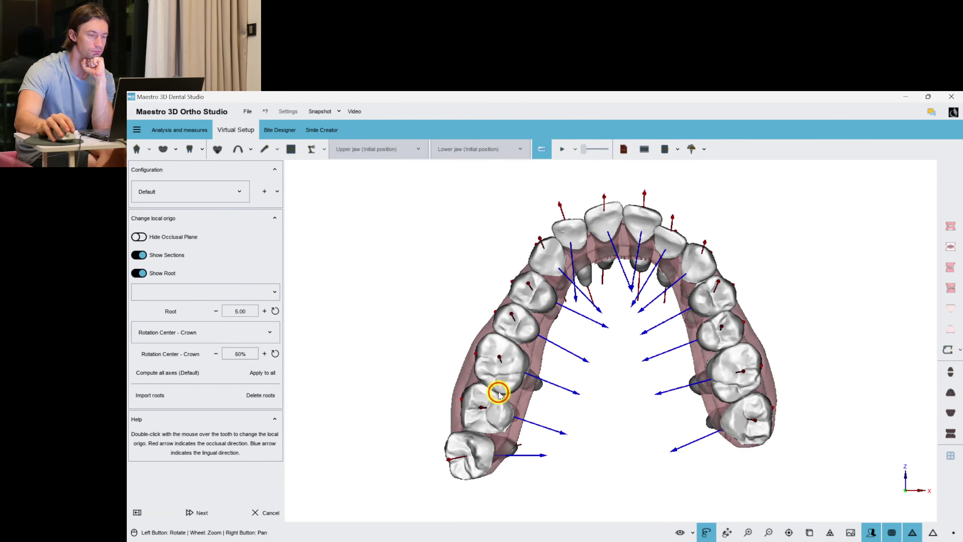
double_click(499, 393)
left_click_drag(469, 403, 631, 448)
Align the local axes of upper first molar 16 with its crown
double_click(572, 337)
left_click_drag(636, 370, 611, 346)
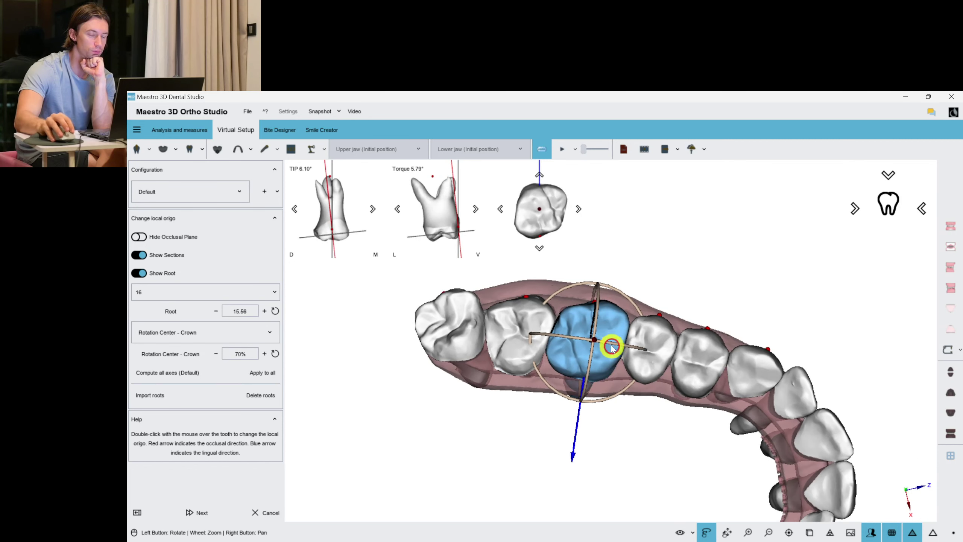
left_click_drag(628, 387, 669, 387)
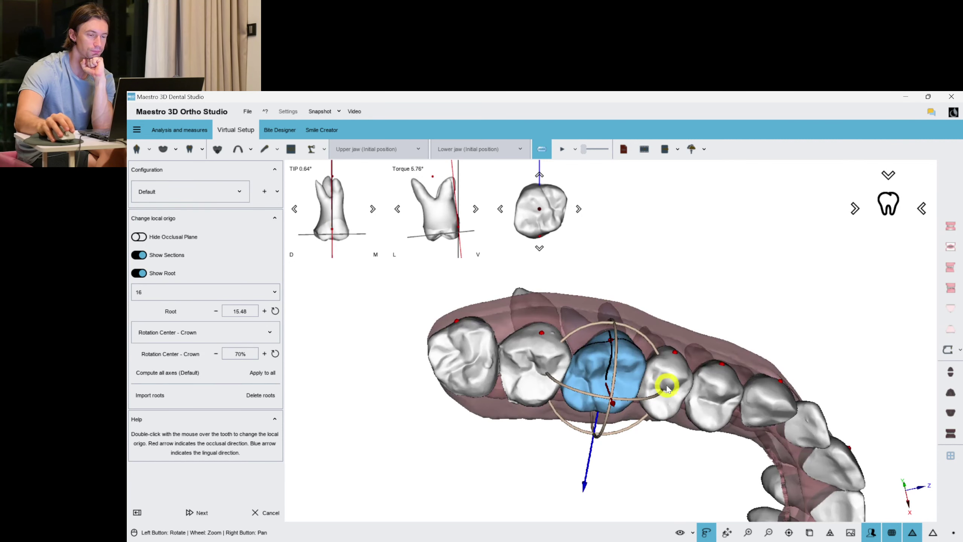
Correct the rotation of the local axes of upper premolars 15 and 14 in the occlusal view
double_click(669, 387)
left_click_drag(735, 493, 688, 436)
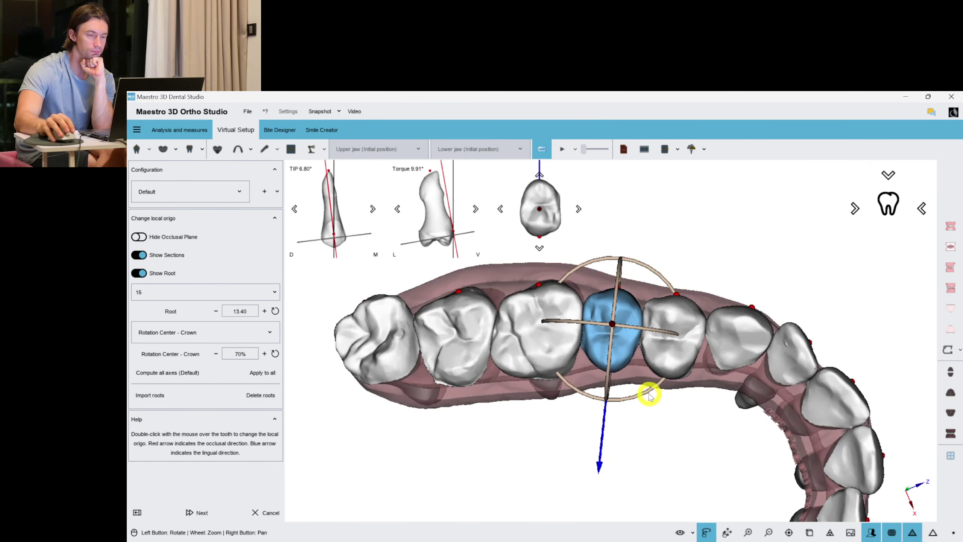
left_click_drag(649, 395, 649, 391)
double_click(673, 347)
left_click_drag(465, 339, 458, 391)
left_click_drag(800, 425, 794, 410)
left_click_drag(693, 395, 691, 396)
Select upper canine 13 and check its local axis orientation up close in the occlusal view
double_click(703, 326)
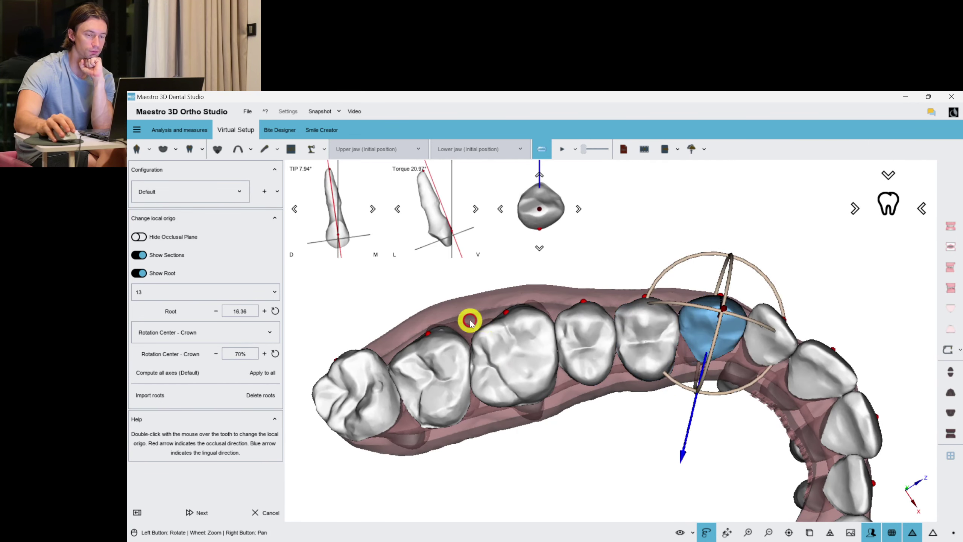
left_click_drag(465, 341, 442, 423)
scroll(666, 385, "up", 2)
right_click_drag(666, 385, 633, 452)
left_click_drag(673, 430, 663, 387)
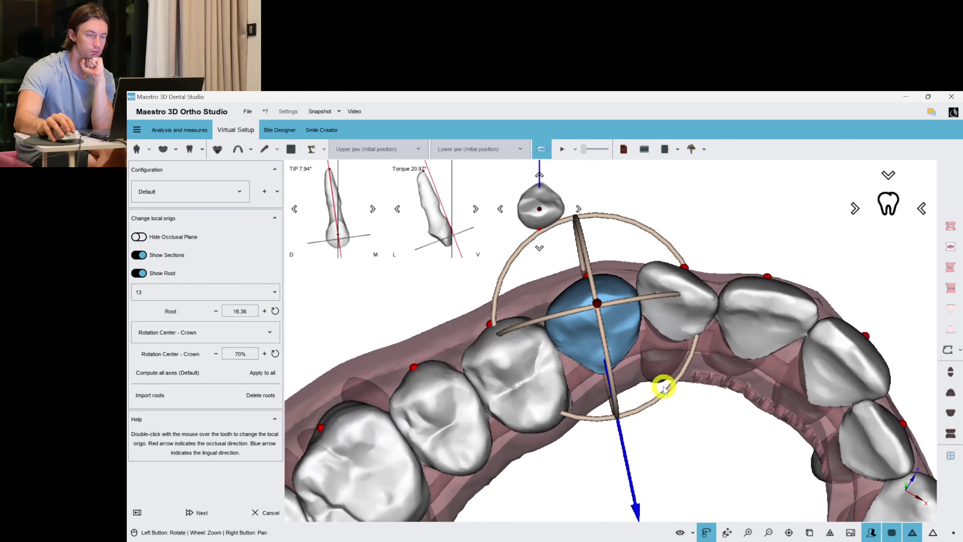
Correct the rotation of upper lateral incisor 12's local axes in the occlusal view and fine-tune its origin sideways
double_click(678, 315)
left_click_drag(472, 391, 633, 450)
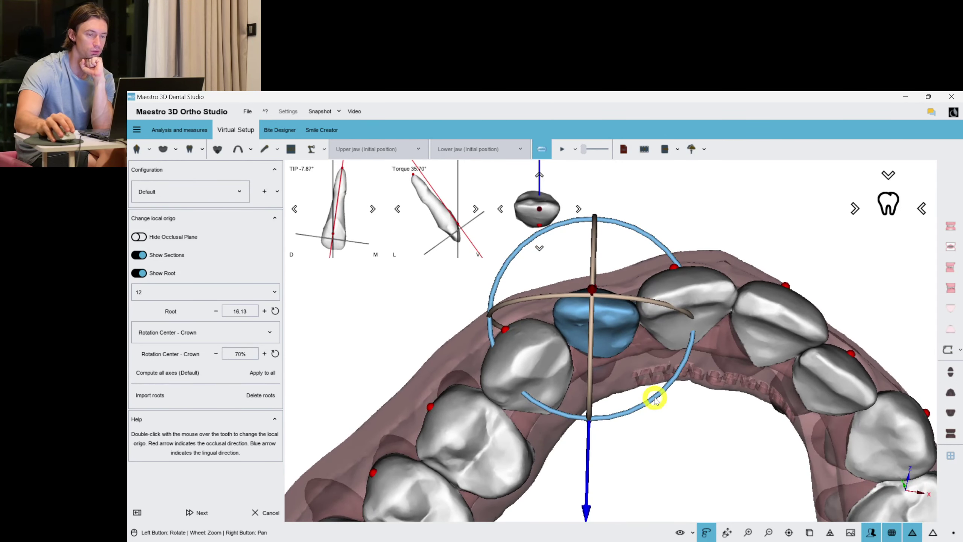
left_click(580, 209)
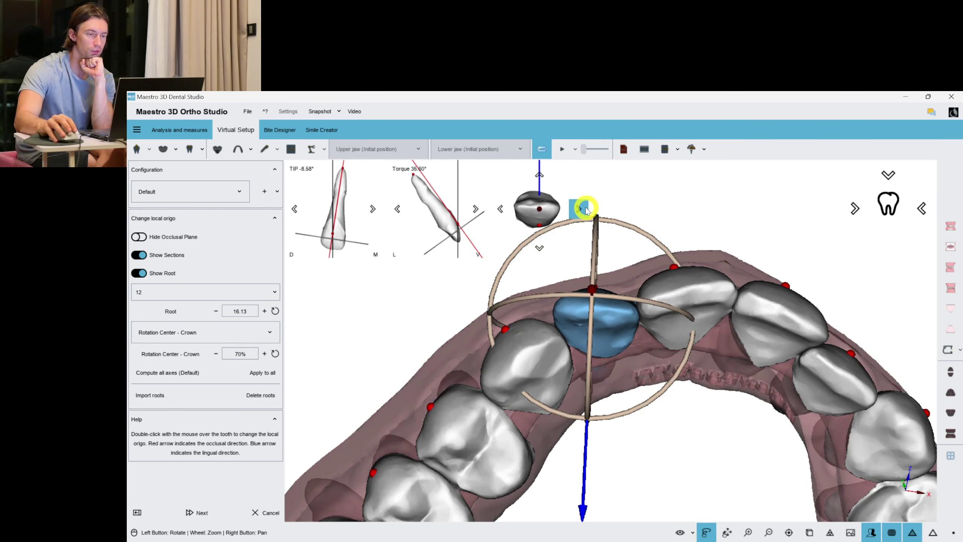
left_click(500, 210)
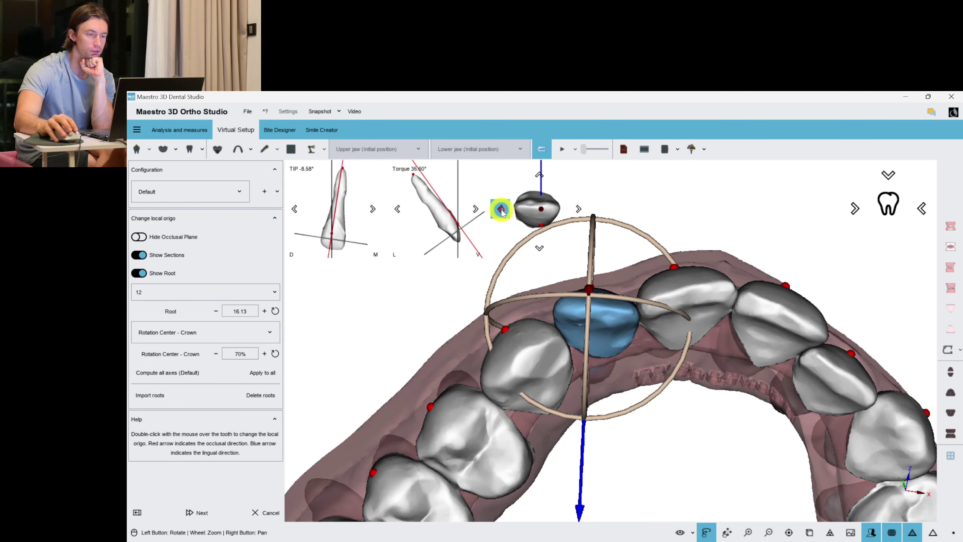
Align the local axes of upper central incisors 11 and 21 with their crowns in the occlusal view
double_click(679, 305)
left_click_drag(757, 458, 671, 446)
left_click(674, 333)
double_click(720, 315)
left_click_drag(674, 376, 670, 377)
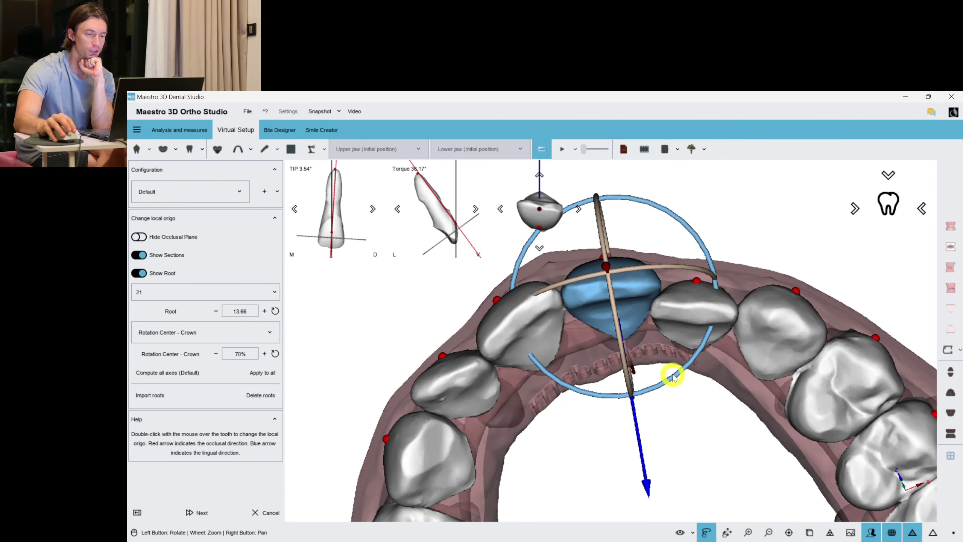
Correct the rotation of the local axes of upper lateral incisor 22 and canine 23 in the occlusal view
double_click(695, 322)
left_click_drag(745, 473, 745, 460)
left_click_drag(730, 389, 737, 389)
double_click(756, 335)
left_click_drag(563, 323, 543, 387)
left_click_drag(723, 445, 721, 436)
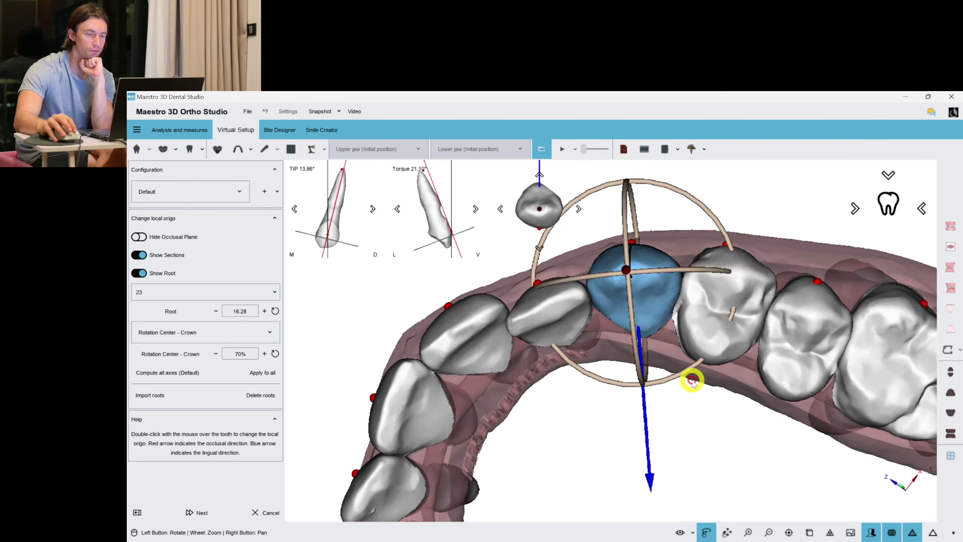
left_click_drag(685, 372, 691, 369)
Correct the rotation of the local axes of upper premolars 24 and 25 in the occlusal view
double_click(714, 329)
left_click_drag(766, 472, 728, 475)
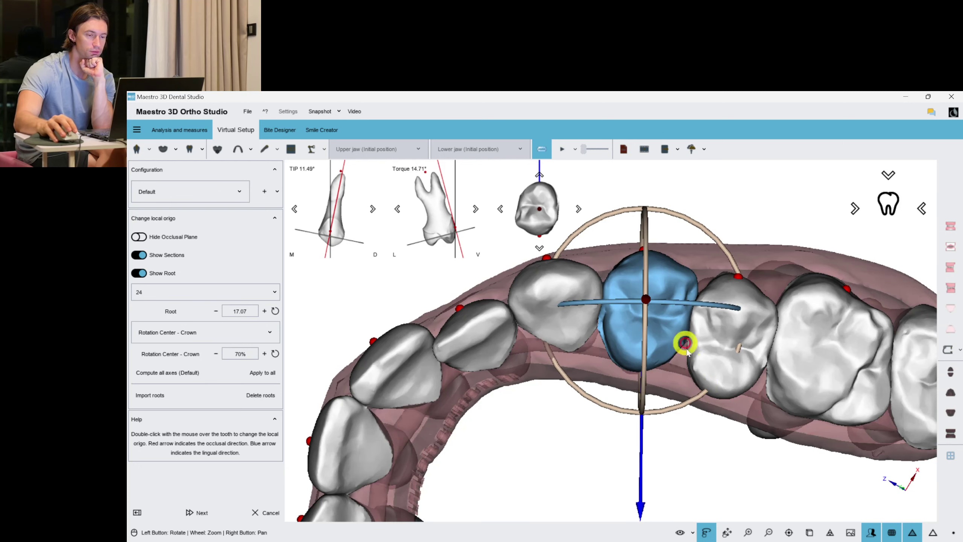
left_click_drag(685, 405, 680, 406)
double_click(724, 364)
left_click_drag(817, 480, 774, 466)
left_click_drag(717, 401, 761, 345)
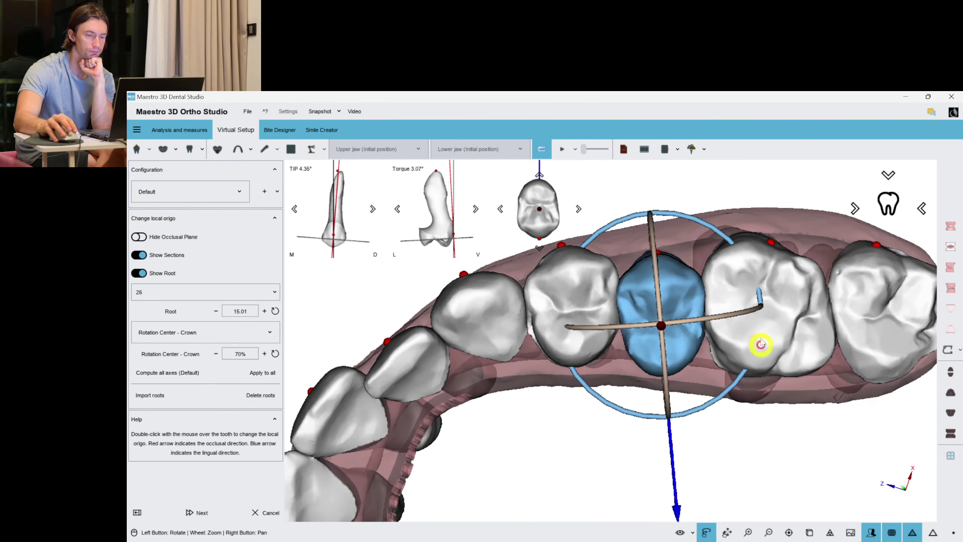
Align the local axes of upper molars 26 and 27 with their crowns in the occlusal view
double_click(761, 345)
left_click_drag(703, 462, 623, 470)
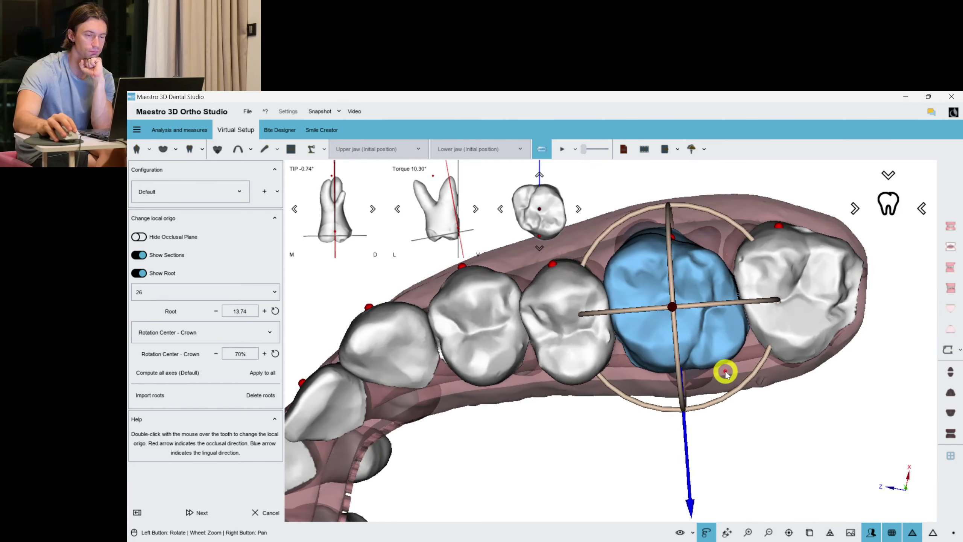
left_click_drag(737, 390, 745, 388)
double_click(805, 321)
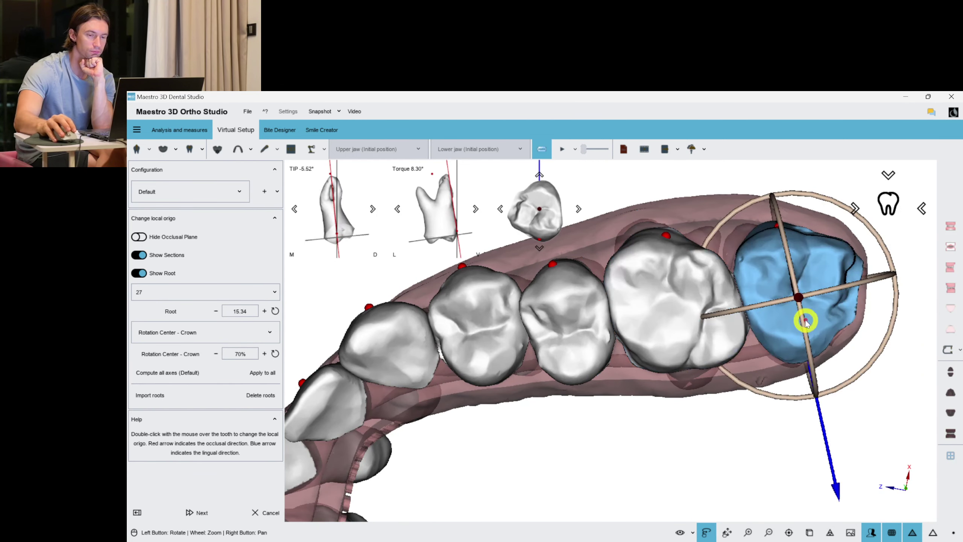
left_click_drag(802, 327, 816, 280)
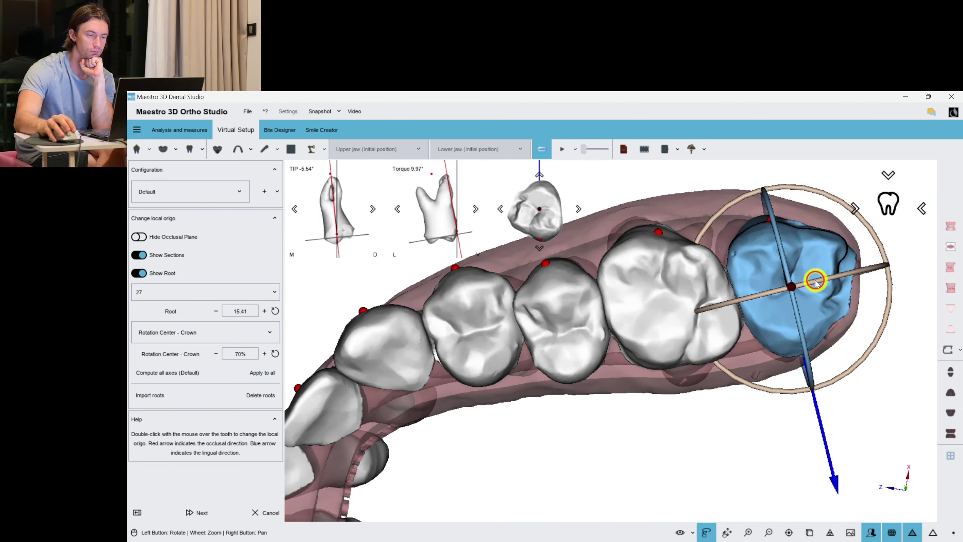
Correct the mesiodistal tilt of the local axes of upper premolars 25 and 24 from the buccal side
scroll(663, 336, "down", 2)
right_click_drag(664, 335, 653, 372)
left_click_drag(654, 375, 669, 332)
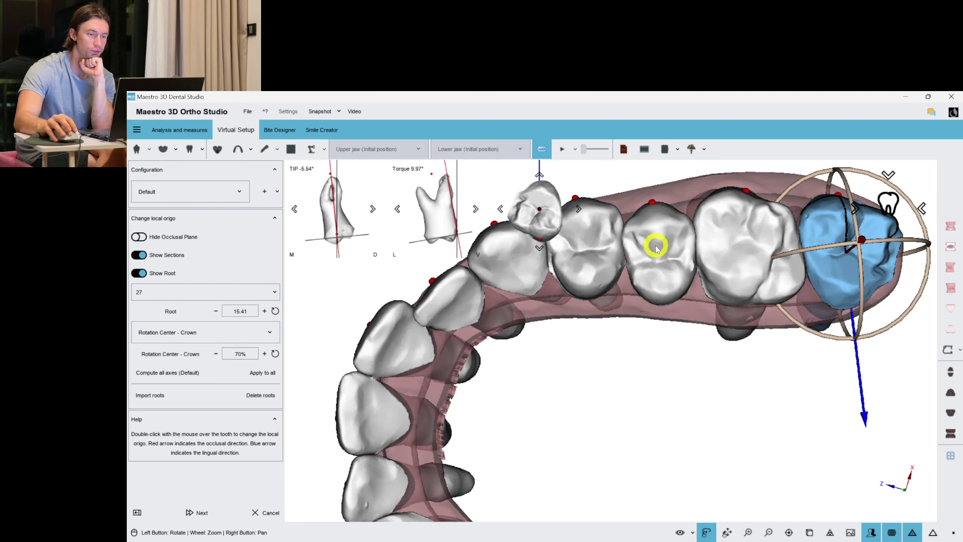
left_click_drag(658, 247, 635, 241)
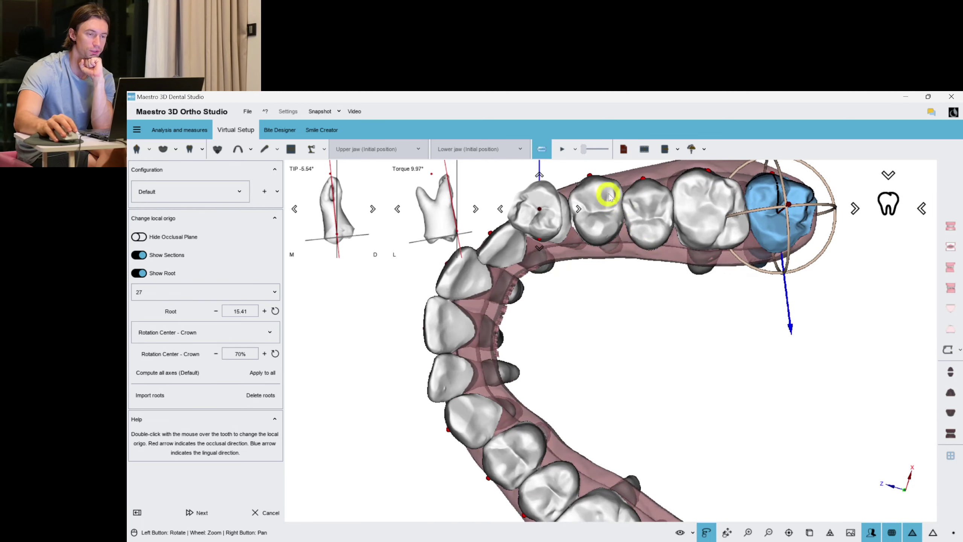
left_click_drag(608, 195, 822, 352)
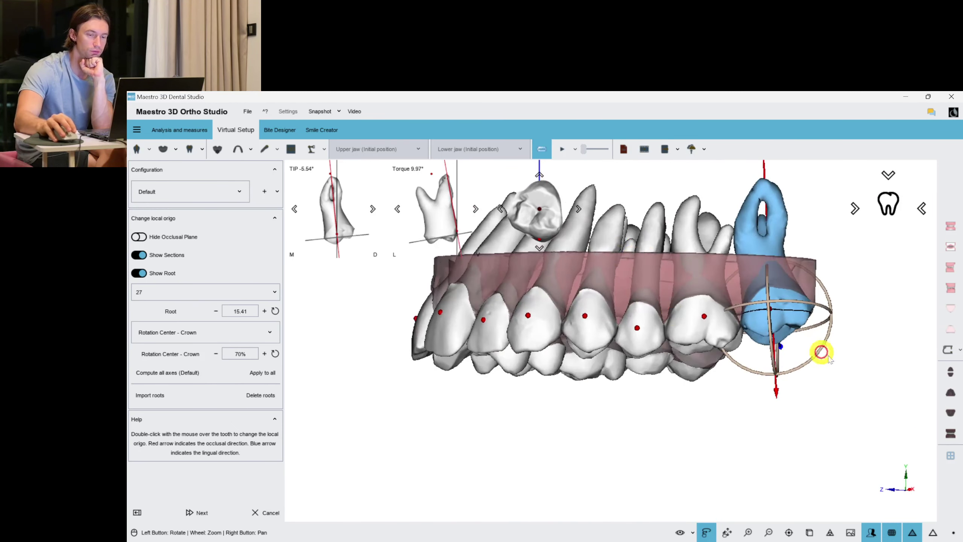
left_click(738, 340)
left_click(644, 324)
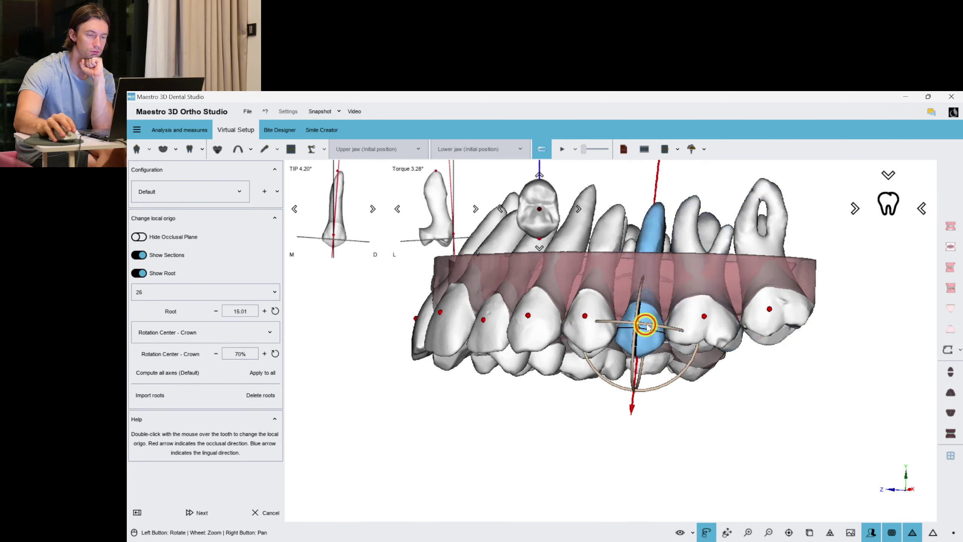
left_click_drag(708, 303, 720, 295)
scroll(722, 303, "up", 2)
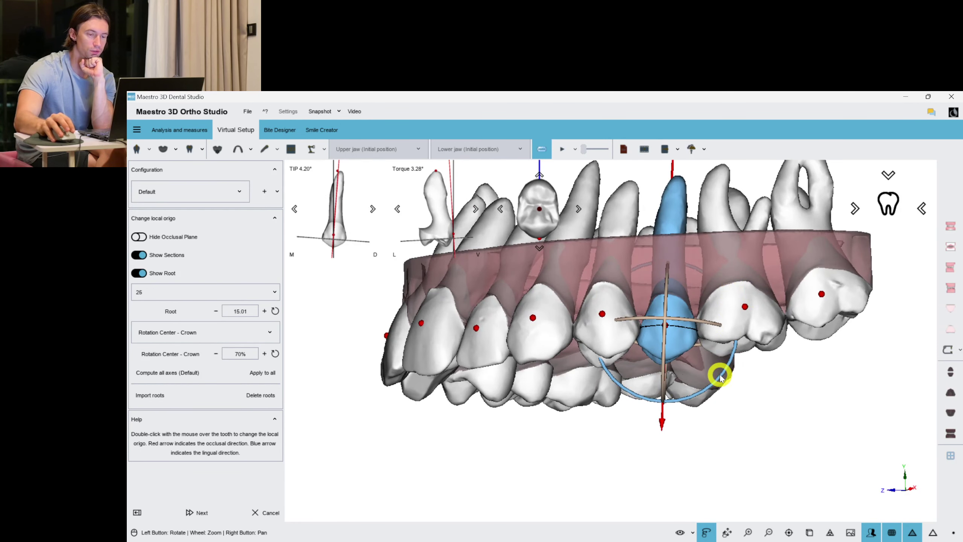
left_click(609, 317)
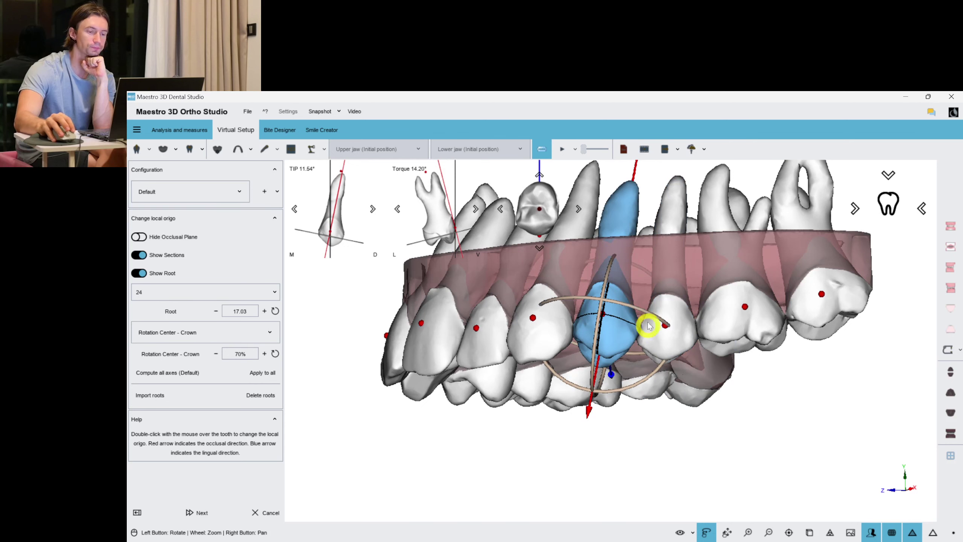
left_click_drag(637, 370, 642, 384)
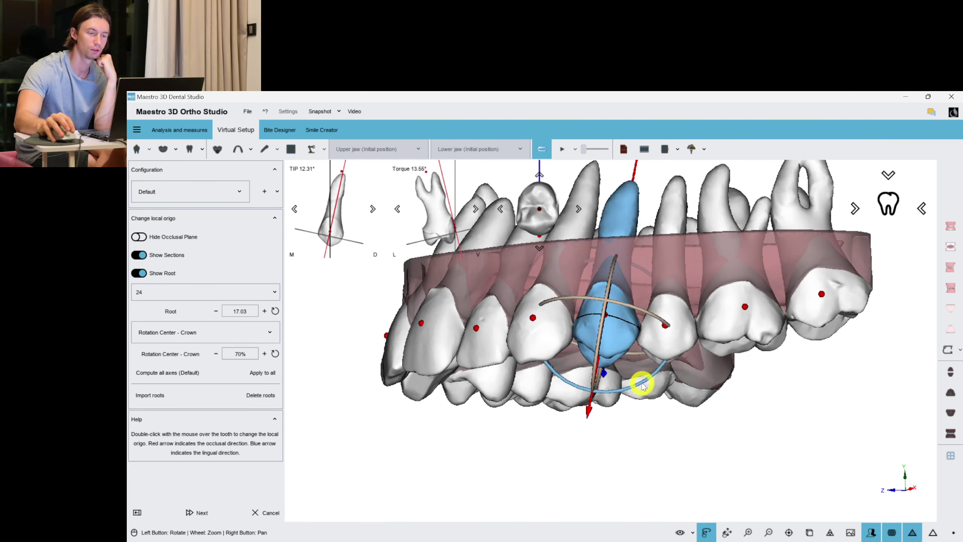
Review the tilt of the local axes of upper canine 23 and lateral incisor 22 from the buccal side
left_click(550, 327)
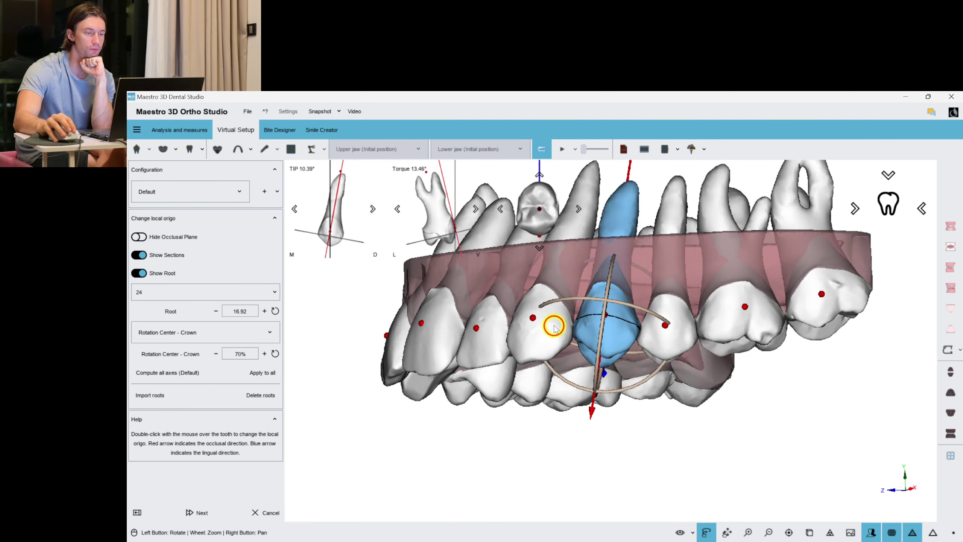
left_click_drag(569, 328, 688, 381)
left_click_drag(587, 309, 672, 264)
left_click(585, 345)
left_click_drag(730, 295, 618, 338)
Select upper central incisor 21 and correct the labiolingual inclination of its local axes in a side view
left_click(571, 367)
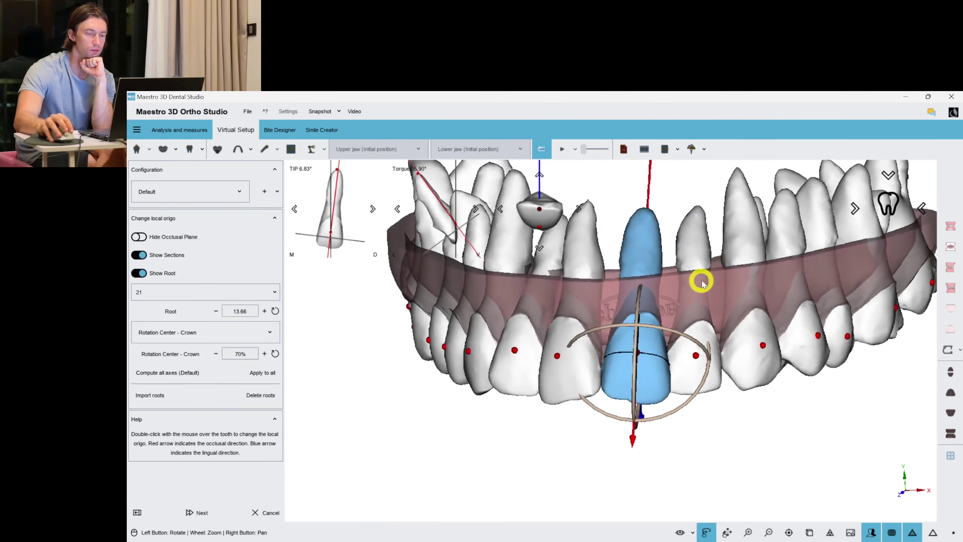
left_click_drag(727, 293, 534, 344)
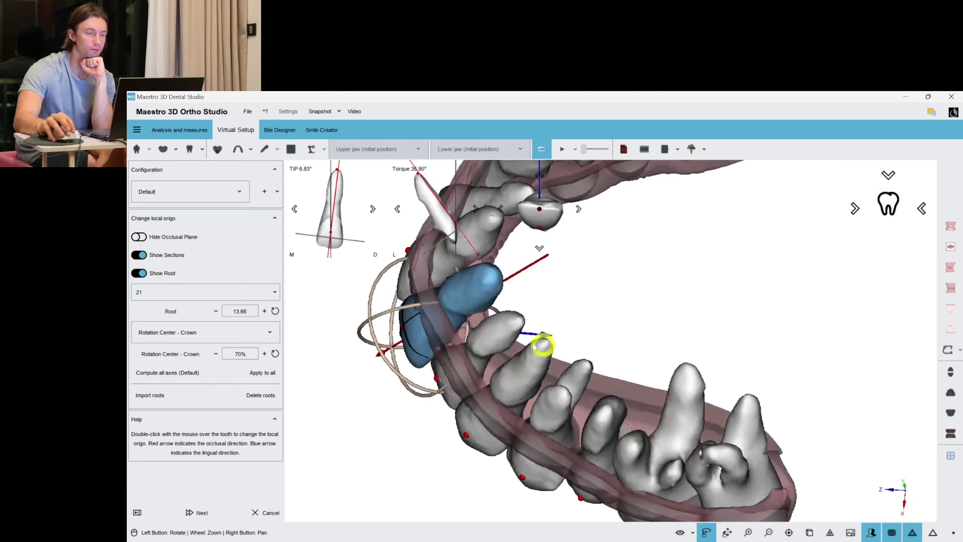
left_click_drag(411, 310, 403, 312)
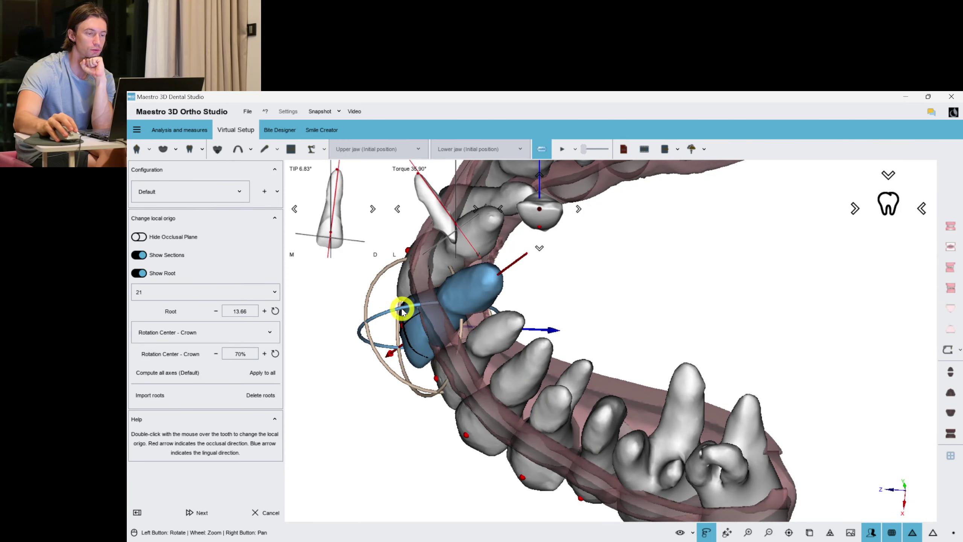
left_click_drag(570, 397, 840, 396)
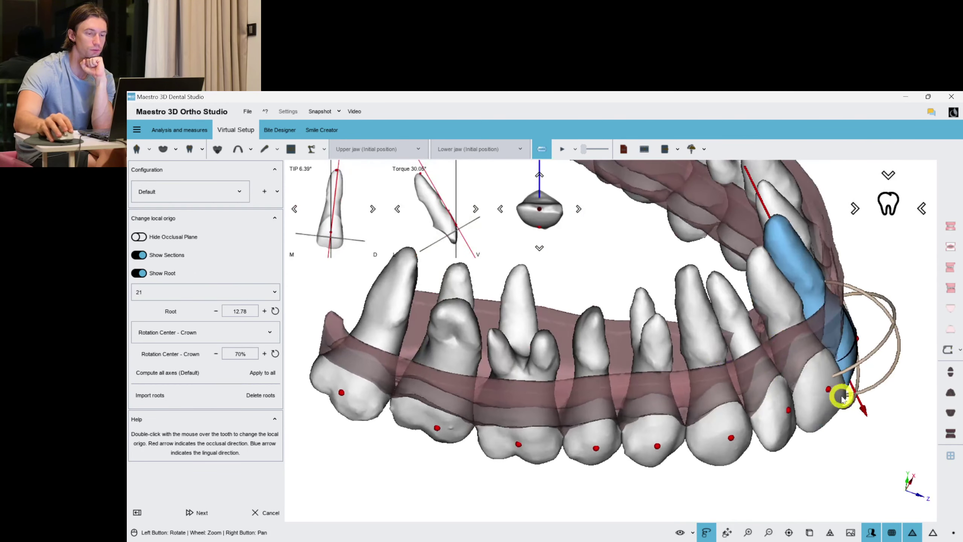
Select upper central incisor 11 and adjust the mesiodistal tilt of its local axes in the front view
left_click(801, 398)
left_click_drag(722, 382, 494, 300)
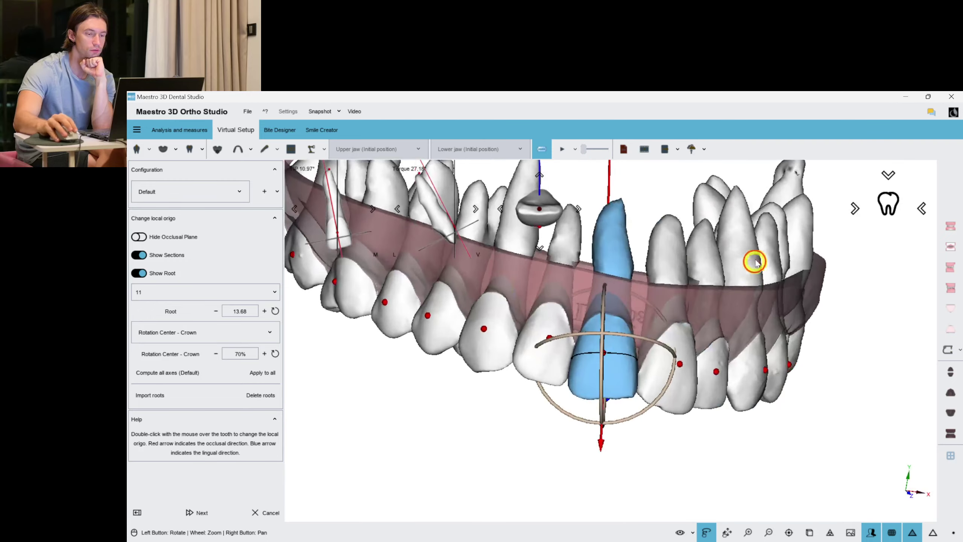
left_click_drag(754, 261, 712, 370)
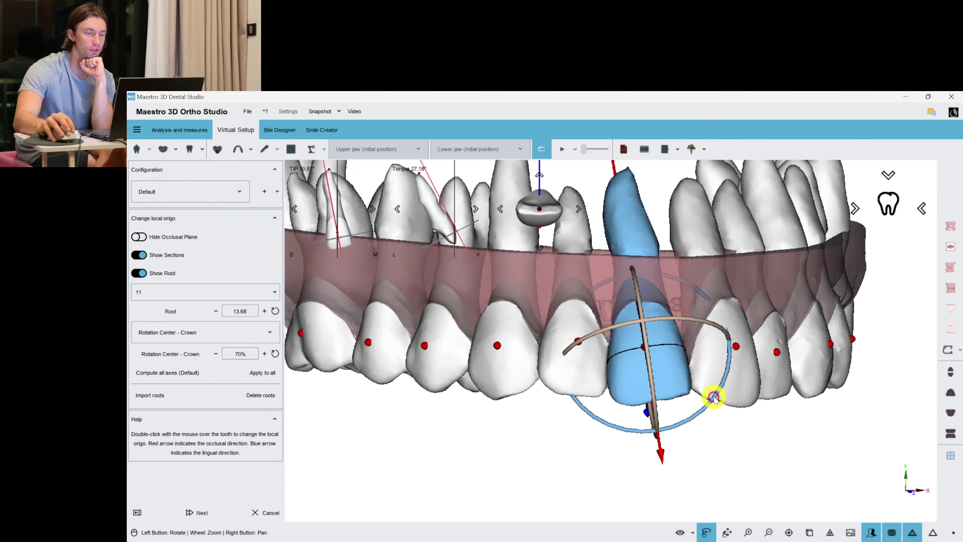
Check the tilt of the local axes of upper lateral incisor 12 and canine 13 from the buccal side
double_click(577, 360)
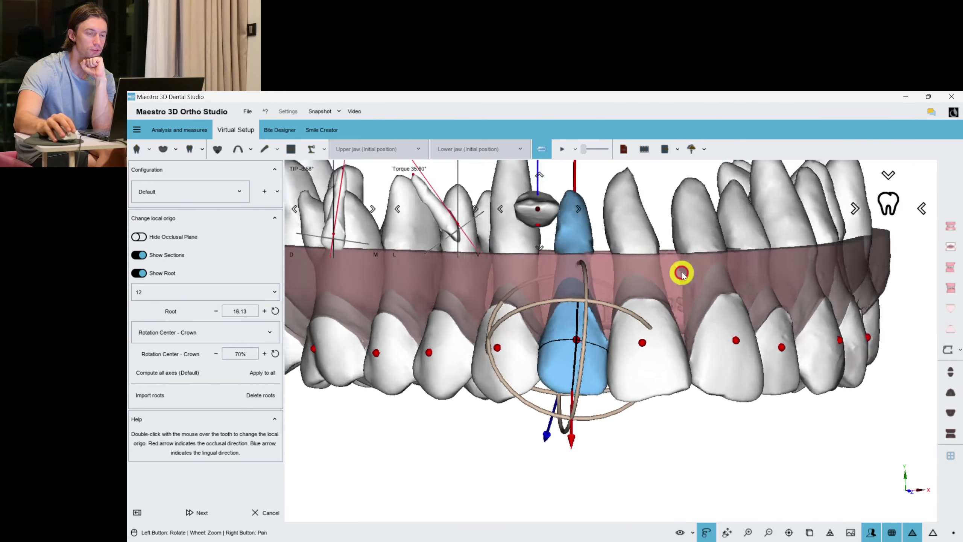
double_click(537, 328)
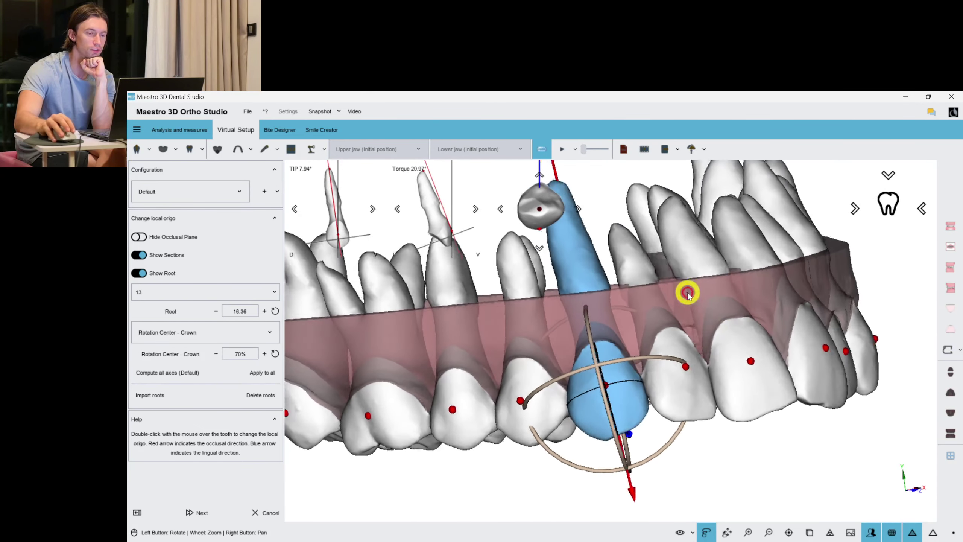
left_click_drag(735, 322, 811, 312)
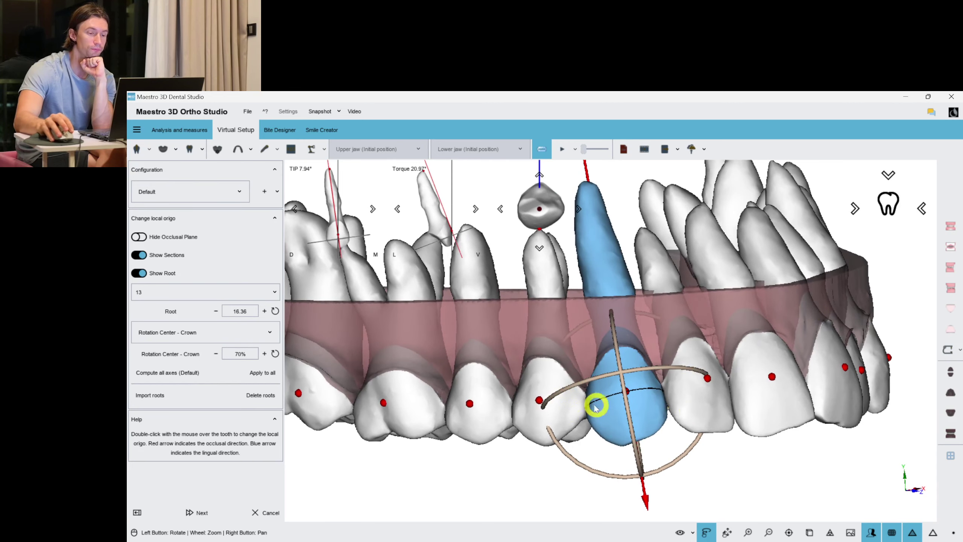
Correct the mesiodistal tilt of the local axes of upper premolars 14 and 15 and first molar 16 from the buccal side
double_click(556, 396)
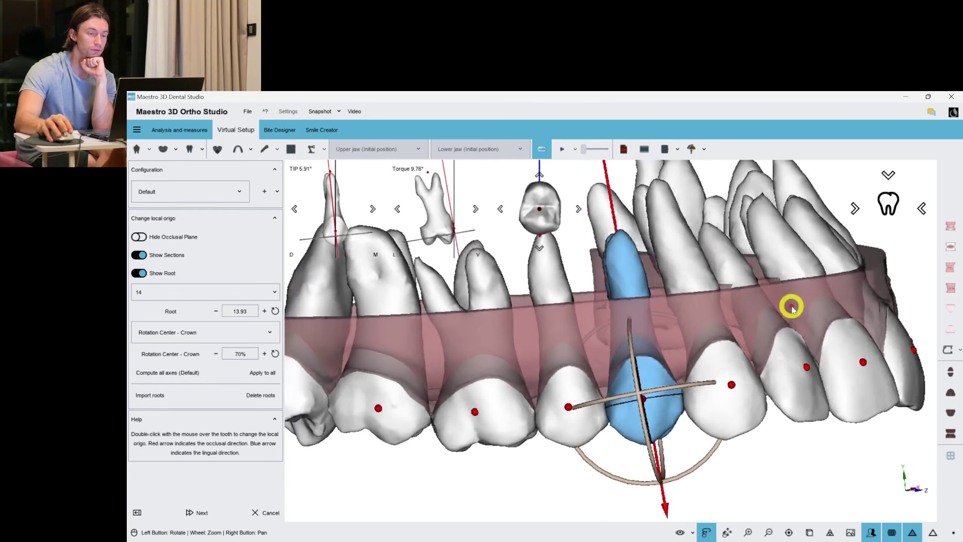
left_click_drag(703, 460, 680, 456)
double_click(568, 396)
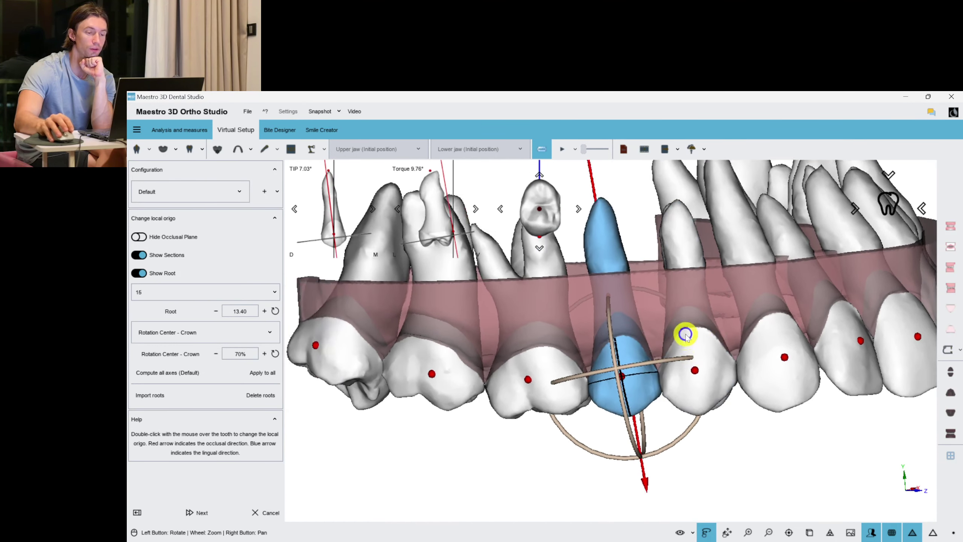
left_click_drag(692, 439, 691, 438)
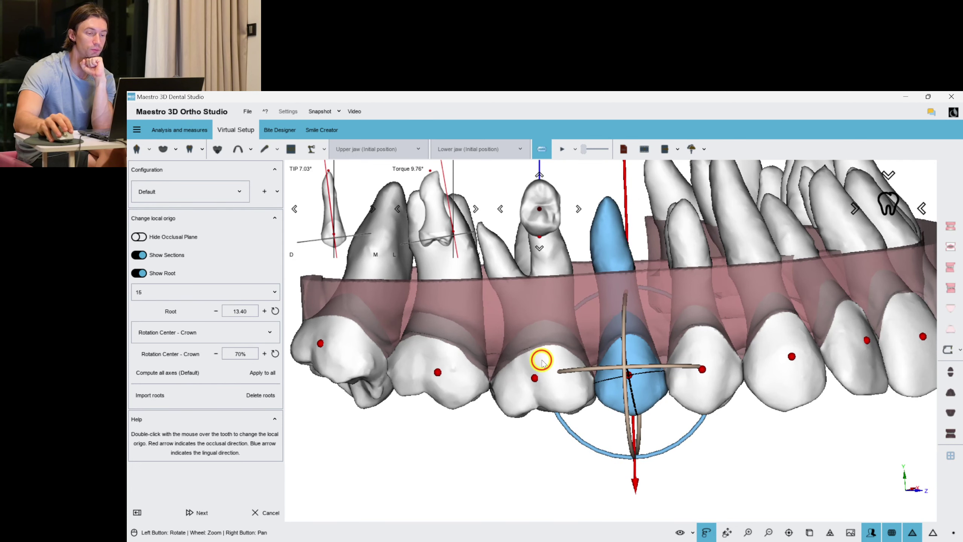
double_click(542, 362)
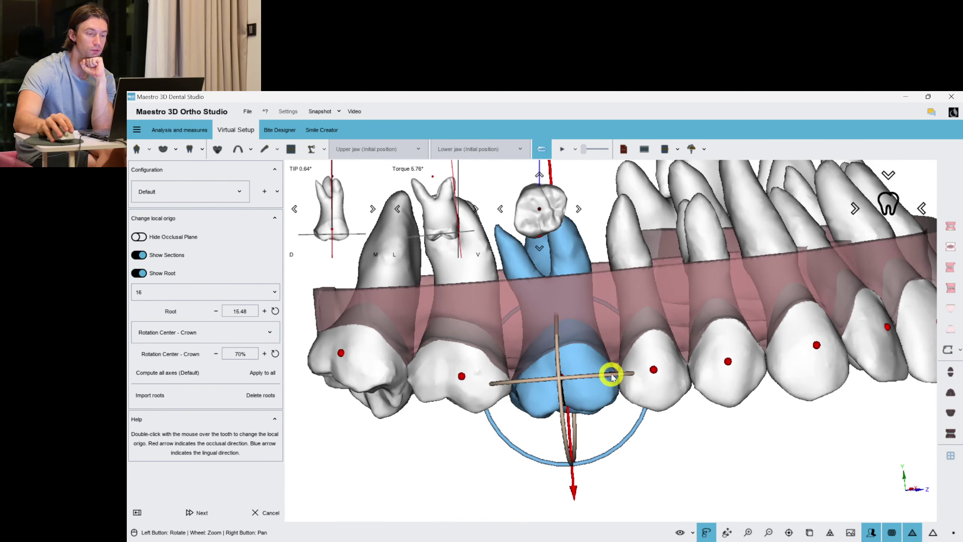
left_click_drag(611, 375, 615, 375)
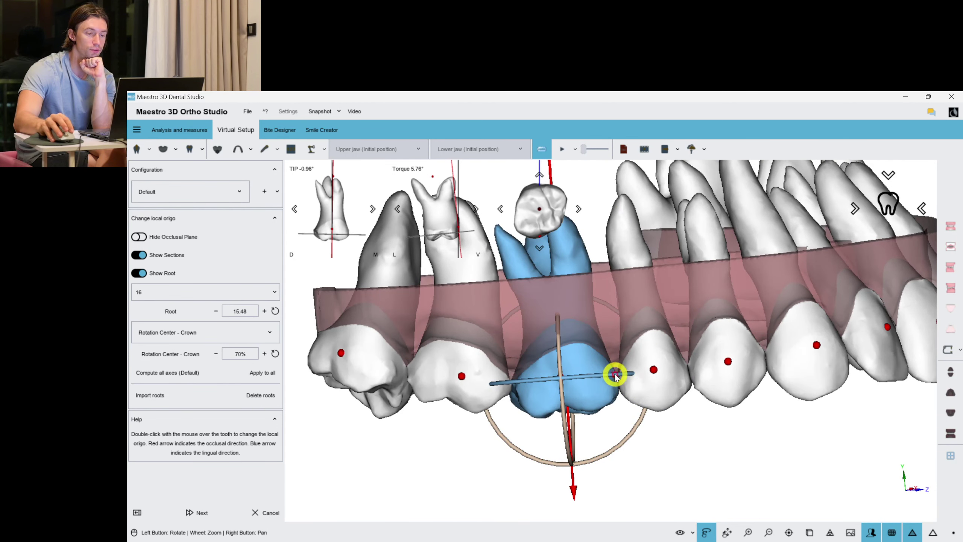
Check second molar 17 and the whole upper arch's local axes, and accept the local origin correction
double_click(482, 376)
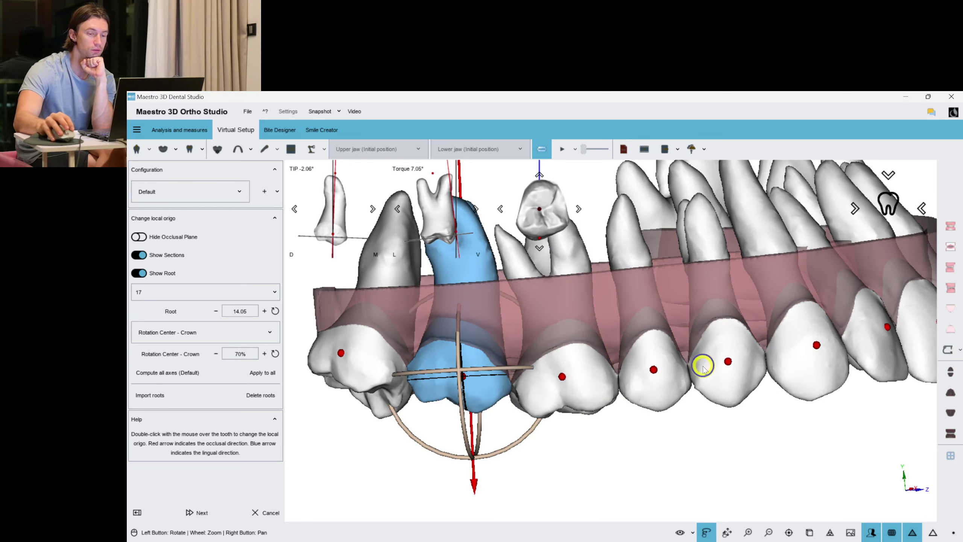
left_click_drag(703, 366, 514, 353)
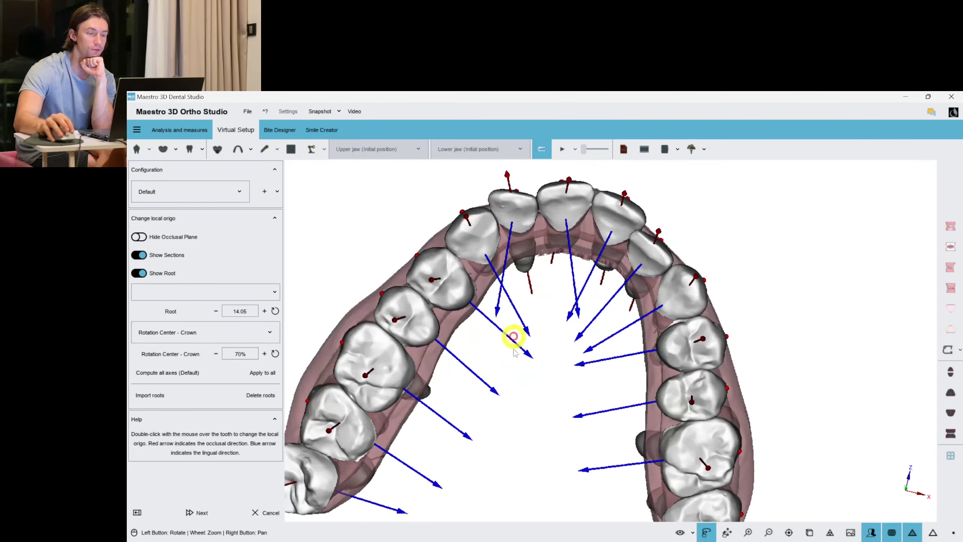
left_click(213, 505)
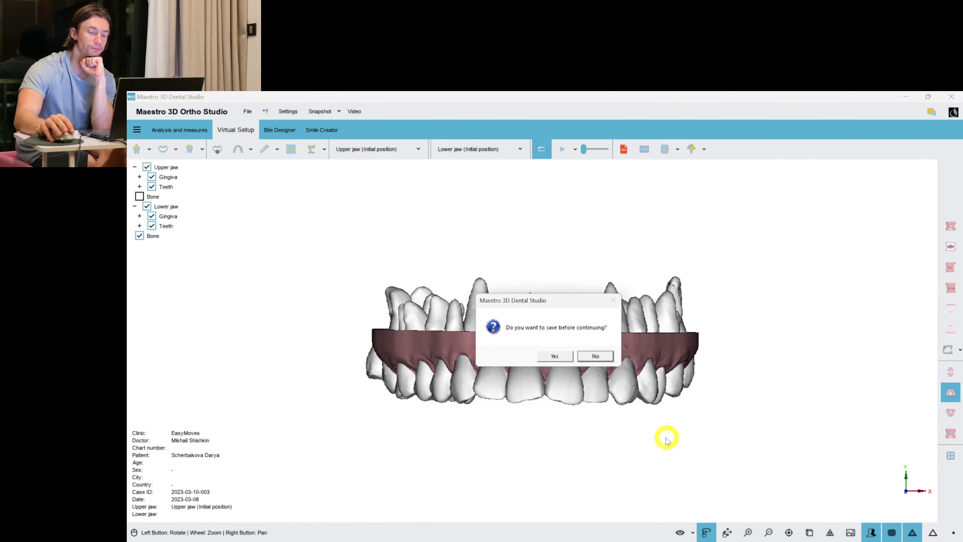
Save the case and start the virtual setup for the upper and lower jaws
left_click(556, 356)
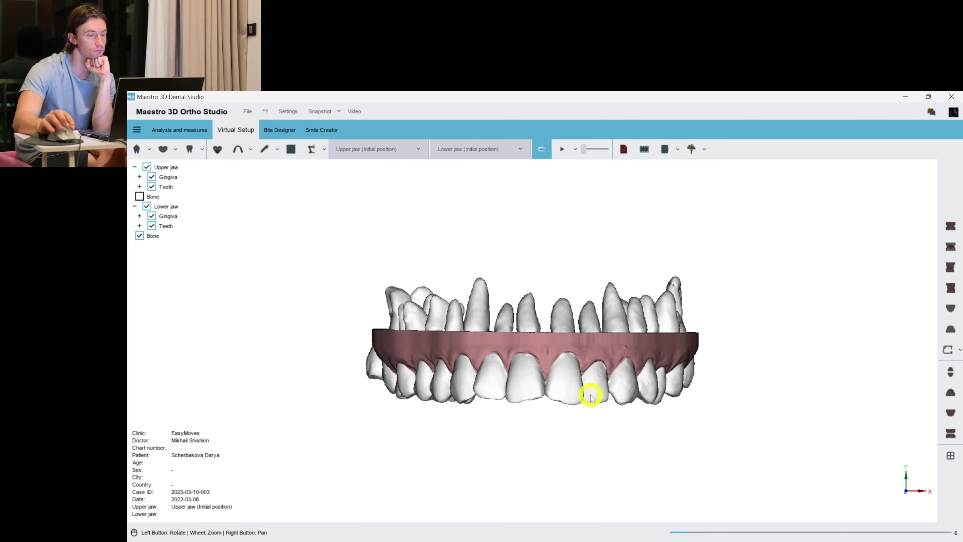
left_click_drag(642, 368, 602, 342)
scroll(535, 341, "up", 2)
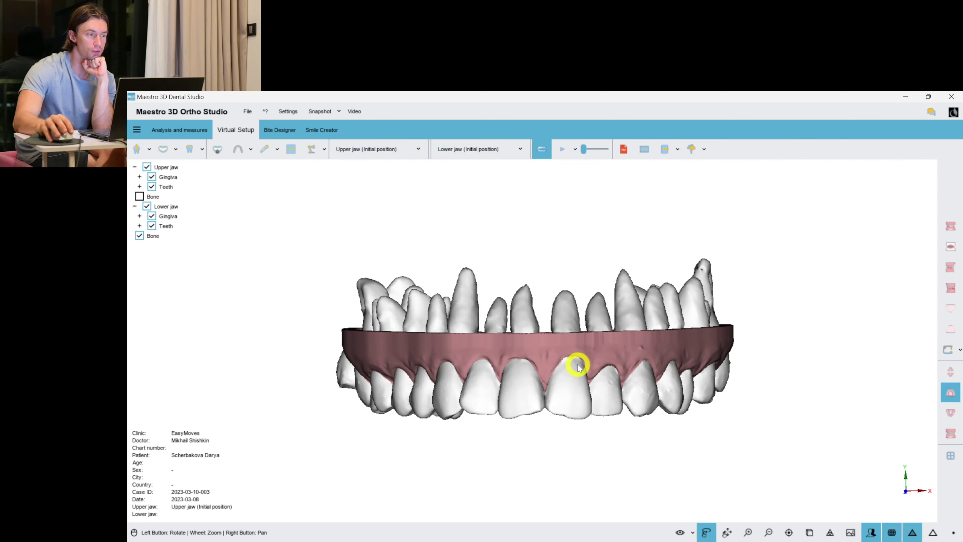
left_click(162, 150)
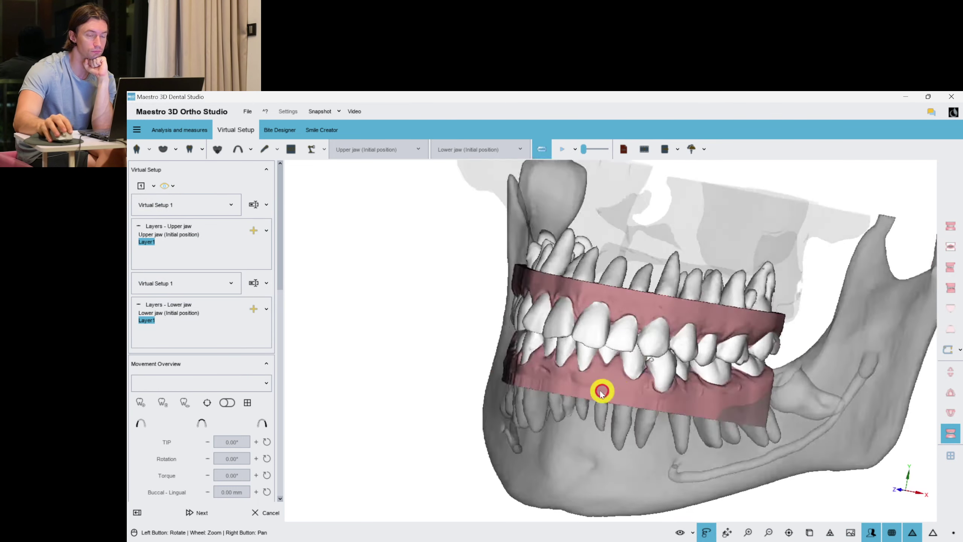
Show only the lower jaw from the occlusal side and hide its gingiva
left_click_drag(848, 410, 714, 410)
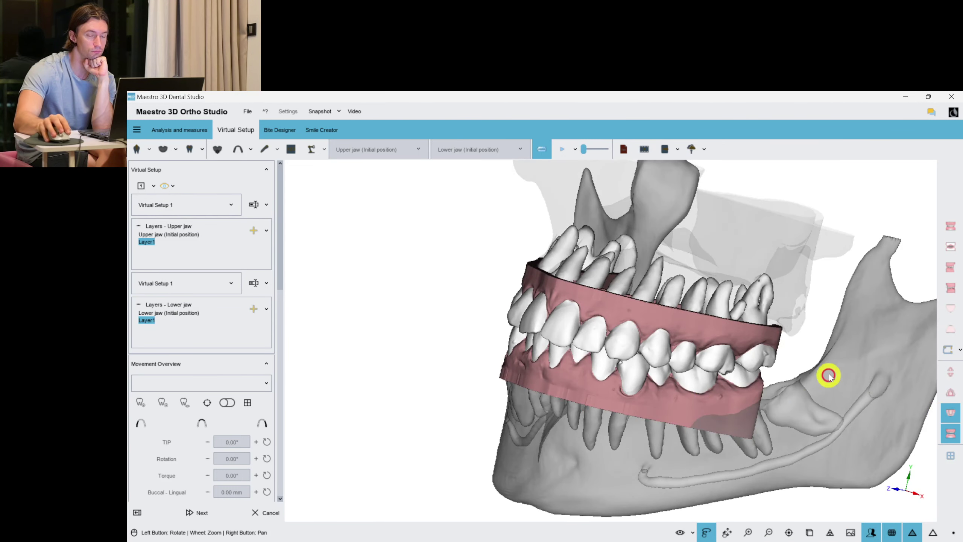
left_click_drag(828, 376, 687, 359)
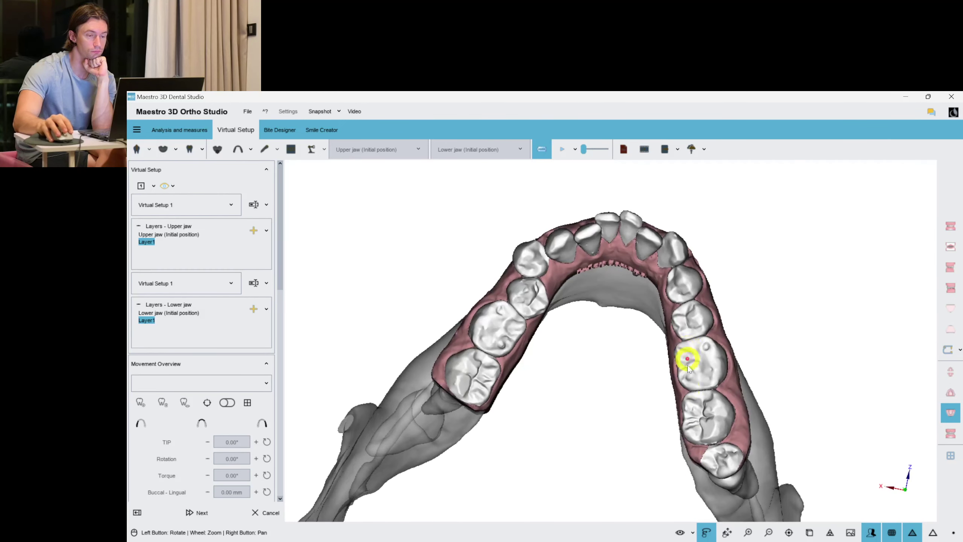
left_click(694, 532)
left_click(686, 445)
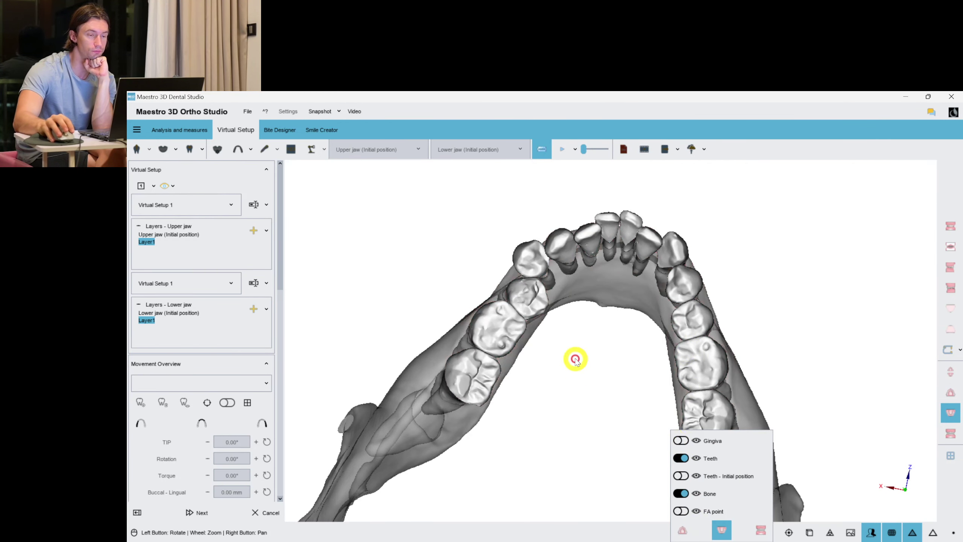
scroll(576, 359, "up", 4)
right_click_drag(576, 359, 583, 416)
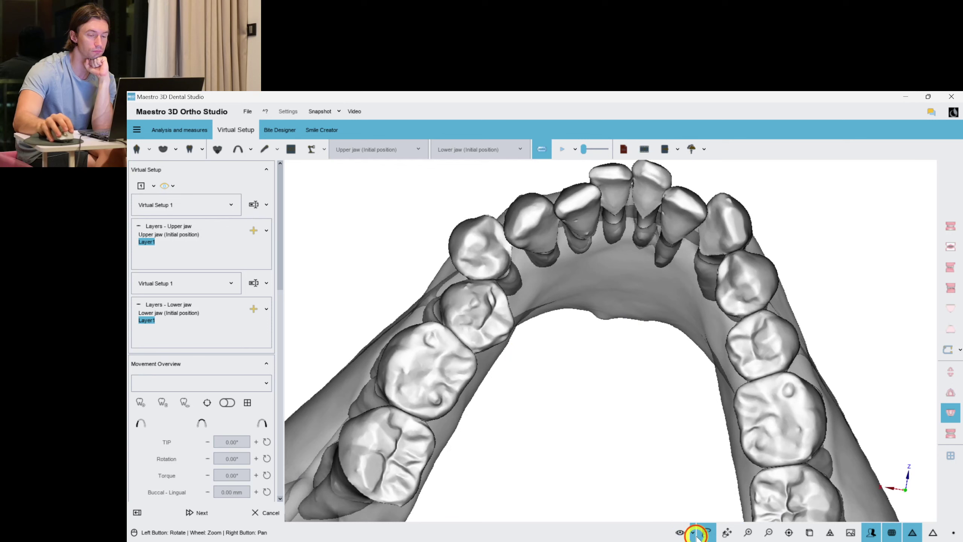
Make the lower jaw's bone opaque in the occlusal view
left_click(696, 534)
left_click_drag(726, 493, 771, 492)
right_click_drag(602, 505, 738, 355)
left_click_drag(679, 349, 657, 362)
right_click_drag(657, 362, 626, 418)
Select lower second molar 37, turn on its movement manipulator and change its tip to about -5.18°
left_click(517, 394)
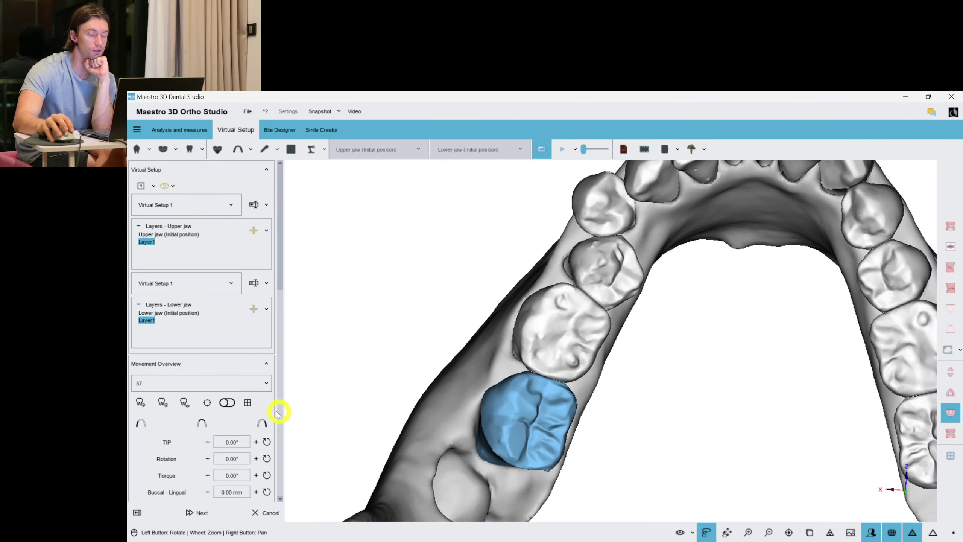
left_click(210, 406)
left_click_drag(628, 290, 620, 375)
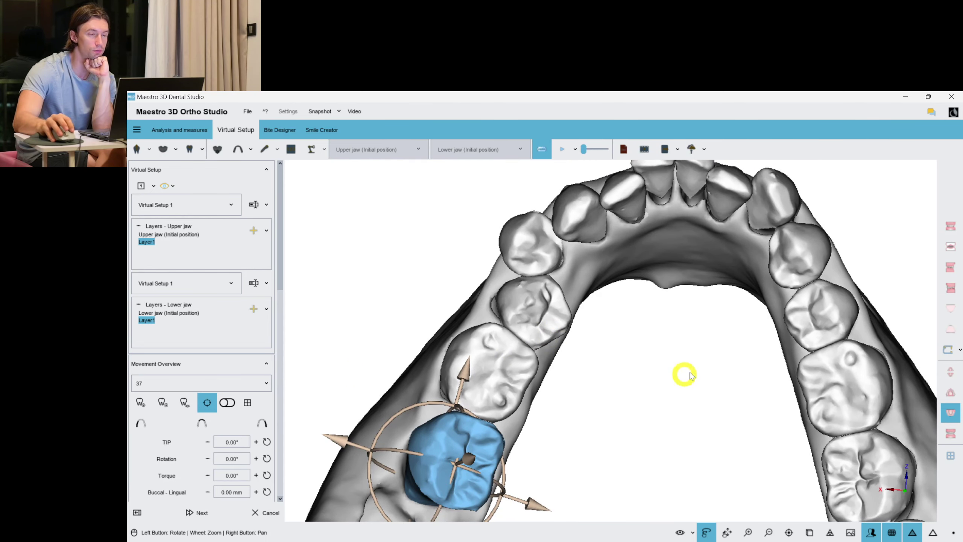
right_click_drag(699, 396, 712, 314)
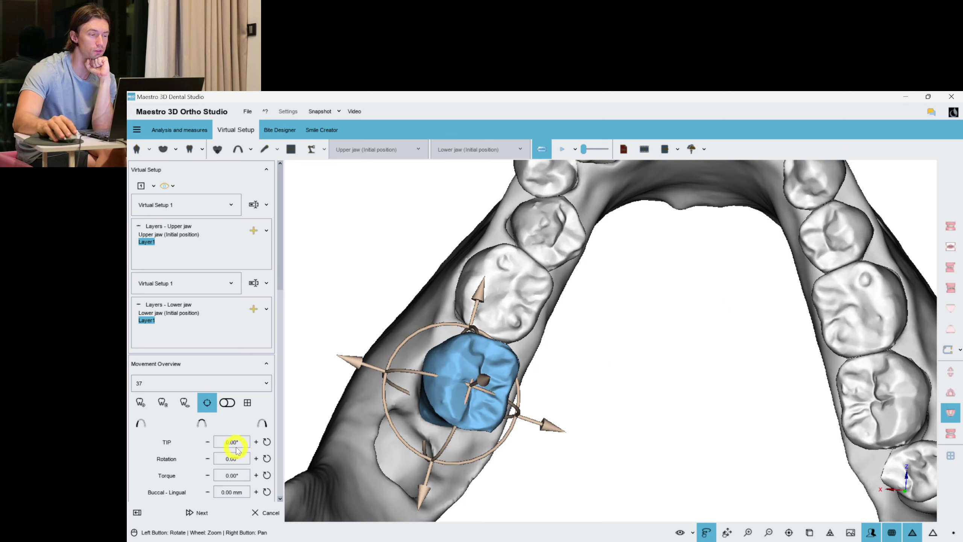
mouse_move(236, 445)
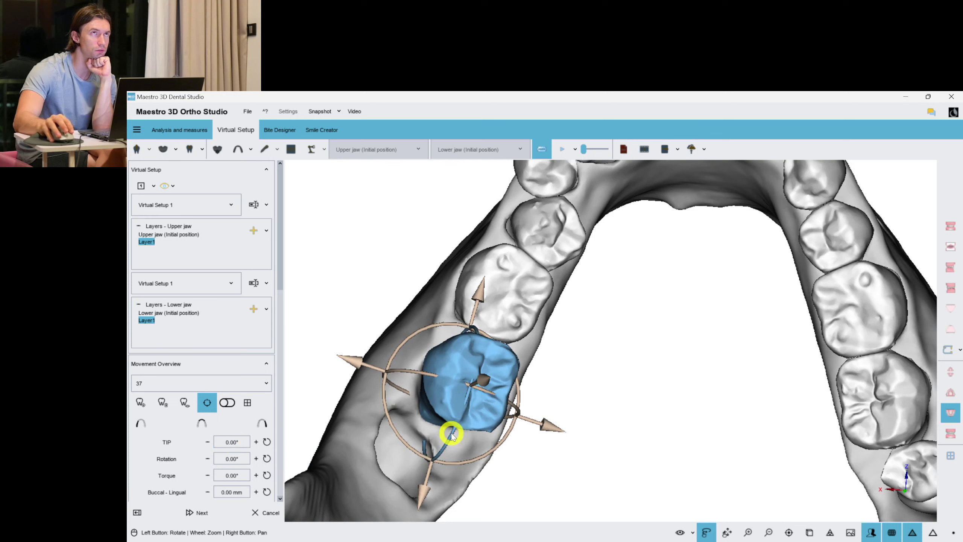
mouse_move(451, 435)
left_mouse_down()
mouse_move(447, 445)
mouse_move(455, 443)
left_mouse_up()
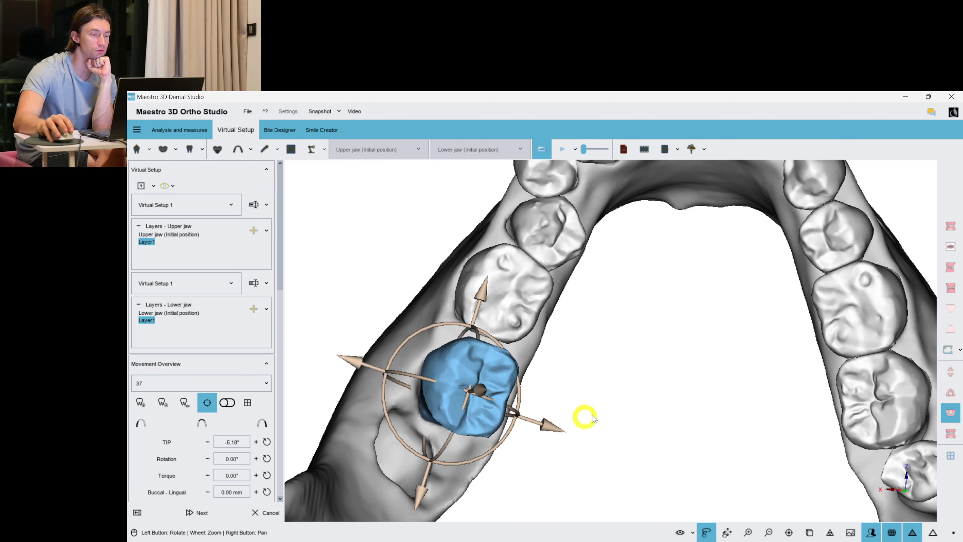
Select lower canine 43 and move it to about 4.14° torque and 1.13° rotation
right_click_drag(654, 368, 550, 435)
right_click_drag(569, 368, 536, 416)
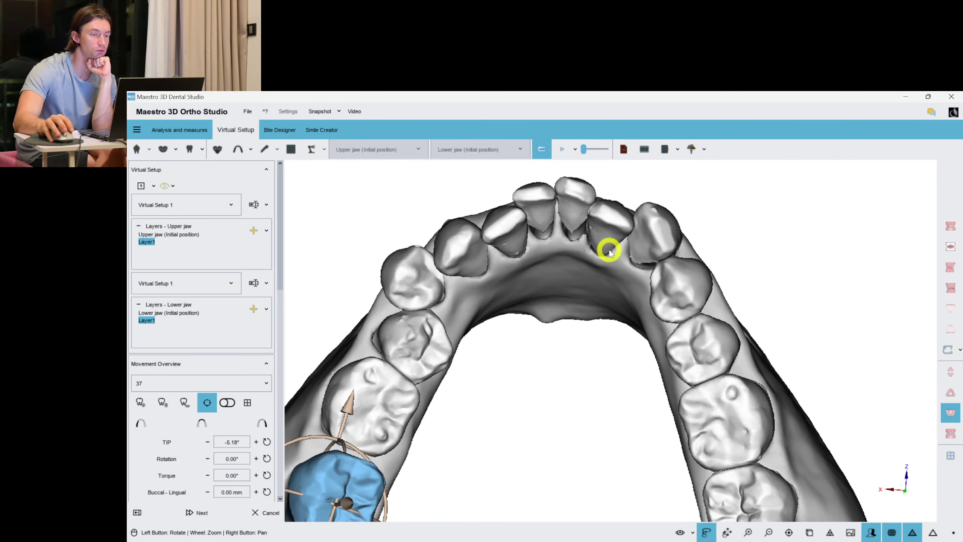
left_click(650, 231)
scroll(554, 267, "up", 2)
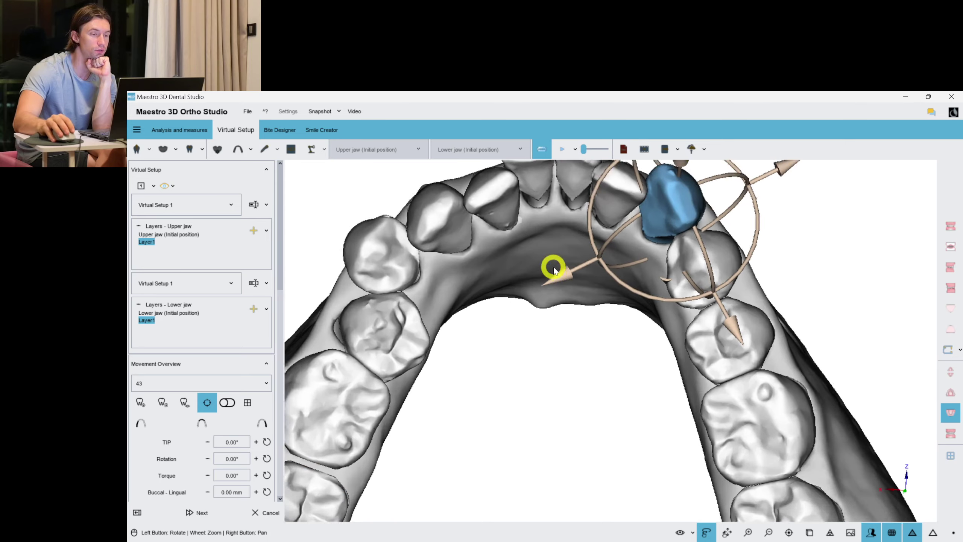
right_click_drag(553, 267, 473, 396)
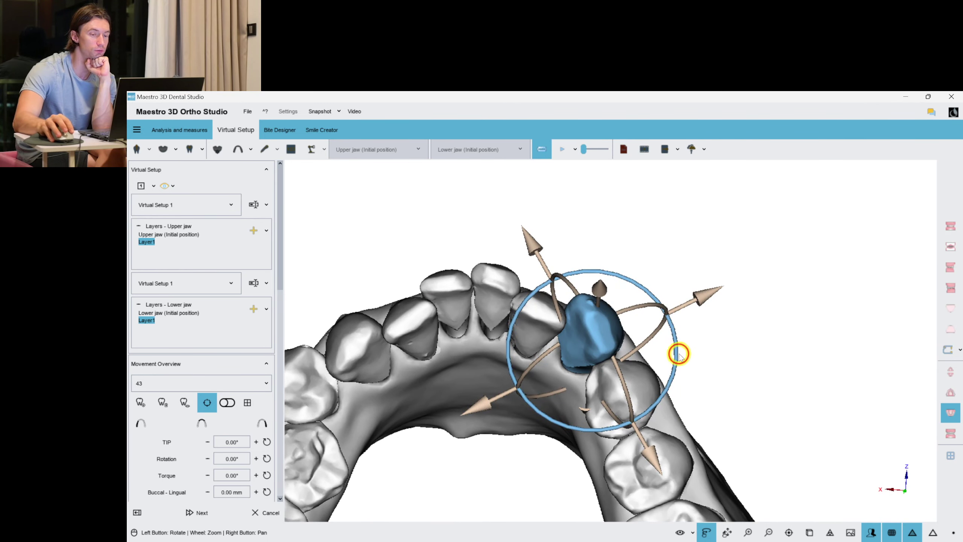
left_click_drag(678, 352, 644, 334)
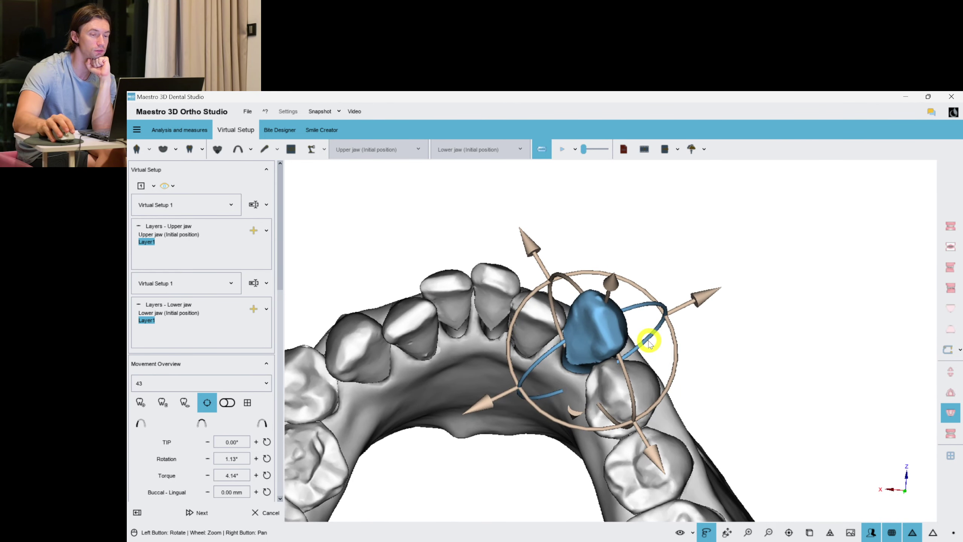
Check lower first premolar 44 and torque second premolar 45 to about 2.01°
left_click(615, 373)
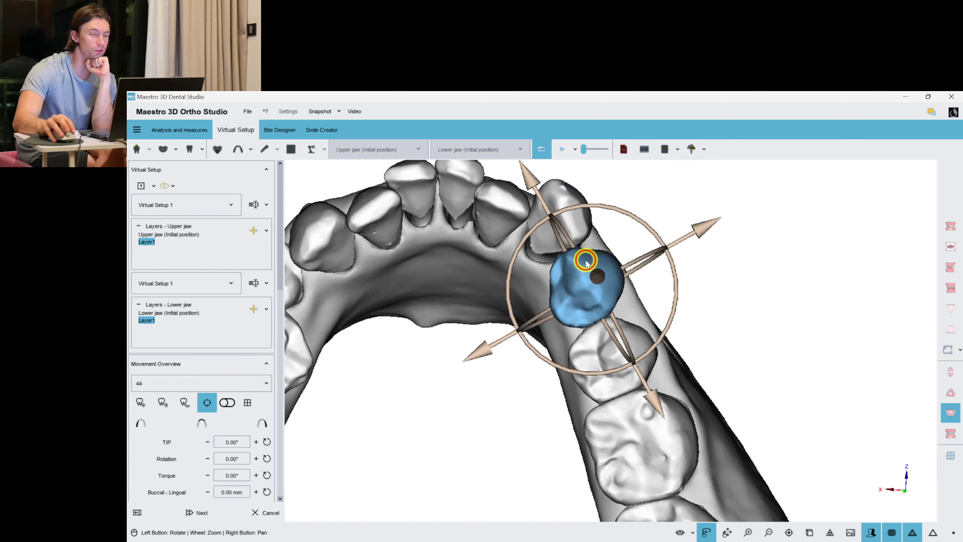
left_click(609, 360)
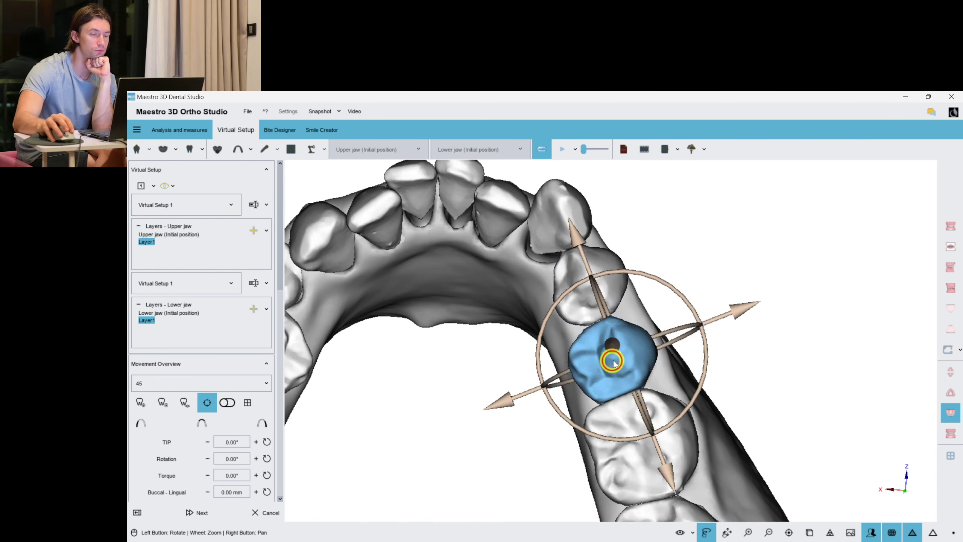
left_click_drag(664, 344, 667, 346)
Torque lower first molar 46 to about 2.13° and select second molar 47
right_click_drag(460, 347, 474, 260)
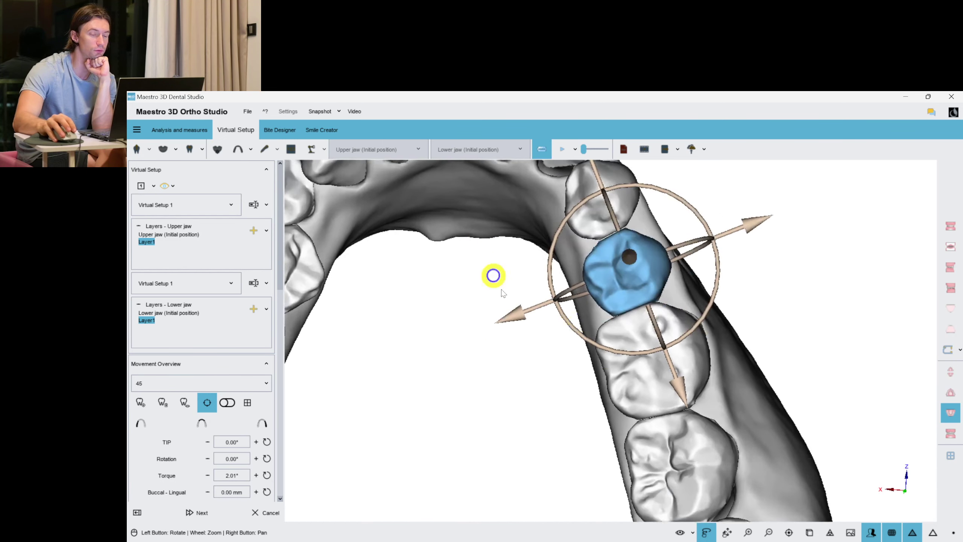
left_click(666, 349)
left_click_drag(716, 352, 724, 352)
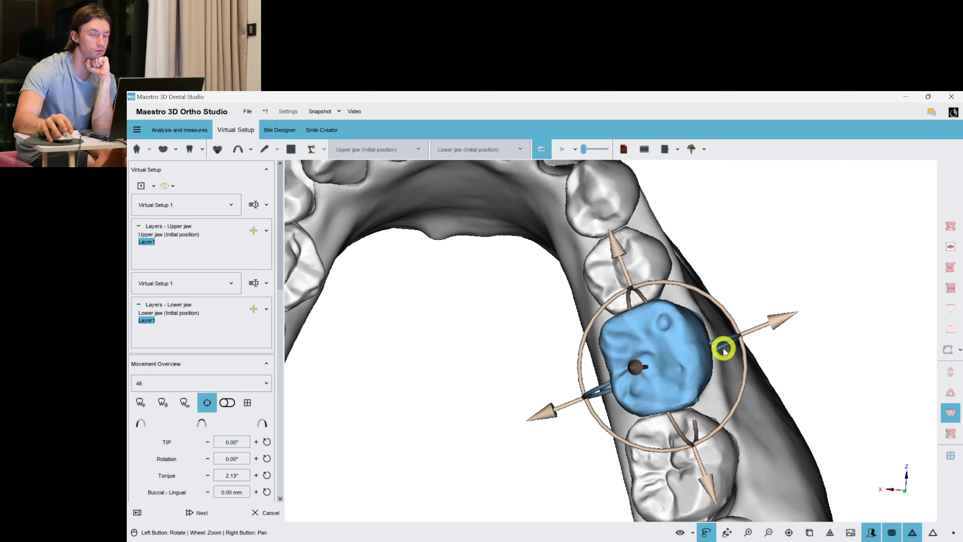
left_click(697, 437)
Check lower lateral incisor 42 and torque central incisor 41 to about 2.73°
right_click_drag(732, 373, 763, 527)
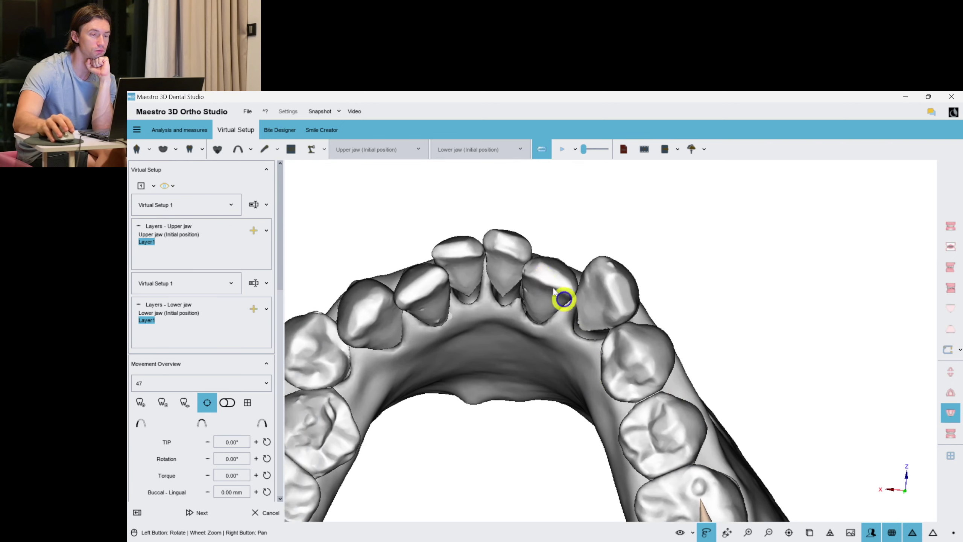
left_click(537, 276)
left_click(494, 252)
left_click_drag(496, 302, 501, 299)
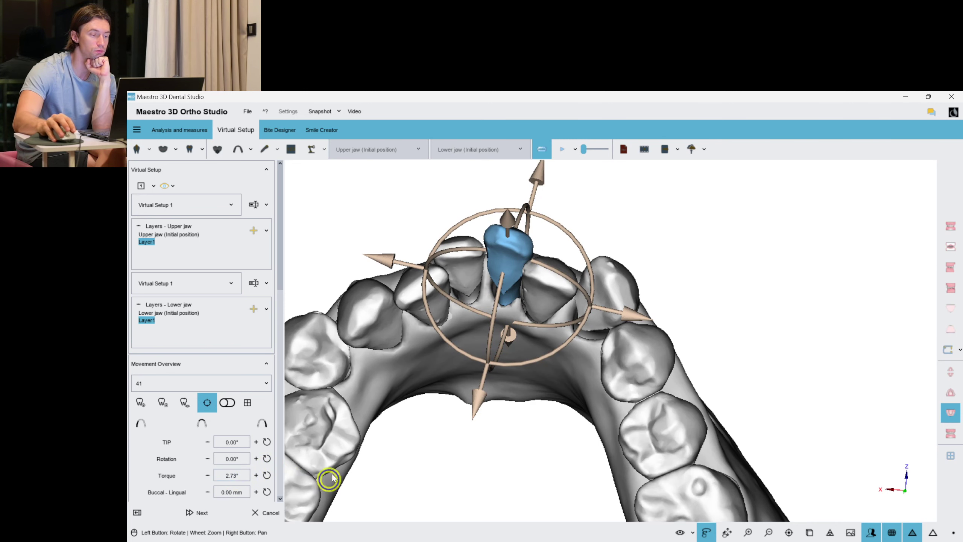
Select lower central incisor 31 and torque it to about 2.97°
right_click_drag(332, 474, 541, 305)
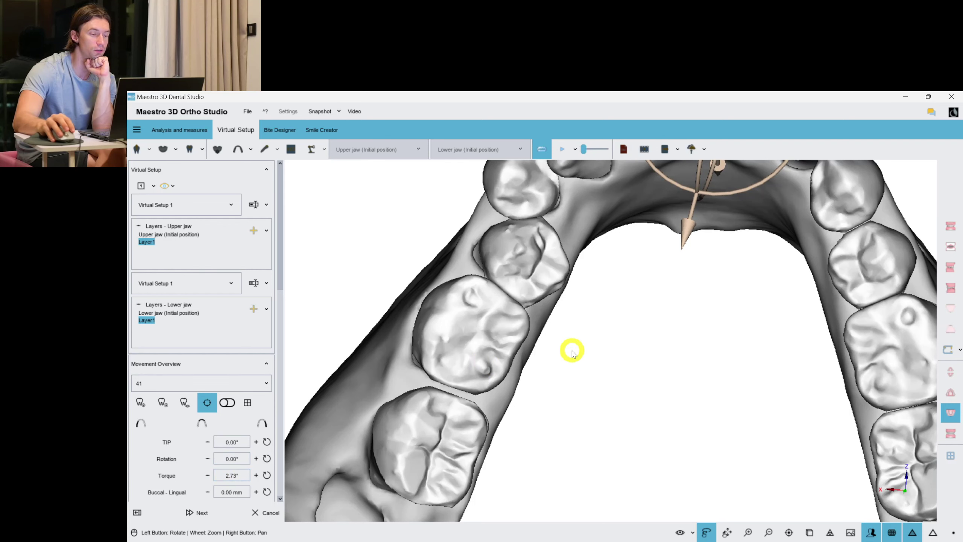
right_click_drag(565, 352, 537, 364)
right_click_drag(566, 319, 448, 429)
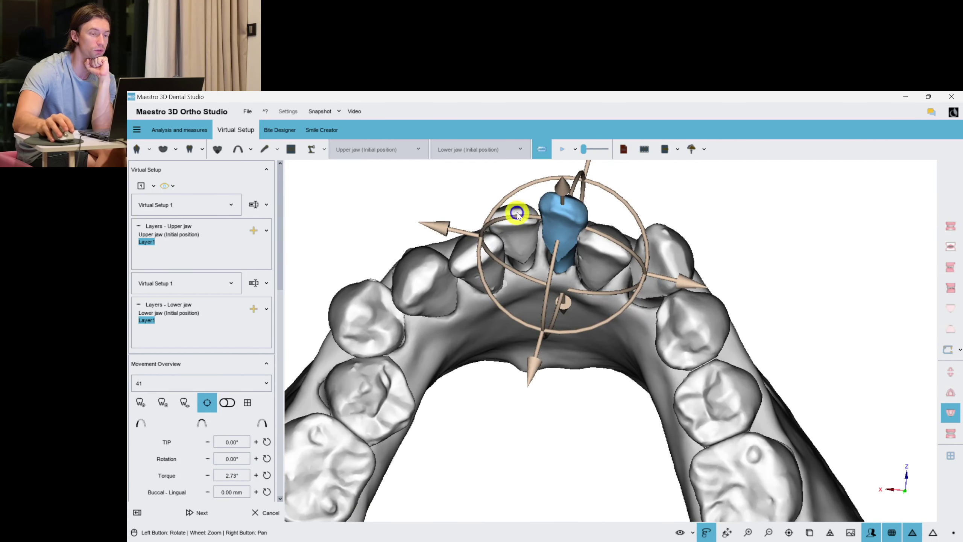
left_click(518, 214)
left_click_drag(515, 267, 517, 264)
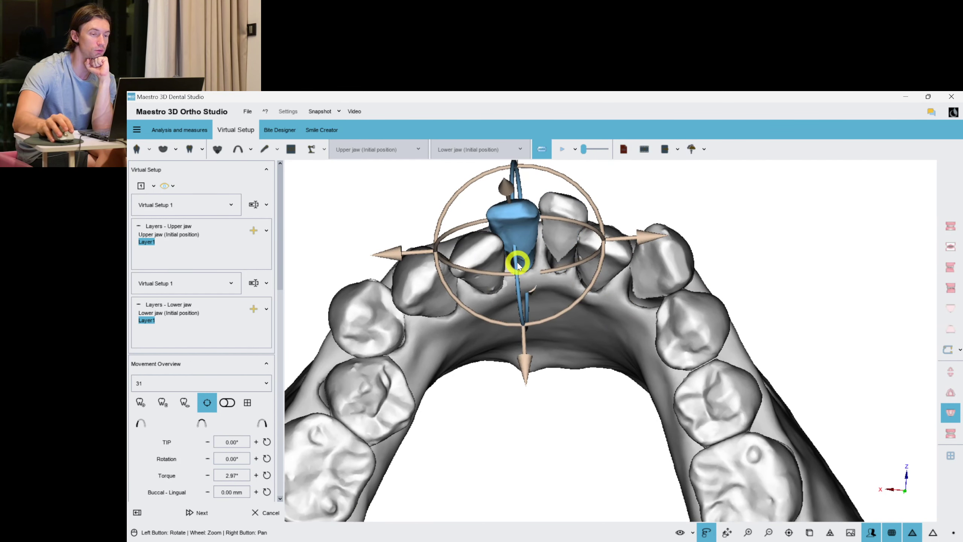
Check lower canine 33 and torque lateral incisor 32 to about 0.89°
left_click(487, 279)
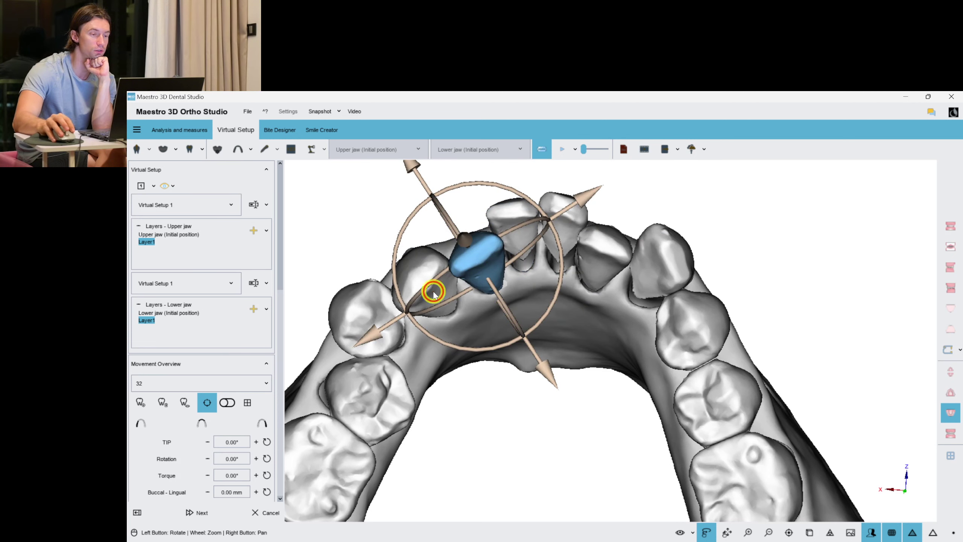
left_click(435, 292)
left_click(488, 281)
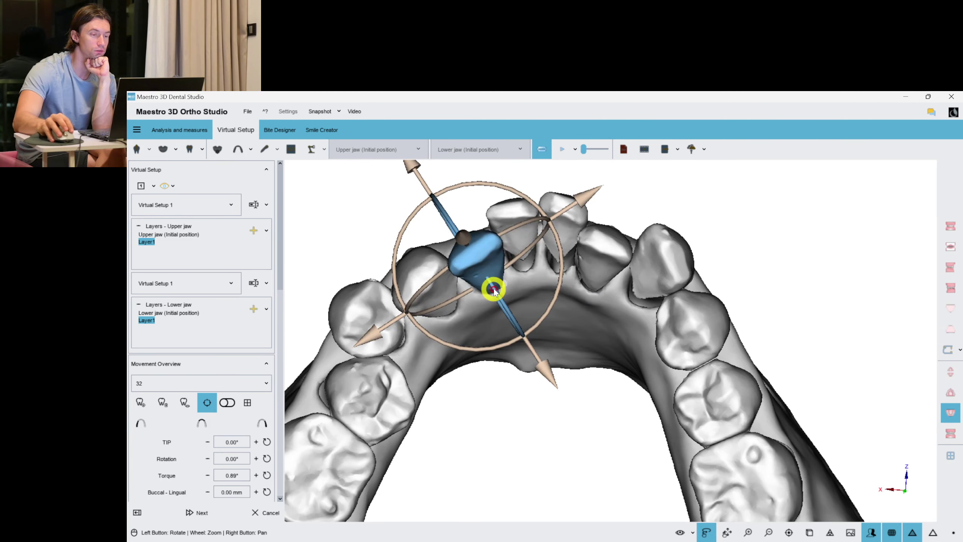
left_click_drag(523, 252, 527, 254)
Compare lower central incisors 41 and 31 and increase the torque of 31 to about 3.96°
left_click(563, 230)
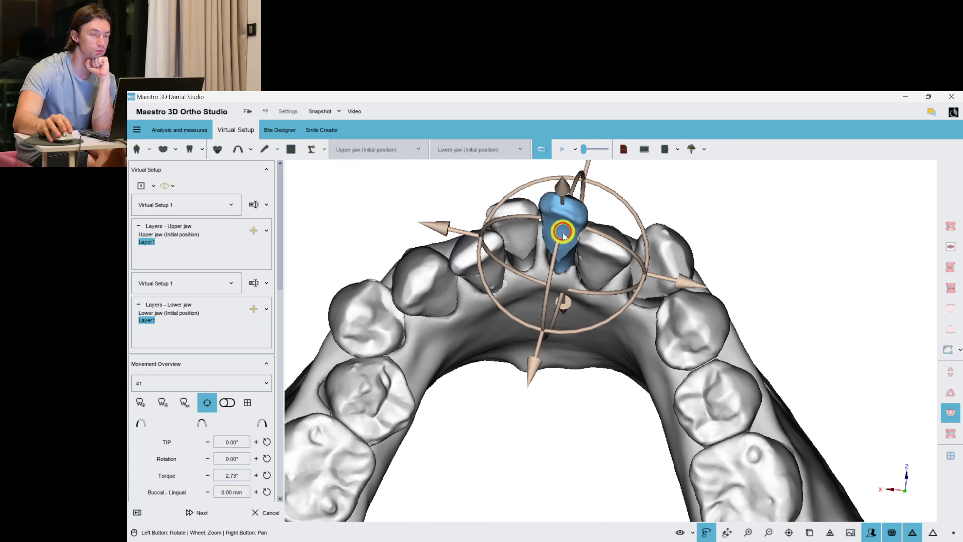
left_click(516, 222)
left_click_drag(516, 267, 516, 265)
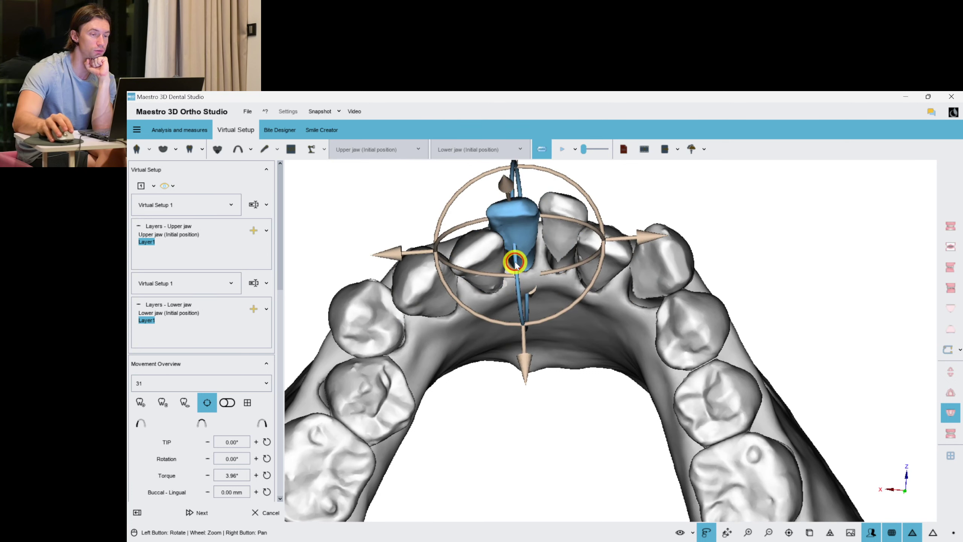
Adjust lower central incisor 41 to about 3.54° torque, 2.31° rotation and -0.14° tip
left_click(595, 247)
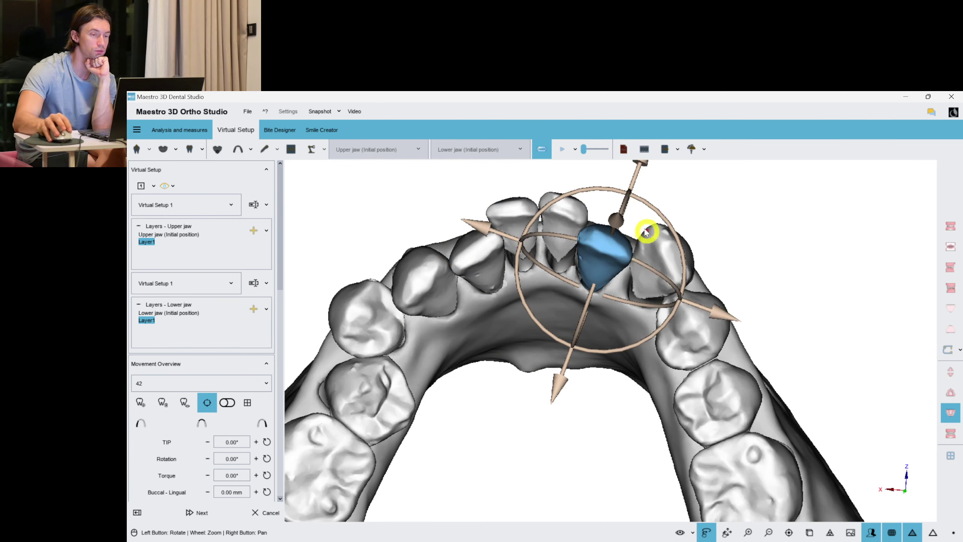
left_click(561, 264)
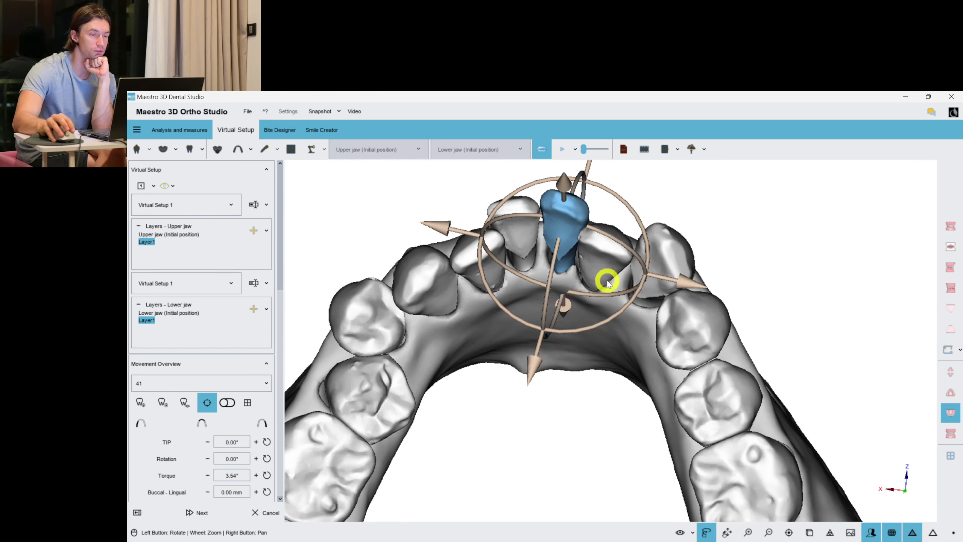
left_click_drag(613, 314, 619, 316)
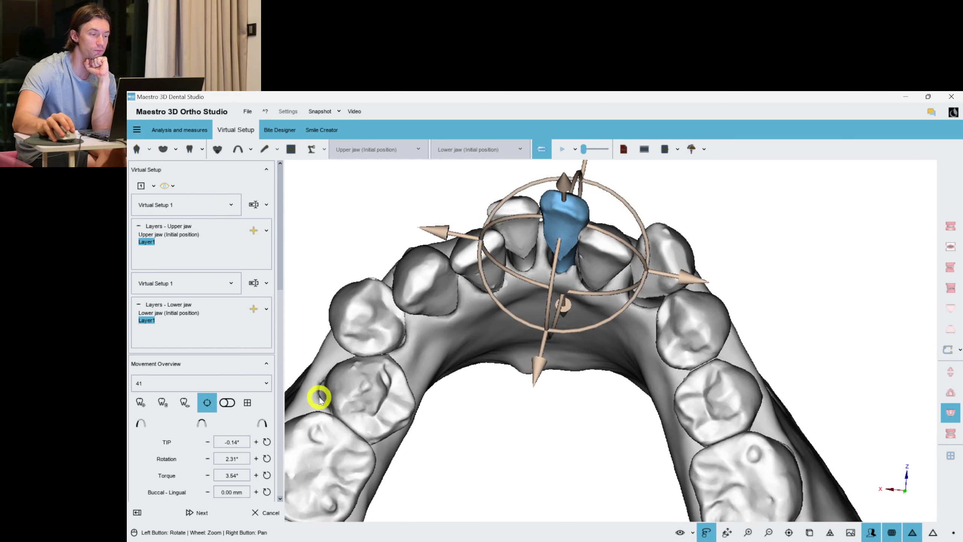
Torque lower lateral incisor 42 to about 2.22° and lower canine 43 to about 4.95°
left_click(609, 249)
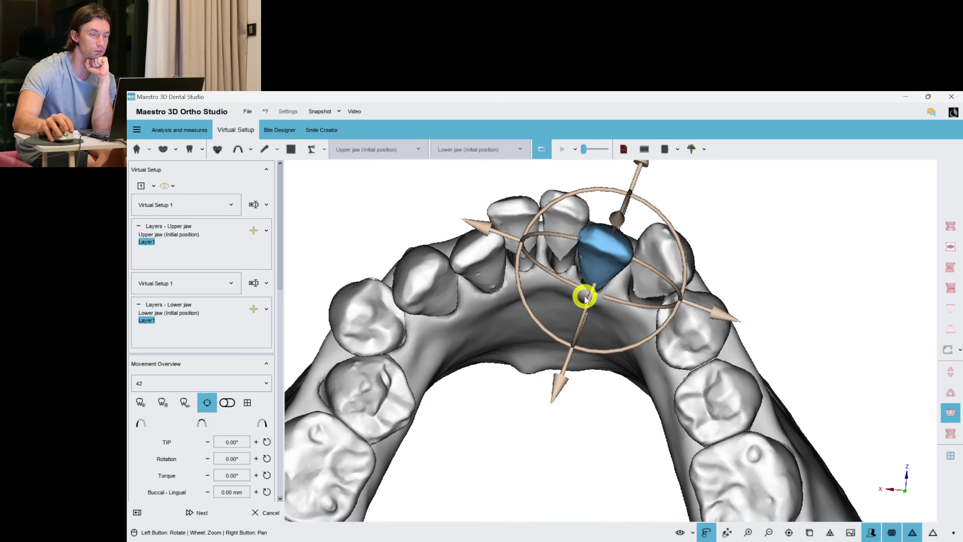
left_click_drag(589, 299, 567, 313)
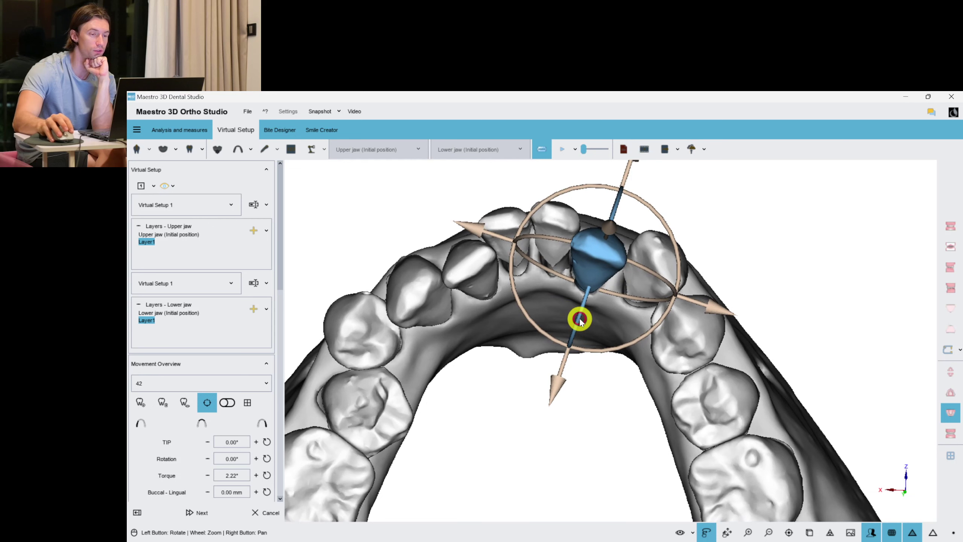
left_click(660, 273)
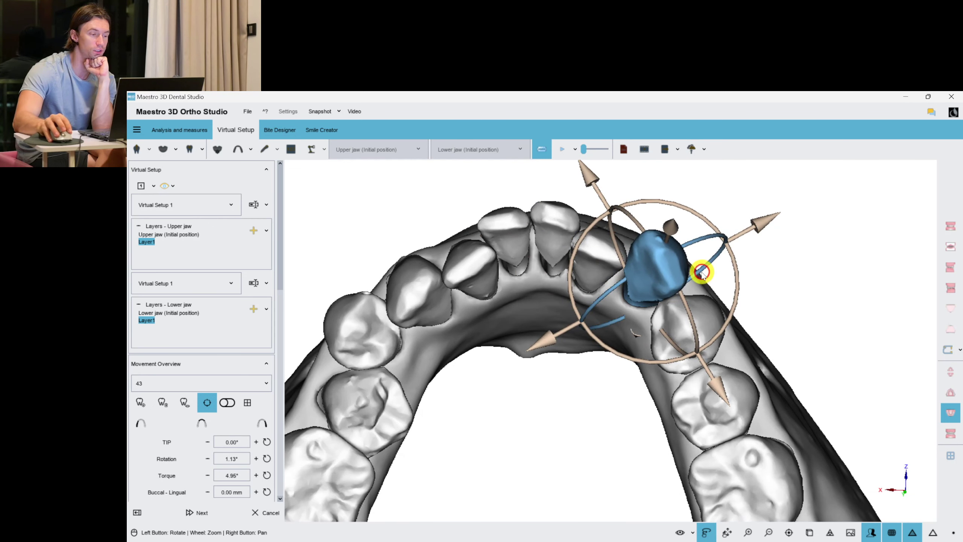
Torque lower first premolar 44 to about 2.99° and second premolar 45 to about 2.01°
left_click(692, 336)
left_click_drag(587, 302, 543, 318)
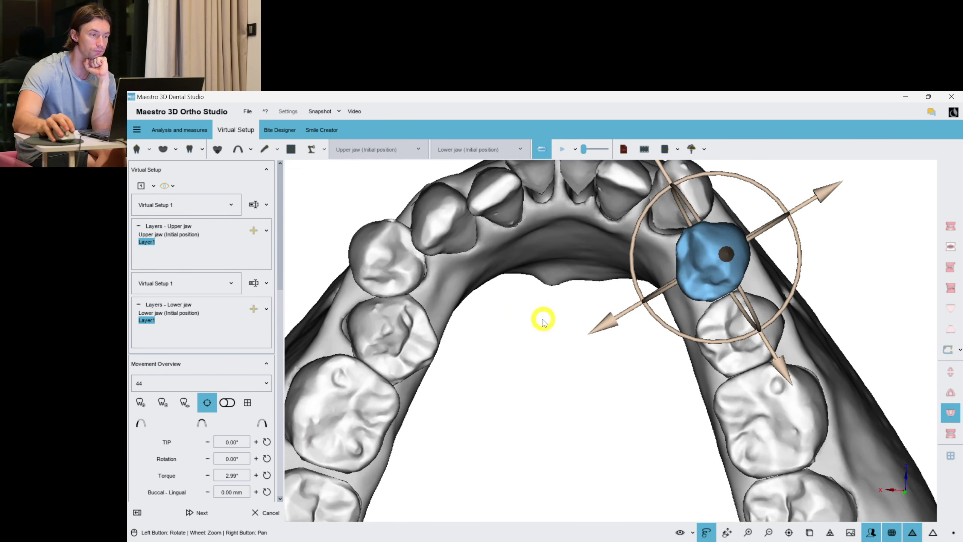
left_click(744, 328)
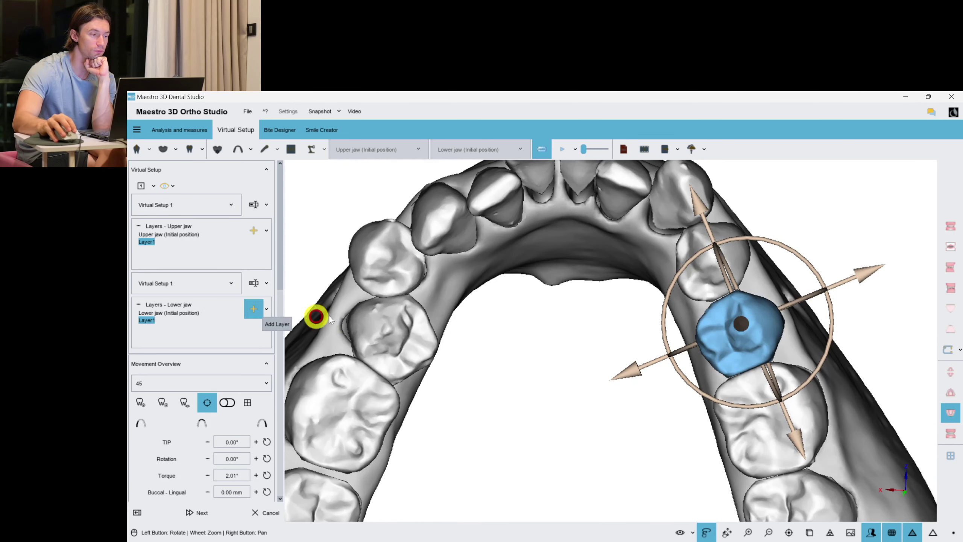
Add a second layer to the lower jaw and tip lower second molar 37 to about -10.18°
left_click(253, 309)
right_click_drag(498, 381, 671, 205)
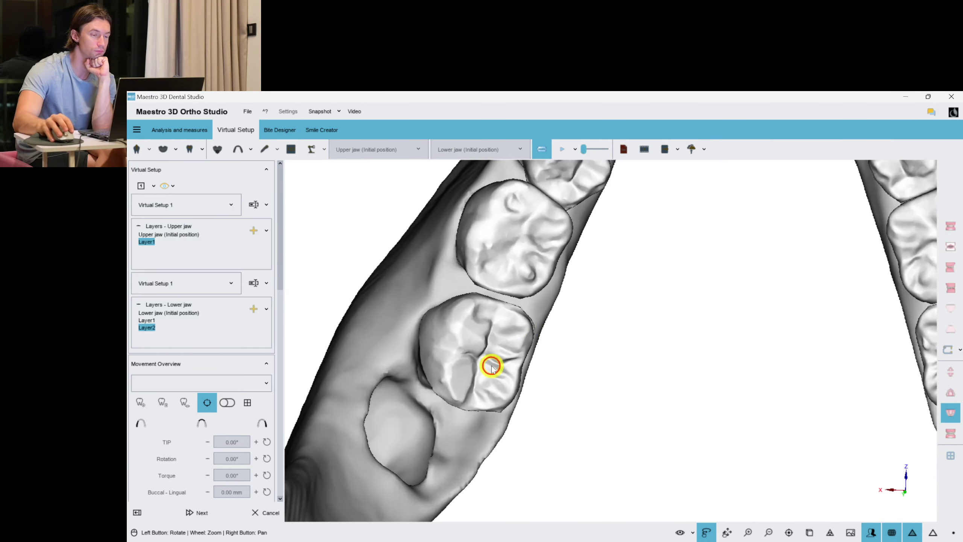
left_click(492, 368)
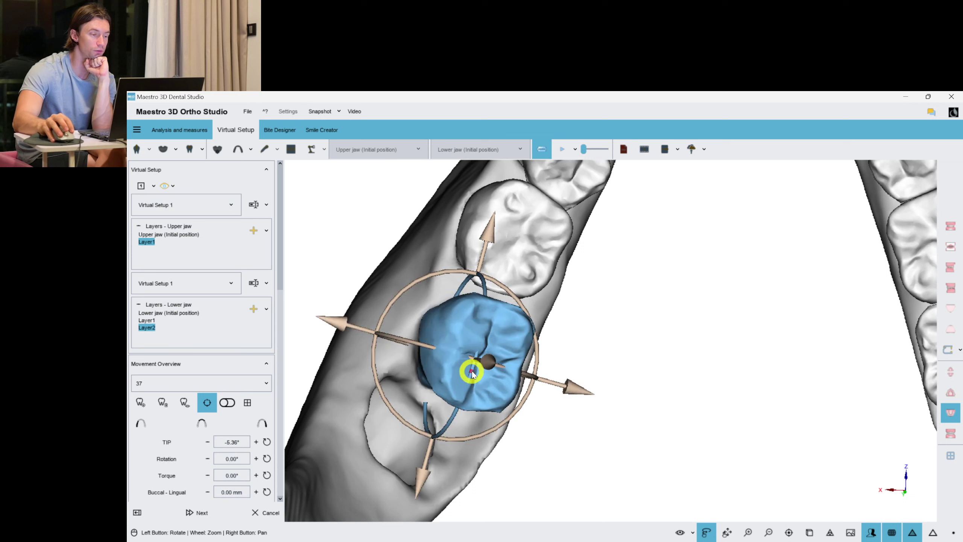
left_click_drag(472, 372, 469, 381)
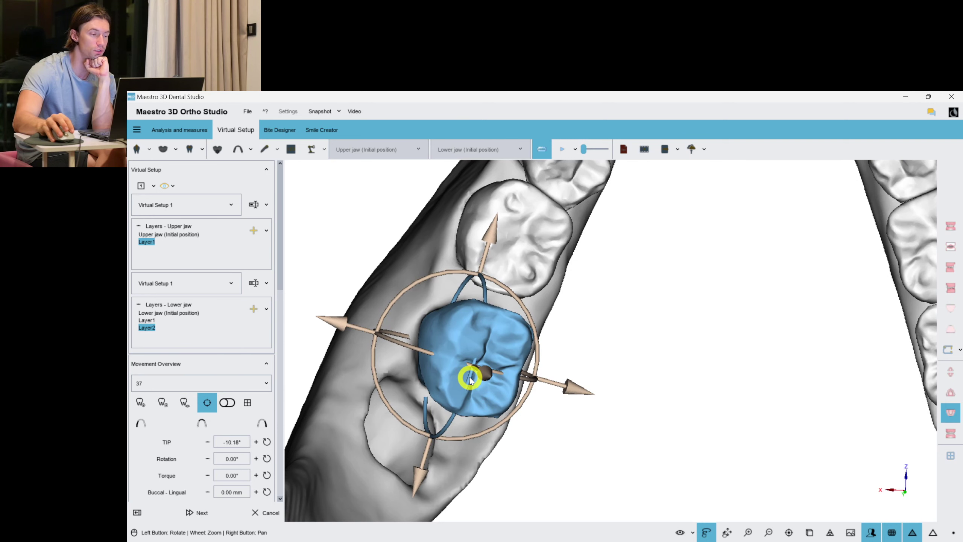
Adjust lower first molar 36 to about -5.23° tip and 3.16° torque
left_click(529, 273)
left_click_drag(655, 314, 589, 325)
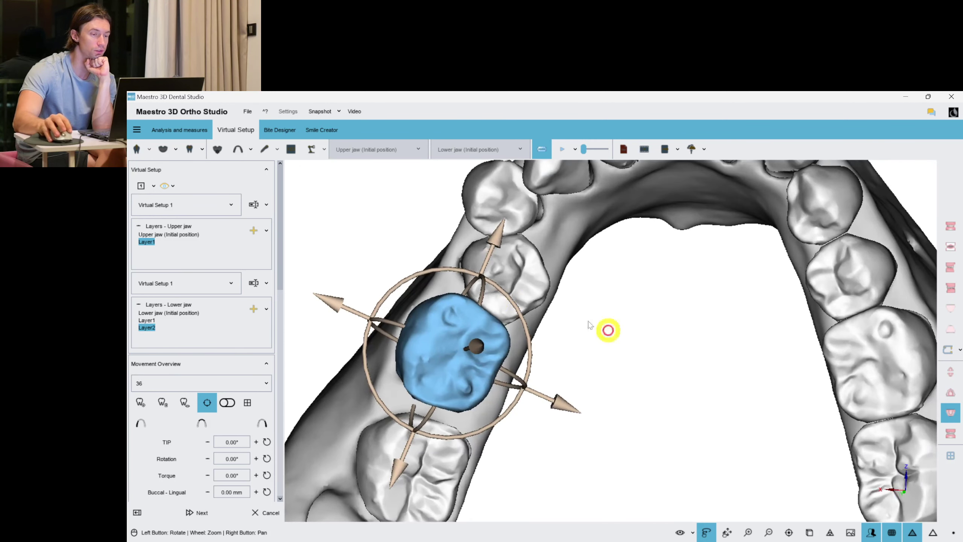
left_click_drag(482, 299, 479, 307)
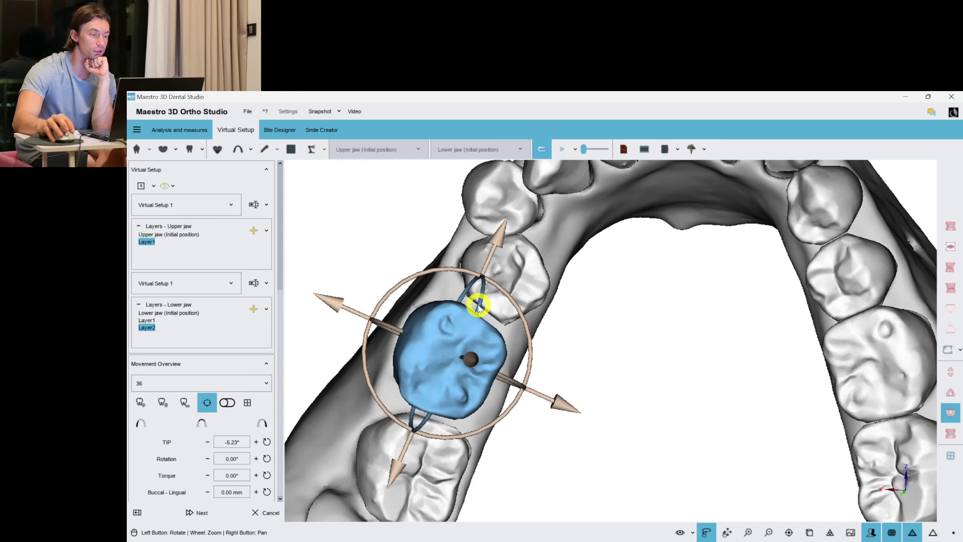
left_click_drag(505, 380, 500, 379)
left_click(705, 359)
left_click_drag(705, 359, 575, 297)
left_click(565, 241)
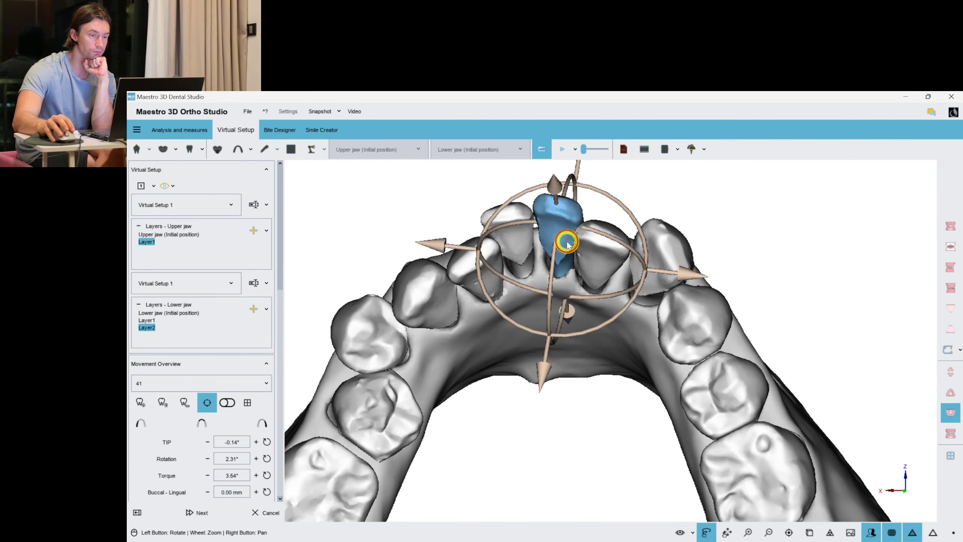
left_click_drag(565, 241, 542, 389)
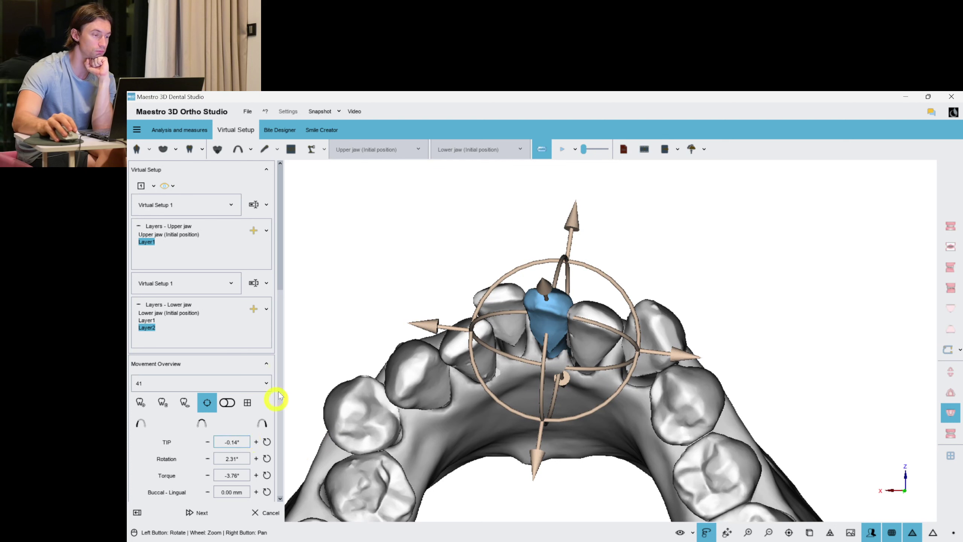
scroll(280, 292, "down", 8)
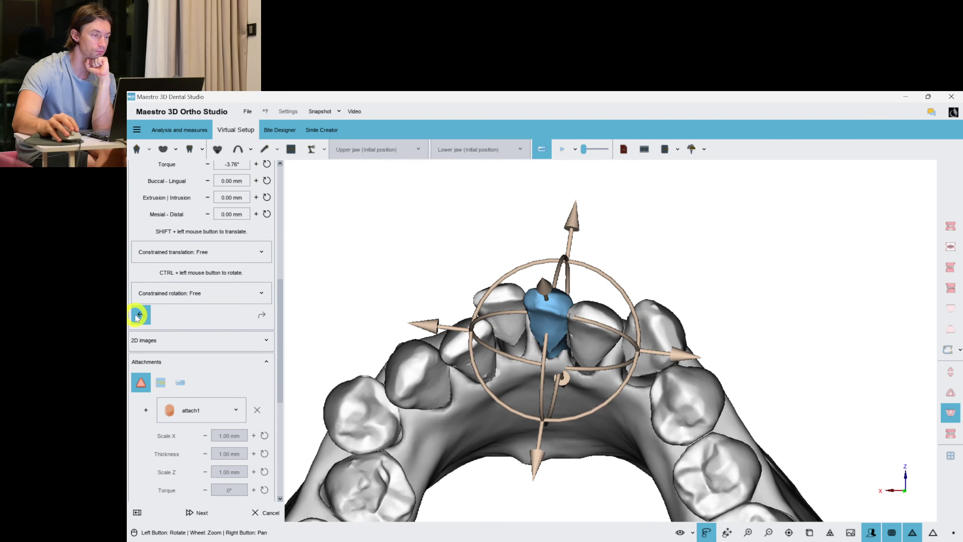
left_click(138, 315)
Check lower central incisor 31 and adjust lateral incisor 32 to about 3.57° torque and 1.46° tip
left_click_drag(483, 224, 516, 250)
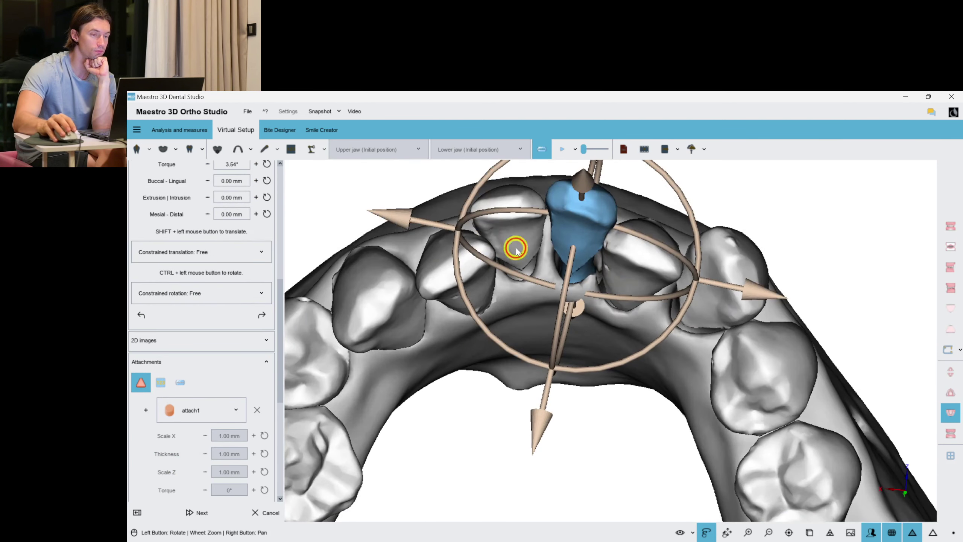
left_click(516, 250)
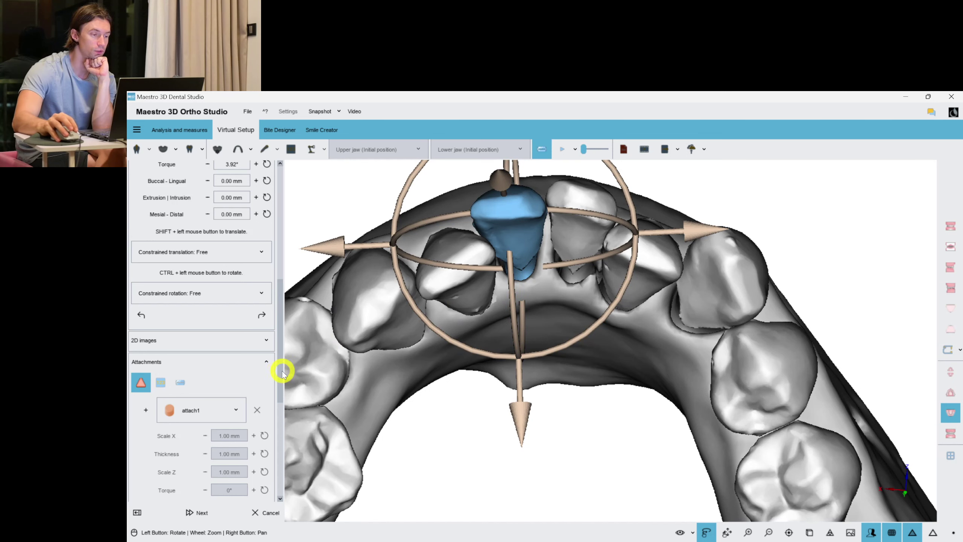
scroll(282, 373, "up", 5)
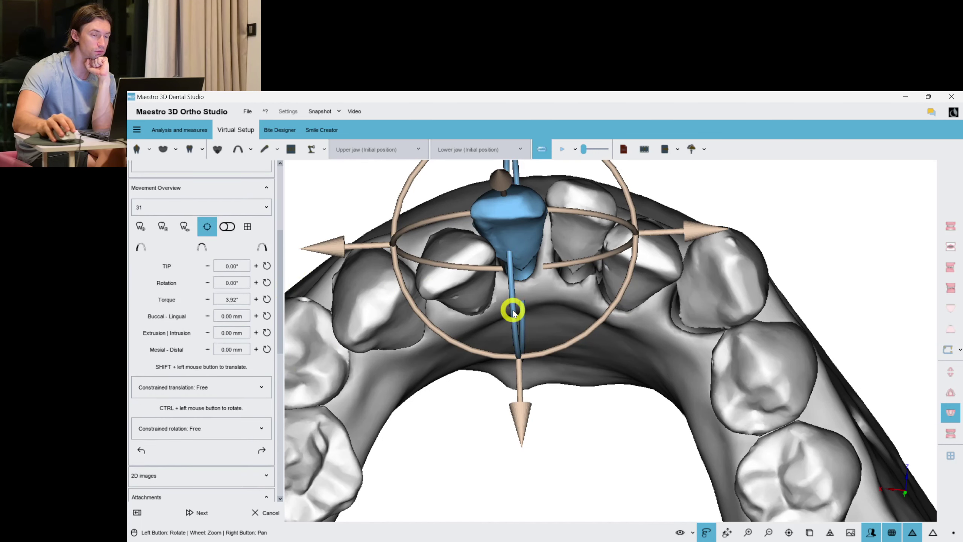
left_click(470, 270)
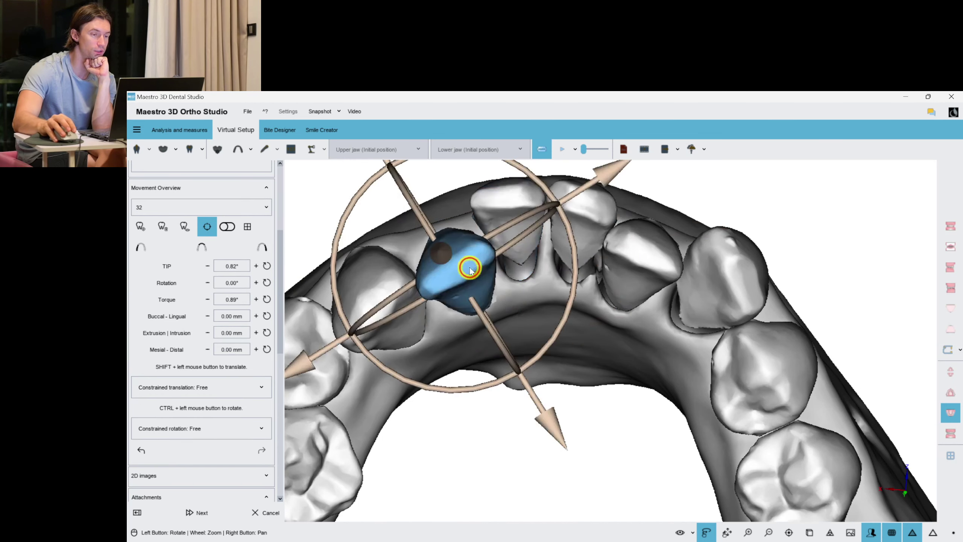
left_click_drag(481, 314, 477, 309)
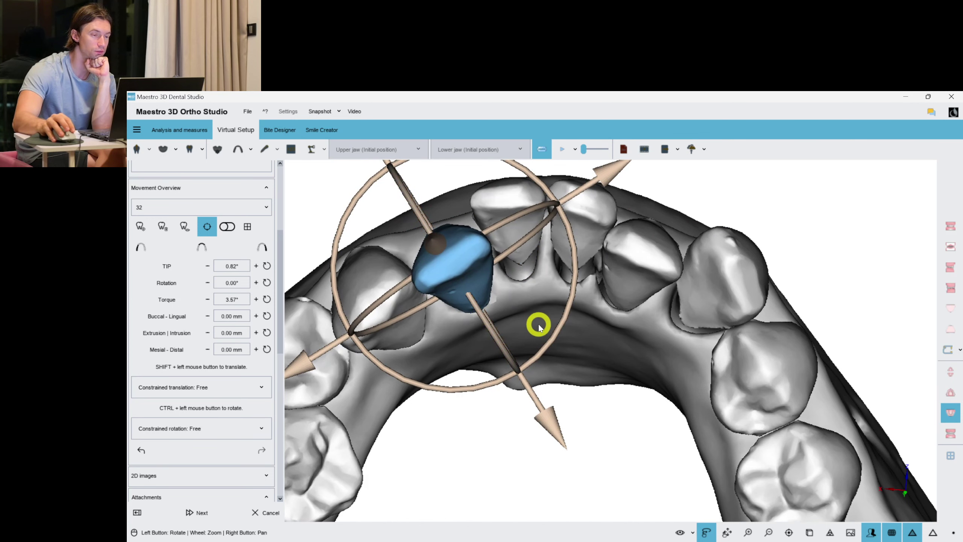
left_click_drag(540, 327, 536, 253)
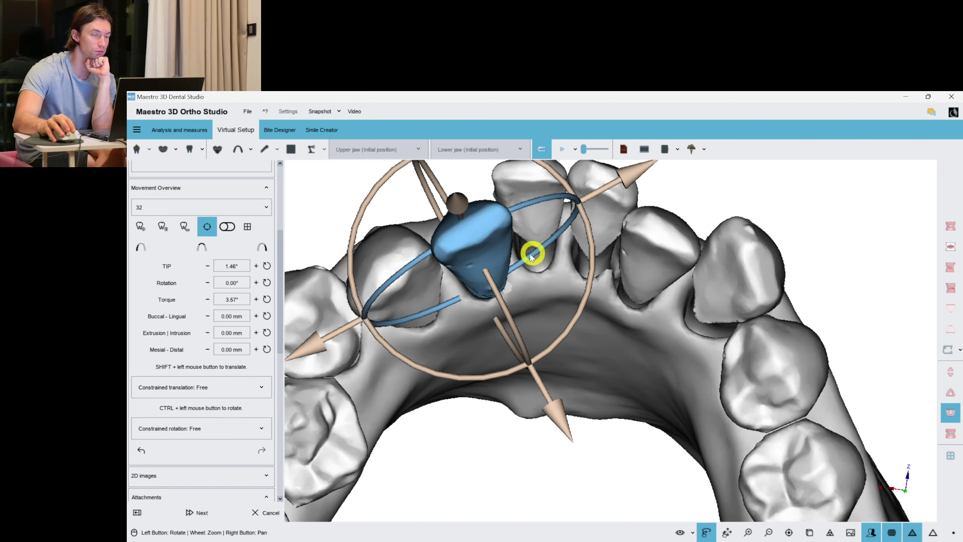
Increase the torque of lower lateral incisor 42 to about 3.08° and of canine 43 to about 6.06°
left_click_drag(658, 387, 587, 321)
left_click(586, 284)
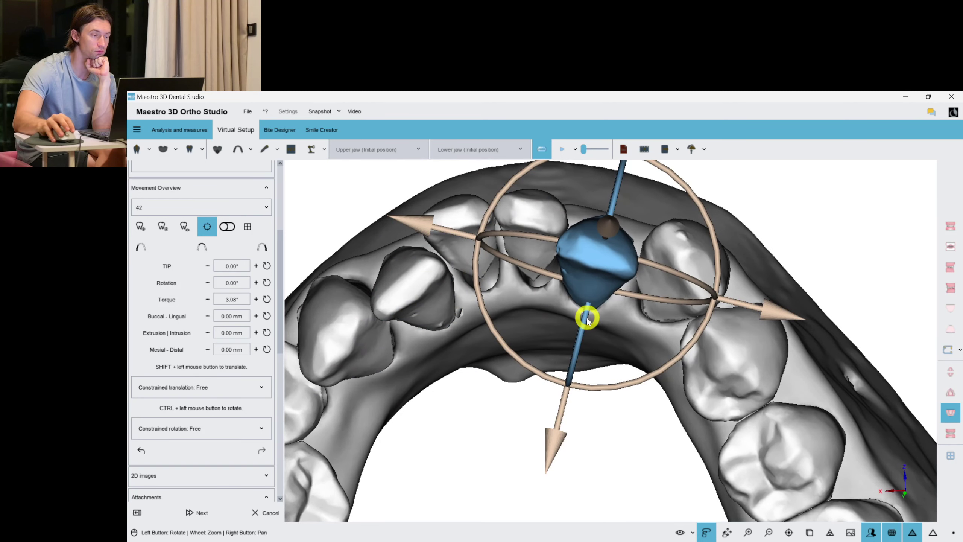
left_click(687, 270)
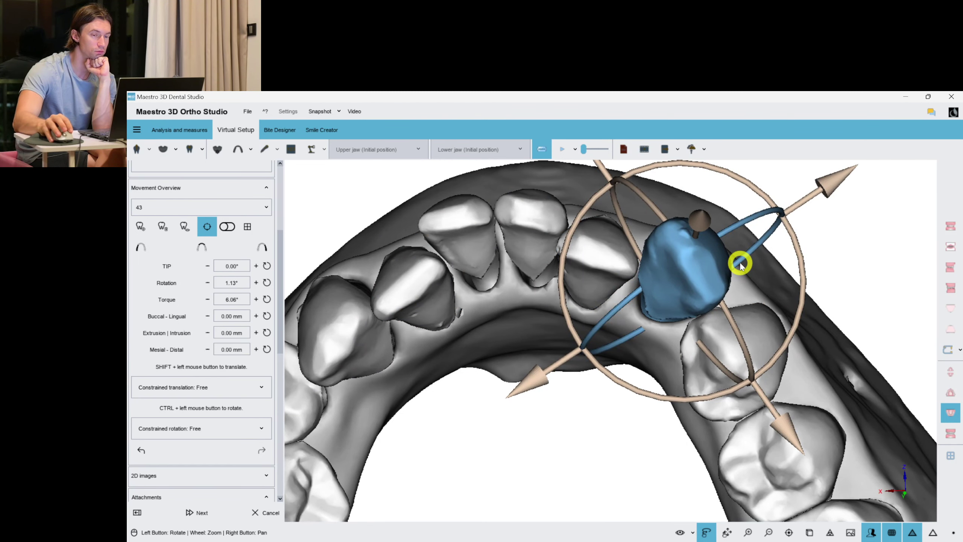
right_click(816, 277)
Check lower first premolar 44 and increase the torque of second premolar 45 to about 3.67°
scroll(554, 385, "down", 3)
left_click_drag(529, 323, 535, 297)
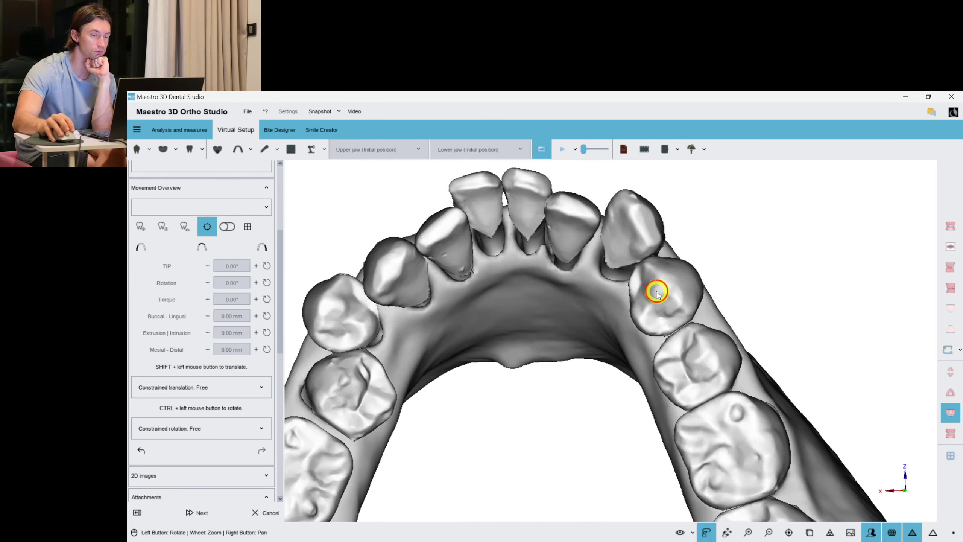
left_click(657, 294)
left_click(699, 355)
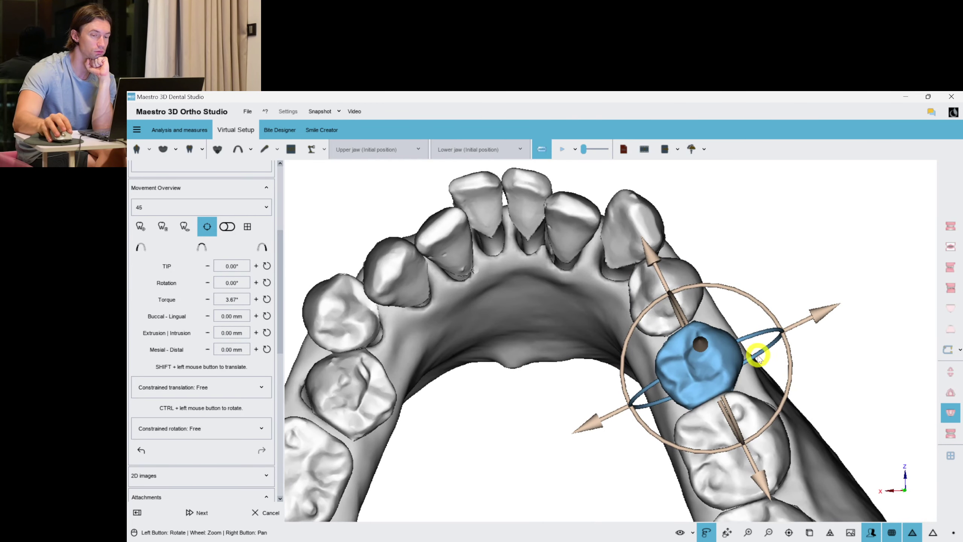
Torque lower first molar 46 to about 3.32°, check its alignment with premolar 44 and clear the tooth selection
left_click(749, 427)
left_click_drag(480, 415, 576, 299)
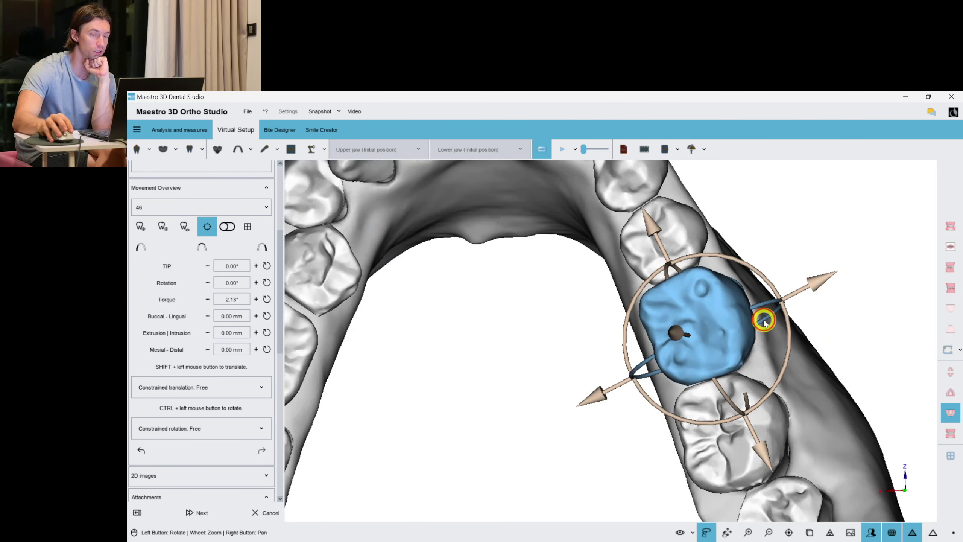
left_click_drag(764, 322, 767, 321)
right_click_drag(553, 284, 572, 387)
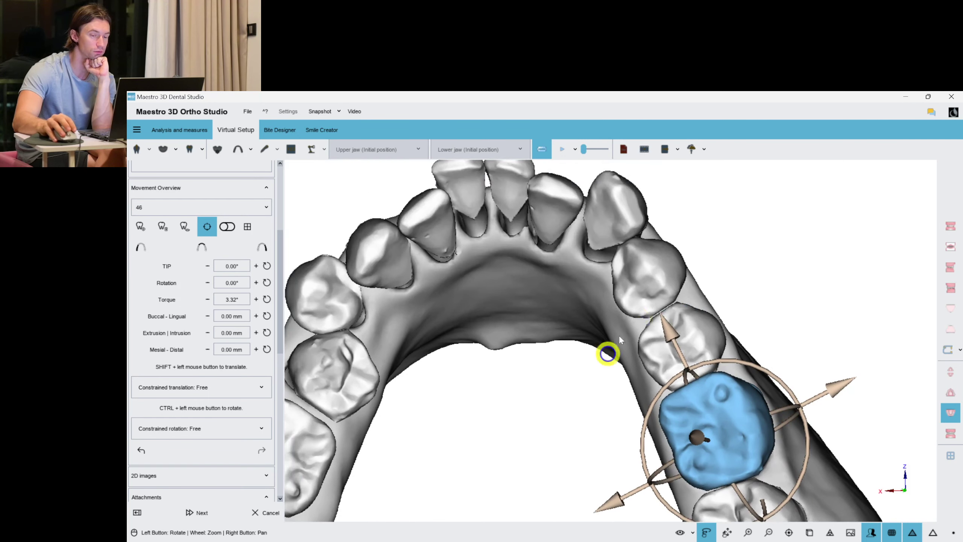
left_click(647, 289)
left_click_drag(518, 299, 518, 347)
left_click_drag(682, 328, 688, 260)
left_click(797, 283)
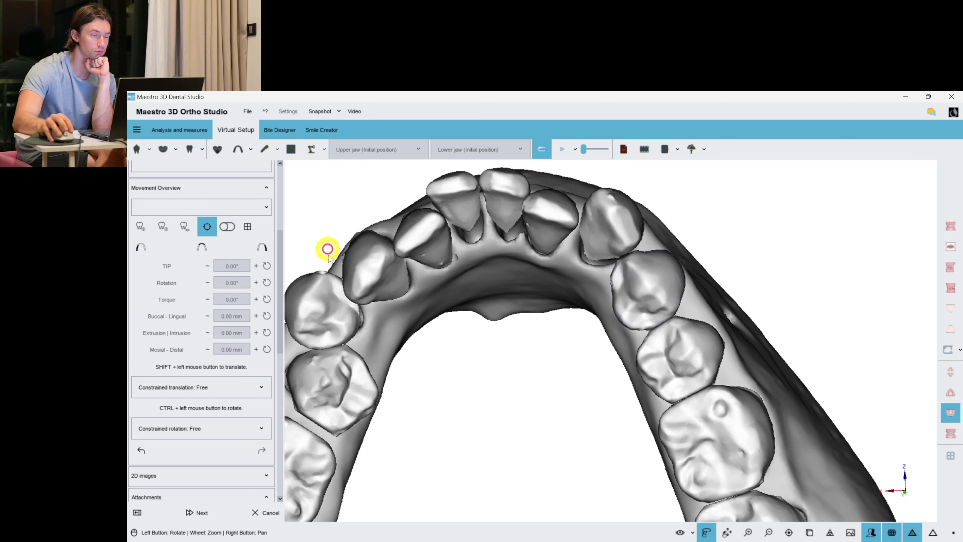
Add a third layer to the lower jaw and adjust first molar 36 to about -9.00° tip and -0.21° rotation
left_click_drag(279, 279, 257, 143)
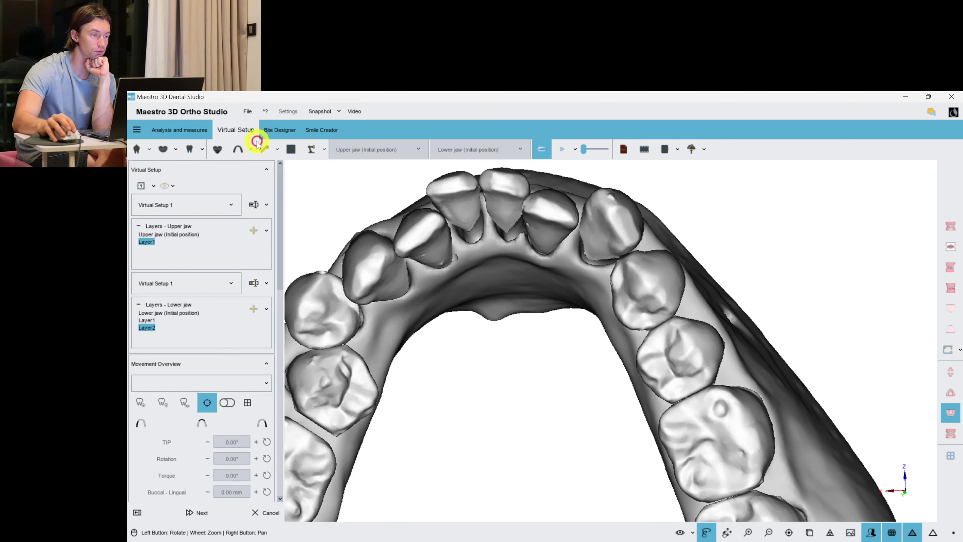
left_click(253, 308)
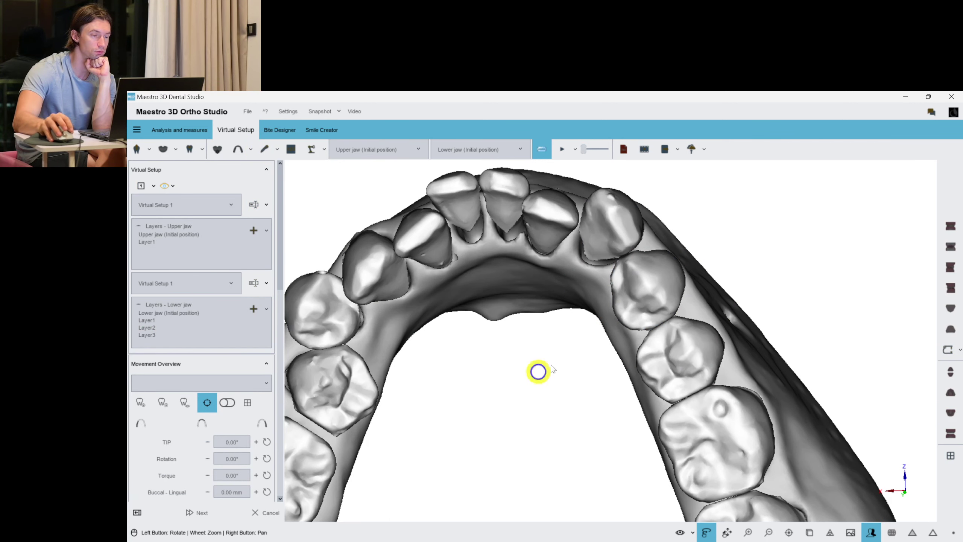
scroll(550, 366, "up", 4)
left_click(464, 341)
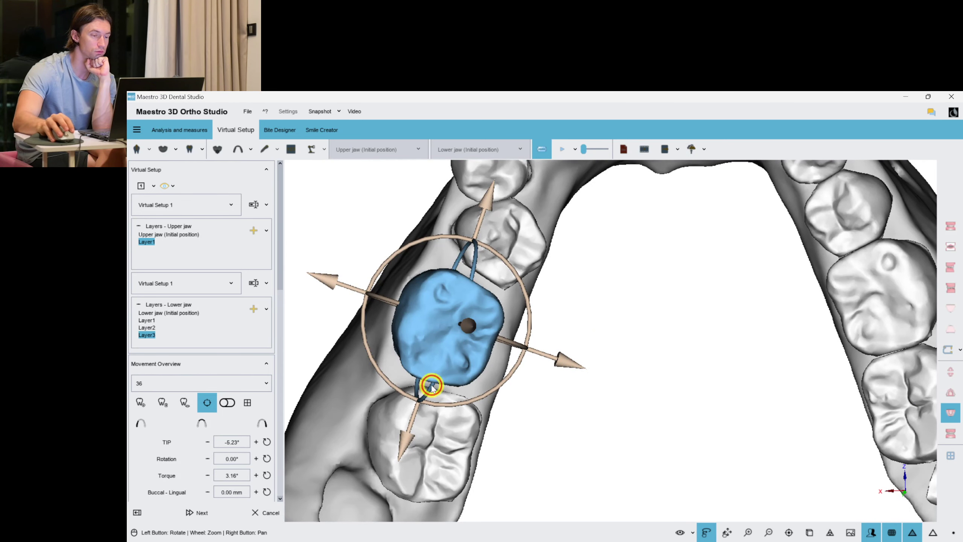
left_click_drag(432, 386, 427, 390)
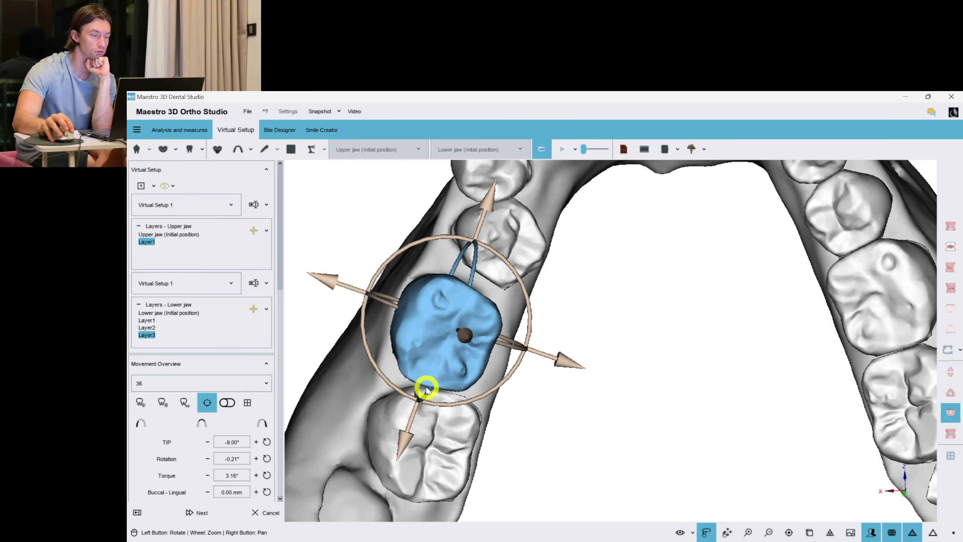
mouse_move(667, 353)
left_mouse_down()
mouse_move(666, 326)
mouse_move(664, 336)
left_mouse_up()
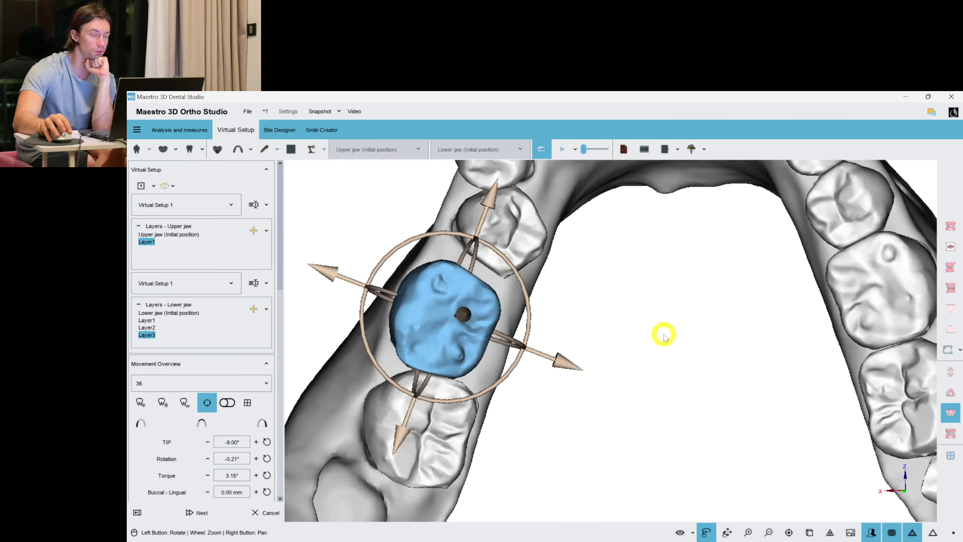
left_click(622, 331)
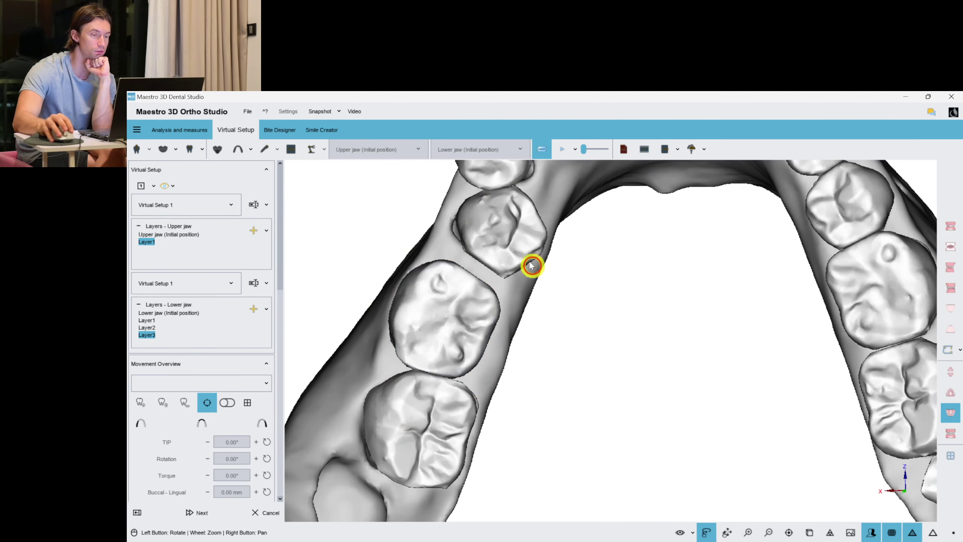
Tip lower second premolar 35 to about -5.51° and clear the tooth selection
left_click(531, 265)
left_click_drag(664, 275, 546, 300)
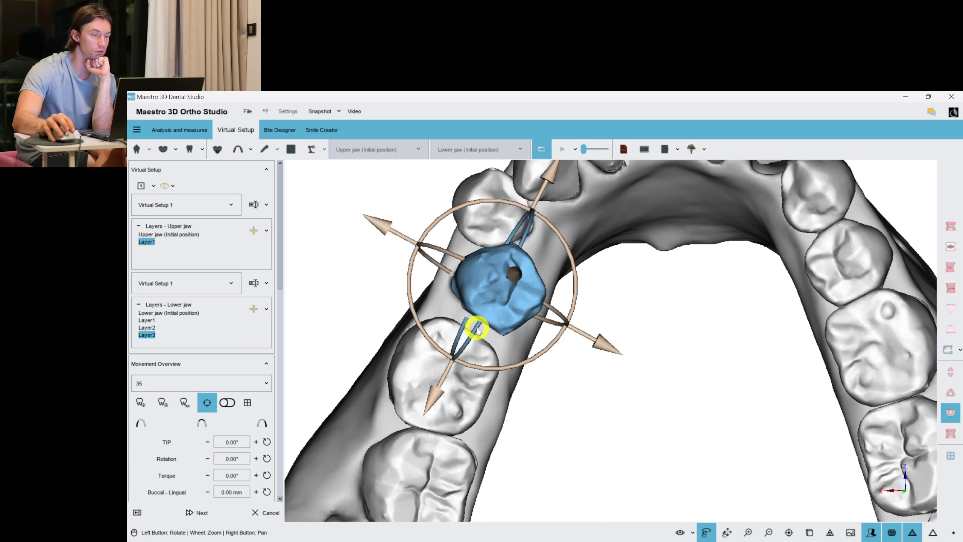
left_click_drag(476, 330, 473, 335)
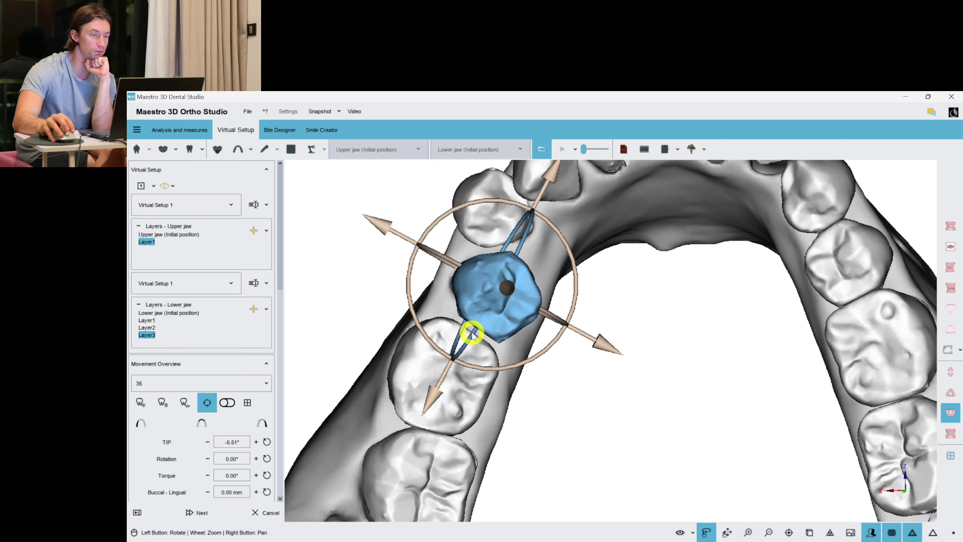
left_click(633, 353)
left_click_drag(677, 387, 638, 301)
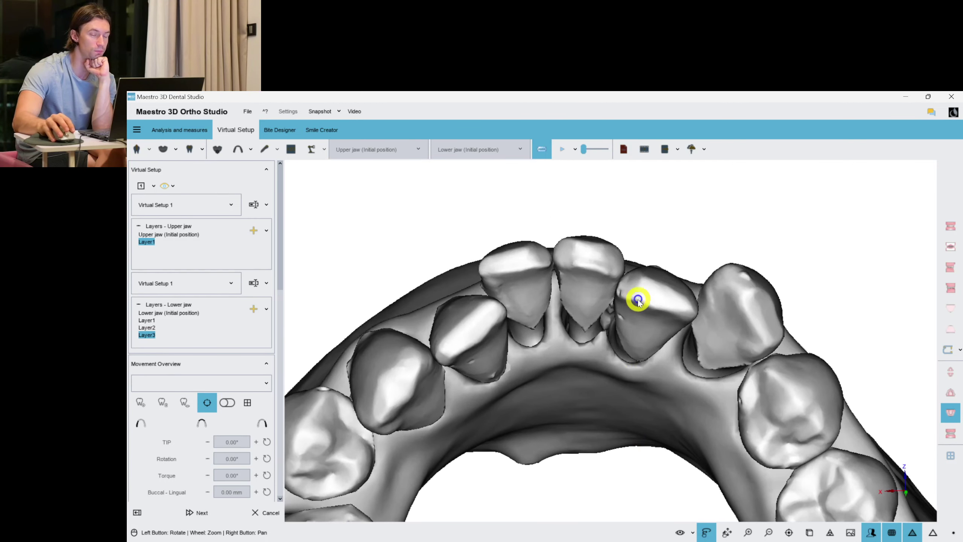
Increase the torque of lower central incisors 41 and 31 in the third layer
left_click(638, 301)
left_click(584, 284)
left_click_drag(582, 335, 585, 328)
left_click(523, 280)
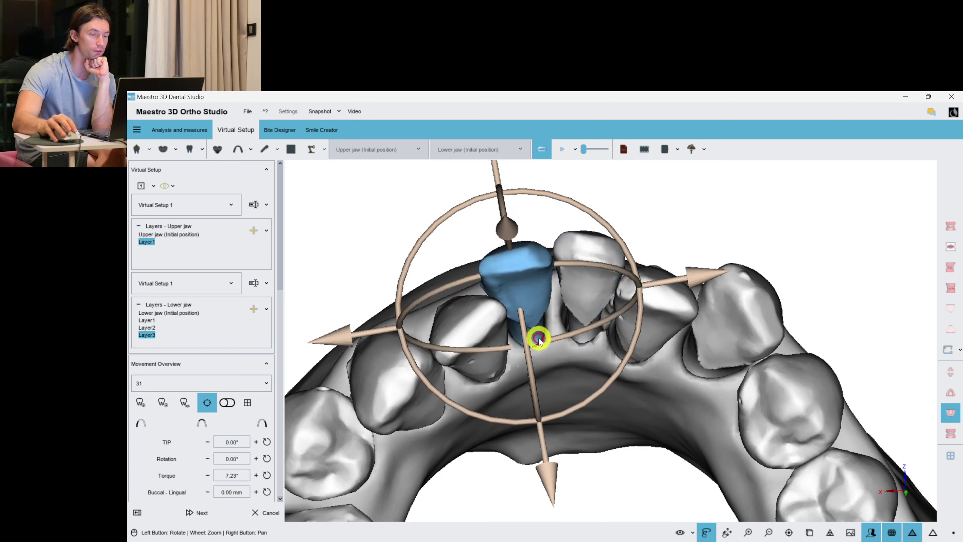
left_click_drag(527, 344, 520, 321)
Torque lower lateral incisor 32 to about 6.03°
left_click(478, 346)
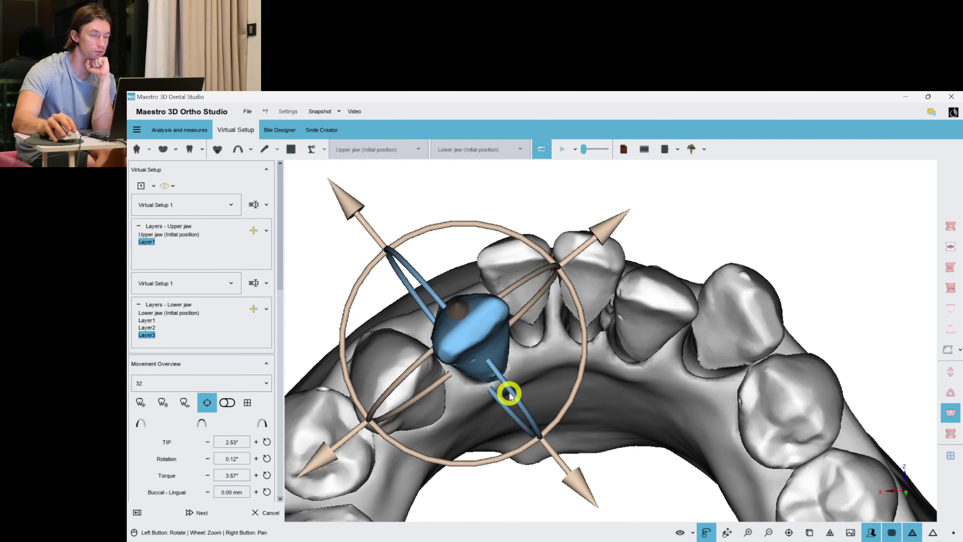
left_click_drag(510, 393, 509, 391)
mouse_move(677, 417)
left_mouse_down()
mouse_move(653, 432)
mouse_move(682, 403)
mouse_move(672, 405)
left_mouse_up()
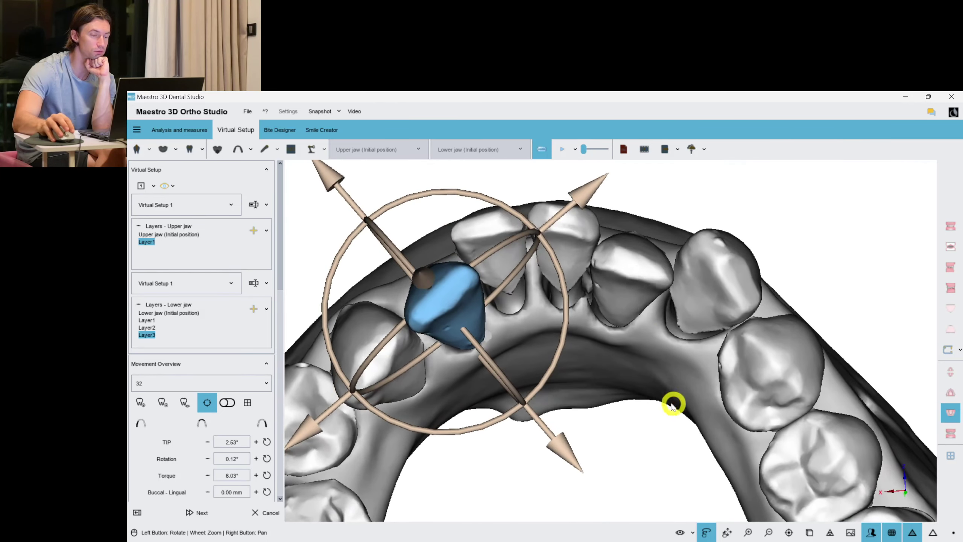
Check lower lateral incisor 42, fine-tune the torque of canine 43 and clear the tooth selection
left_click(700, 341)
left_click(624, 298)
left_click_drag(525, 370, 593, 343)
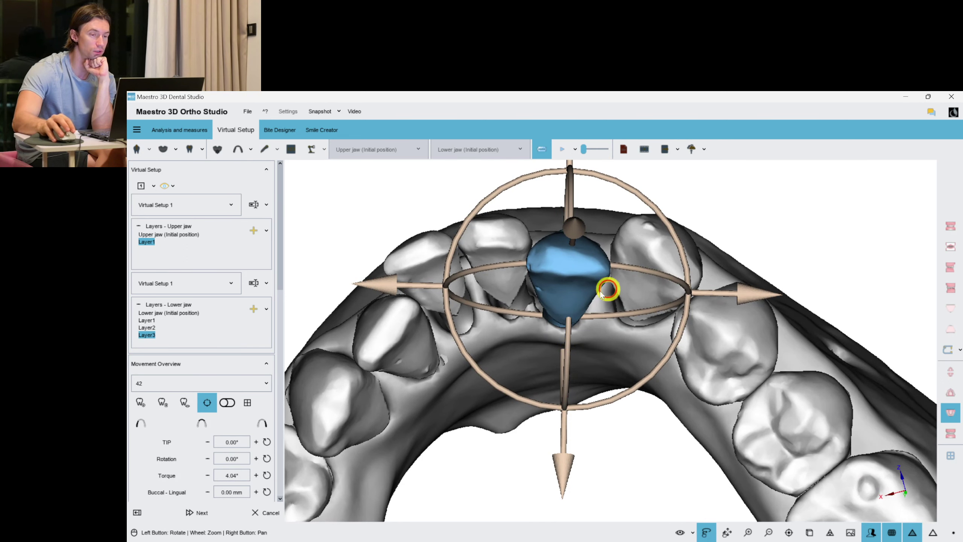
left_click(653, 290)
left_click_drag(425, 431, 457, 424)
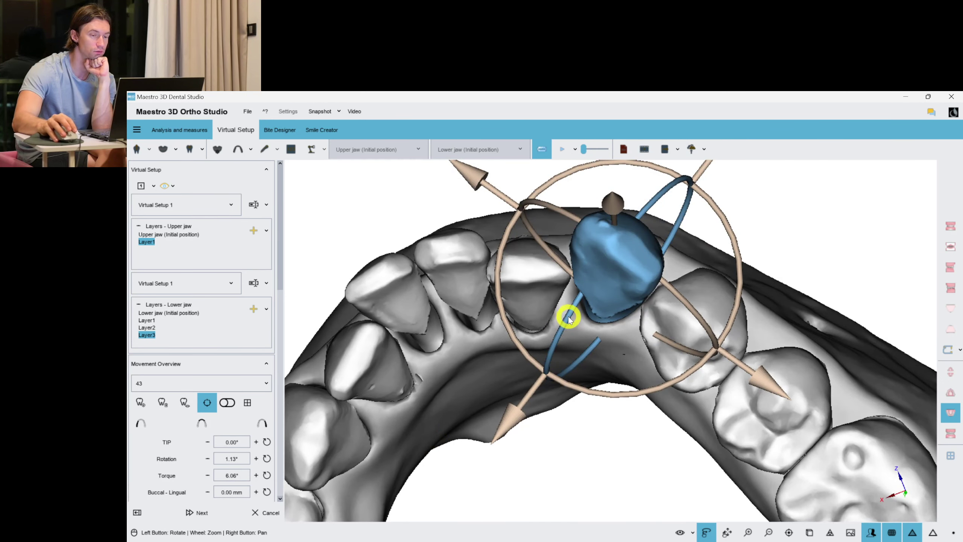
left_click_drag(569, 317, 572, 316)
left_click_drag(739, 291, 742, 281)
left_click(726, 245)
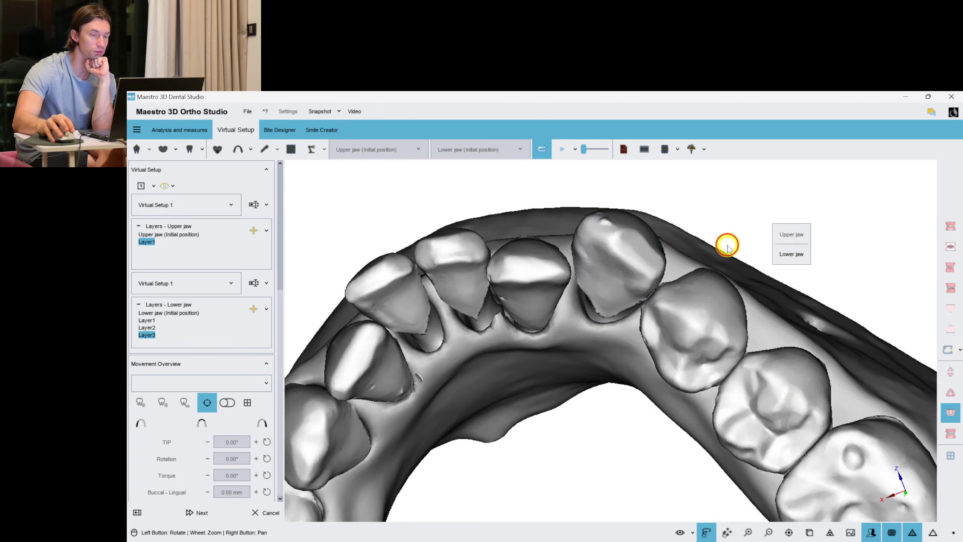
Torque lower second premolar 45 to about 5.51° and first molar 46 to about 2.33°, and clear the tooth selection
left_click_drag(707, 249, 685, 277)
left_click(628, 270)
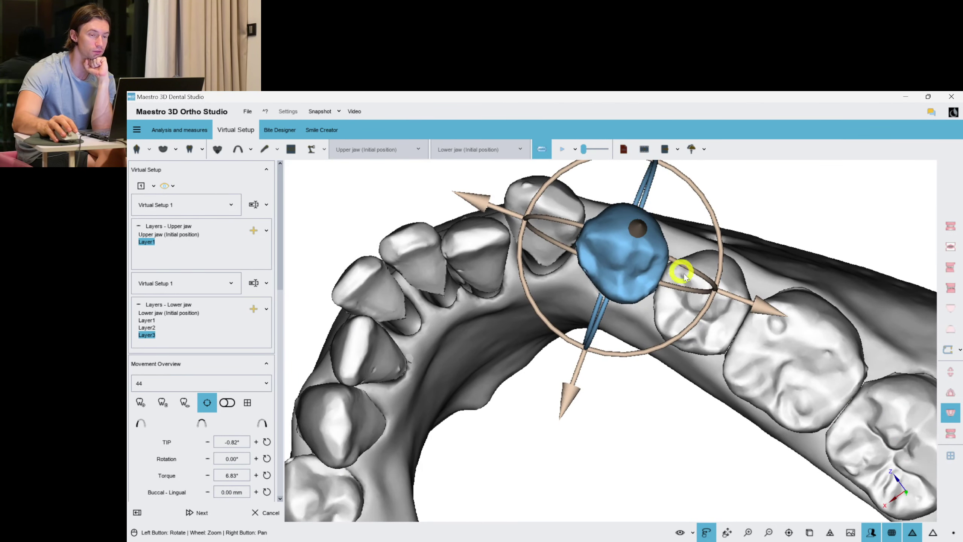
left_click(702, 294)
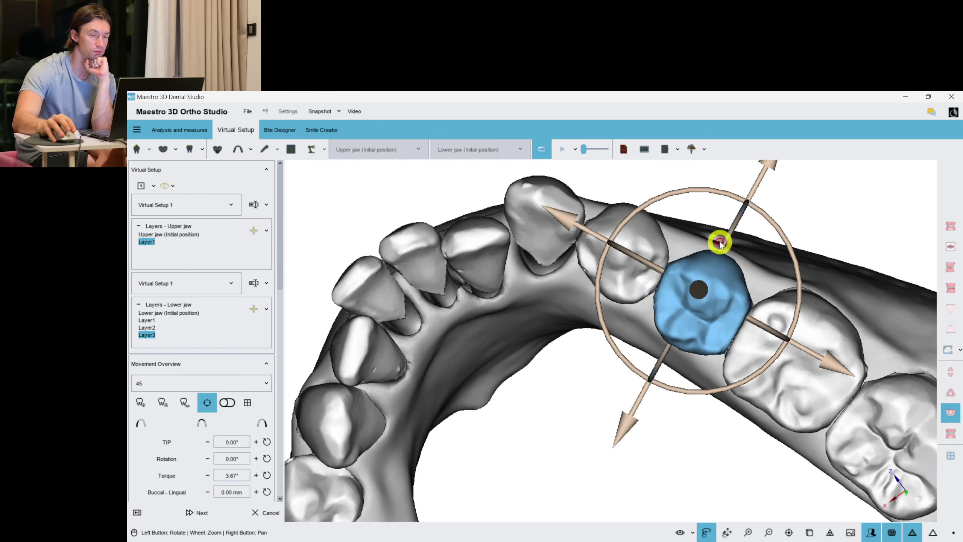
left_click_drag(719, 242, 731, 240)
right_click_drag(499, 367, 490, 301)
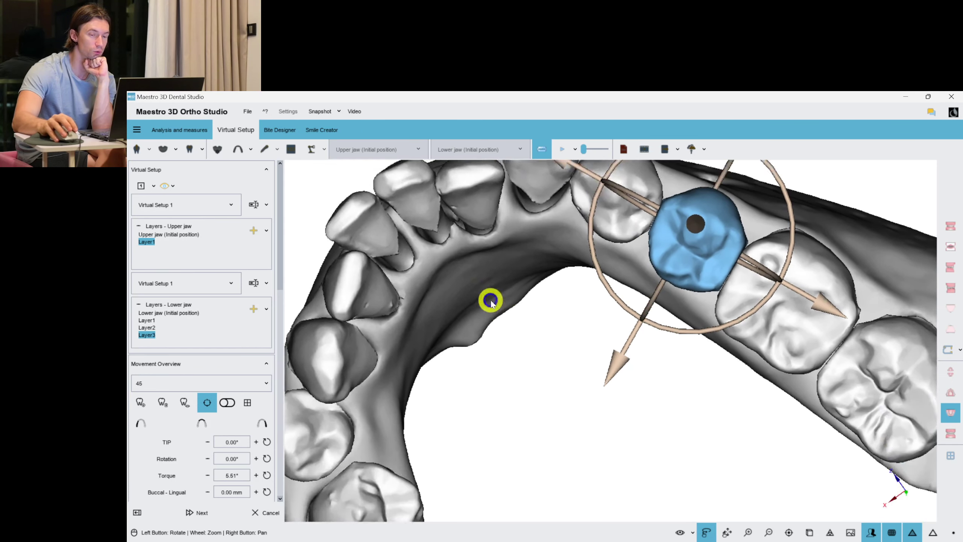
left_click(740, 275)
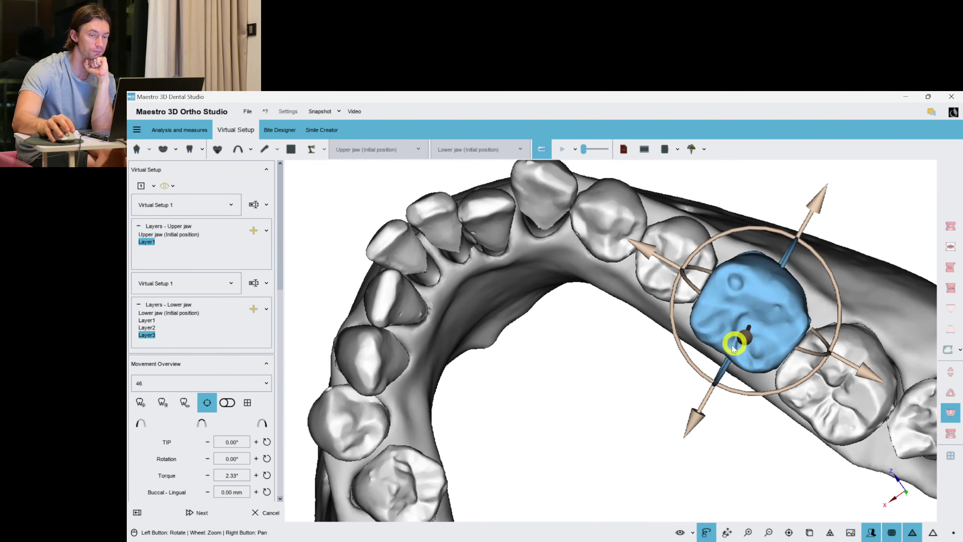
left_click(589, 436)
Show both jaws together to examine the front and side bite, and return to the lower jaw's occlusal view
left_click_drag(589, 436, 922, 420)
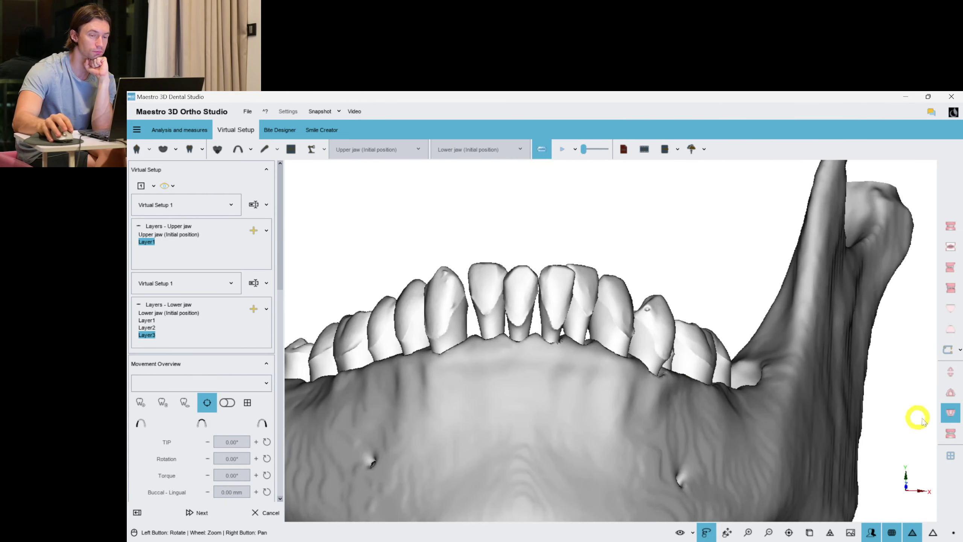
left_click(950, 434)
scroll(613, 356, "up", 5)
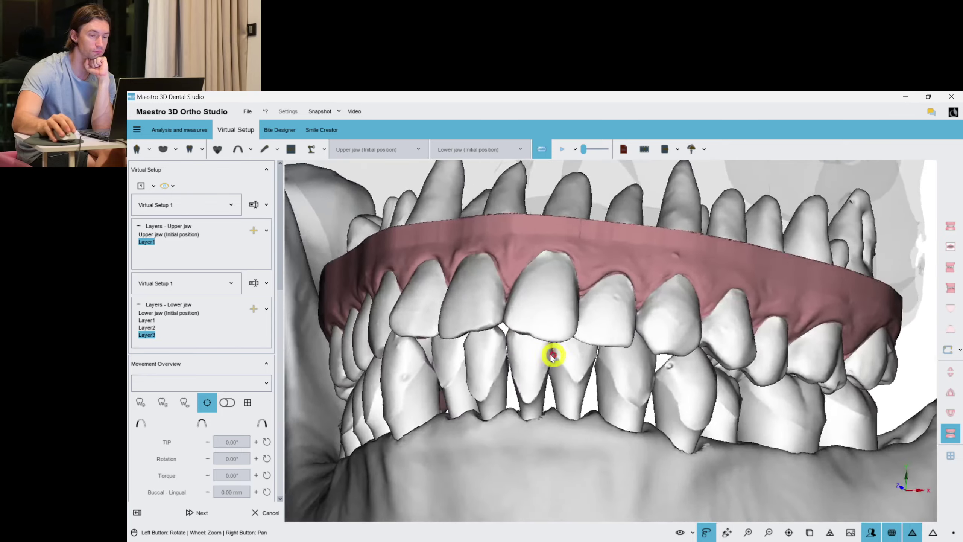
left_click_drag(553, 356, 910, 399)
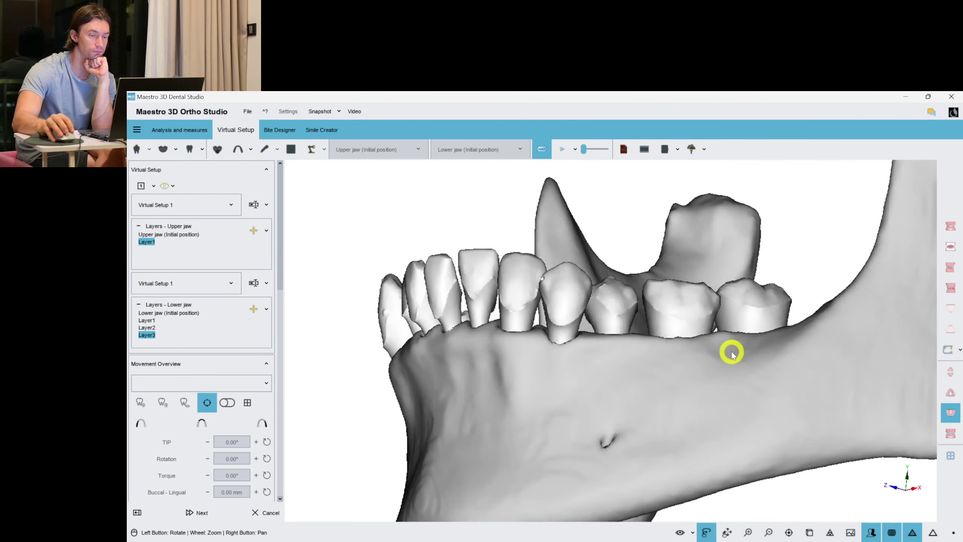
left_click_drag(729, 350, 621, 319)
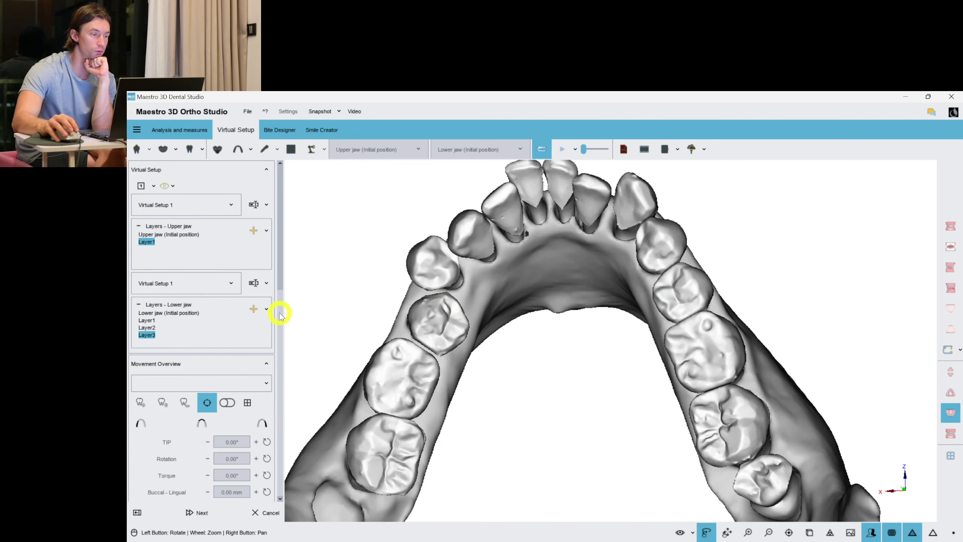
Fine-tune the torque of lower lateral incisor 42 and clear the tooth selection
left_click_drag(515, 298, 552, 258)
left_click(552, 254)
left_click_drag(545, 295, 566, 348)
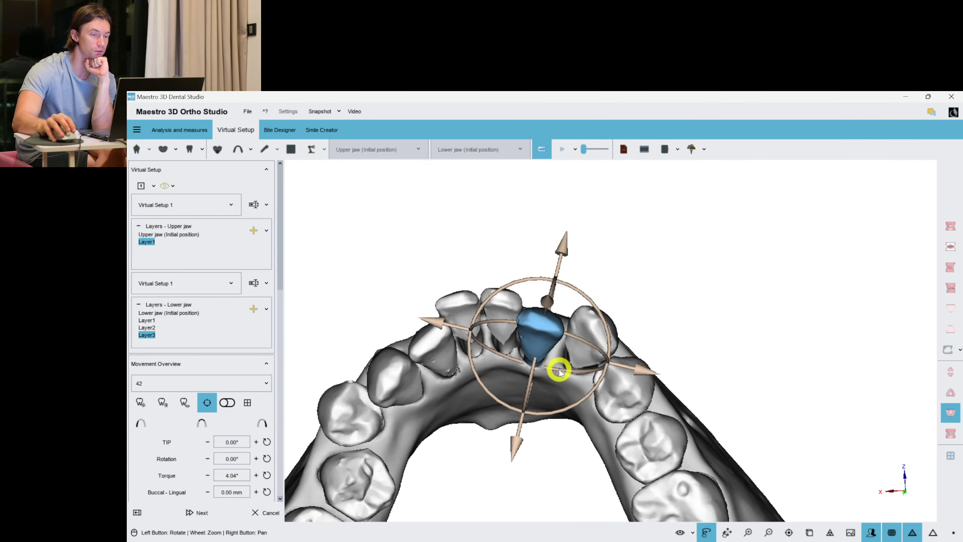
left_click_drag(531, 379, 534, 377)
right_click(684, 309)
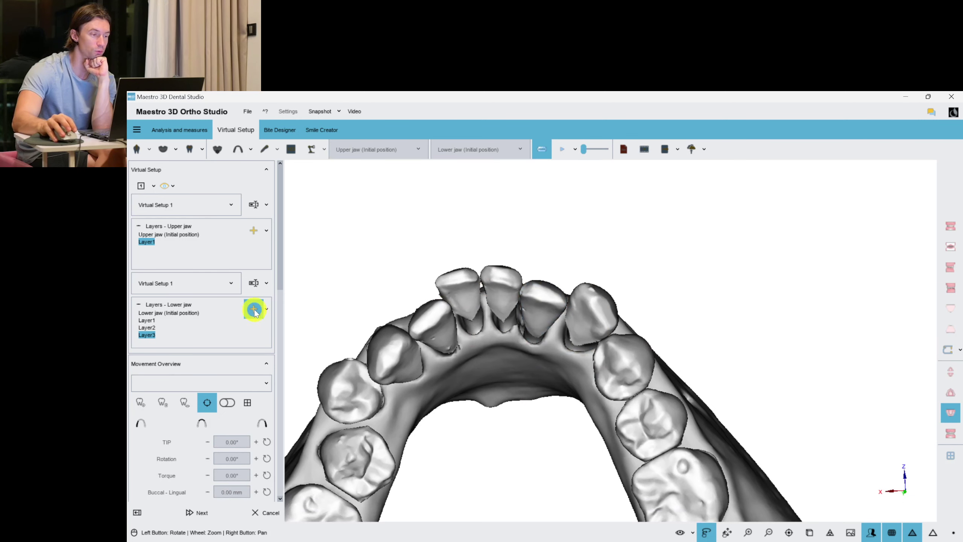
Add a fourth layer to the lower jaw and tip second premolar 35 to about -8.67°
left_click(254, 310)
right_click_drag(497, 424, 622, 313)
scroll(459, 303, "up", 2)
right_click_drag(447, 330, 505, 308)
left_click(457, 237)
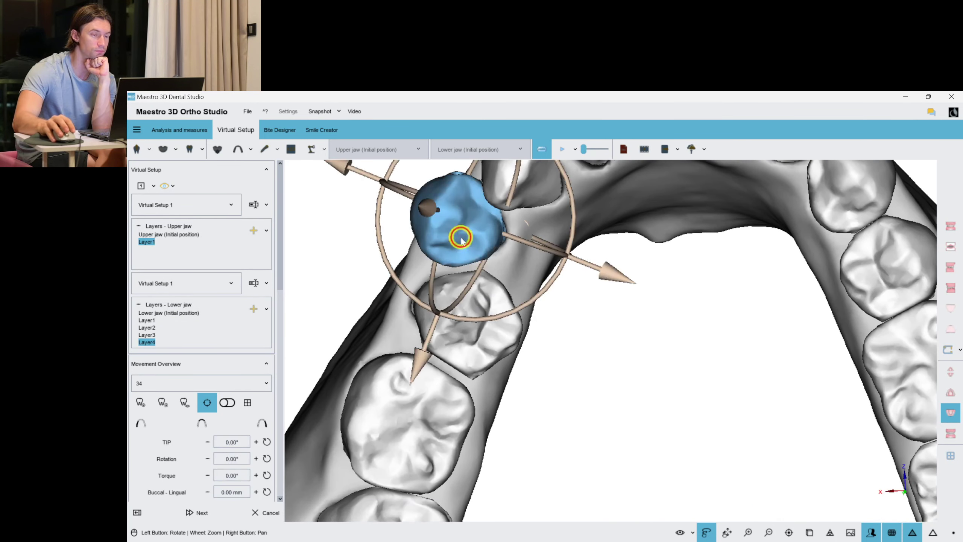
left_click(489, 301)
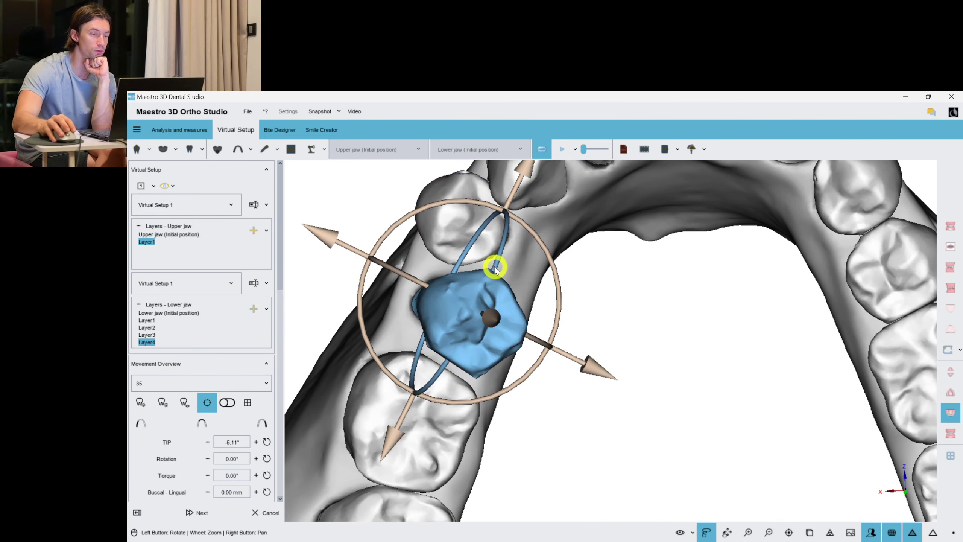
left_click_drag(495, 268, 491, 274)
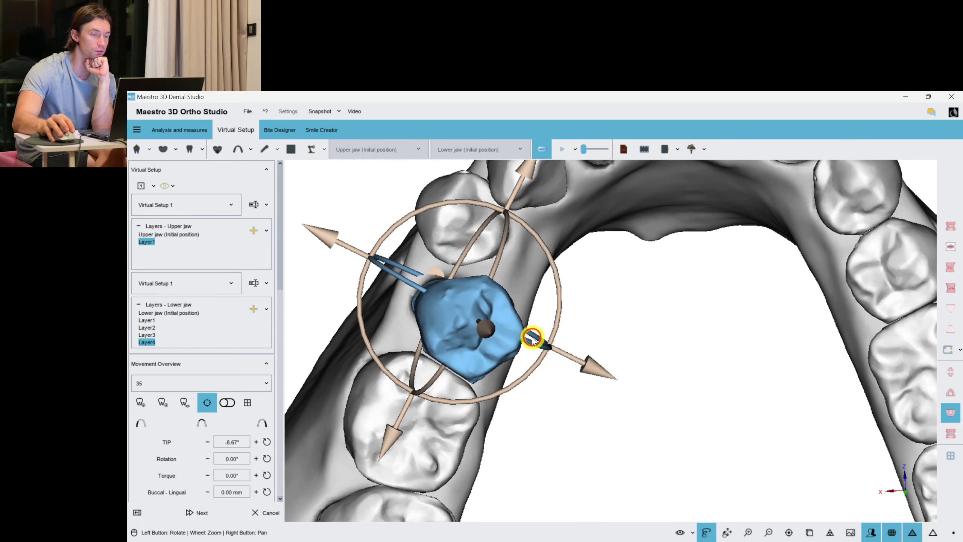
Adjust lower second premolar 35 to about -8.60° tip, -4.64° rotation and 17.22° torque
left_click_drag(532, 339, 523, 337)
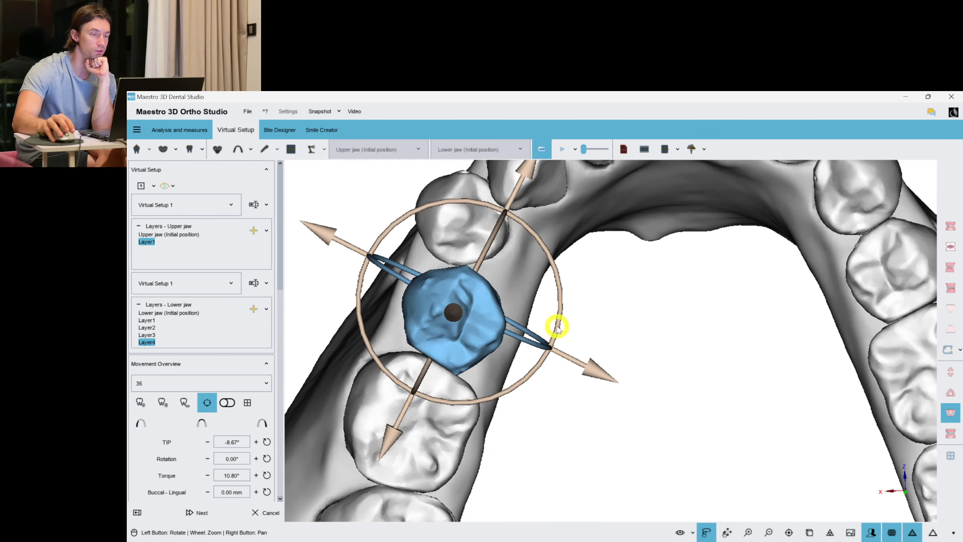
left_click_drag(557, 326, 528, 336)
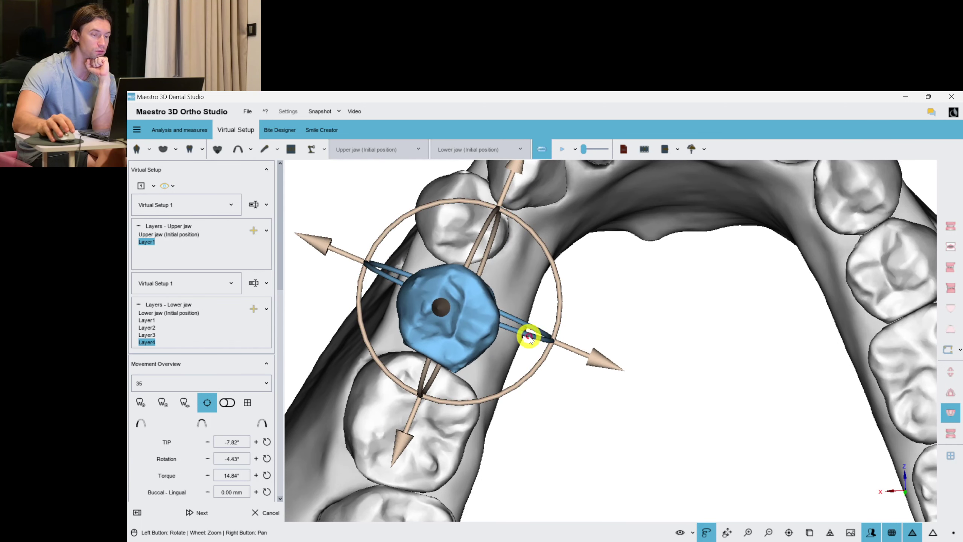
left_click_drag(479, 274, 490, 294)
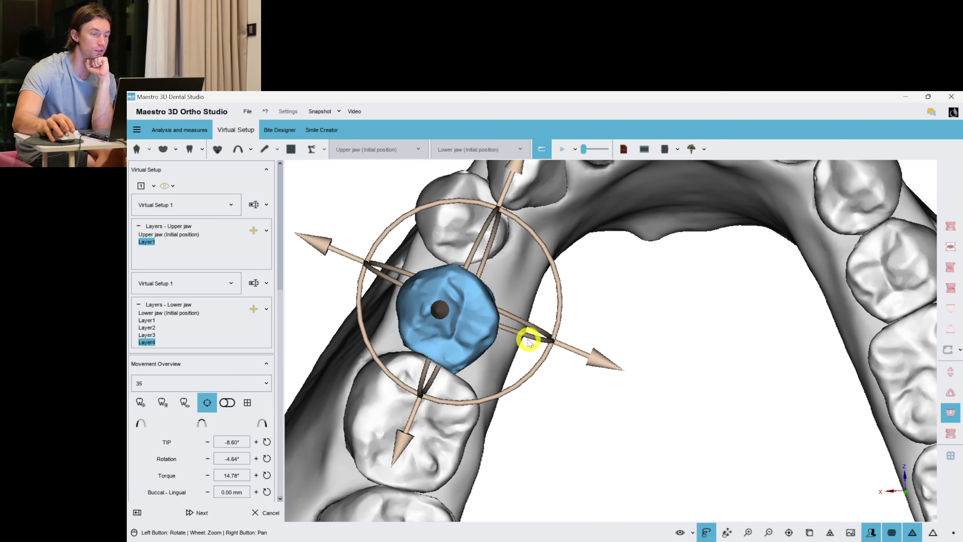
left_click_drag(529, 341, 526, 339)
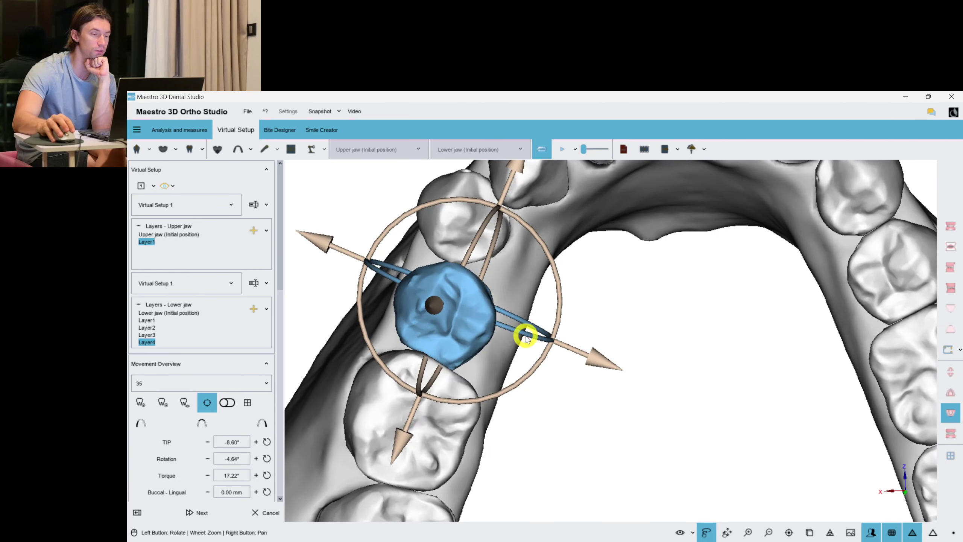
Compare Layer3 with Layer4 and readjust second premolar 35 to about -8.88° tip, -4.69° rotation and 10.97° torque
left_click(150, 336)
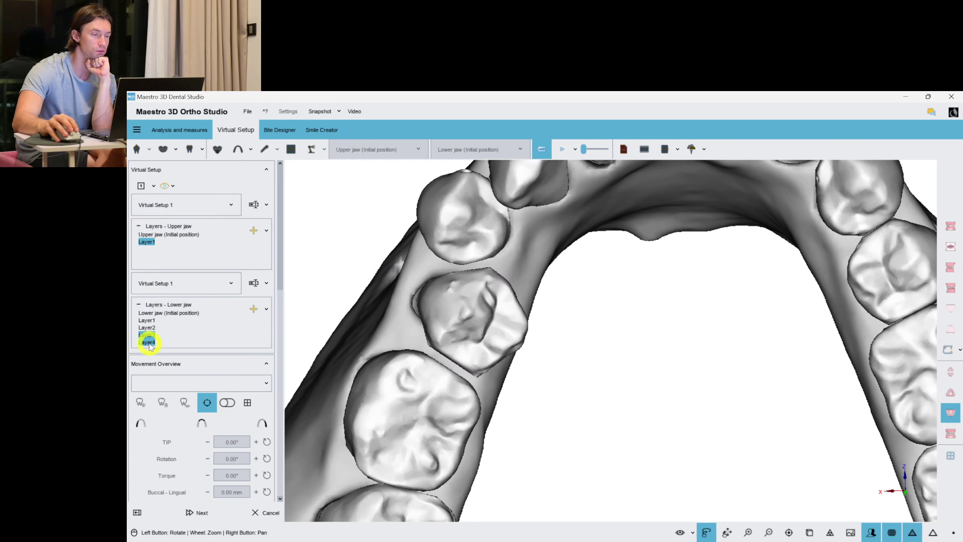
left_click(462, 322)
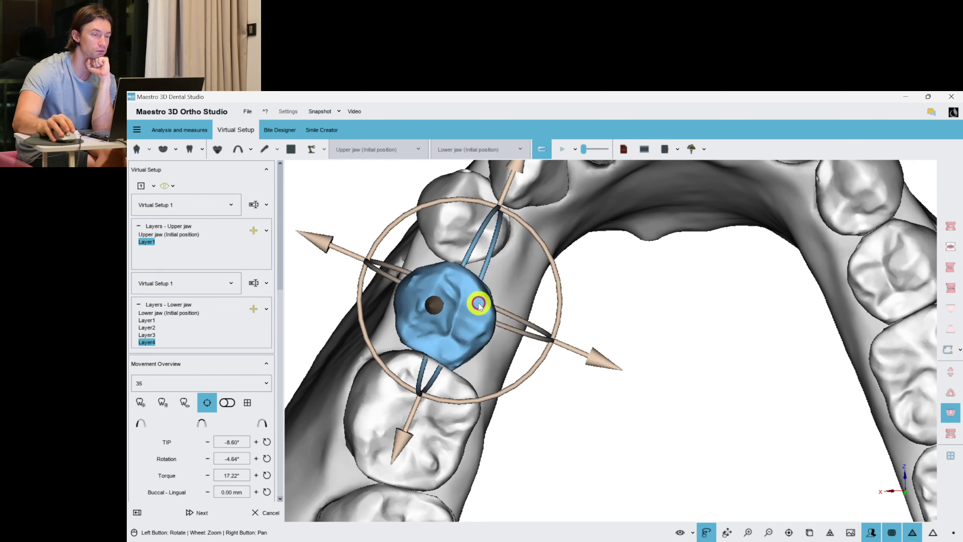
left_click_drag(507, 330, 516, 329)
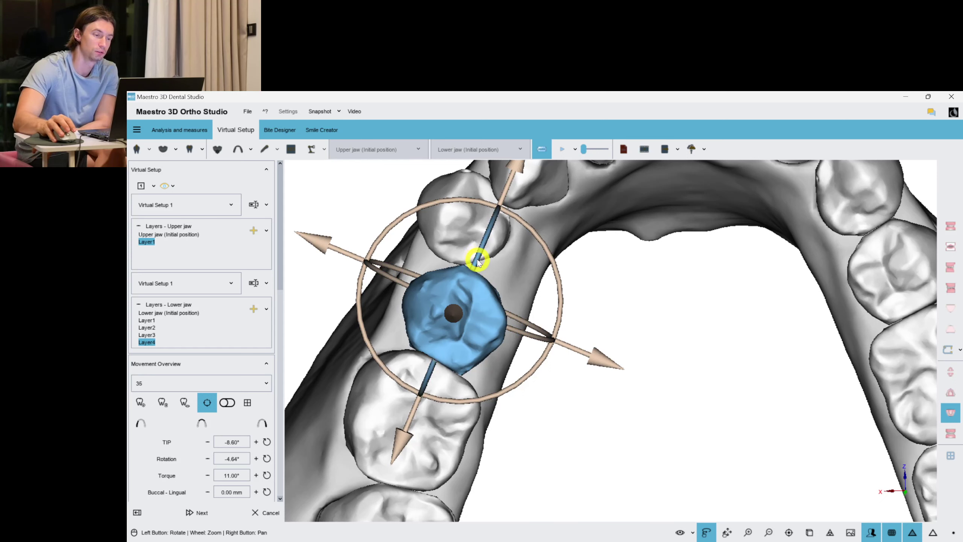
left_click_drag(478, 262, 478, 262)
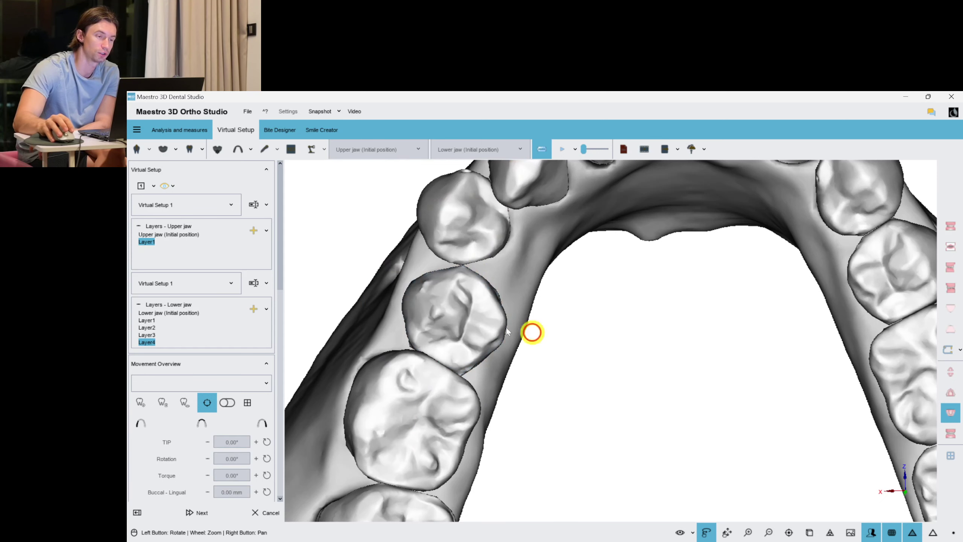
left_click_drag(488, 325, 488, 325)
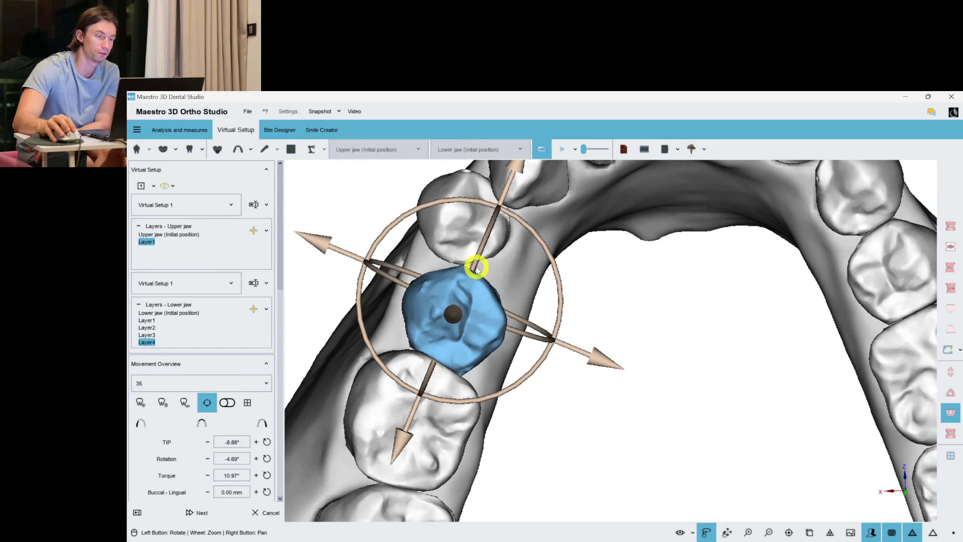
Vary the torque of second premolar 35 to about 18.55° and 9.60°, fine-tune it further and activate Layer4
left_click_drag(478, 269, 524, 328)
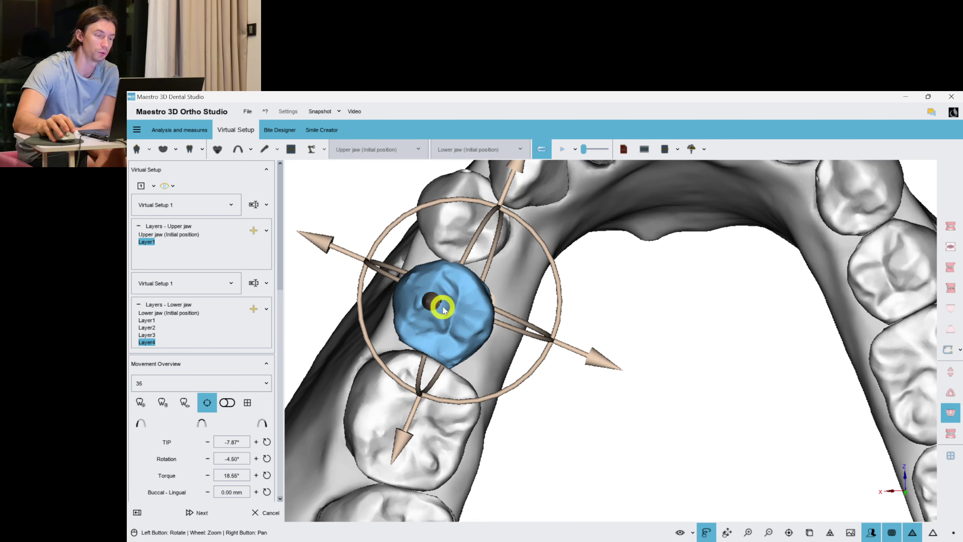
left_click_drag(455, 320, 489, 298)
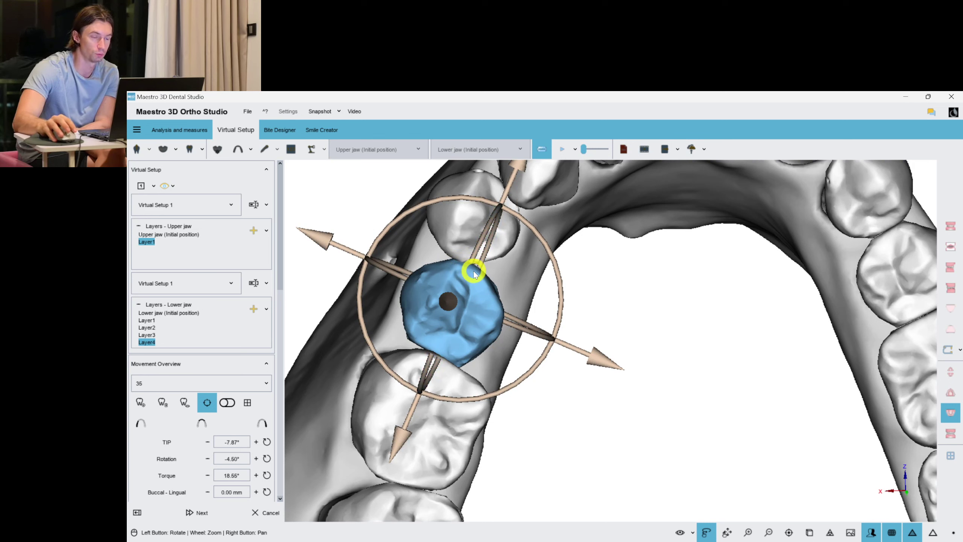
mouse_move(514, 323)
left_mouse_down()
mouse_move(530, 326)
mouse_move(522, 324)
left_mouse_up()
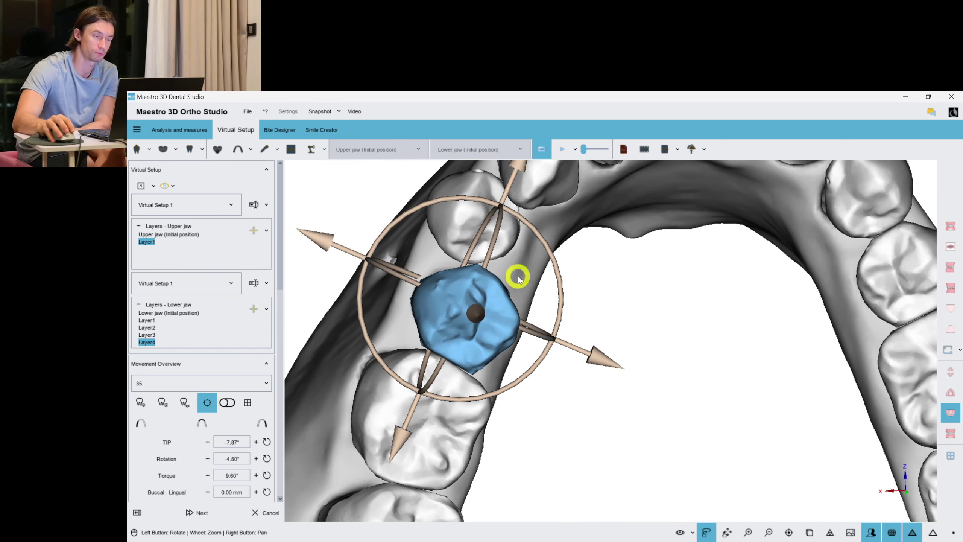
right_click_drag(728, 331, 714, 340)
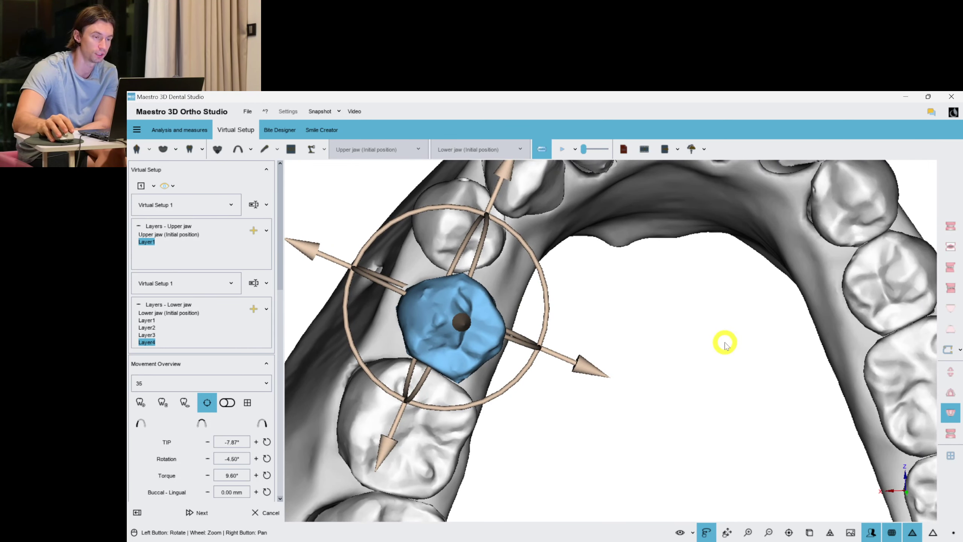
left_click_drag(529, 337, 518, 346)
left_click(147, 340)
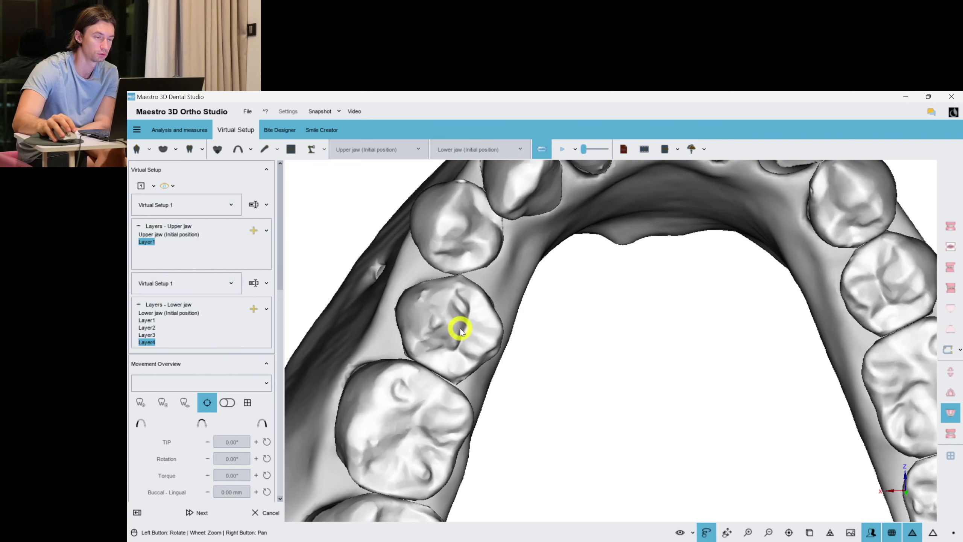
Torque lower lateral incisor 32 to about 9.25° in the fourth layer
left_click_drag(571, 328, 520, 379)
left_click(456, 282)
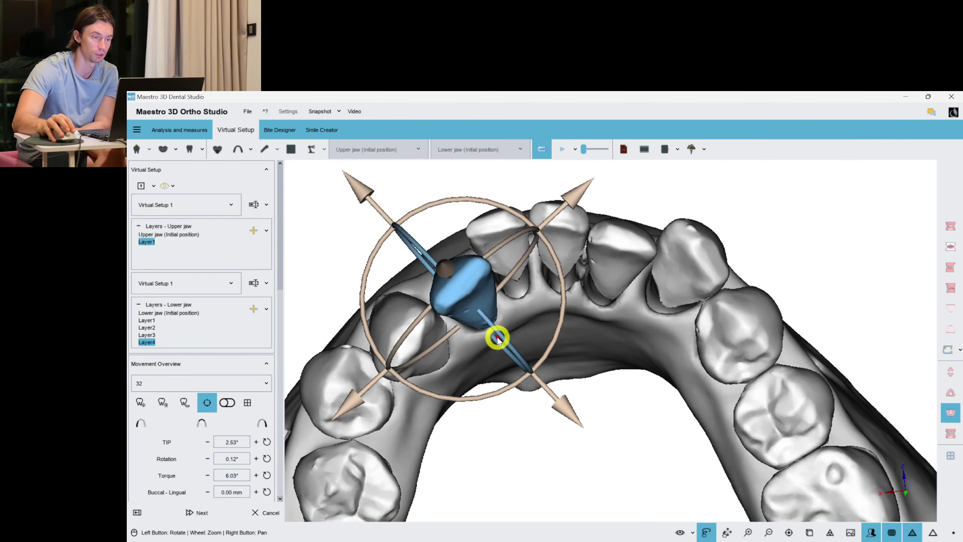
left_click_drag(497, 339, 490, 338)
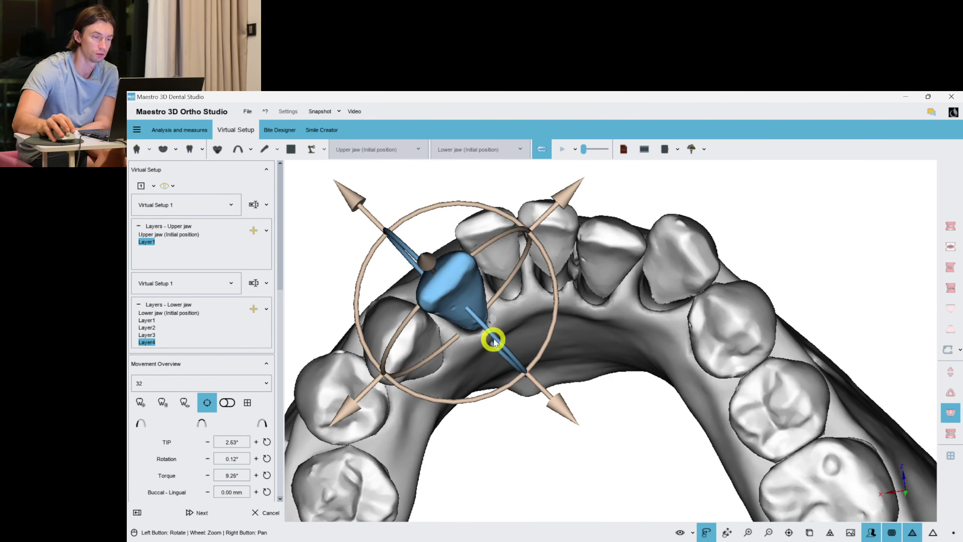
In Layer4, torque lower lateral incisor 42 to about 11.71° and canine 43 to about 7.22°
left_click_drag(699, 339, 668, 310)
left_click(615, 292)
left_click_drag(606, 332, 606, 328)
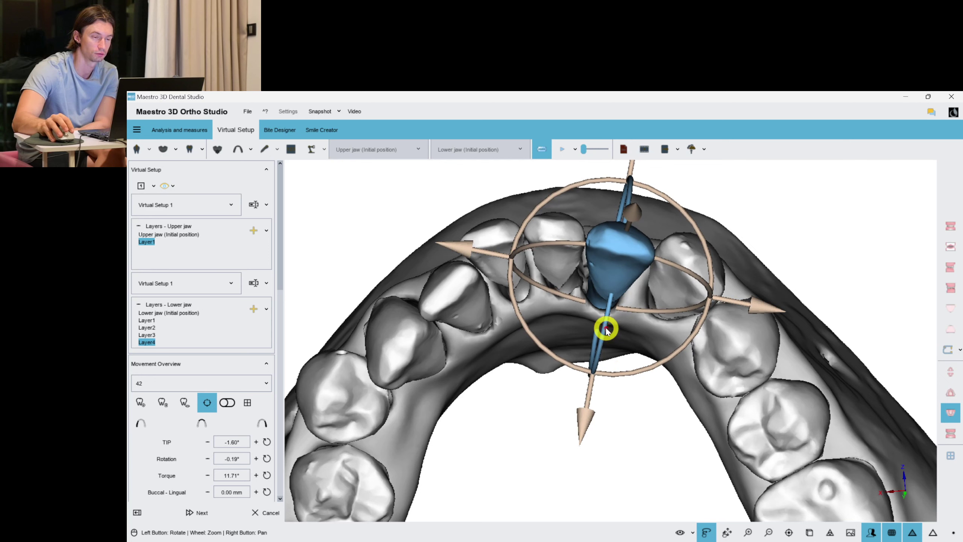
right_click(611, 350)
left_click_drag(572, 379, 582, 356)
left_click(679, 281)
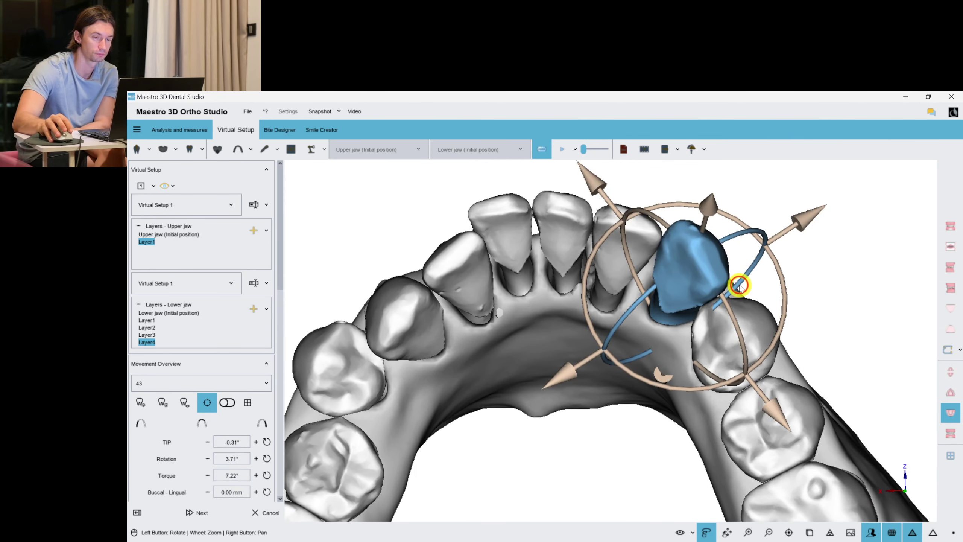
In lower-jaw Layer1, tip second molar 37 to about -7.32°
left_click(542, 378)
left_click_drag(542, 379, 605, 276)
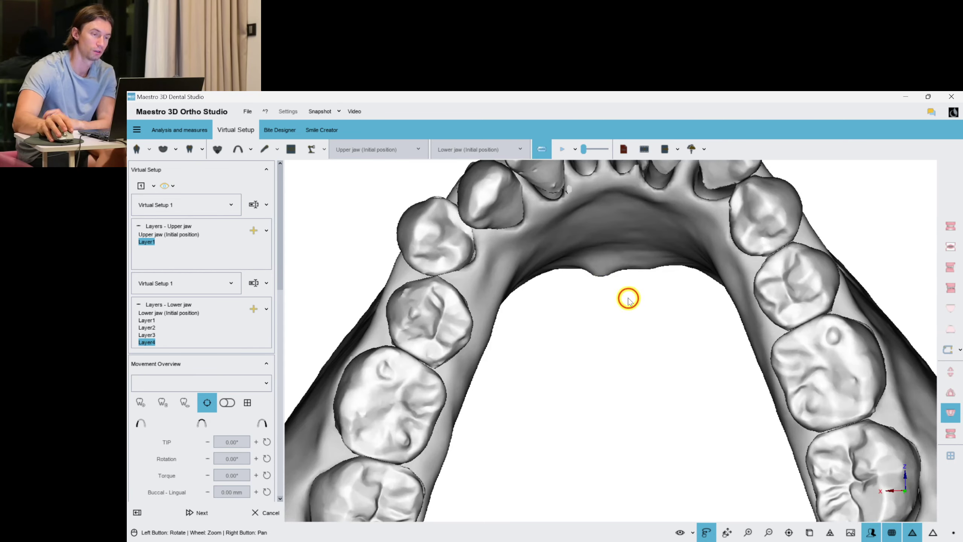
right_click_drag(656, 280, 660, 201)
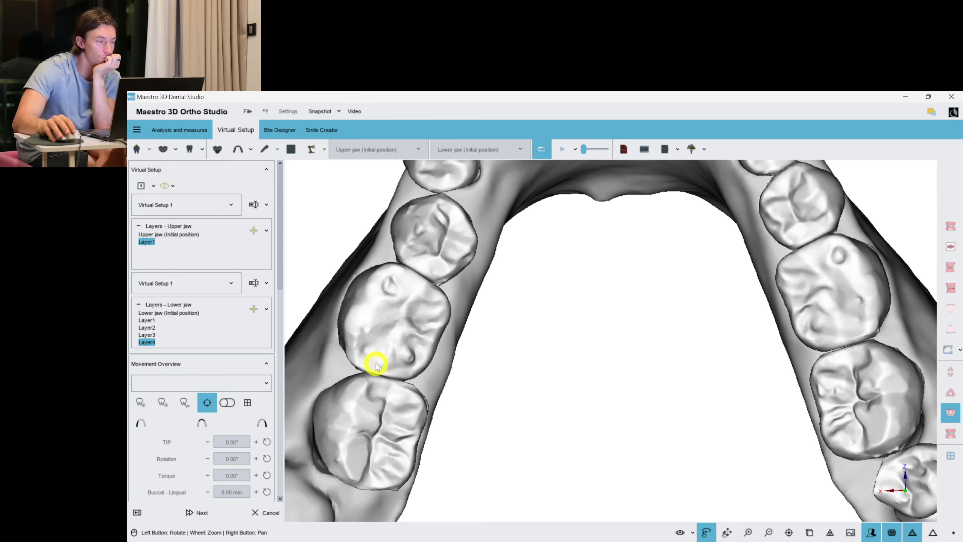
left_click(147, 320)
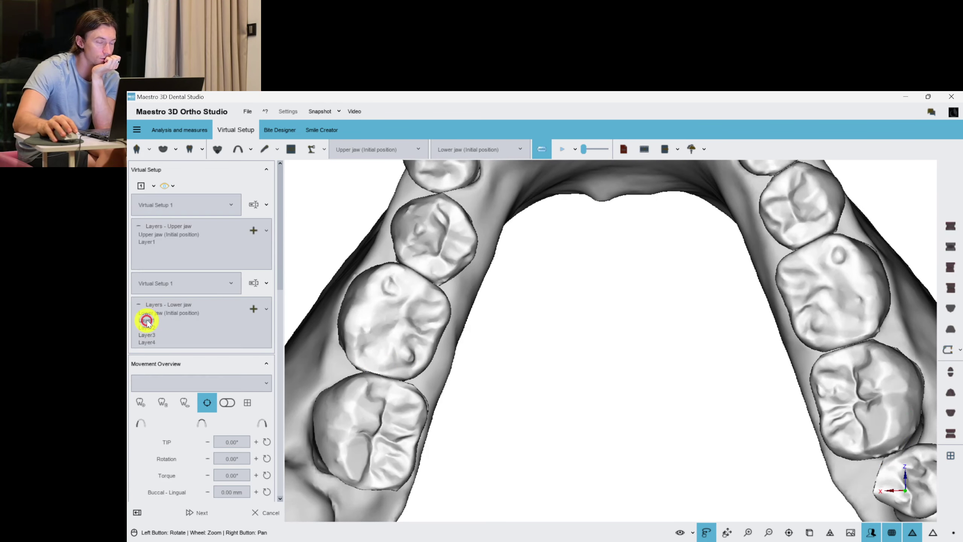
left_click(370, 411)
right_click_drag(562, 349, 581, 289)
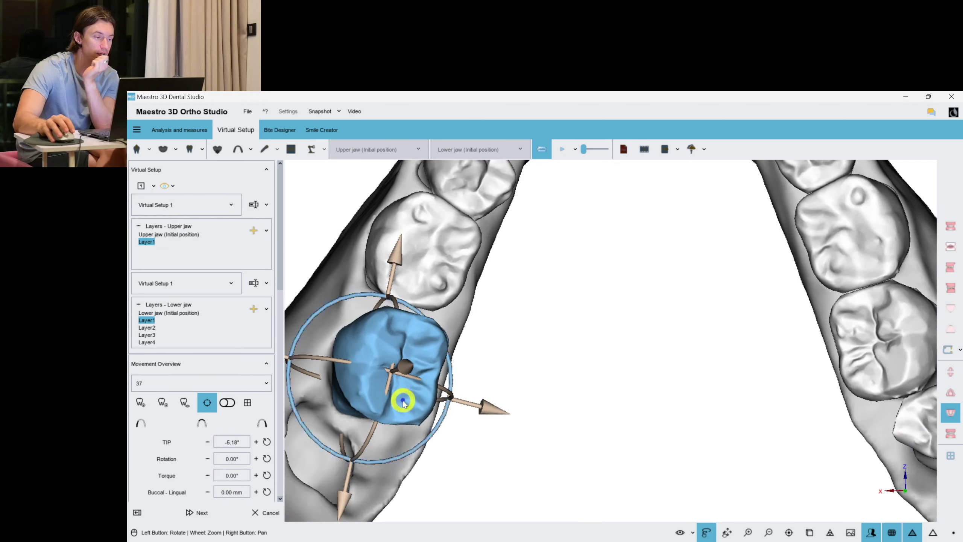
left_click_drag(374, 428, 374, 432)
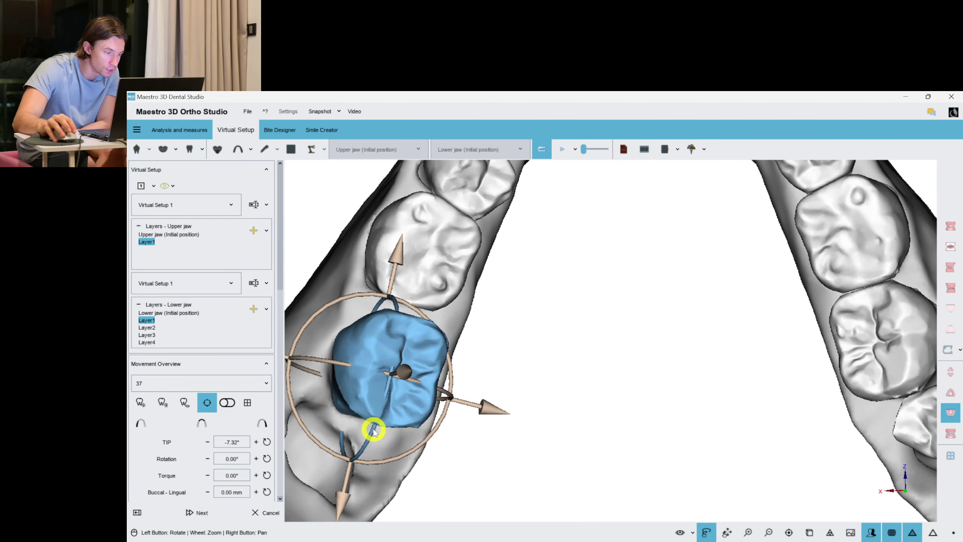
In lower-jaw Layer2, tip second molar 37 to about -13.63°
left_click(146, 326)
left_click(421, 385)
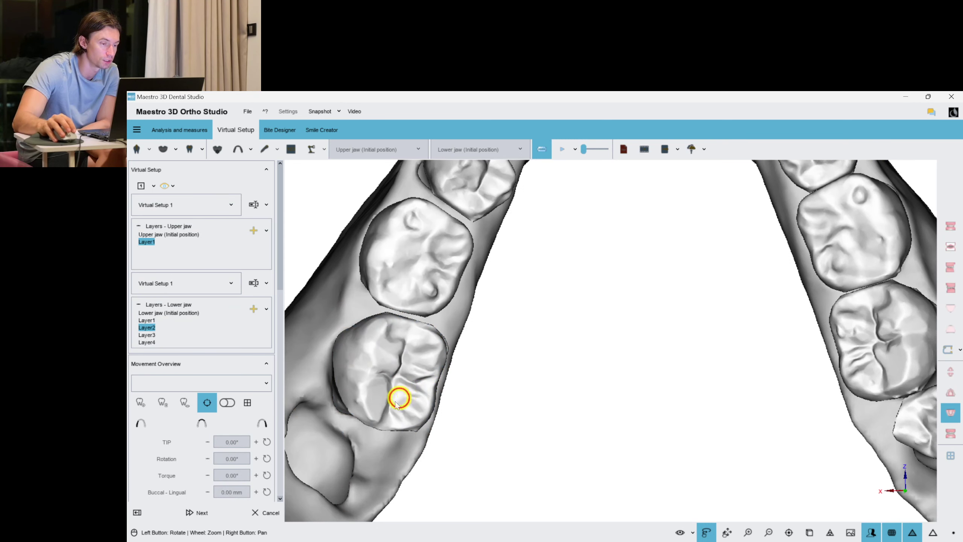
left_click(383, 416)
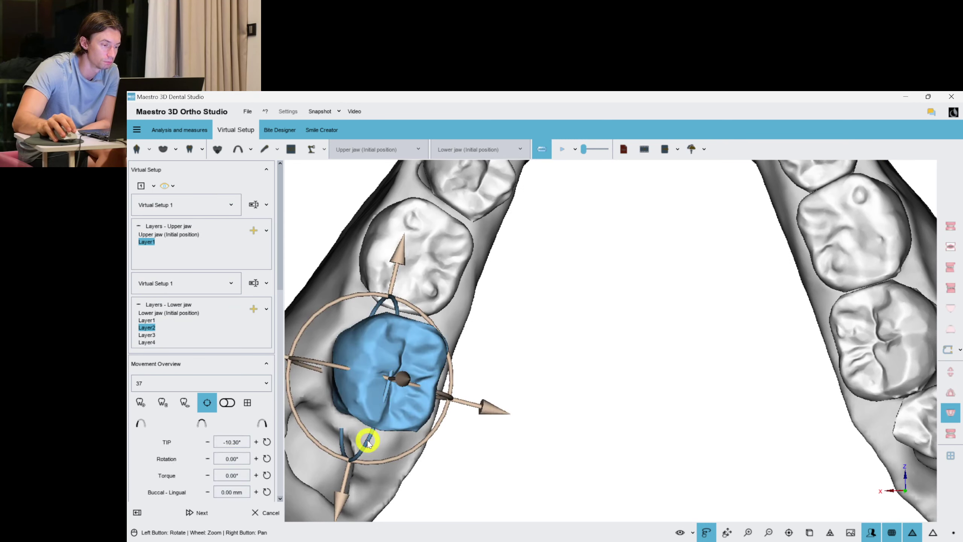
left_click_drag(368, 442, 365, 445)
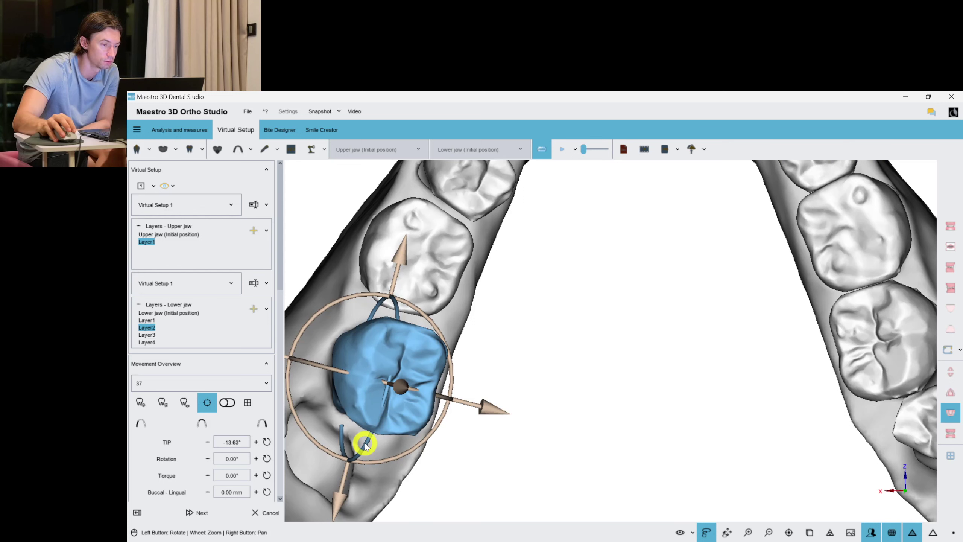
Tip lower first molar 36 to about -7.61° in Layer2
left_click(418, 292)
right_click_drag(576, 304, 564, 373)
left_click_drag(387, 390, 383, 391)
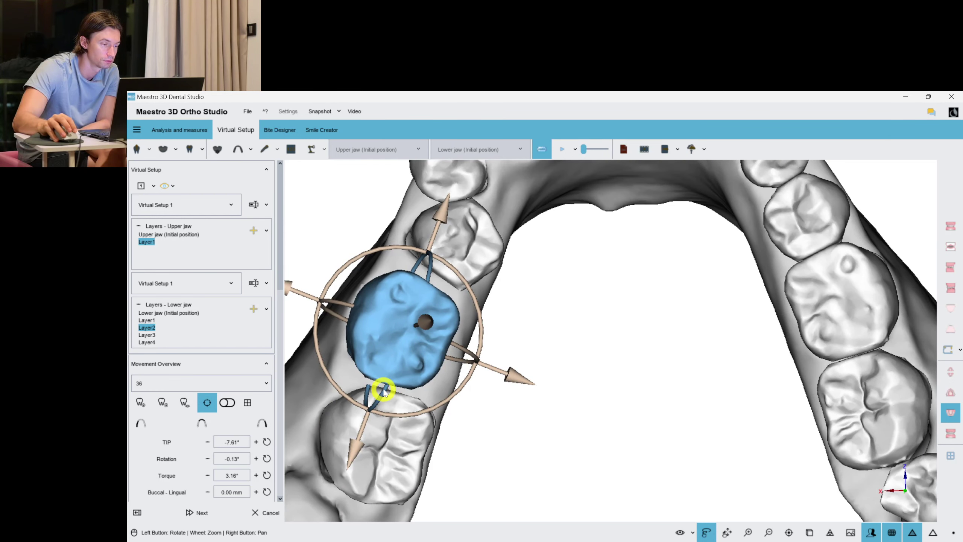
In Layer3, match second molar 37 to its Layer2 position and tip first molar 36 to about -12.54°
left_click(357, 365)
left_click(398, 439)
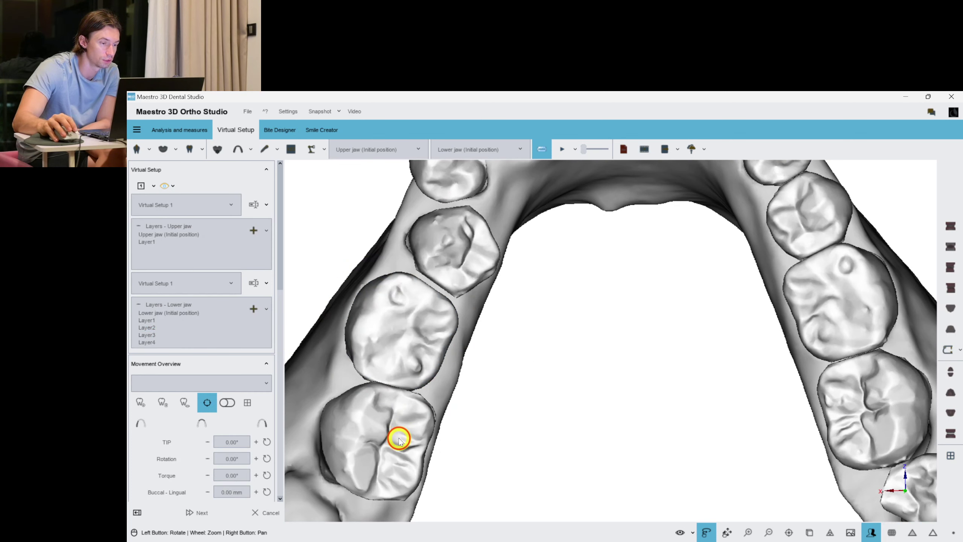
left_click(147, 405)
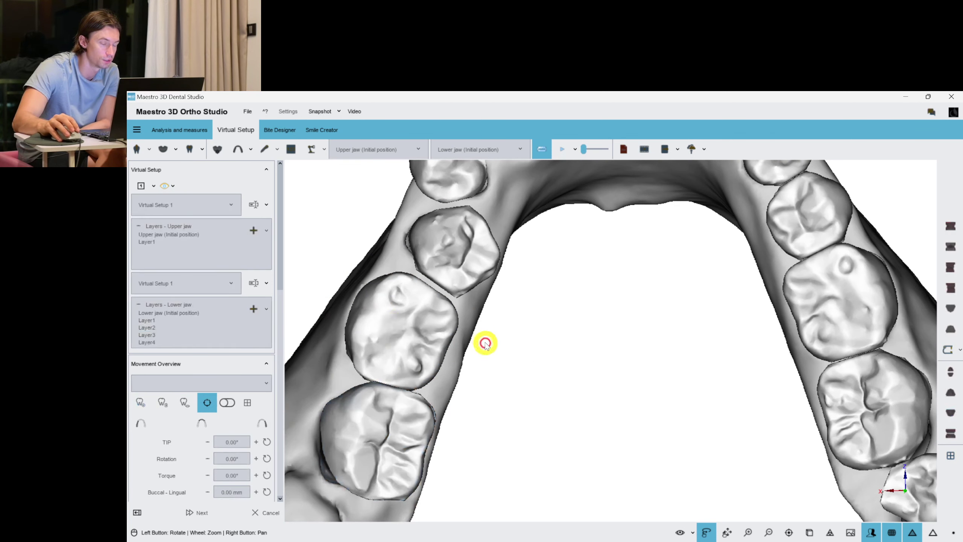
left_click(404, 332)
left_click_drag(428, 277, 426, 285)
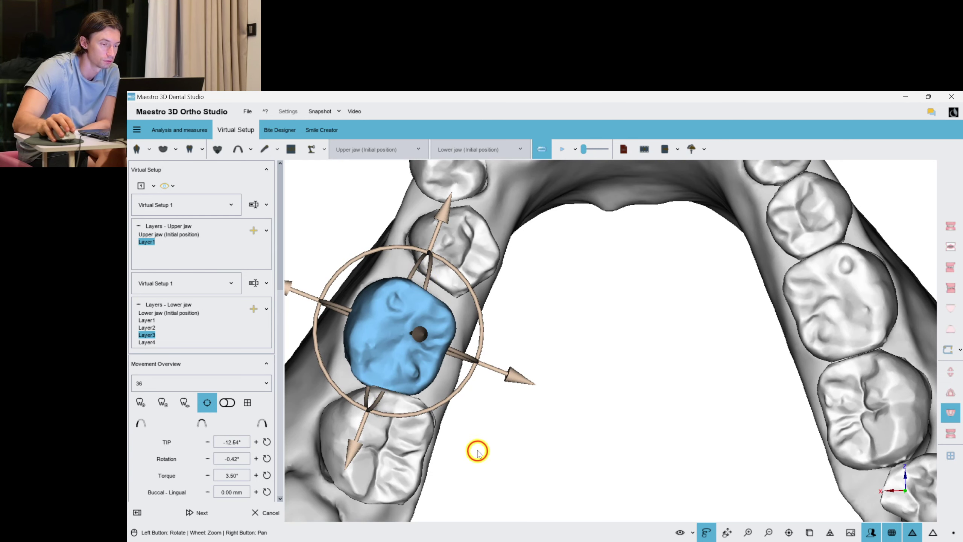
Check second molar 37 in Layer3 and tip second premolar 35 to about -7.17°
right_click_drag(477, 450, 446, 387)
left_click(395, 408)
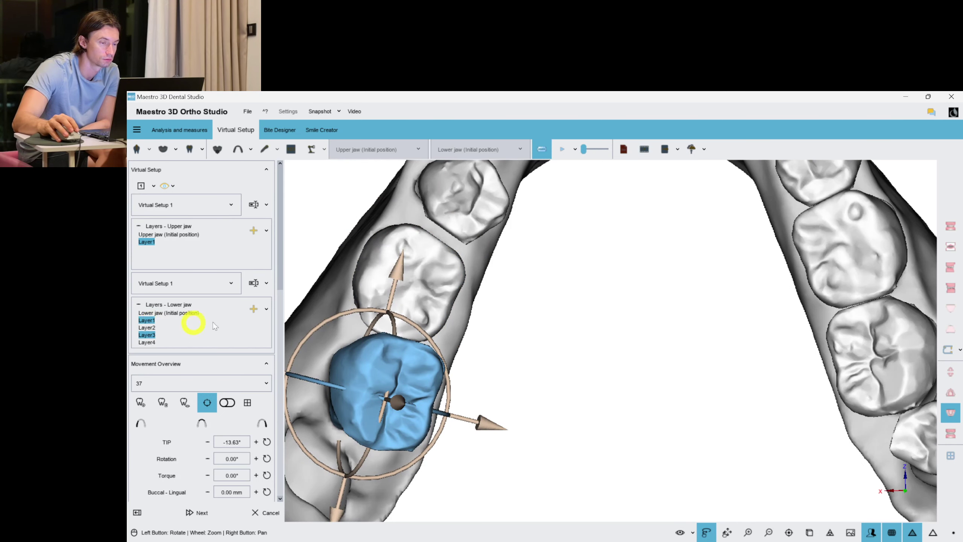
right_click_drag(493, 204, 454, 297)
left_click(425, 292)
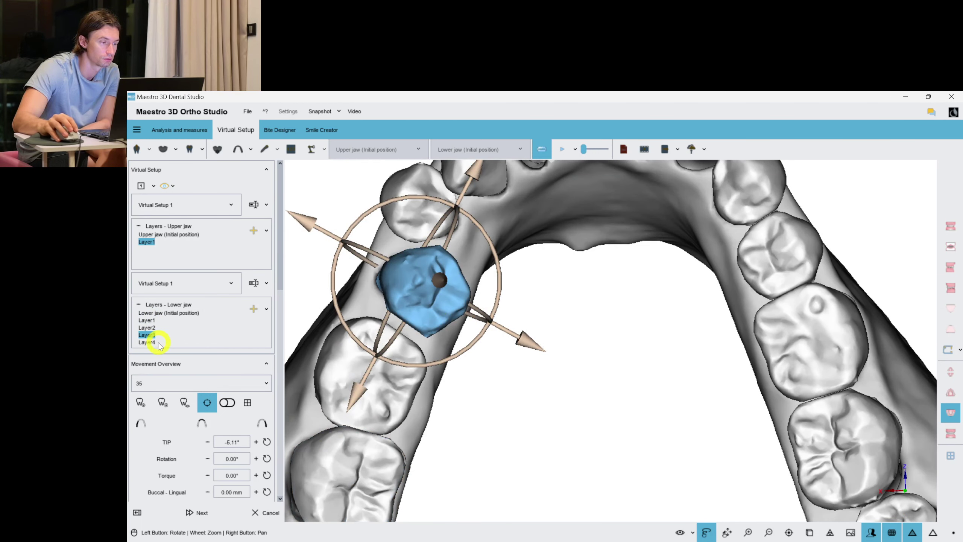
left_click(150, 333)
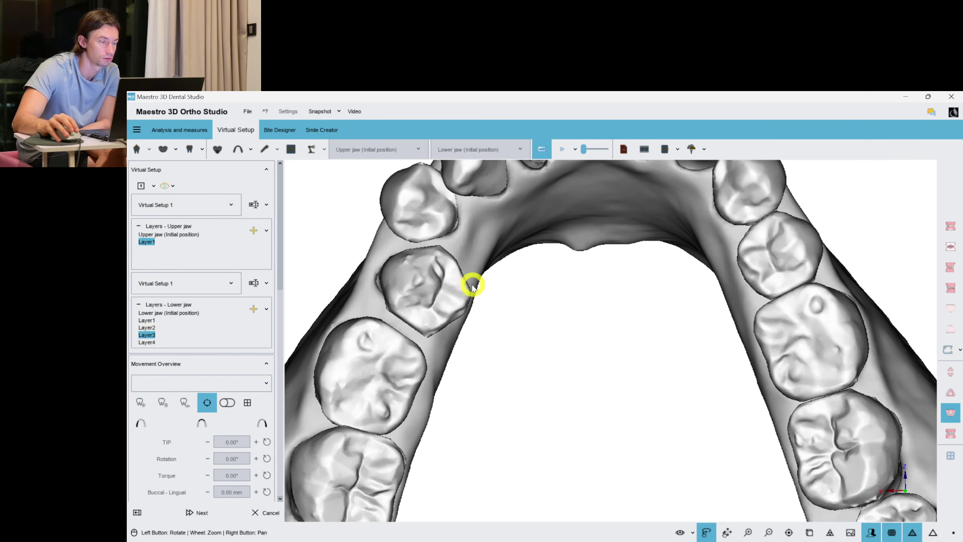
left_click(446, 282)
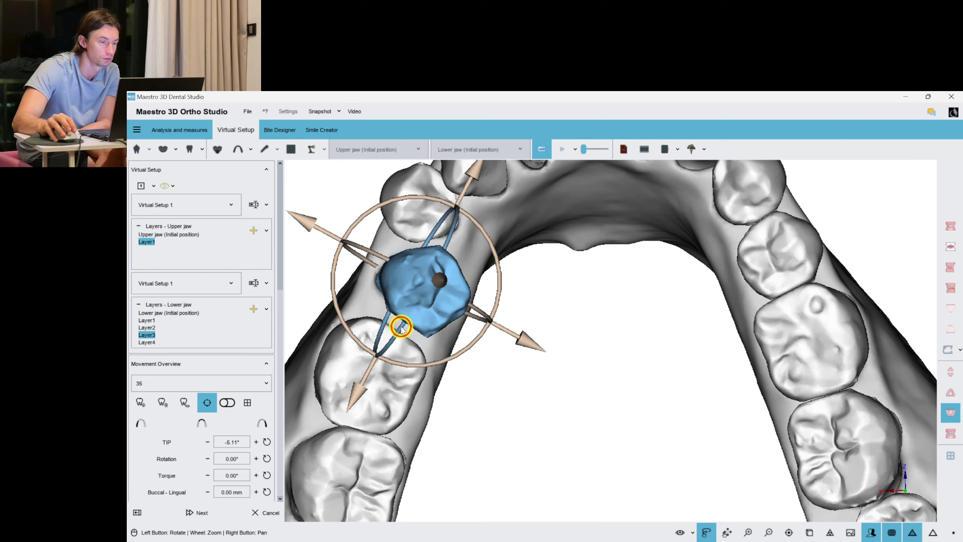
left_click_drag(401, 327, 399, 330)
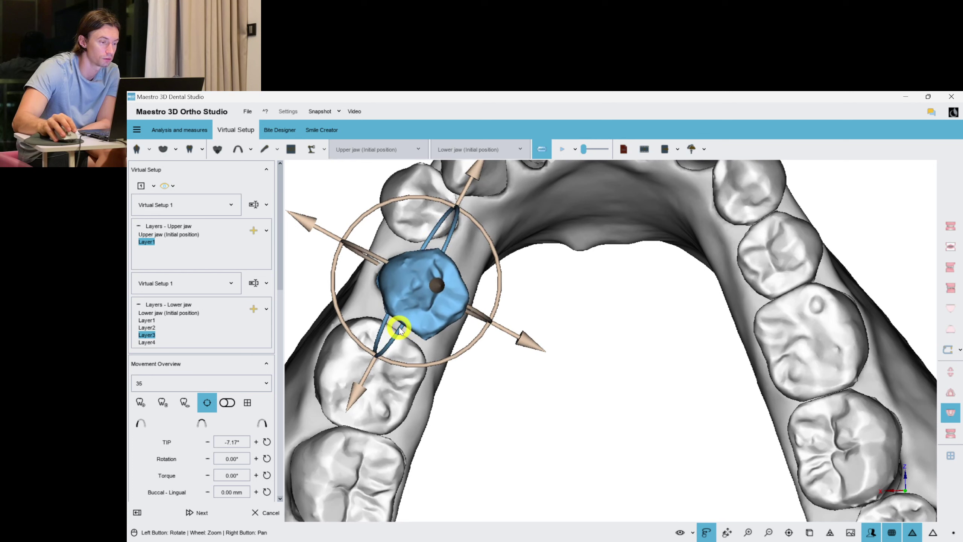
In Layer4, match lower molars 36 and 37 to their Layer3 positions
left_click(148, 343)
left_click(370, 370)
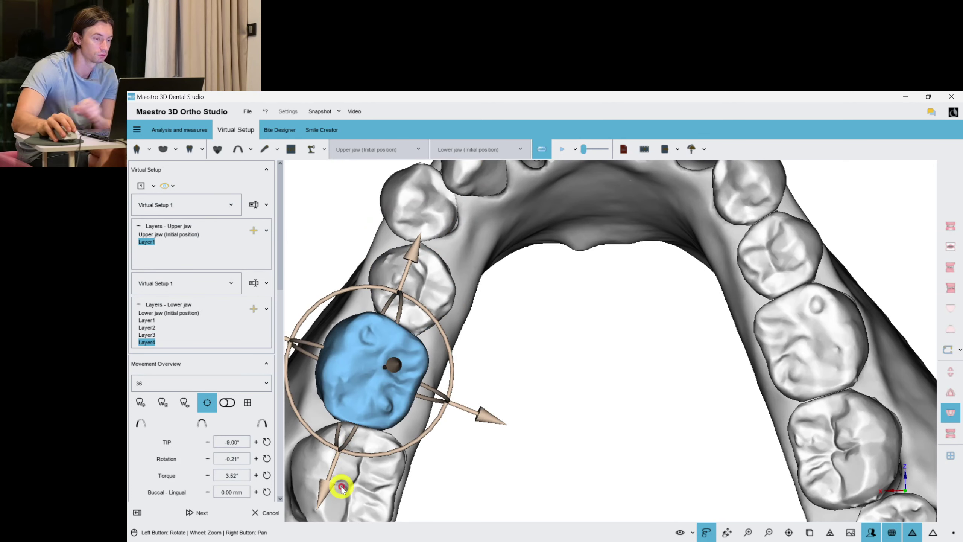
left_click(345, 489)
left_click(372, 400, "ctrl")
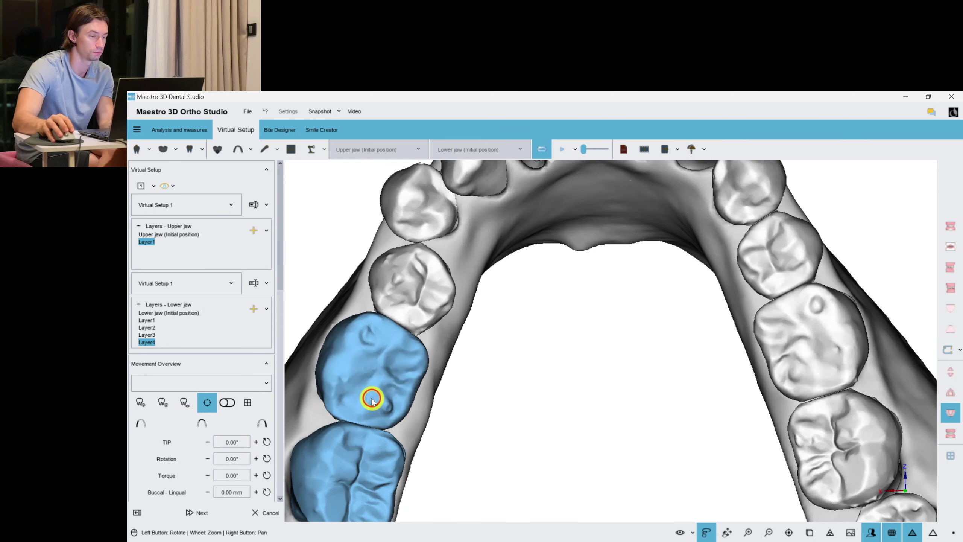
left_click(134, 404)
Tip lower second premolar 35 to about -11.37° in Layer4
left_click(413, 301)
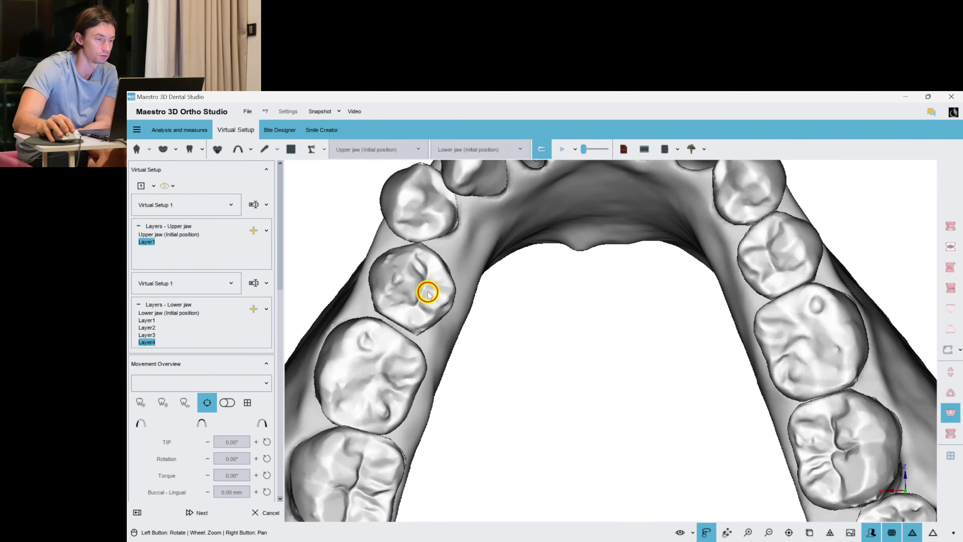
left_click_drag(398, 330, 394, 335)
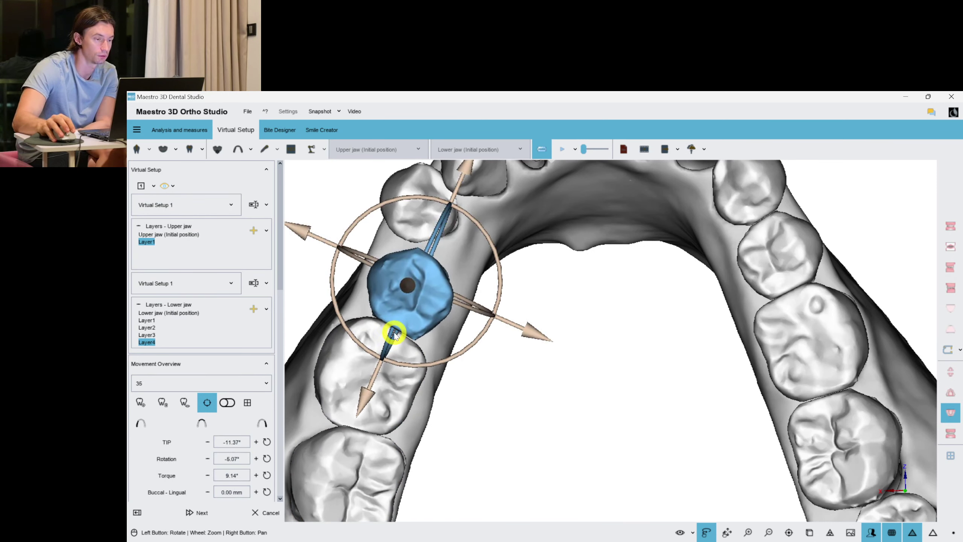
left_click(566, 342)
Try tipping lower first premolar 34 in Layer4 and undo the movement
left_click_drag(531, 360, 583, 394)
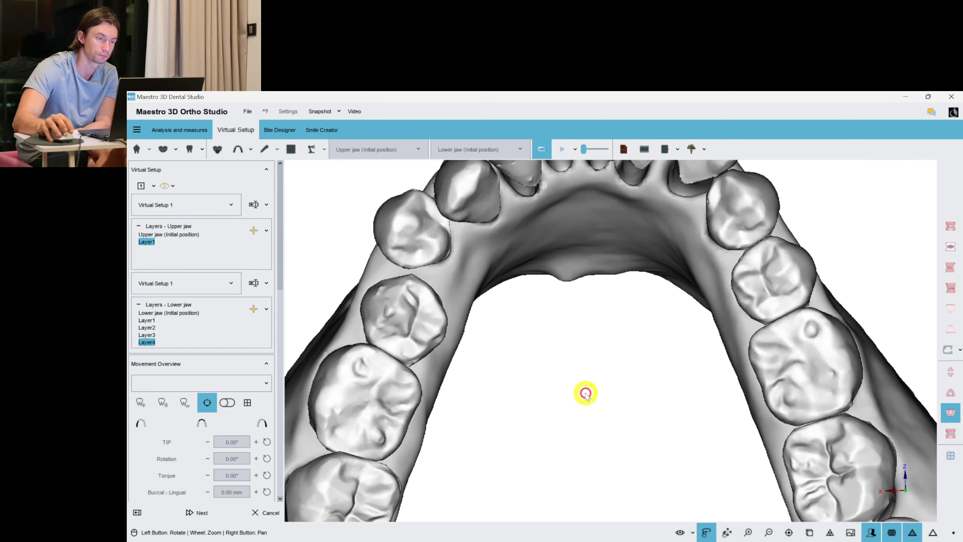
left_click(416, 235)
left_click_drag(427, 279, 427, 280)
left_click(464, 194)
left_click_drag(524, 338, 520, 316)
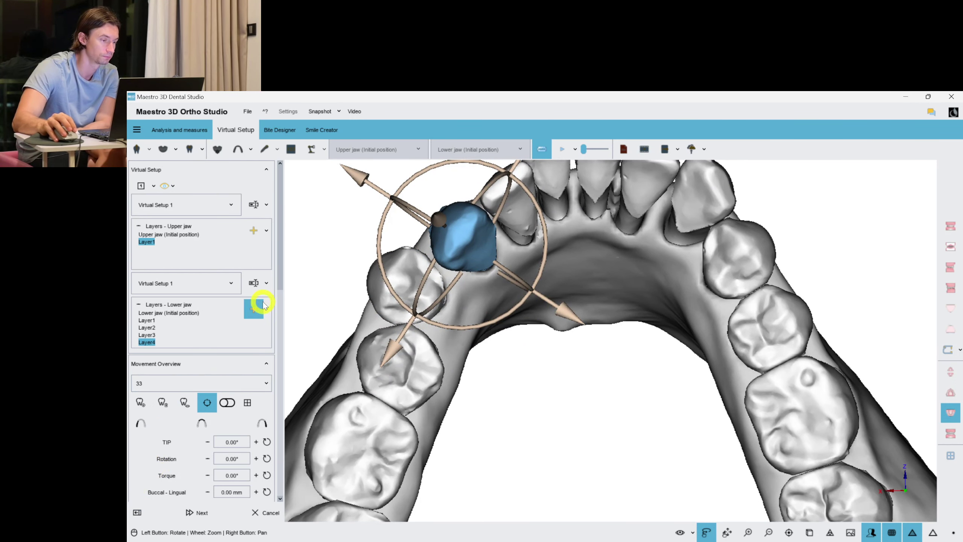
scroll(275, 286, "down", 6)
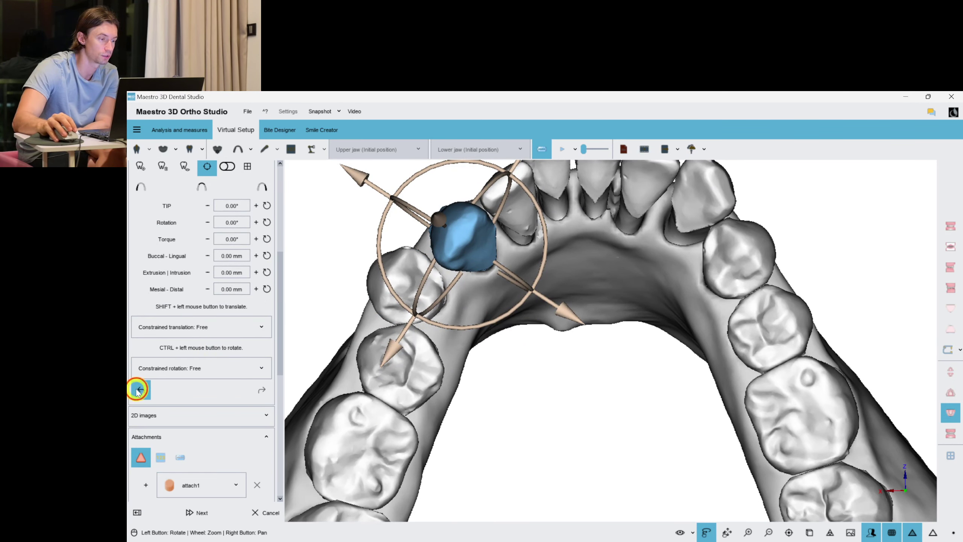
left_click(138, 390)
Check second premolar 35 and add a new lower-jaw layer after Layer4
left_click(424, 356)
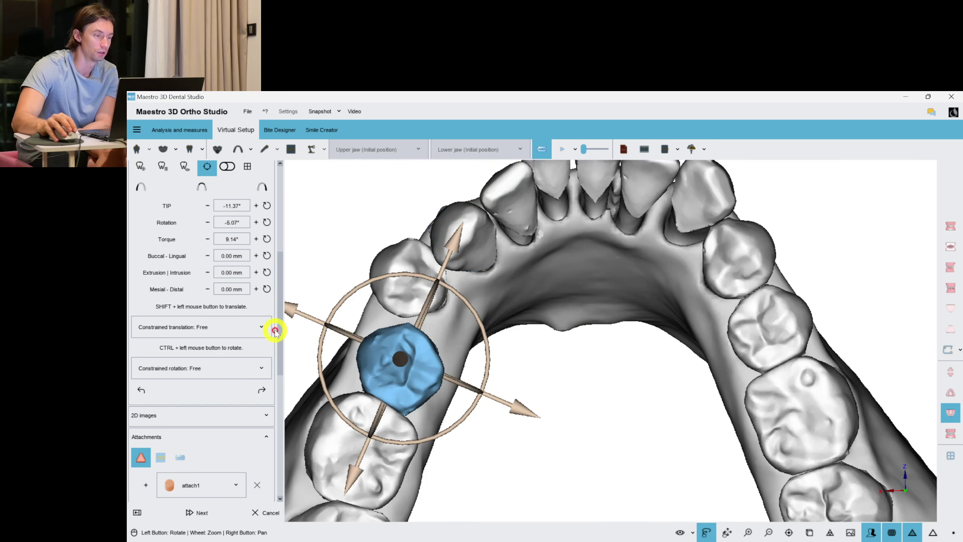
scroll(275, 289, "up", 6)
left_click_drag(574, 307, 365, 357)
left_click(537, 365)
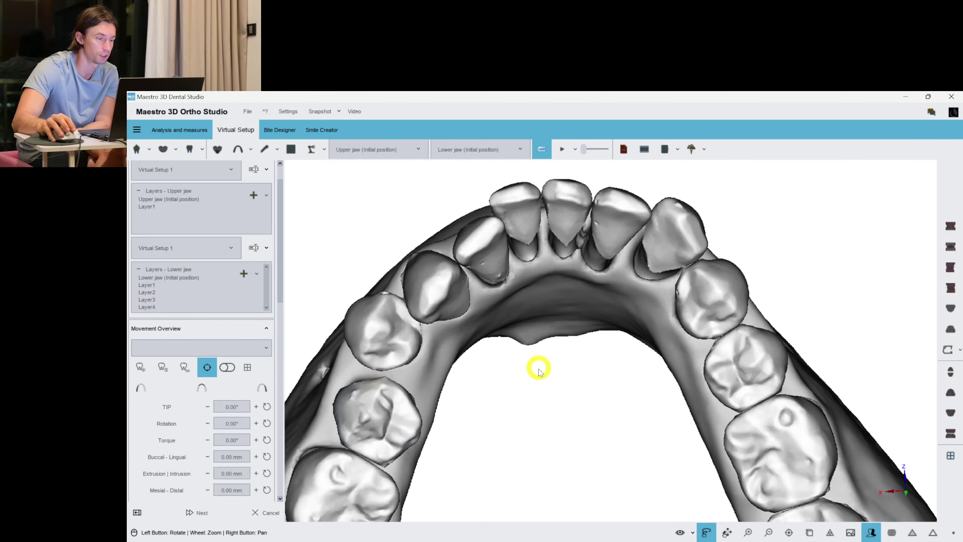
Readjust the inclination of second premolar 35 in the new lower-jaw layer
left_click_drag(537, 365, 412, 362)
left_click(425, 371)
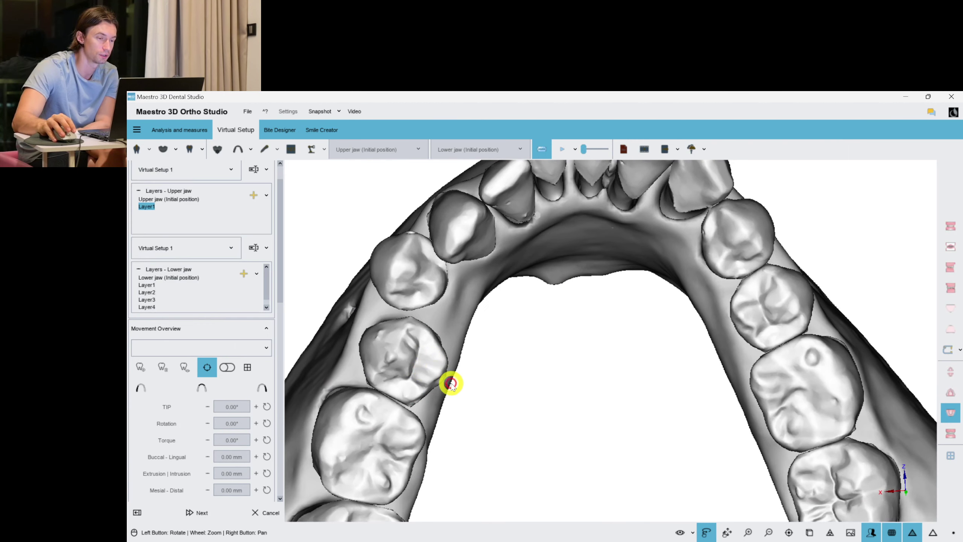
mouse_move(457, 370)
left_mouse_down()
mouse_move(449, 367)
mouse_move(486, 337)
mouse_move(445, 358)
mouse_move(516, 430)
mouse_move(621, 418)
mouse_move(552, 419)
mouse_move(557, 408)
mouse_move(453, 361)
left_mouse_up()
left_click(570, 393)
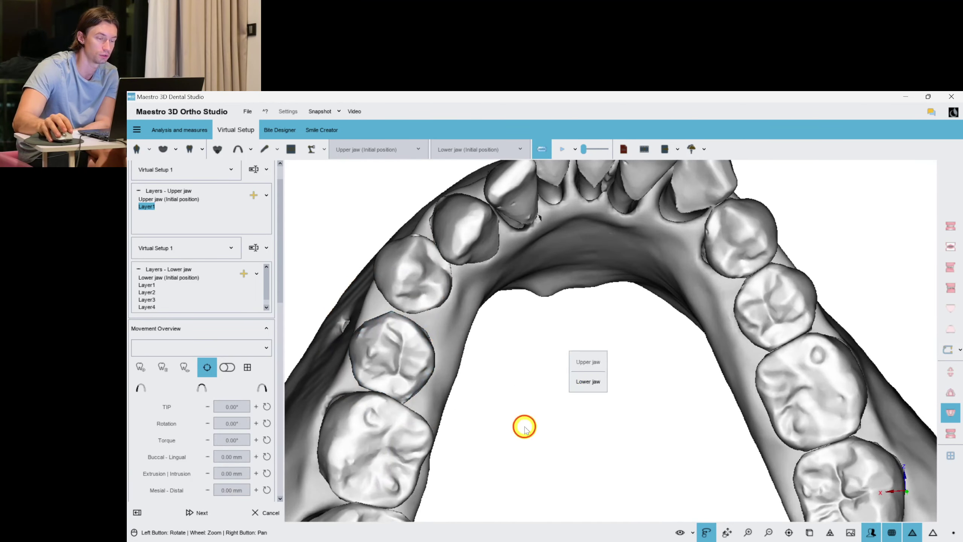
Tip lower first premolar 34 to about -2.79° in the new layer
left_click(388, 299)
left_click_drag(409, 323, 407, 325)
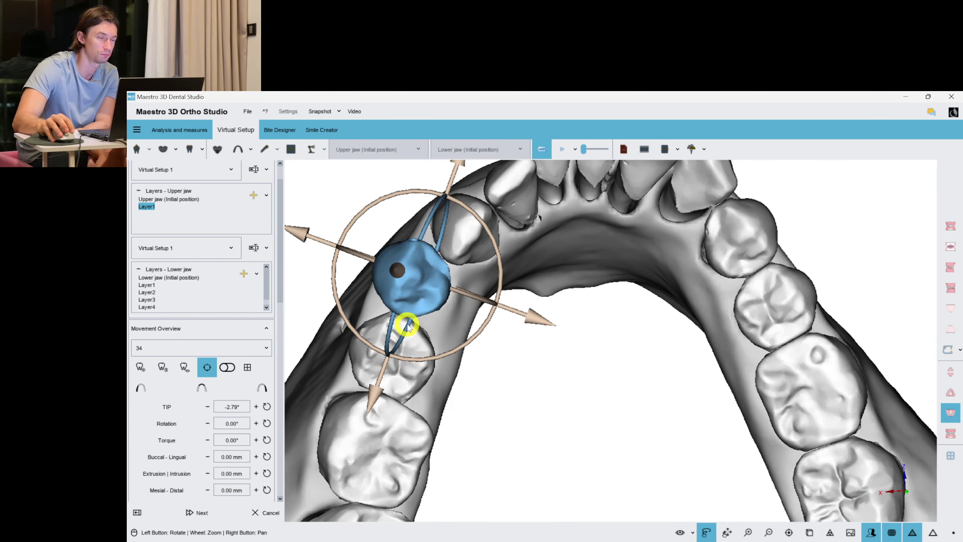
left_click(599, 388)
Adjust lateral incisor 32 to about 2.22° tip and 12.71° torque, and readjust the torque of lateral incisor 42
left_click_drag(510, 364, 528, 272)
left_click(506, 313)
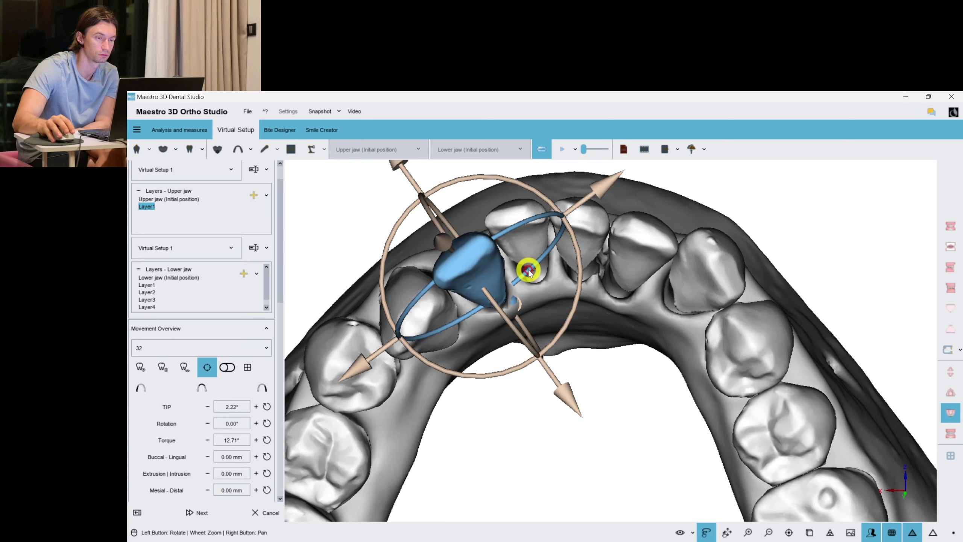
left_click(561, 341)
left_click_drag(561, 341, 608, 241)
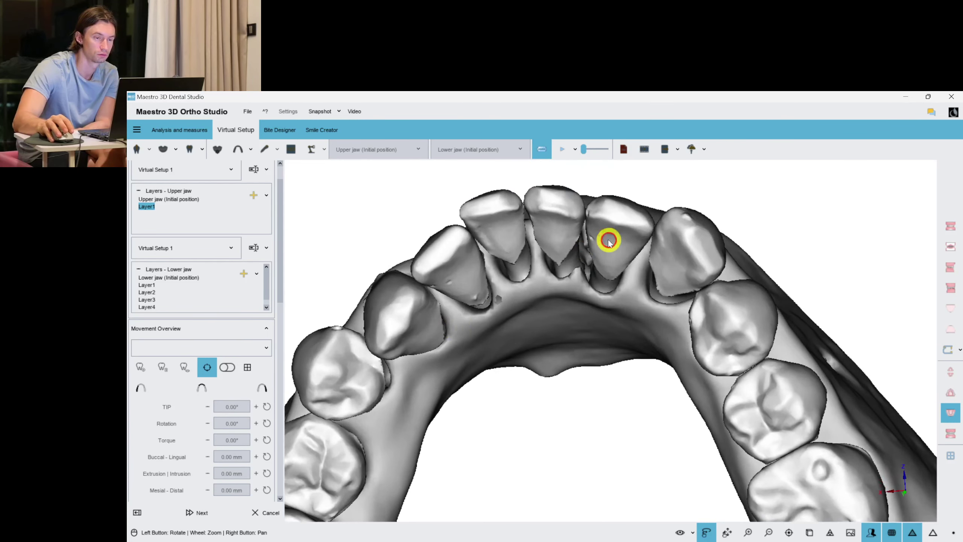
left_click(608, 279)
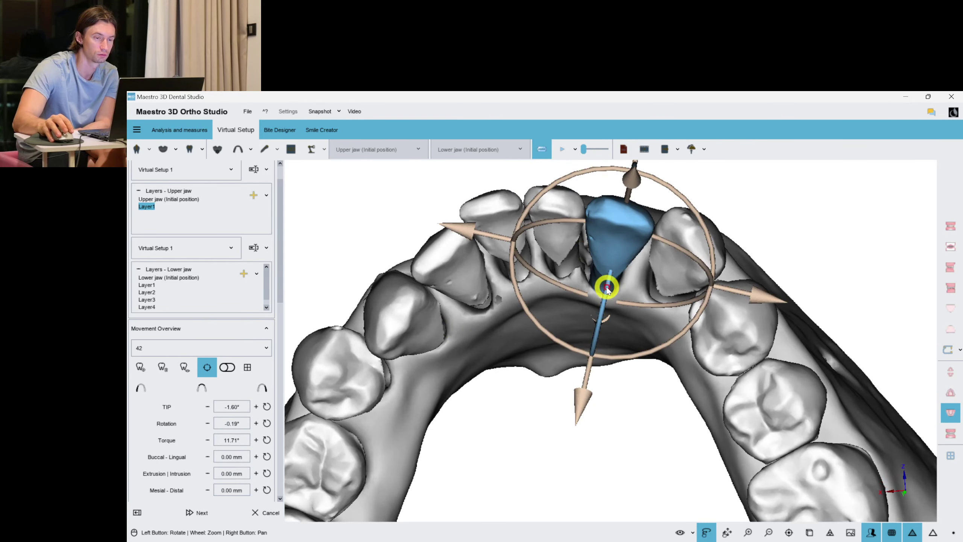
Adjust lower first premolar 44 to about -1.29° tip and 9.25° torque, and add another lower-jaw layer
left_click(711, 264)
left_click(754, 298)
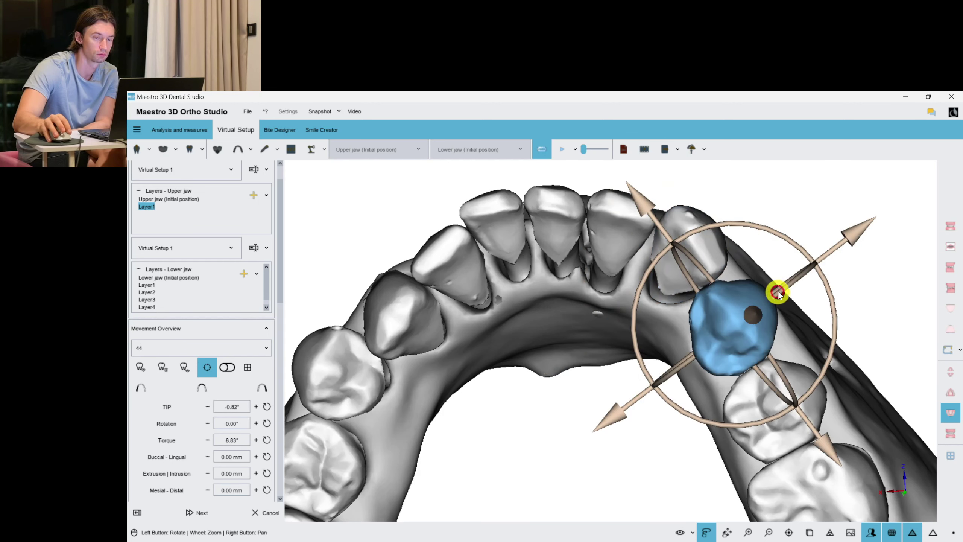
left_click_drag(782, 289, 777, 364)
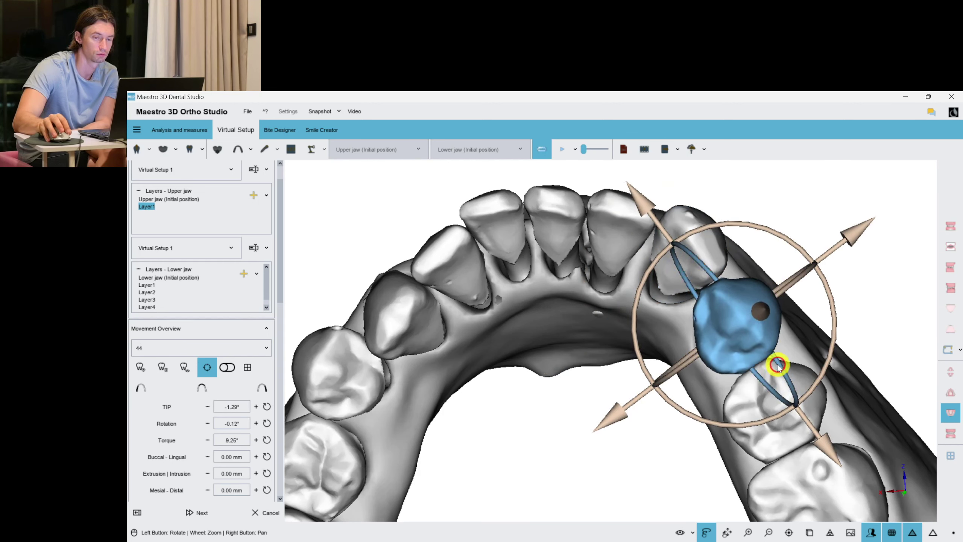
left_click(842, 240)
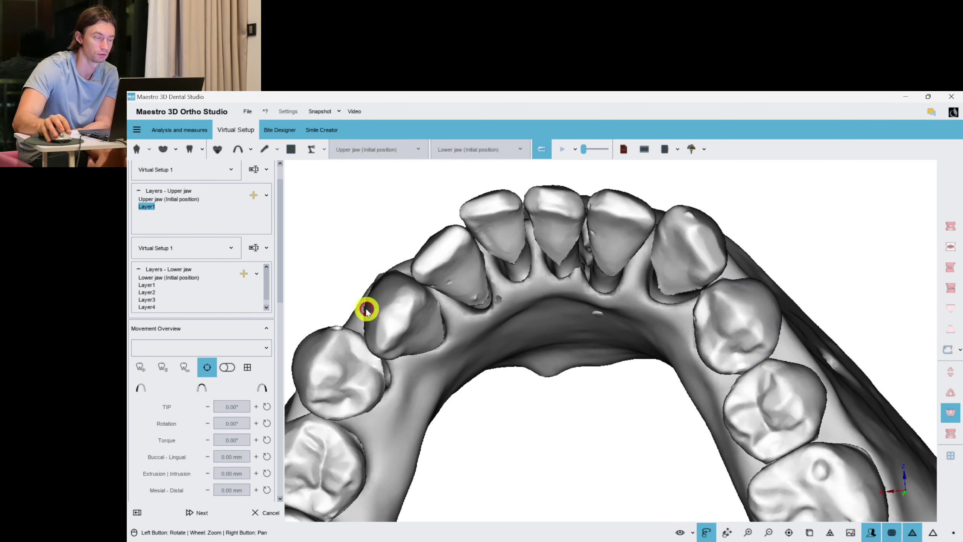
left_click(245, 274)
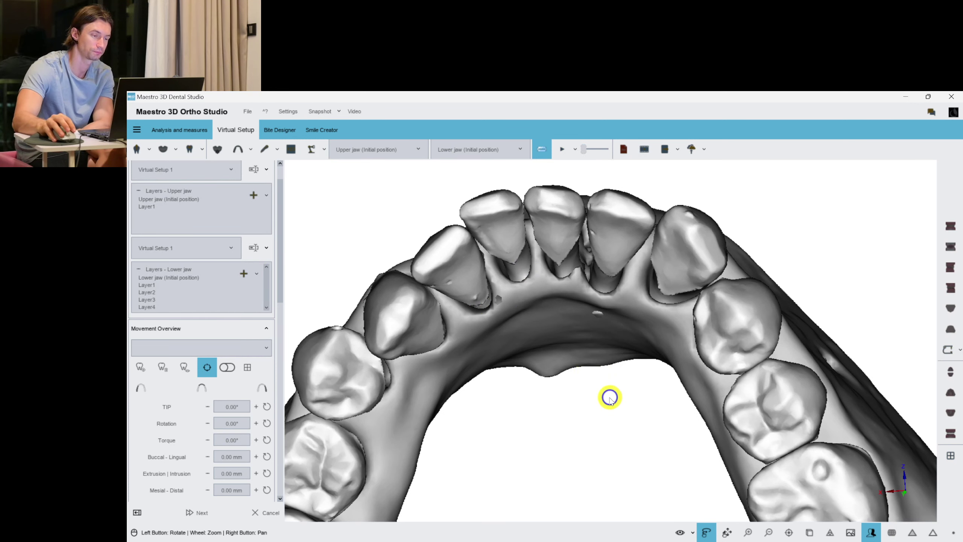
Readjust canine 33 and set first premolar 34 to about -4° tip and -1.48° torque in the new layer
left_click_drag(610, 398, 641, 395)
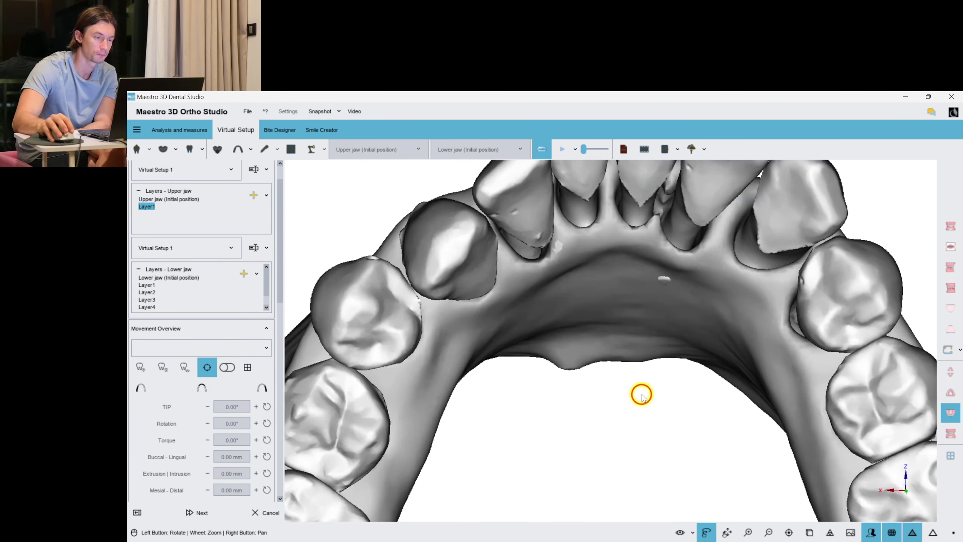
left_click(445, 276)
left_click_drag(516, 301, 509, 234)
left_click(369, 316)
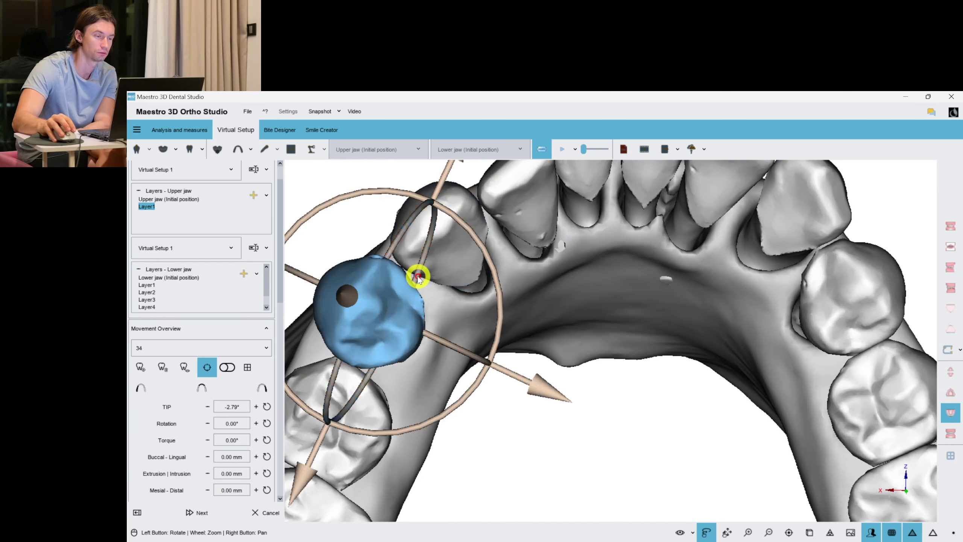
left_click_drag(418, 278, 417, 279)
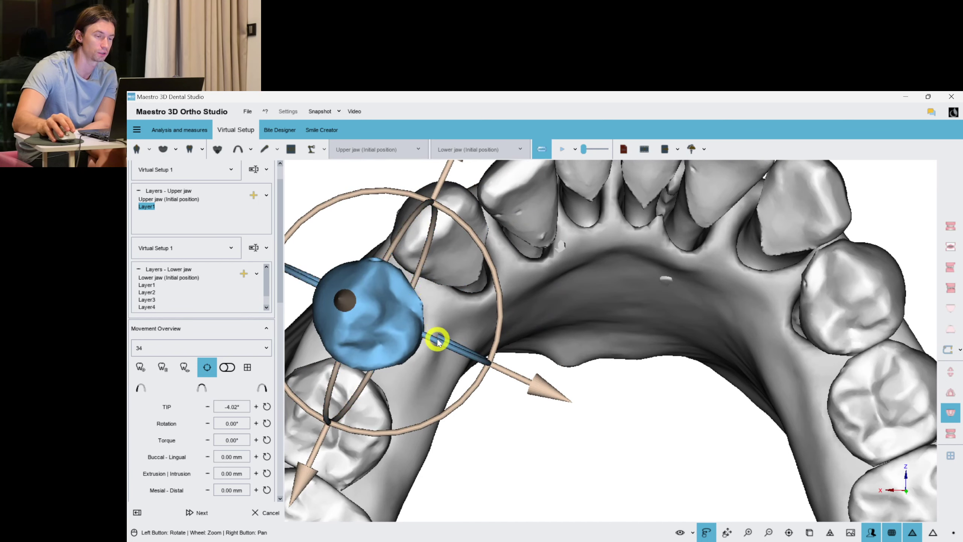
left_click_drag(437, 338, 441, 340)
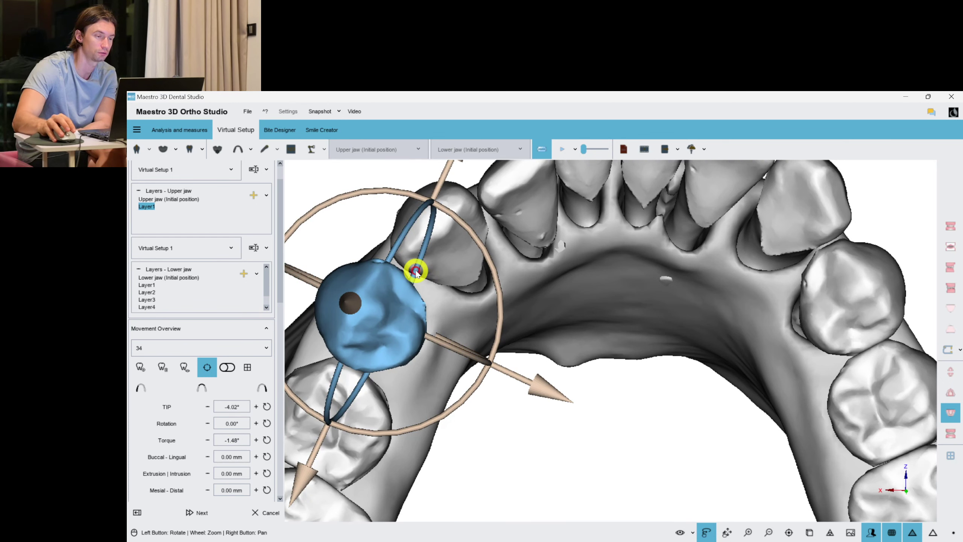
left_click(463, 387)
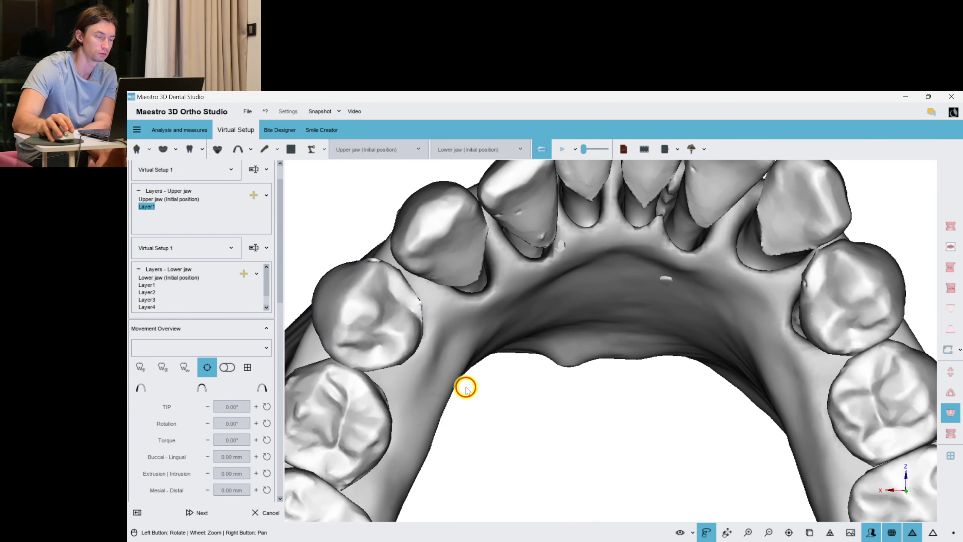
Torque lateral incisor 32 to about 16.97° and fine-tune its position against its neighbours
scroll(459, 391, "down", 5)
left_click_drag(459, 391, 512, 334)
left_click_drag(531, 374, 559, 379)
left_click(426, 274)
left_click_drag(475, 343, 471, 339)
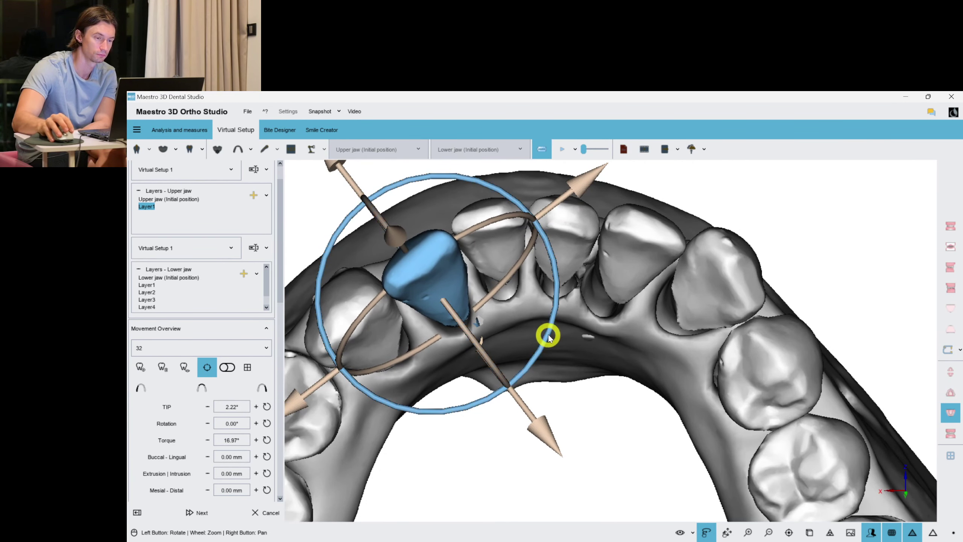
left_click_drag(546, 333, 542, 345)
Set the torque of incisors 31, 41 and 42 to about 10.75°, 8° and 13.79°
left_click(500, 261)
left_click_drag(501, 311, 501, 311)
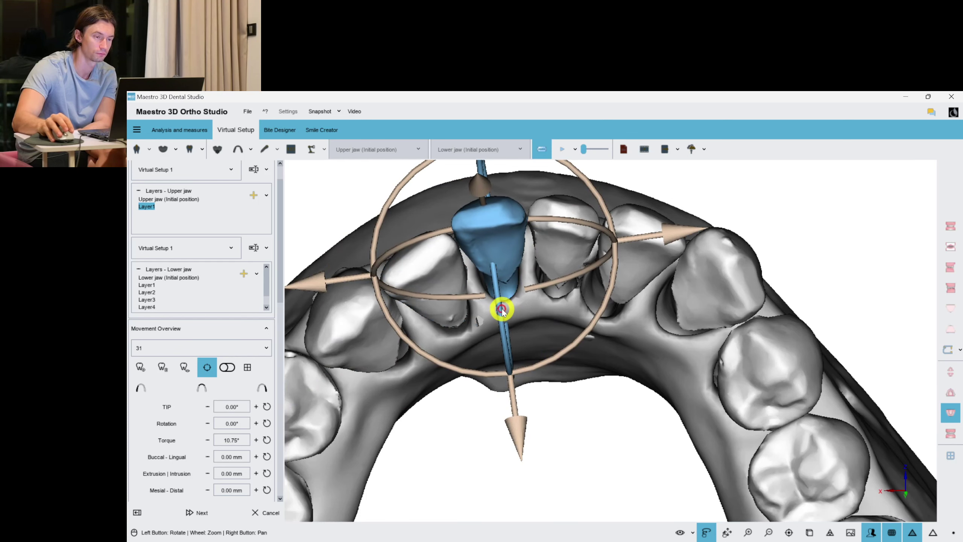
left_click(564, 265)
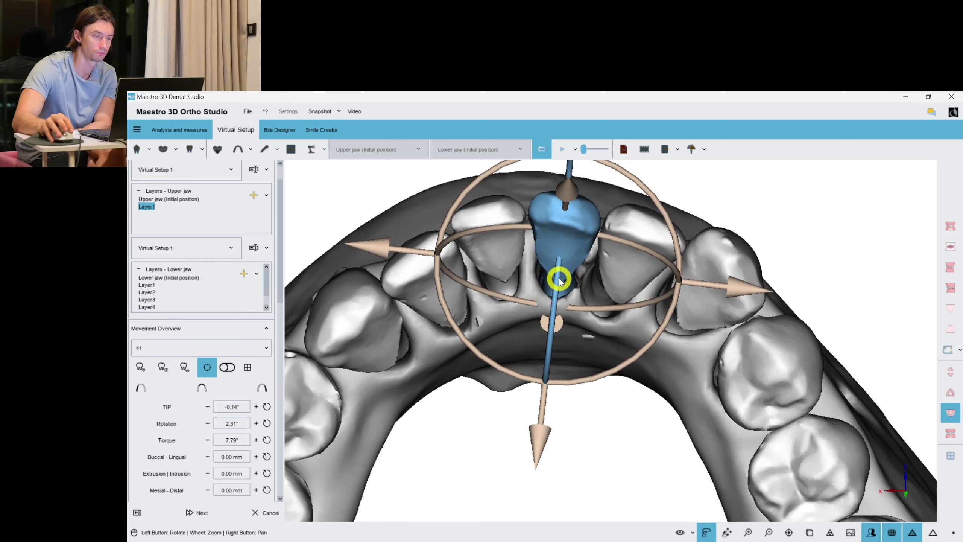
left_click(654, 247)
left_click_drag(651, 427, 567, 316)
right_click_drag(609, 365, 612, 391)
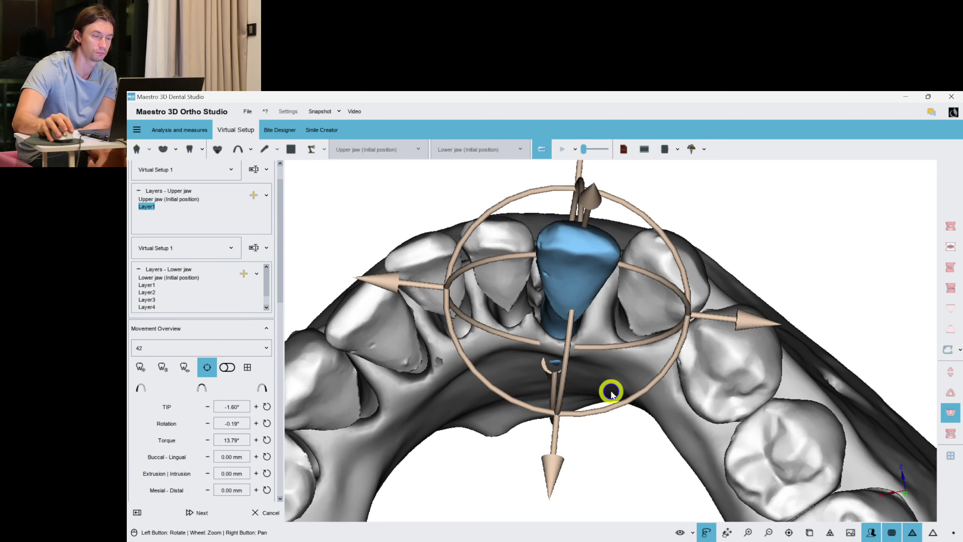
left_click(489, 466)
Adjust canine 43 to about -0.77° tip, 6.55° rotation and 10° torque
left_click_drag(430, 486, 546, 245)
left_click(546, 245)
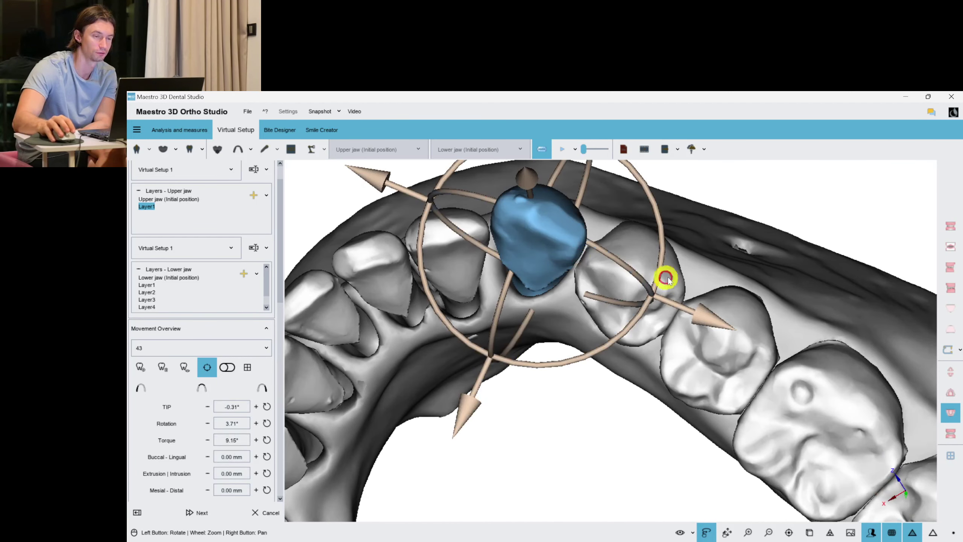
left_click_drag(662, 265, 666, 257)
left_click_drag(504, 309, 505, 307)
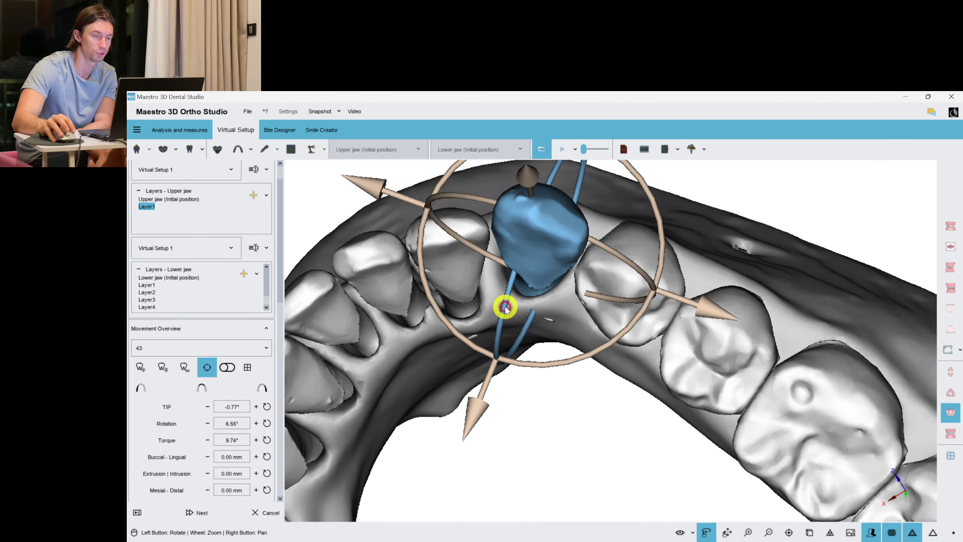
Tip first premolar 44 to about -1.49° and readjust the inclination of first molar 46
left_click(634, 275)
left_click_drag(679, 437, 657, 318)
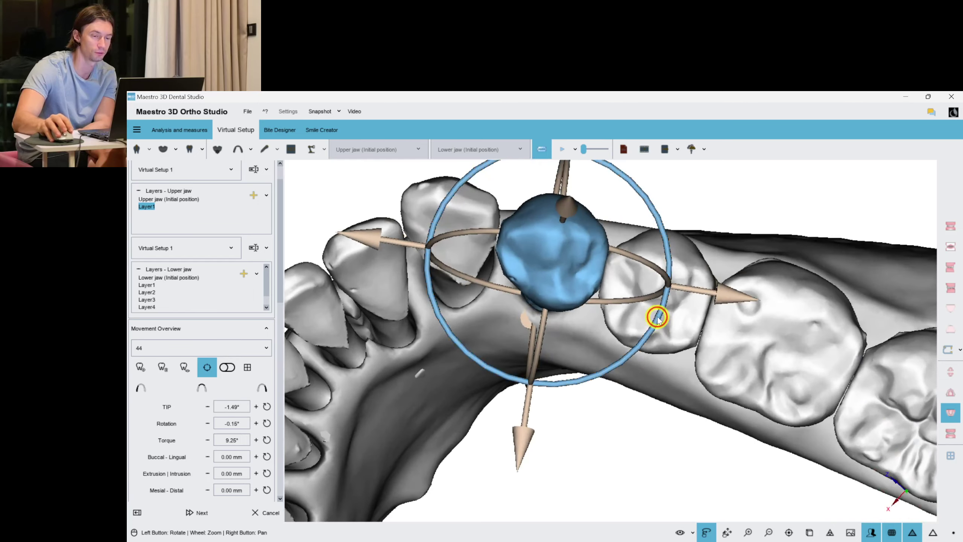
left_click(658, 319)
left_click(778, 319)
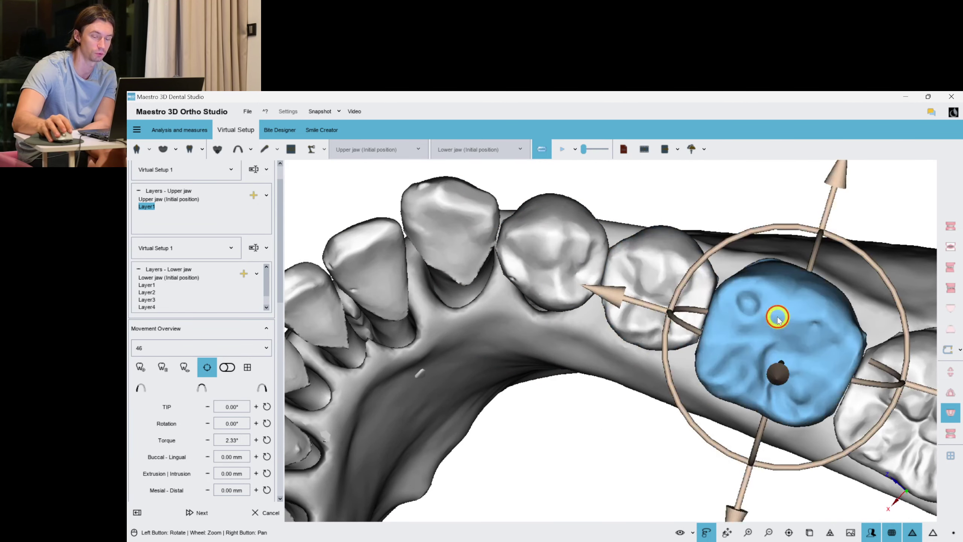
left_click_drag(807, 280, 811, 268)
left_click(818, 260)
scroll(648, 349, "down", 3)
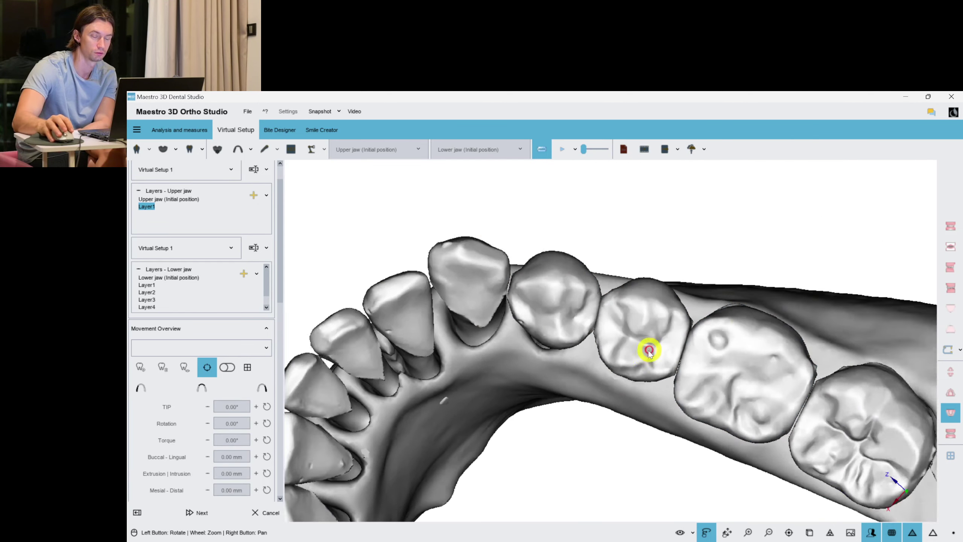
left_click_drag(648, 348, 591, 372)
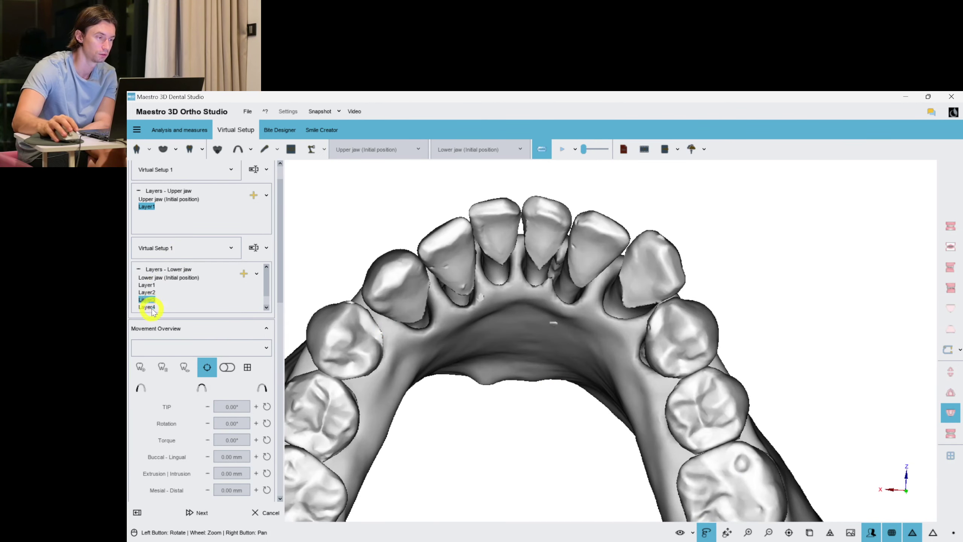
Go through the lower-jaw layers to the last one and add a new layer after Layer6
left_click(266, 307)
left_click(266, 307)
left_click(152, 302)
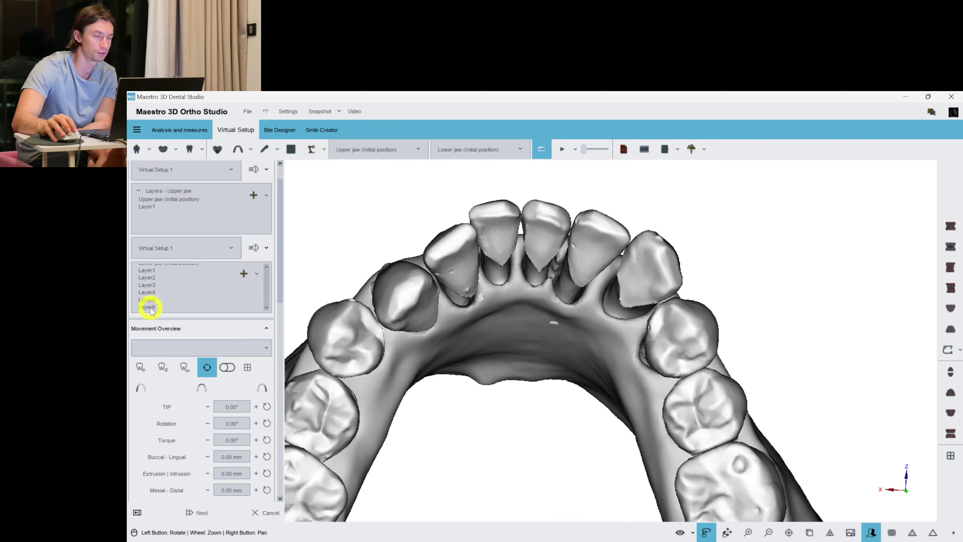
left_click(243, 277)
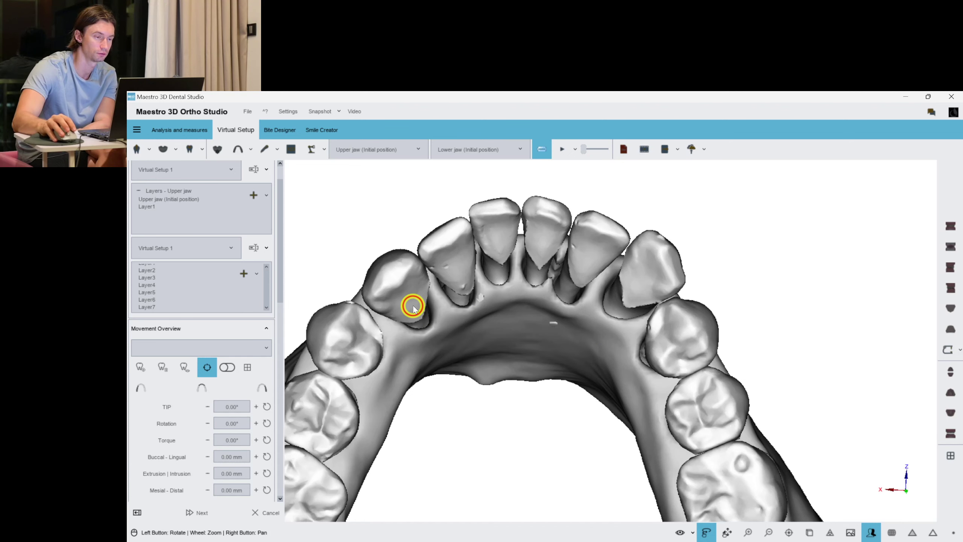
Readjust the inclination of canine 33 and lateral incisor 32 in lower-jaw Layer7
left_click_drag(532, 348, 430, 312)
left_click(430, 312)
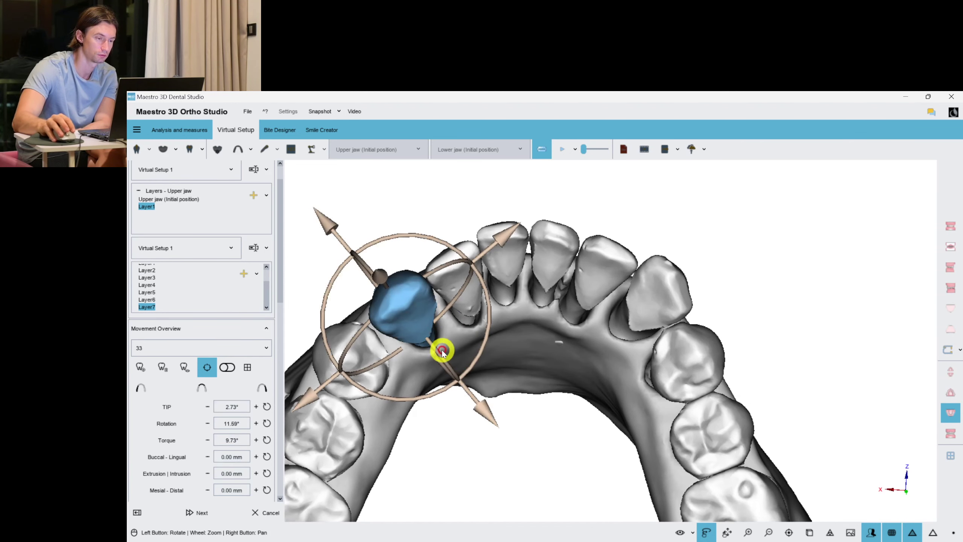
left_click_drag(438, 358, 455, 277)
left_click(455, 275)
left_click_drag(542, 365, 481, 347)
scroll(491, 349, "up", 2)
left_click_drag(511, 295, 510, 290)
Set the torque of central incisor 31 to about 7.80° and of central incisor 41 to about 4.28°
left_click(500, 246)
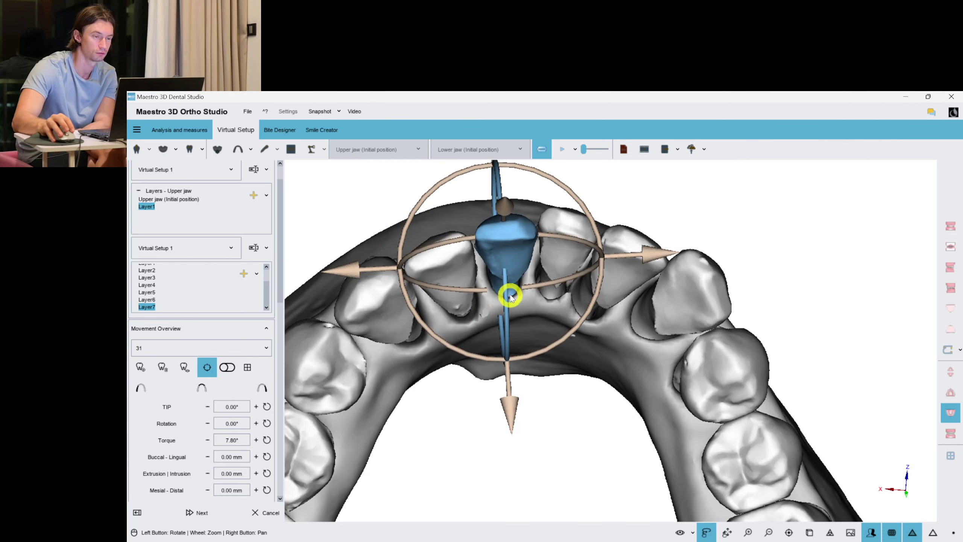
left_click(555, 252)
left_click_drag(577, 330, 563, 334)
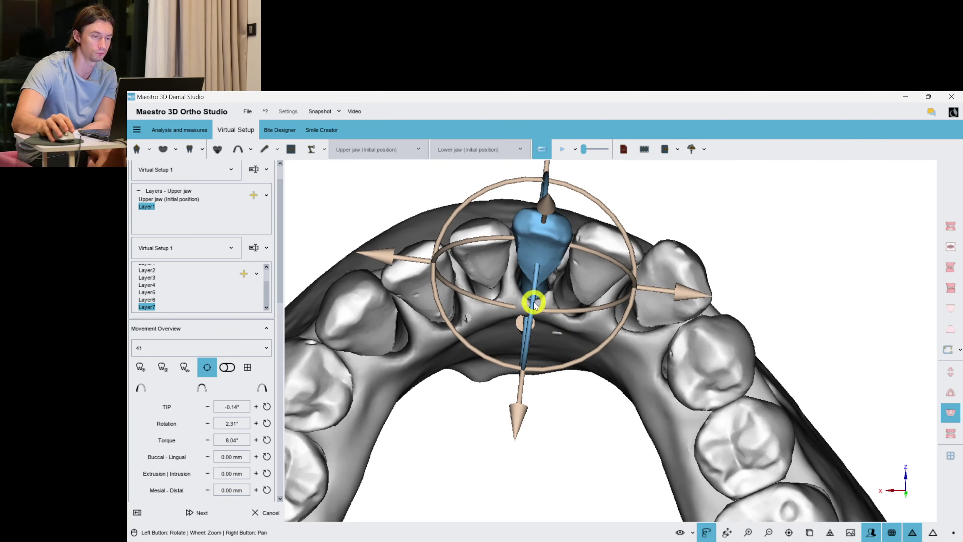
left_click_drag(533, 302, 530, 310)
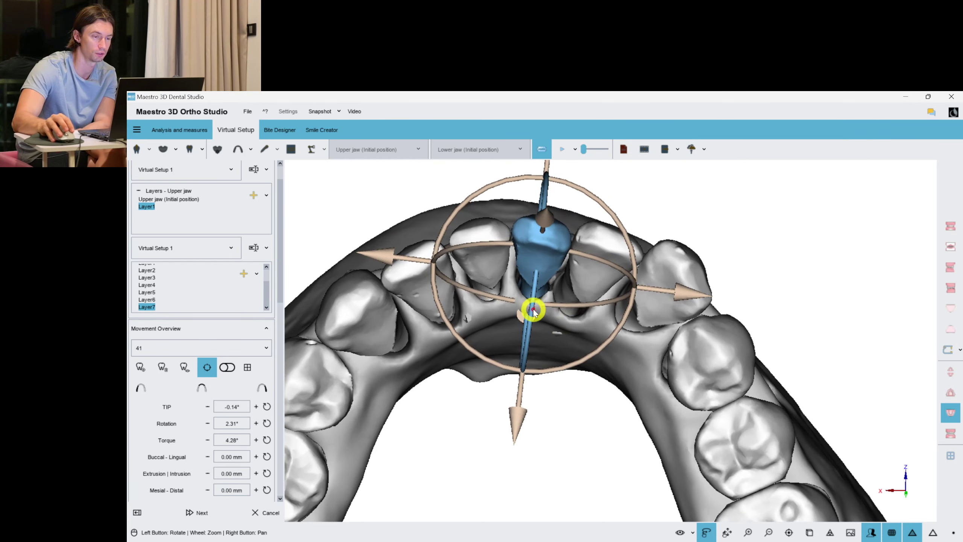
Readjust the inclination of canine 43 and add a new lower-jaw layer after Layer7
left_click(598, 260)
left_click(610, 288)
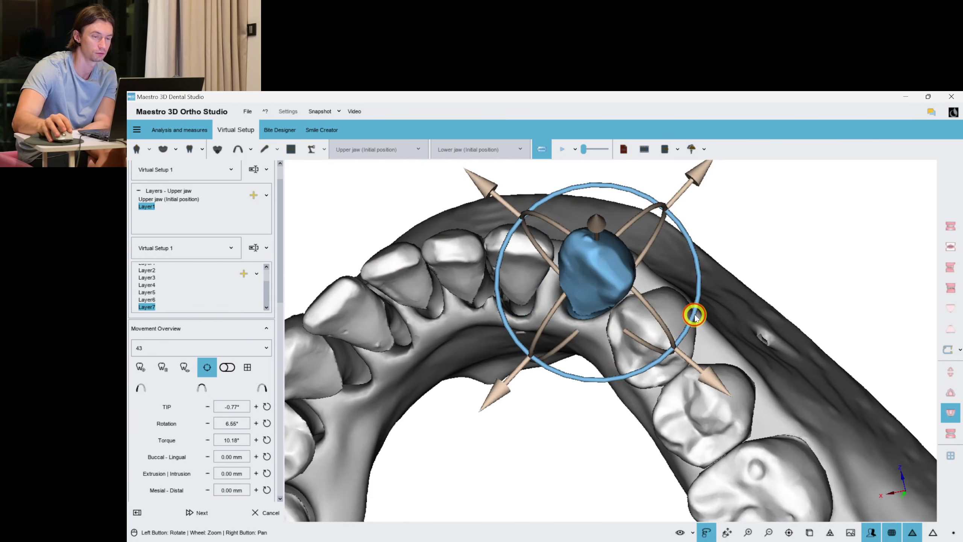
left_click_drag(692, 316, 548, 329)
right_click(753, 309)
left_click_drag(701, 309, 338, 295)
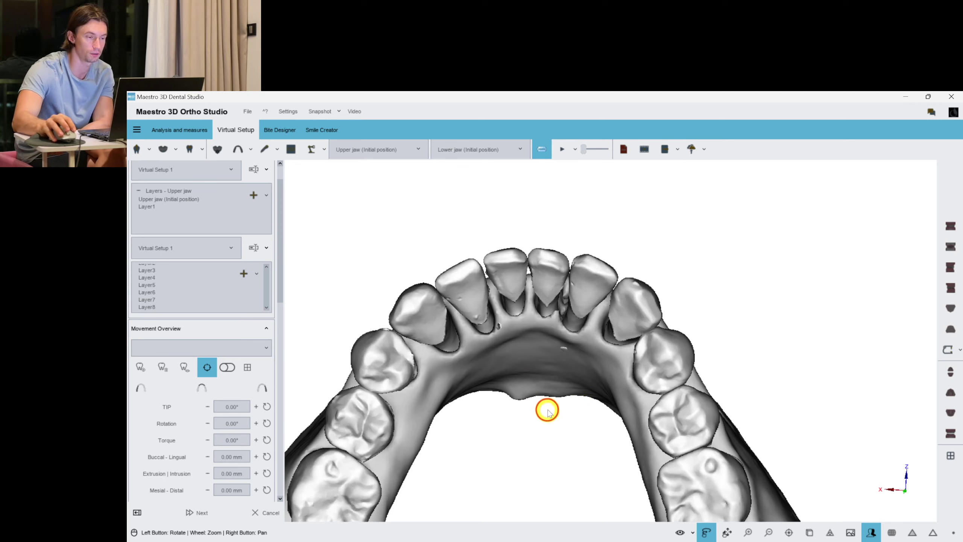
Readjust first premolar 34 in Layer8 and set canine 33 to about 0.87° tip, 11.14° rotation and 12.41° torque
scroll(468, 400, "up", 3)
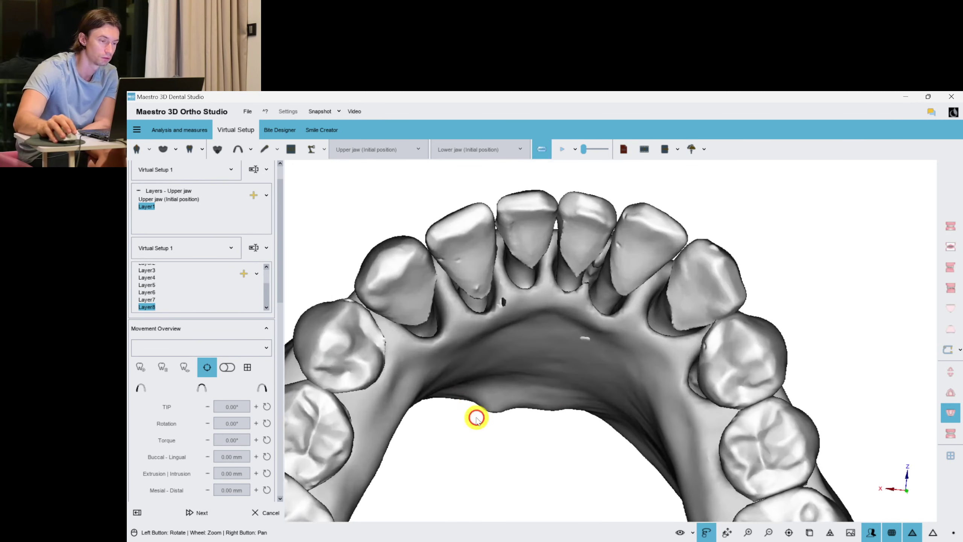
left_click_drag(476, 418, 366, 355)
left_click(419, 366)
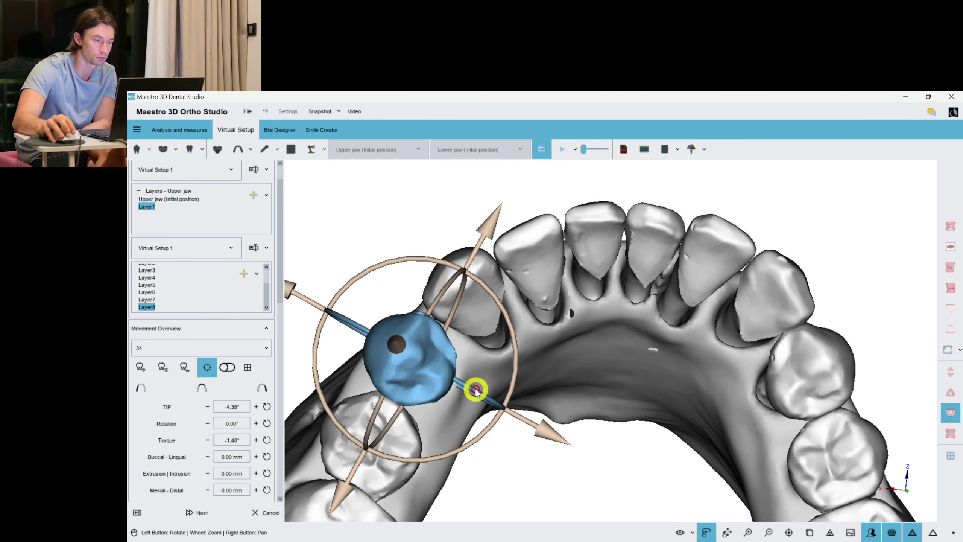
left_click(478, 332)
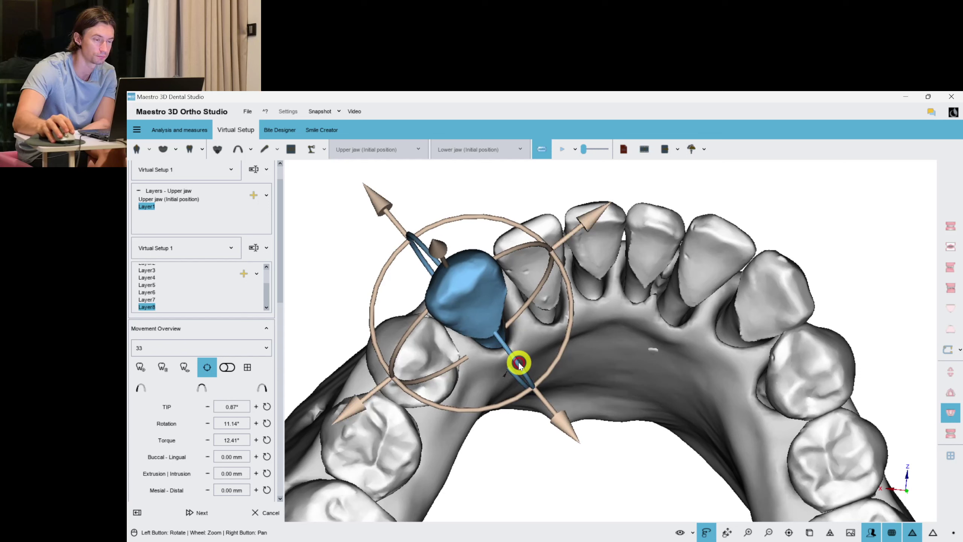
Readjust lateral incisor 32 and set central incisor 31 to about -1.16° tip and 4.20° torque
left_click(549, 320)
left_click_drag(561, 331, 616, 300)
left_click(641, 316)
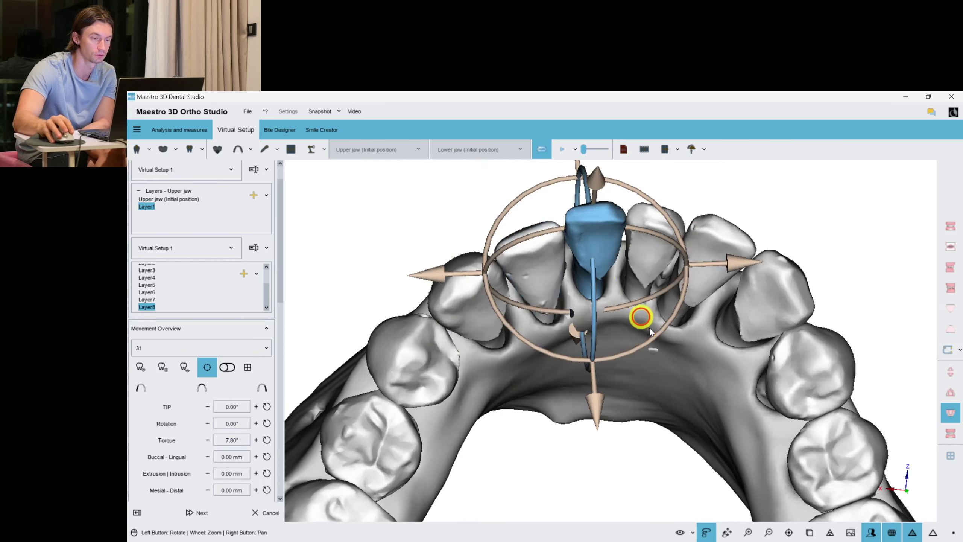
left_click_drag(672, 401, 640, 286)
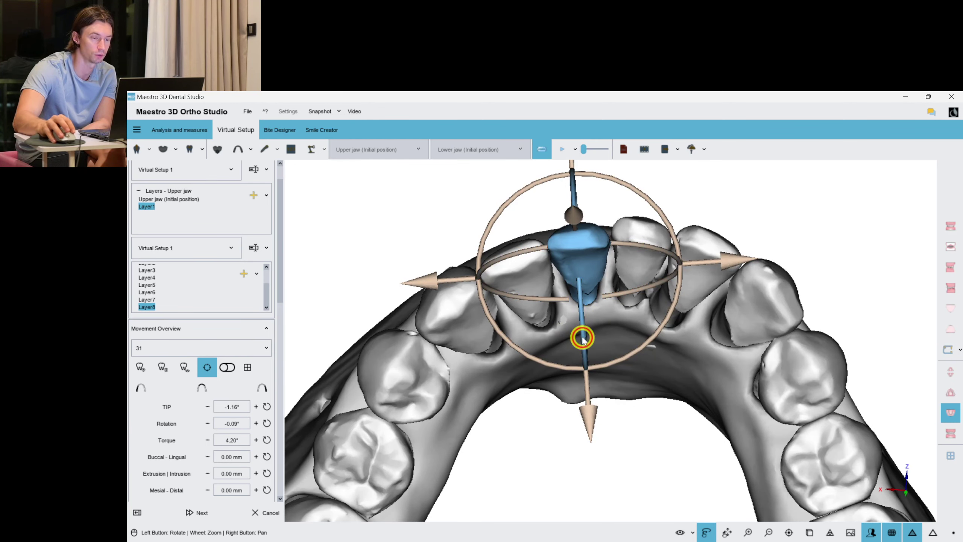
Set central incisor 41 to about 6.08° rotation and -0.20° torque, and lateral incisor 42 to about 7.75° torque
left_click(630, 272)
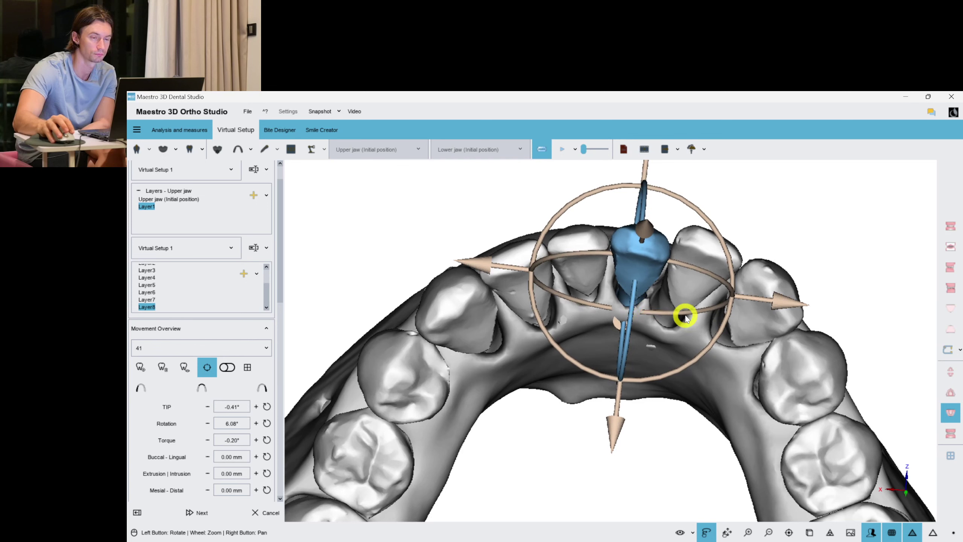
left_click(700, 271)
left_click_drag(853, 240, 793, 254)
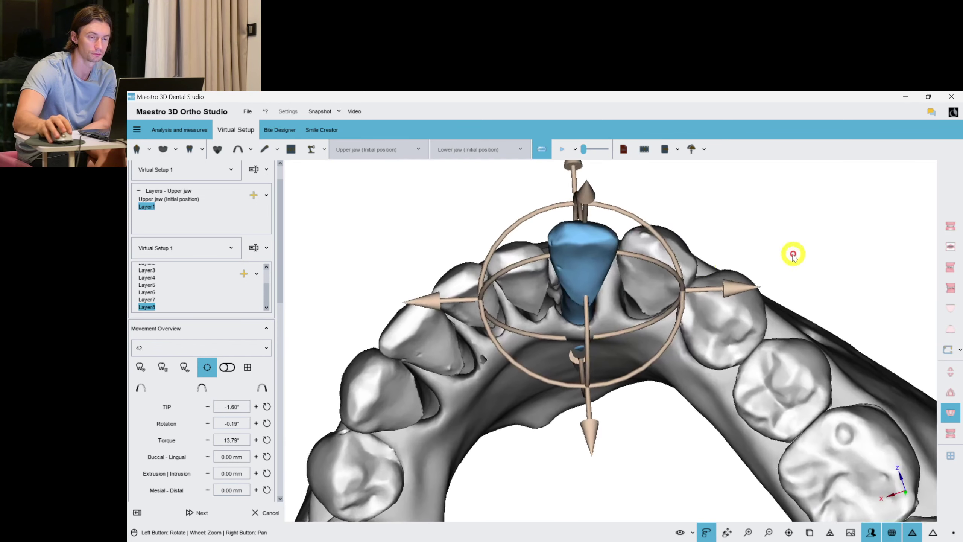
left_click_drag(581, 314, 652, 320)
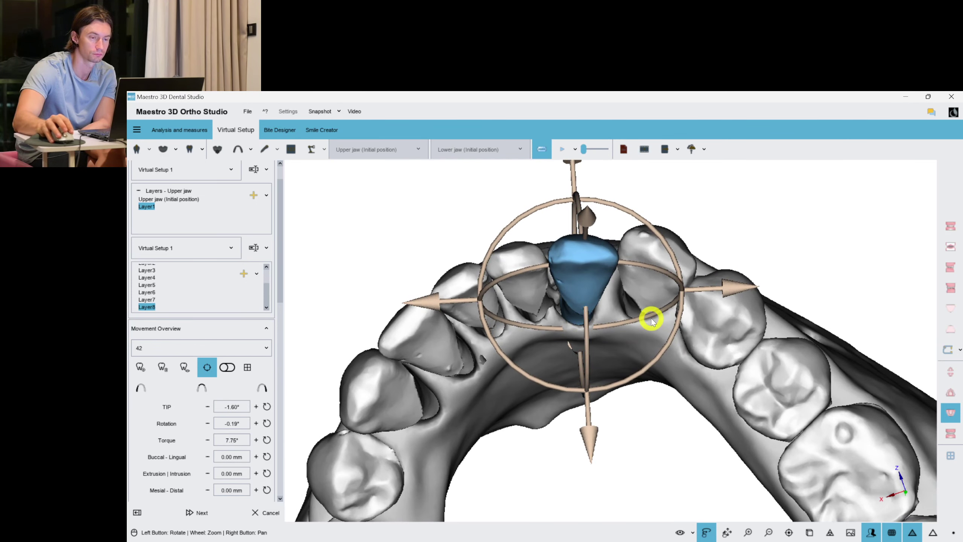
Readjust canine 43 to 0.00° tip and about 14.47° rotation, reduce its torque, and return to the front view
left_click(651, 275)
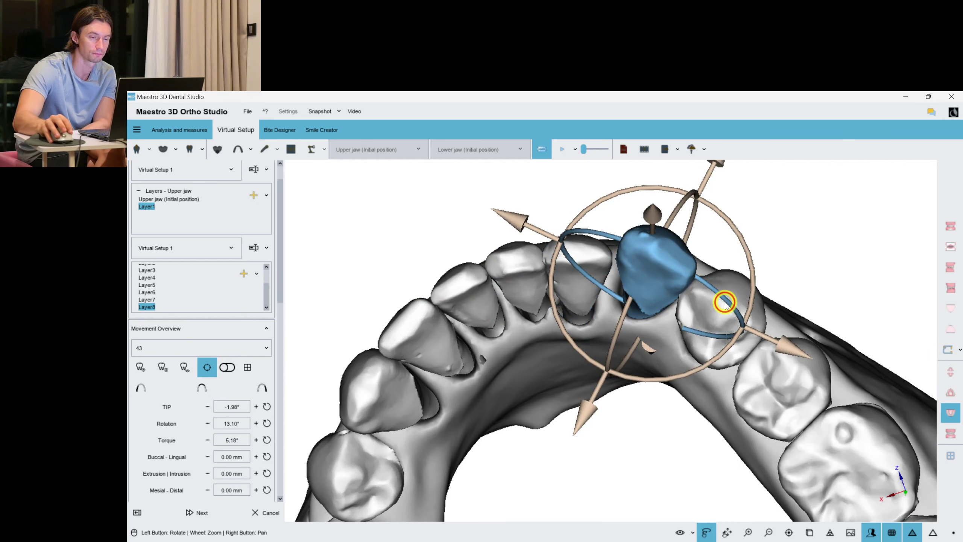
left_click_drag(725, 303, 716, 302)
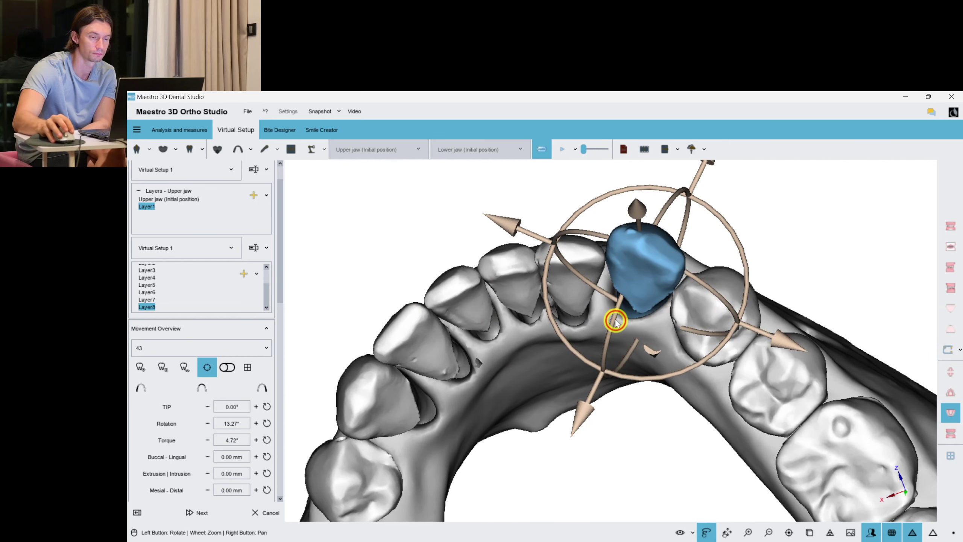
left_click_drag(616, 322, 608, 331)
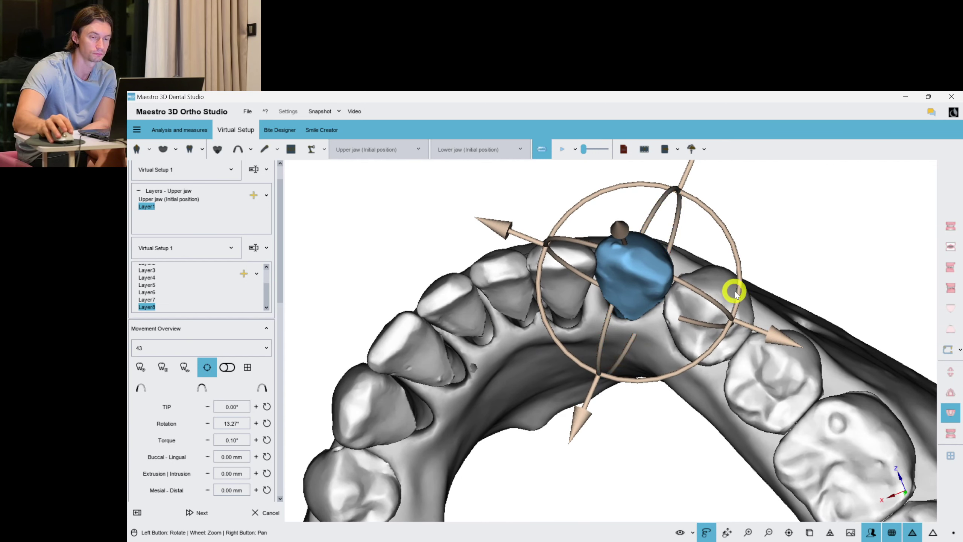
left_click_drag(735, 291, 733, 292)
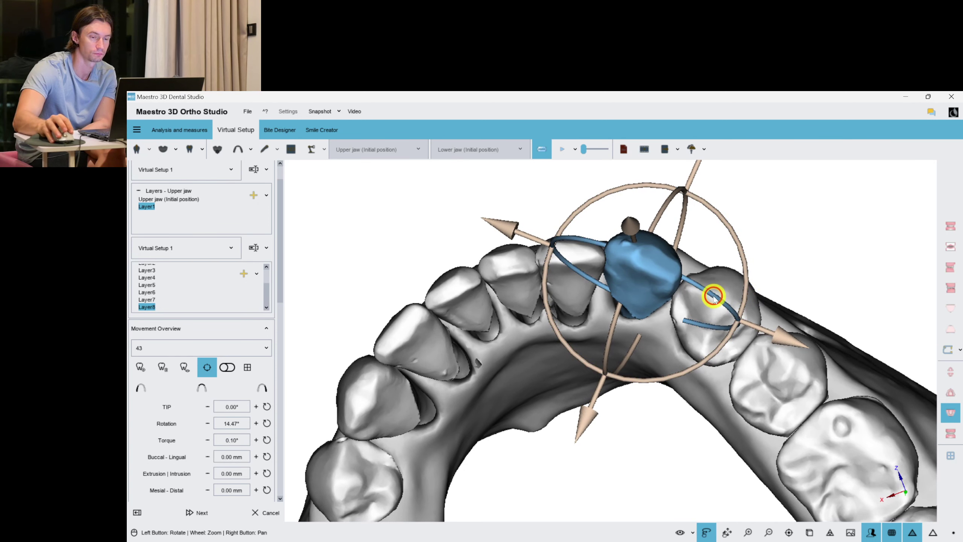
left_click_drag(615, 325, 613, 327)
right_click(794, 231)
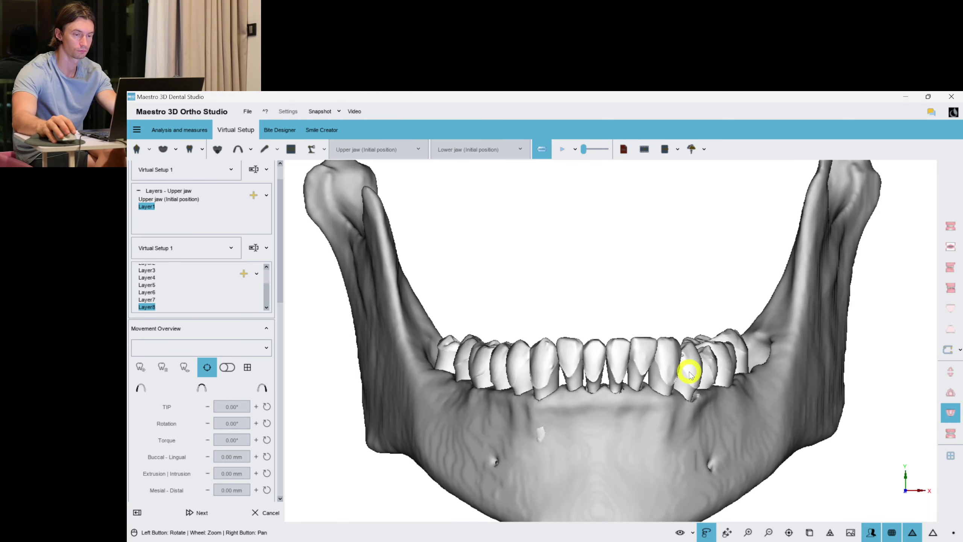
Check the bite with both jaws shown, isolate the upper jaw, hide its gingiva and make the bone opaque
left_click(954, 435)
left_click_drag(716, 365, 593, 383)
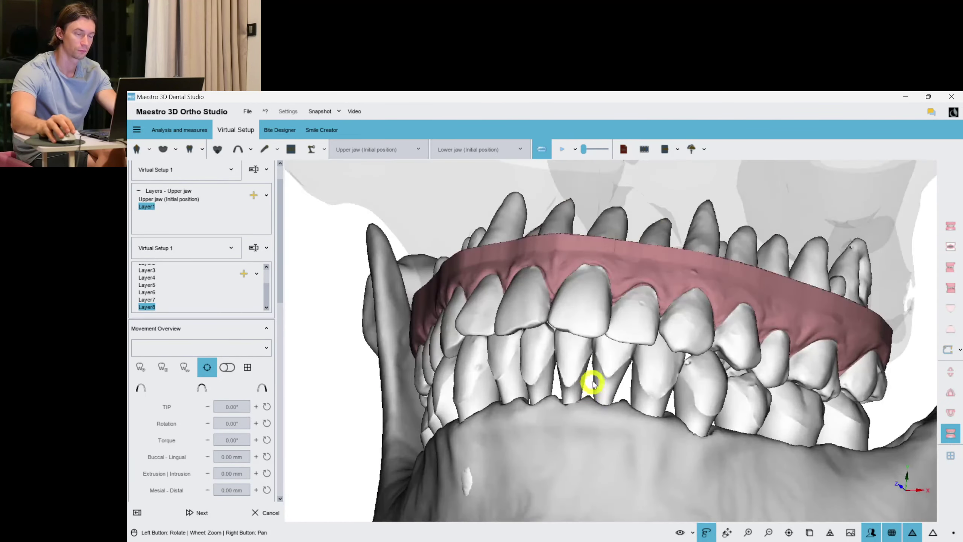
left_click_drag(607, 322, 886, 391)
left_click(948, 395)
left_click_drag(604, 344, 624, 313)
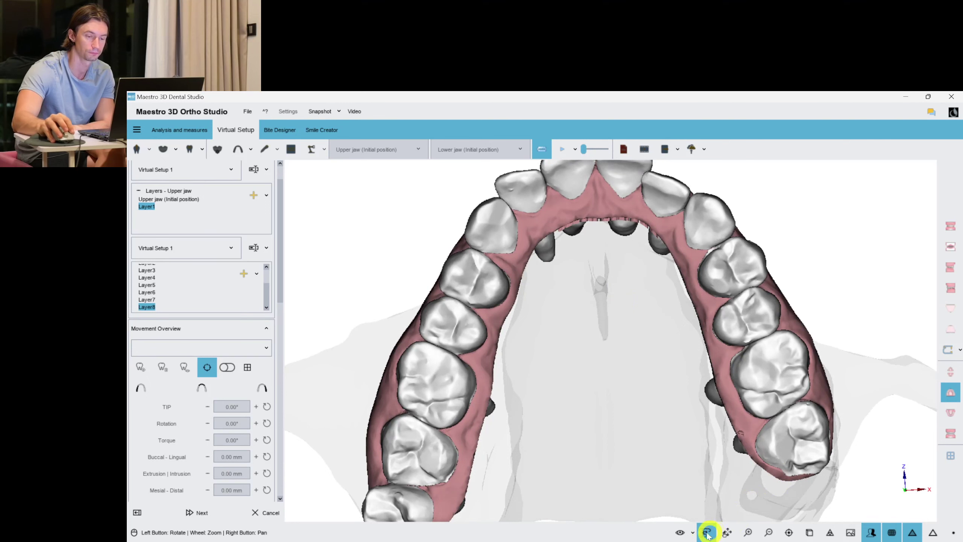
left_click(682, 441)
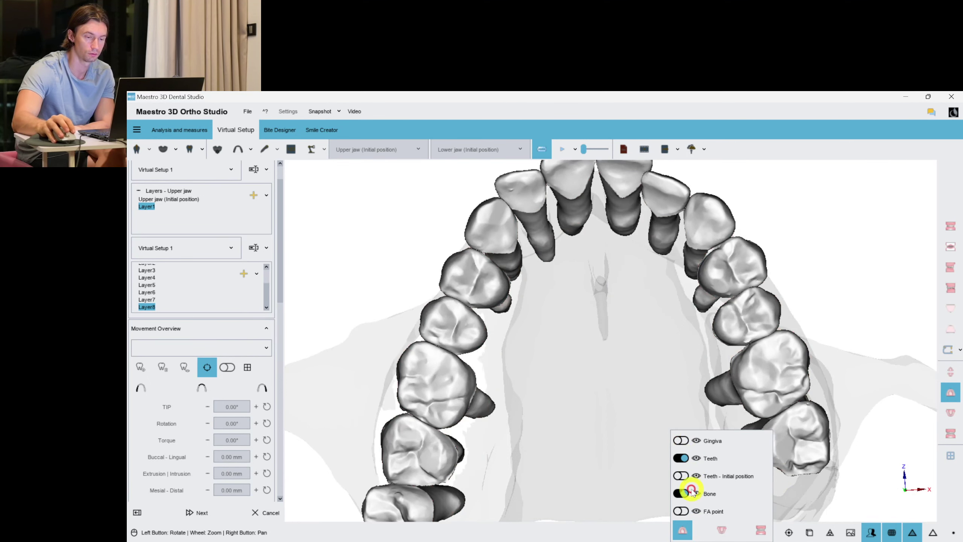
left_click_drag(719, 493, 783, 494)
right_click_drag(589, 353, 534, 345)
left_click_drag(534, 345, 707, 341)
Examine both jaws in occlusion from the front and side, and the upper arch around second premolar 25 from the occlusal view
left_click(949, 436)
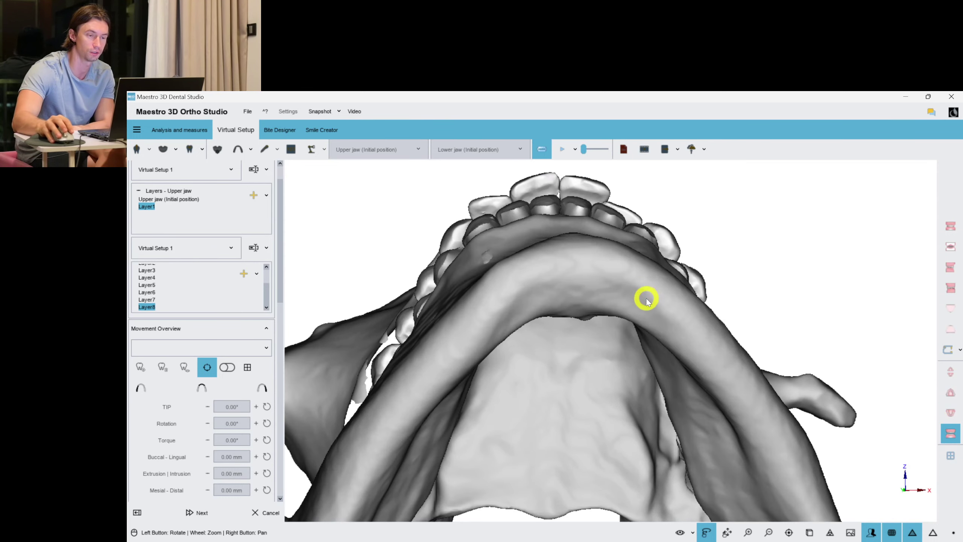
left_click_drag(644, 297, 563, 321)
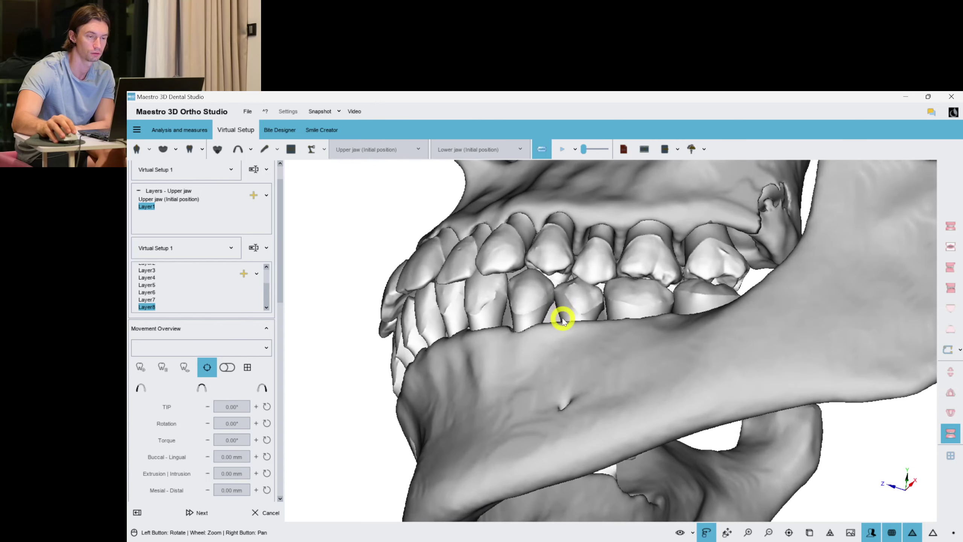
left_click_drag(487, 324, 613, 310)
right_click_drag(602, 326, 555, 288)
left_click_drag(555, 288, 552, 283)
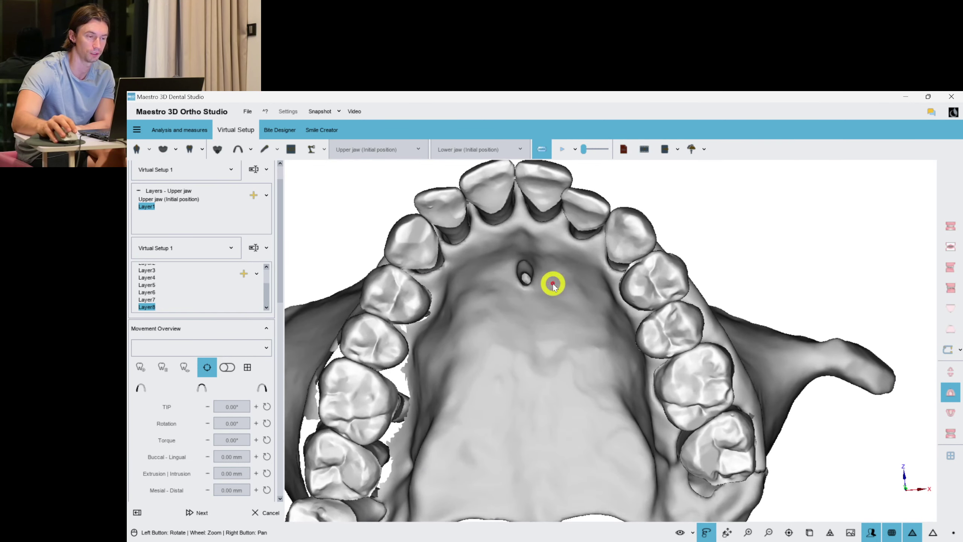
scroll(552, 283, "up", 3)
right_click_drag(637, 321, 597, 281)
left_click(672, 309)
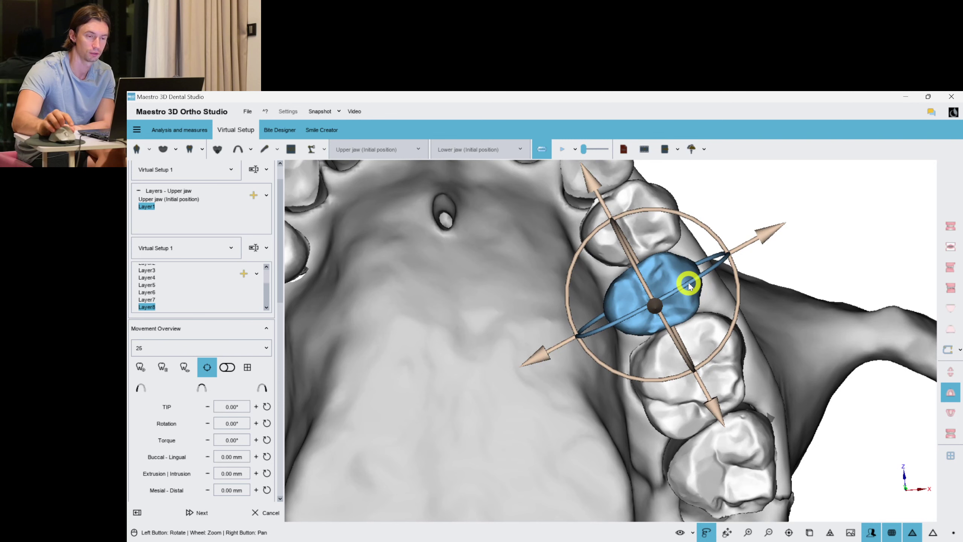
right_click_drag(687, 285, 663, 302)
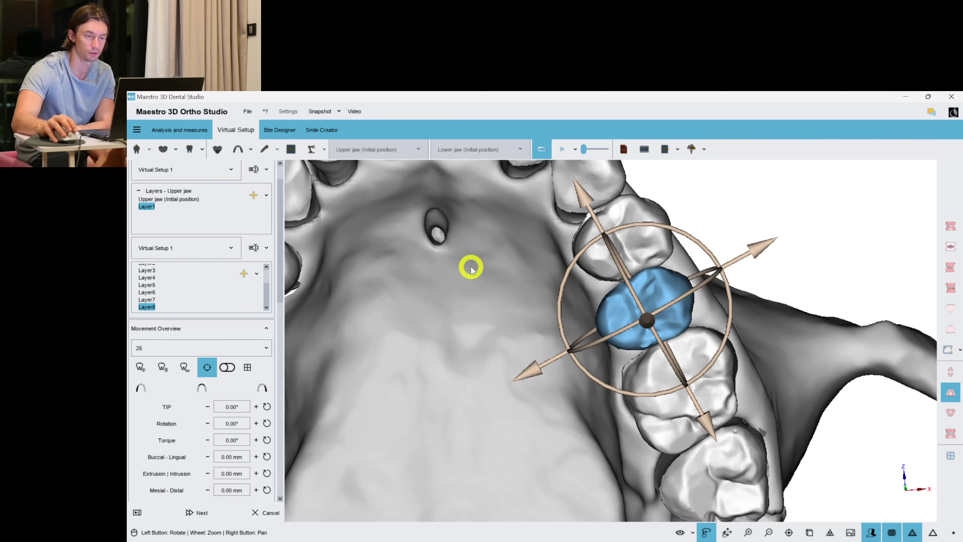
scroll(471, 267, "down", 3)
right_click_drag(456, 313, 463, 273)
left_click_drag(462, 273, 469, 252)
Tip upper second molar 27 to about -1.07°
left_click(639, 382)
scroll(473, 257, "up", 2)
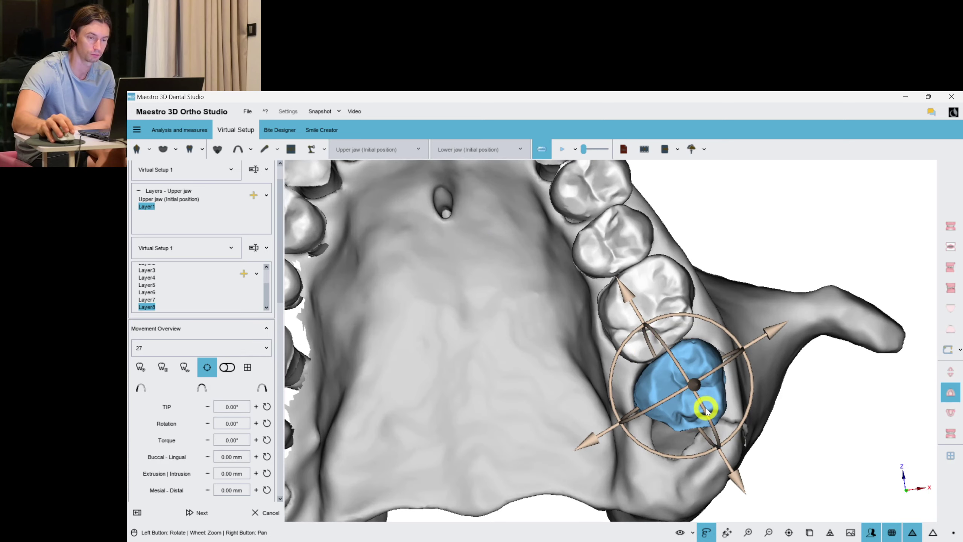
left_click_drag(706, 413, 708, 414)
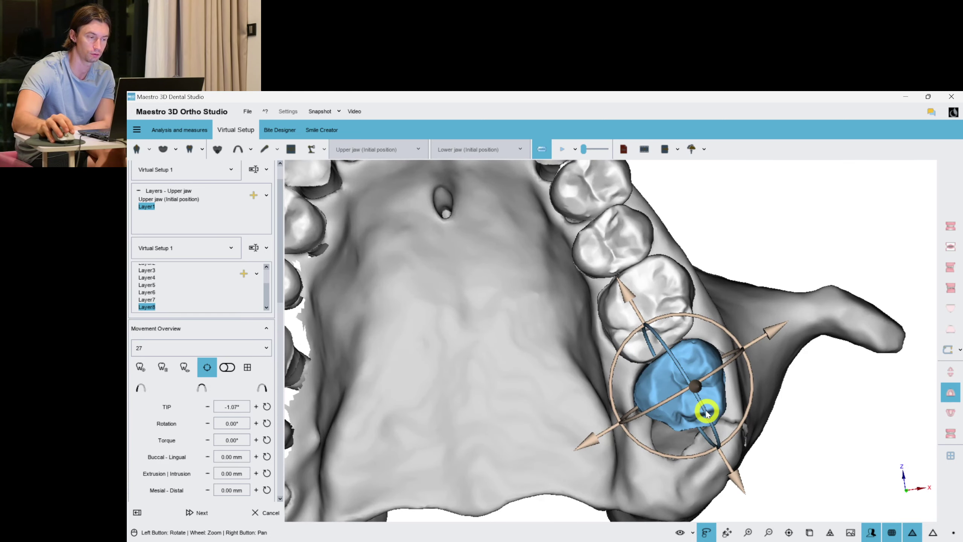
left_click_drag(379, 296, 394, 344)
Review upper teeth 26 and 23 and their neighbours from the buccal side, and save the virtual setup on leaving it
left_click(601, 355)
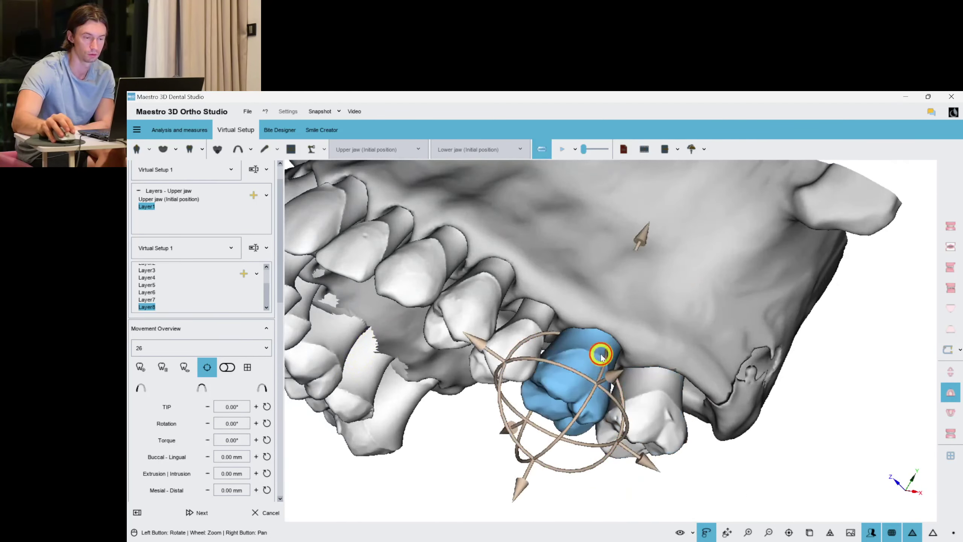
left_click(518, 355)
right_click_drag(561, 324, 677, 326)
left_click(533, 287)
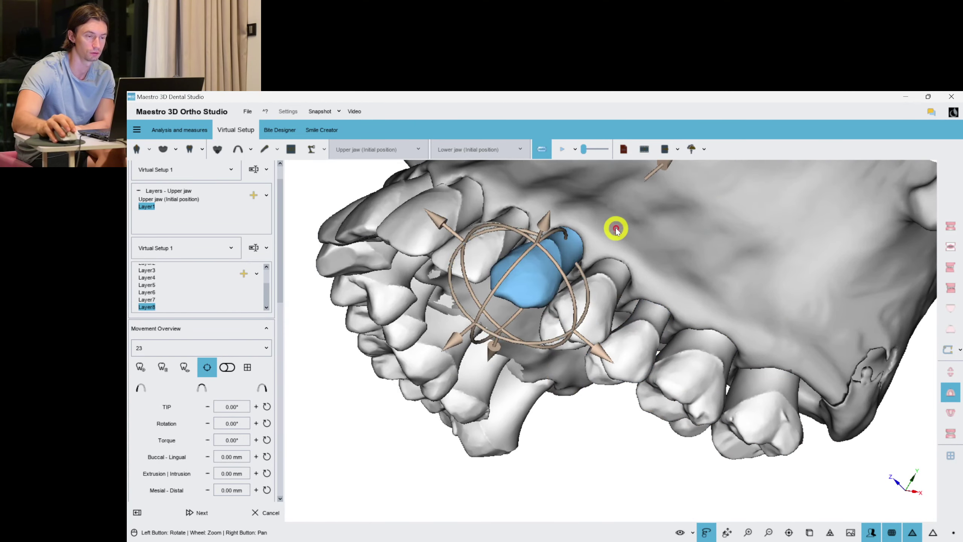
scroll(625, 234, "down", 3)
left_click(511, 243)
left_click_drag(442, 219, 417, 379)
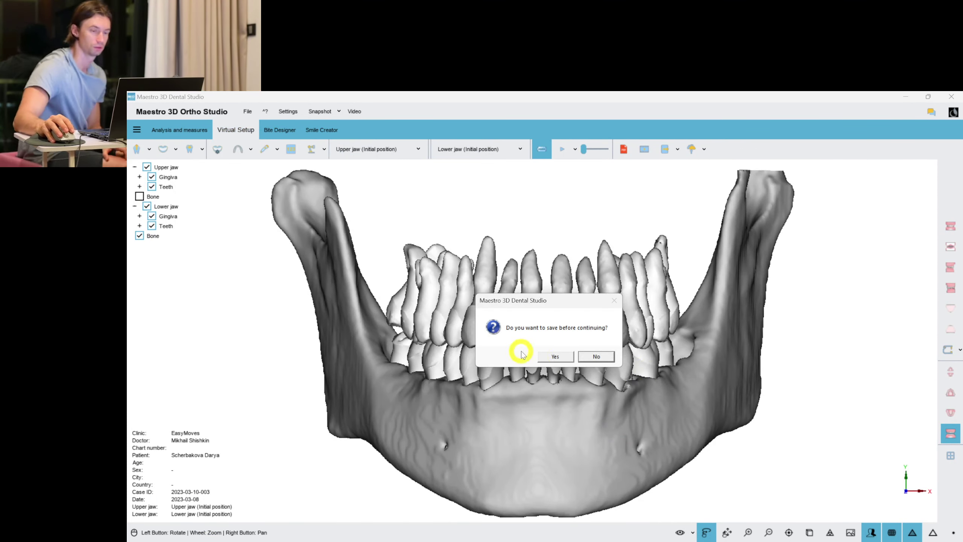
left_click(556, 357)
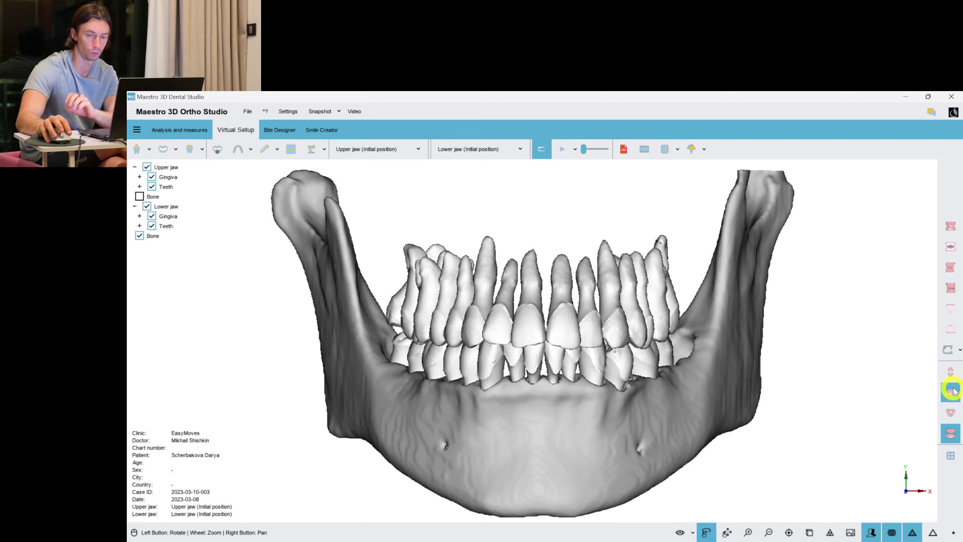
Open the local origin editing, switch the rotation center of upper central incisor 11 to Root, and save the change
left_click(136, 149)
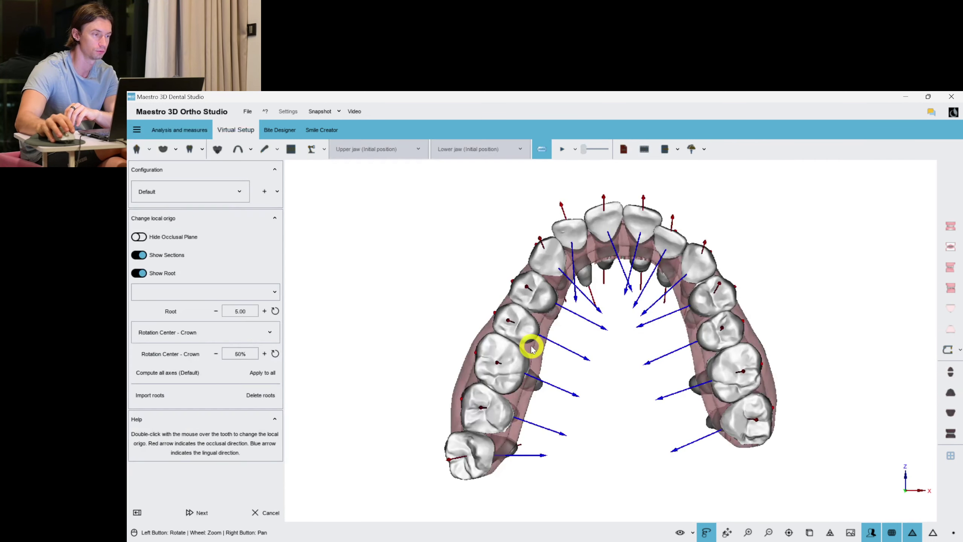
double_click(597, 227)
scroll(609, 318, "up", 3)
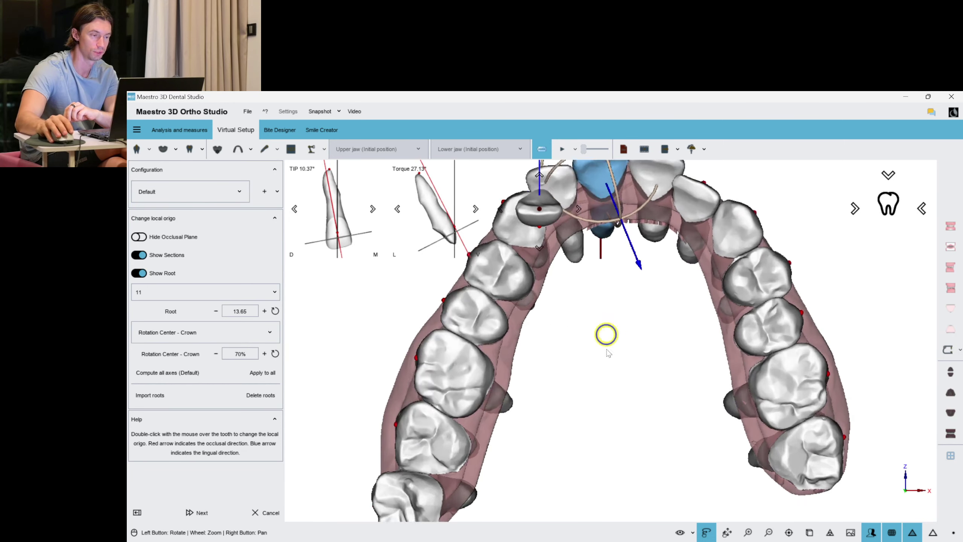
left_click(226, 333)
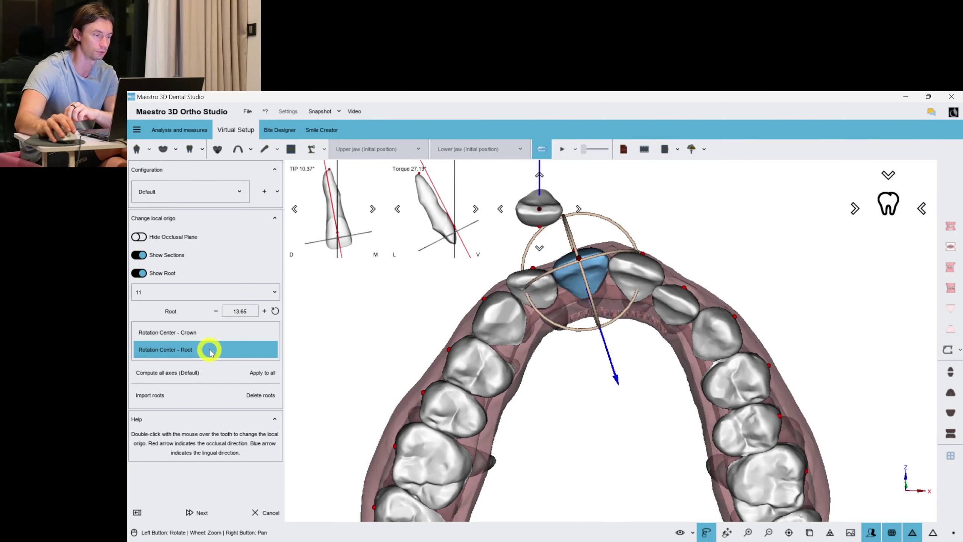
left_click(211, 349)
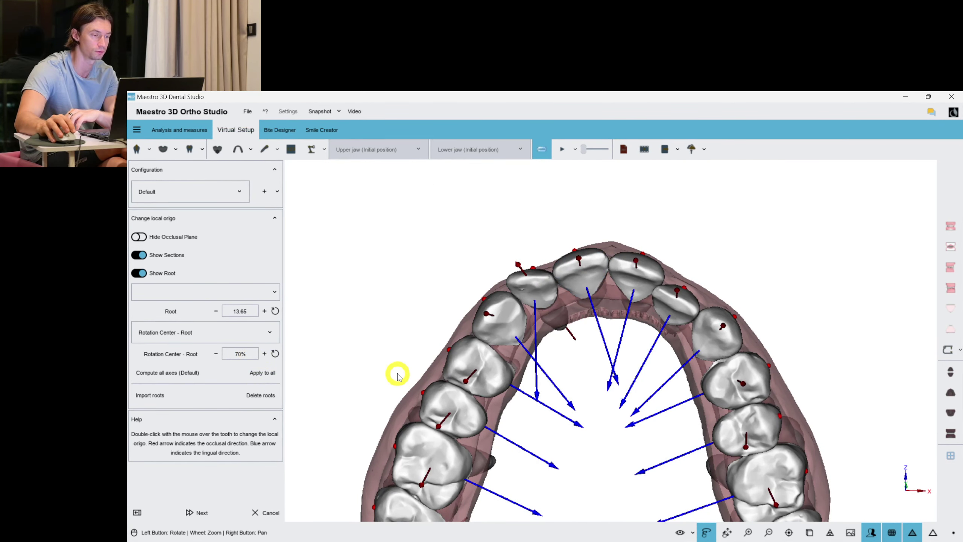
left_click_drag(398, 376, 613, 366)
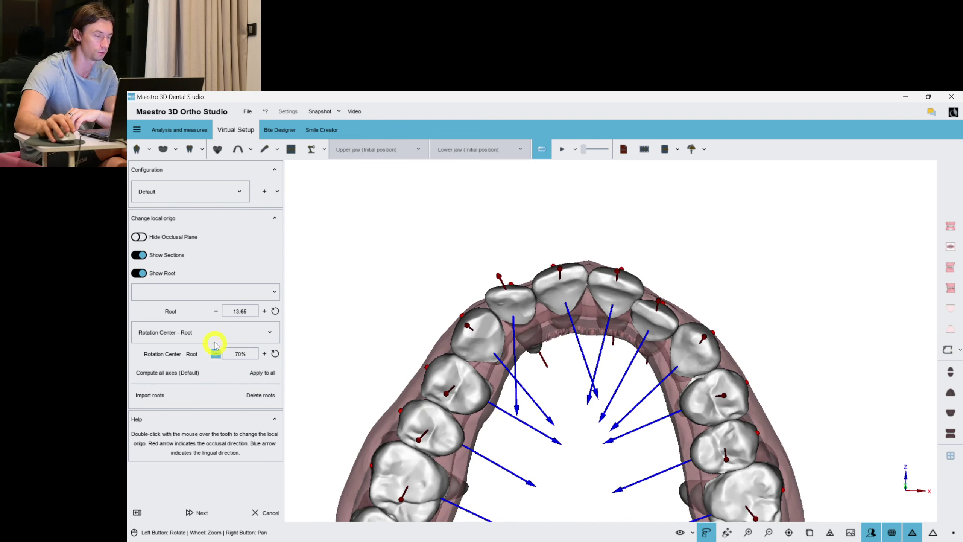
left_click(193, 515)
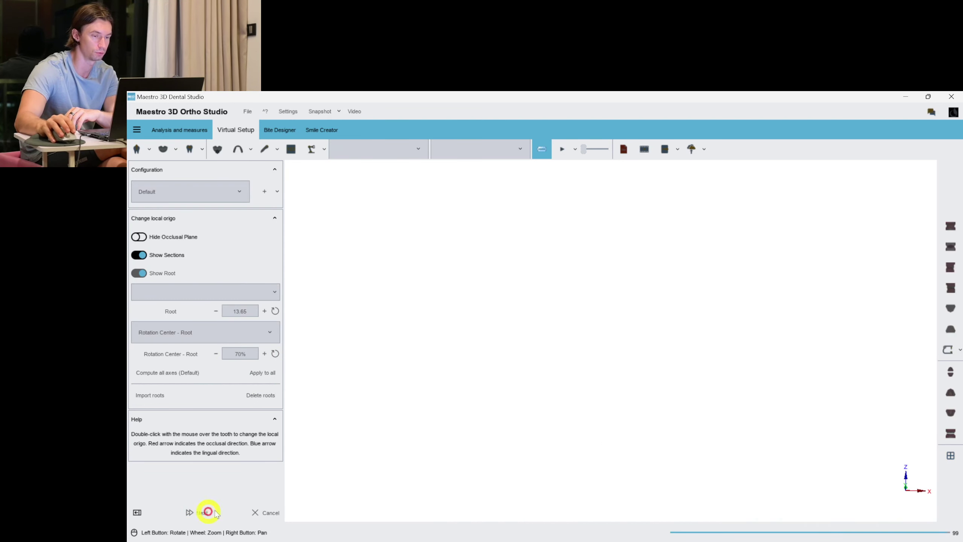
left_click(556, 355)
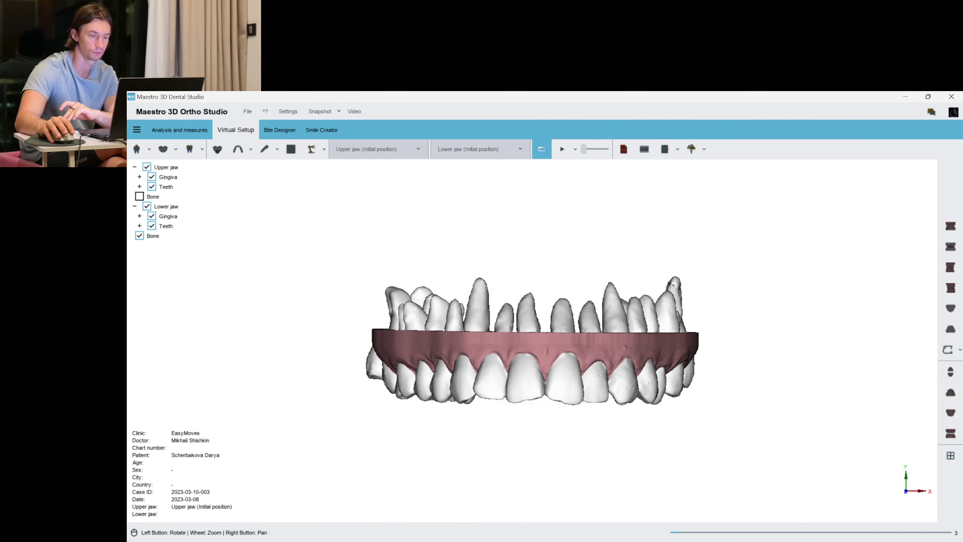
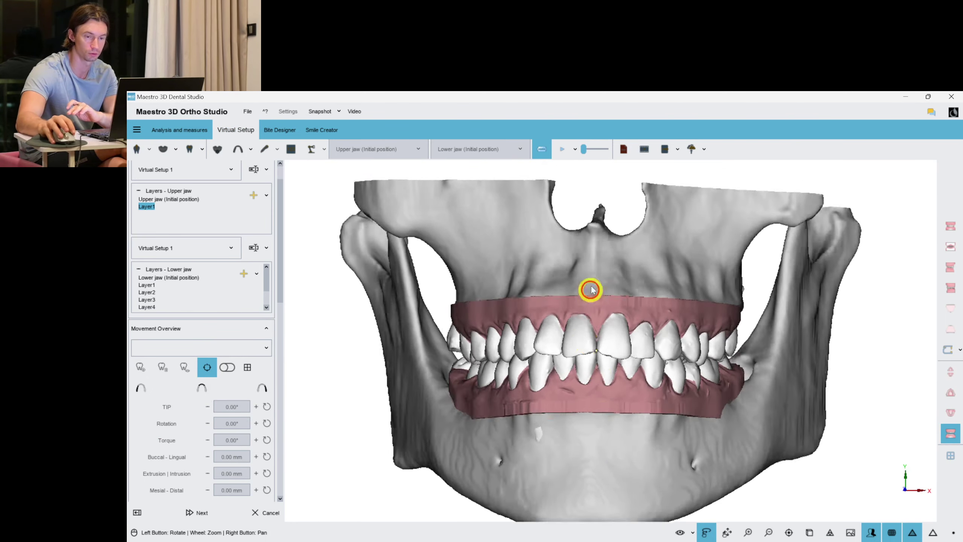
Isolate the upper jaw in the virtual setup and reset the tip of second molar 27
left_click(951, 393)
scroll(597, 327, "up", 5)
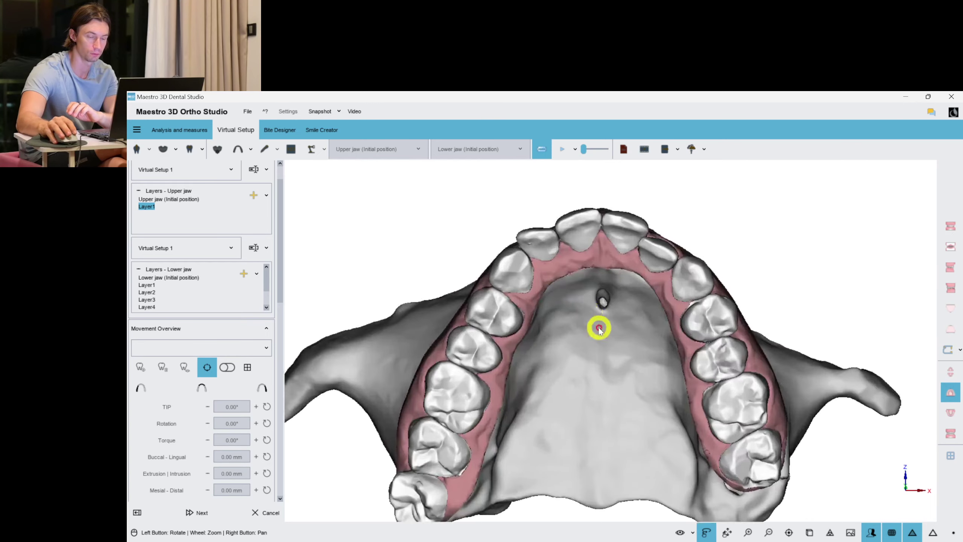
left_click(822, 426)
right_click_drag(510, 406, 490, 405)
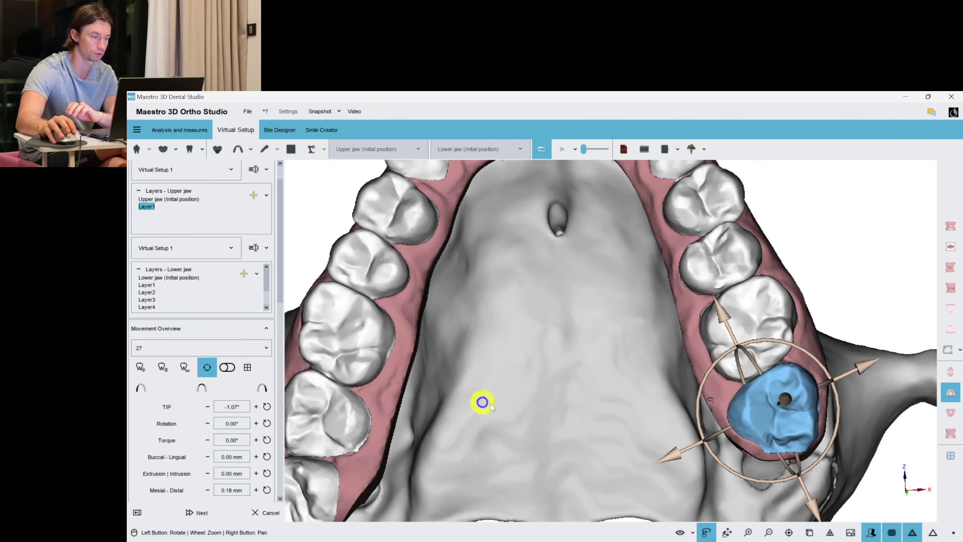
left_click(267, 406)
Clear the mesial-distal shift of upper second molar 27 and set its tip to about -3.61°
scroll(597, 295, "down", 3)
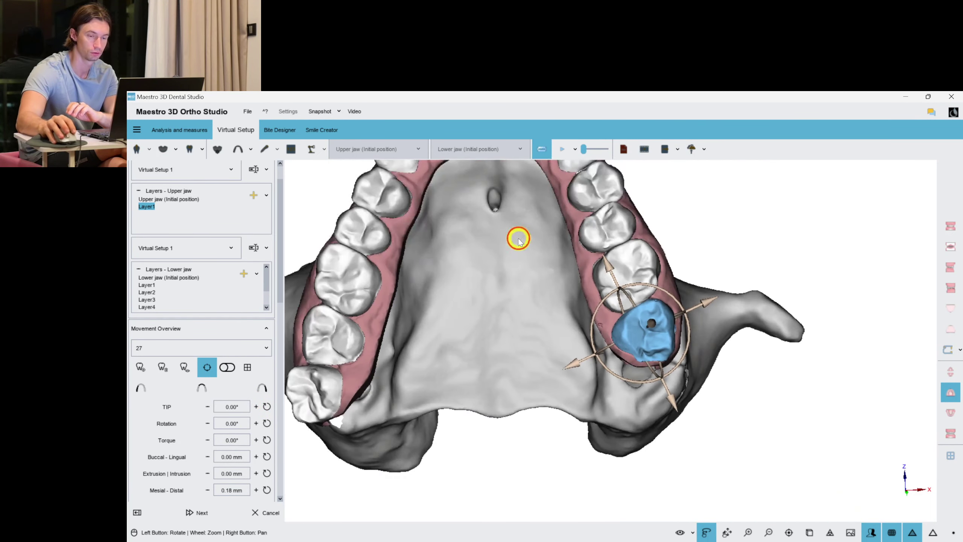
scroll(516, 237, "up", 3)
left_click_drag(738, 424, 741, 425)
left_click(268, 498)
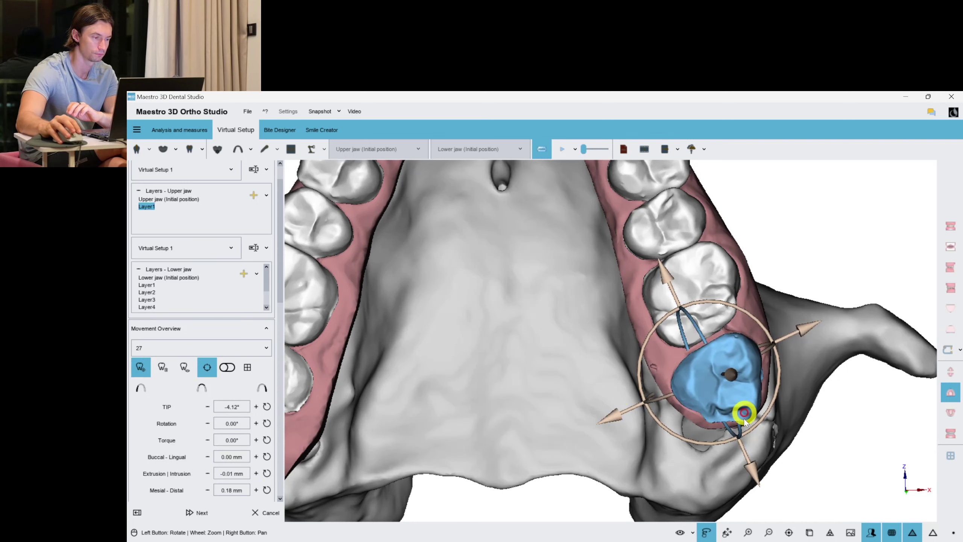
key("ctrl+z")
left_click_drag(739, 422, 742, 428)
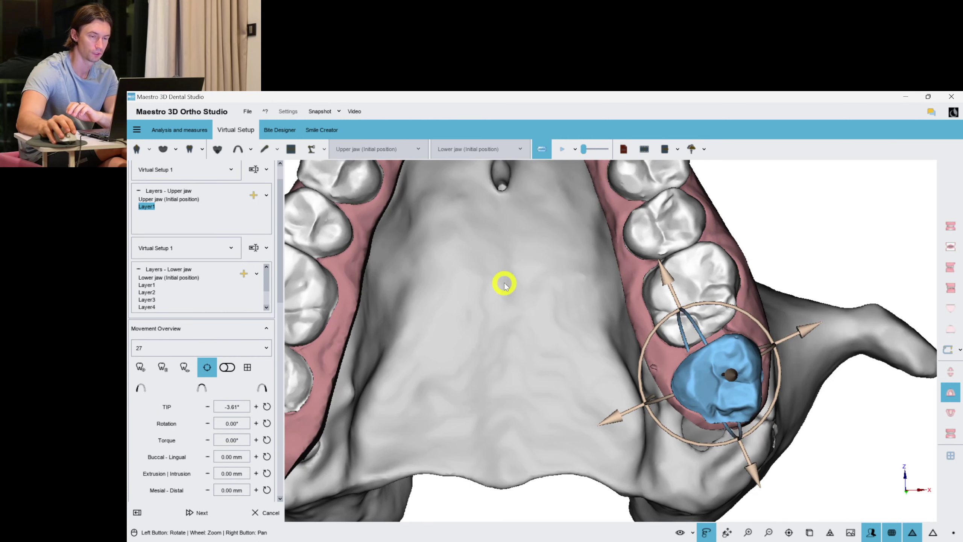
scroll(504, 282, "down", 3)
left_click_drag(506, 313, 508, 310)
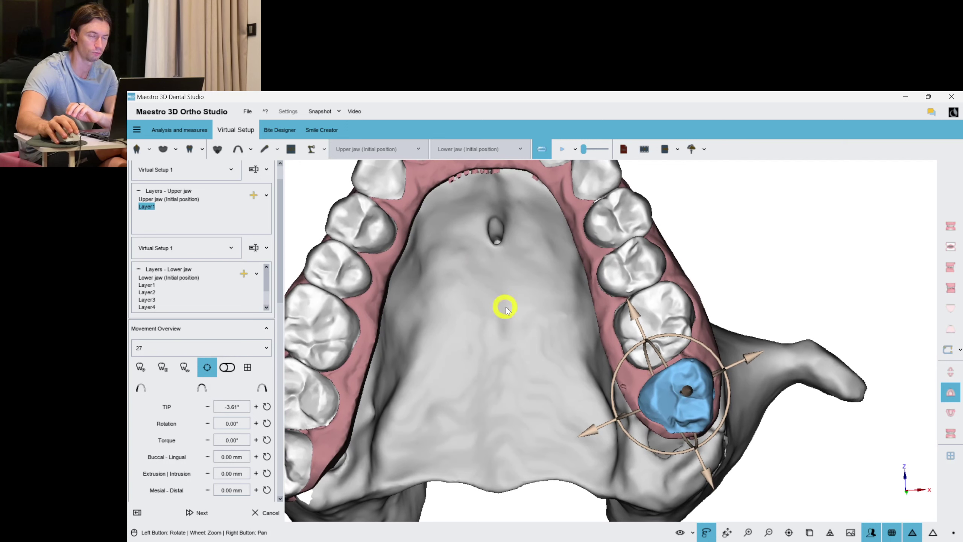
left_click_drag(527, 377, 524, 363)
scroll(554, 382, "up", 3)
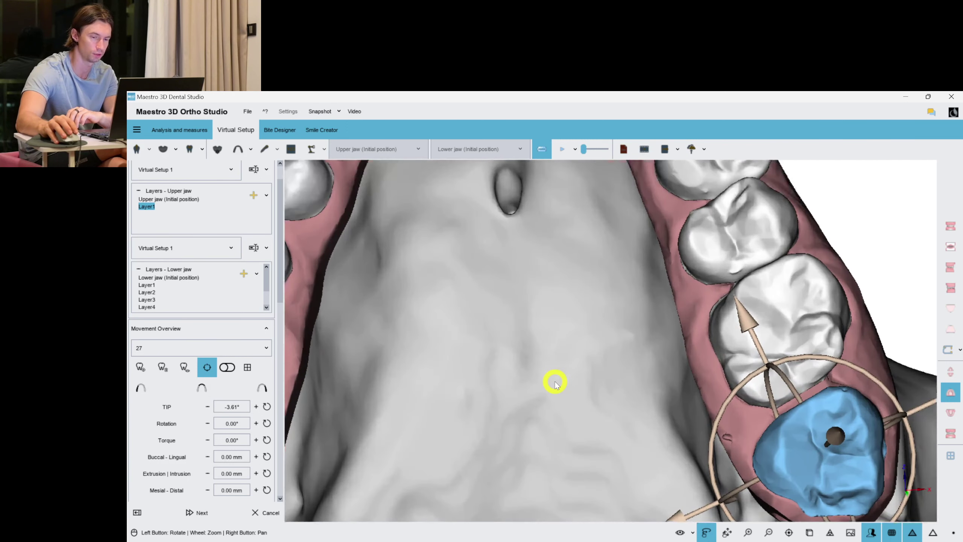
scroll(555, 383, "down", 2)
scroll(555, 385, "down", 5)
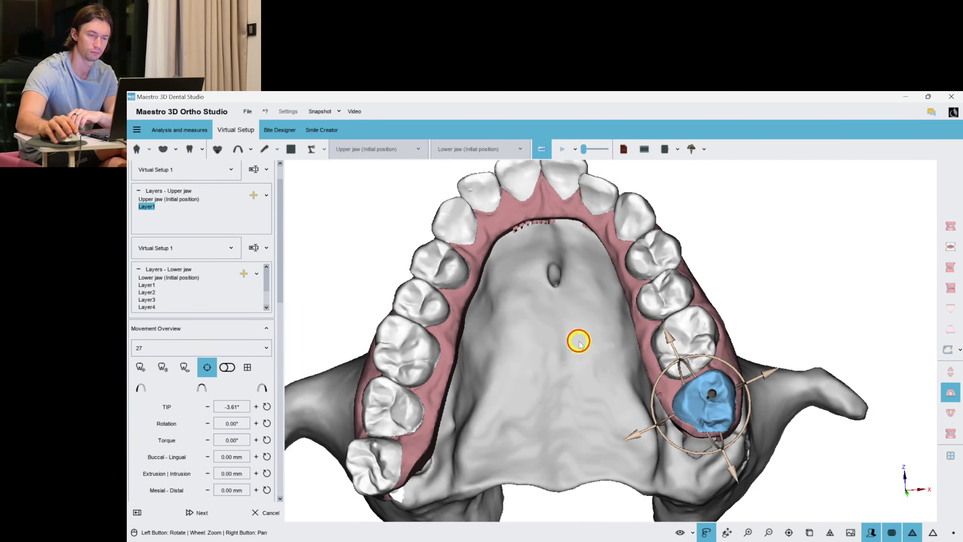
Set the torque of upper central incisor 21 to about 5.65°, and rotate incisor 11 about 5° with torque about 3.55°
left_click_drag(549, 360, 533, 340)
scroll(557, 350, "up", 2)
left_click(544, 262)
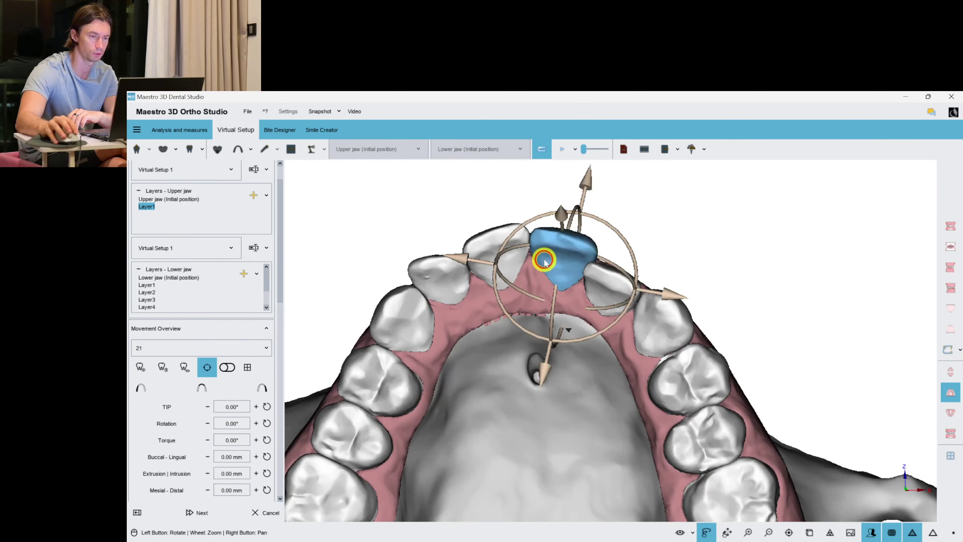
mouse_move(553, 302)
left_mouse_down()
mouse_move(556, 289)
mouse_move(557, 297)
left_mouse_up()
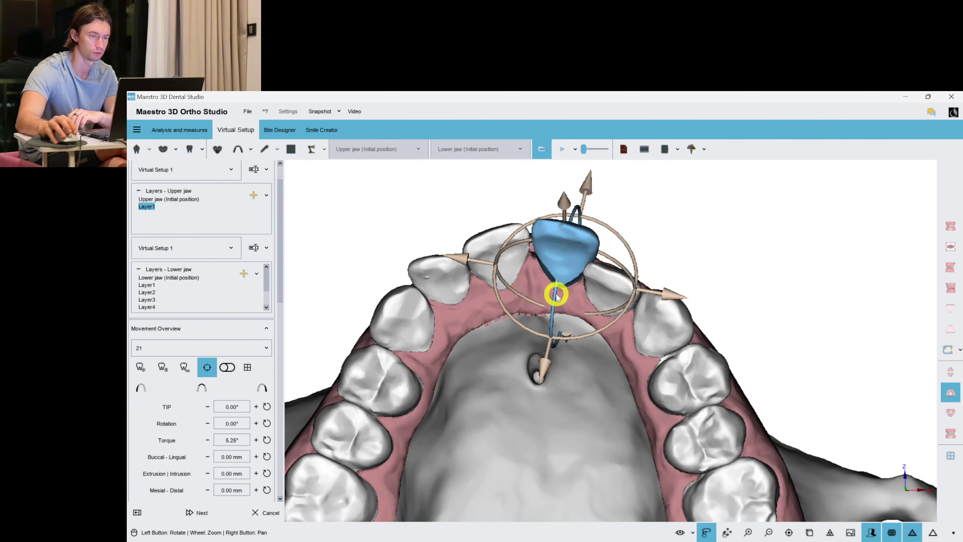
left_click(513, 252)
left_click_drag(565, 316, 546, 319)
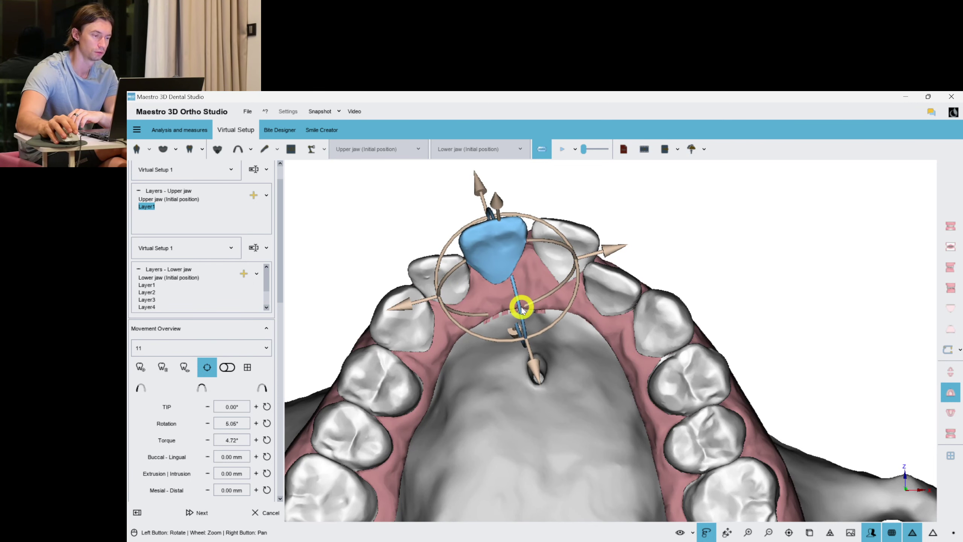
left_click_drag(521, 306, 522, 308)
Reduce the torque of upper central incisor 21 to about 3.31° and the rotation of incisor 11 to about 3.53°
right_click_drag(611, 407, 535, 274)
left_click(671, 453)
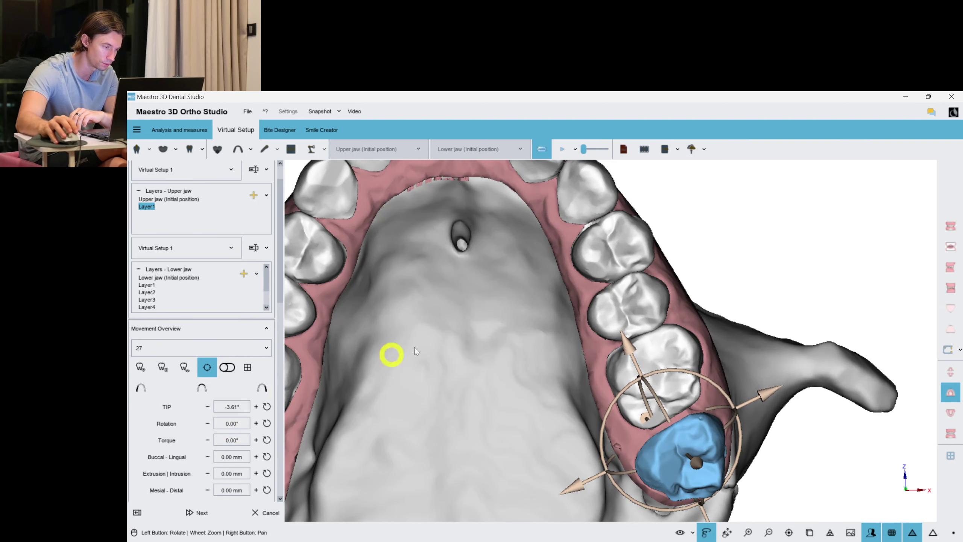
right_click_drag(444, 290, 472, 396)
left_click(522, 219)
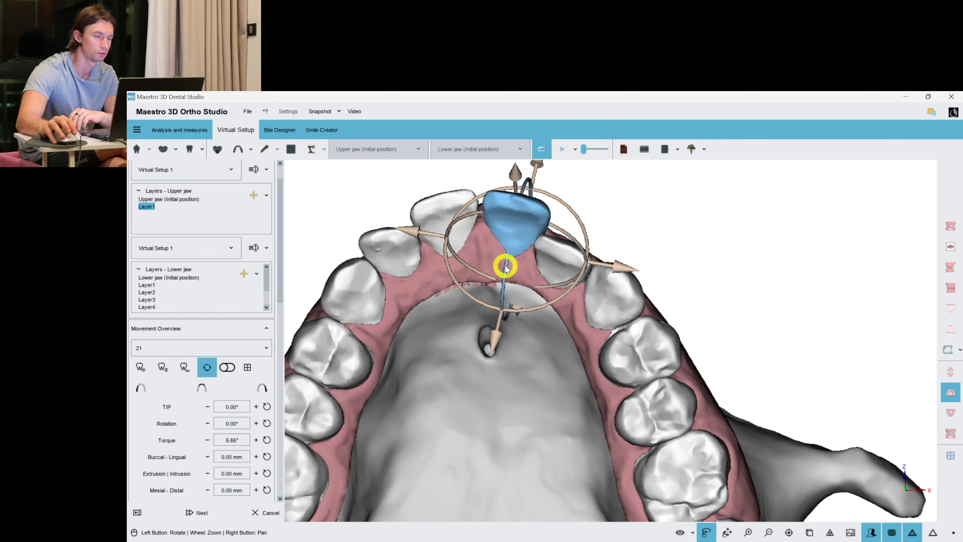
left_click_drag(506, 268, 504, 272)
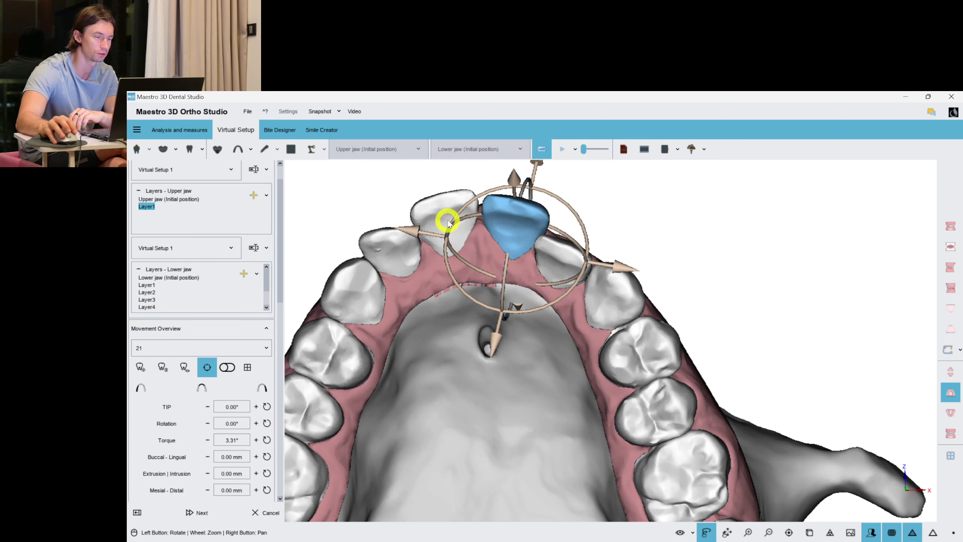
left_click(445, 217)
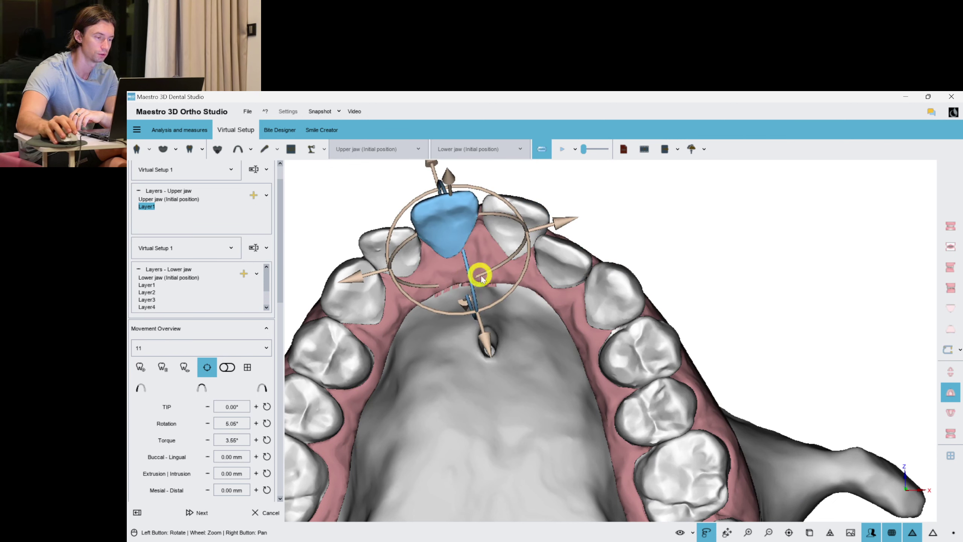
left_click_drag(511, 290, 514, 287)
Set the torque of upper lateral incisor 12 to about 2.93° and its rotation to about -2.74°
left_click(403, 265)
left_click_drag(546, 444, 530, 424)
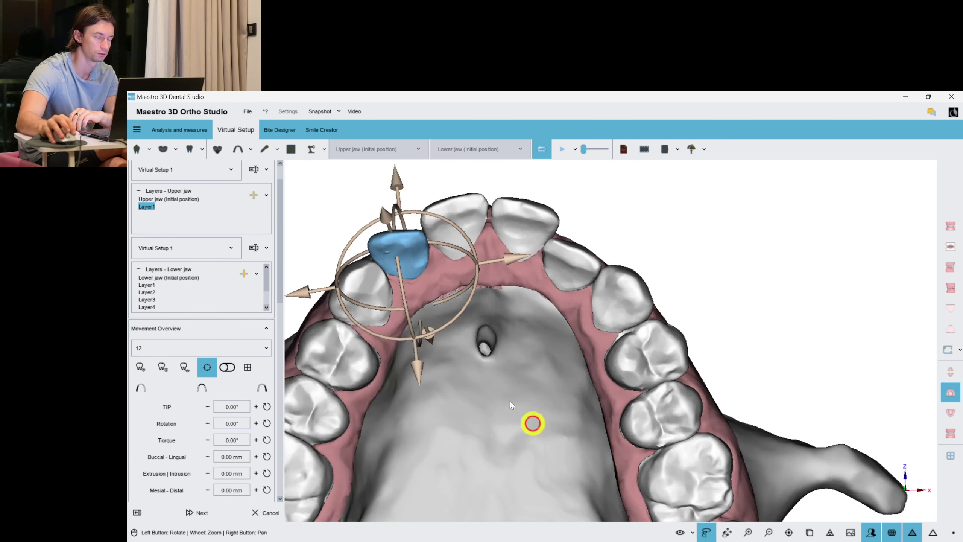
left_click_drag(406, 307, 465, 312)
Set the torque of upper canine 13 to about 3.00° and of first premolar 14 to about 2.39°
left_click(376, 308)
left_click_drag(508, 398, 398, 337)
left_click_drag(446, 367, 420, 344)
left_click(413, 339)
Set the torque of upper first molar 16 to about 3.48°
left_click(355, 384)
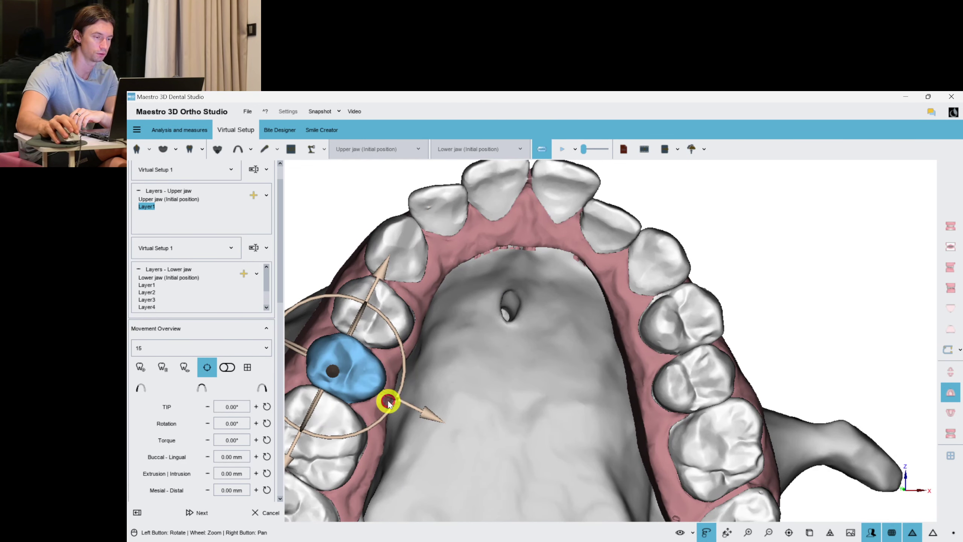
left_click(314, 439)
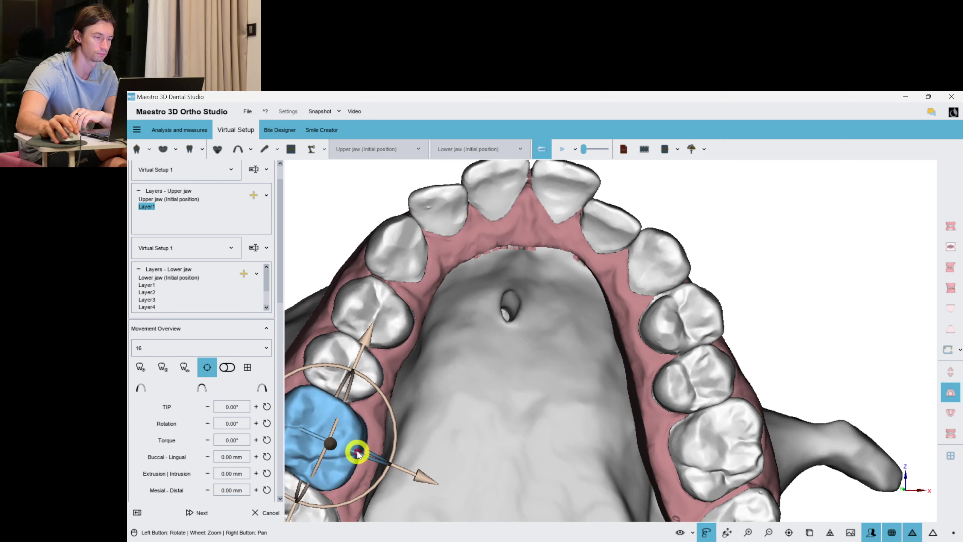
left_click_drag(355, 457, 355, 452)
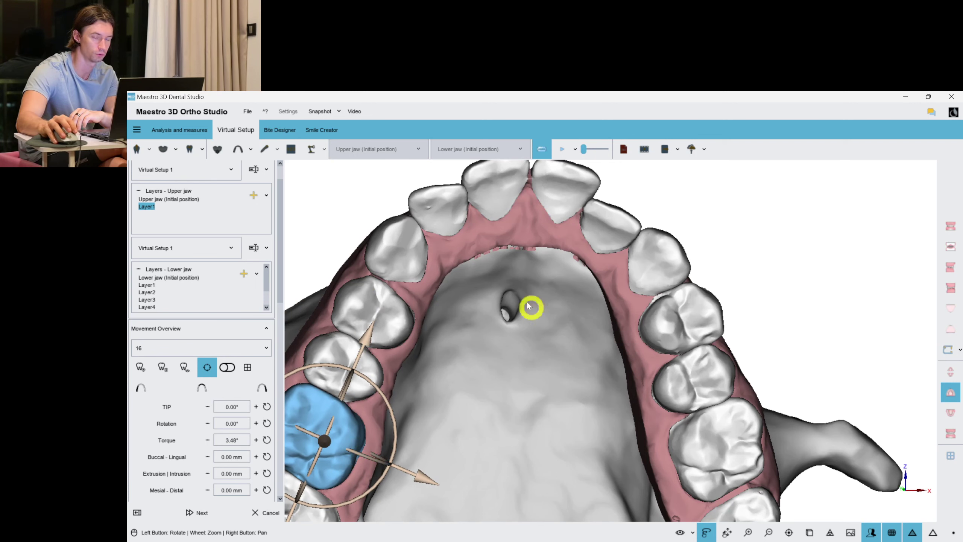
Check upper teeth 26 and 24 on the opposite side and set the torque of canine 23 to about 2.98°
right_click_drag(532, 308, 472, 225)
left_click(687, 455)
right_click_drag(436, 284, 461, 360)
left_click(653, 297)
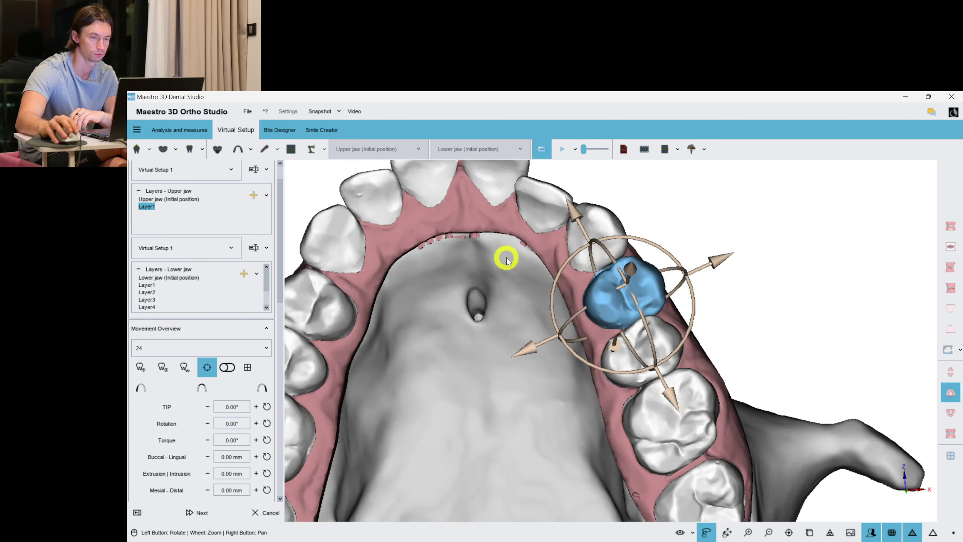
left_click(605, 260)
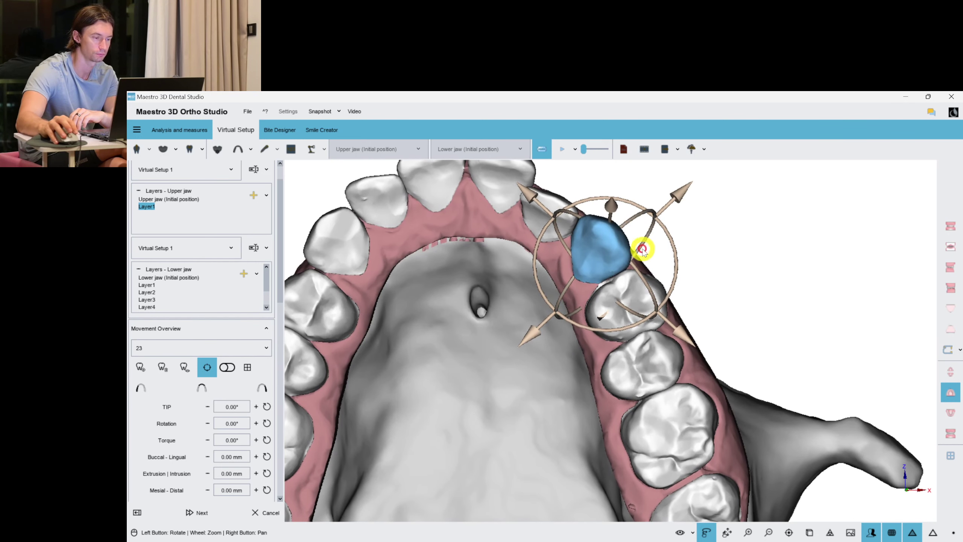
left_click_drag(640, 250, 643, 247)
Set the torque of upper lateral incisor 22 to about 3.20° and its rotation to about -3.98°
left_click_drag(471, 265, 559, 228)
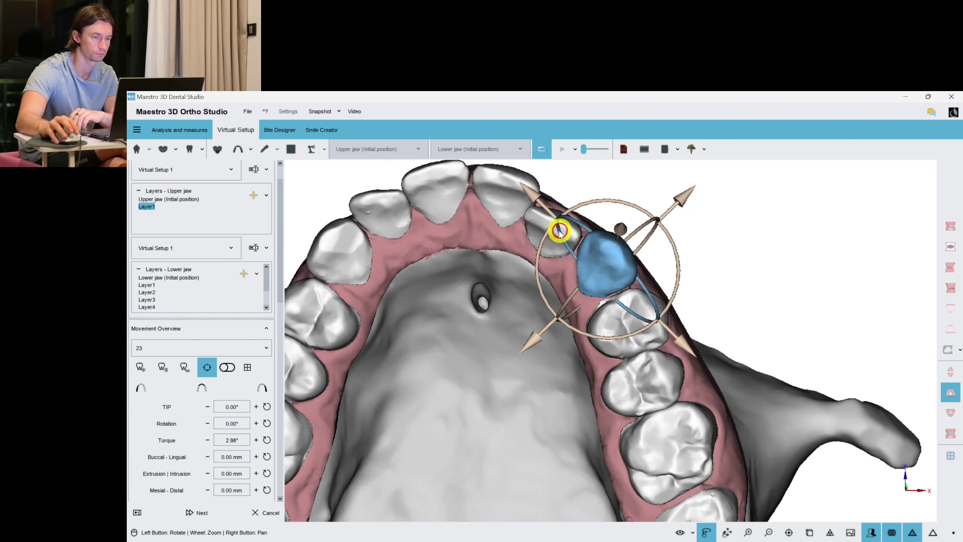
left_click(559, 228)
left_click_drag(534, 272, 536, 269)
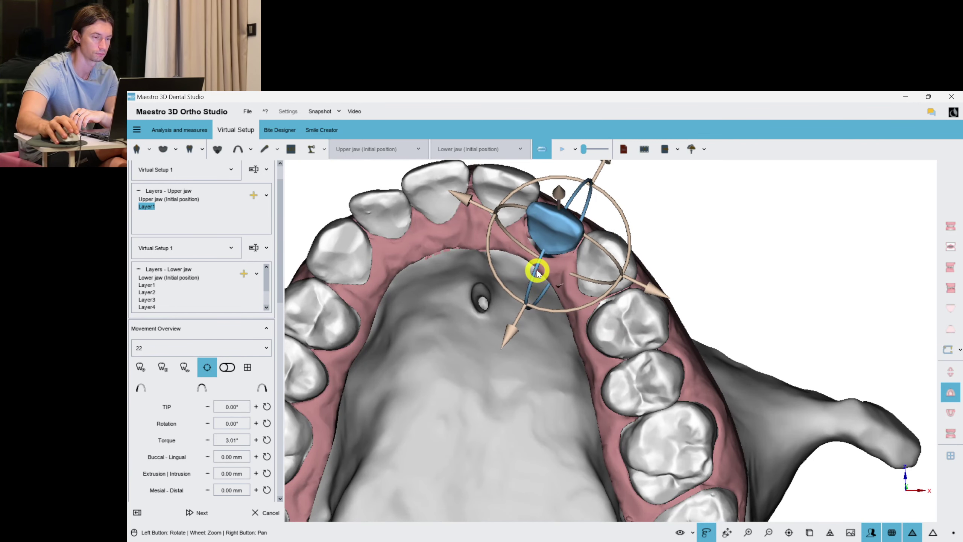
left_click_drag(630, 250, 628, 255)
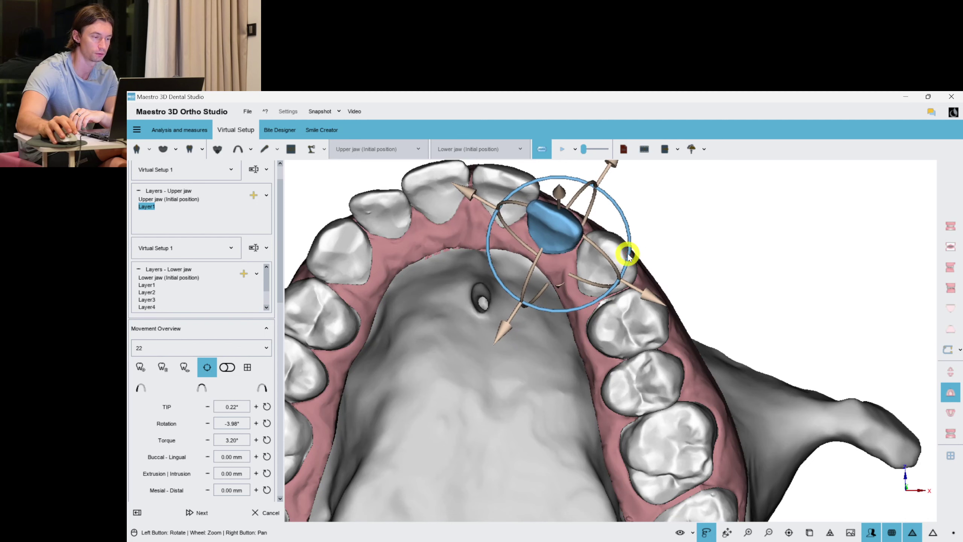
Set the tip of upper central incisor 21 to about 1.30° and deselect the tooth
right_click(696, 257)
scroll(572, 286, "down", 3)
left_click_drag(490, 304, 509, 363)
scroll(509, 344, "up", 1)
left_click(512, 232)
scroll(521, 260, "up", 1)
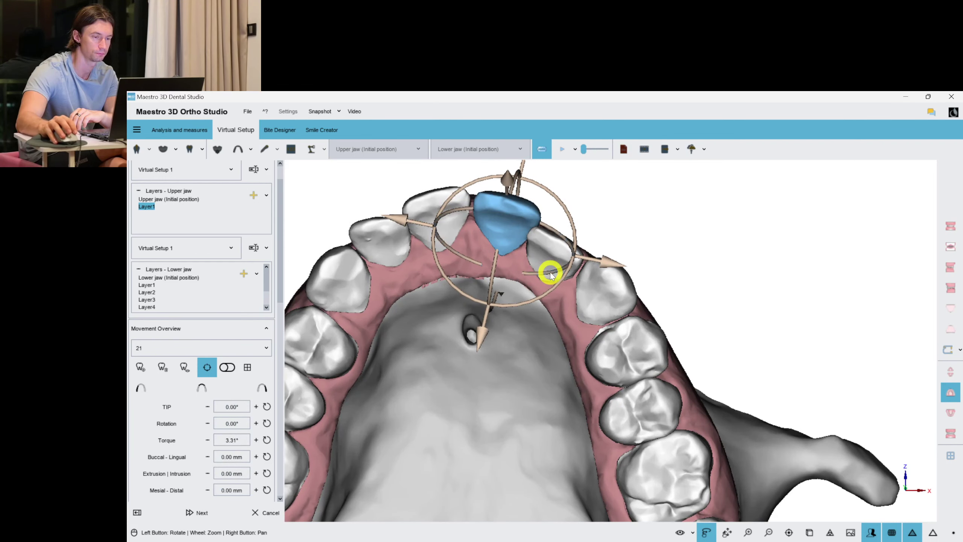
left_click_drag(549, 273, 548, 273)
left_click(702, 255)
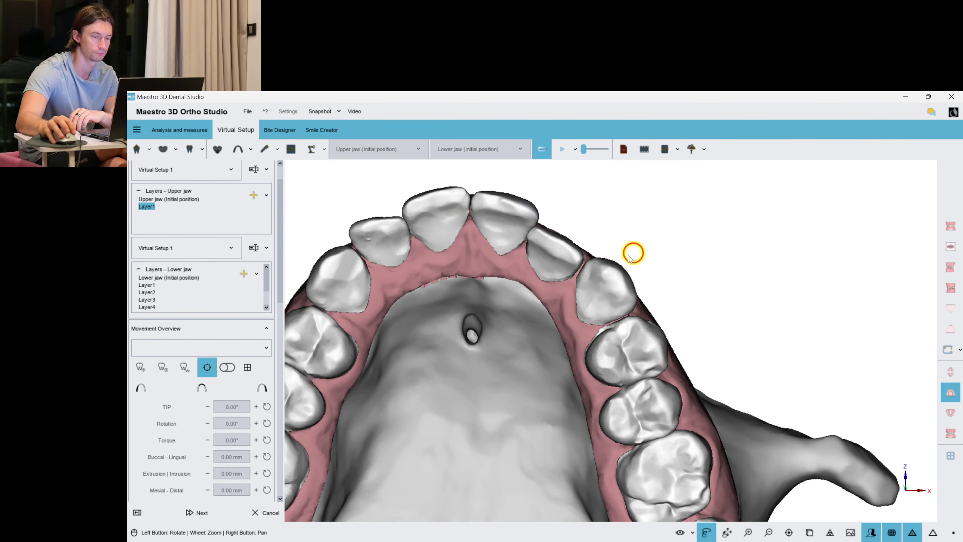
Add a new layer to the upper jaw and set the tip of second molar 27 to about -5.23° in it
left_click(253, 196)
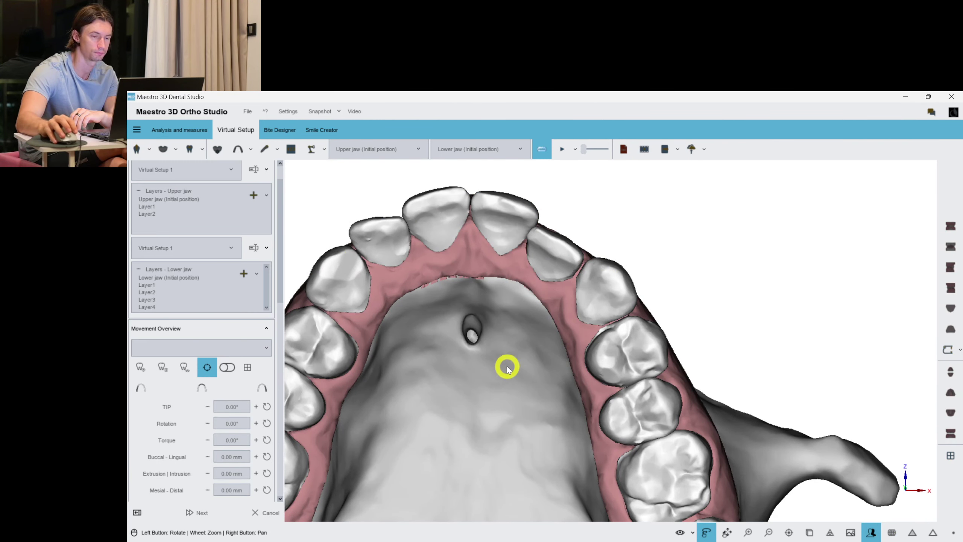
left_click_drag(522, 397, 653, 351)
left_click(667, 410)
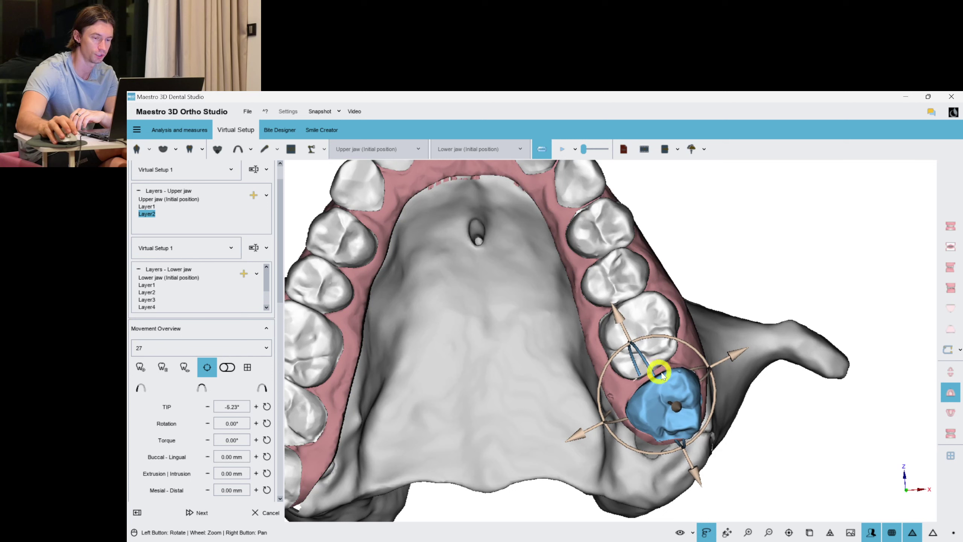
Adjust upper first molar 26 to tip about -2.70°, rotation about -3.16° and a buccal-lingual shift of 0.25 mm
left_click(645, 373)
left_click_drag(656, 376, 681, 363)
left_click_drag(715, 306, 720, 303)
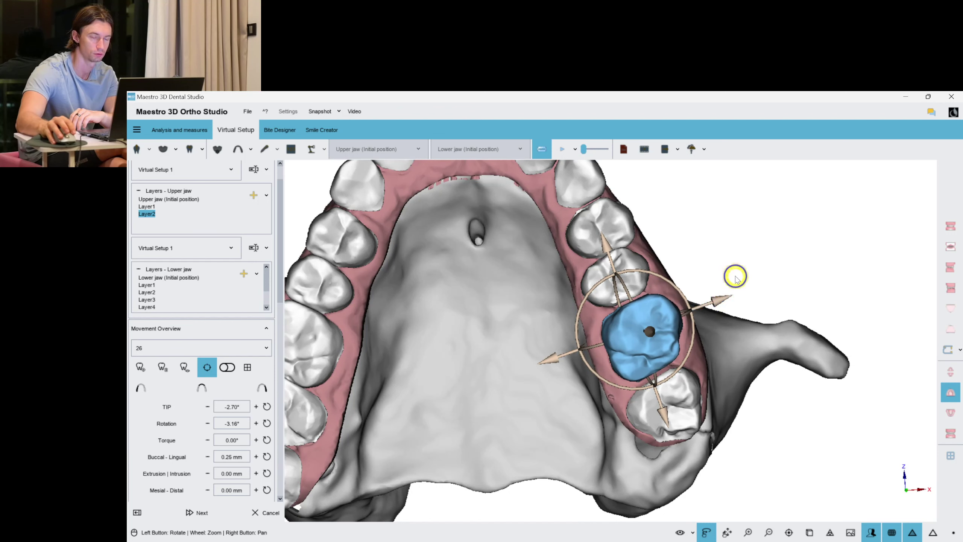
left_click(754, 256)
Check upper premolar 25, and adjust the torque of first molar 16 and second premolar 15
left_click(637, 273)
right_click_drag(498, 285, 480, 338)
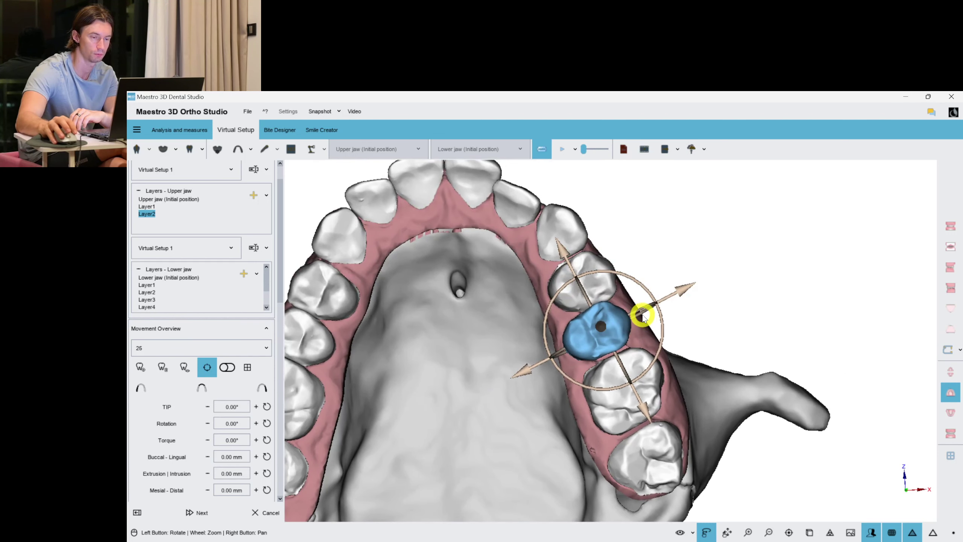
right_click_drag(478, 248, 597, 245)
left_click(493, 342)
left_click_drag(546, 341, 542, 342)
left_click(533, 283)
left_click_drag(562, 292, 560, 292)
Adjust the torque of upper first premolar 14 in the new layer
left_click(558, 233)
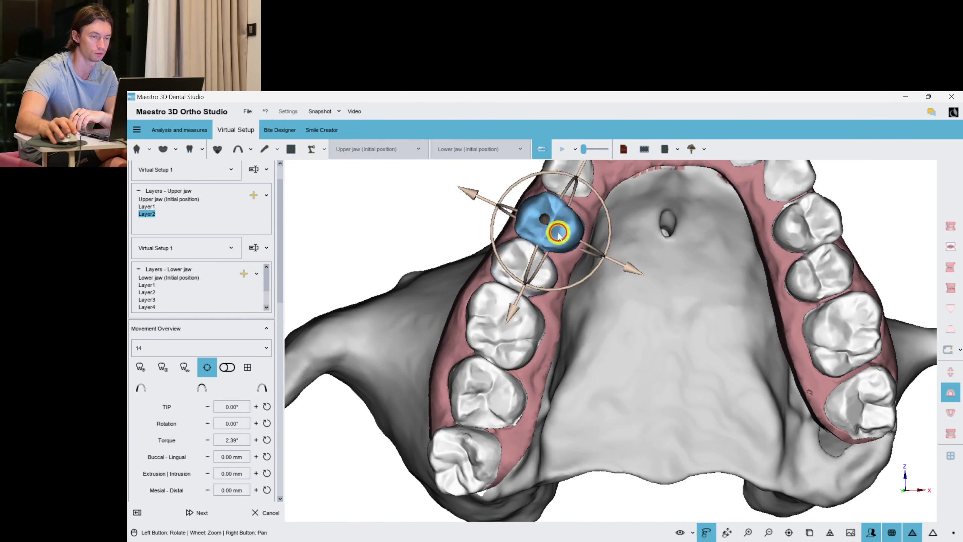
right_click_drag(669, 248, 615, 364)
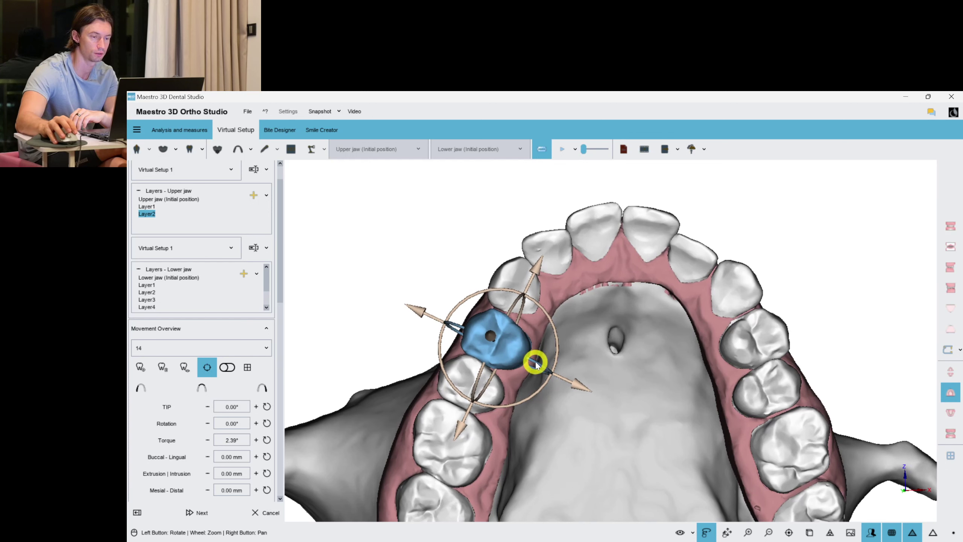
left_click_drag(535, 362, 533, 360)
Compare upper canine 13 and first premolar 24, and fine-tune the torque of first premolar 14 to about 6.80°
left_click(528, 285)
right_click_drag(798, 382, 723, 374)
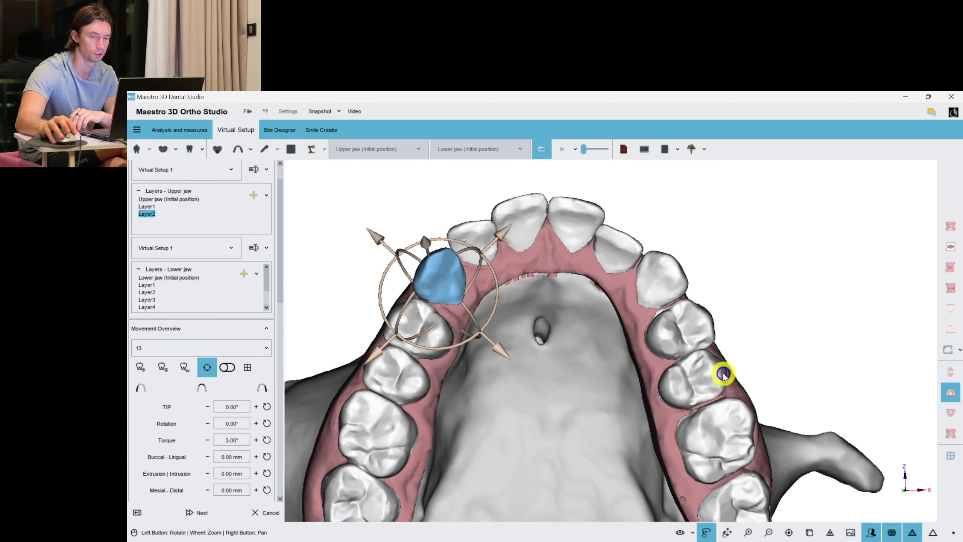
right_click_drag(653, 336, 638, 338)
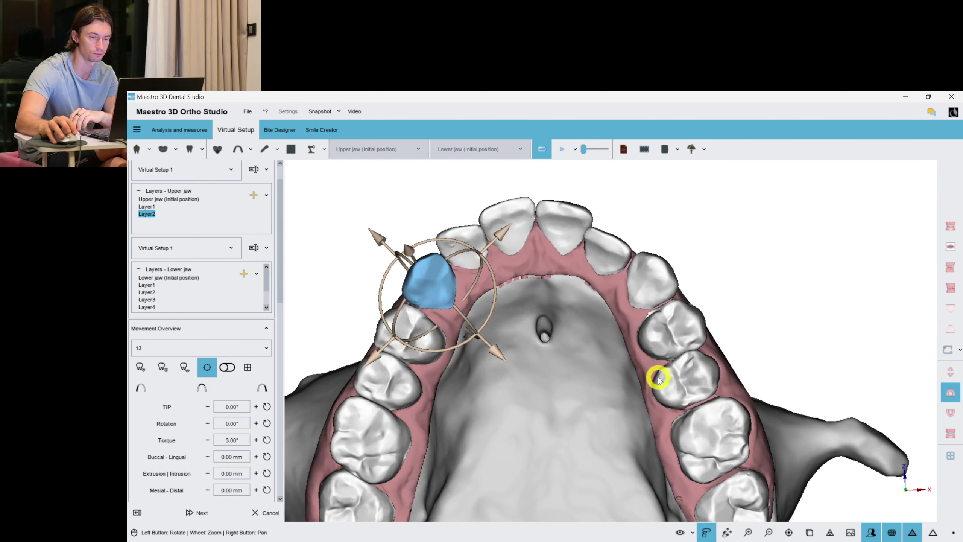
left_click(665, 343)
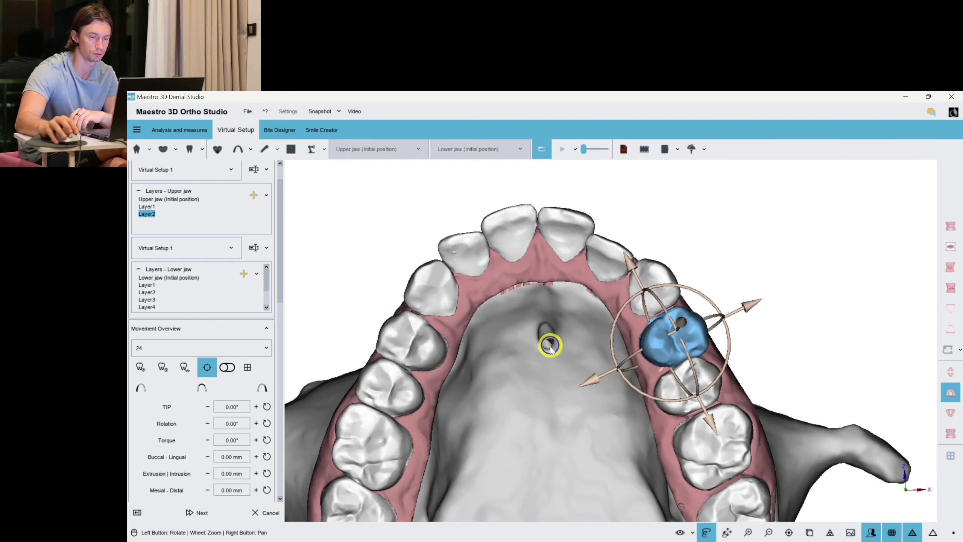
scroll(677, 346, "up", 5)
scroll(631, 353, "down", 5)
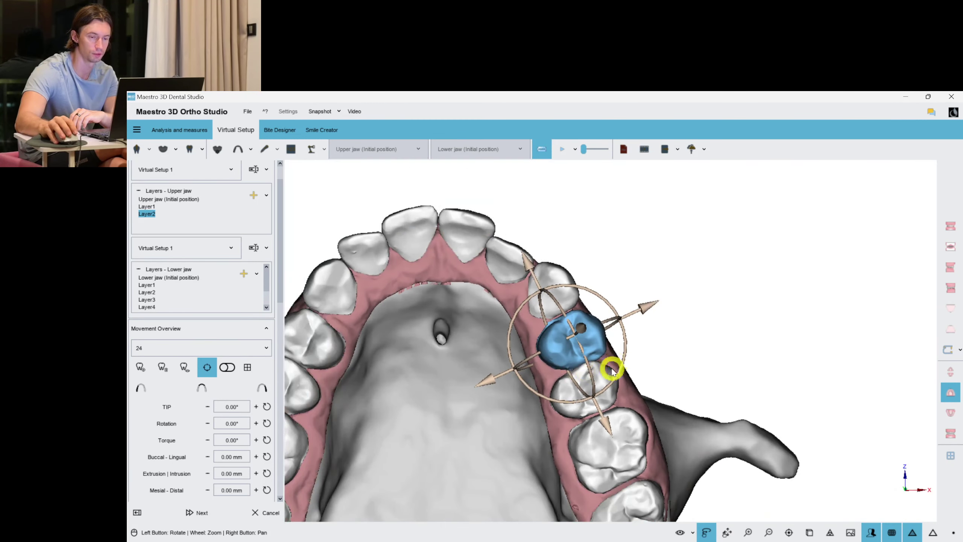
right_click_drag(612, 369, 720, 318)
left_click_drag(426, 335, 432, 343)
left_click(390, 290)
scroll(539, 330, "up", 3)
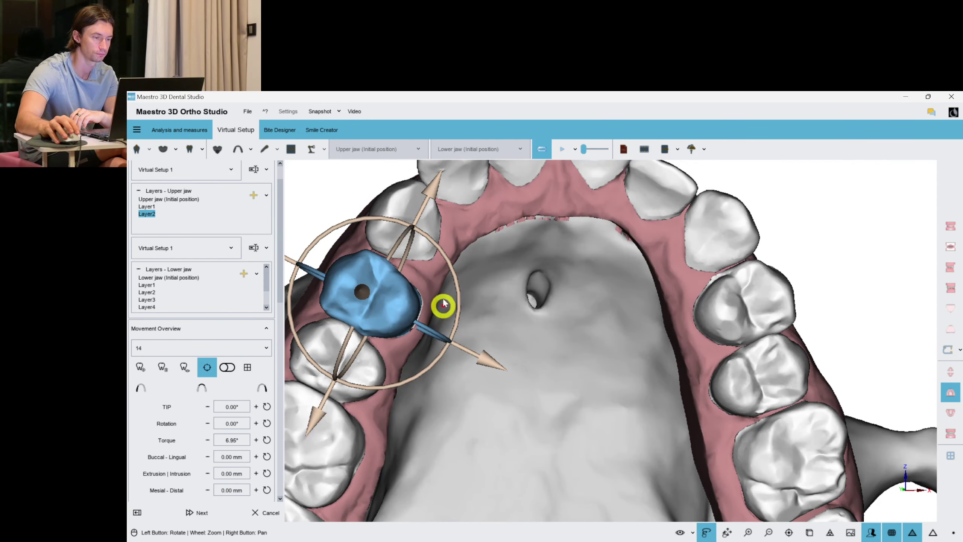
left_click(431, 232)
left_click_drag(542, 267, 460, 244)
left_click(392, 326)
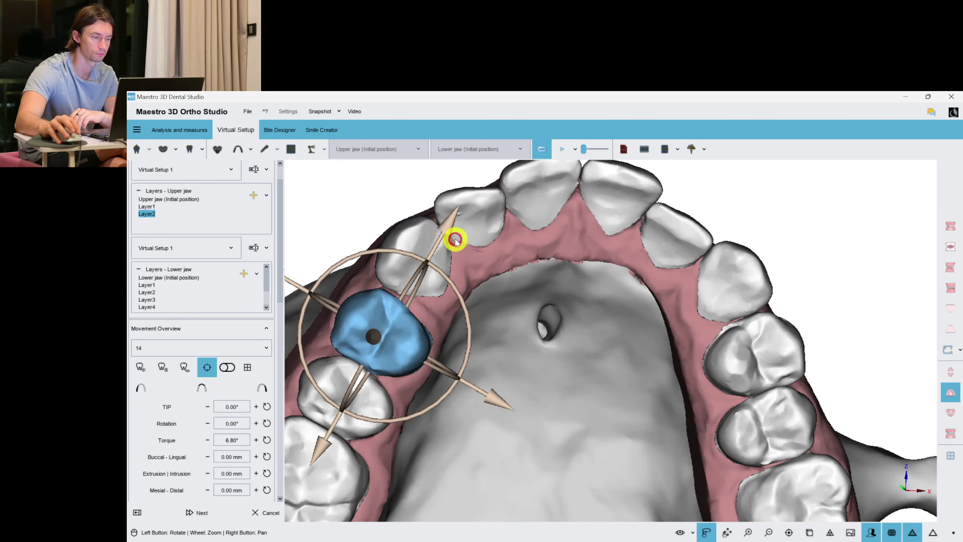
Adjust the torque of upper lateral incisor 12 and set the torque of central incisor 11 to about 6.03°
left_click(468, 220)
right_click_drag(584, 322, 585, 365)
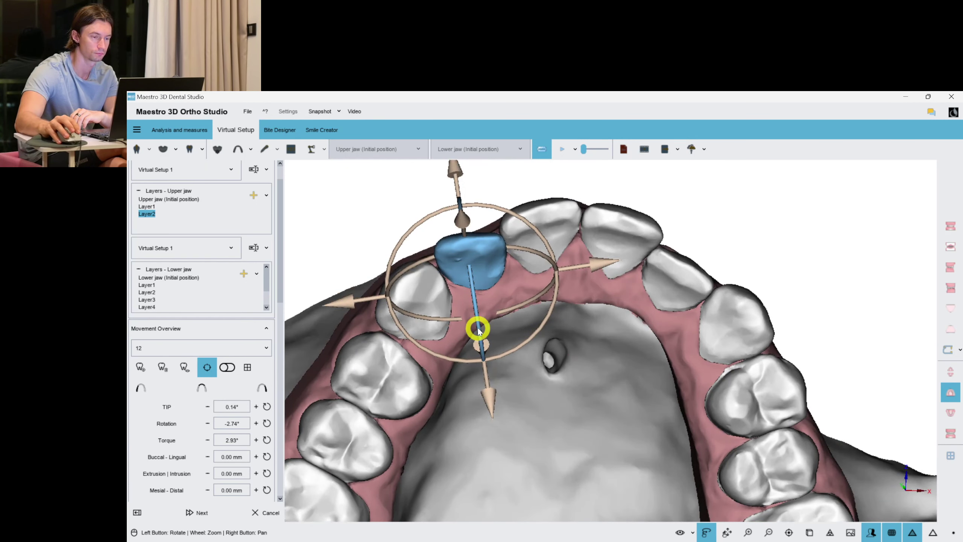
left_click_drag(478, 328, 479, 326)
left_click_drag(542, 325, 518, 336)
left_click(548, 223)
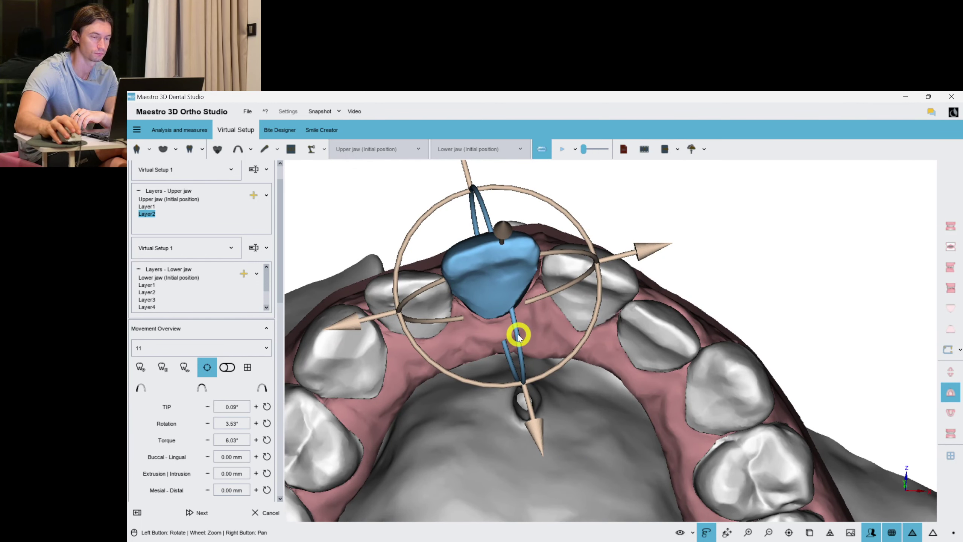
Review upper central incisor 21 and set the torque of lateral incisor 22 to about 5.35°
left_click(579, 319)
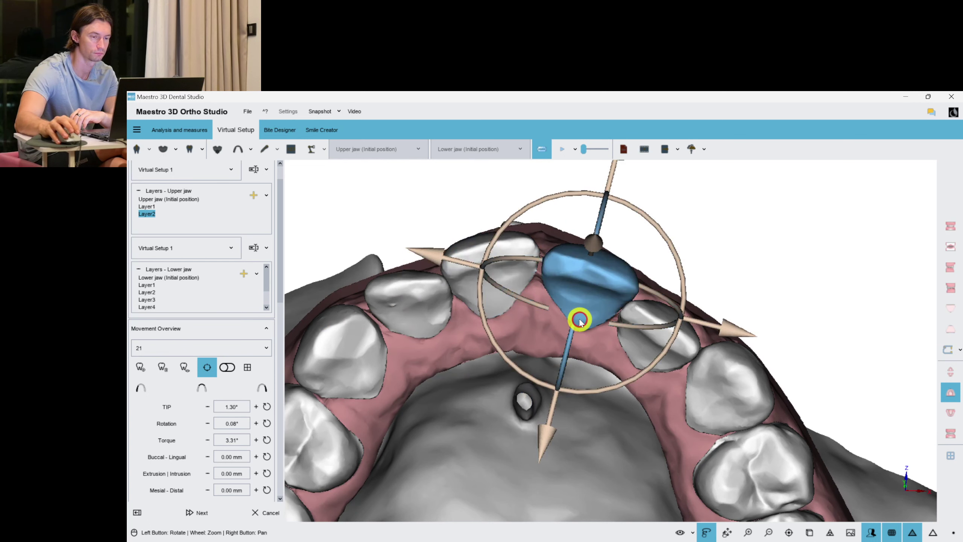
left_click(666, 335)
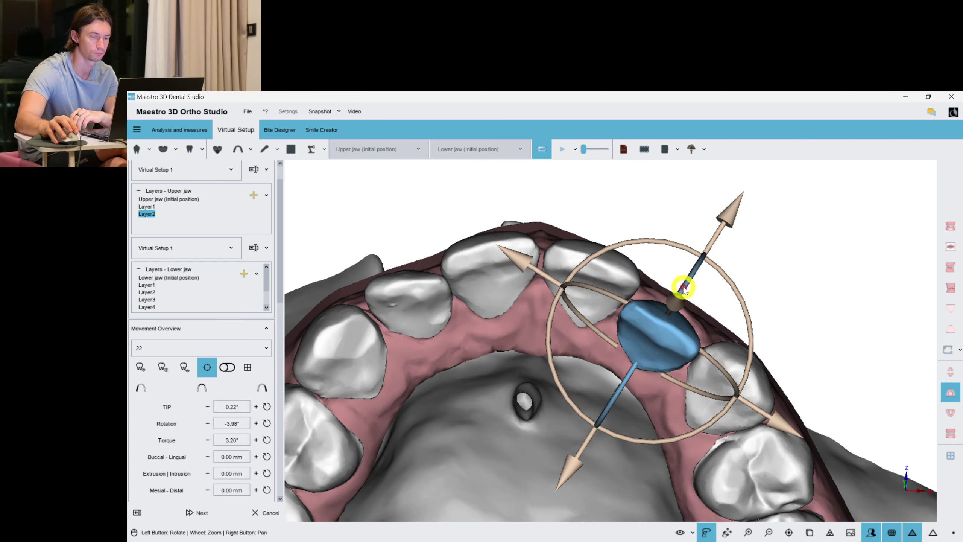
left_click_drag(686, 283, 685, 274)
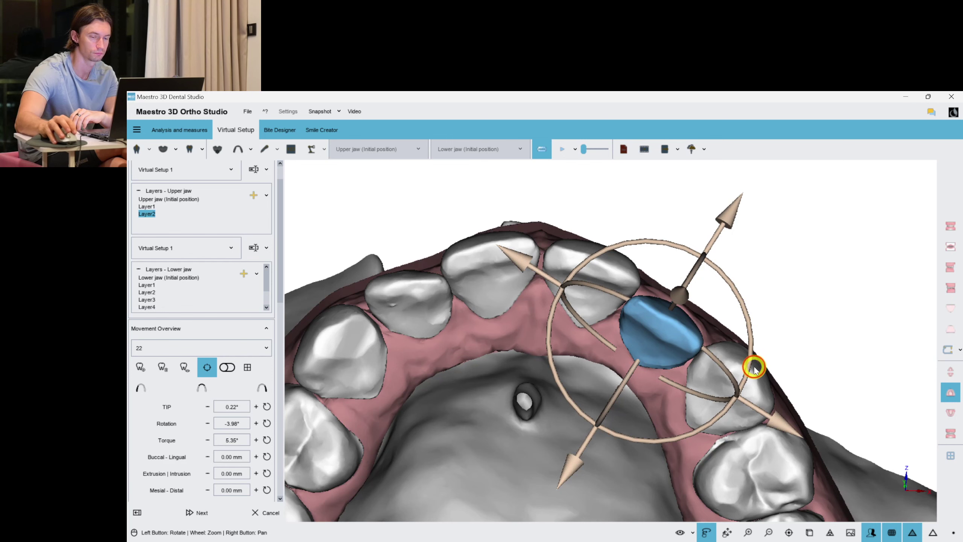
Set the torque of upper left canine 23 to about 4.74° and check first premolar 24
left_click(669, 320)
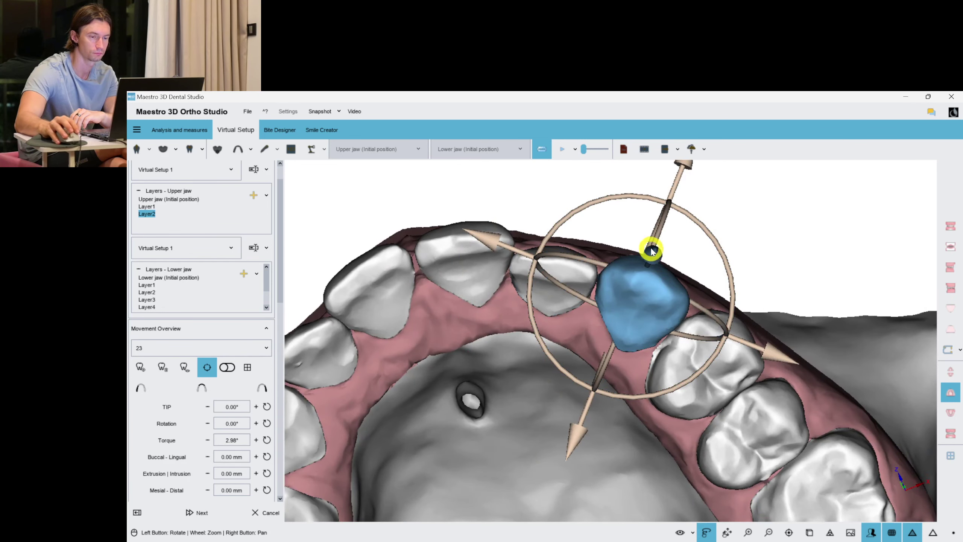
left_click_drag(652, 251, 660, 232)
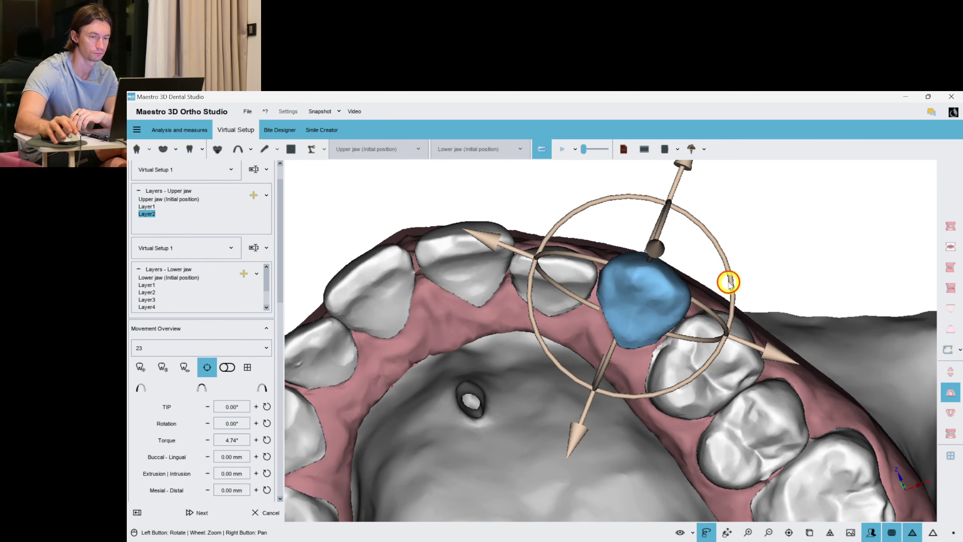
left_click(718, 344)
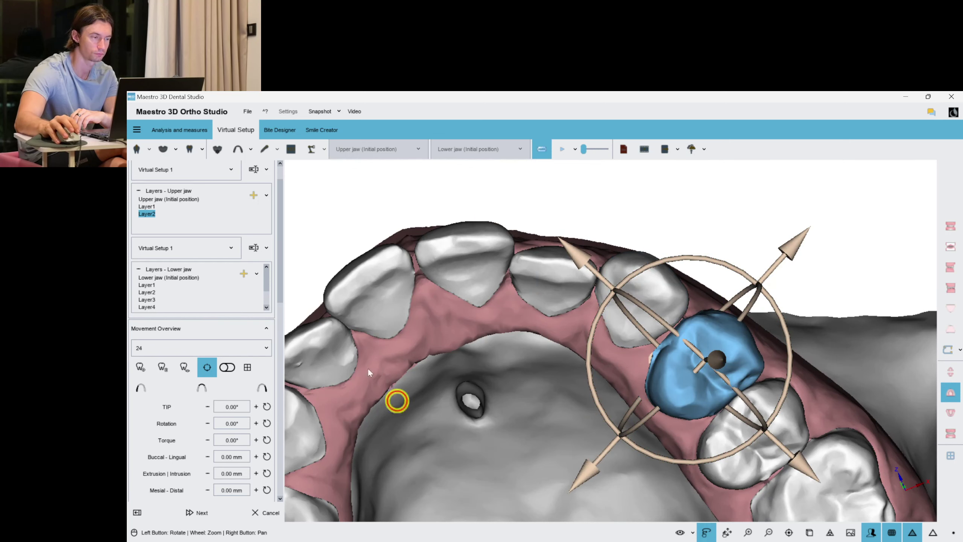
Add a new upper jaw layer and set upper first molar 26 to about -6.80° tip and -5.32° rotation
left_click(253, 194)
left_click_drag(485, 305, 594, 331)
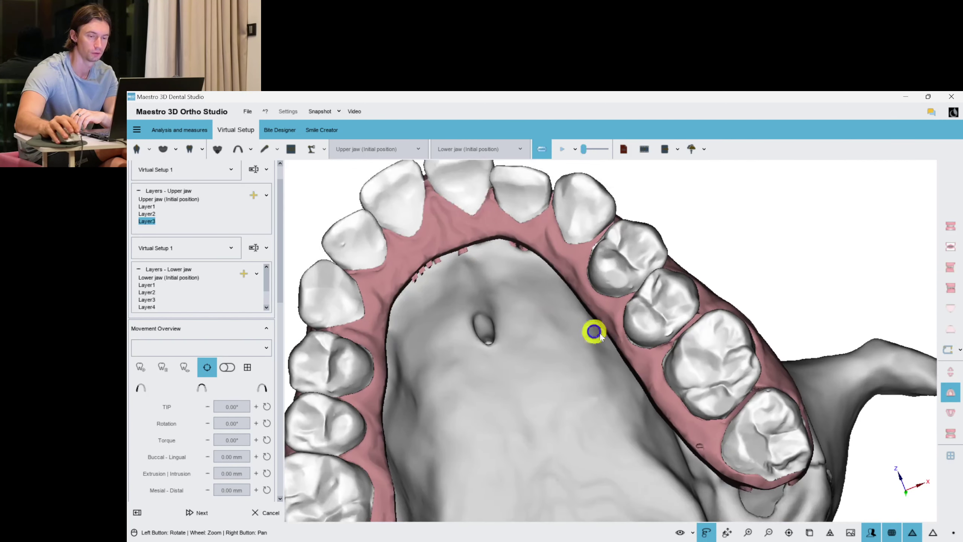
left_click(718, 362)
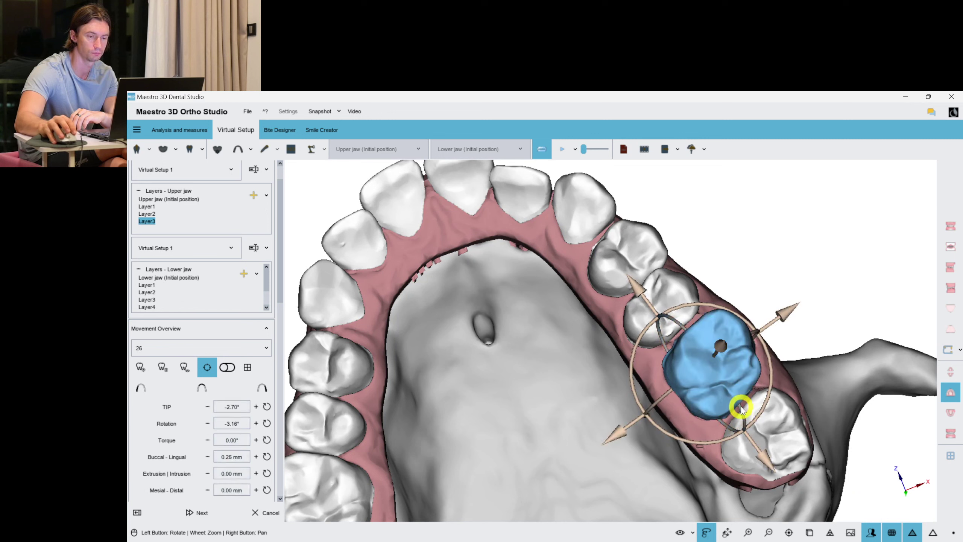
left_click_drag(740, 411, 757, 398)
left_click_drag(456, 292, 456, 300)
left_click_drag(776, 294, 778, 294)
right_click(779, 258)
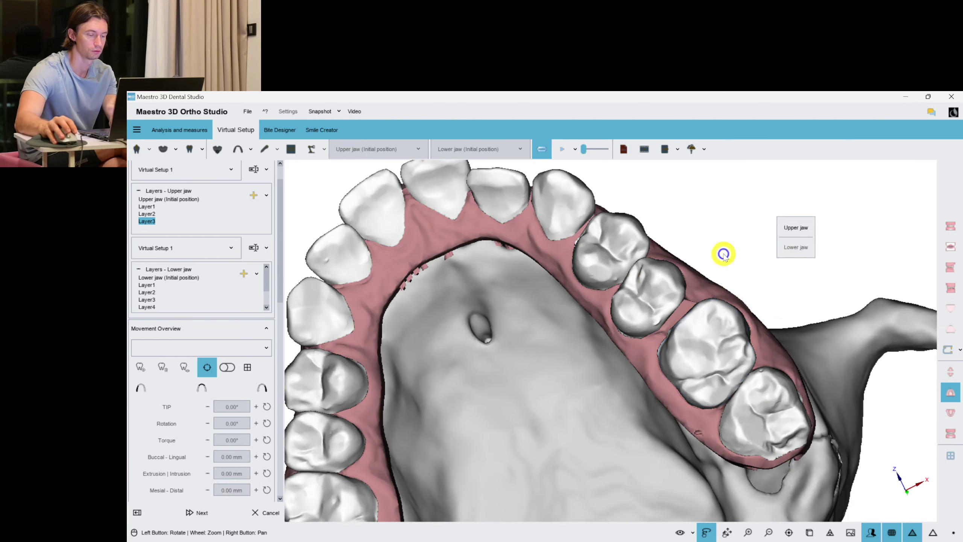
left_click(724, 254)
Show both jaws from the patient's left side and reset the buccal-lingual movement of upper molar 26 in Layer3
key("f")
left_click_drag(611, 316, 839, 389)
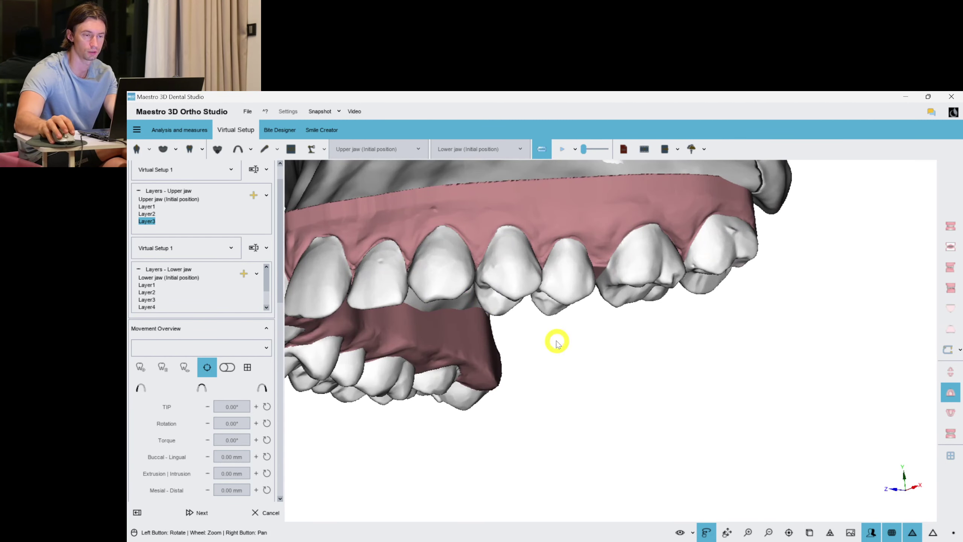
scroll(557, 343, "down", 5)
left_click(951, 433)
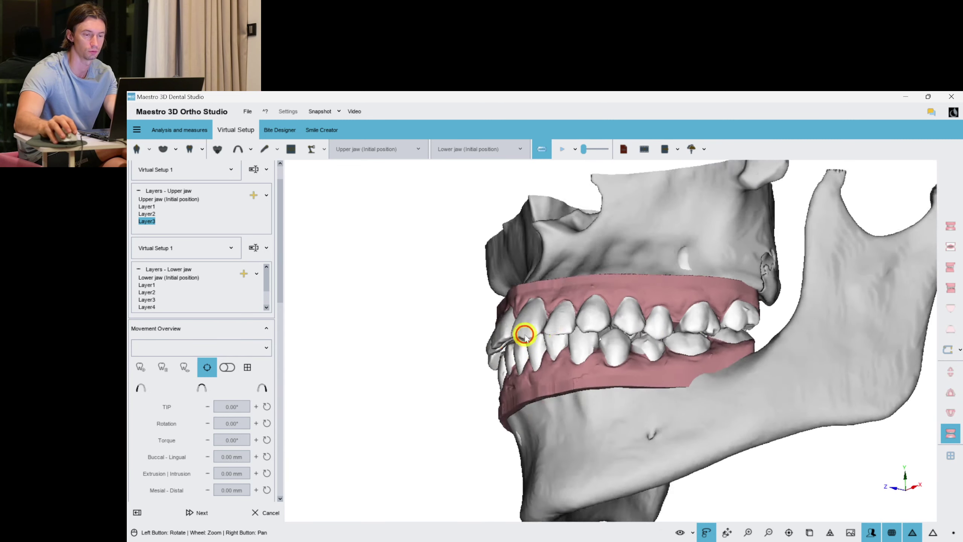
left_click_drag(524, 336, 716, 308)
left_click(739, 307)
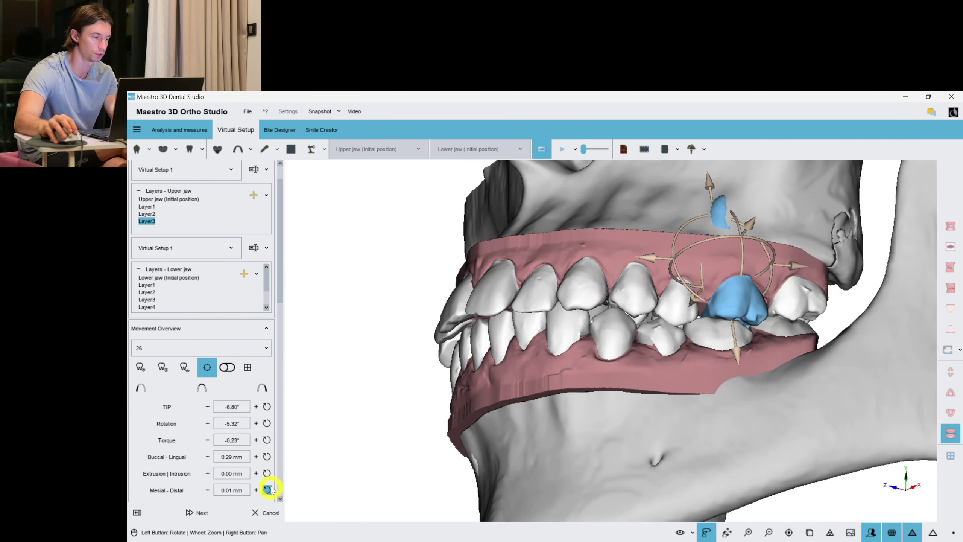
left_click(268, 457)
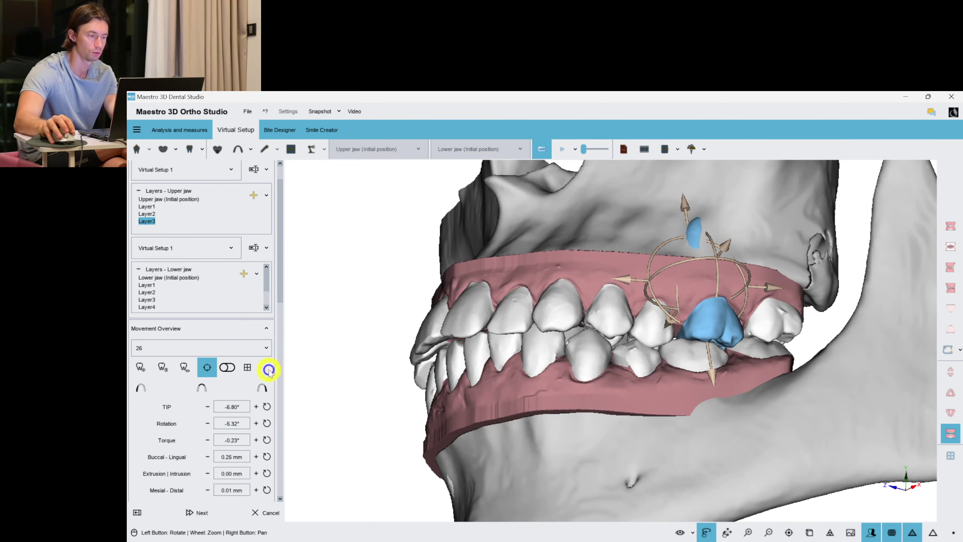
Reset the buccal-lingual movement of molar 26 to 0.00 mm in upper Layer2 and compare with Layer1
left_click(146, 215)
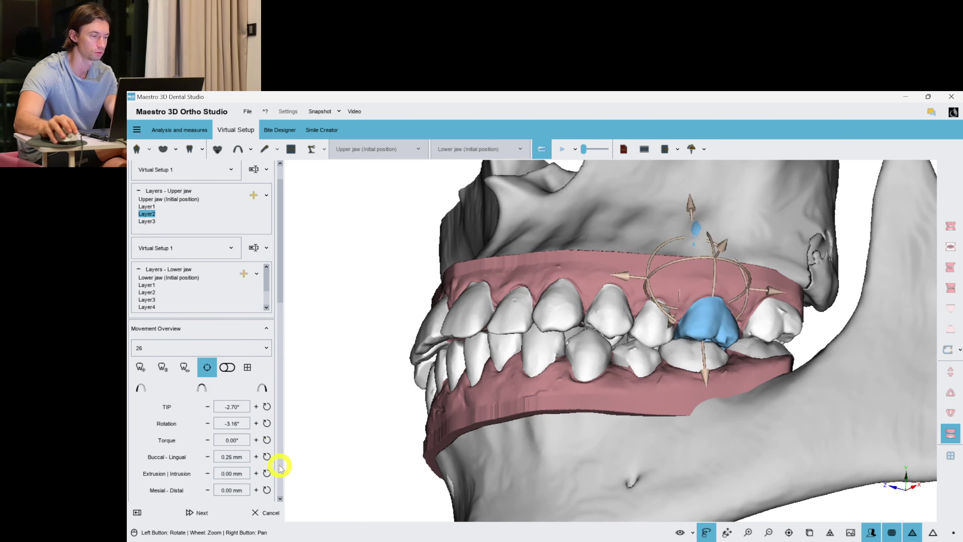
left_click(266, 457)
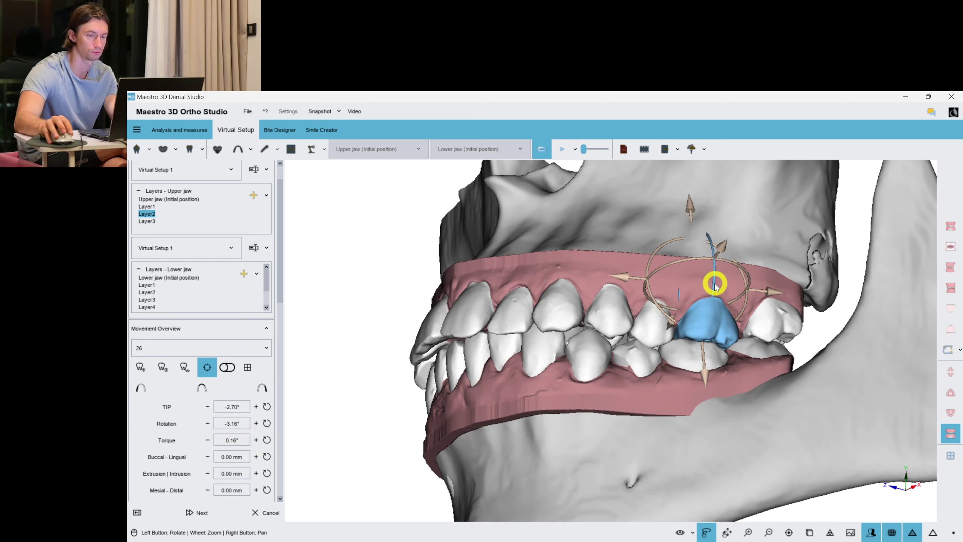
left_click(147, 208)
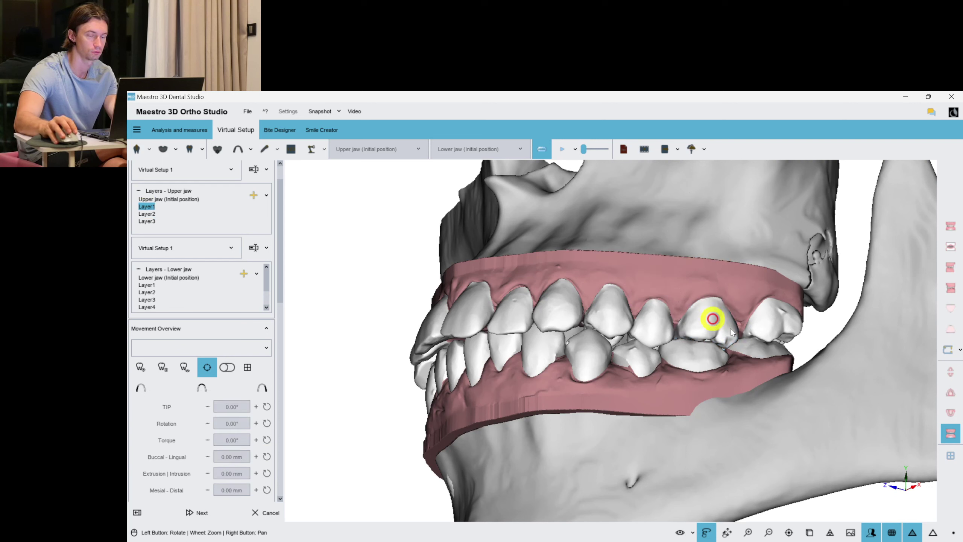
left_click(148, 216)
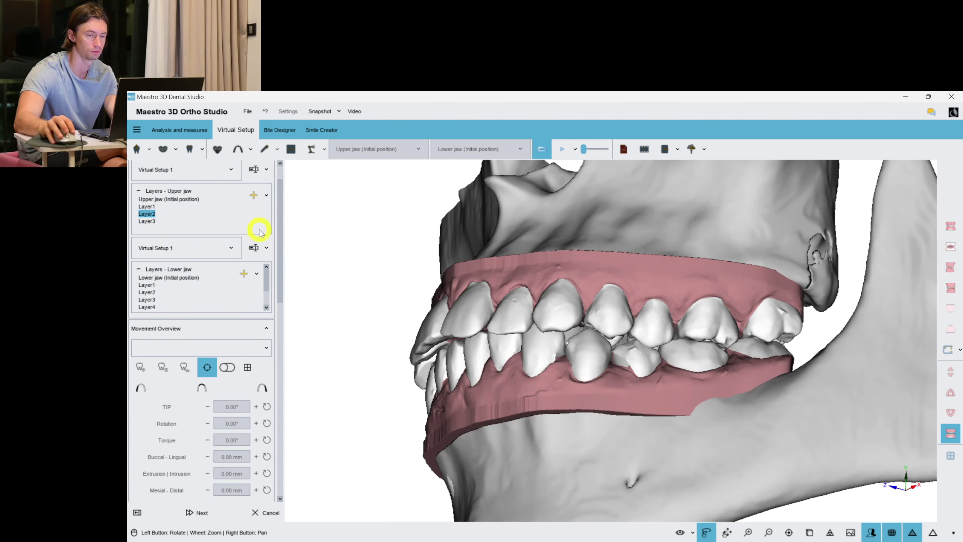
In upper Layer3, set molar 26 to 0.00 mm buccal-lingual movement and about 2.15° torque
left_click(155, 223)
left_click(709, 320)
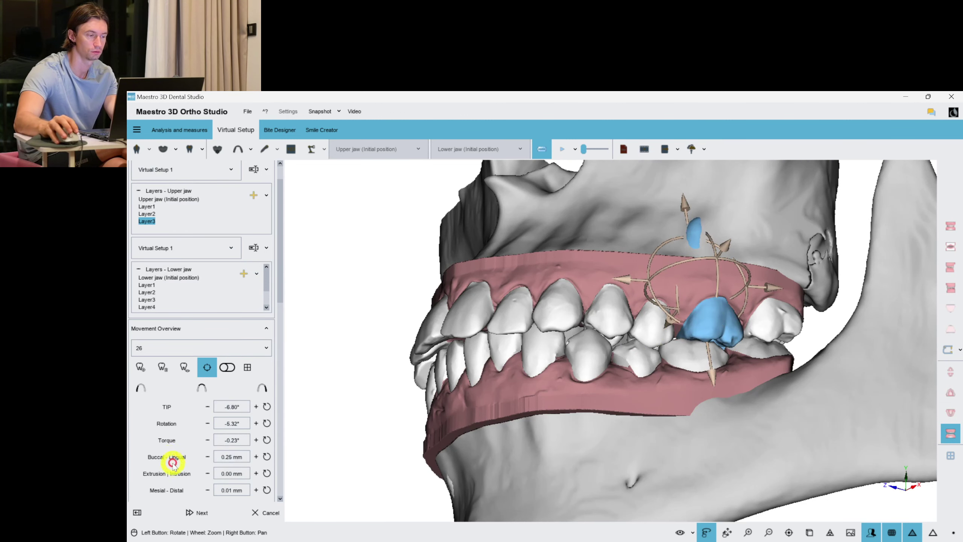
left_click_drag(556, 378, 683, 235)
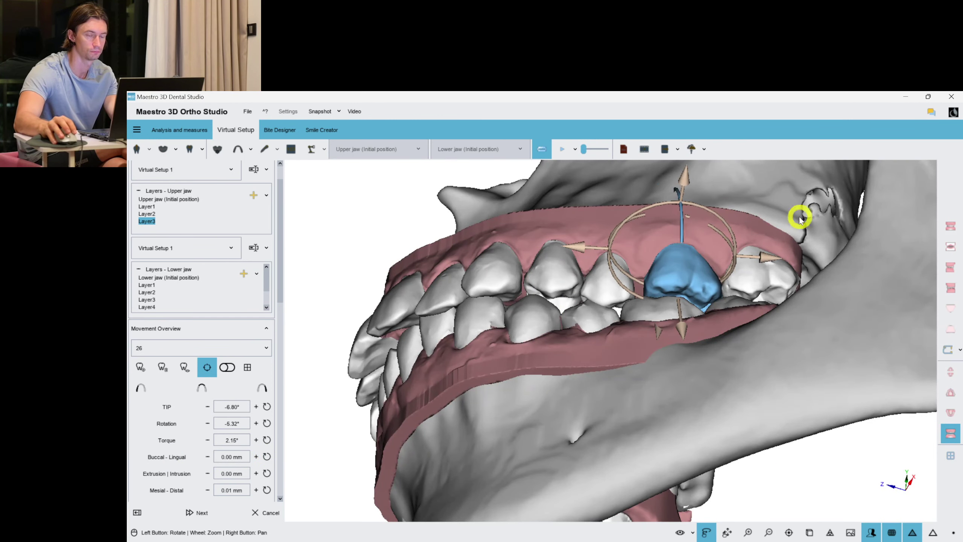
left_click(600, 263)
Show only the upper jaw from the occlusal side and set the tip of second premolar 25 to about -3.49°
scroll(569, 281, "down", 3)
right_click_drag(537, 299, 536, 252)
left_click(950, 393)
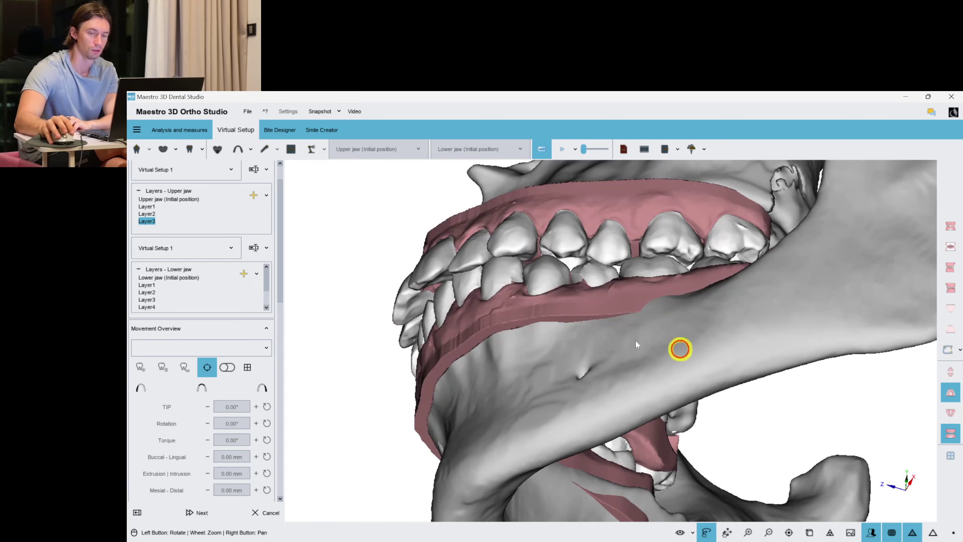
left_click_drag(637, 345, 497, 289)
scroll(551, 321, "up", 4)
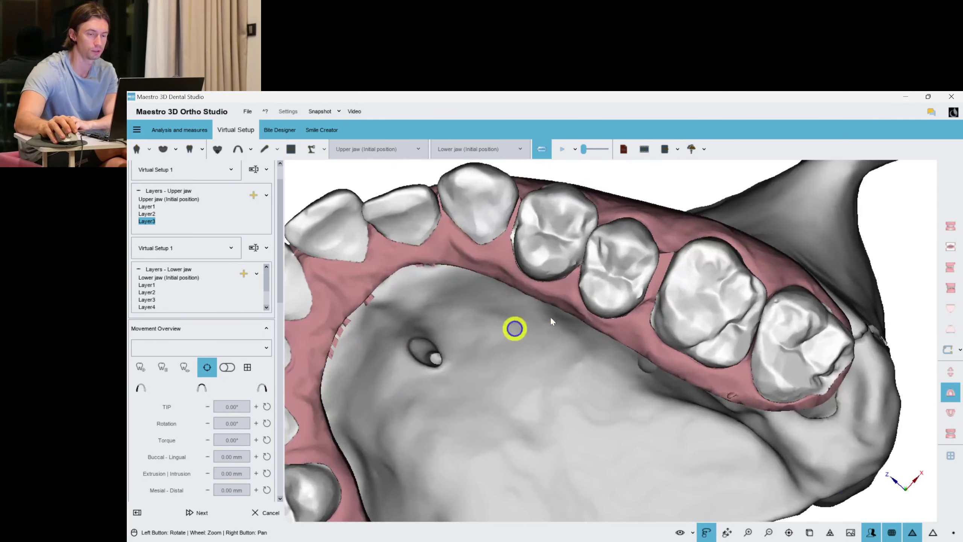
left_click(600, 278)
left_click_drag(671, 273, 682, 279)
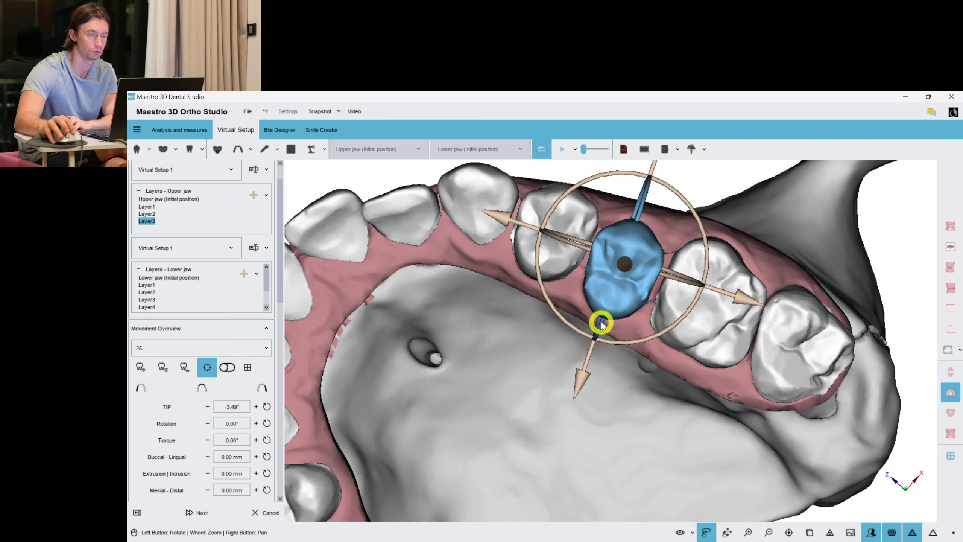
left_click(789, 205)
Review upper Layer3 in the occlusal view and examine the left-side bite with both jaws shown
left_click_drag(634, 242, 374, 330)
left_click(147, 221)
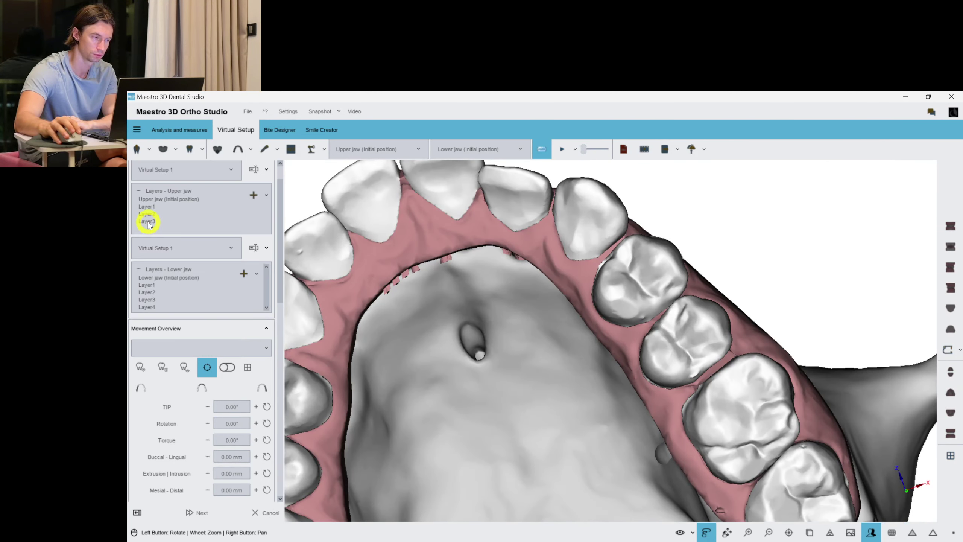
left_click_drag(498, 288, 539, 280)
left_click(948, 419)
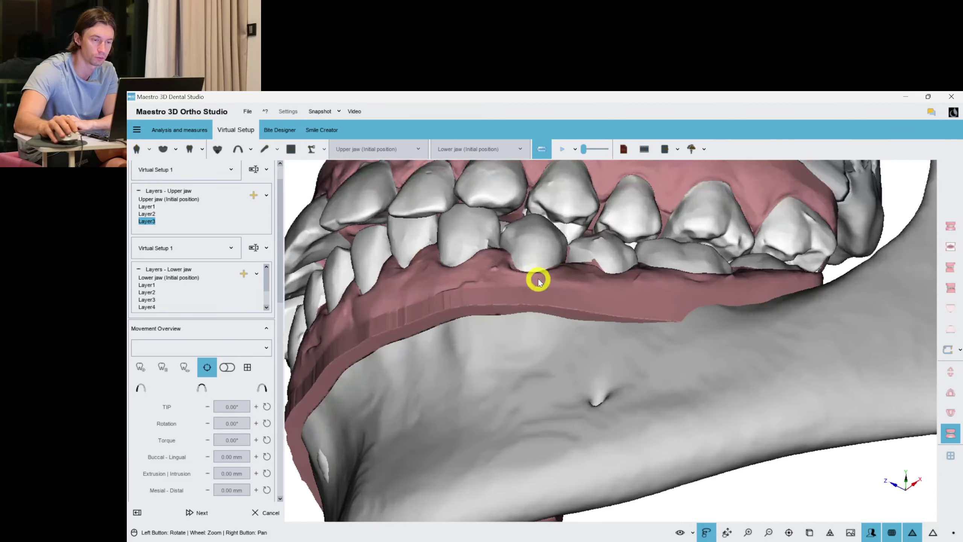
scroll(539, 281, "up", 2)
right_click_drag(539, 280, 512, 307)
left_click_drag(512, 307, 470, 334)
left_click_drag(554, 311, 504, 322)
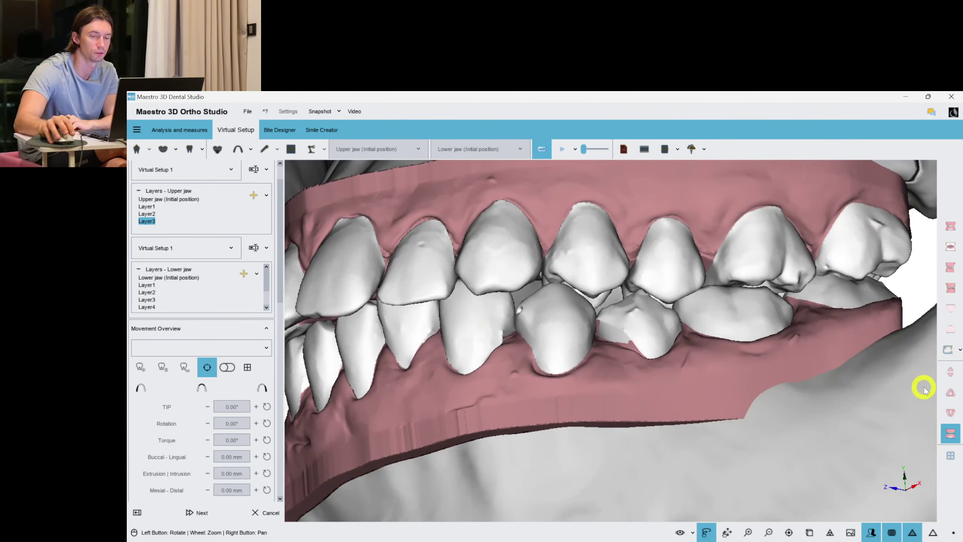
left_click(948, 395)
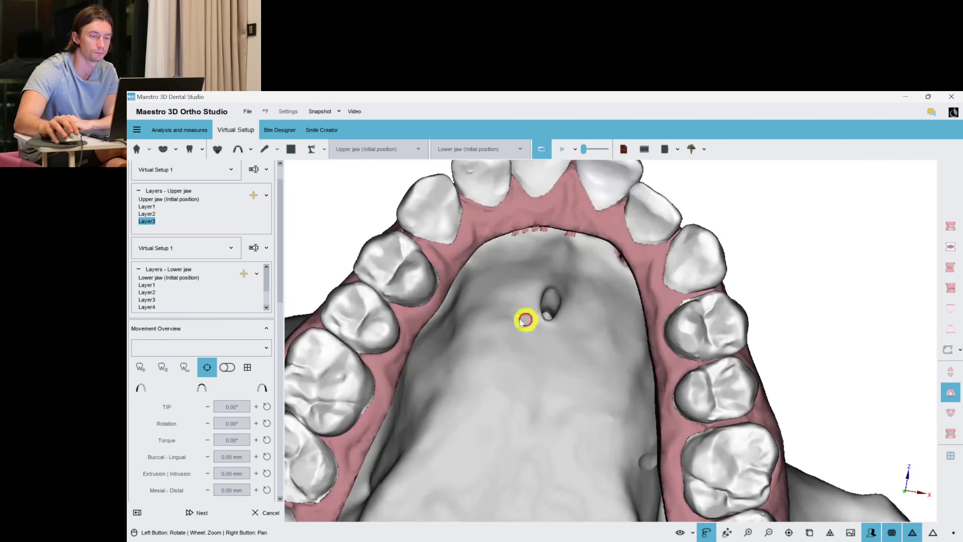
left_click(147, 221)
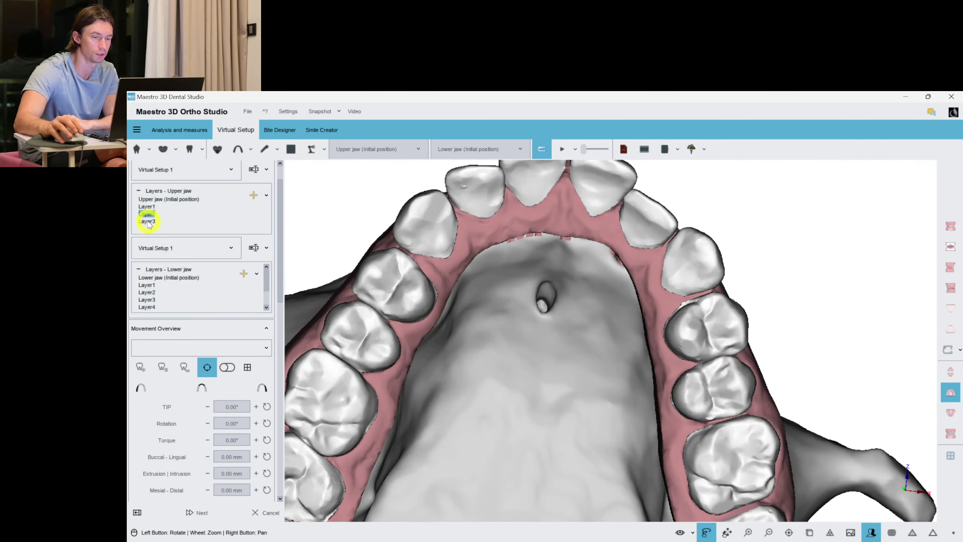
Select the six upper front teeth 13 to 23 together and increase their torque by about 3°
mouse_move(445, 276)
left_mouse_down()
mouse_move(557, 308)
mouse_move(733, 282)
mouse_move(648, 282)
mouse_move(570, 204)
mouse_move(452, 232)
mouse_move(408, 280)
left_mouse_up()
left_click(650, 283)
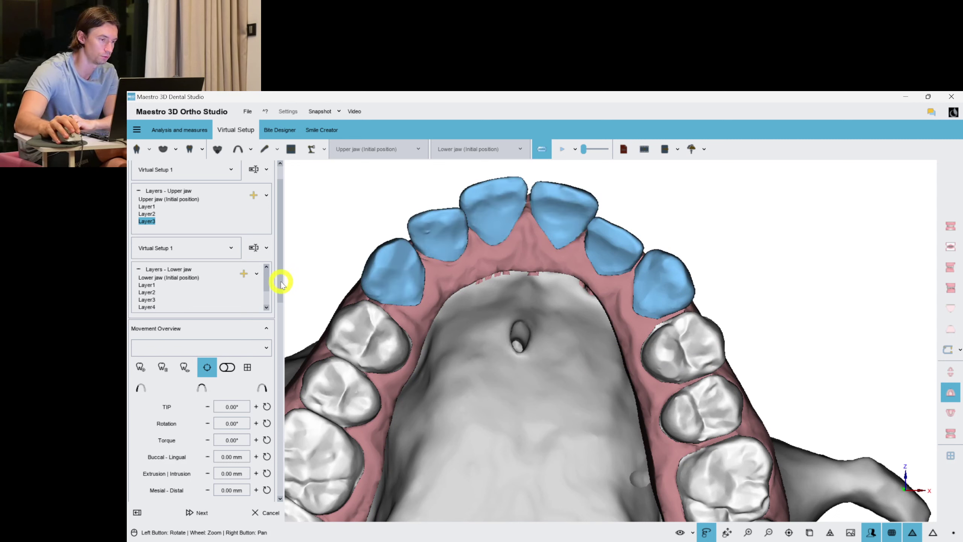
scroll(281, 285, "down", 5)
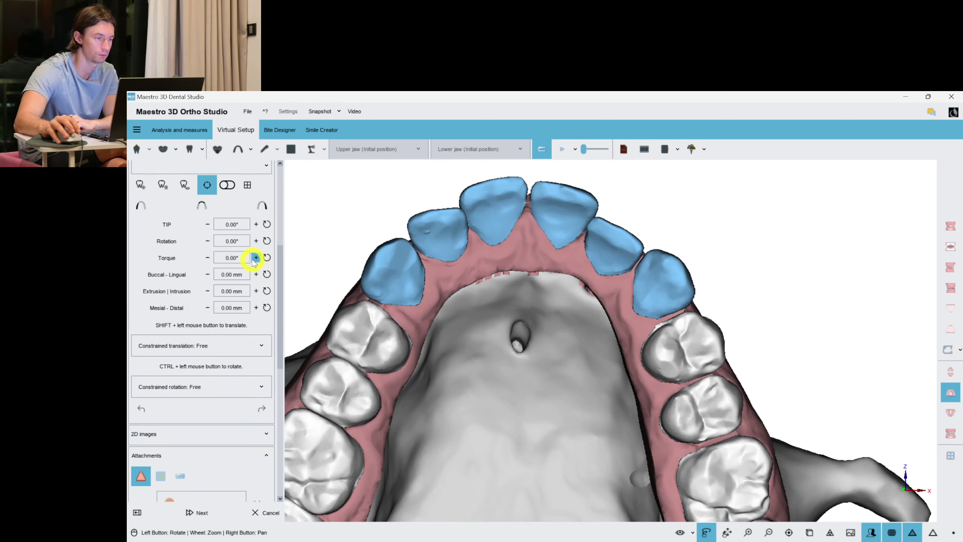
left_click(255, 259)
left_click(255, 258)
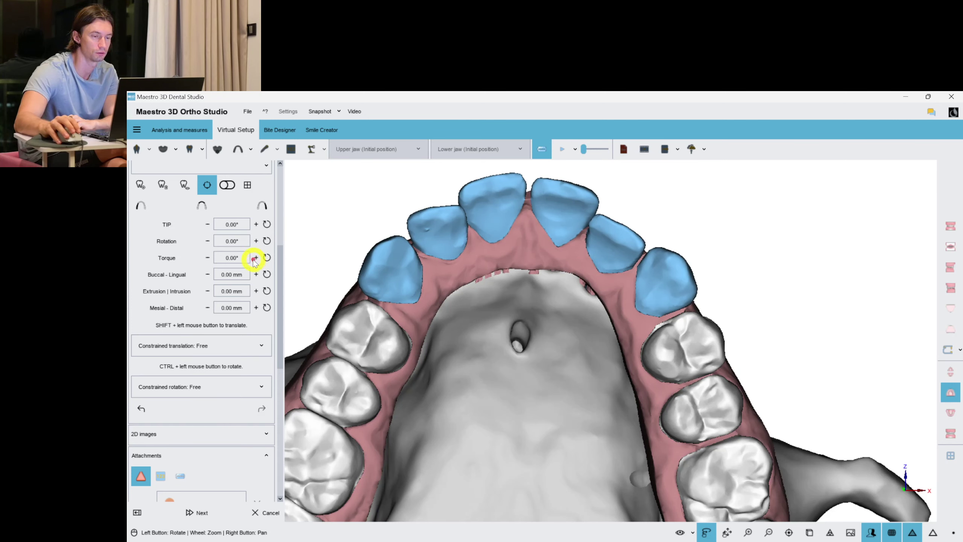
left_click(255, 258)
Set central incisor 11 to about -0.48° tip and 7.73° rotation, and incisor 21 to about 2.80° tip and 0.85° rotation
left_click(387, 280)
left_click_drag(437, 243, 509, 282)
left_click(516, 198)
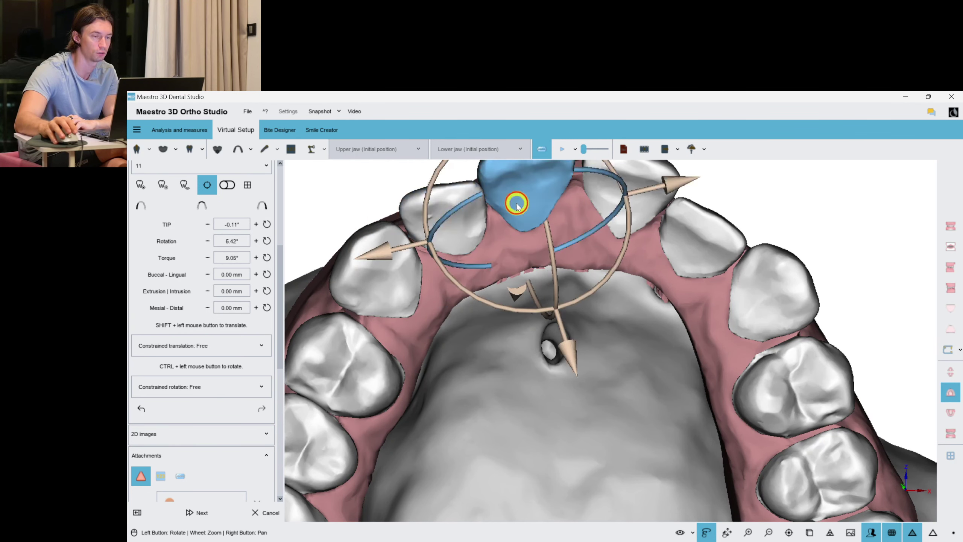
left_click_drag(655, 316, 617, 346)
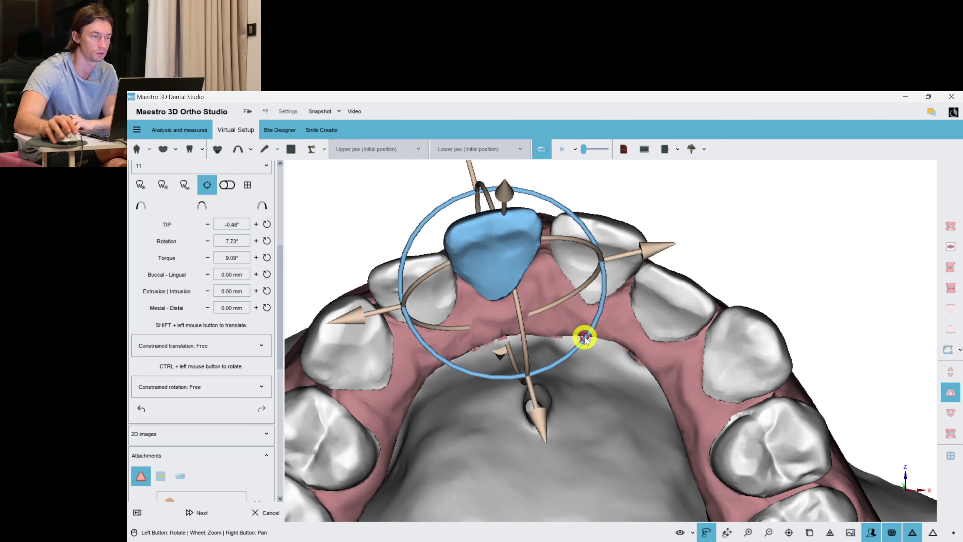
left_click(609, 245)
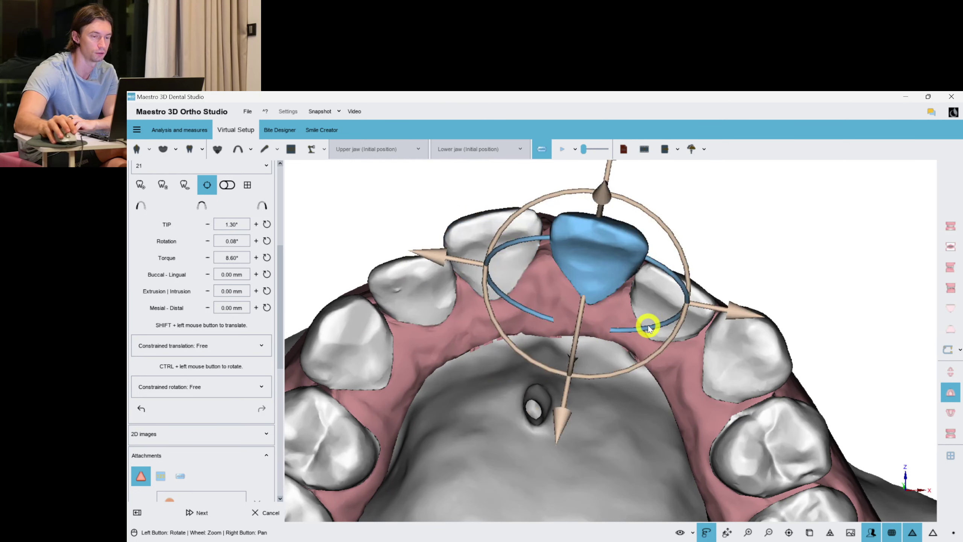
left_click_drag(648, 327, 687, 329)
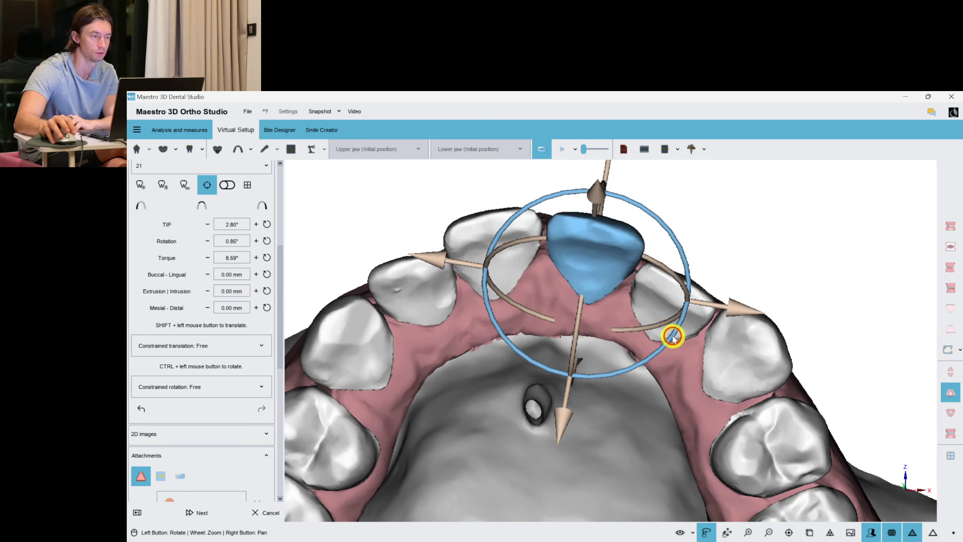
Set lateral incisor 22 to about -0.08° tip and -1.90° rotation, and canine 23 to about 0.73° tip and -6.91° rotation
left_click(679, 301)
left_click_drag(793, 232, 687, 344)
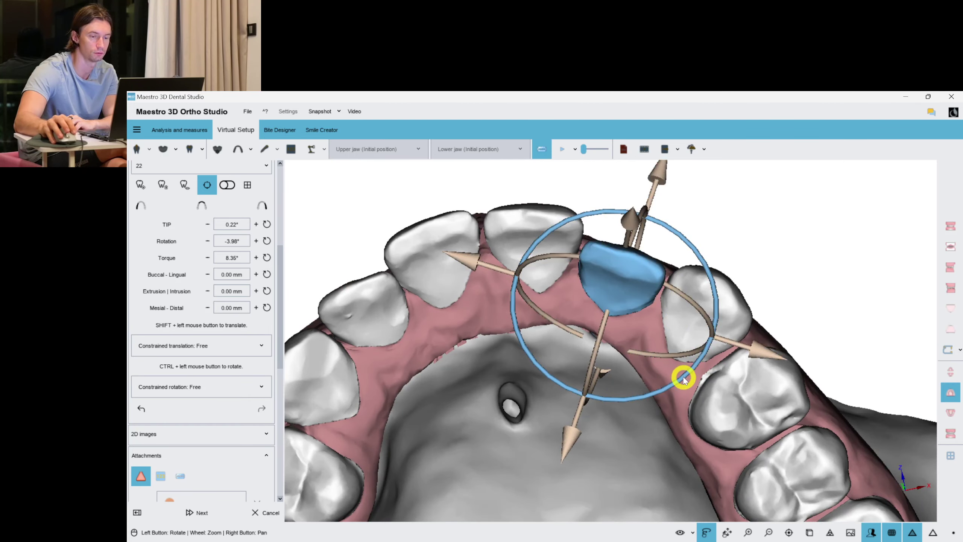
left_click_drag(683, 378, 683, 372)
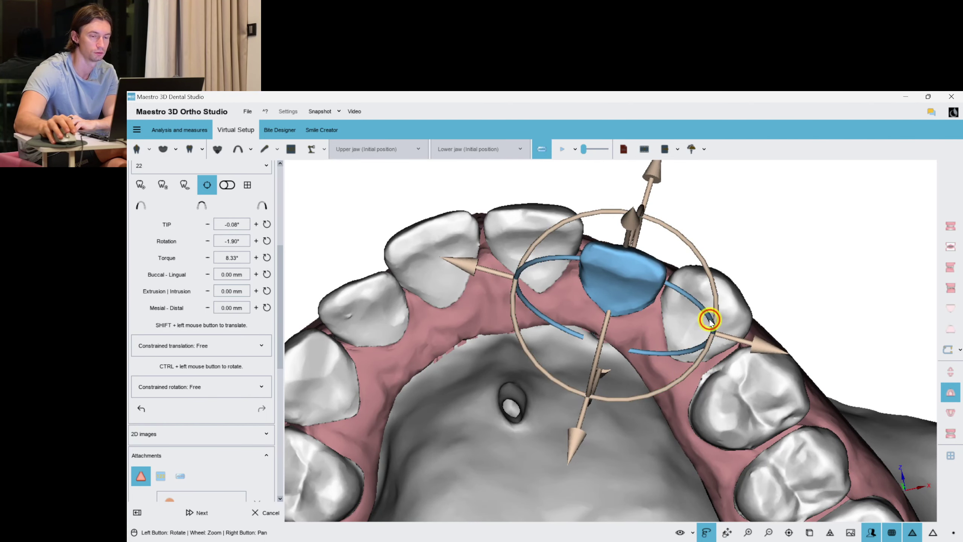
left_click(710, 320)
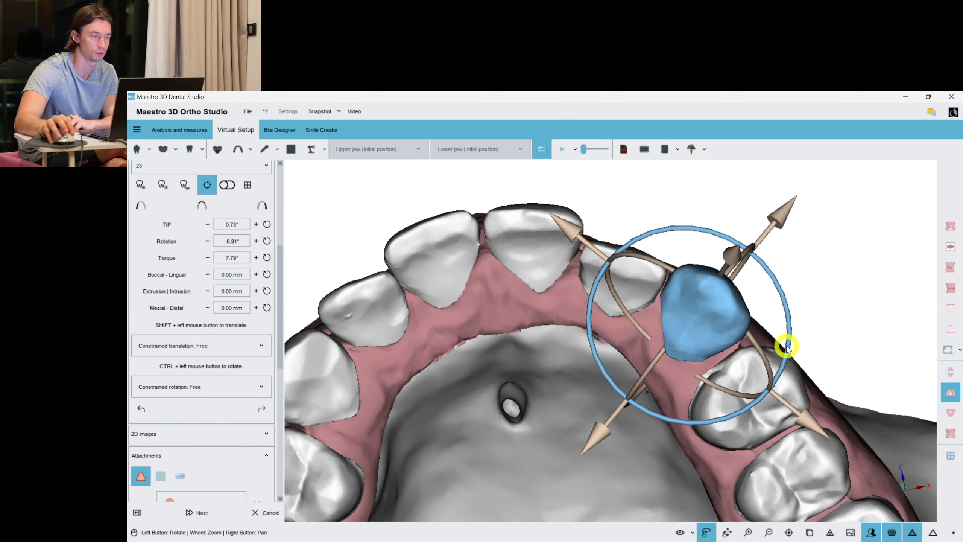
left_click(810, 335)
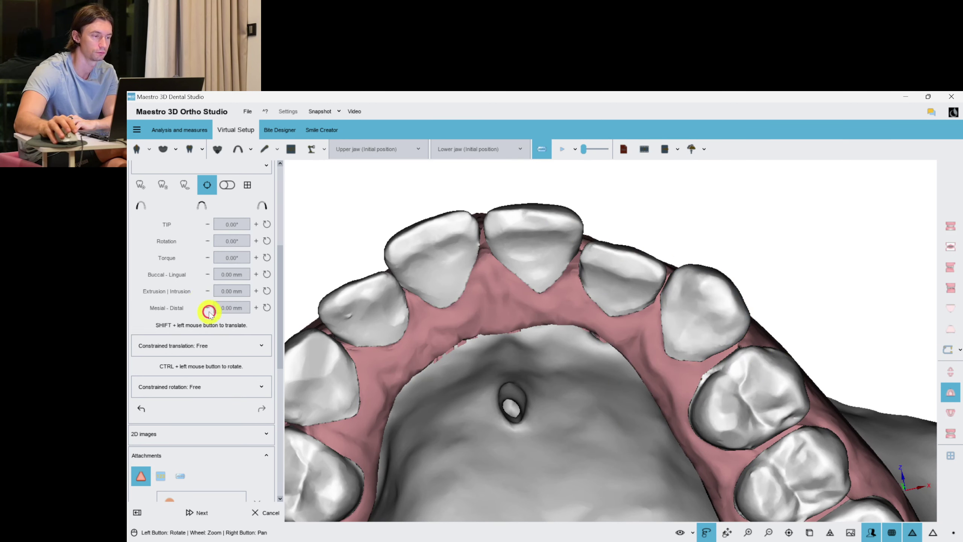
Add a new layer following Layer3 in the upper jaw's virtual setup
left_click_drag(279, 333, 279, 155)
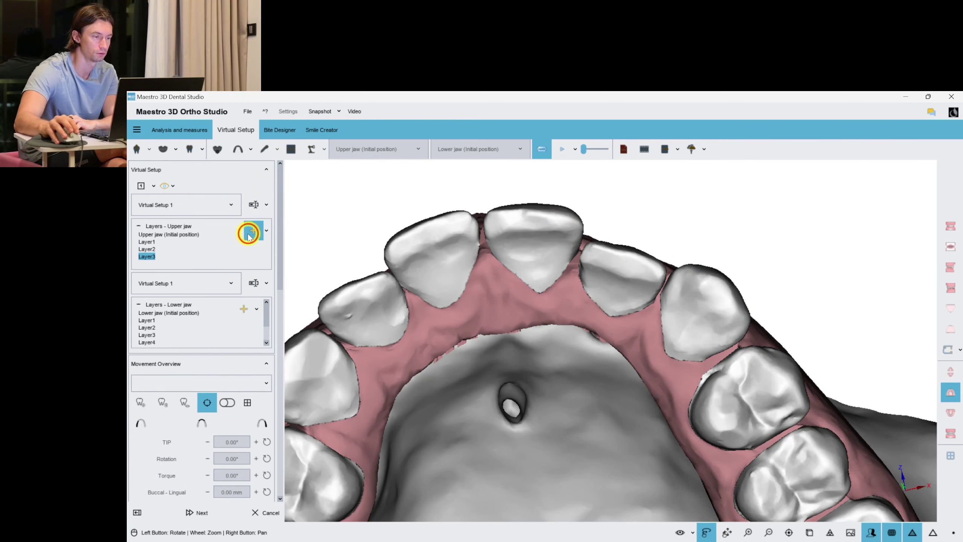
left_click(249, 234)
scroll(499, 251, "down", 3)
scroll(490, 293, "up", 8)
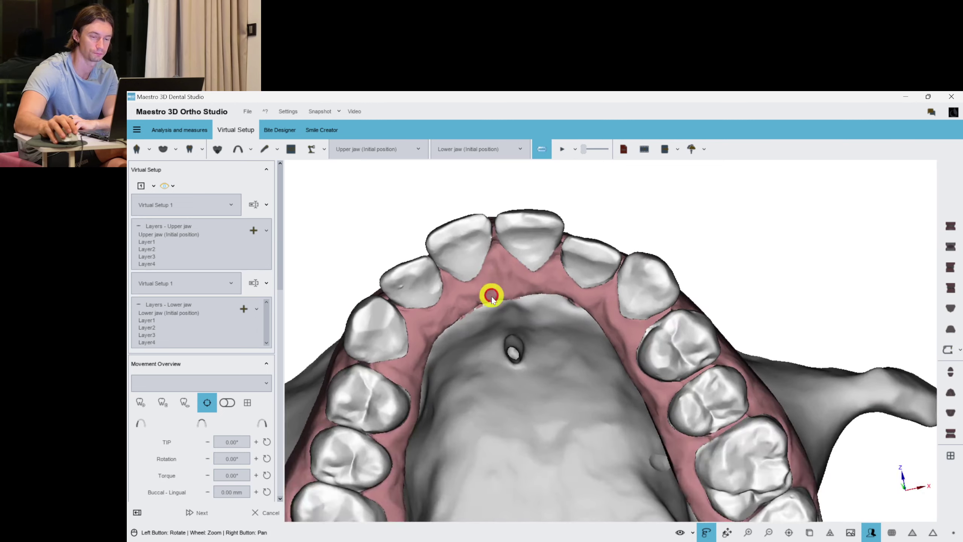
left_click_drag(498, 289, 463, 267)
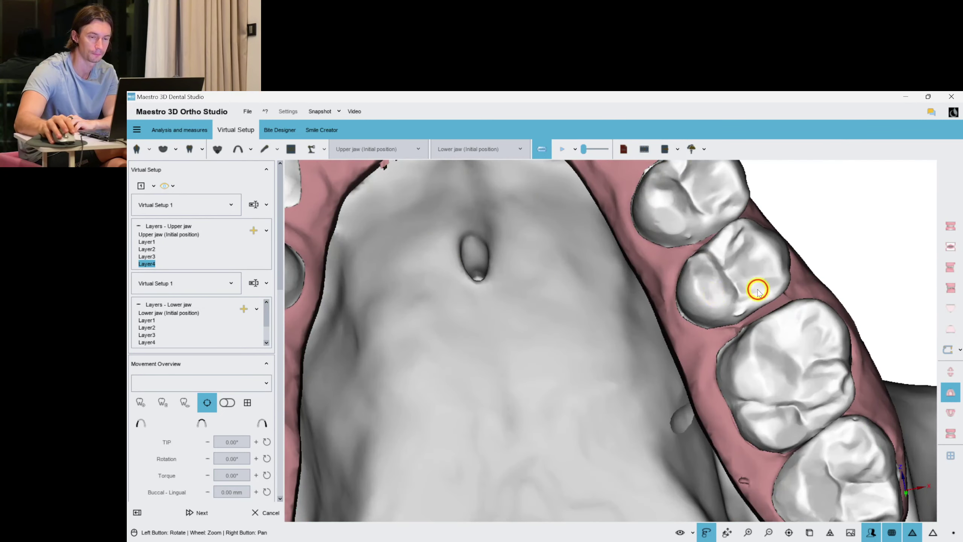
Examine the left-side bite with both jaws shown, and the left lower premolars and molars with the lower jaw alone
left_click_drag(758, 291, 715, 359)
left_click(950, 433)
scroll(622, 317, "up", 4)
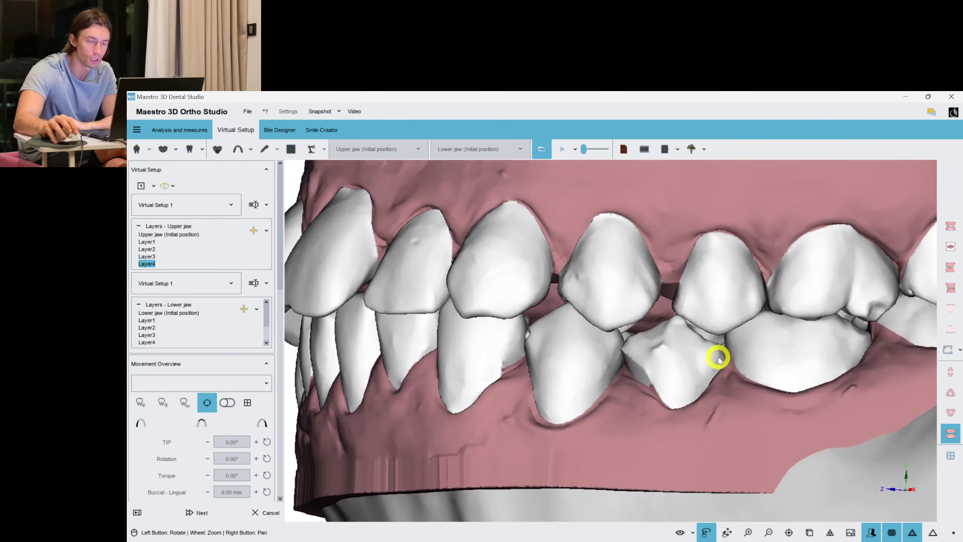
left_click(951, 416)
scroll(680, 363, "down", 5)
left_click_drag(679, 361, 549, 279)
scroll(568, 337, "up", 3)
scroll(568, 336, "up", 2)
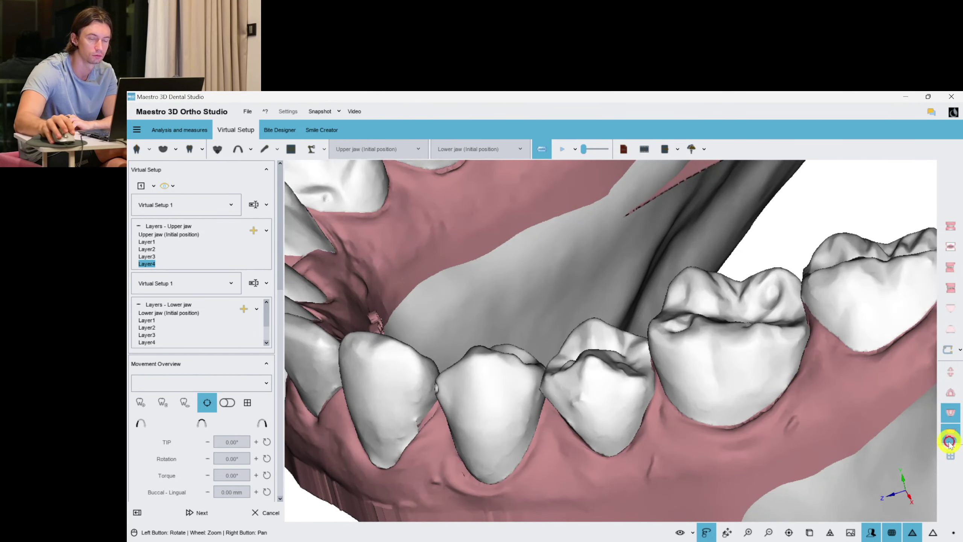
With both jaws shown, set upper premolar 24 to about -3.76° tip and 1.68° torque
left_click(949, 441)
scroll(540, 354, "down", 5)
left_click_drag(540, 355, 607, 341)
scroll(609, 357, "up", 3)
right_click_drag(609, 366, 598, 308)
left_click(631, 302)
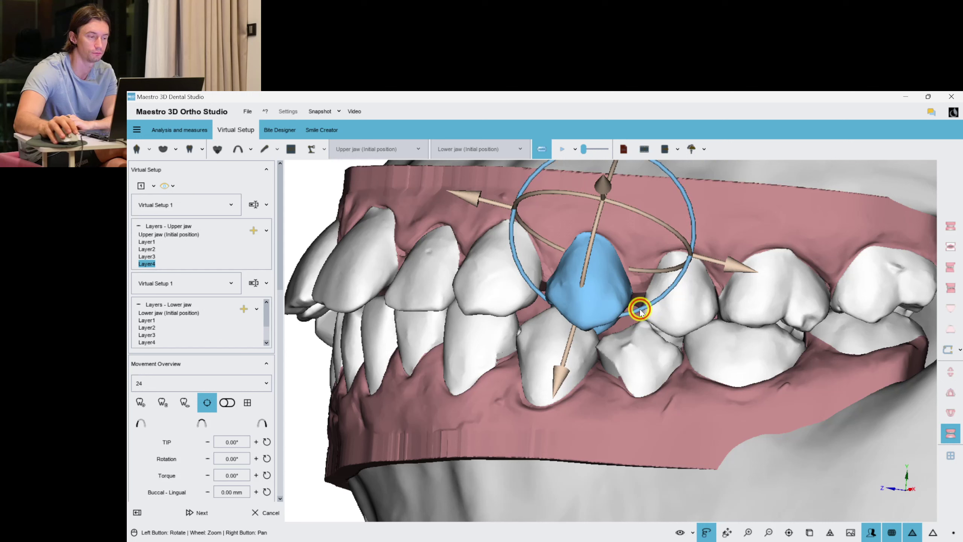
left_click_drag(640, 311, 644, 310)
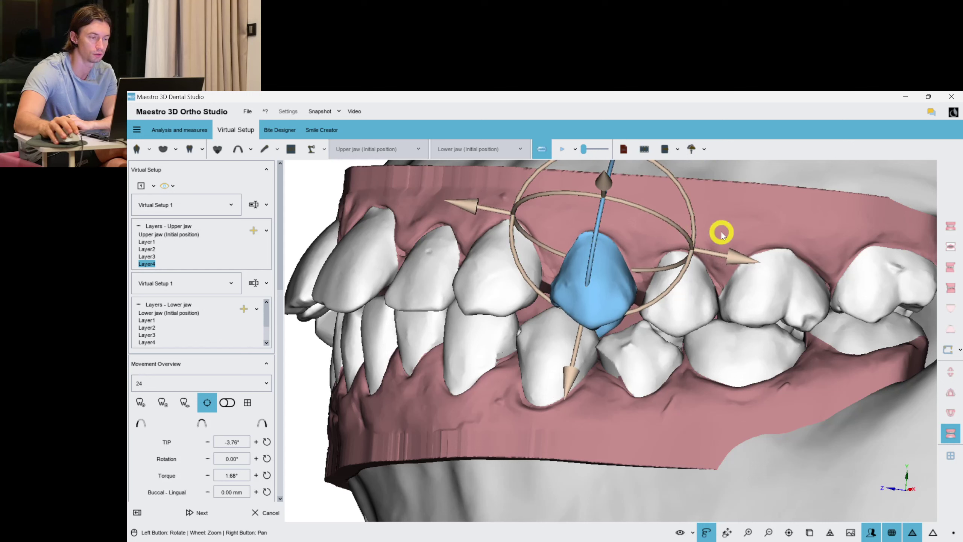
left_click(739, 214)
Slightly adjust the position of upper lateral incisor 22 relative to the lower front teeth, viewing the arches from the front and below
scroll(603, 246, "down", 3)
left_click_drag(576, 294, 618, 304)
left_click_drag(536, 295, 690, 243)
scroll(616, 323, "up", 3)
left_click(688, 243)
left_click_drag(705, 209, 712, 208)
left_click(744, 214)
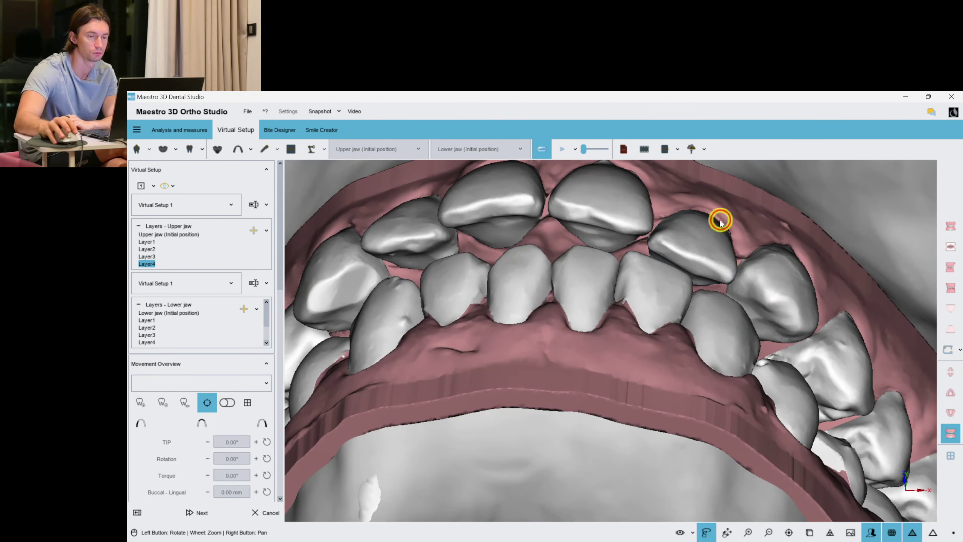
Inspect the upper front teeth with the lower jaw hidden, and bring both jaws back into view
left_click(948, 398)
left_click_drag(620, 345, 588, 381)
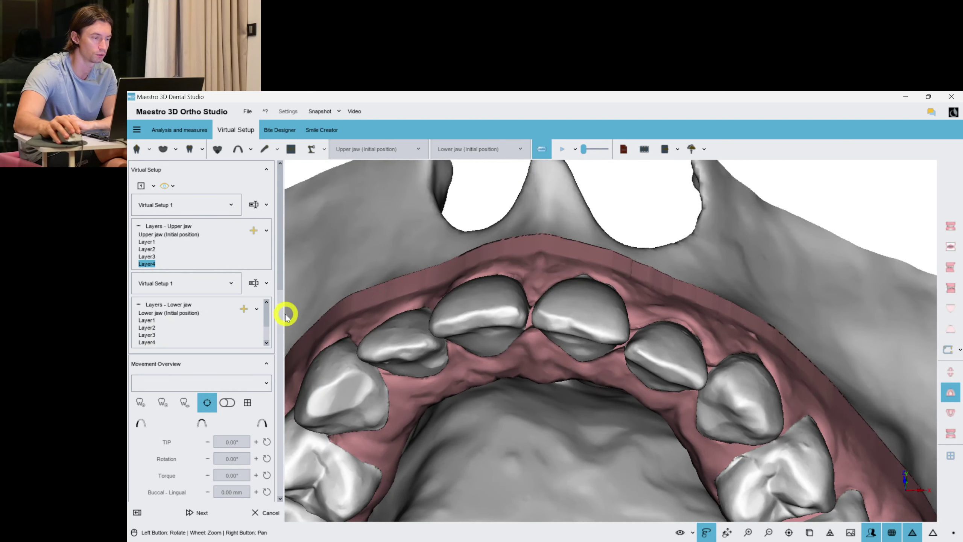
left_click(951, 433)
left_click_drag(608, 348, 524, 326)
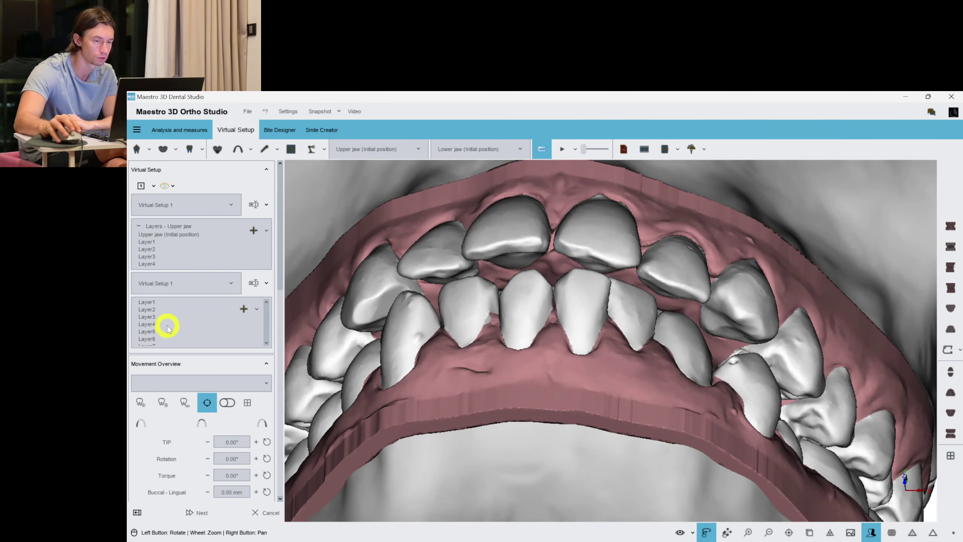
Display the lower jaw's Layer6 and Layer7 in turn to check the lower teeth against upper Layer4
left_click(146, 338)
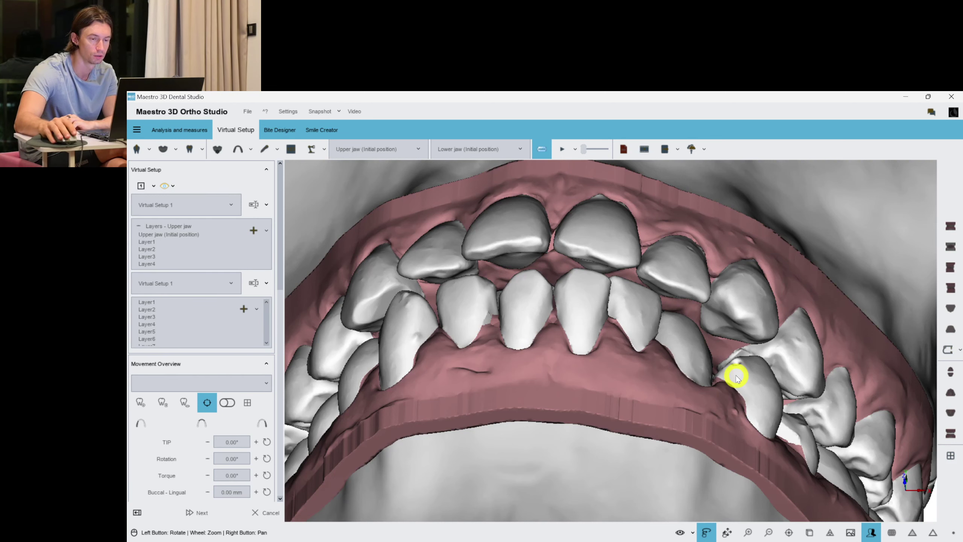
left_click_drag(666, 370, 656, 355)
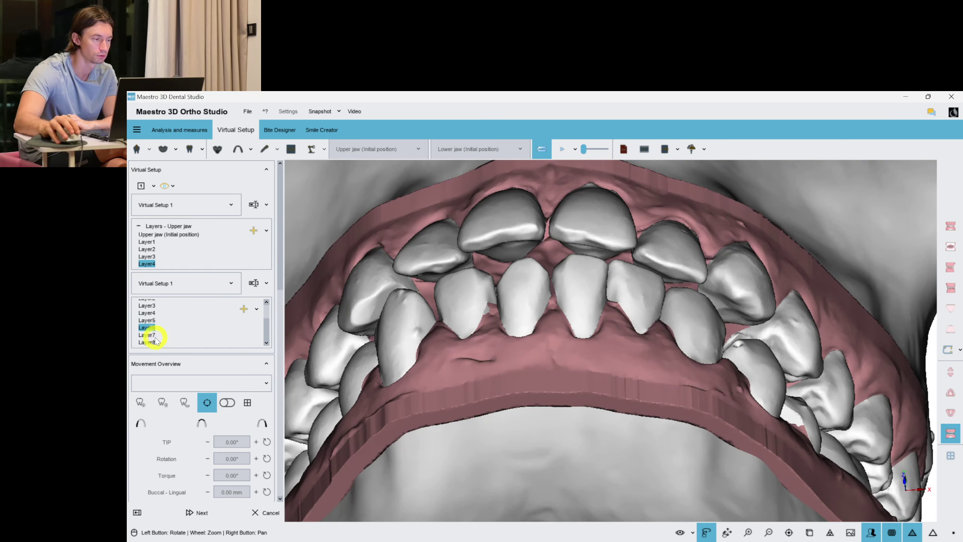
left_click(237, 327)
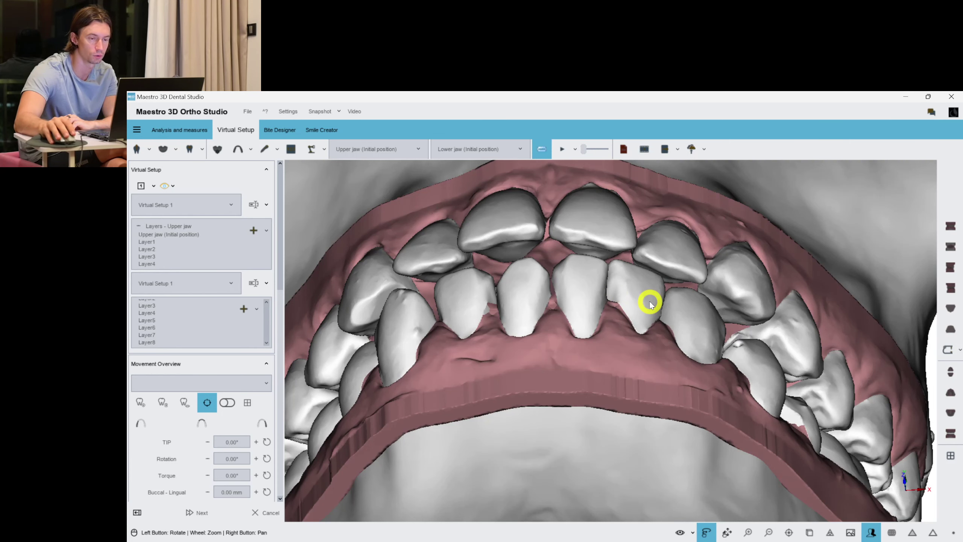
scroll(667, 282, "up", 5)
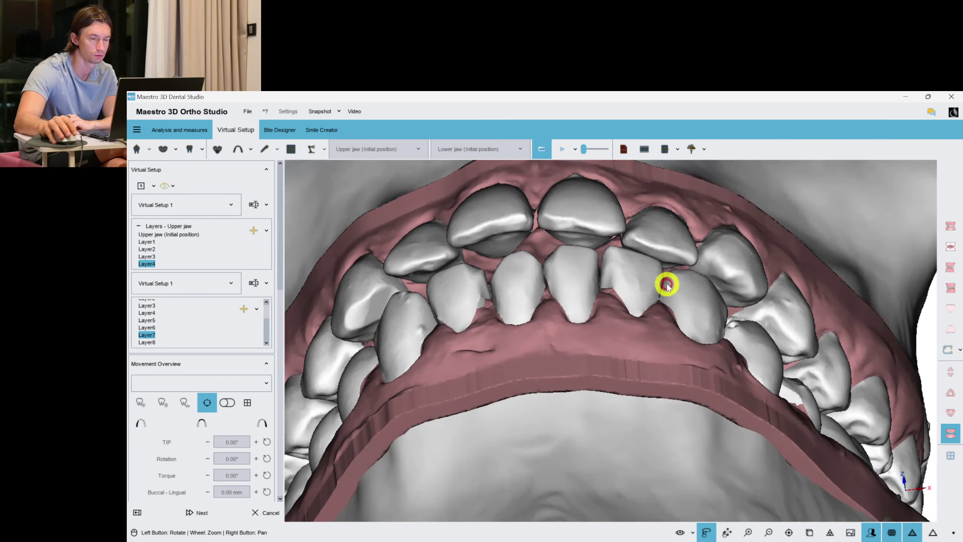
Adjust upper tooth 22 to about -0.08° tip and -1.90° rotation, and activate the lower jaw's Layer8
left_click(661, 235)
left_click_drag(632, 258, 636, 255)
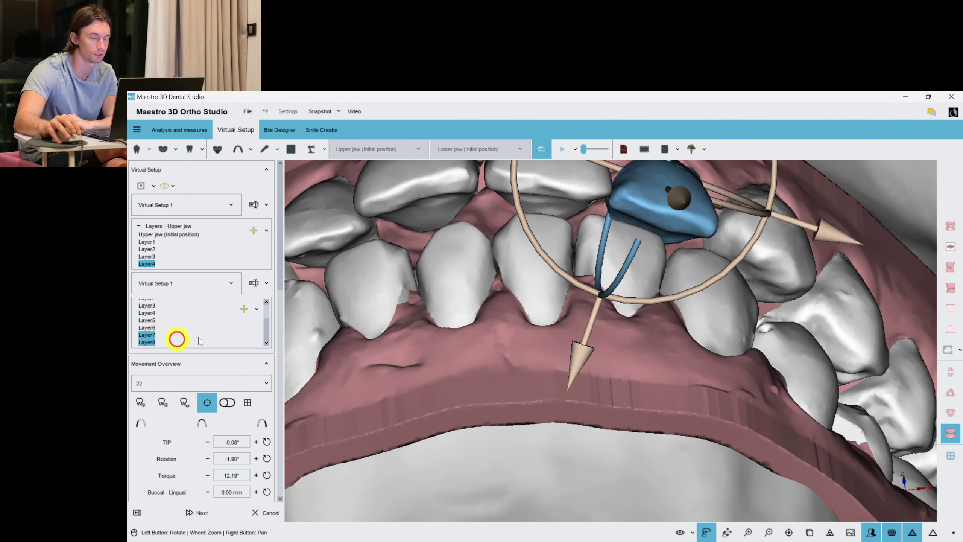
left_click_drag(600, 318, 325, 257)
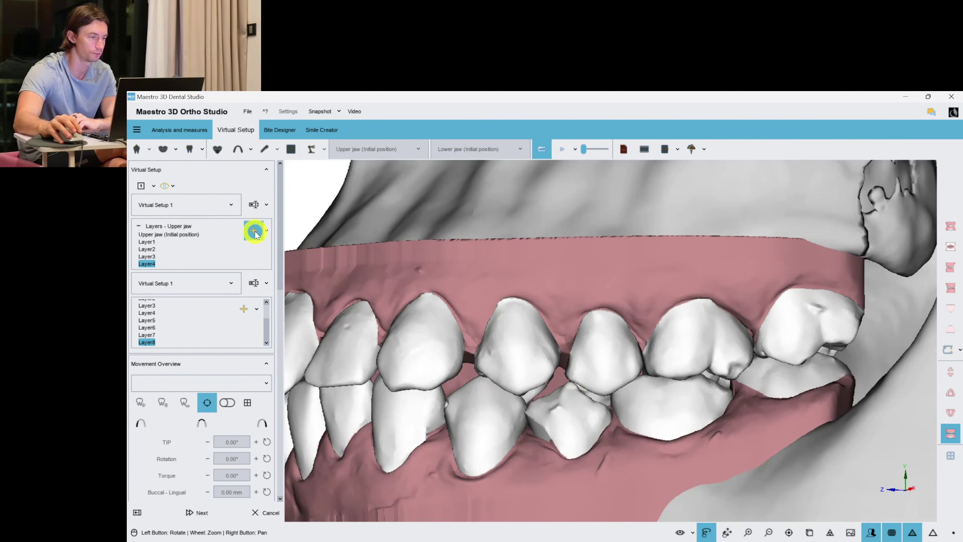
Add a new upper jaw layer and tip tooth 24 toward tooth 25 to close the gap between them
left_click_drag(559, 355, 526, 365)
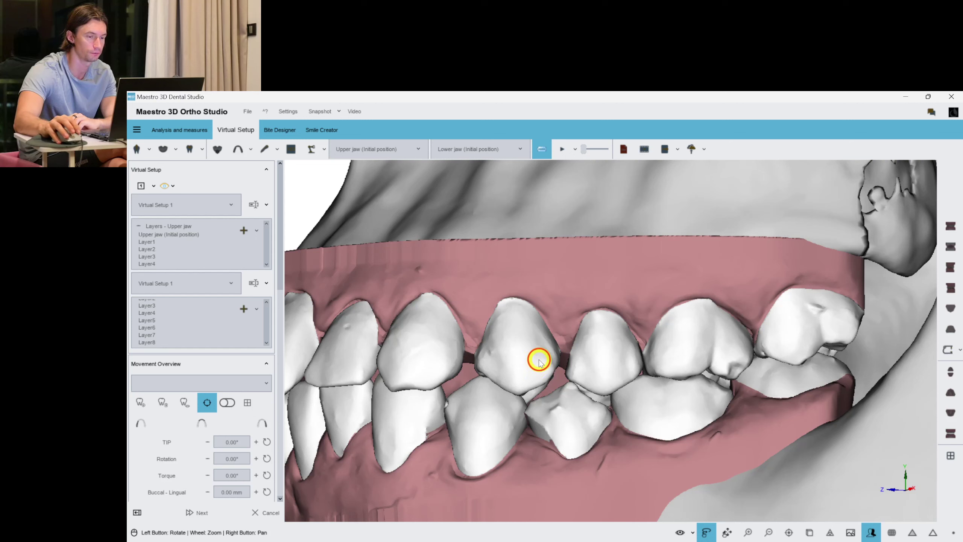
left_click(539, 361)
left_click_drag(593, 348, 607, 346)
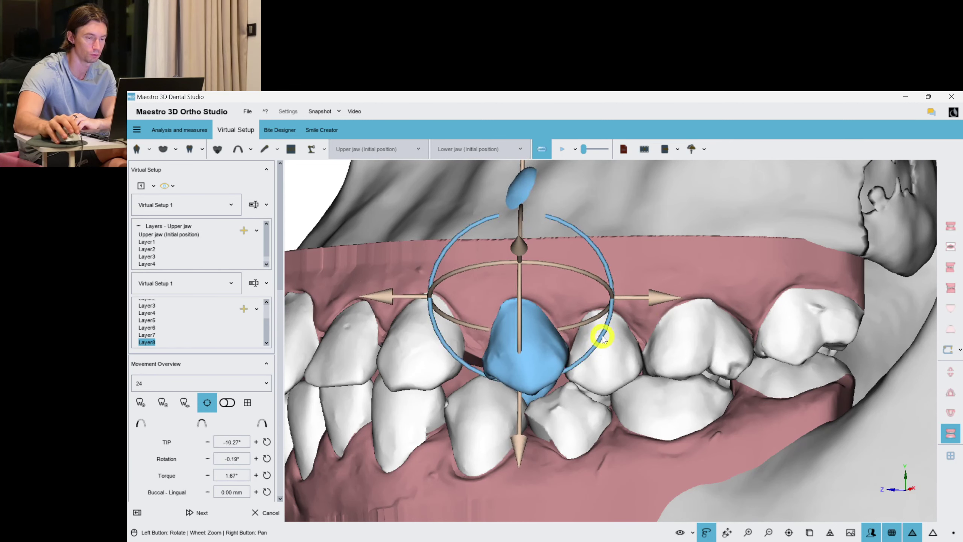
left_click(688, 271)
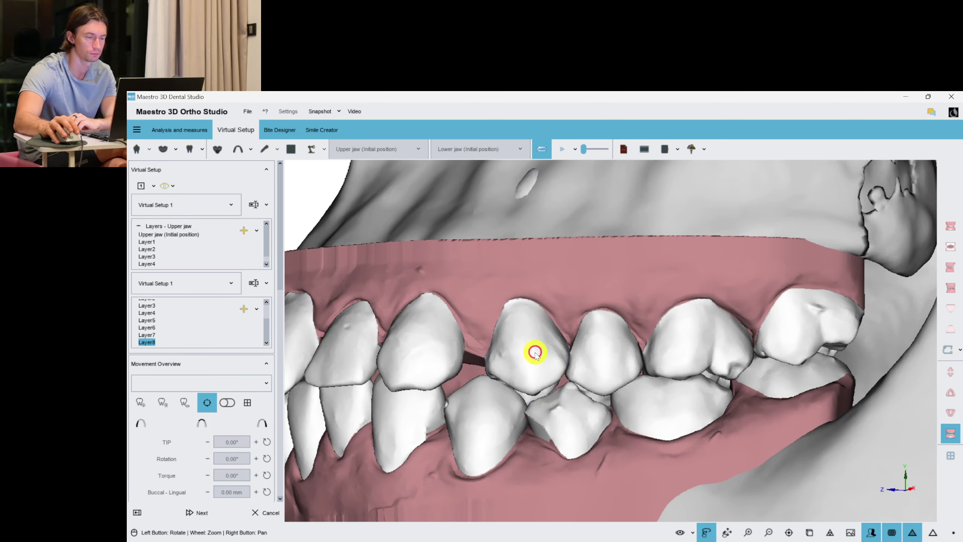
Tip upper tooth 23 to about -3.88° and check its contact with the neighbouring teeth from below
left_click_drag(535, 353, 638, 281)
left_click(588, 271)
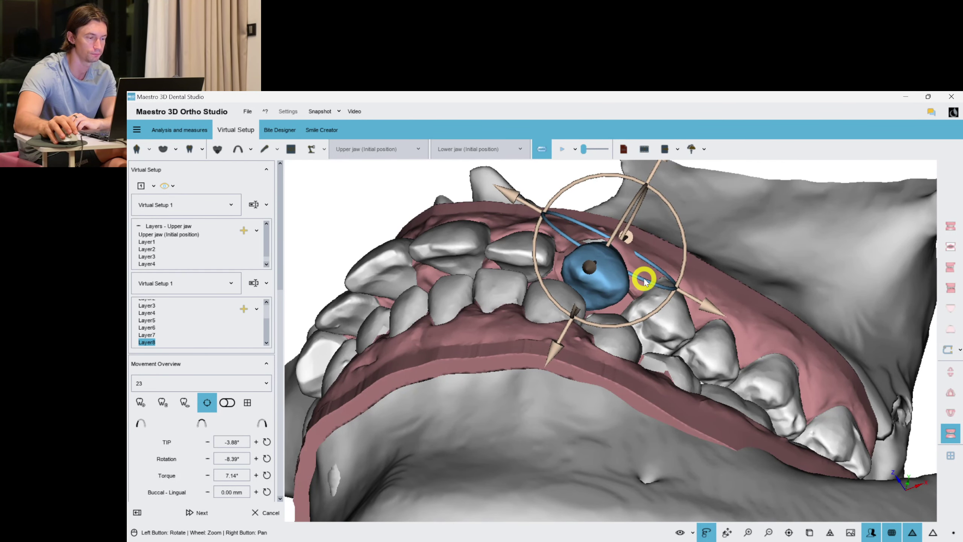
left_click(709, 243)
left_click_drag(471, 375, 663, 357)
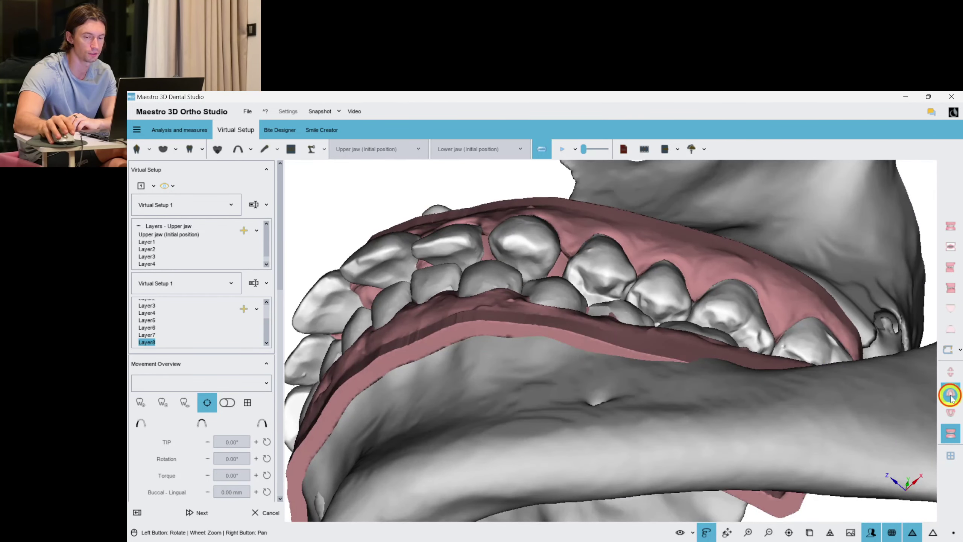
Isolate the upper jaw, tip tooth 24 to about -5.53° and refine the position of tooth 23
left_click(950, 395)
left_click_drag(501, 381, 538, 375)
left_click(589, 329)
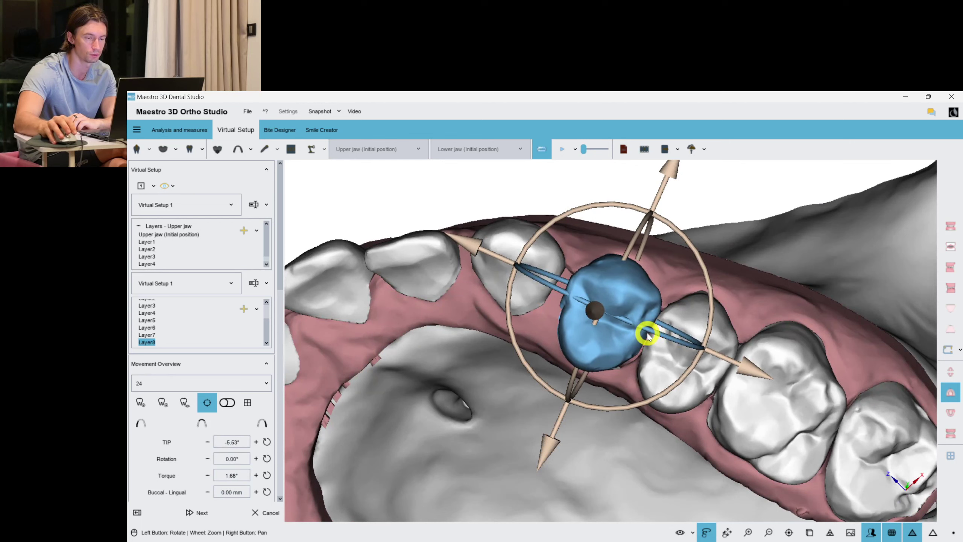
left_click(815, 258)
left_click(516, 273)
left_click(712, 240)
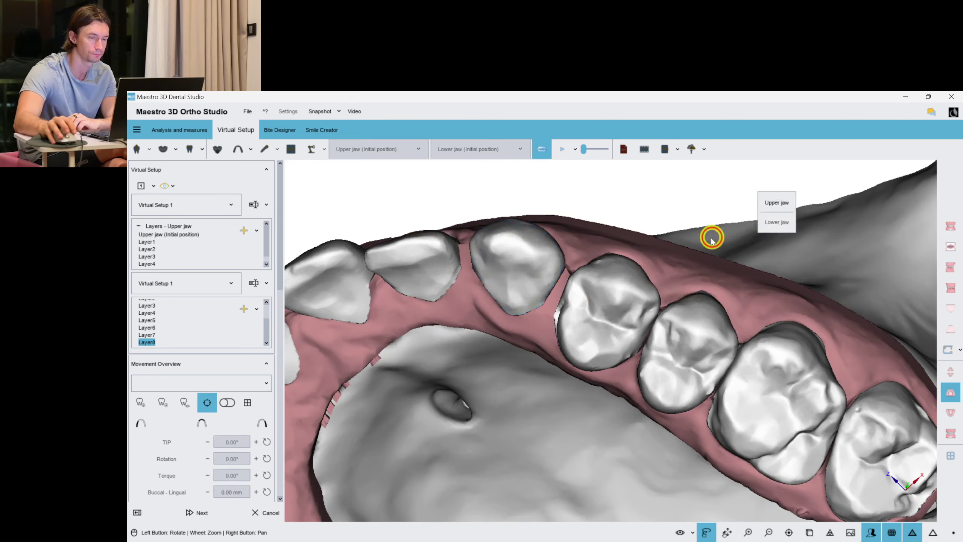
With both jaws shown, rotate upper tooth 12 to about -11.47° and upper tooth 11 to about 8.83°
scroll(712, 240, "down", 3)
left_click_drag(712, 239, 961, 410)
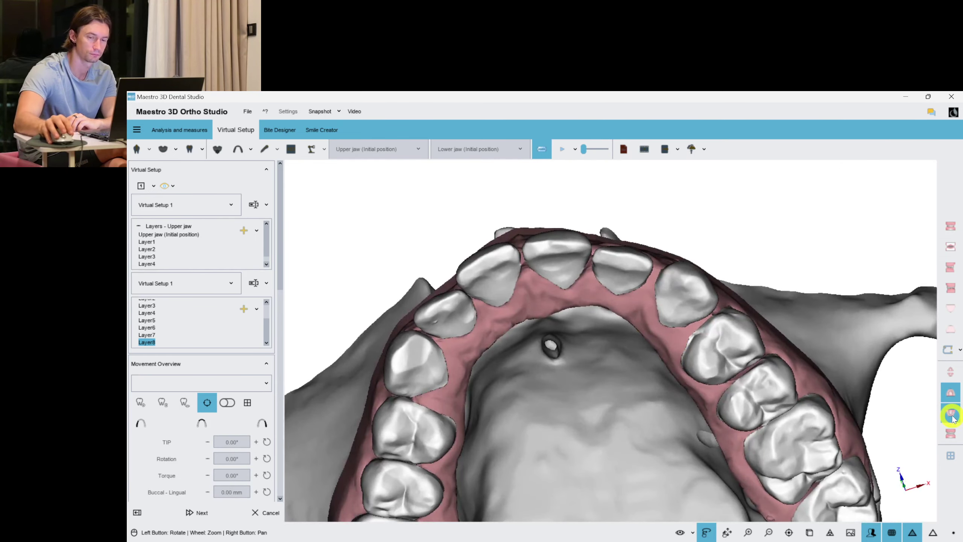
left_click_drag(868, 403, 594, 347)
left_click_drag(430, 296, 477, 345)
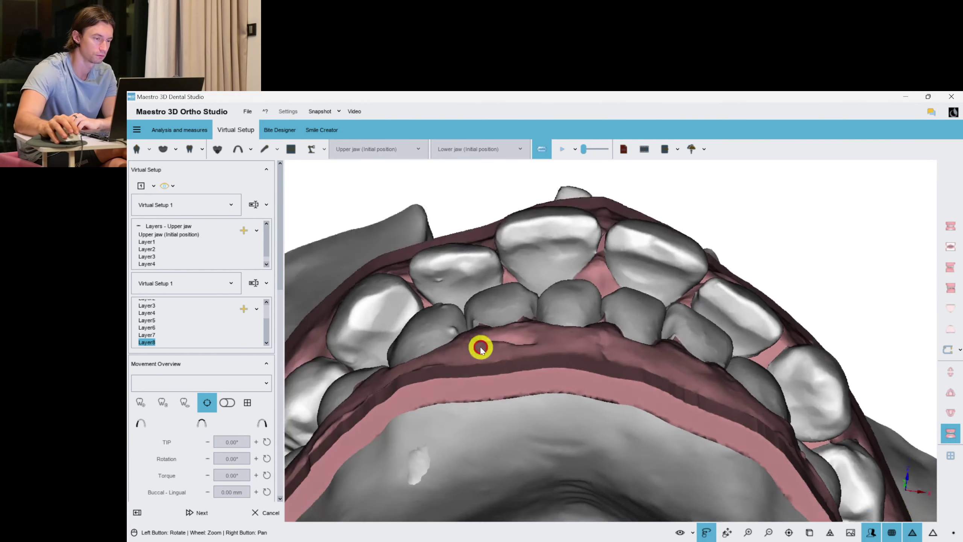
left_click(477, 279)
left_click_drag(574, 343, 495, 335)
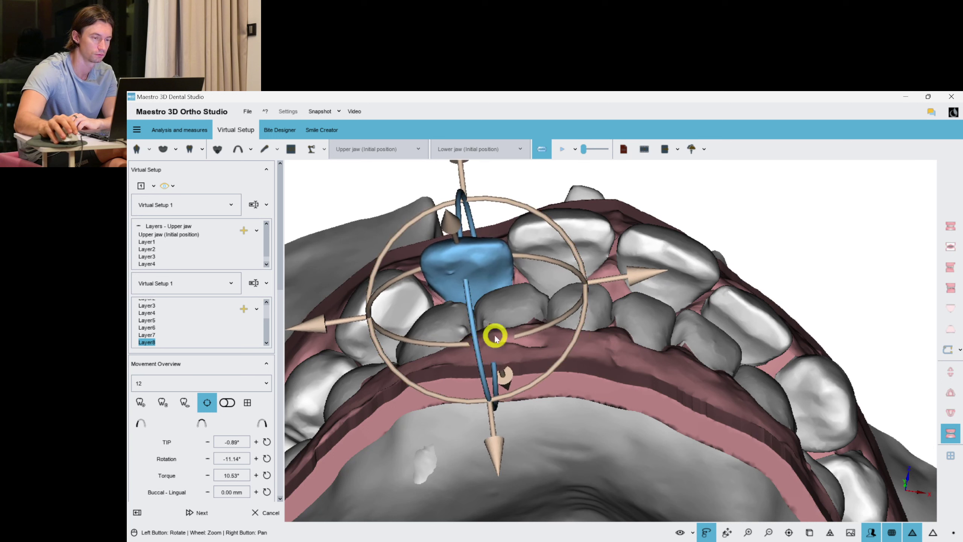
left_click_drag(557, 323, 551, 322)
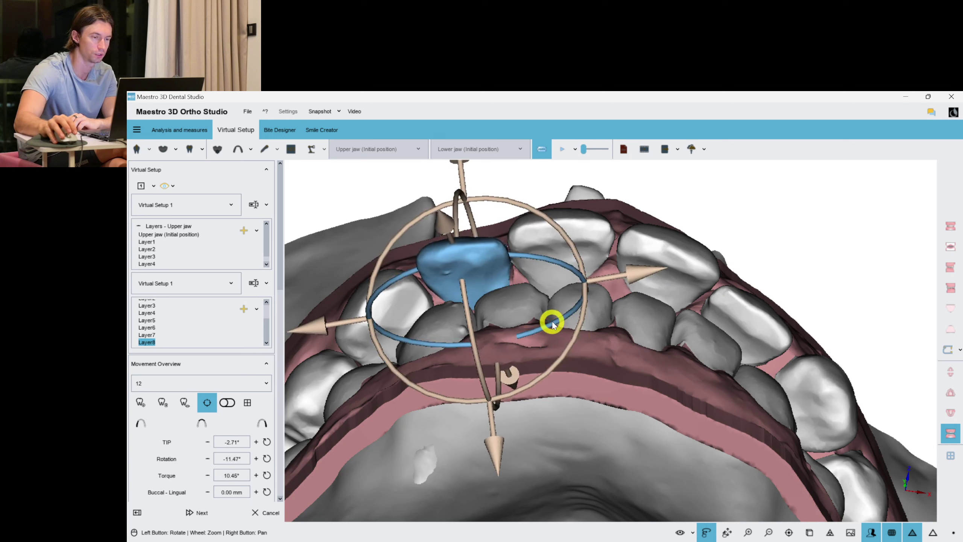
left_click(563, 242)
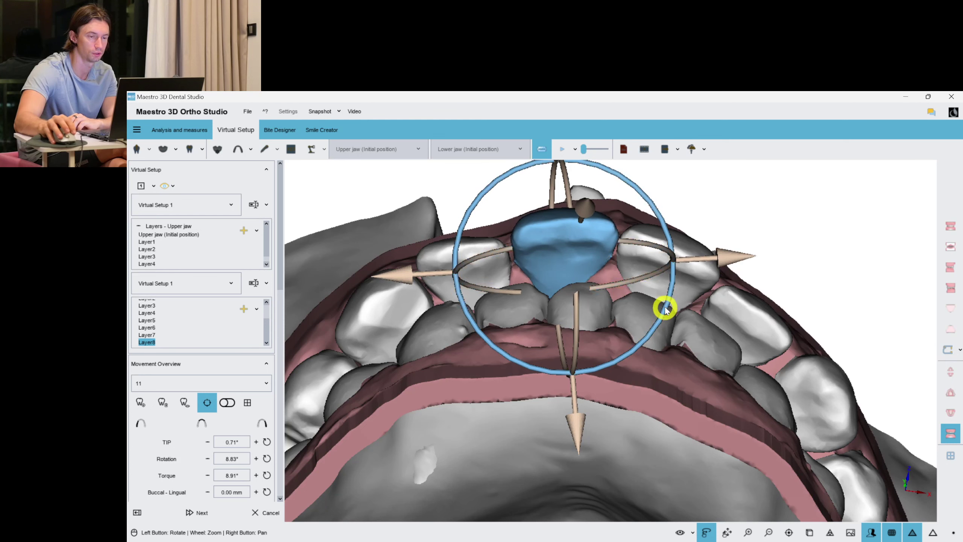
left_click(672, 267)
Adjust upper tooth 22 to about -2.19° tip, -5.61° rotation and 14.11° torque
left_click_drag(848, 254, 606, 277)
left_click(635, 250)
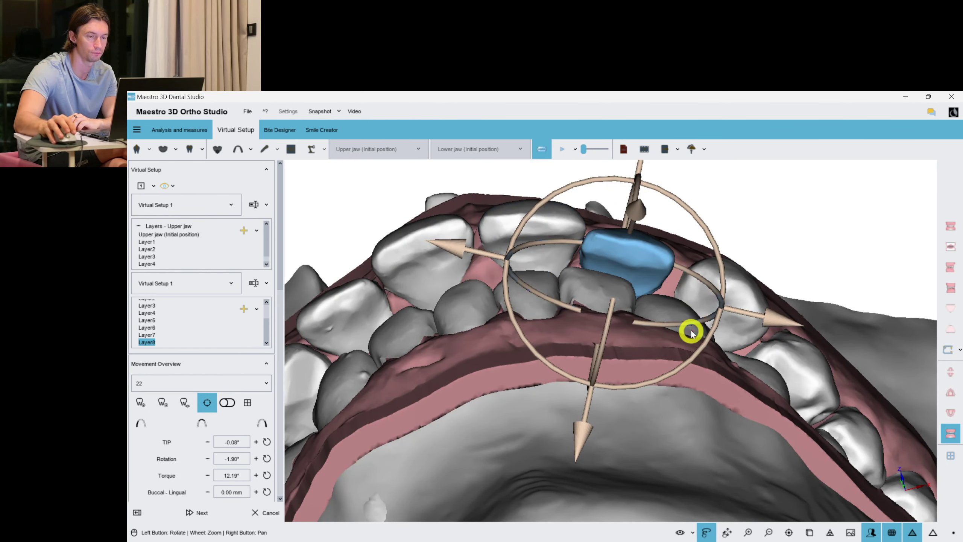
left_click_drag(689, 324, 614, 331)
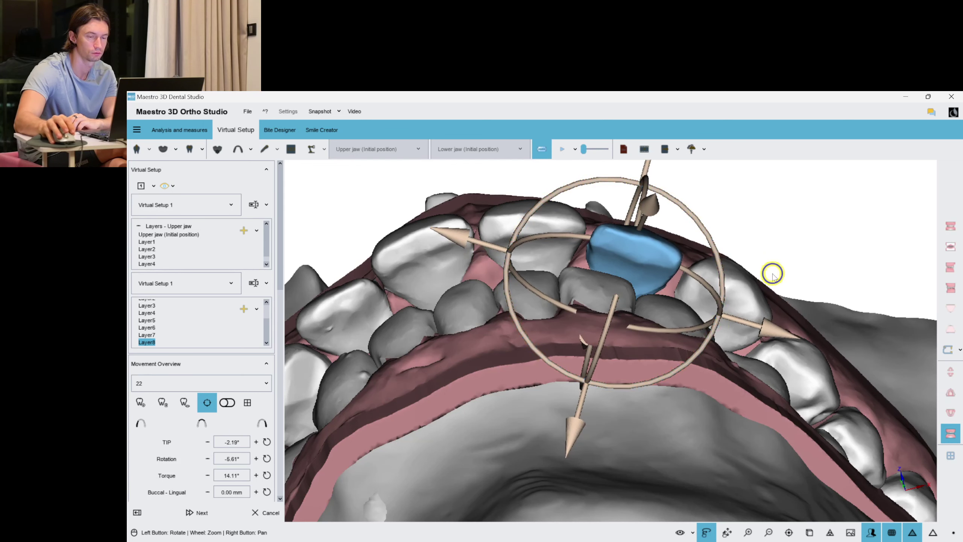
left_click(421, 252)
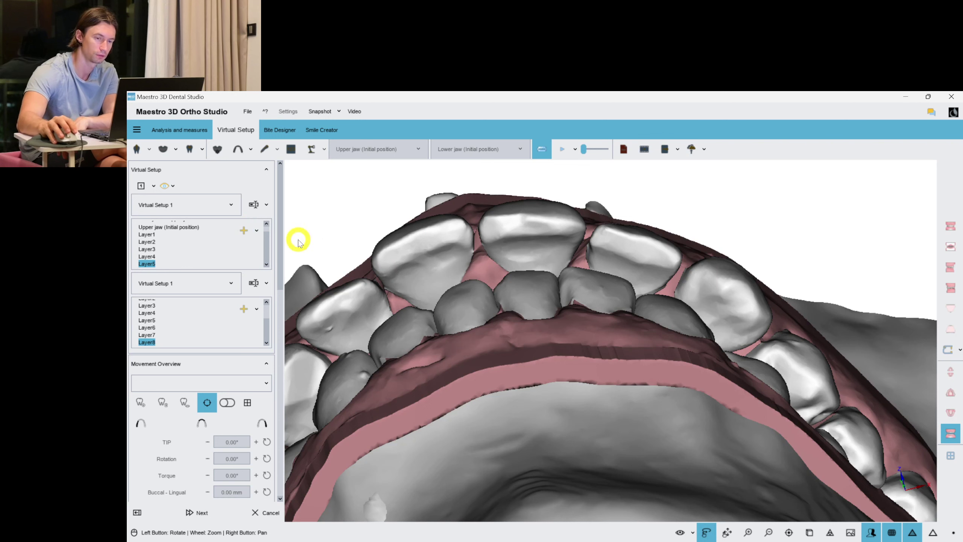
Add the next upper jaw layer and adjust tooth 23 to about -6.69° tip, -13.18° rotation and 4.87° torque
left_click(723, 319)
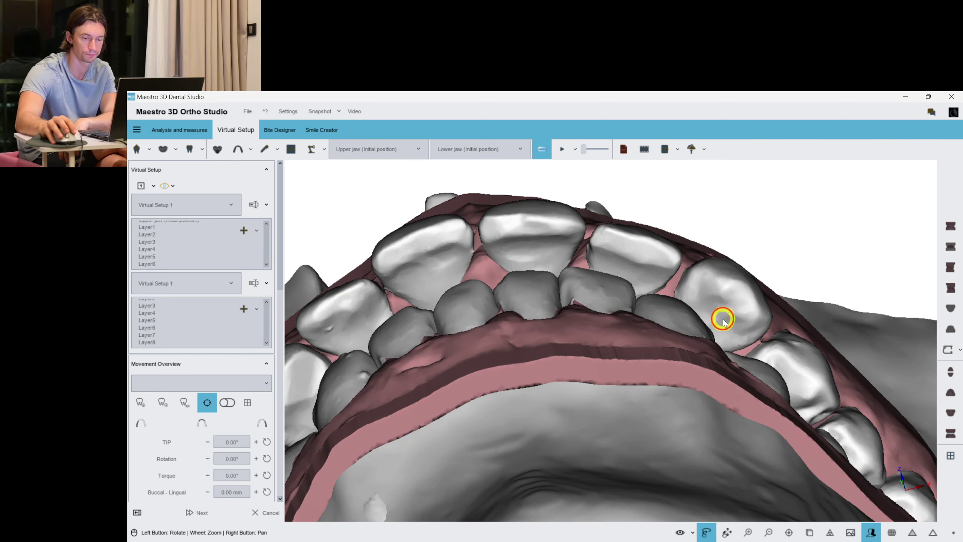
left_click_drag(809, 368, 697, 372)
left_click_drag(615, 219, 620, 219)
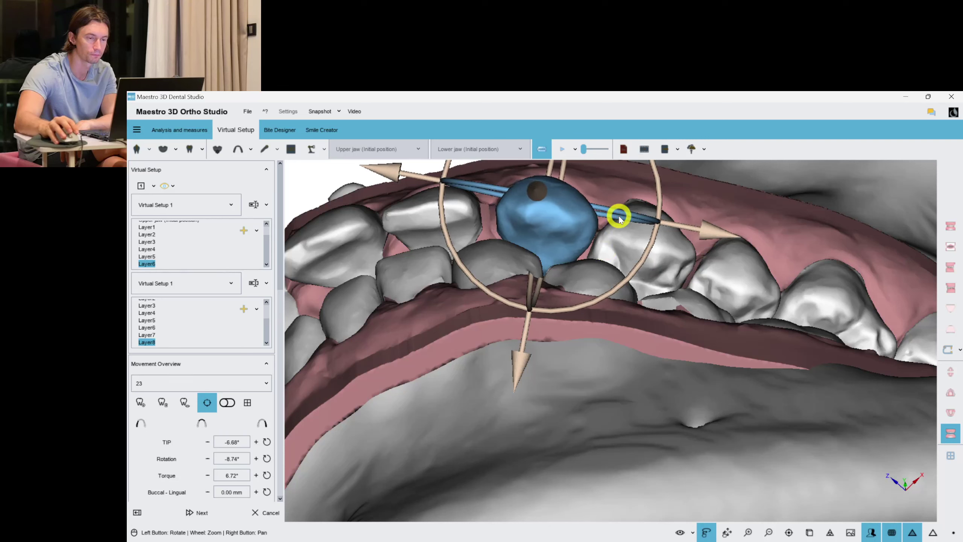
left_click_drag(640, 260, 636, 264)
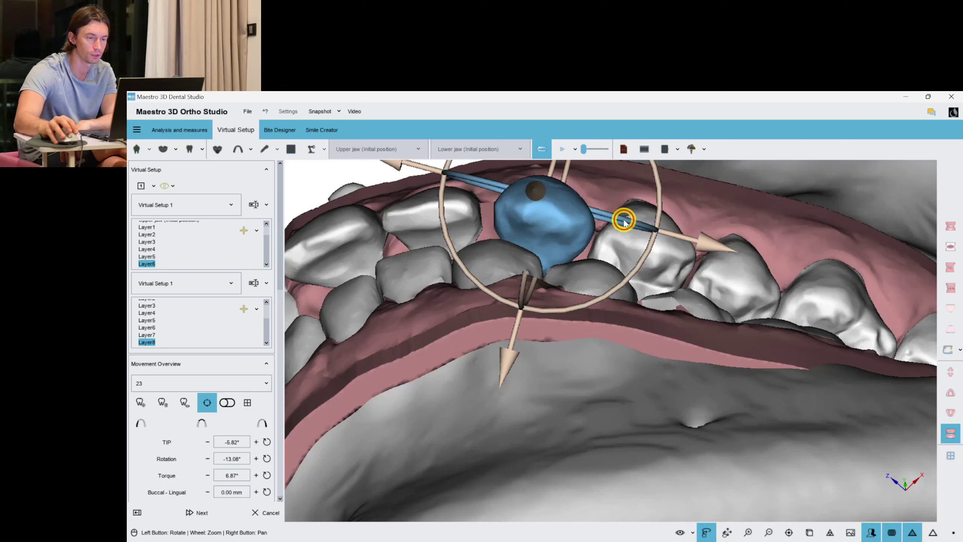
left_click_drag(527, 287, 526, 288)
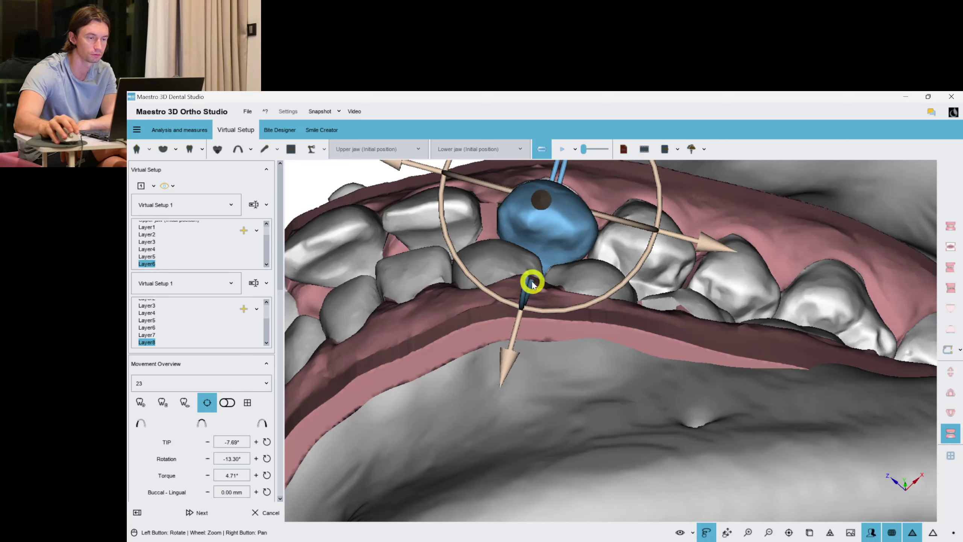
left_click(684, 211)
left_click(555, 249)
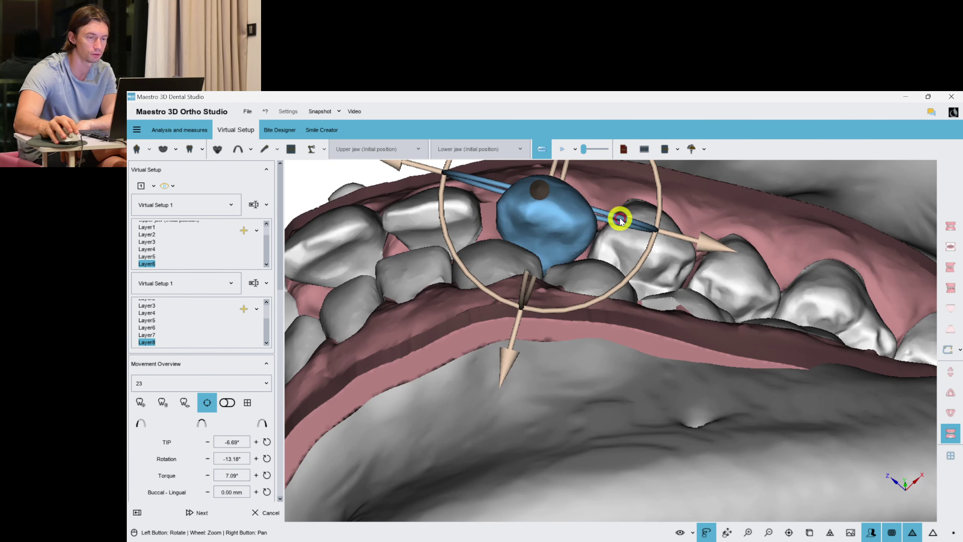
left_click_drag(529, 290, 529, 296)
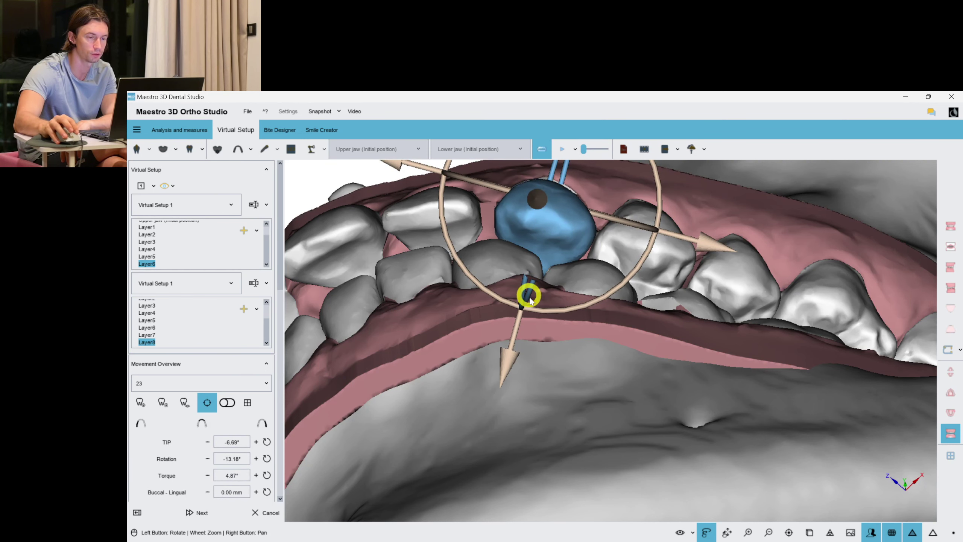
left_click(559, 330)
Adjust upper tooth 22 to about -5.97° tip, -2.98° rotation and 13.27° torque
left_click_drag(481, 327, 582, 217)
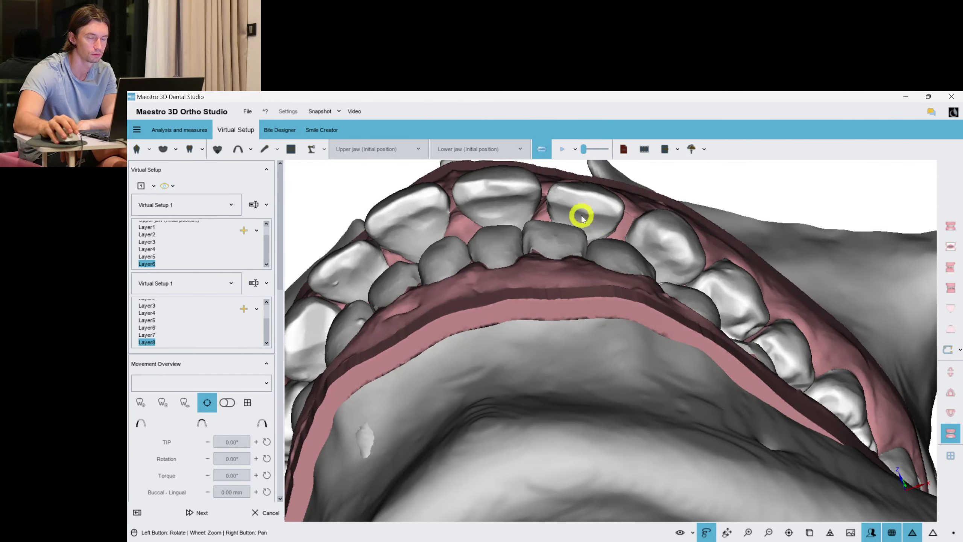
left_click(612, 219)
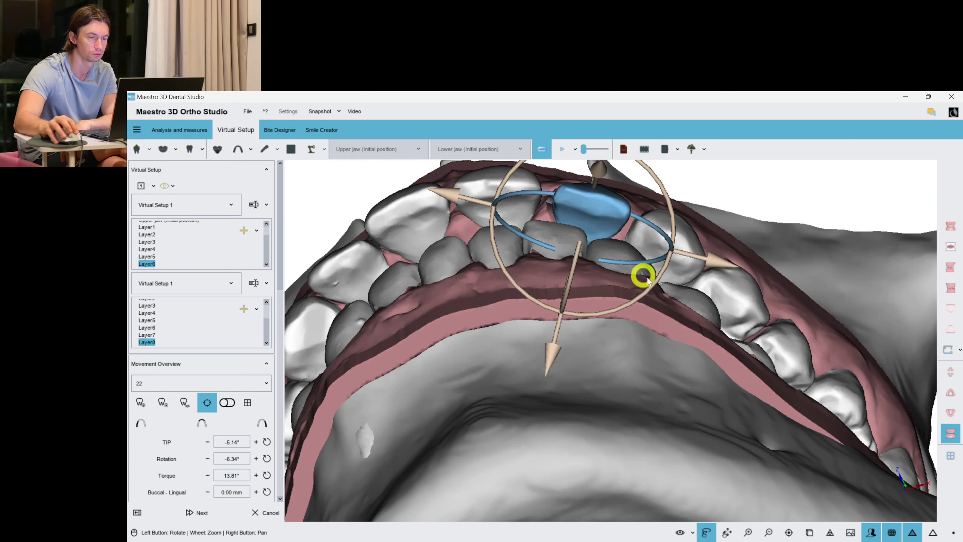
left_click_drag(653, 291, 657, 285)
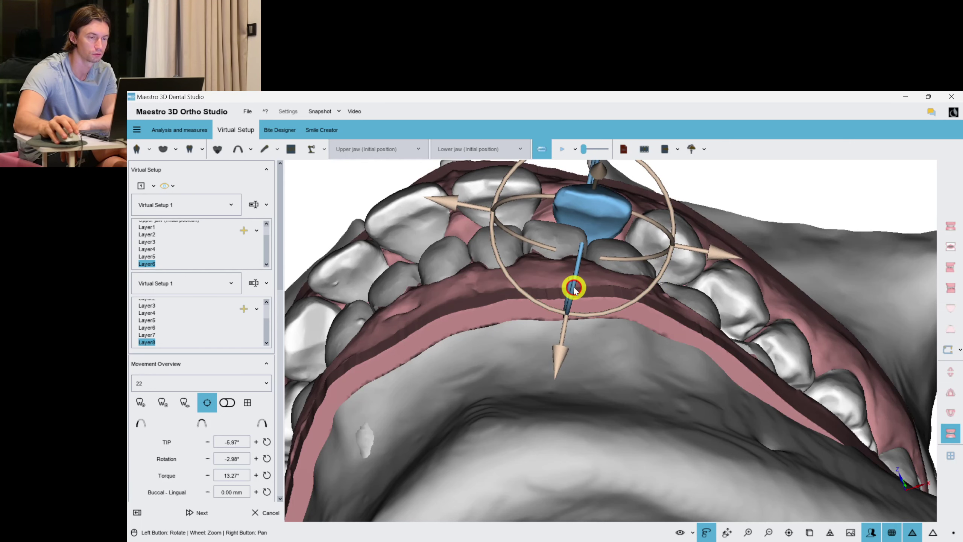
Tip upper tooth 21 to about -1.72° and rotate upper tooth 11 to about 16.36° to align the central incisors
left_click(484, 201)
left_click_drag(606, 379, 592, 232)
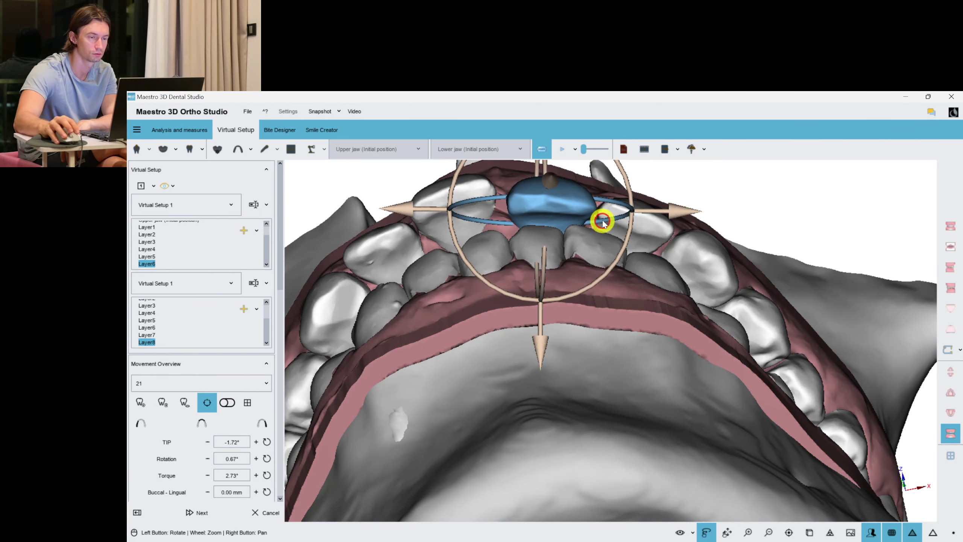
left_click(455, 202)
left_click_drag(640, 306, 571, 248)
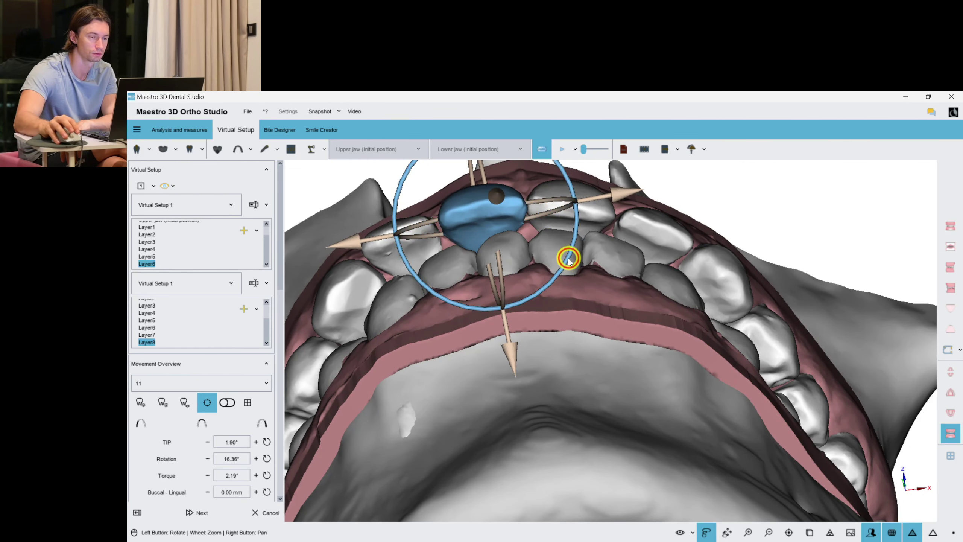
left_click_drag(541, 219, 539, 215)
left_click(601, 291)
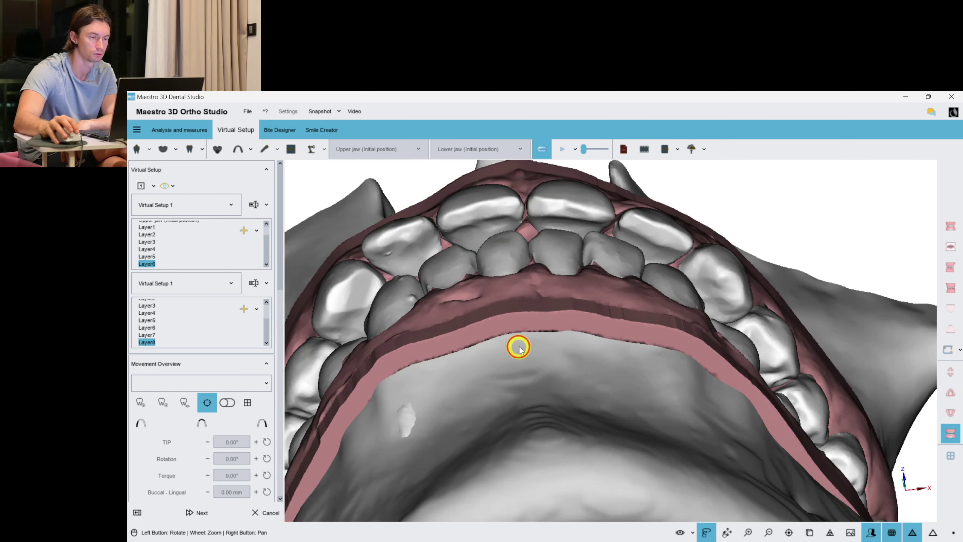
Adjust upper tooth 12 to about -0.97° tip and -20.37° rotation
left_click_drag(519, 347, 579, 389)
left_click(496, 251)
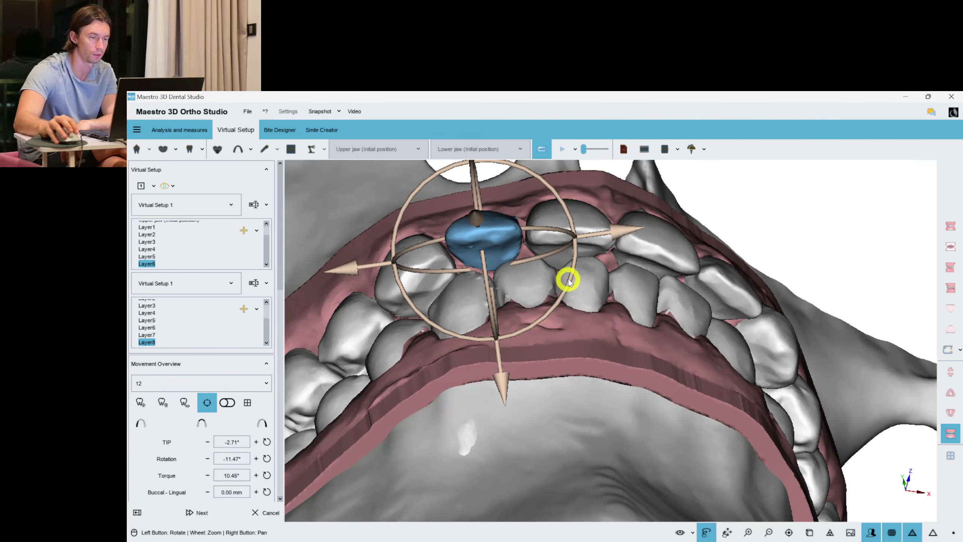
left_click_drag(568, 281, 570, 261)
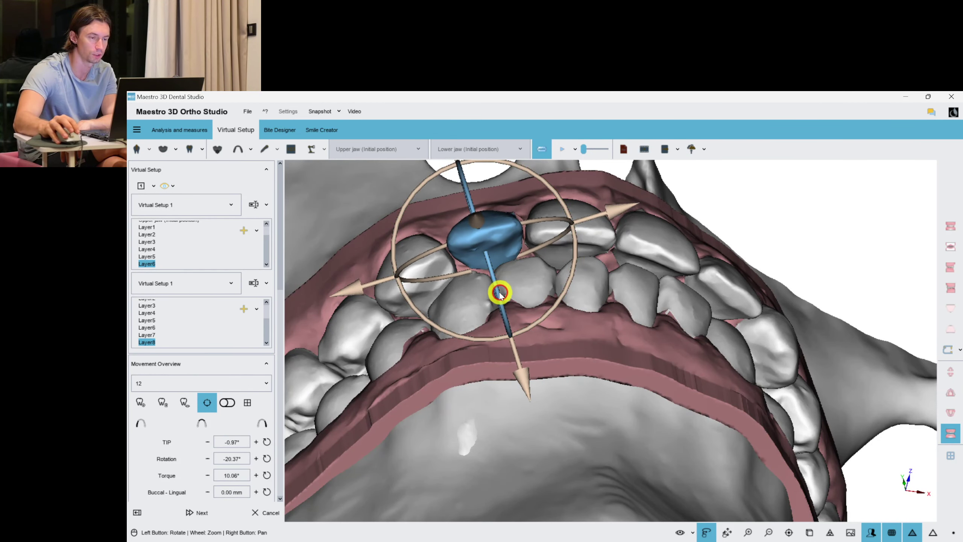
left_click(596, 198)
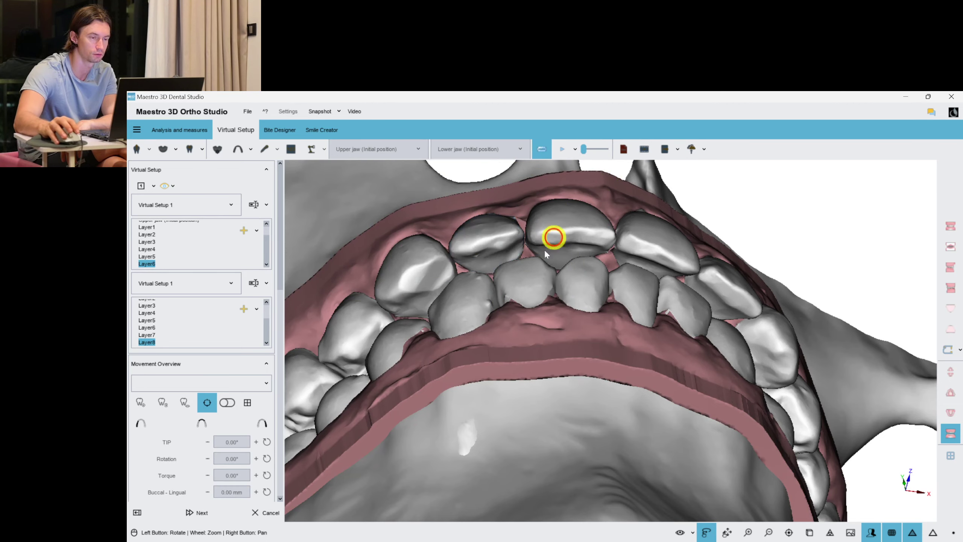
Add the next upper jaw layer and adjust tooth 22 to about -7.13° tip, -3.22° rotation and 8.52° torque
left_click_drag(567, 240, 603, 347)
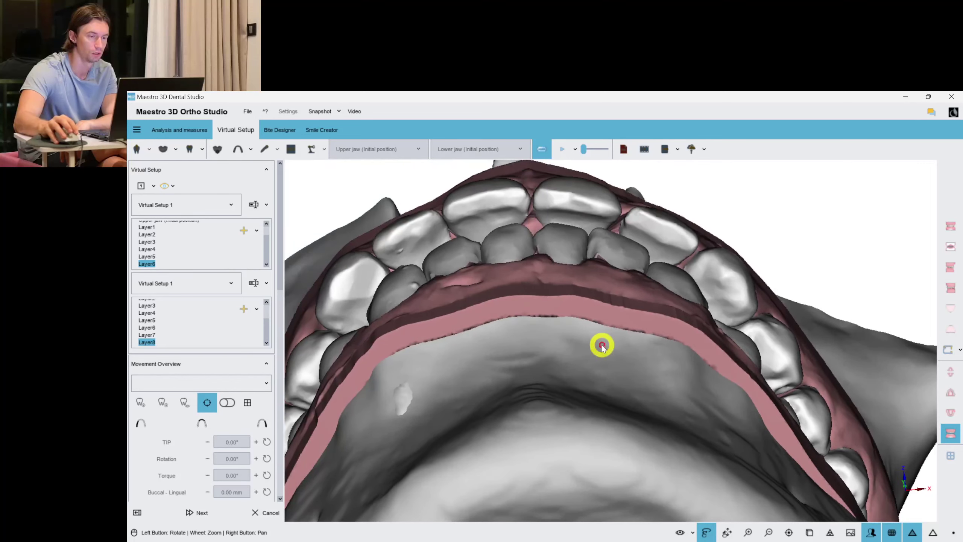
left_click(246, 231)
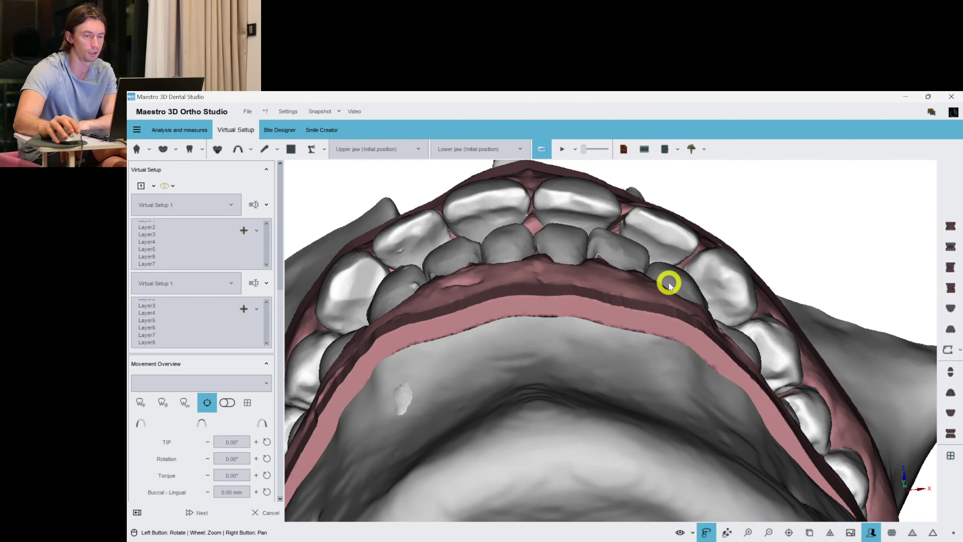
left_click_drag(652, 253, 552, 270)
left_click(551, 270)
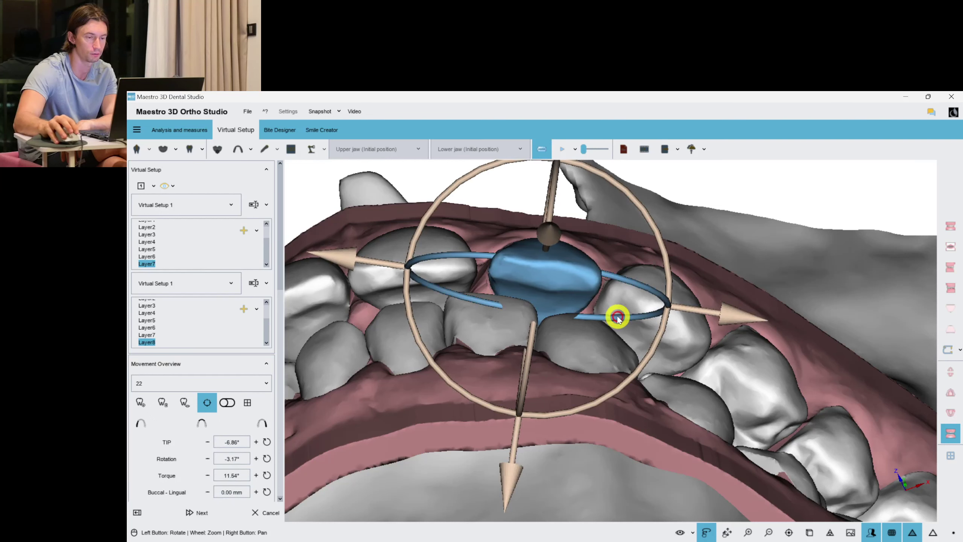
left_click_drag(530, 356, 529, 361)
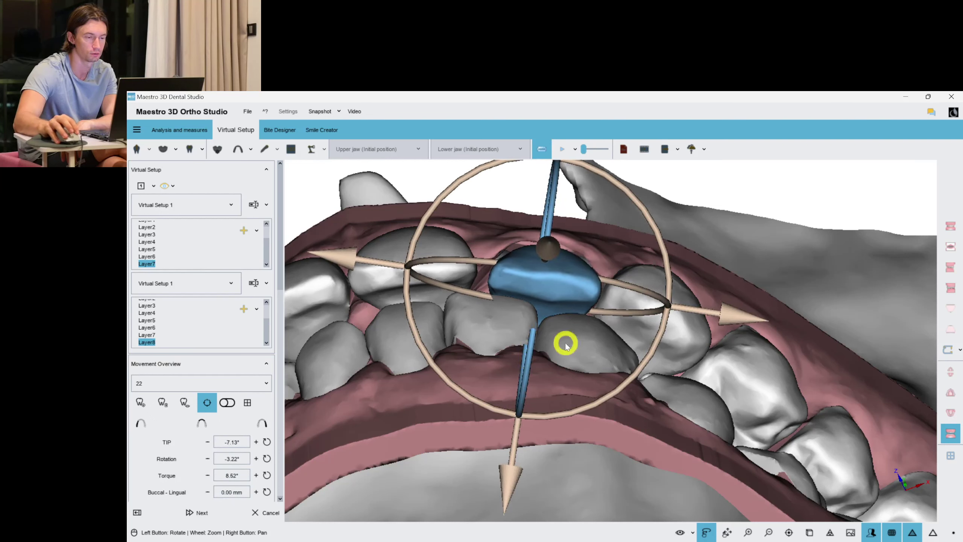
left_click_drag(656, 337, 530, 351)
right_click(638, 248)
Adjust upper tooth 21 to about 0.72° rotation and -1.11° torque
left_click_drag(593, 381, 612, 353)
left_click(532, 262)
left_click_drag(498, 350, 501, 359)
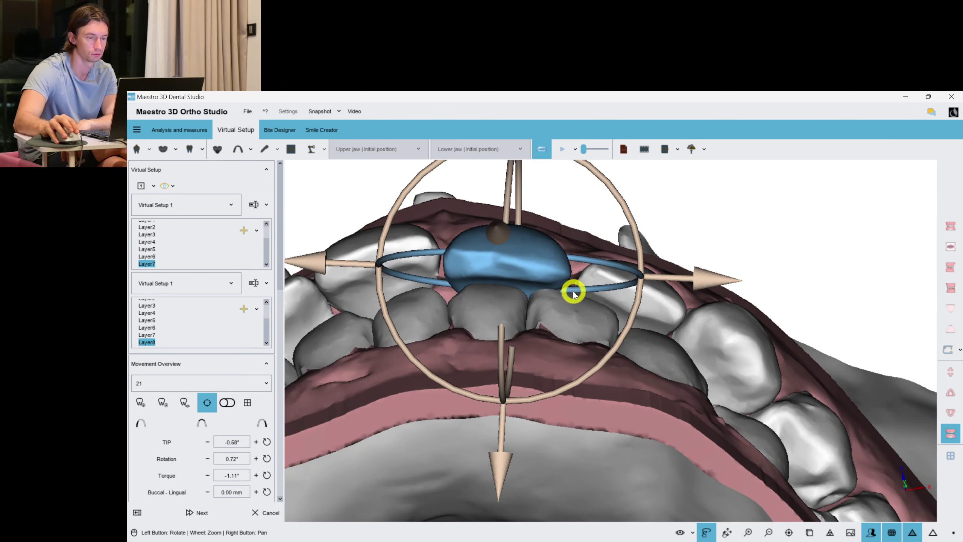
left_click_drag(574, 292, 579, 290)
right_click(630, 228)
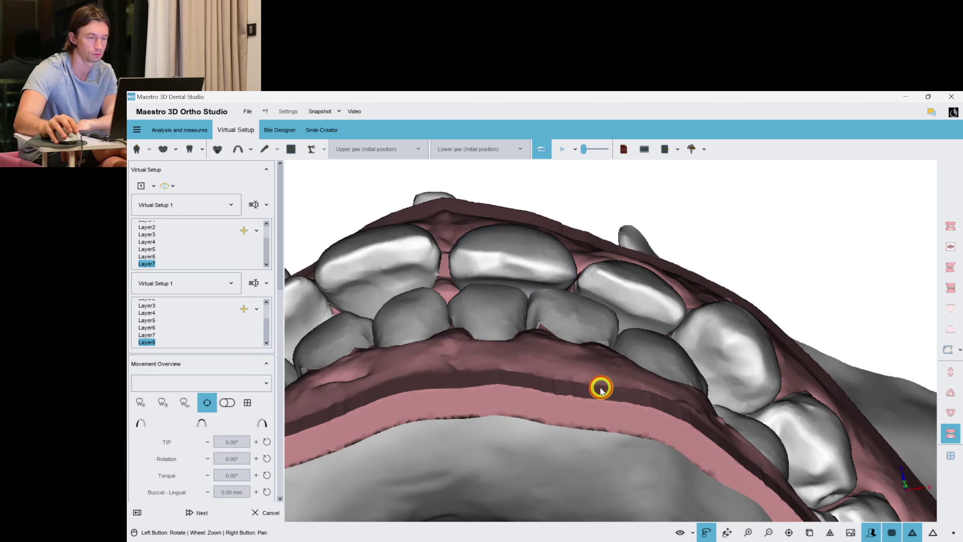
Adjust upper tooth 11 to about 2.25° tip, 16.17° rotation and -2.31° torque
left_click_drag(599, 387, 615, 370)
left_click(486, 254)
left_click_drag(577, 334, 527, 308)
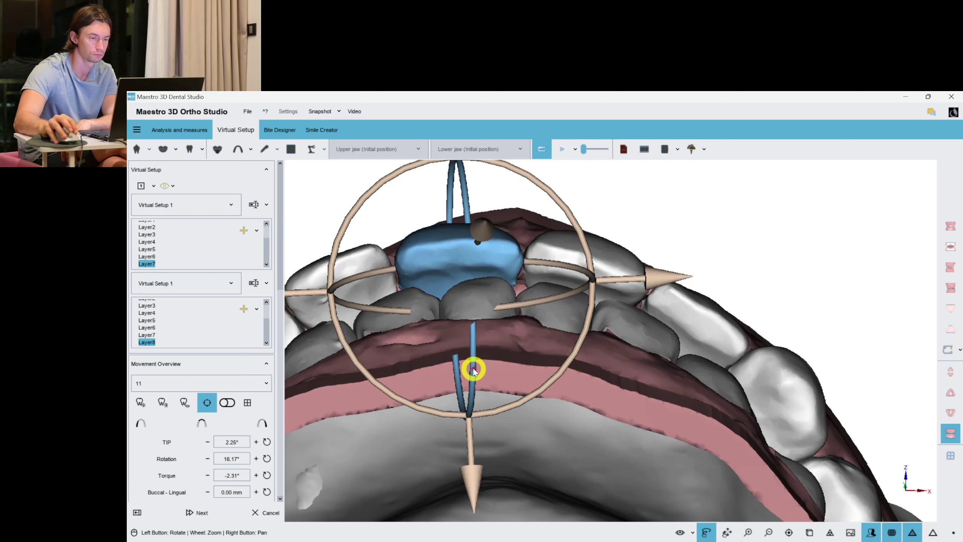
right_click(691, 250)
Set the torque of upper tooth 12 to about -0.45° and of upper tooth 13 to about 5.38°
left_click_drag(561, 348, 452, 226)
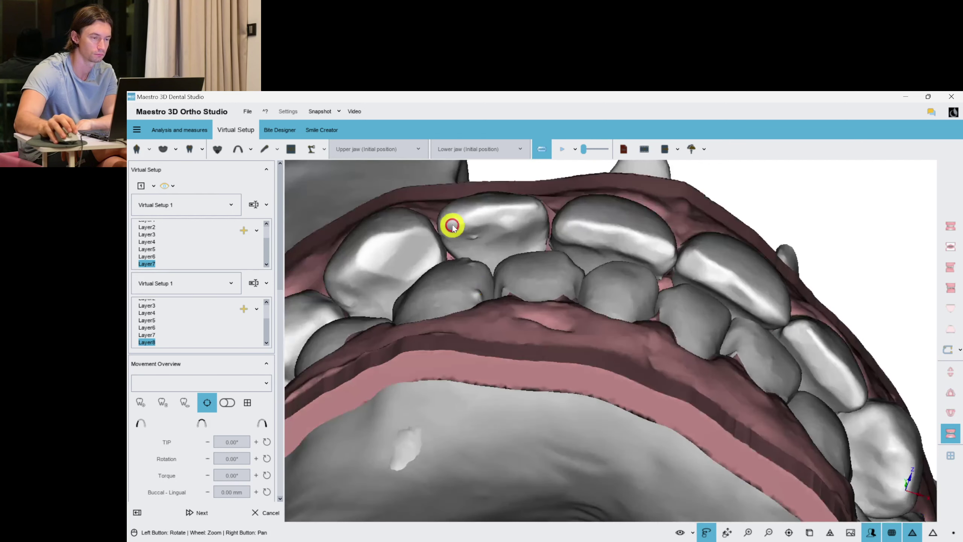
left_click(452, 225)
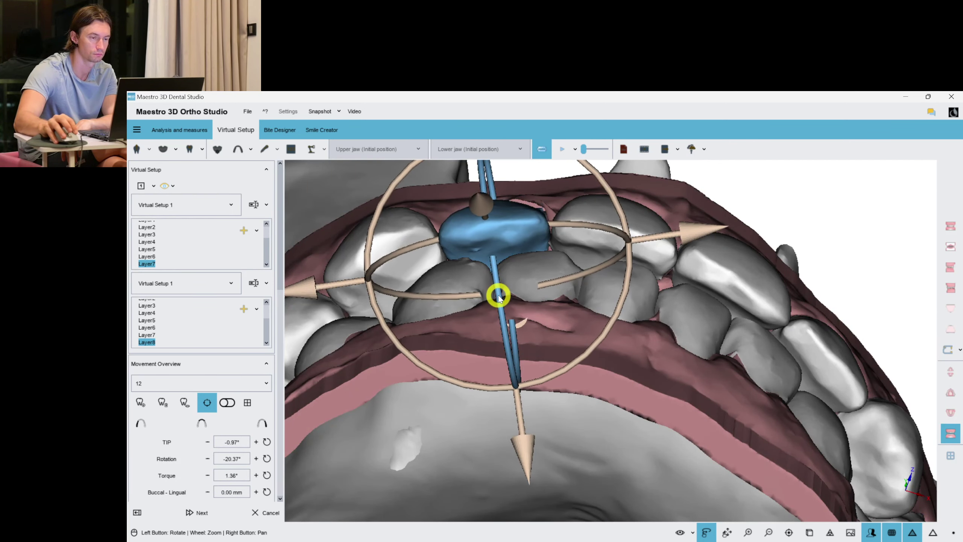
right_click(727, 201)
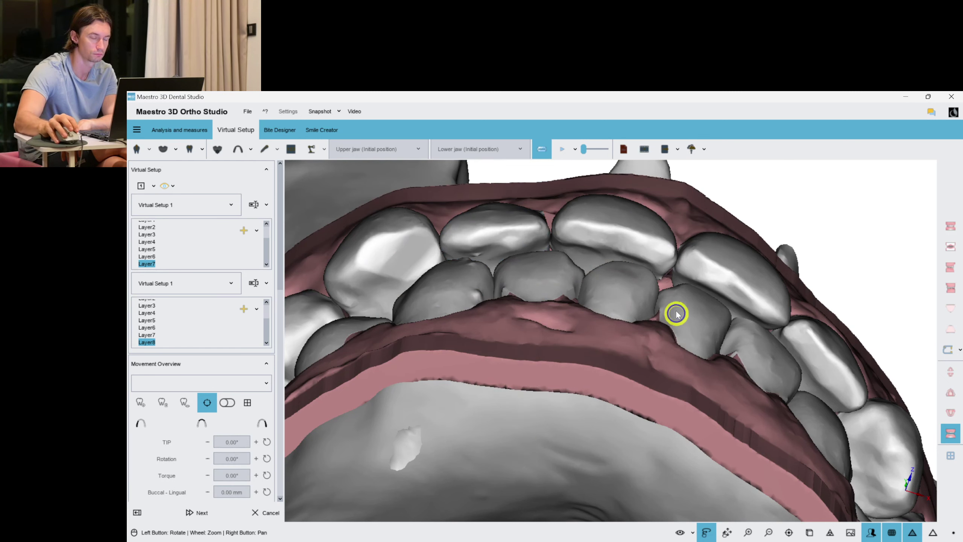
left_click_drag(676, 314, 501, 282)
left_click(494, 228)
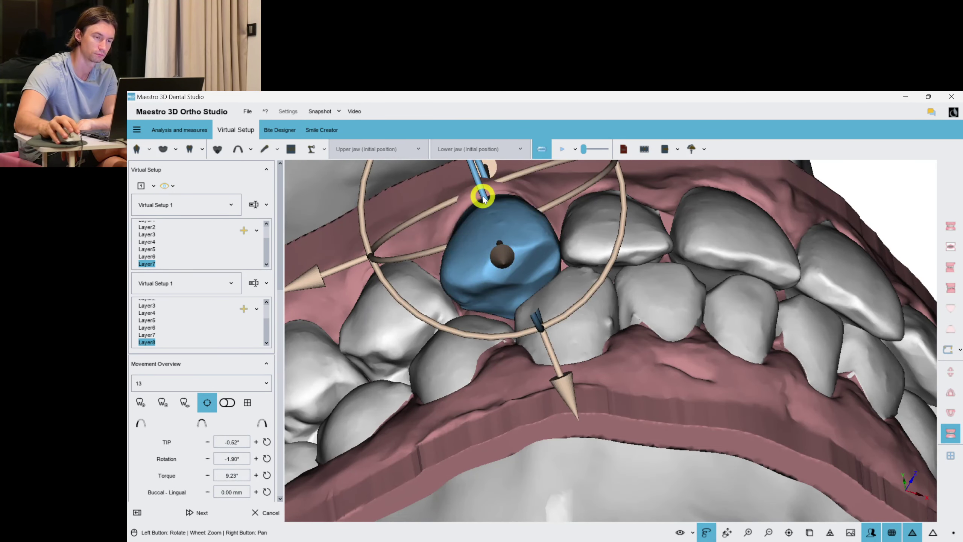
right_click(698, 422)
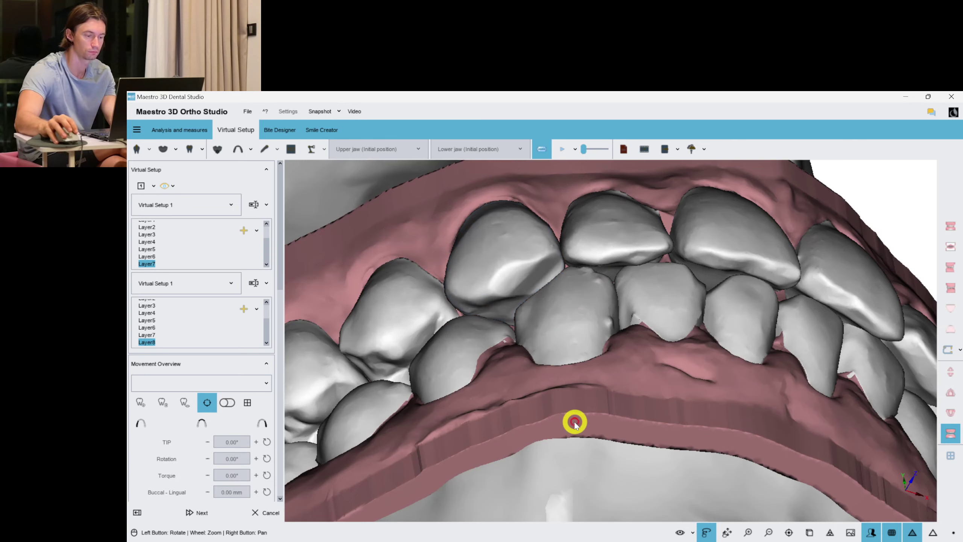
Examine the alignment of the front teeth and their overlap with the lower arch from the front and from below
double_click(576, 421)
left_click_drag(611, 364, 607, 358)
scroll(606, 357, "up", 4)
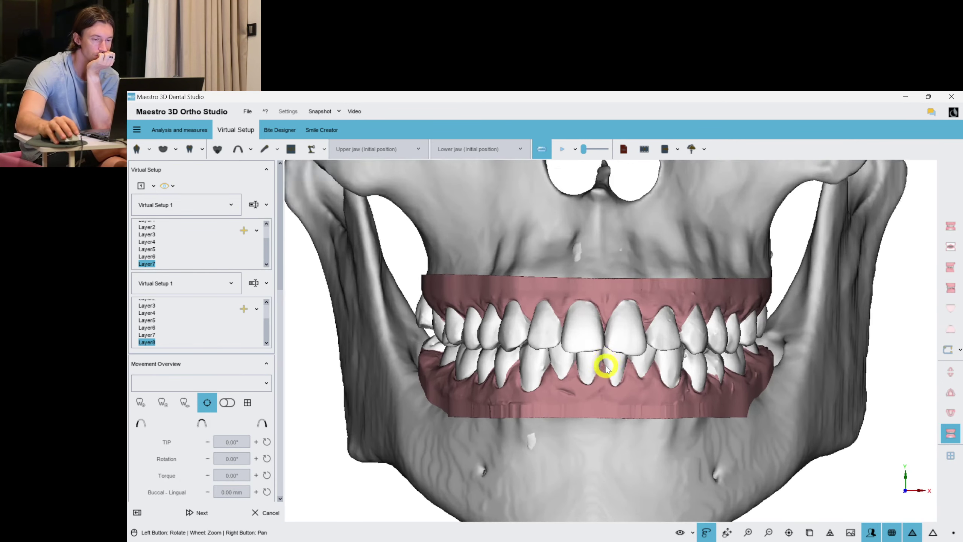
left_click_drag(598, 411, 603, 321)
right_click_drag(603, 320, 587, 362)
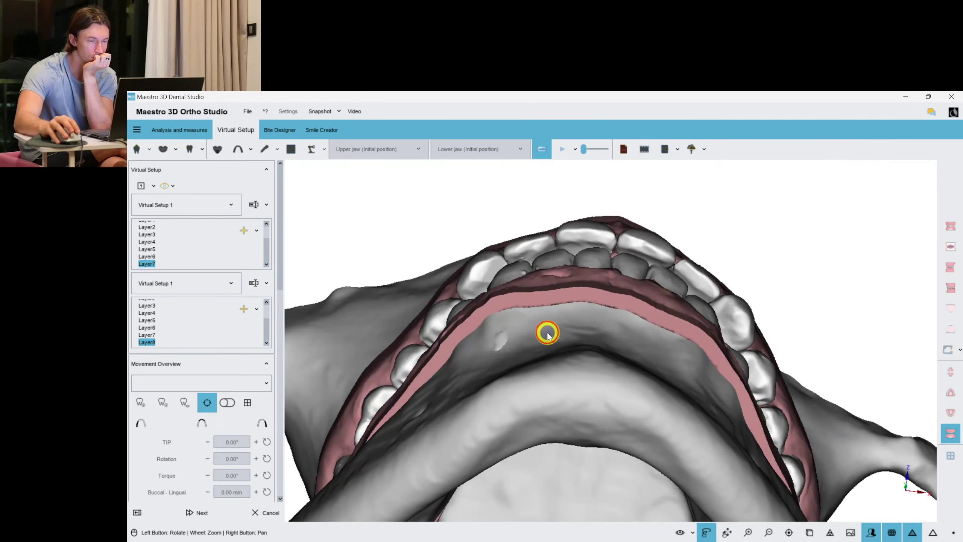
left_click_drag(546, 334, 559, 304)
scroll(559, 304, "up", 3)
right_click_drag(558, 306, 568, 357)
scroll(576, 371, "down", 4)
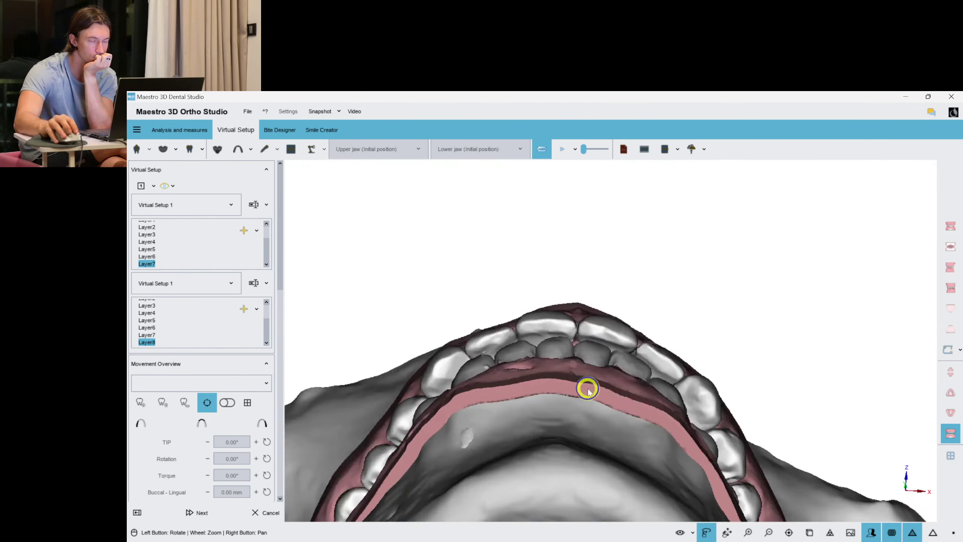
left_click_drag(585, 387, 547, 310)
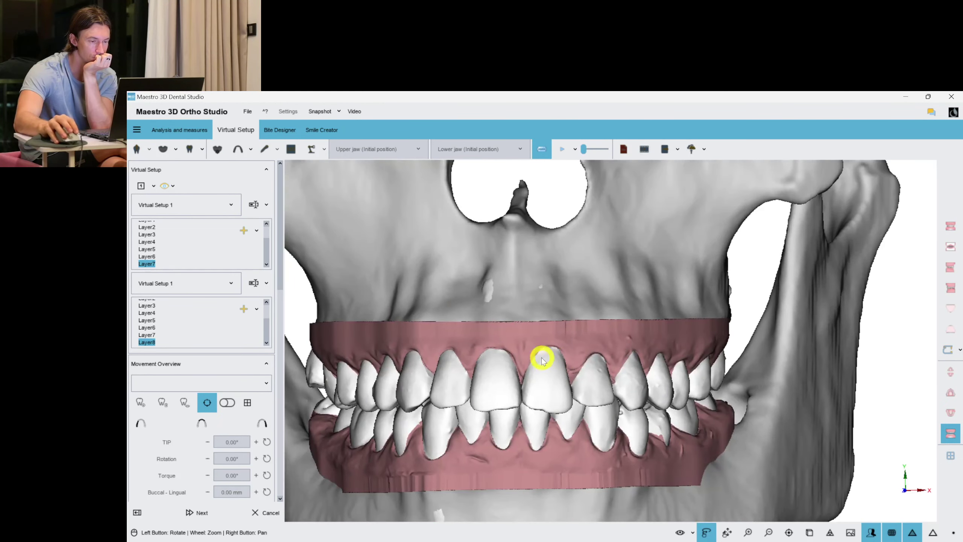
Tip upper tooth 21 to about -2.76° and upper tooth 11 to about 1.86° to level the central incisors
scroll(543, 373, "up", 2)
left_click_drag(561, 352, 516, 369)
left_click(479, 355)
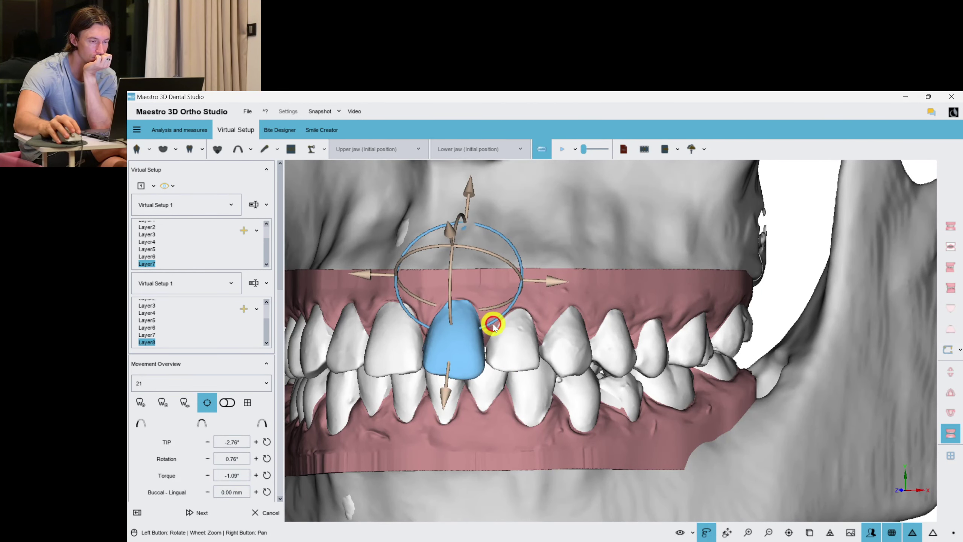
left_click(526, 284)
left_click_drag(531, 325, 477, 333)
left_click_drag(512, 380, 481, 353)
left_click(481, 353)
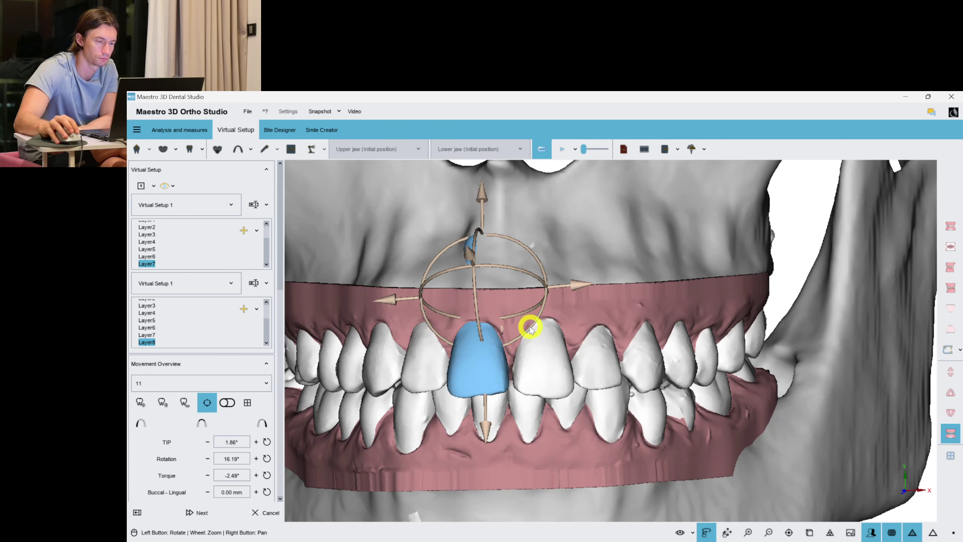
left_click_drag(531, 328, 533, 327)
left_click(560, 318)
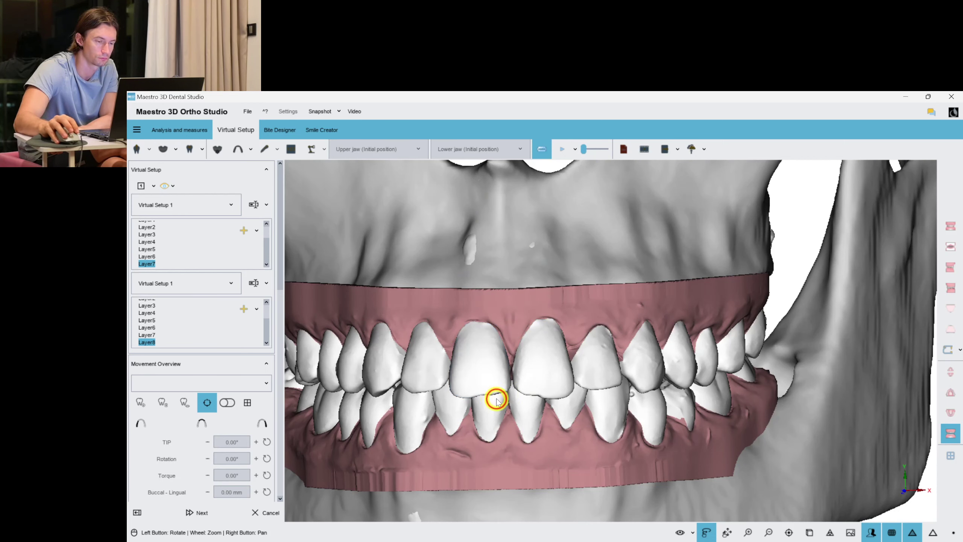
Show only the upper jaw in occlusal view and adjust tooth 12 to about 0.17° tip, -18.51° rotation and -0.58° torque
left_click_drag(496, 400, 456, 368)
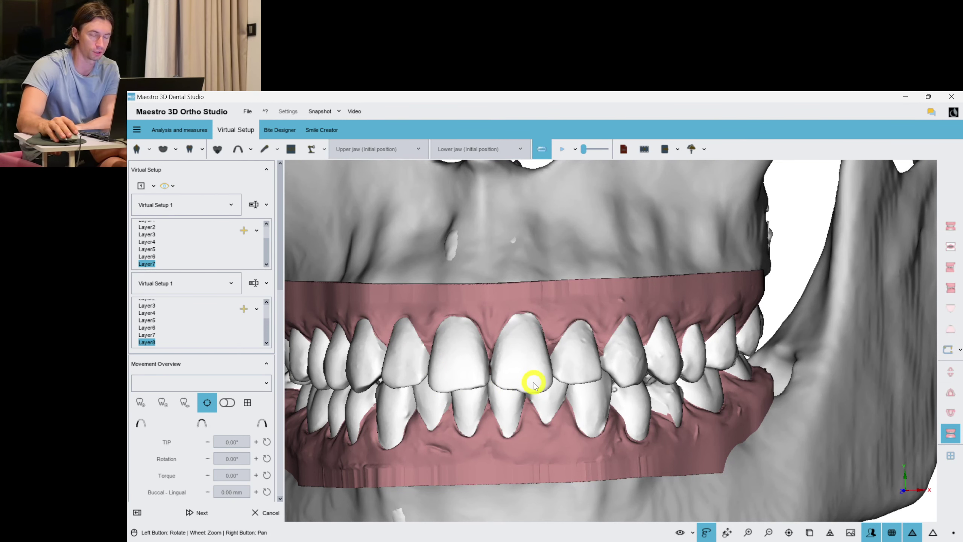
left_click_drag(493, 338, 542, 375)
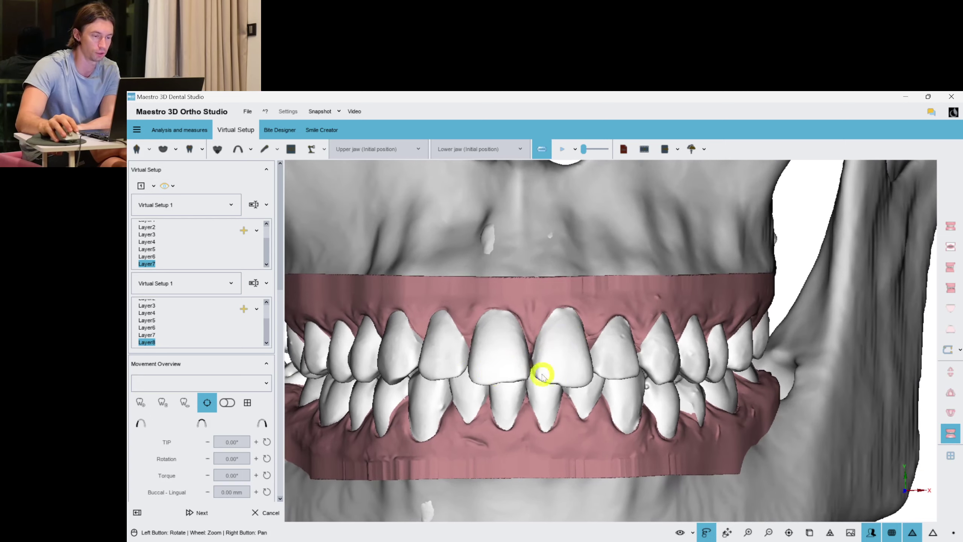
left_click_drag(470, 349, 540, 280)
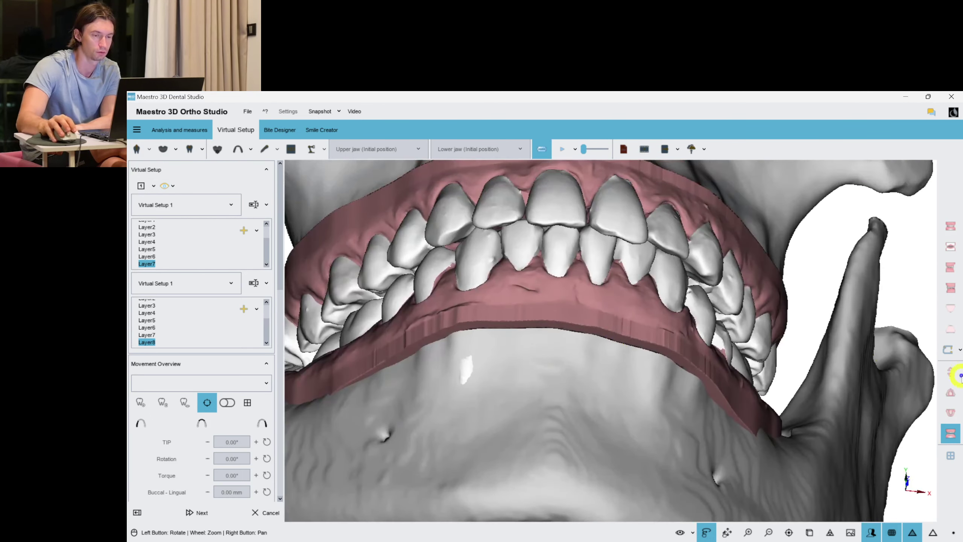
left_click(956, 393)
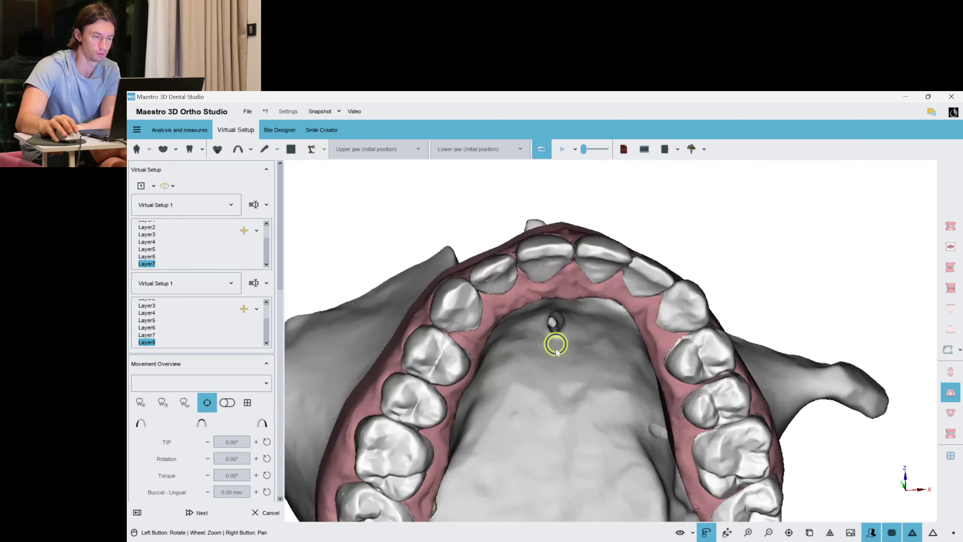
scroll(509, 334, "up", 2)
left_click(481, 276)
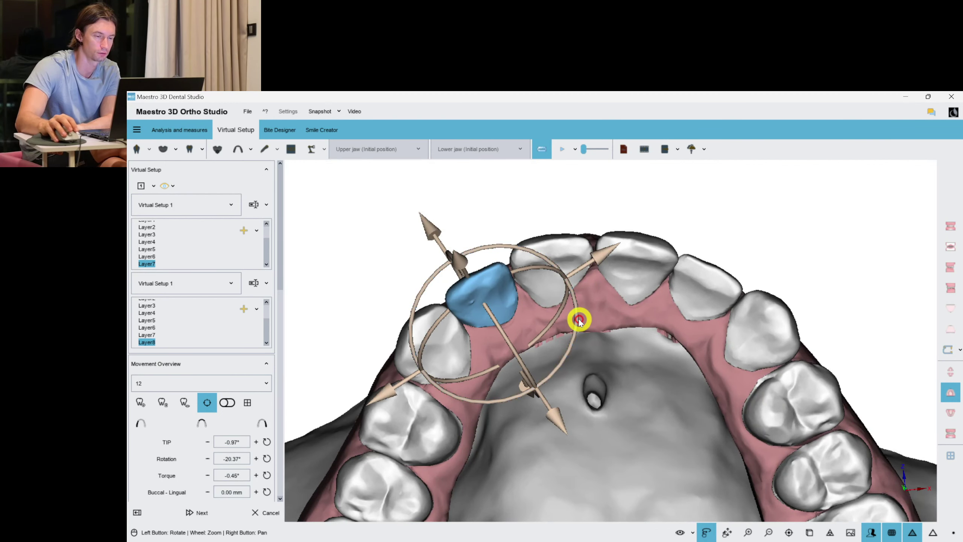
left_click_drag(575, 328, 558, 323)
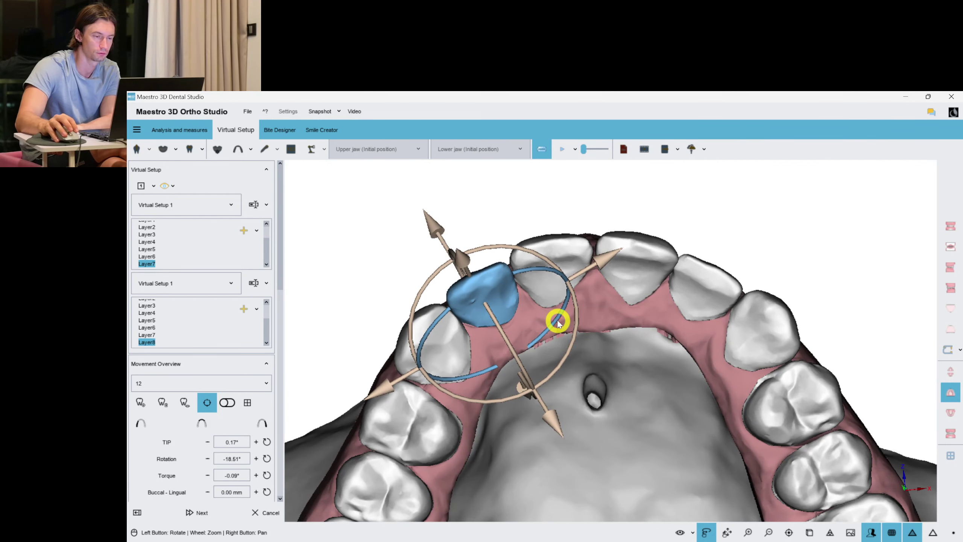
Rotate upper tooth 13 slightly and fine-tune the position of upper tooth 12 beside it along the arch
left_click(476, 333)
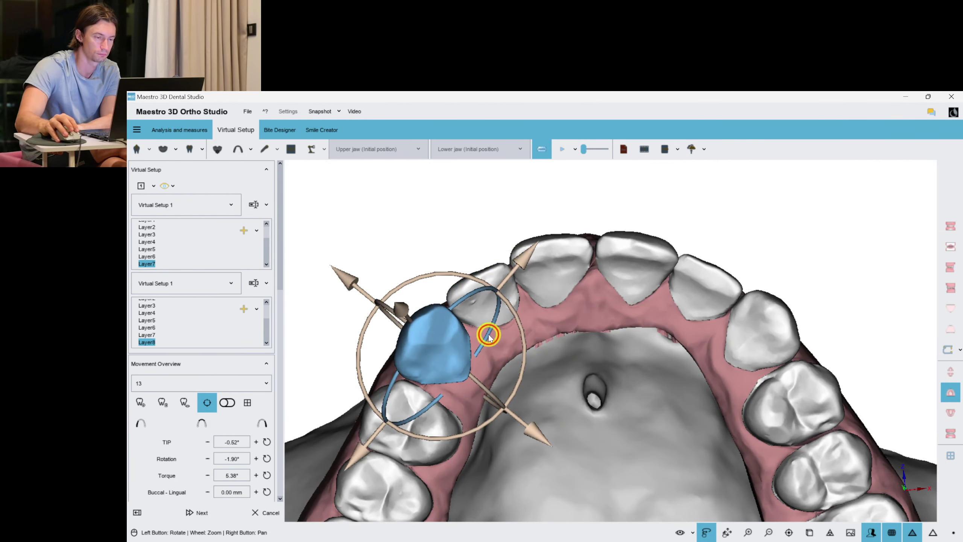
left_click_drag(489, 335, 476, 377)
left_click(485, 304)
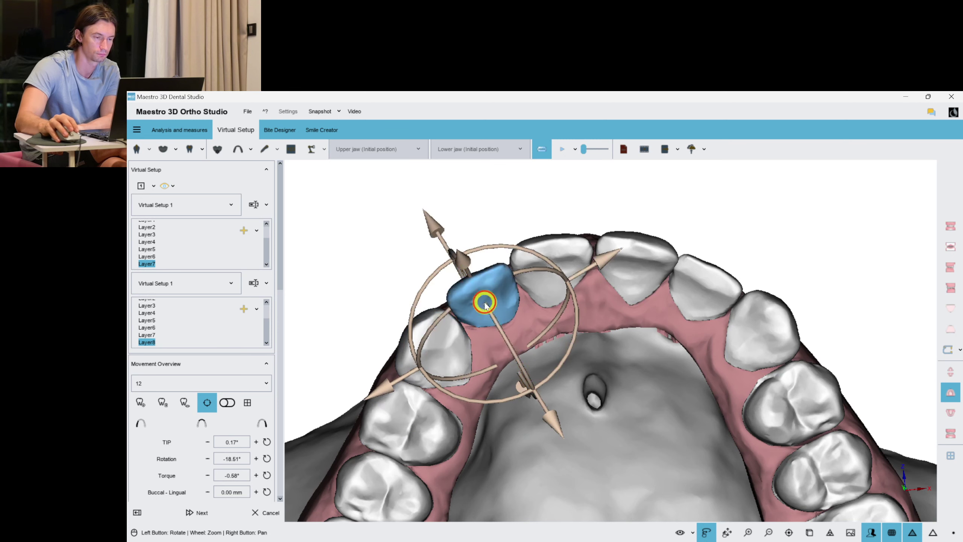
left_click_drag(510, 346, 512, 348)
left_click_drag(575, 337, 576, 330)
left_click(546, 419)
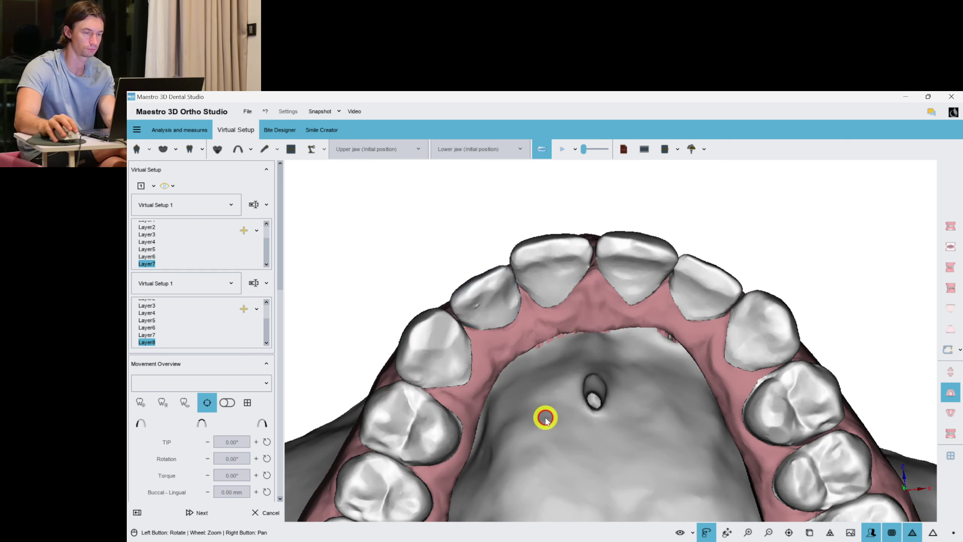
Show both jaws together and examine the front teeth's bite from the front and from below
key("1")
left_click(949, 431)
scroll(603, 344, "up", 4)
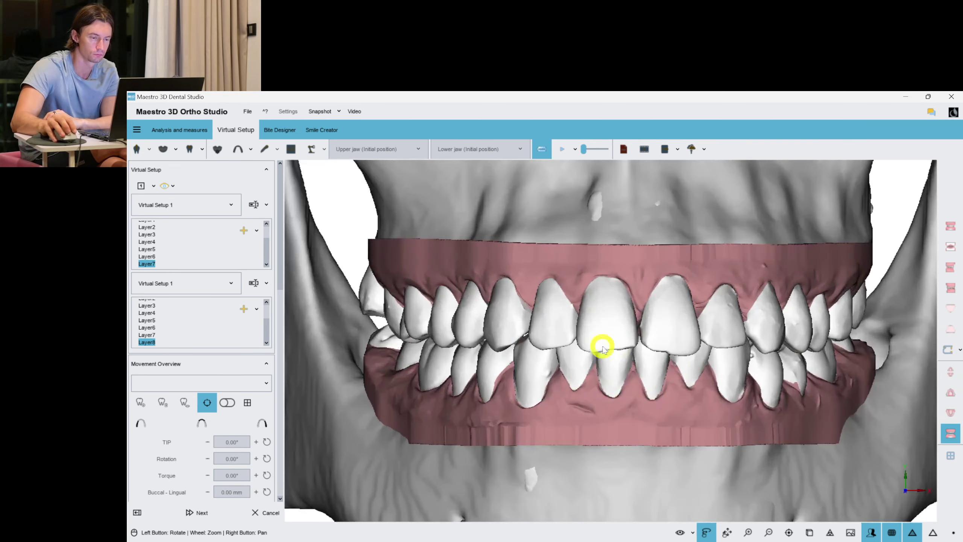
right_click_drag(618, 326, 614, 356)
left_click_drag(614, 357, 598, 285)
scroll(614, 268, "up", 4)
right_click_drag(629, 266, 637, 308)
left_click_drag(637, 308, 699, 337)
Adjust upper tooth 12 against the lower teeth to about -0.06° tip, -21.47° rotation and -0.56° torque
scroll(593, 315, "down", 2)
scroll(697, 340, "up", 4)
left_click_drag(676, 388, 658, 225)
left_click(638, 217)
left_click_drag(627, 291, 626, 280)
left_click_drag(764, 292, 761, 297)
left_click_drag(631, 323, 634, 319)
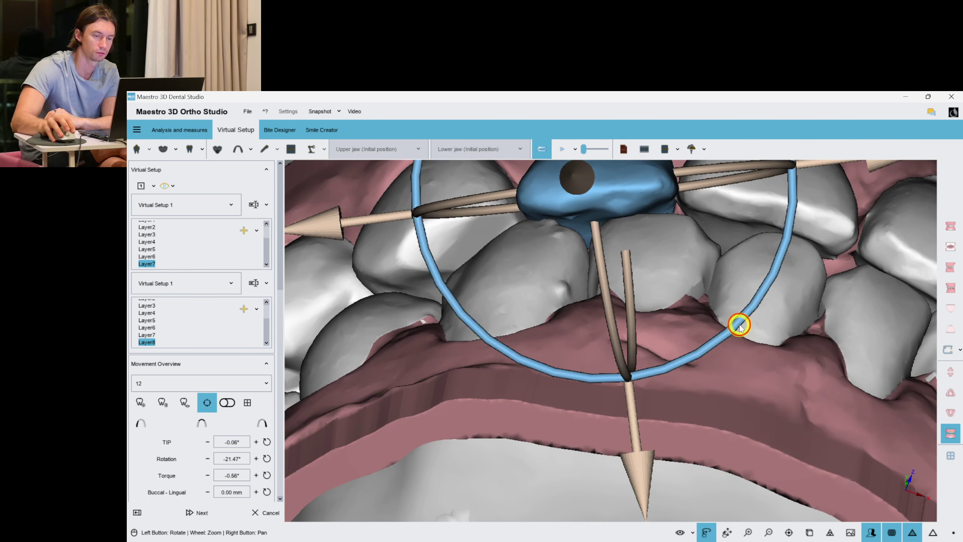
left_click_drag(738, 324, 736, 326)
left_click(641, 328)
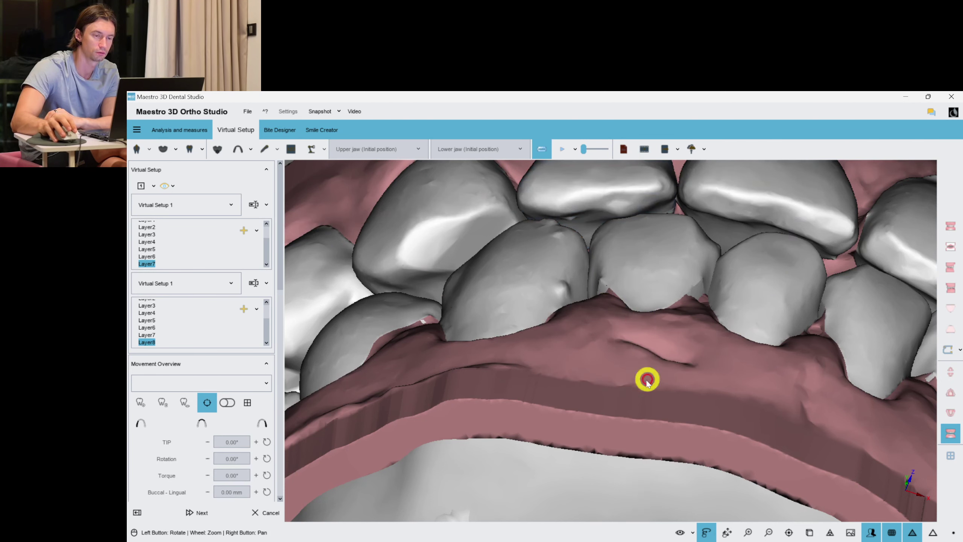
left_click_drag(645, 378, 779, 429)
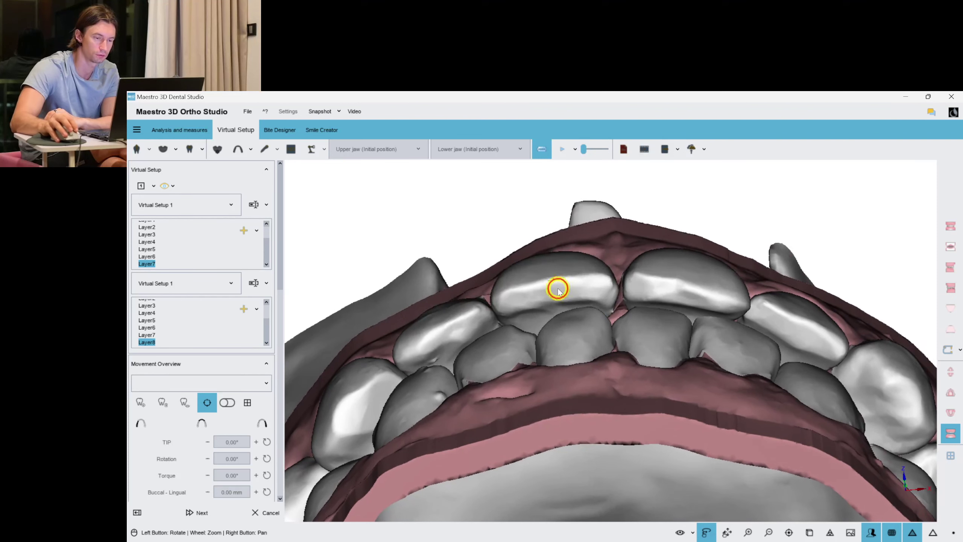
Adjust upper tooth 11 against the lower incisors to about -2.15° torque and -0.16 mm buccal-lingual
left_click(559, 289)
left_click_drag(579, 381, 570, 426)
left_click_drag(589, 499, 587, 499)
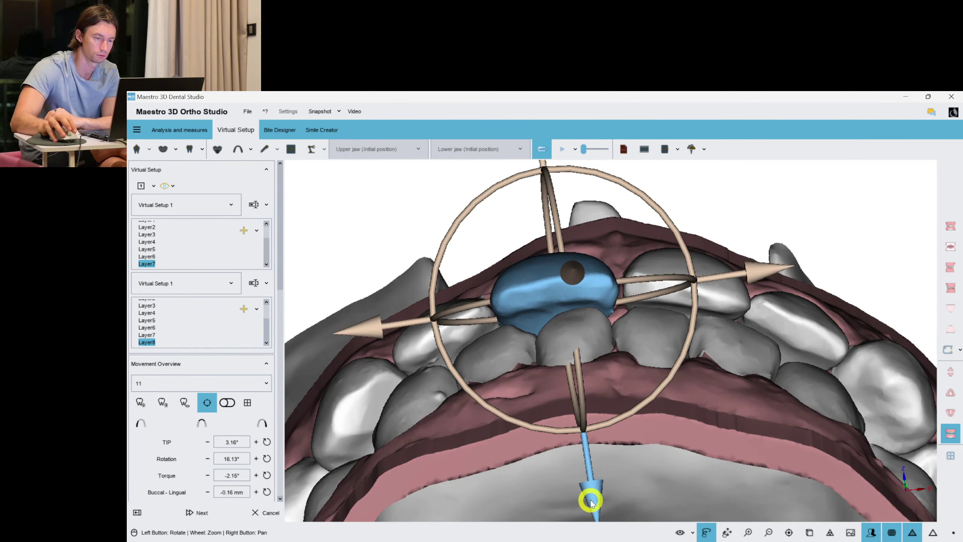
left_click(617, 418)
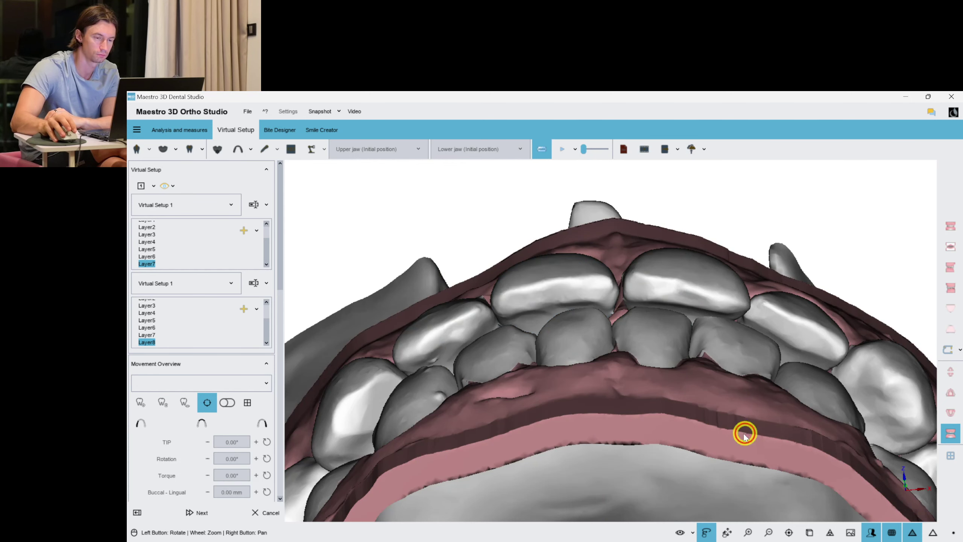
Adjust upper tooth 21 against the lower incisors to about -1.06° torque and -0.09 mm buccal-lingual
left_click(681, 273)
left_click_drag(636, 484, 641, 395)
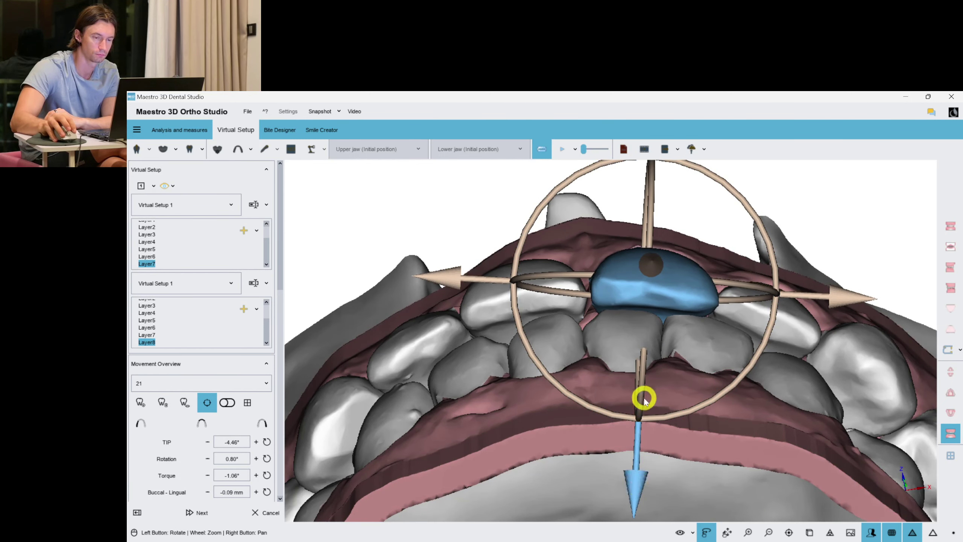
left_click_drag(739, 303, 736, 301)
left_click(739, 248)
Fine-tune the position of upper tooth 22 against the lower front teeth, viewed obliquely from below
left_click_drag(804, 452, 651, 424)
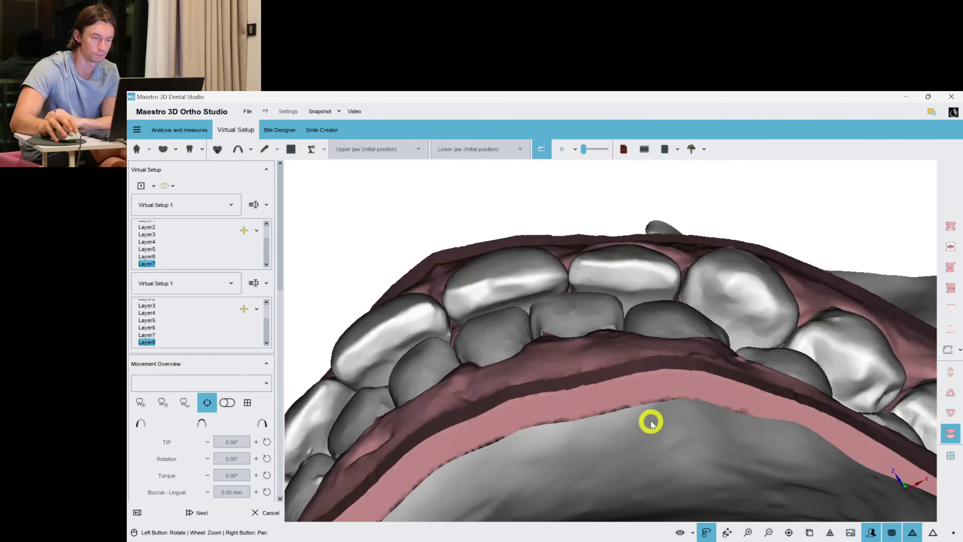
left_click(616, 298)
left_click_drag(691, 339, 619, 392)
left_click(630, 434)
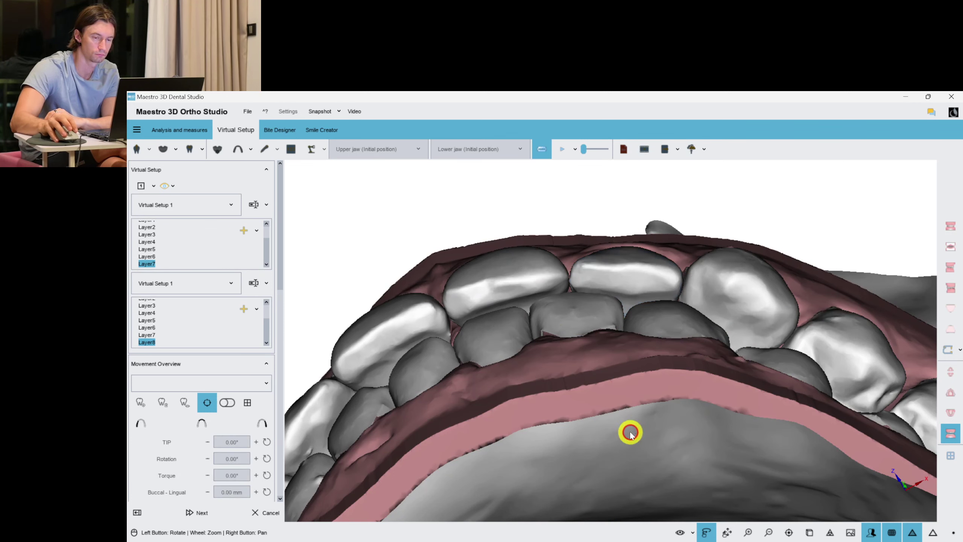
Examine the bite of both jaws from the front and both sides, and the upper arch alone in occlusal view
scroll(627, 379, "down", 2)
right_click_drag(628, 335, 621, 379)
key("f")
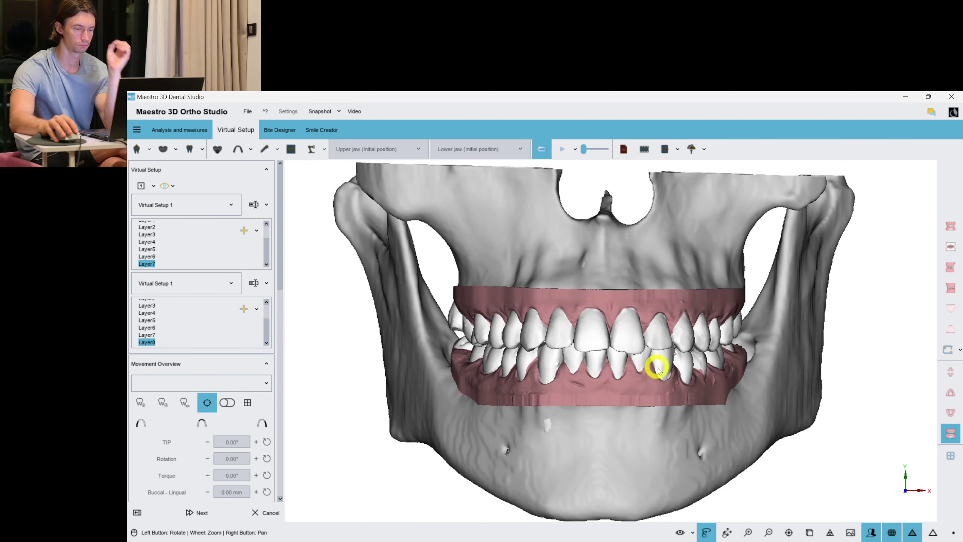
scroll(699, 363, "up", 2)
left_click_drag(698, 363, 699, 364)
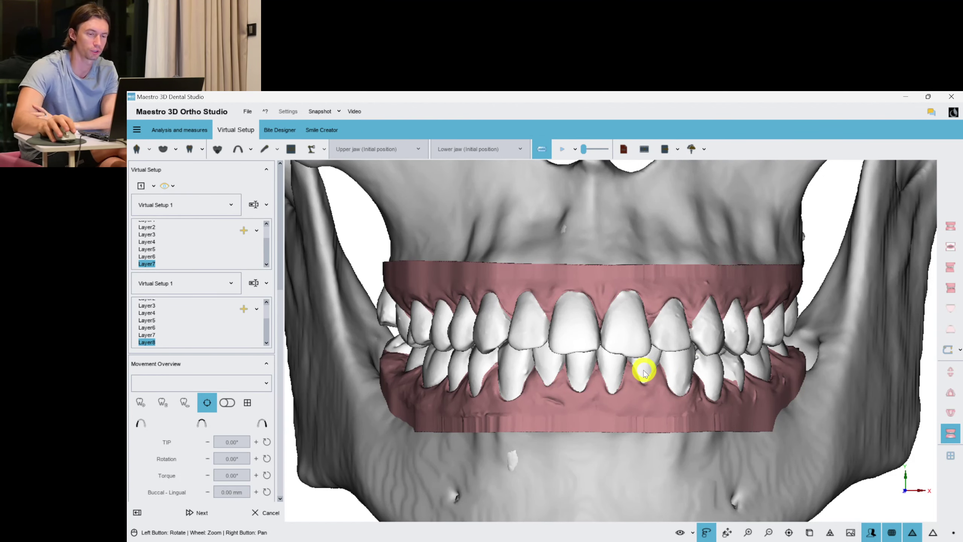
left_click_drag(675, 356, 459, 318)
scroll(488, 316, "up", 2)
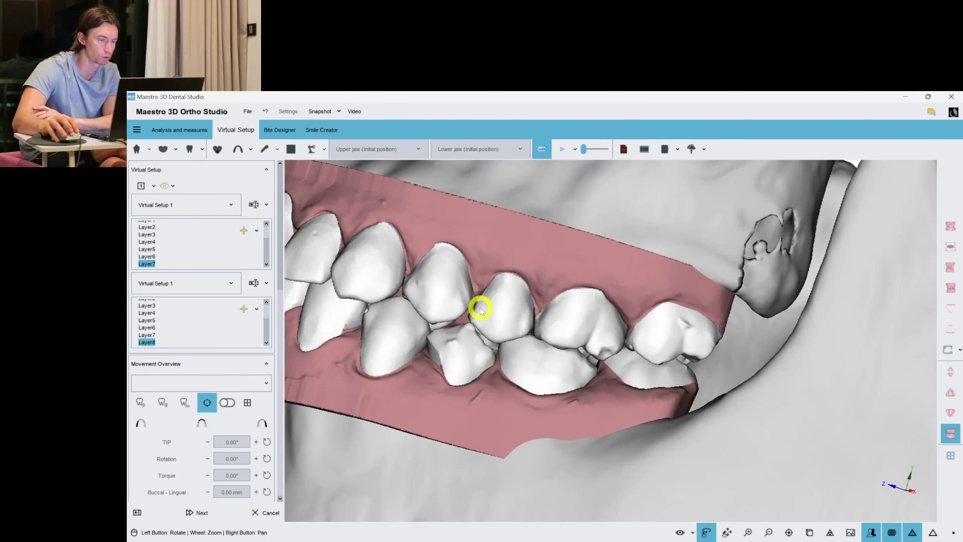
scroll(460, 332, "down", 2)
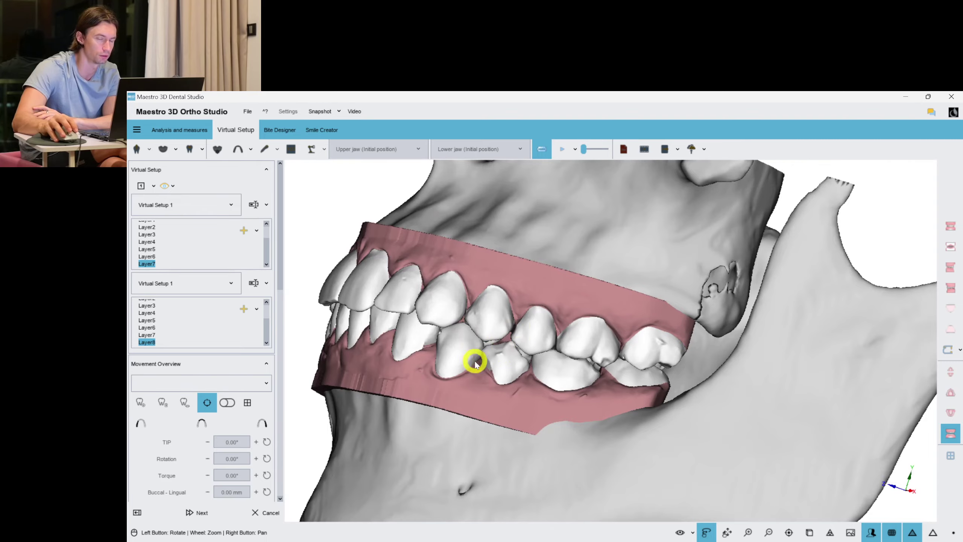
left_click_drag(477, 363, 717, 381)
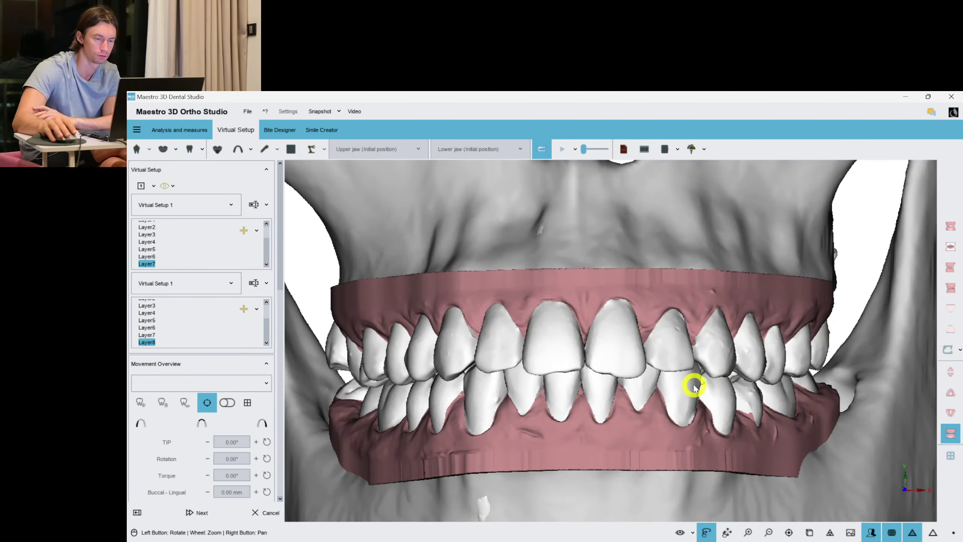
left_click_drag(632, 362, 906, 377)
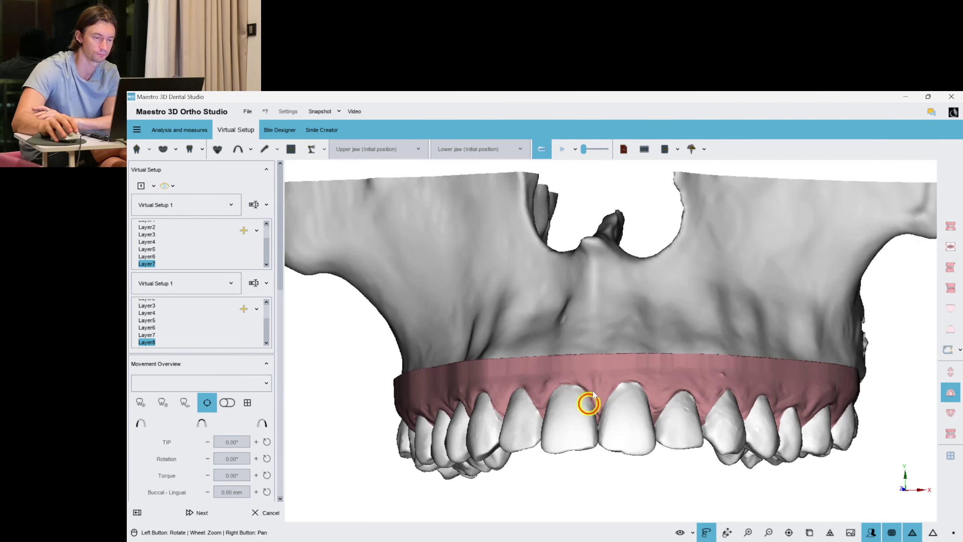
left_click_drag(589, 402, 604, 336)
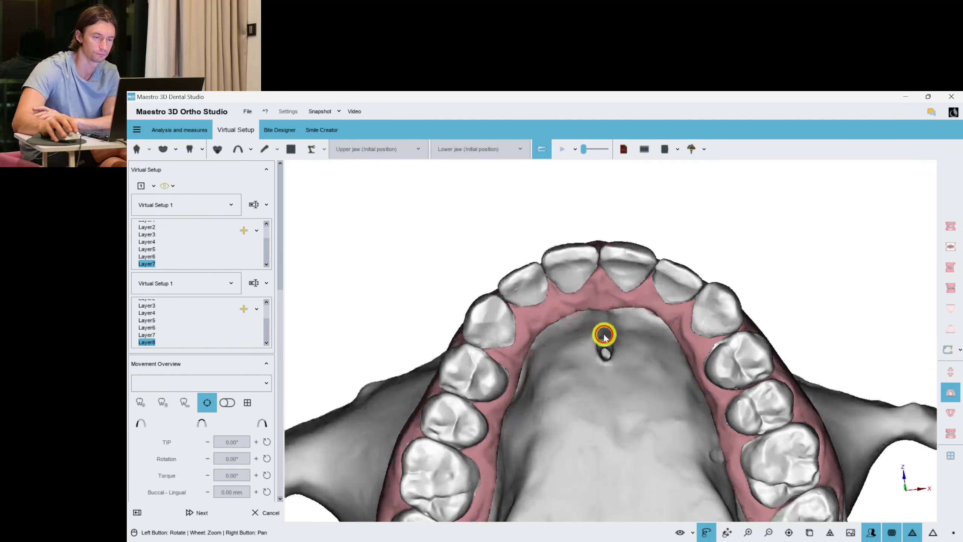
scroll(604, 335, "up", 3)
right_click_drag(604, 335, 679, 378)
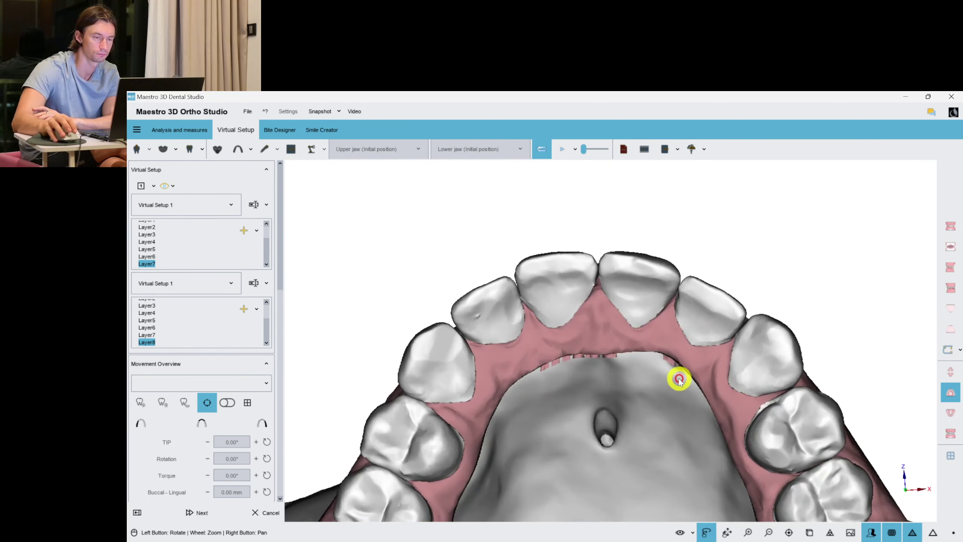
left_click_drag(678, 379, 718, 305)
Adjust the torque of upper tooth 23 to about 2.66° with both jaws shown
left_click(718, 306)
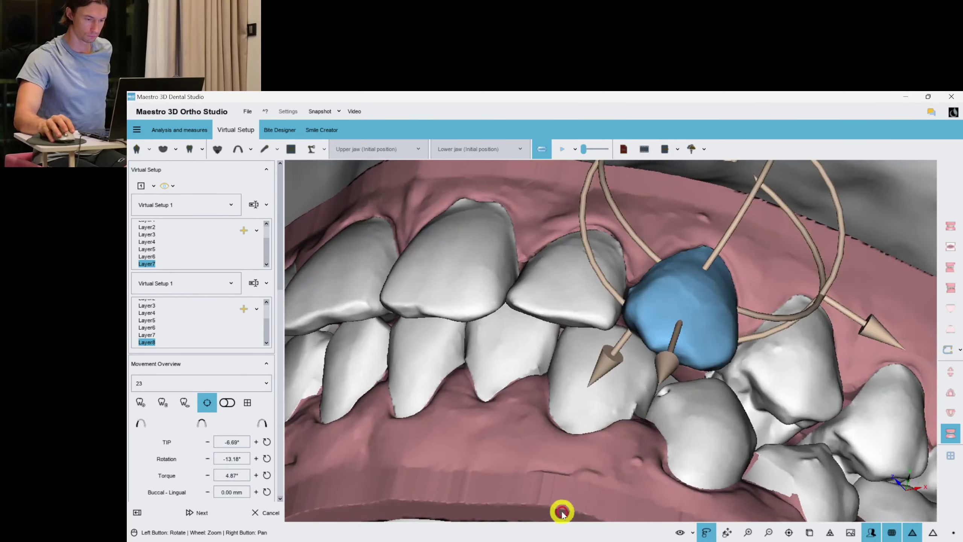
left_click_drag(562, 512, 730, 270)
left_click_drag(756, 208, 752, 208)
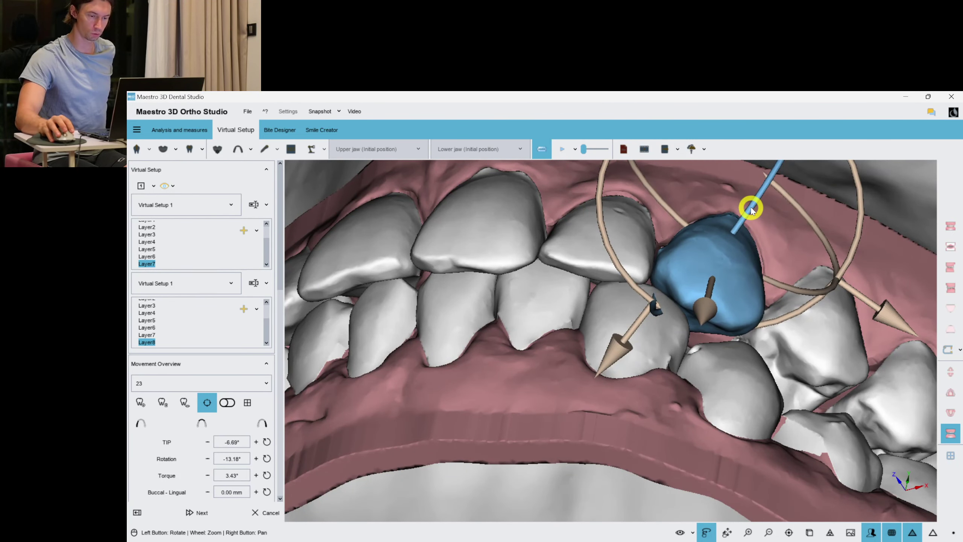
left_click(734, 219)
left_click(734, 222)
scroll(658, 267, "down", 5)
right_click_drag(654, 270, 628, 356)
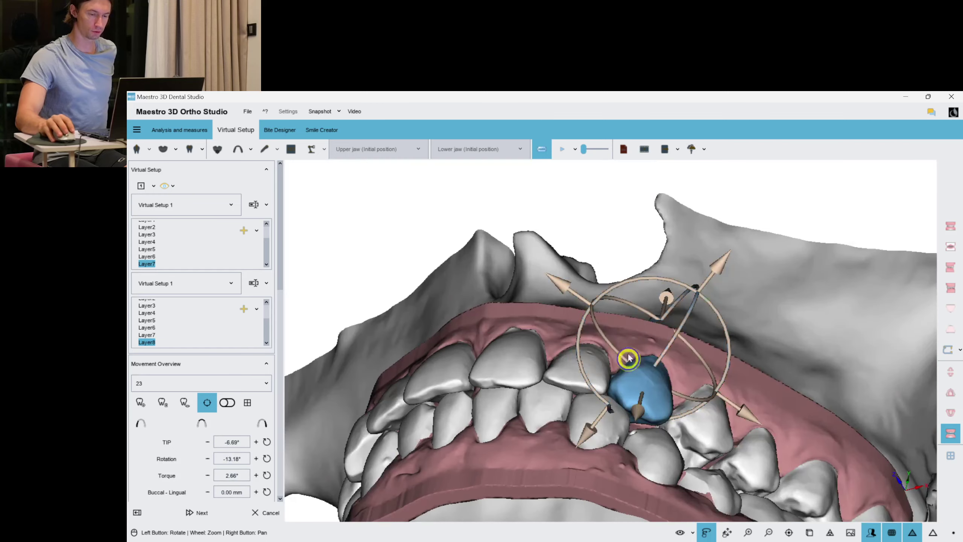
left_click(831, 222)
Adjust the inclination of upper tooth 24 in frontal view to about -4.57° tip and 1.68° torque
left_click_drag(714, 344, 752, 362)
left_click(792, 356)
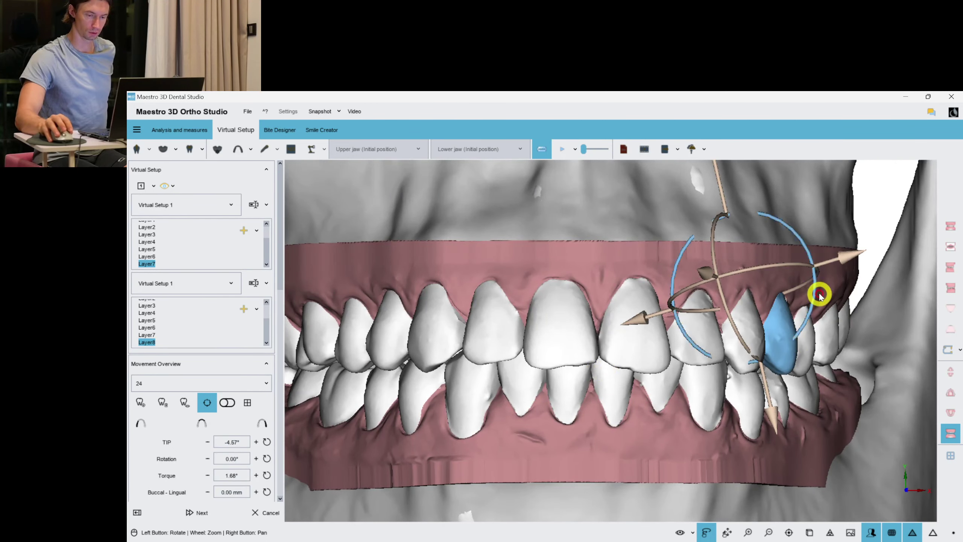
left_click_drag(812, 304, 849, 237)
left_click(718, 290)
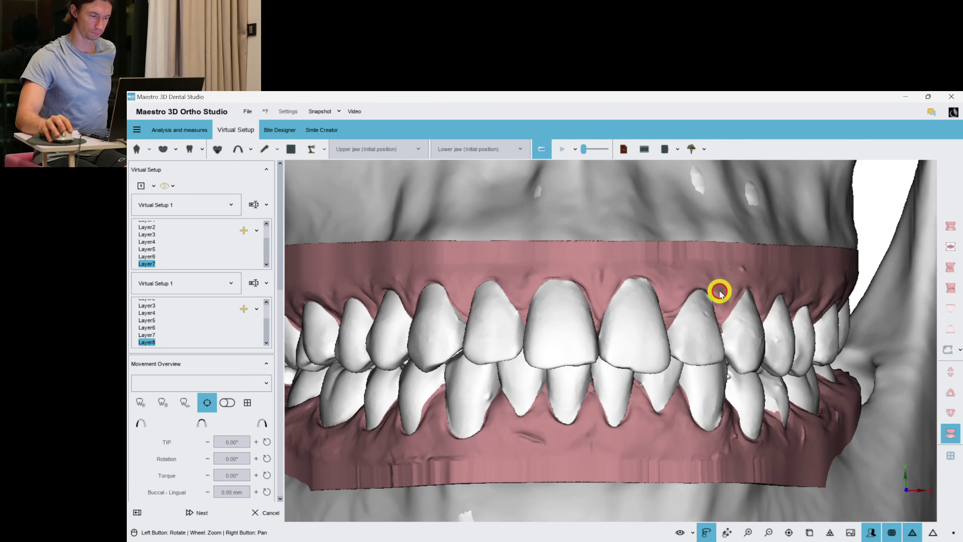
Show only the lower jaw and shift lower tooth 32 slightly along its long axis
left_click_drag(718, 290, 584, 323)
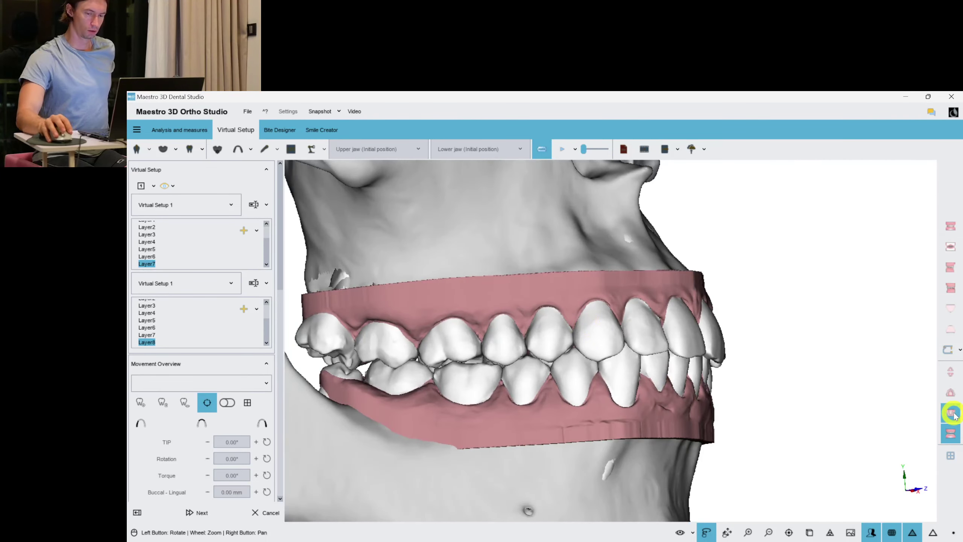
left_click_drag(772, 390, 623, 288)
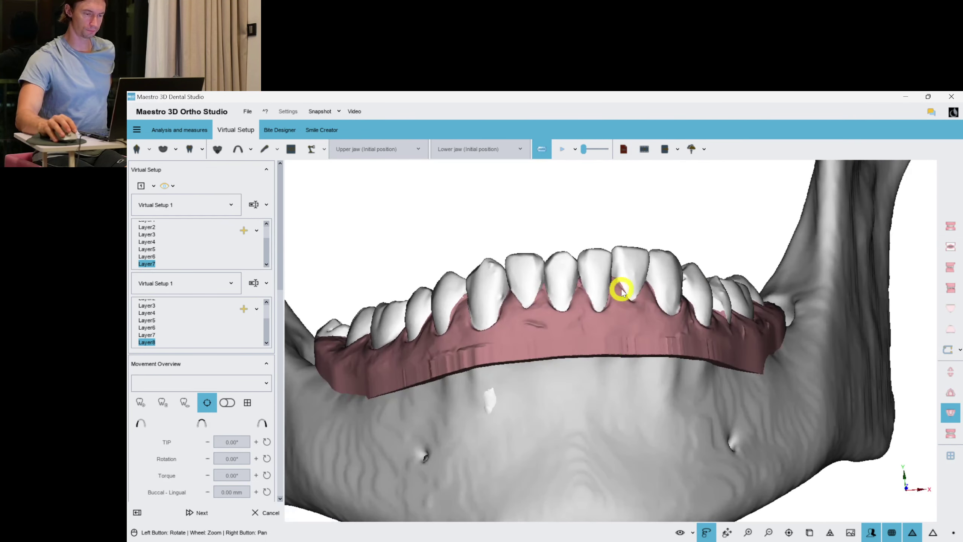
left_click(638, 273)
scroll(660, 402, "up", 4)
right_click_drag(660, 402, 650, 439)
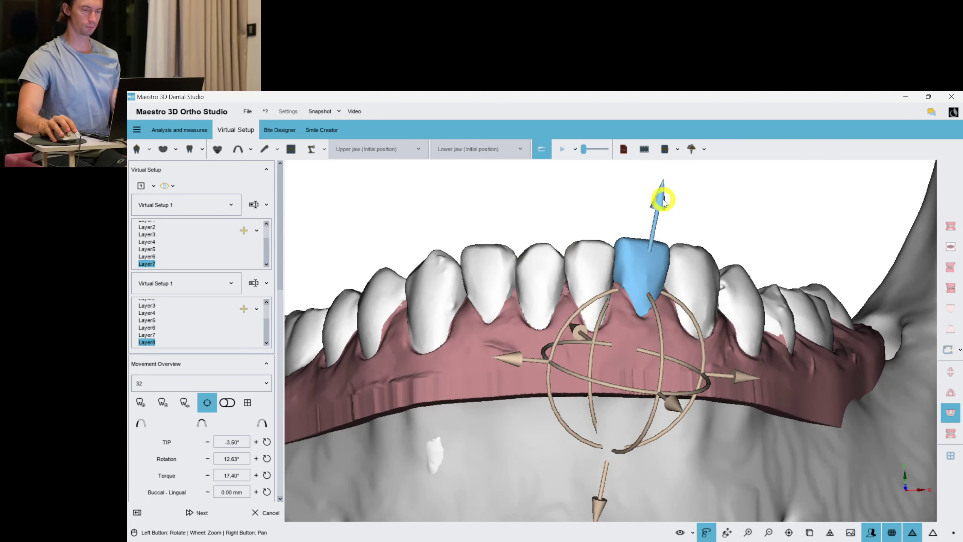
left_click_drag(662, 197, 701, 206)
left_click(702, 206)
Examine the lower arch from the lingual and occlusal sides, closing in on the alignment of the front teeth
scroll(826, 411, "down", 3)
left_click_drag(828, 412, 590, 331)
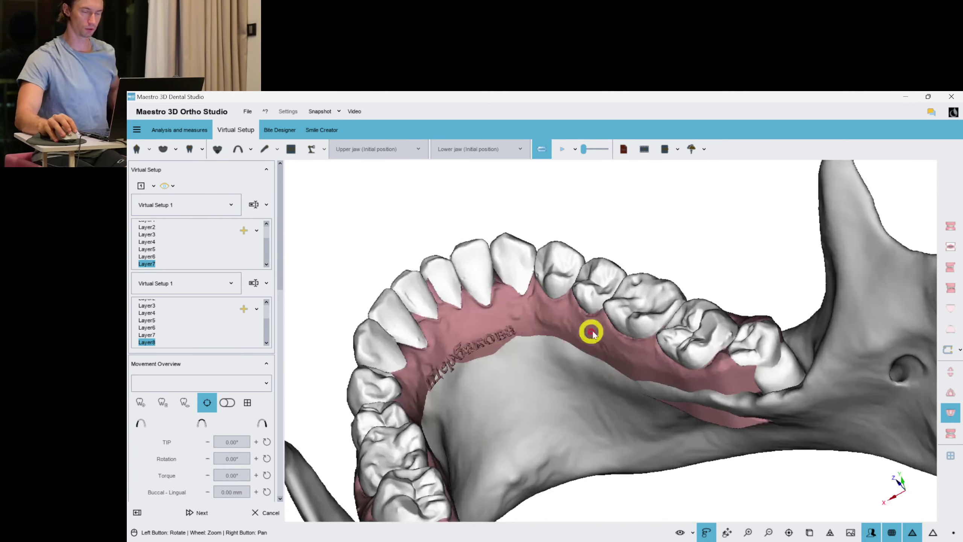
left_click_drag(585, 272, 592, 364)
right_click_drag(585, 261, 583, 346)
left_click_drag(583, 346, 599, 381)
scroll(599, 383, "up", 3)
right_click_drag(600, 383, 598, 423)
left_click_drag(580, 322, 584, 371)
scroll(592, 402, "up", 3)
right_click_drag(592, 295, 596, 401)
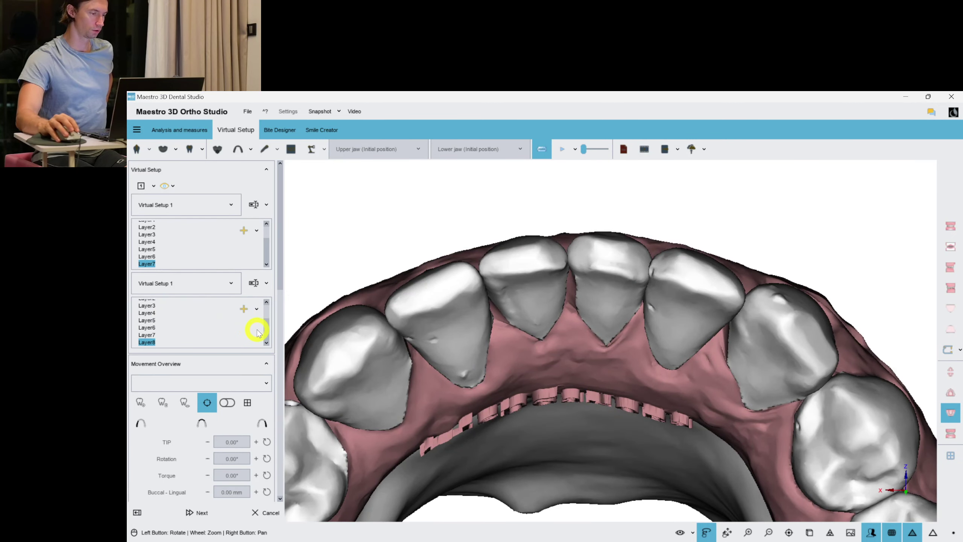
Display the lower jaw's initial position to compare its front teeth, and return to Layer8
left_click_drag(264, 315, 264, 306)
left_click(141, 320)
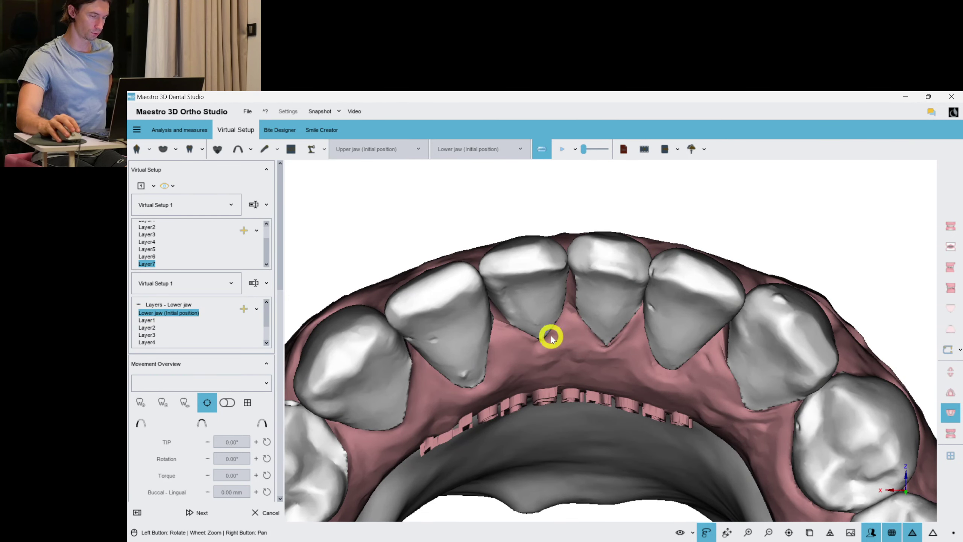
left_click_drag(550, 337, 571, 332)
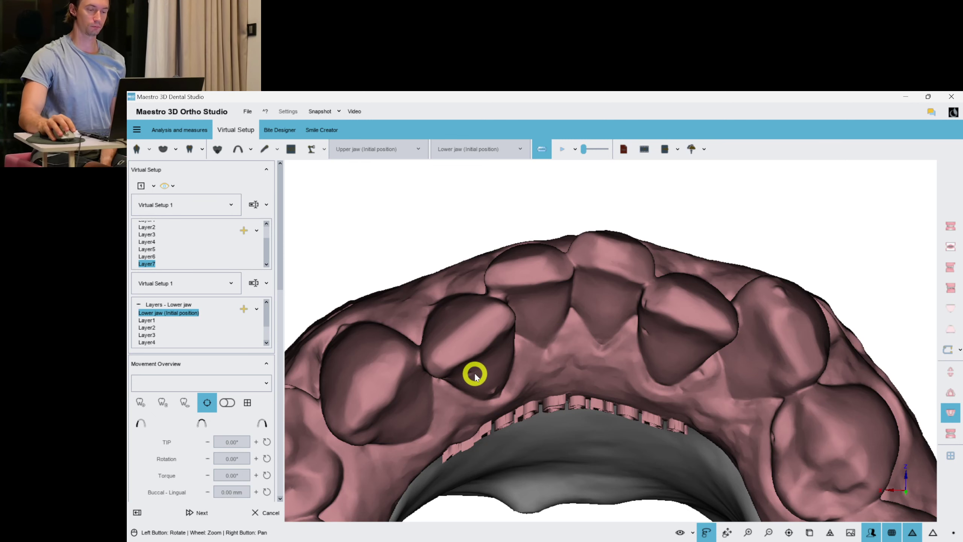
left_click_drag(267, 308, 265, 331)
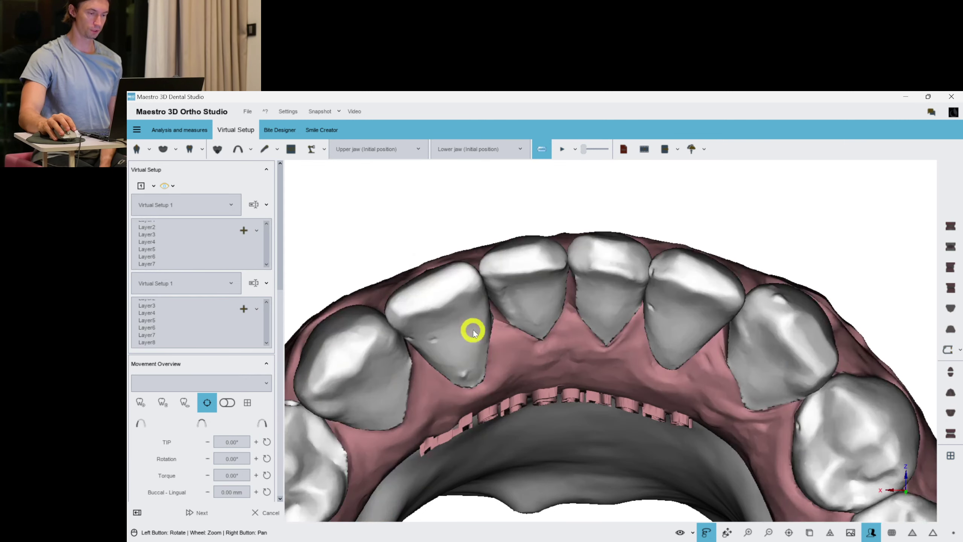
Adjust the torque of lower tooth 32 to about 18.36° and of lower tooth 42 to about 8.98°
left_click(476, 334)
left_click_drag(470, 384, 468, 382)
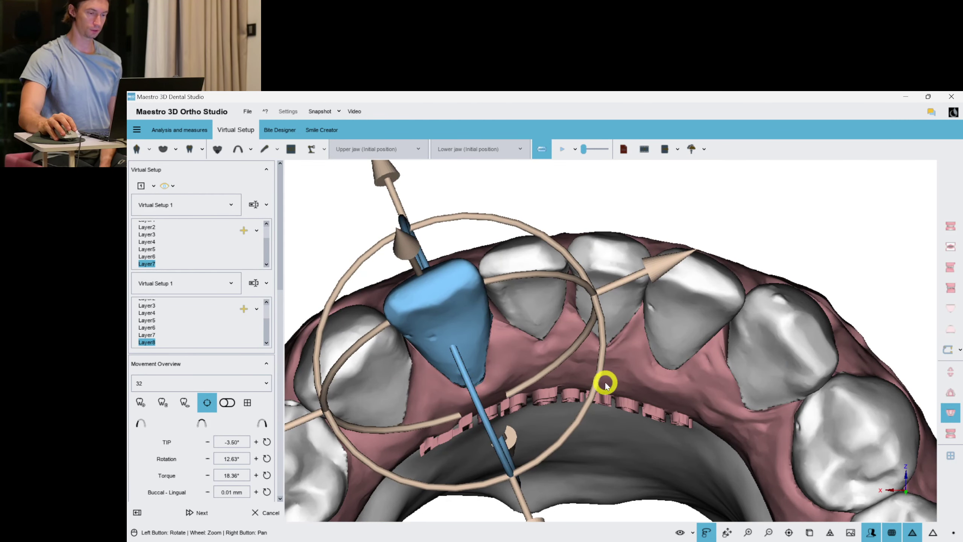
left_click(676, 347)
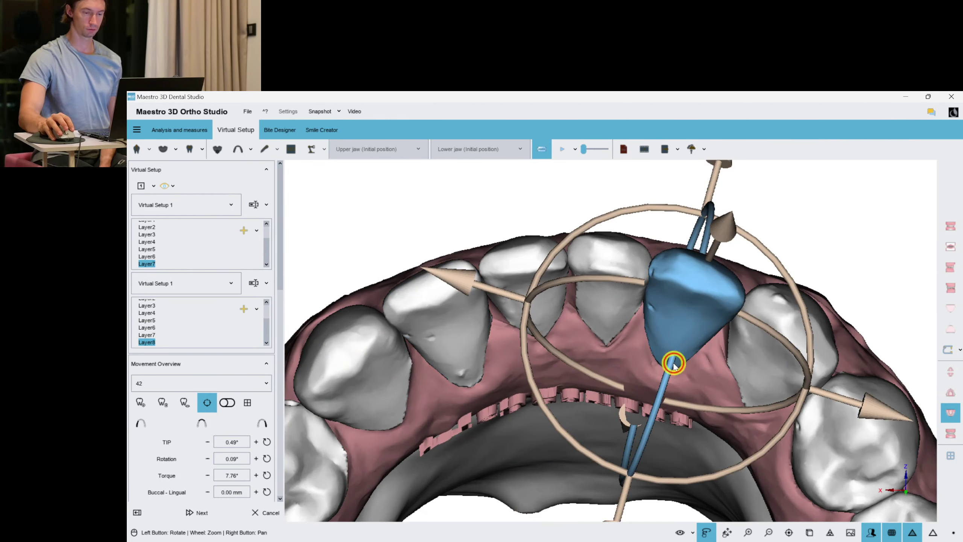
left_click_drag(673, 365, 675, 362)
left_click_drag(765, 326, 765, 325)
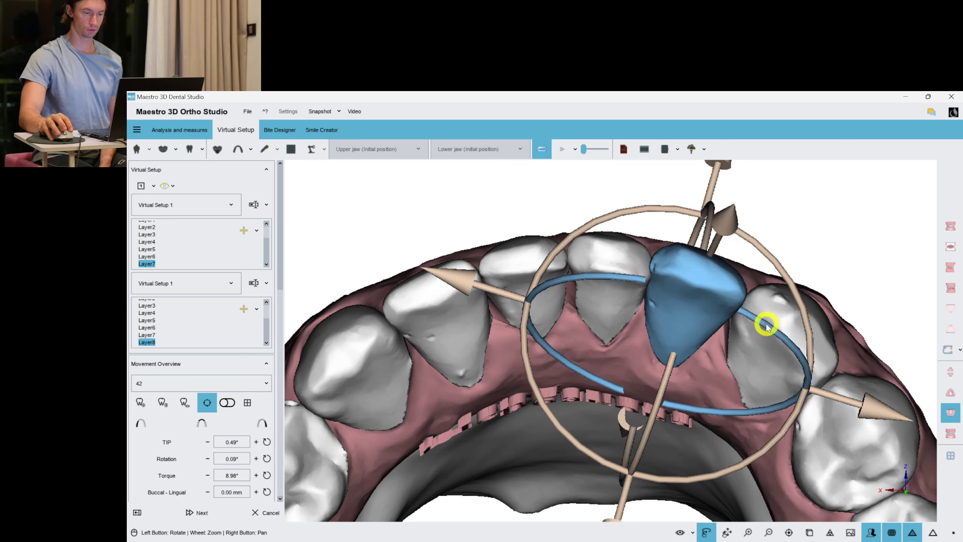
left_click(754, 250)
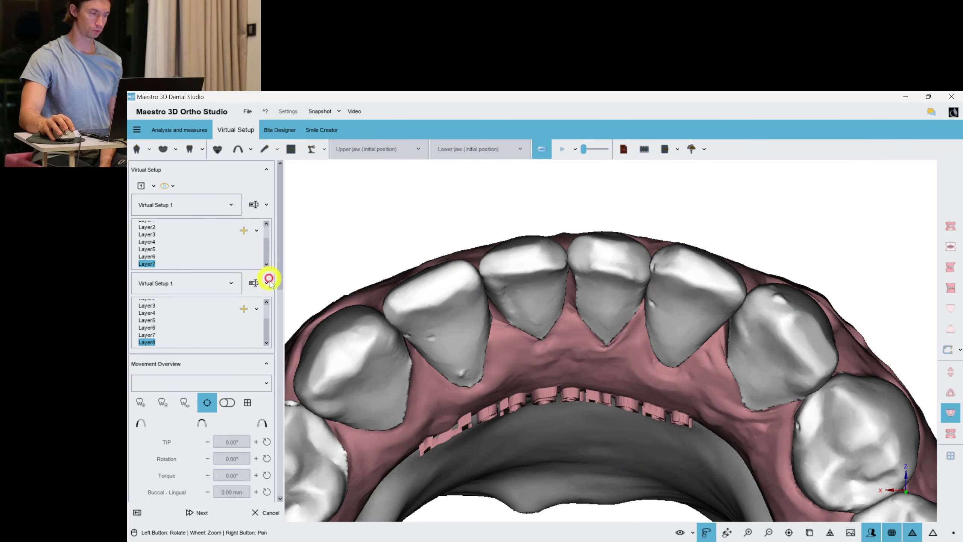
Fine-tune lower tooth 41 to about 1.22° tip, 8.79° rotation and -1.37° torque
left_click(603, 272)
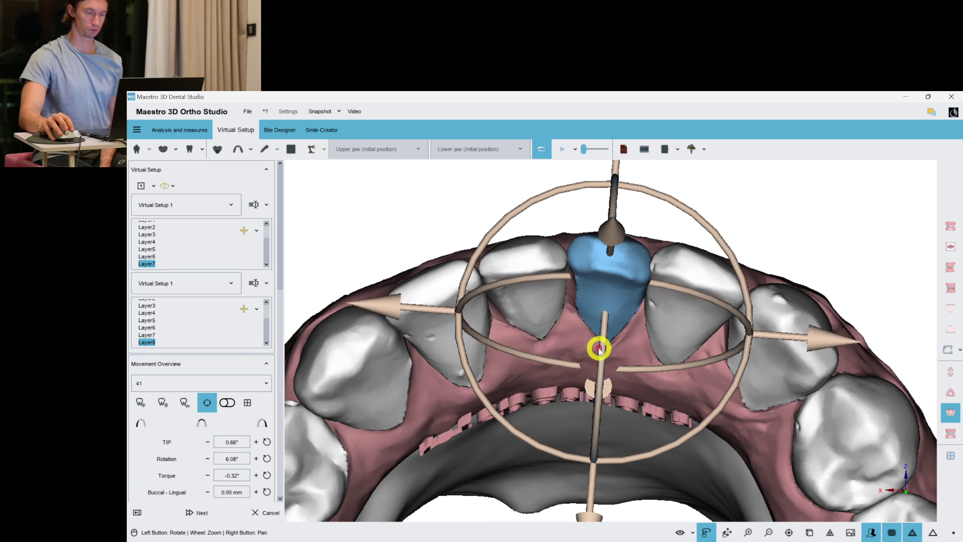
left_click_drag(726, 402, 707, 392)
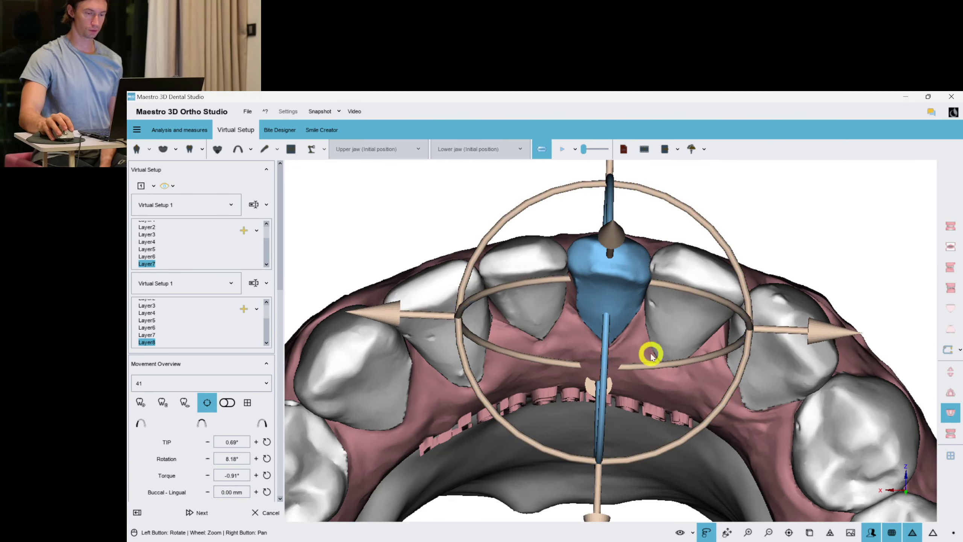
left_click_drag(651, 357, 677, 361)
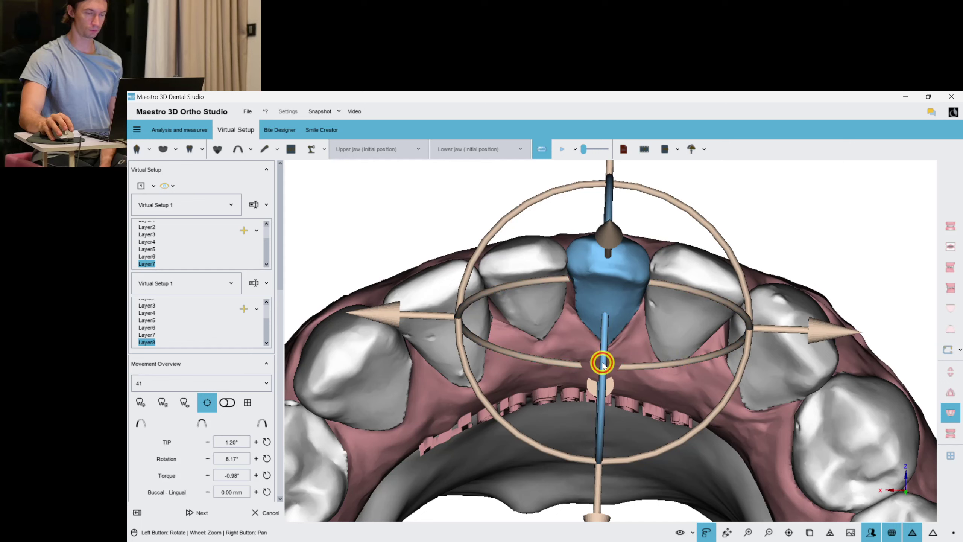
left_click_drag(604, 364, 731, 389)
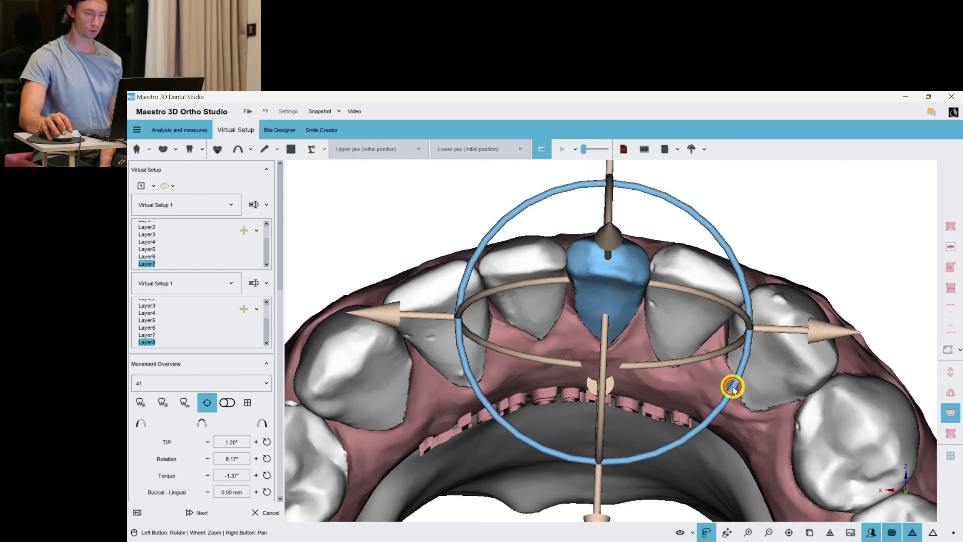
left_click(808, 239)
left_click(593, 305)
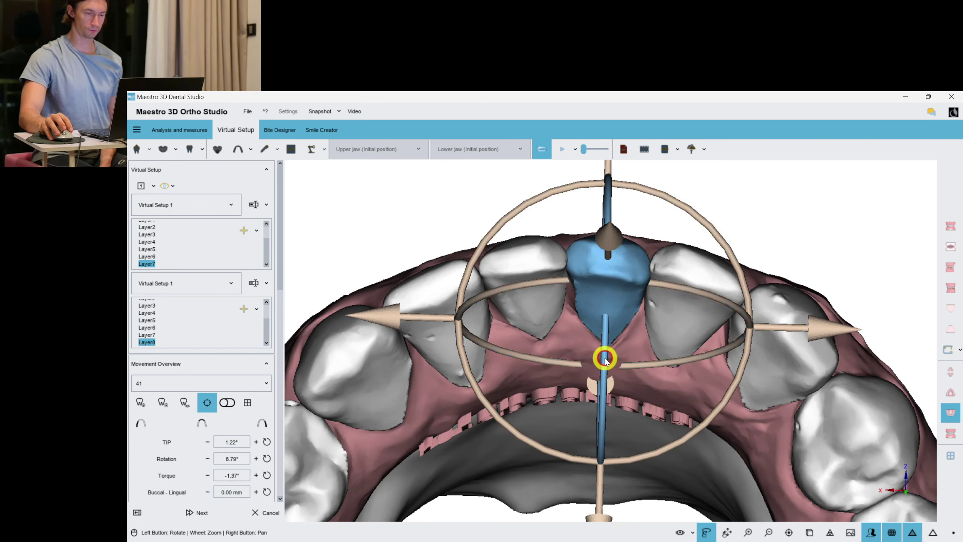
left_click_drag(605, 357, 604, 359)
left_click(835, 203)
left_click_drag(505, 324, 483, 330)
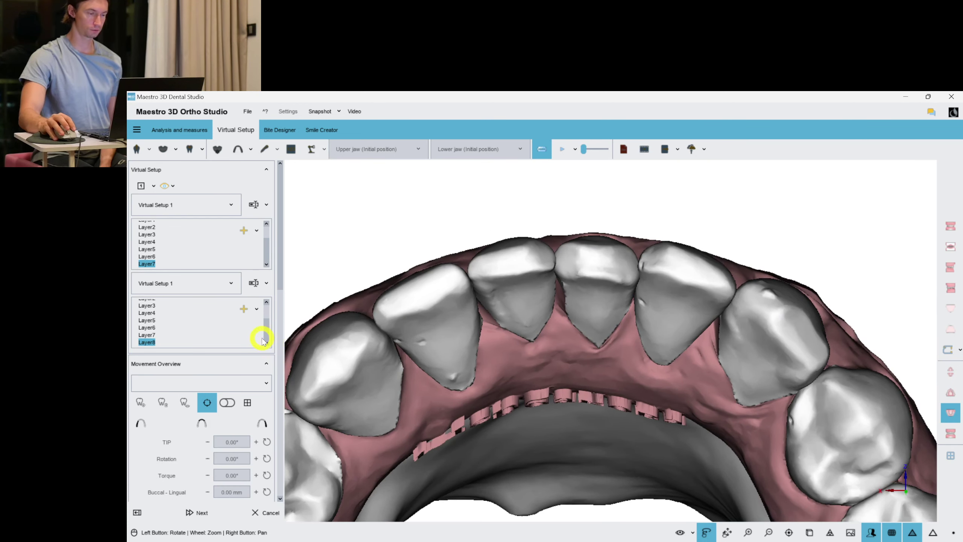
Display the lower jaw's initial position to compare its front teeth, return to Layer8 and check tooth 42
left_click(265, 284)
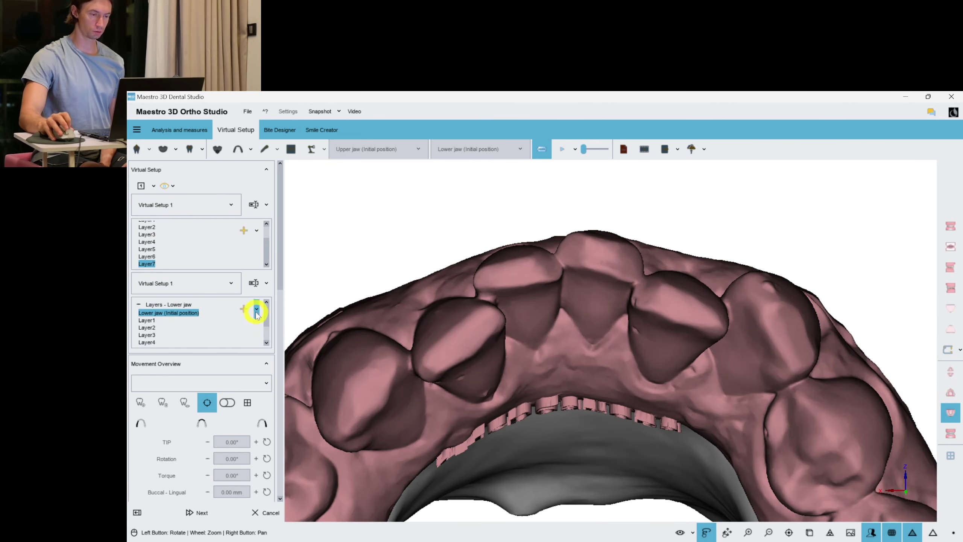
left_click_drag(265, 316, 259, 359)
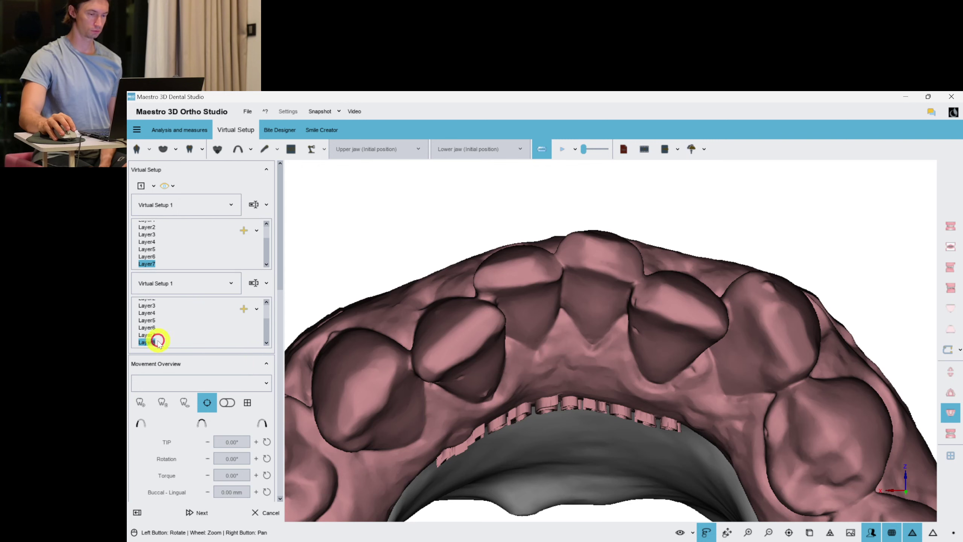
left_click_drag(535, 349, 660, 381)
left_click(796, 266)
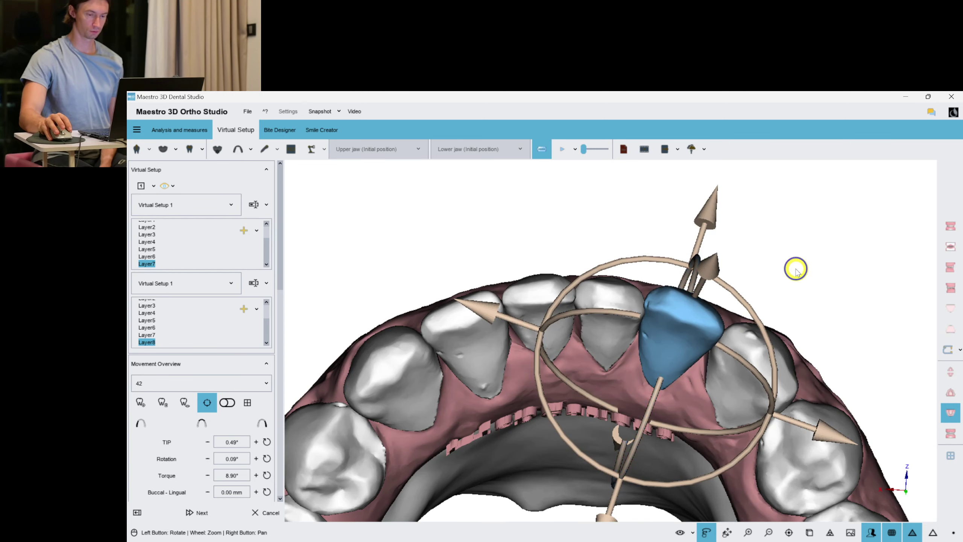
left_click(546, 353)
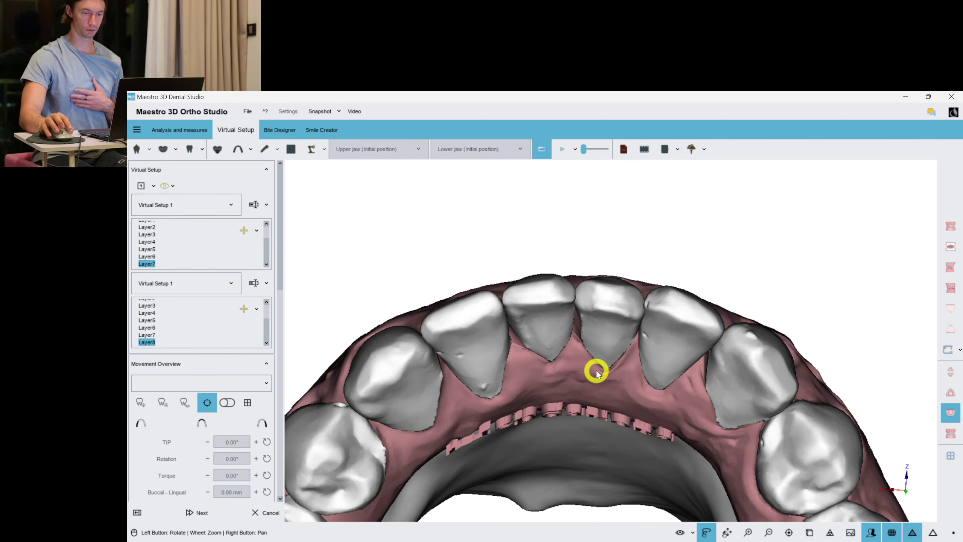
Show only the upper jaw and examine its front teeth from the occlusal side
key("f")
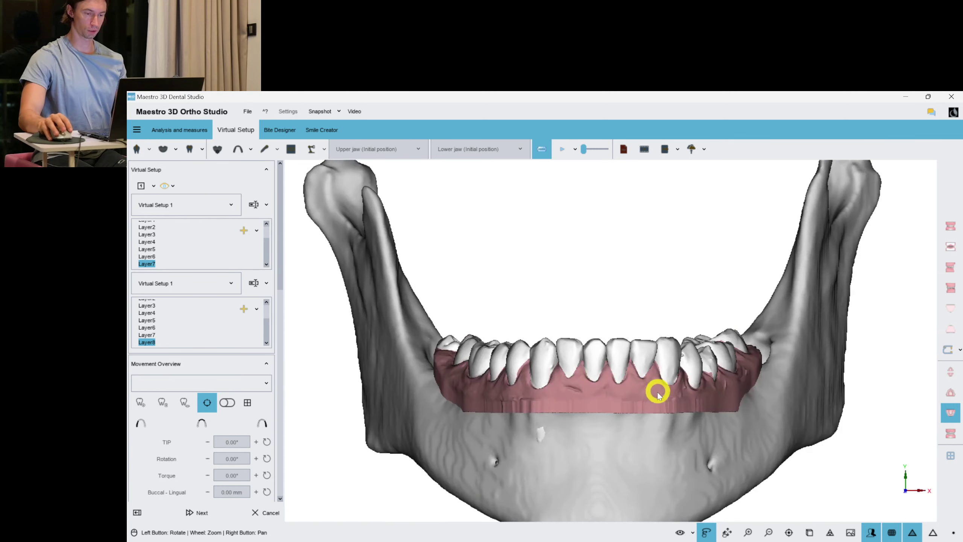
key("l")
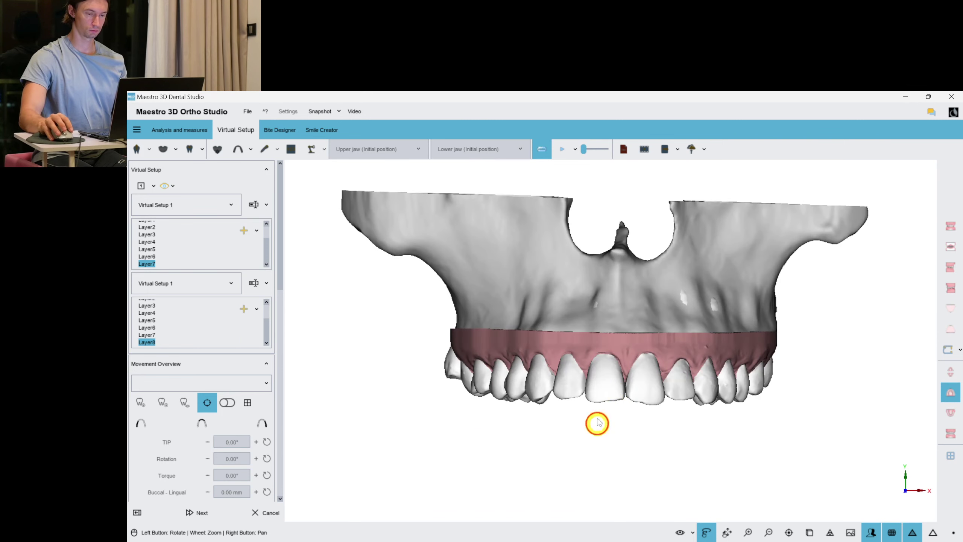
left_click_drag(598, 424, 592, 299)
scroll(592, 322, "up", 4)
left_click_drag(593, 353, 591, 355)
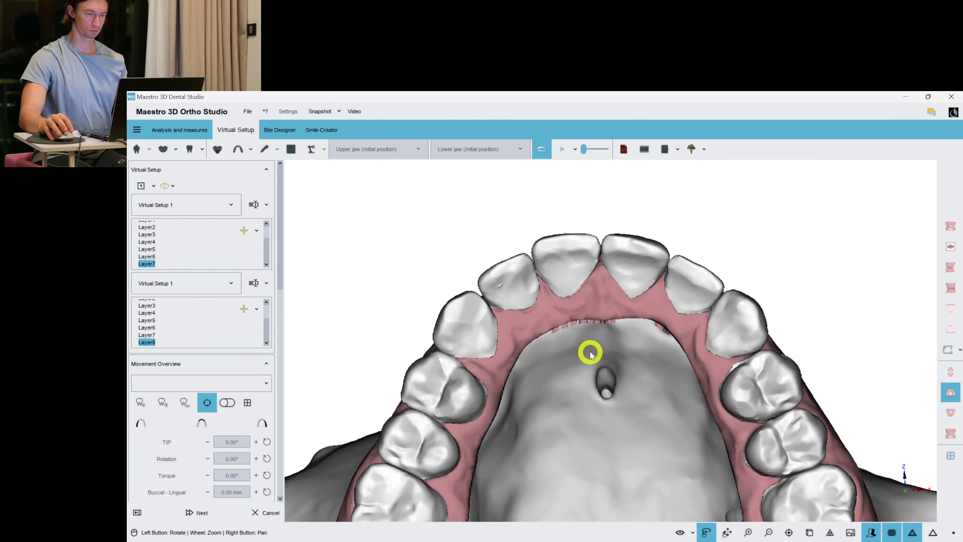
right_click_drag(637, 347, 626, 381)
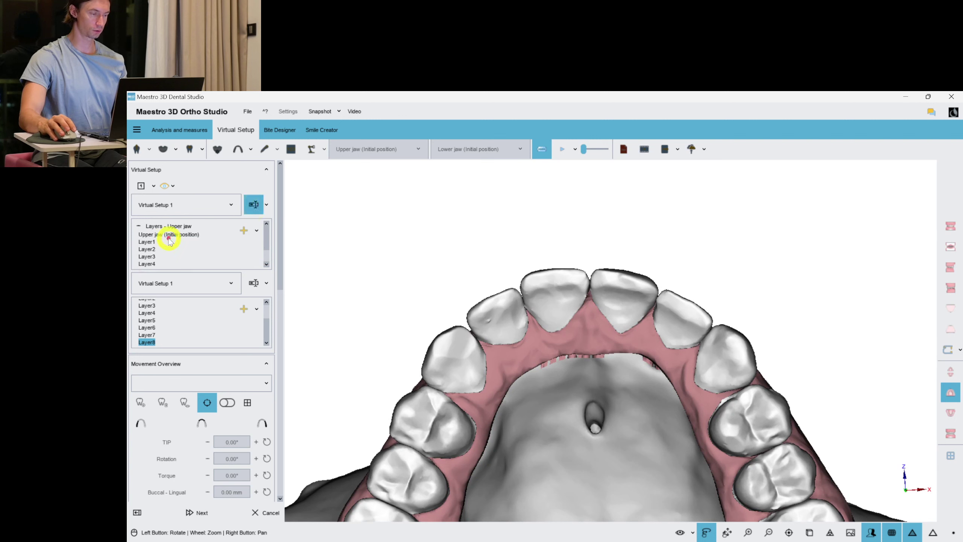
Display the upper jaw's initial position close up to compare its front teeth, and return to Layer7
scroll(576, 318, "up", 4)
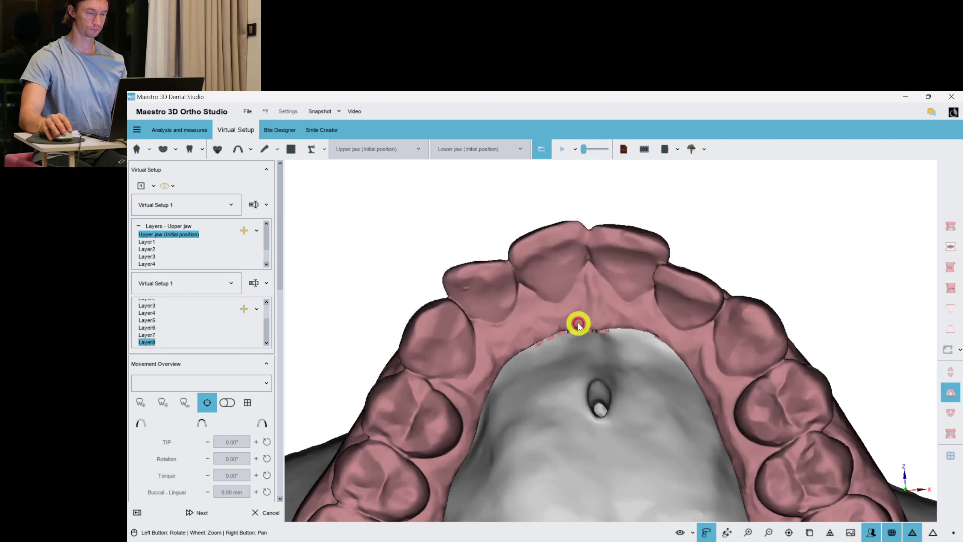
scroll(580, 341, "up", 2)
right_click_drag(583, 334, 577, 365)
left_click(211, 221)
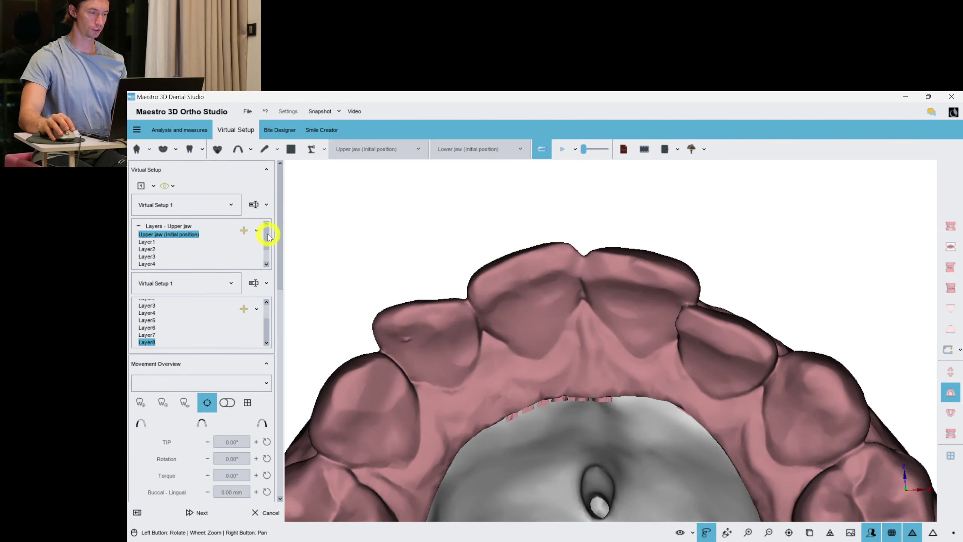
scroll(268, 236, "down", 3)
left_click(153, 287)
left_click(143, 264)
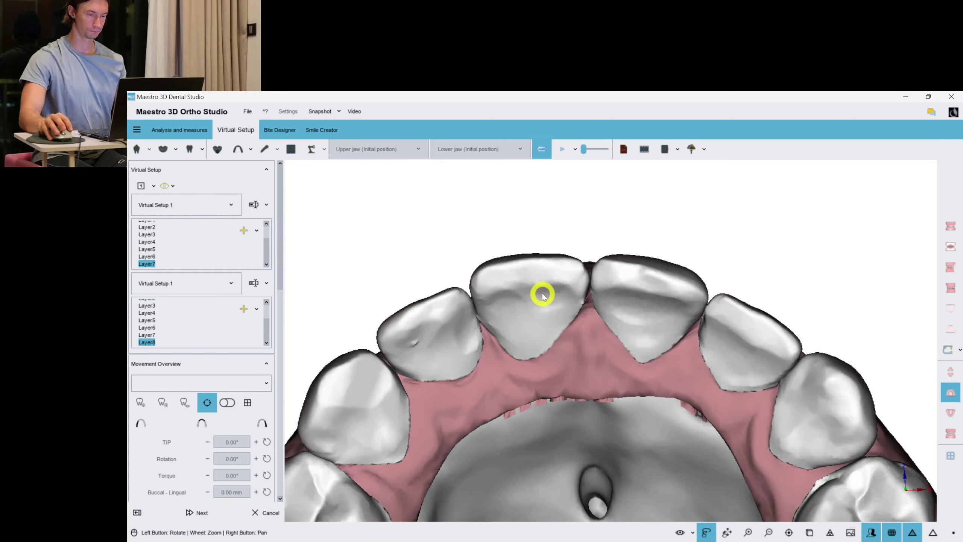
Adjust upper tooth 11 to about 3.22° tip, 16.12° rotation and -3.47° torque, and compare it with the initial position
left_click(543, 297)
left_click_drag(580, 337, 555, 367)
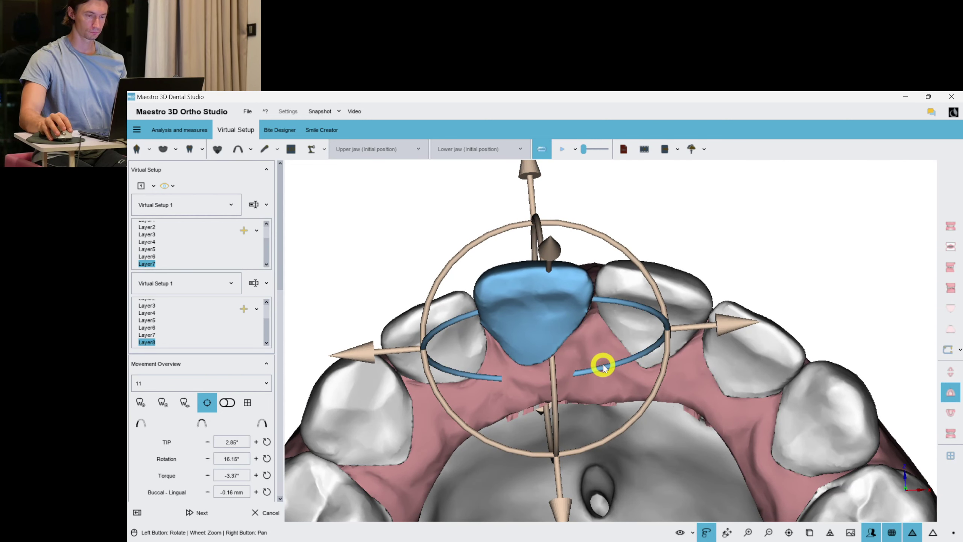
right_click(697, 231)
left_click_drag(627, 272, 622, 281)
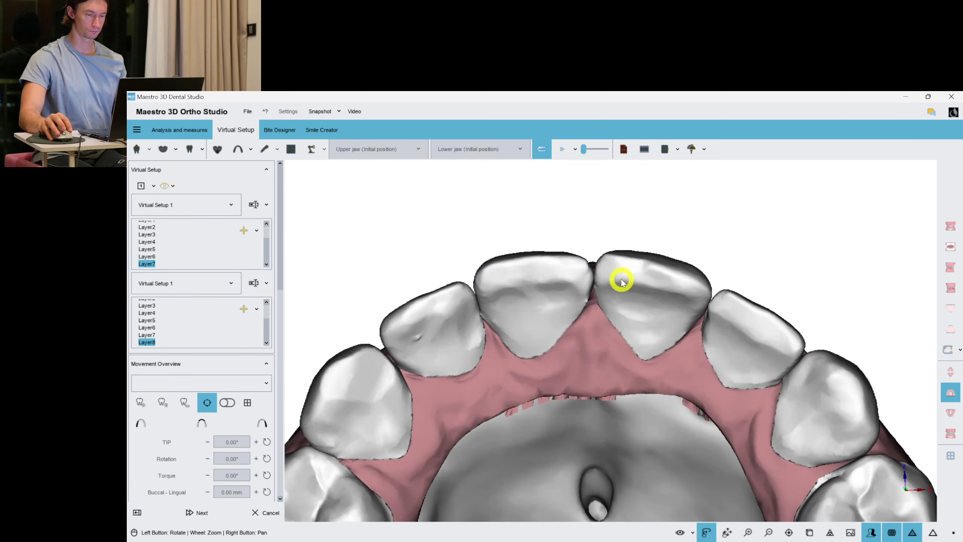
scroll(267, 251, "up", 3)
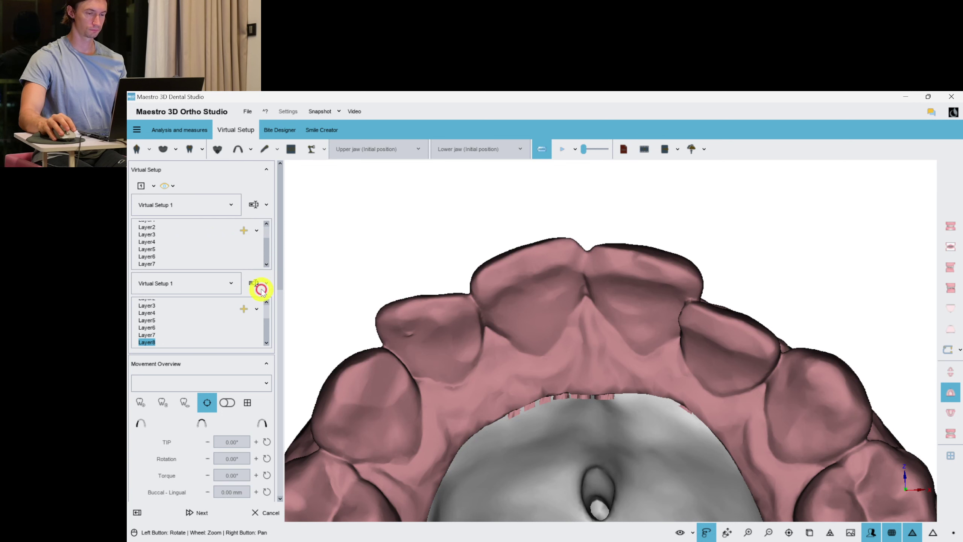
left_click(146, 265)
Refine upper tooth 11 in Layer7 to about 3.67° tip, 14.90° rotation and -3.21° torque
left_click(559, 353)
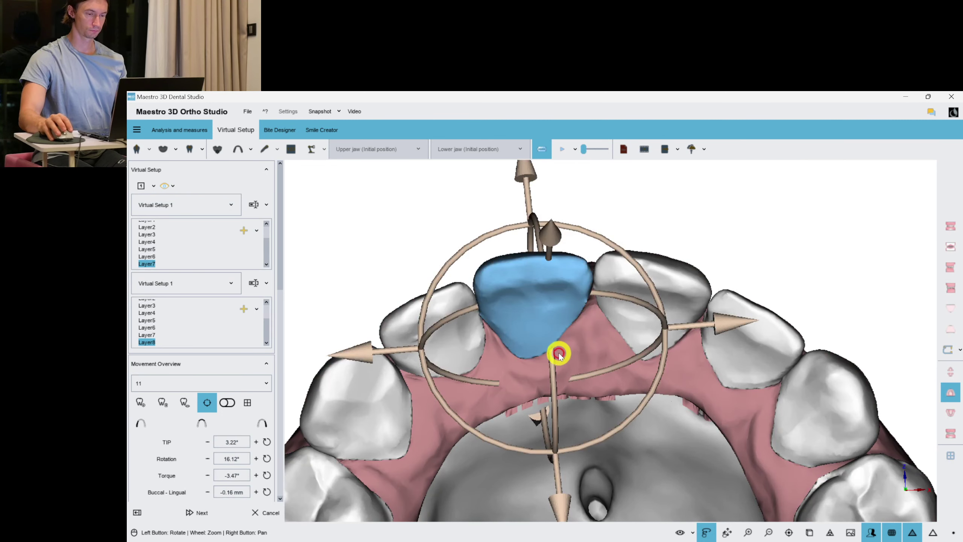
left_click_drag(552, 362, 555, 359)
left_click_drag(639, 362, 657, 377)
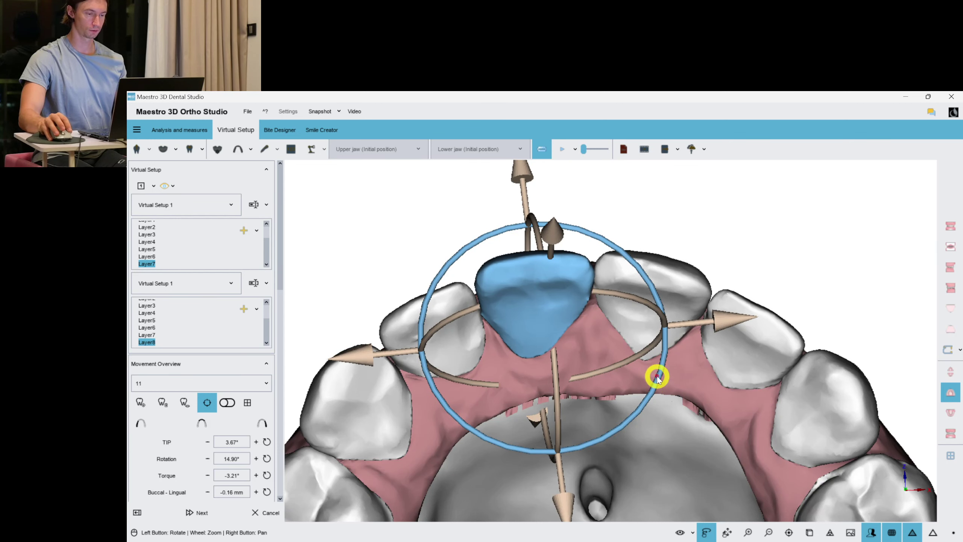
right_click(703, 231)
left_click(684, 224)
left_click_drag(683, 274, 681, 291)
Select the four upper incisors 12, 11, 21 and 22 and decrease their torque together
left_click(442, 362)
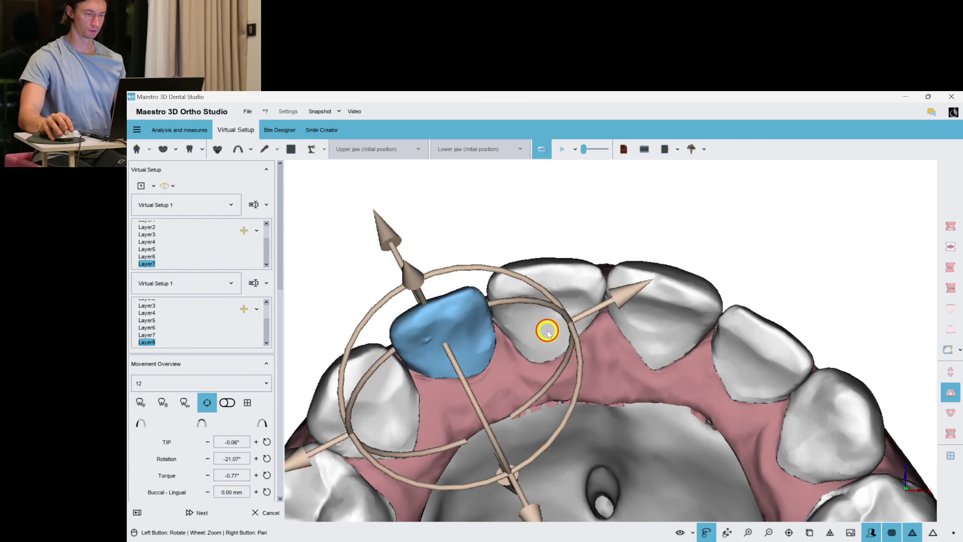
left_click(548, 331, "ctrl")
left_click(651, 326, "ctrl")
left_click(795, 366, "ctrl")
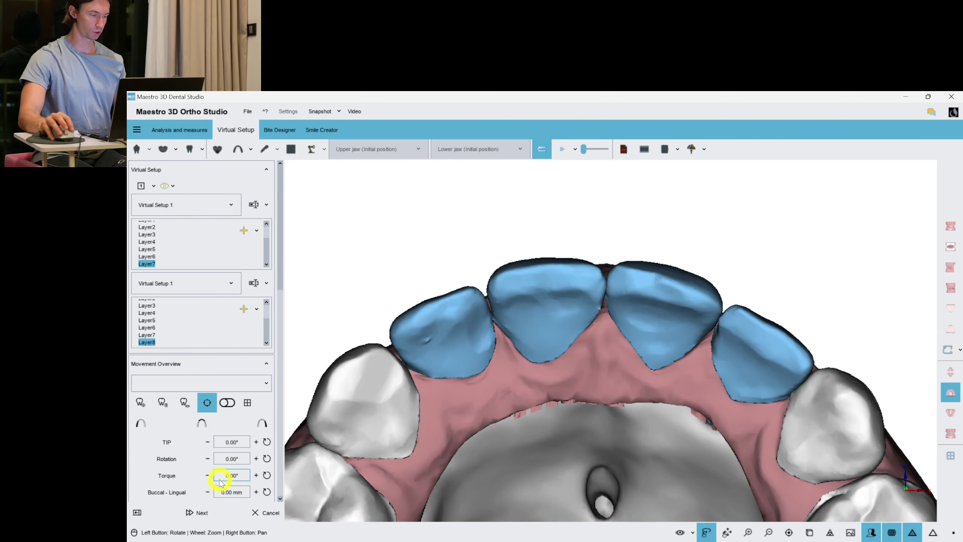
left_click(207, 475)
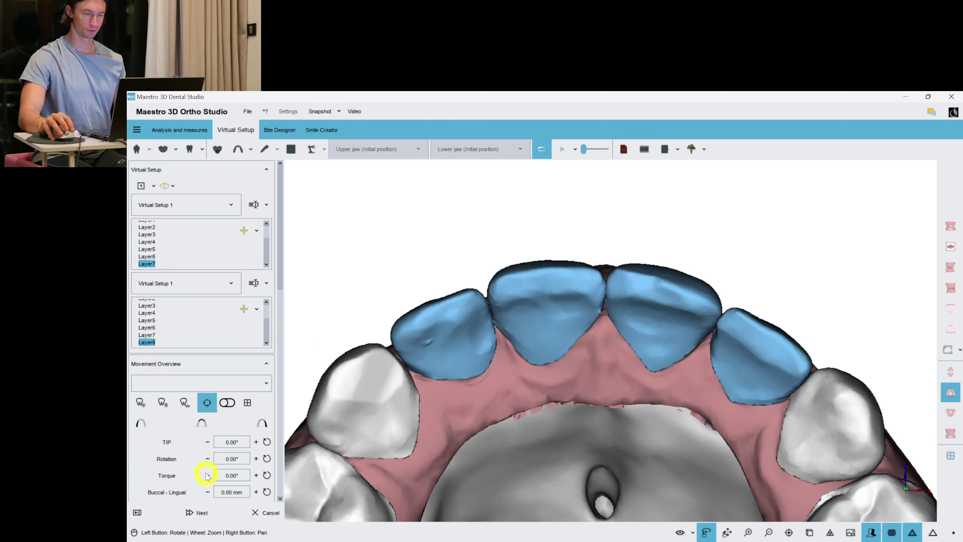
left_click(628, 230)
Rotate upper tooth 13 slightly and compare the upper arch with its initial position, returning to Layer7
left_click(374, 408)
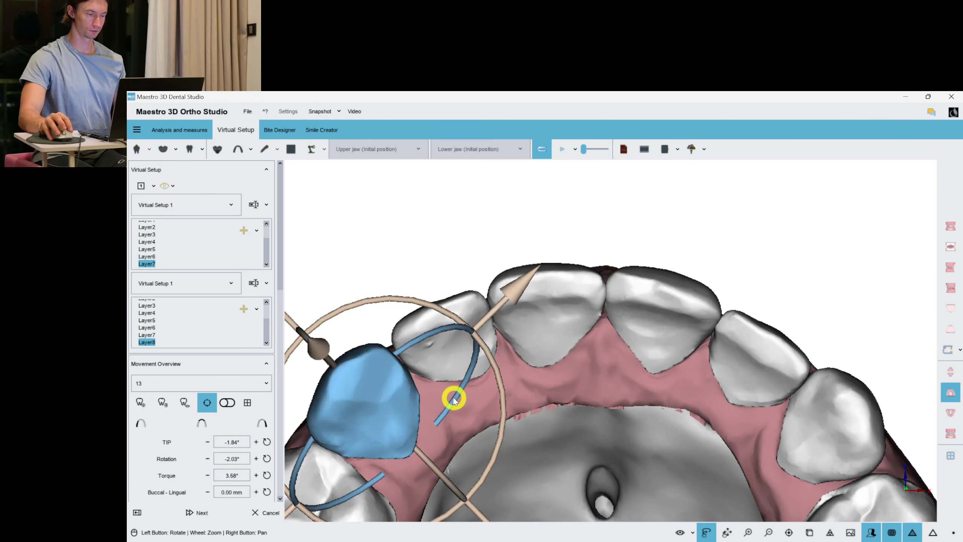
left_click(559, 400)
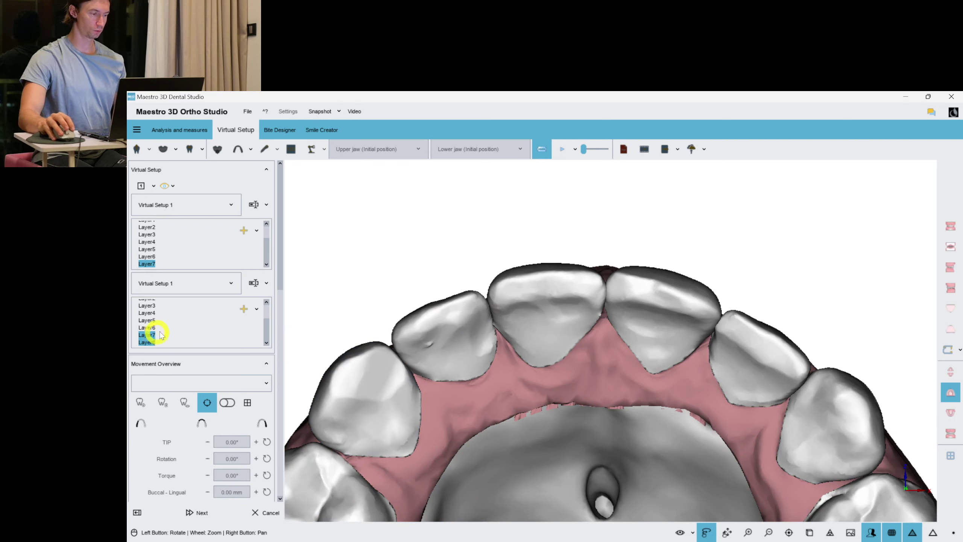
left_click_drag(267, 329, 264, 304)
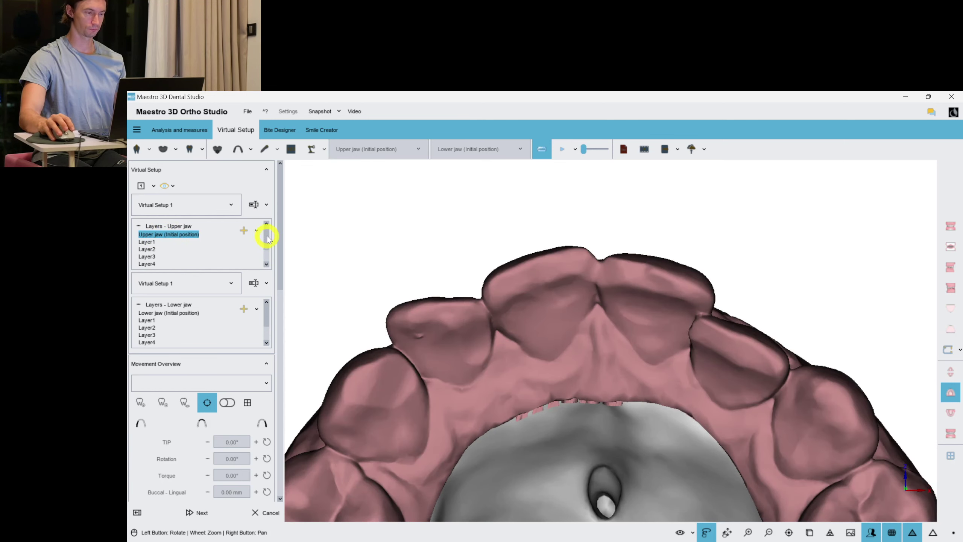
left_click_drag(268, 239, 168, 270)
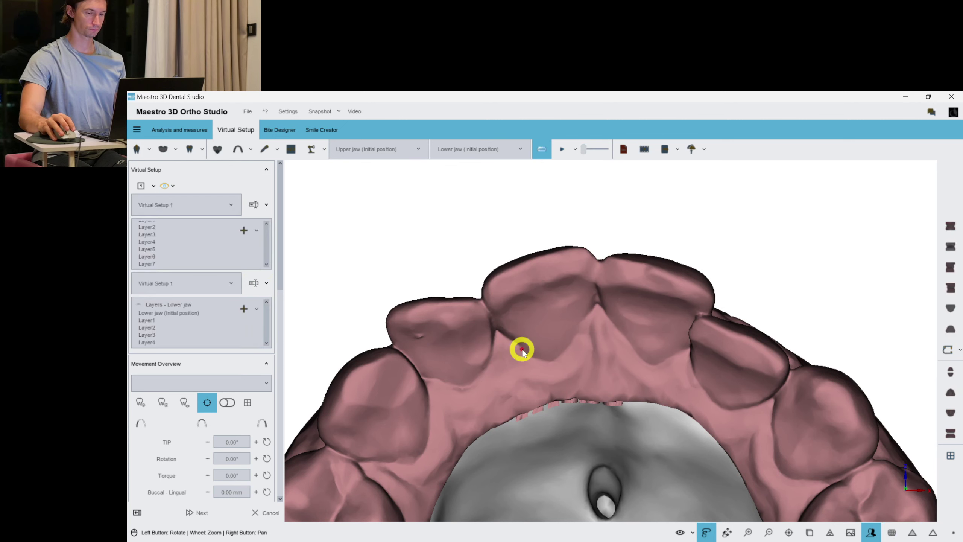
left_click_drag(531, 348, 552, 376)
Adjust the torque of upper tooth 22 to about 6.21° and check the arch from the occlusal side
left_click(730, 357)
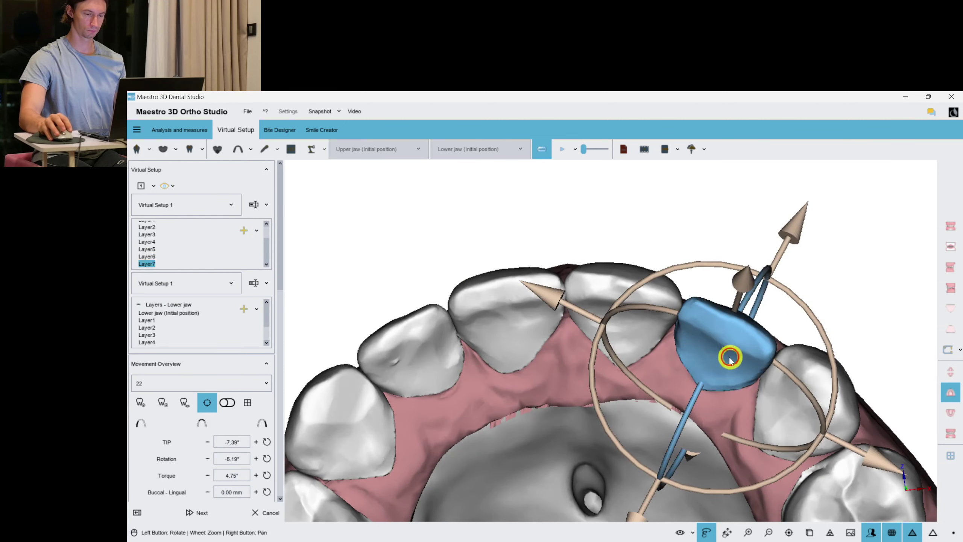
left_click_drag(692, 397, 695, 395)
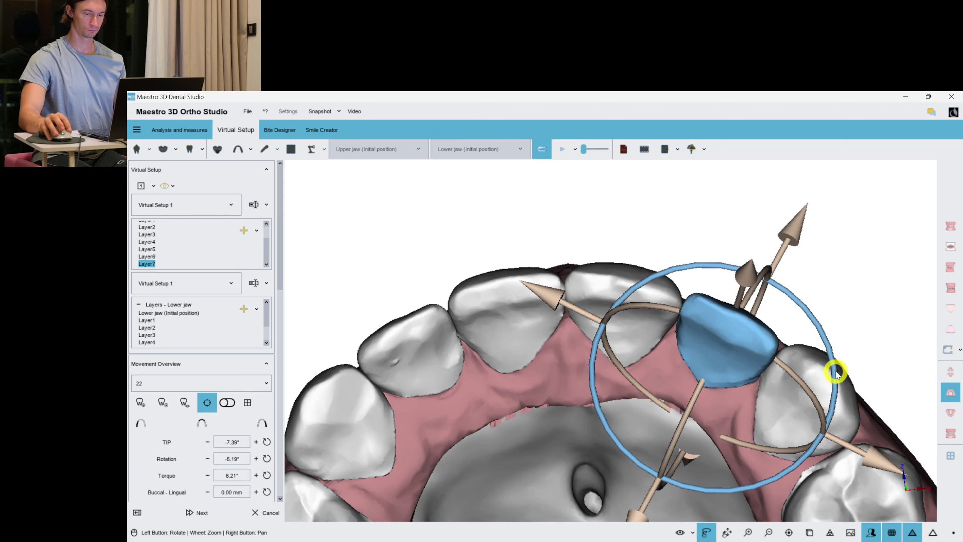
left_click(688, 339)
left_click_drag(483, 404, 606, 371)
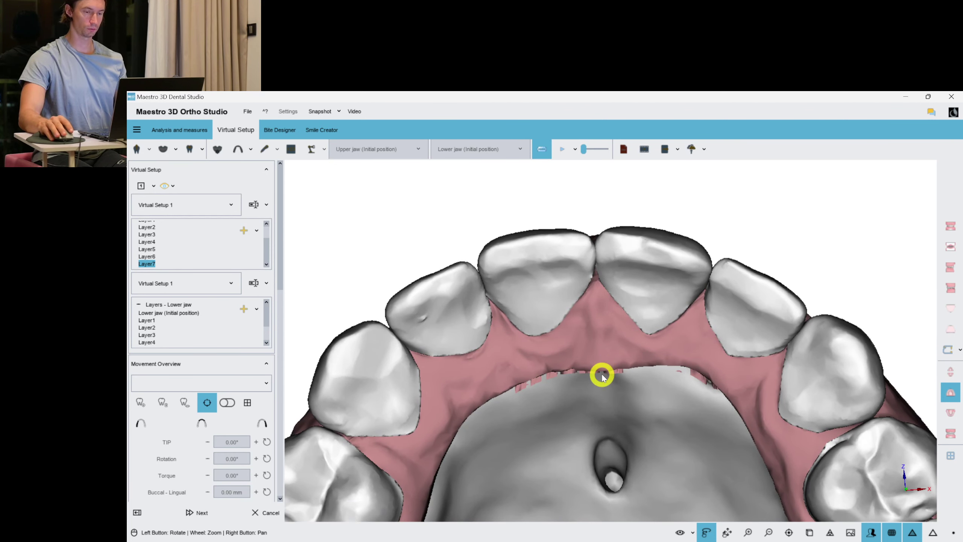
With both arches shown, adjust the torque of upper tooth 11 to about -3.40° and tooth 21 to about -2.34°
key("f")
left_click(942, 431)
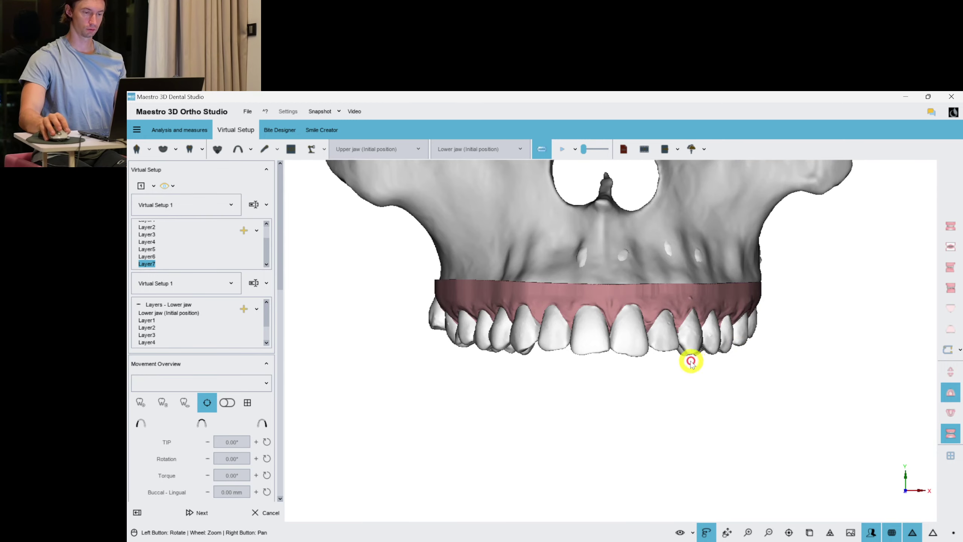
left_click_drag(691, 361, 541, 302)
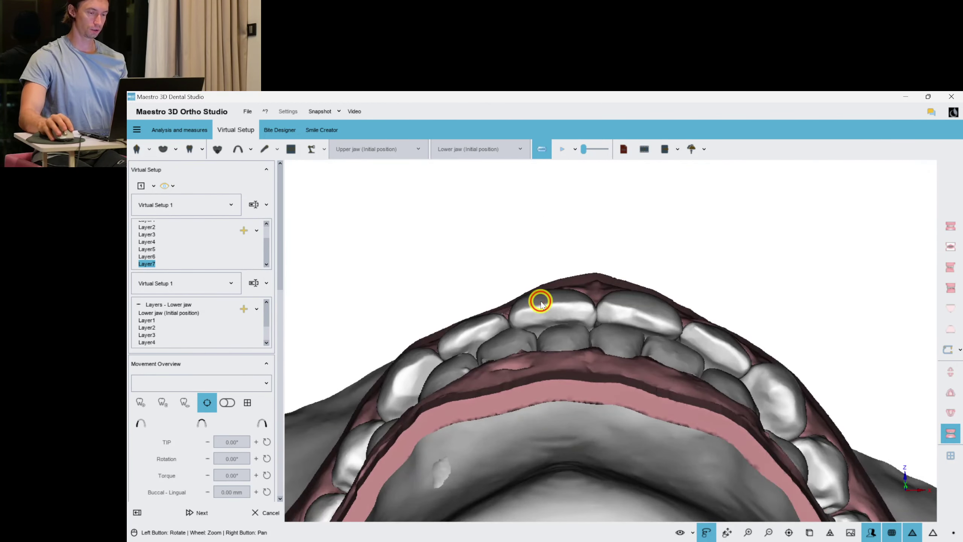
left_click(540, 302)
left_click_drag(626, 402, 562, 365)
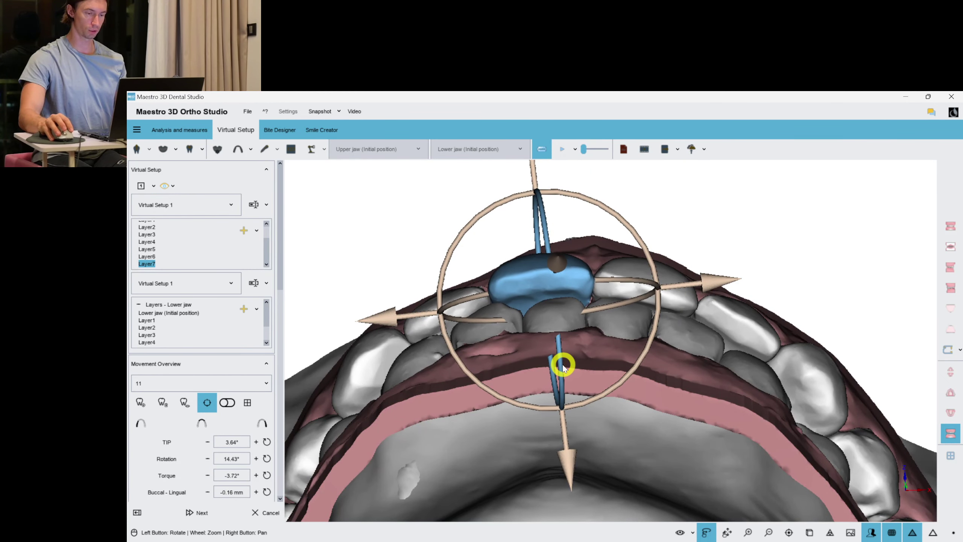
left_click(622, 301)
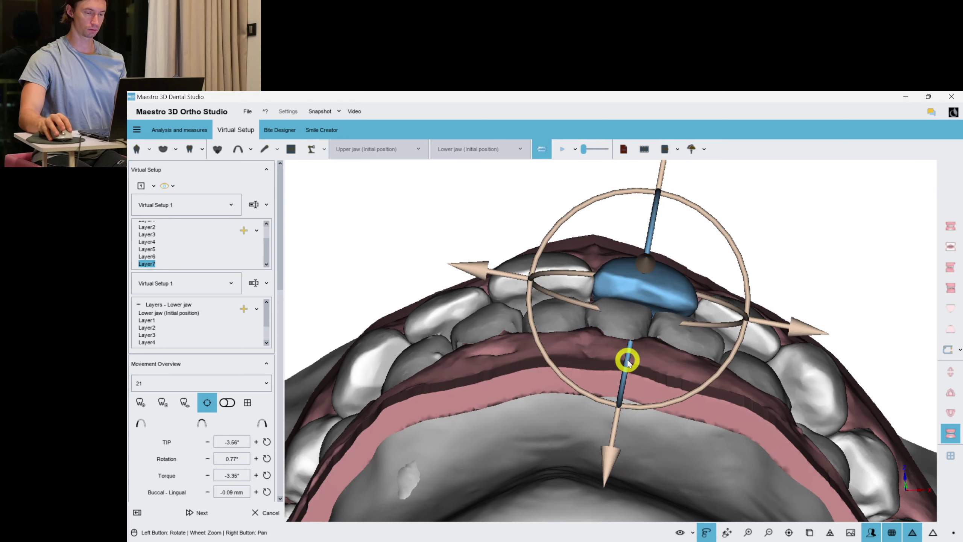
left_click_drag(628, 362, 628, 361)
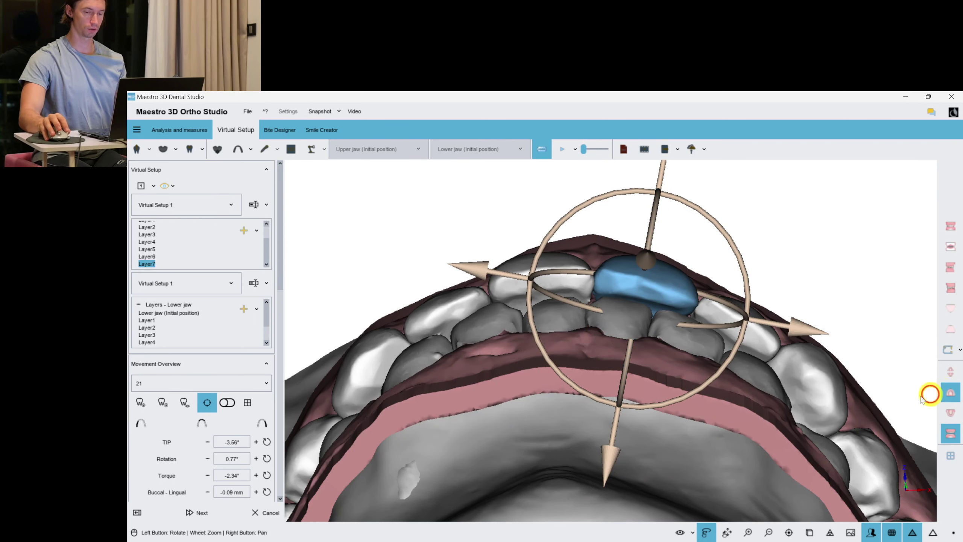
Isolate the upper arch and shift tooth 11 to about -0.37 mm and tooth 21 to about -0.21 mm buccal-lingual
left_click(957, 431)
left_click(952, 393)
left_click_drag(703, 288, 639, 374)
scroll(639, 374, "up", 2)
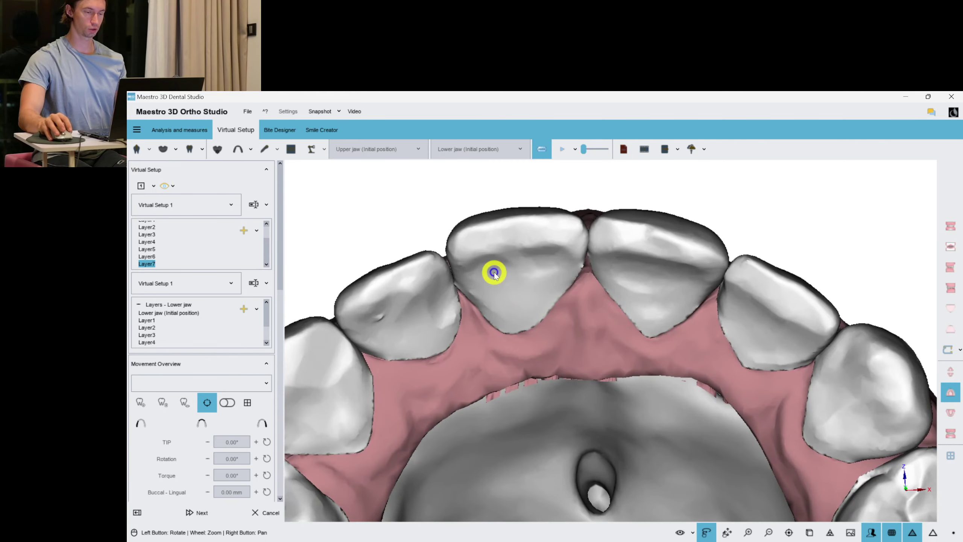
left_click(494, 274)
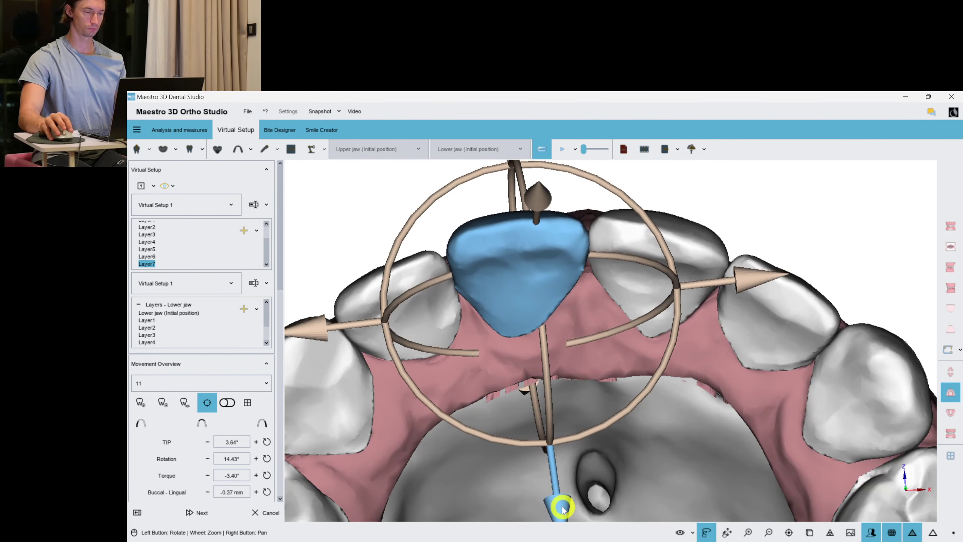
left_click(656, 321)
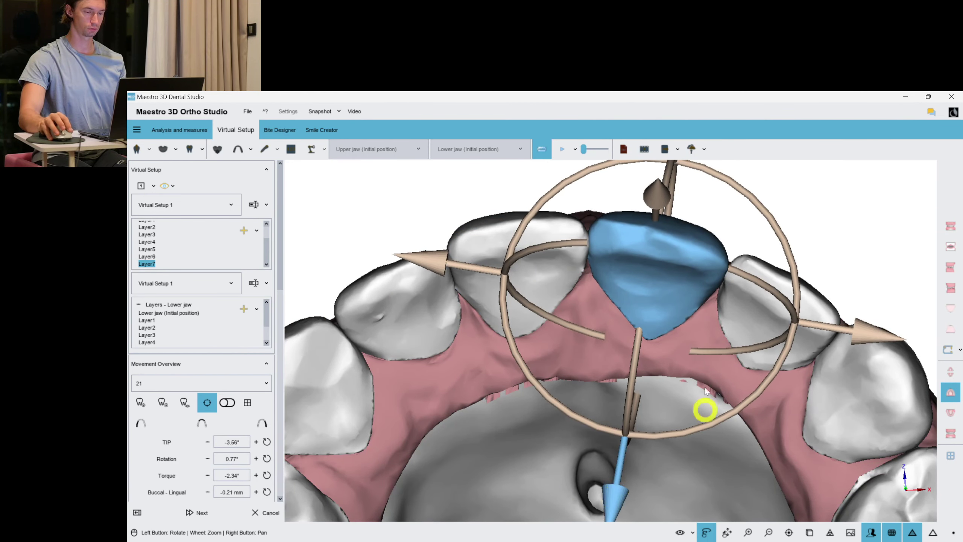
Compare the upper arch's initial position with Layer7 from the occlusal side and check Layer7 from the front
left_click(731, 206)
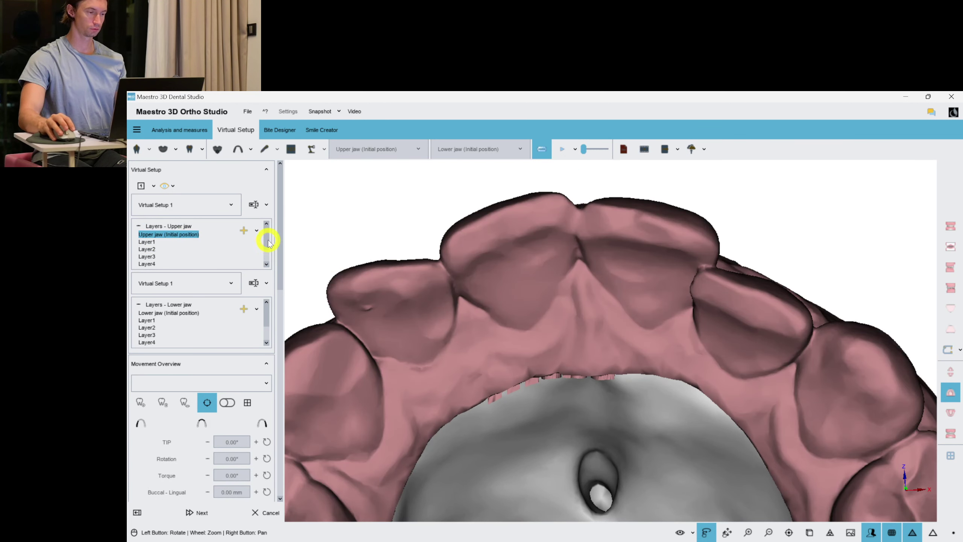
left_click_drag(268, 243, 256, 281)
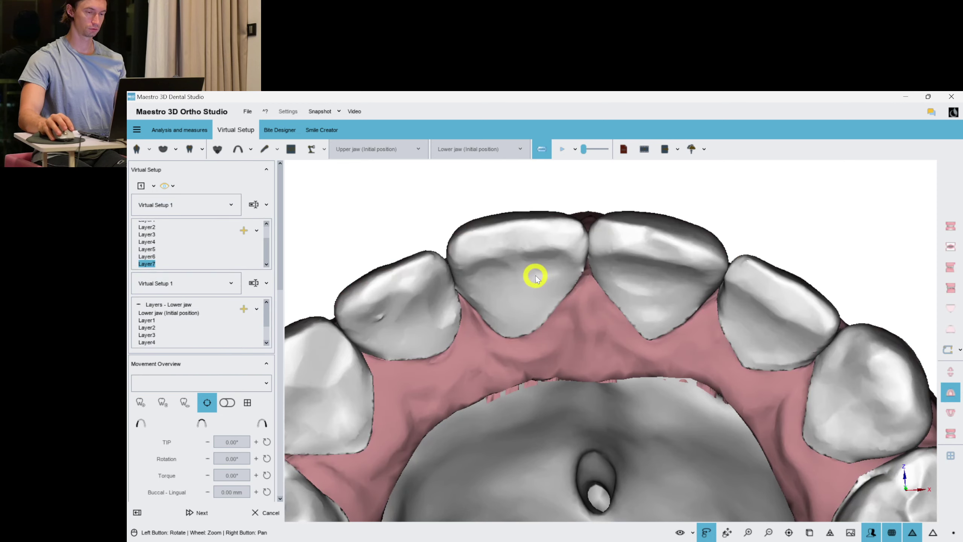
left_click_drag(535, 275, 630, 349)
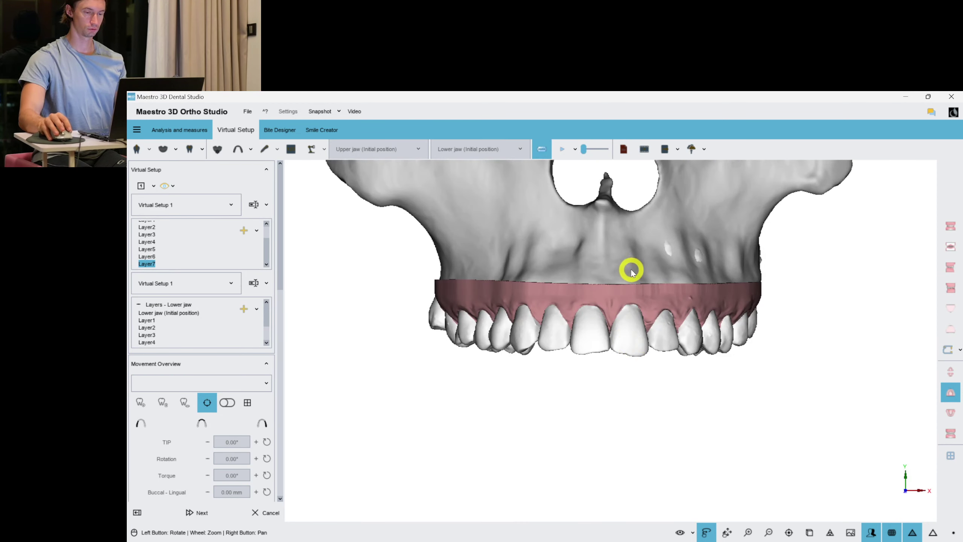
scroll(631, 270, "up", 2)
Show both arches from the side and slightly adjust the torque of upper tooth 14
left_click(950, 434)
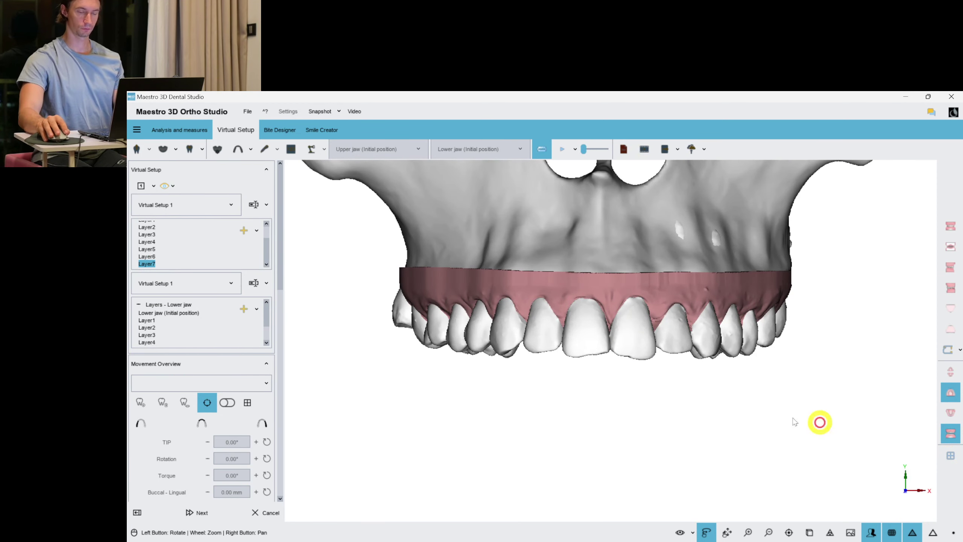
left_click_drag(520, 354, 636, 357)
scroll(560, 345, "up", 2)
left_click(646, 328)
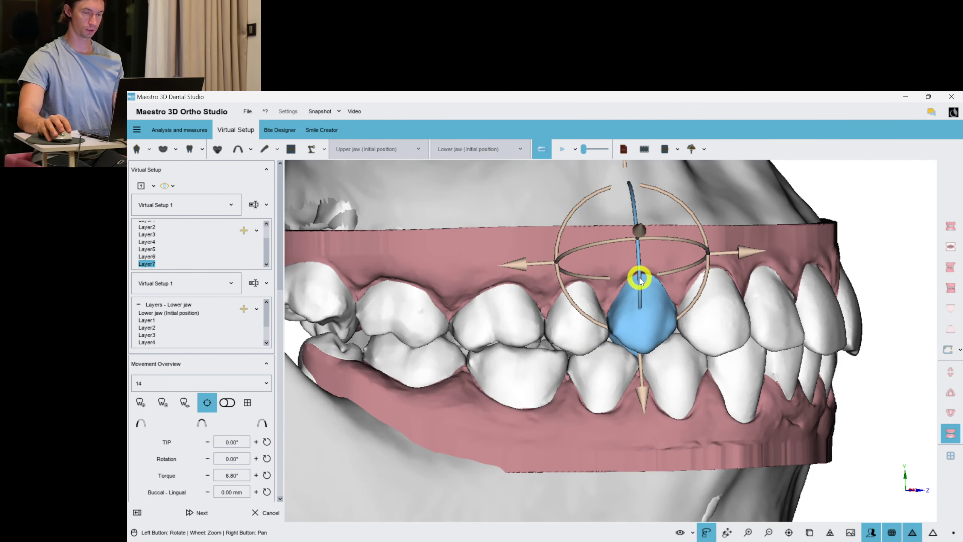
left_click_drag(640, 281, 640, 283)
left_click(496, 264)
Add an attach_09_sphere_90_deg attachment to tooth 14, about 3.52 mm Scale X and 1.93 mm Scale Z, and turn its flat edge toward the gum
left_click(262, 308)
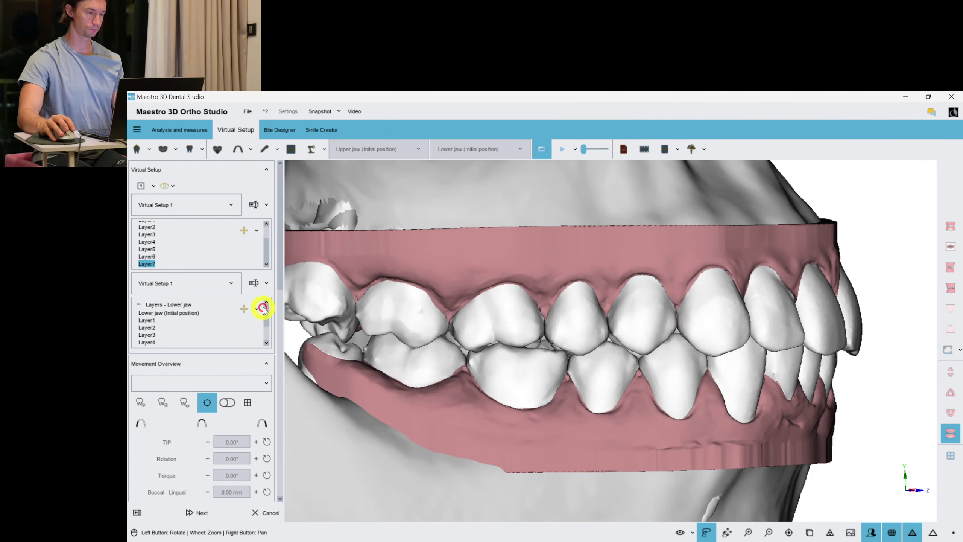
left_click_drag(280, 259, 282, 366)
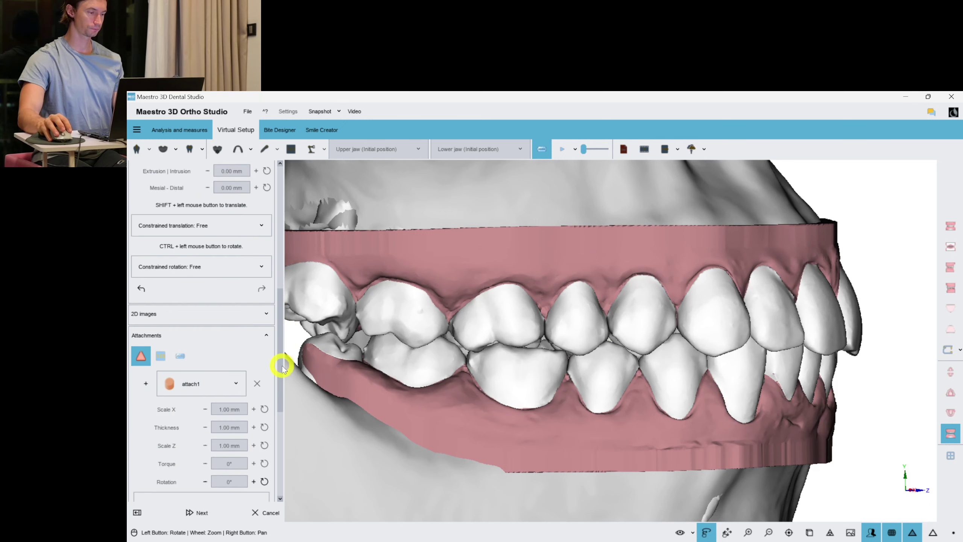
left_click(200, 346)
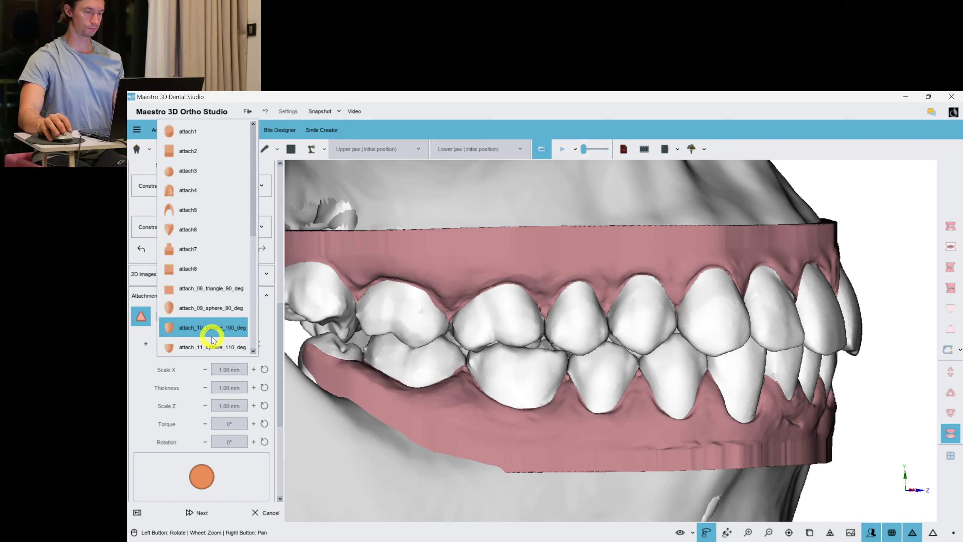
left_click(224, 307)
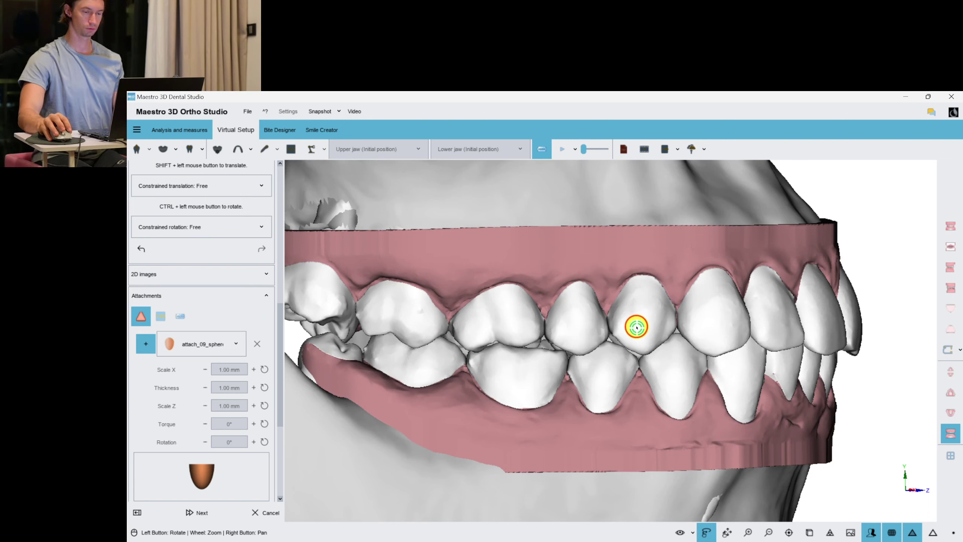
left_click(676, 333)
left_click_drag(722, 322, 729, 322)
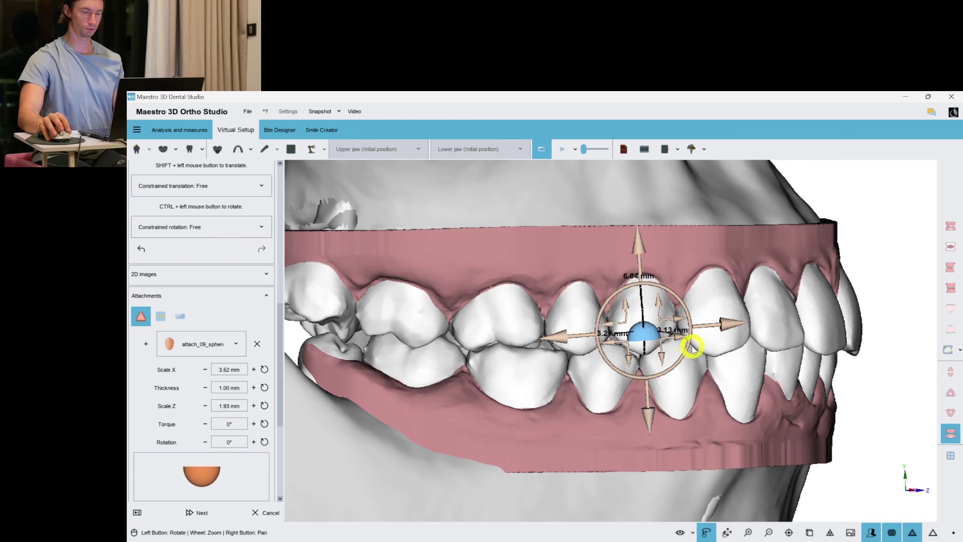
left_click_drag(642, 297, 617, 317)
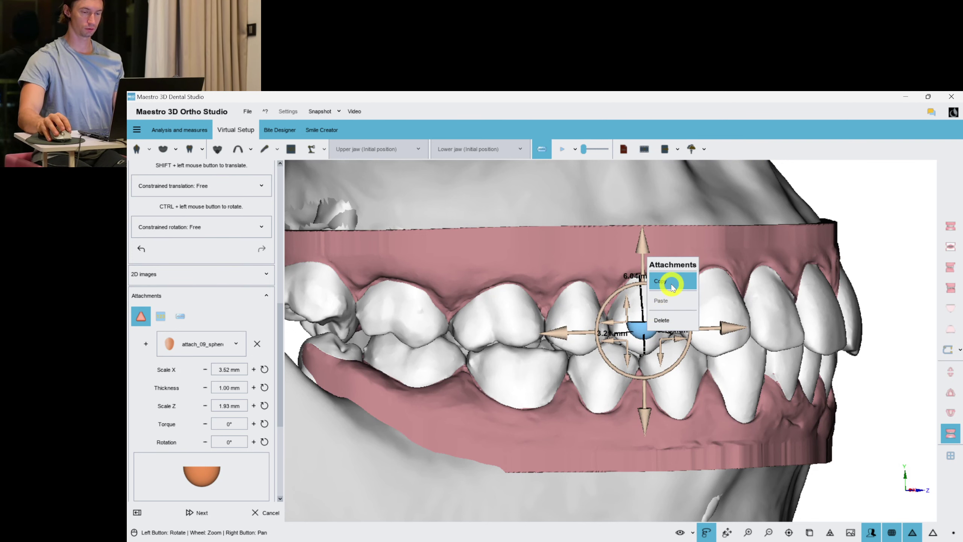
Copy the tooth 14 attachment onto lower tooth 44, adjust its position and turn its flat edge toward the gum
right_click(676, 372)
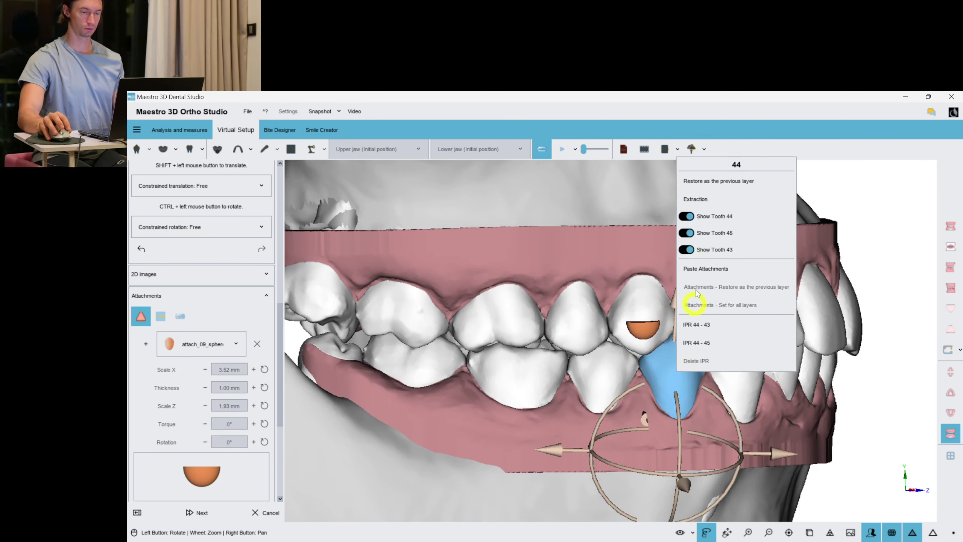
left_click(707, 266)
left_click_drag(811, 362, 748, 370)
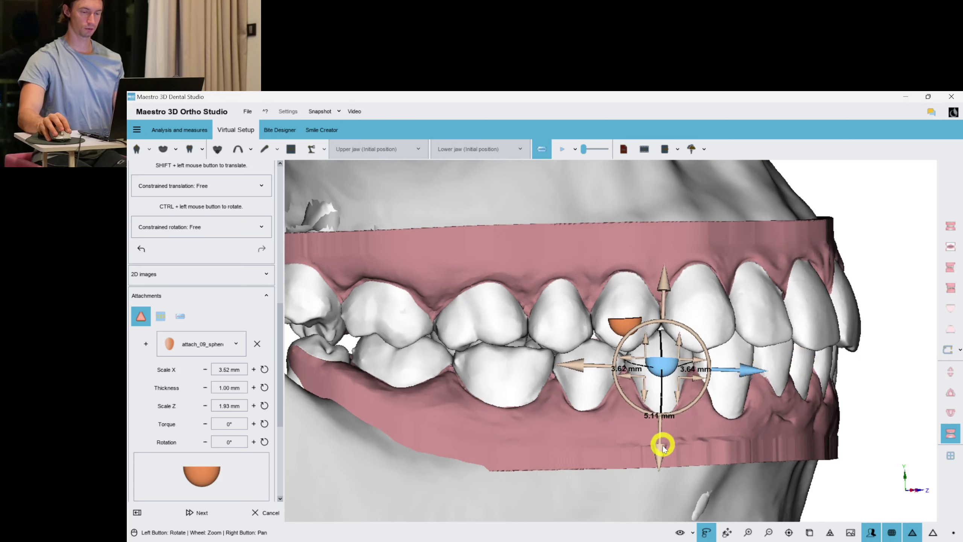
left_click_drag(662, 448, 665, 441)
left_click_drag(703, 380, 609, 319)
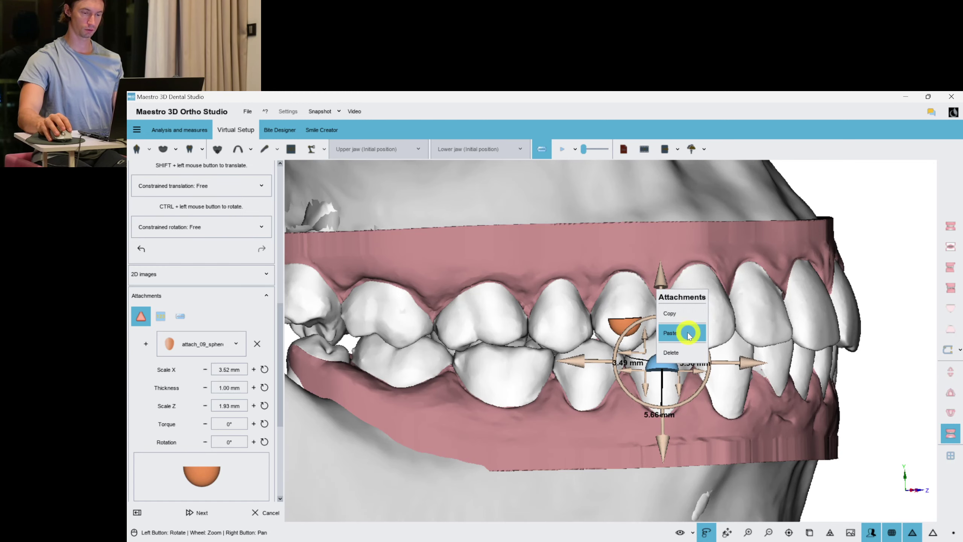
Copy the tooth 44 attachment onto upper tooth 24 on the opposite side and turn its flat edge toward the gum
left_click(695, 314)
scroll(778, 340, "down", 5)
left_click_drag(779, 340, 587, 316)
scroll(742, 356, "up", 5)
left_click_drag(743, 355, 653, 324)
right_click(625, 311)
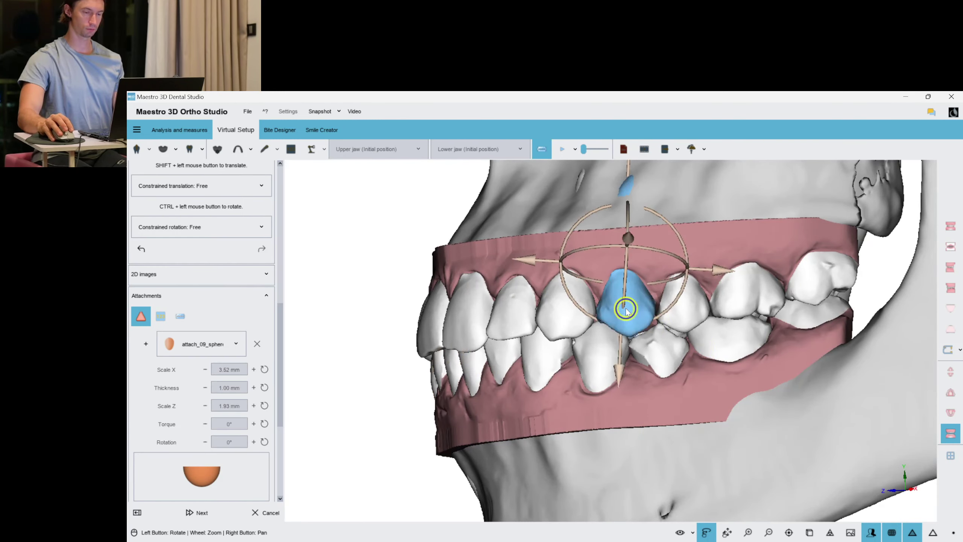
left_click(684, 420)
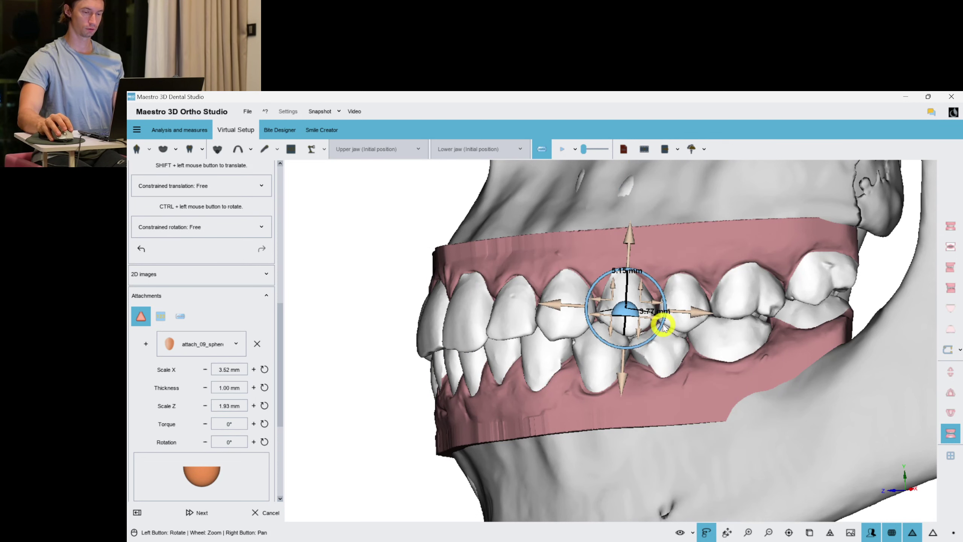
left_click_drag(663, 326, 595, 296)
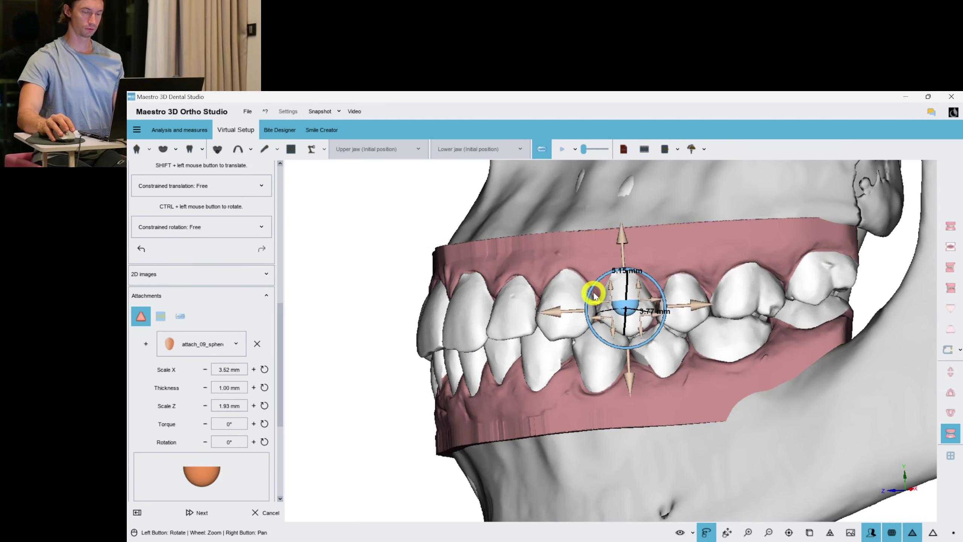
Paste the copied attachment onto lower tooth 34, turn its flat edge toward the gum and shift it slightly
left_click_drag(636, 363, 594, 355)
right_click(600, 353)
left_click(683, 427)
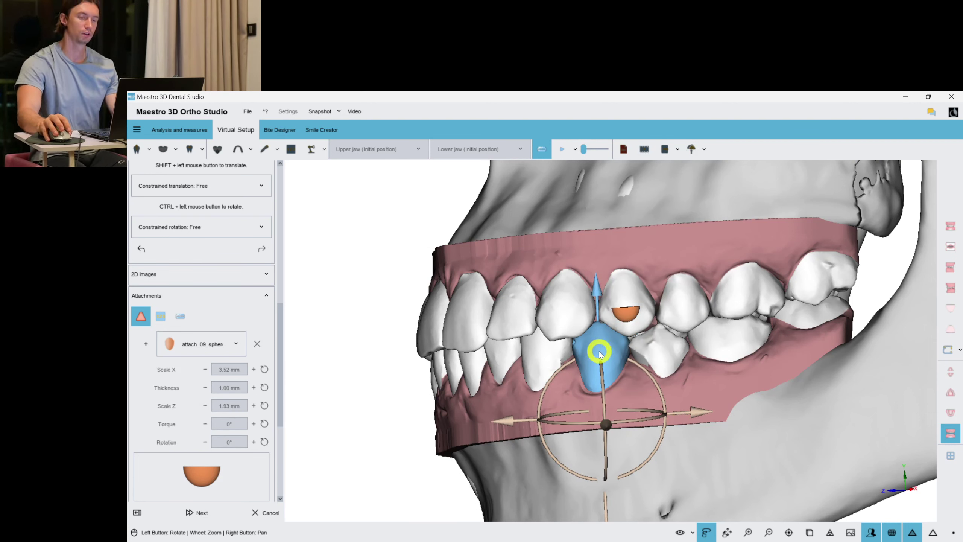
right_click(605, 351)
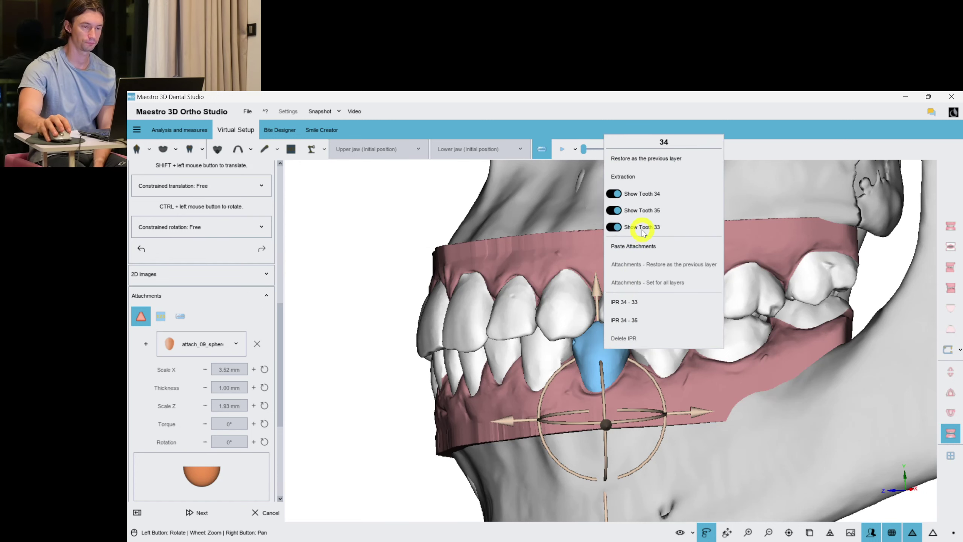
left_click(644, 243)
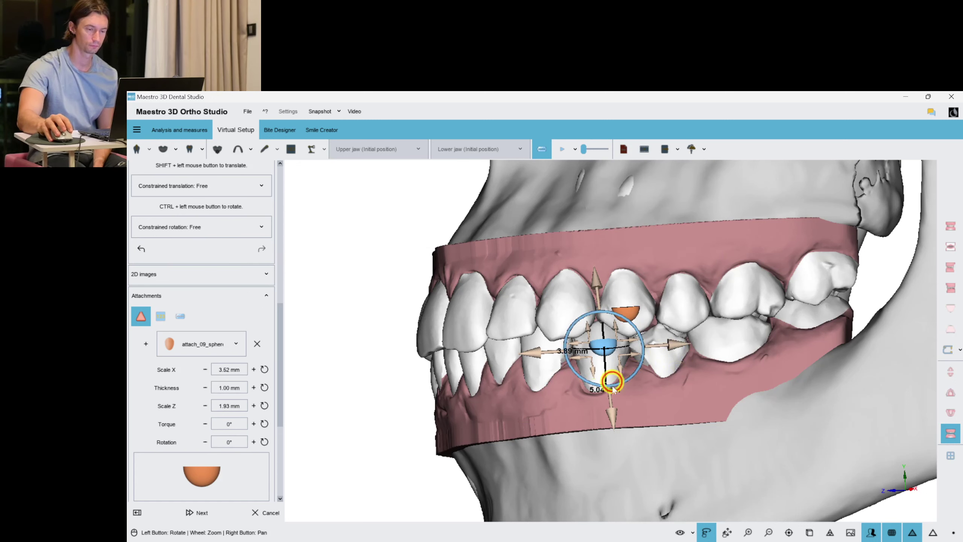
left_click_drag(612, 386, 555, 282)
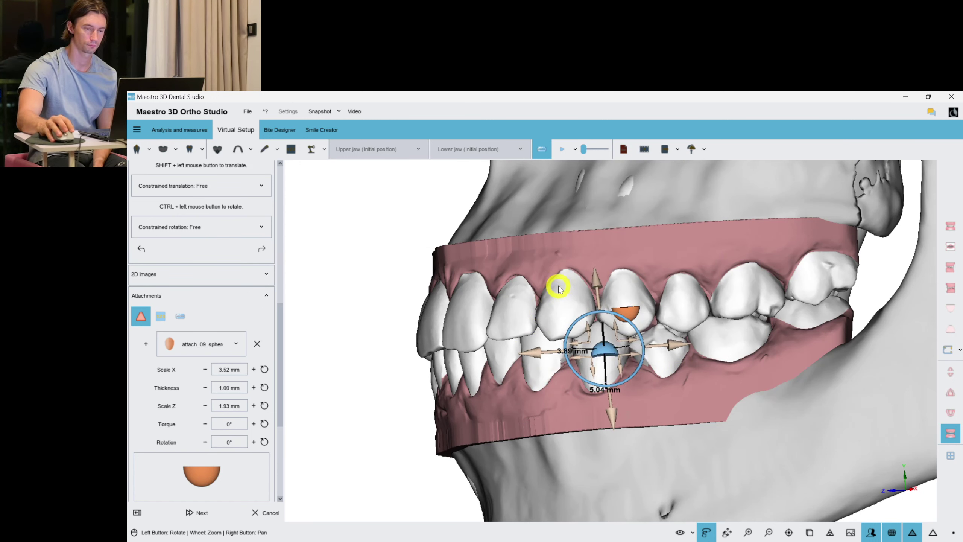
left_click_drag(680, 345, 673, 344)
left_click(699, 422)
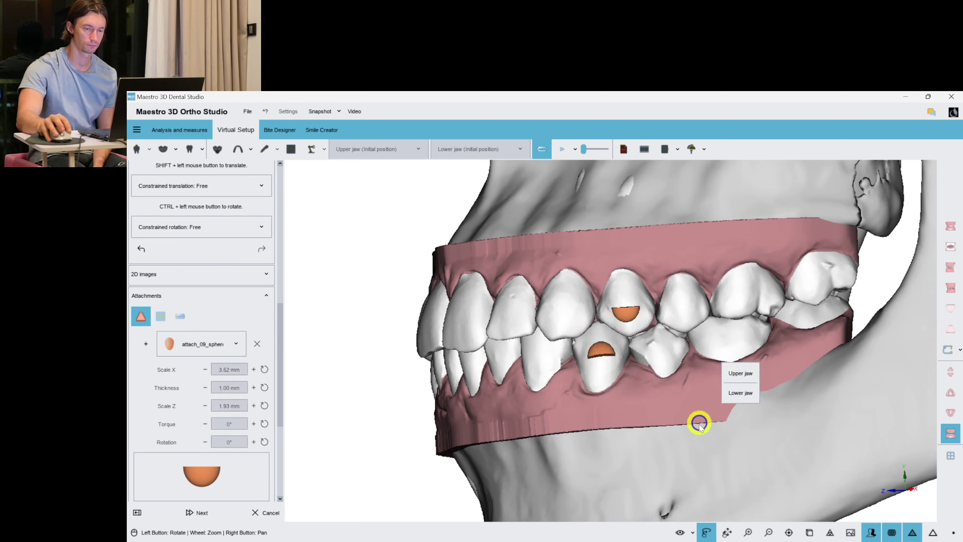
Isolate the lower arch and compare its initial position with its final layer
left_click_drag(687, 414, 617, 388)
right_click_drag(617, 388, 582, 384)
left_click(950, 412)
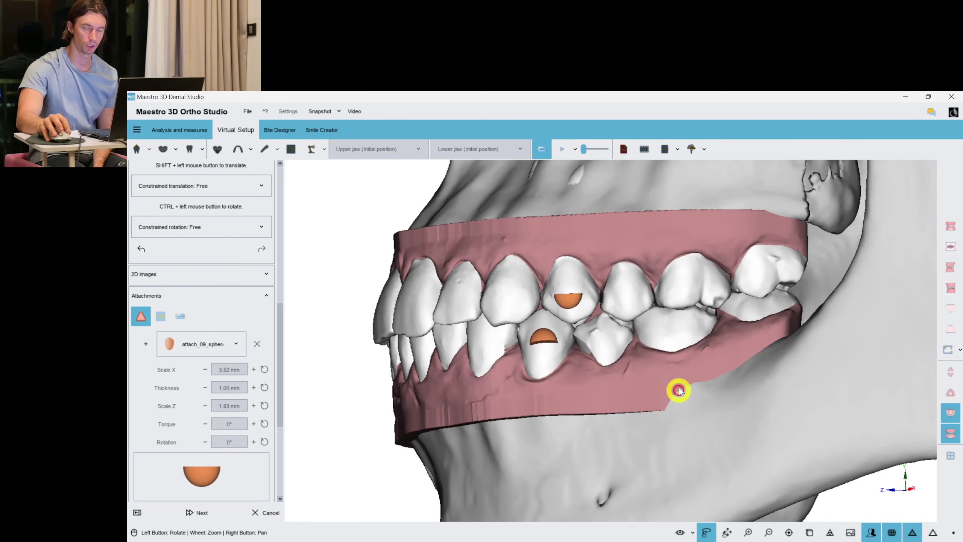
right_click_drag(626, 312, 599, 365)
left_click_drag(598, 366, 622, 364)
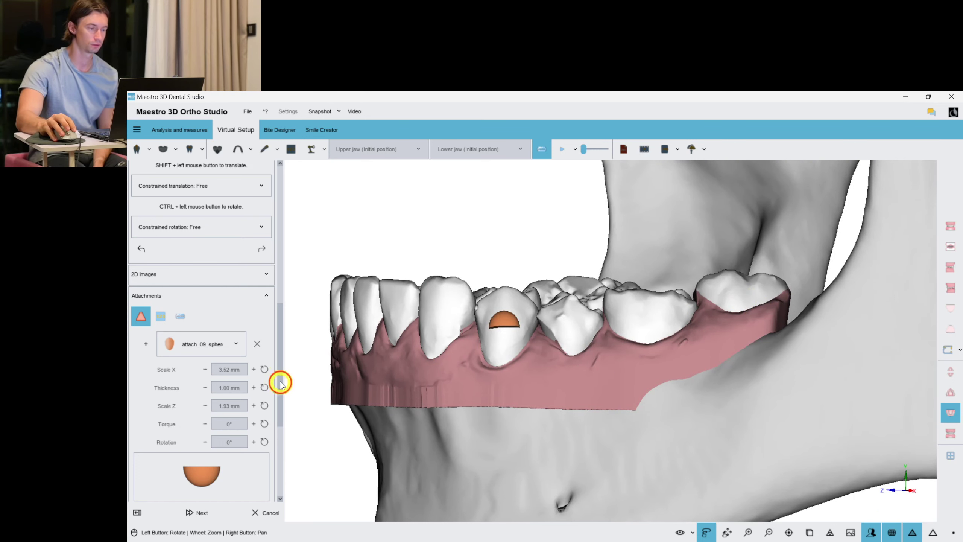
left_click_drag(280, 383, 266, 197)
left_click(150, 249)
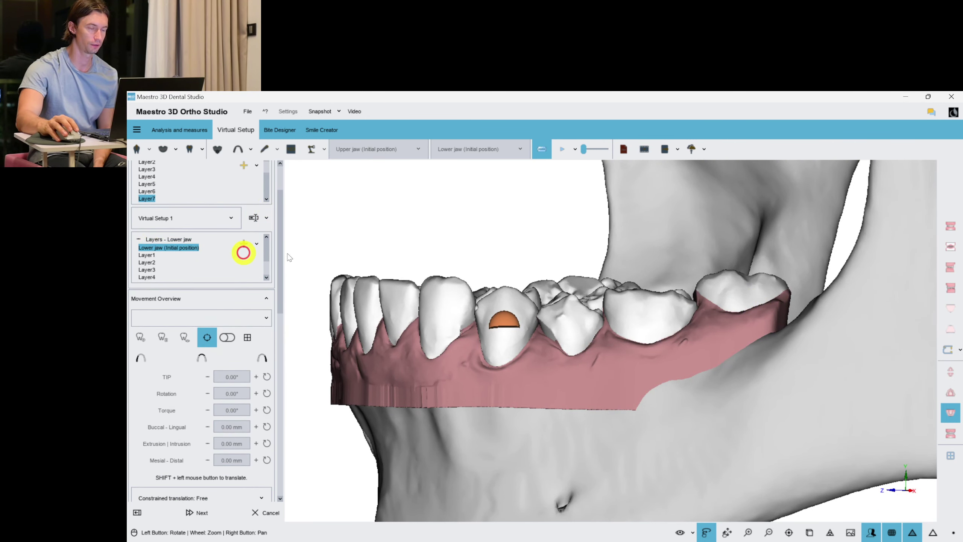
left_click(666, 330)
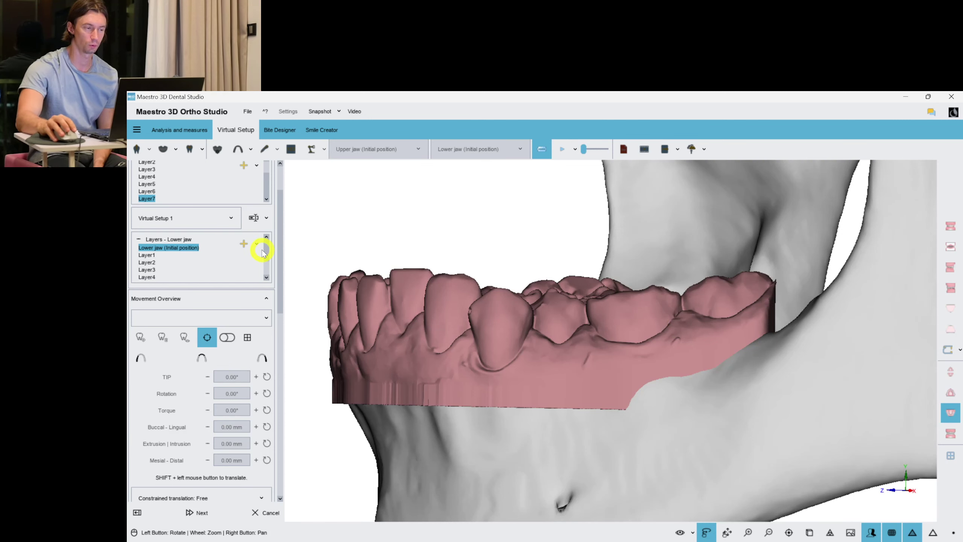
left_click_drag(264, 251, 260, 279)
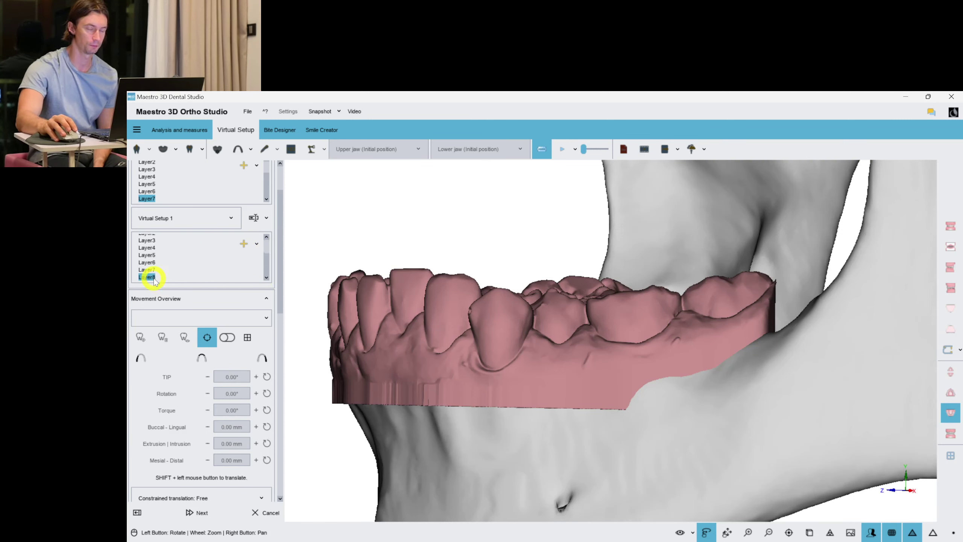
Try tipping lower tooth 37 by -13.63° with -1.84 mm extrusion/intrusion in Layer8, showing both arches to check the bite
left_click(153, 279)
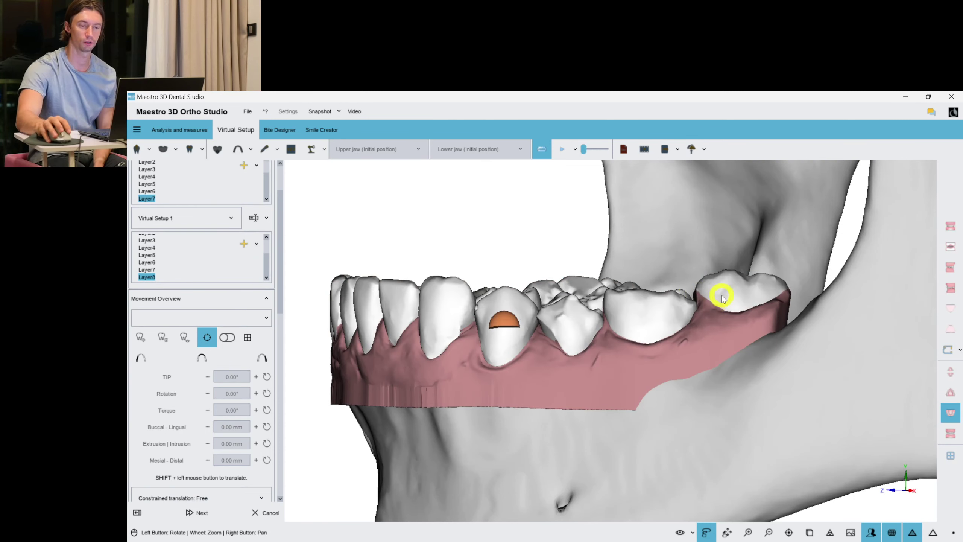
left_click(723, 299)
left_click_drag(723, 299, 745, 252, "shift")
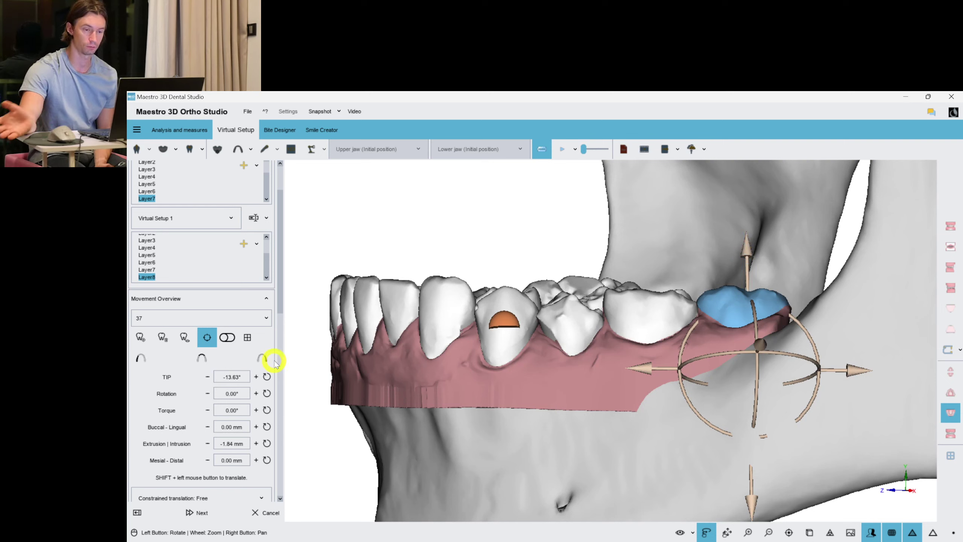
left_click_drag(279, 296, 281, 273)
left_click(951, 434)
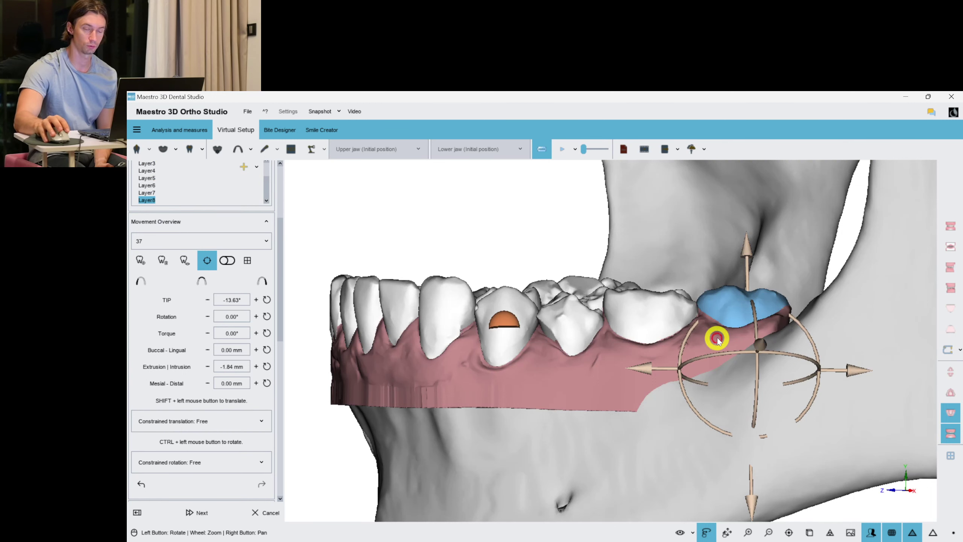
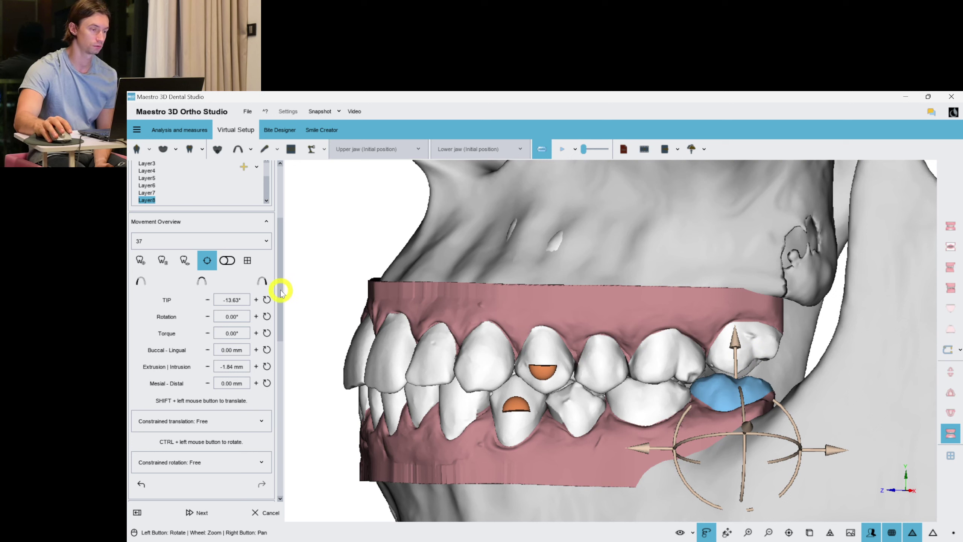
Undo the trial movement of tooth 37 and deselect the tooth
scroll(279, 301, "down", 5)
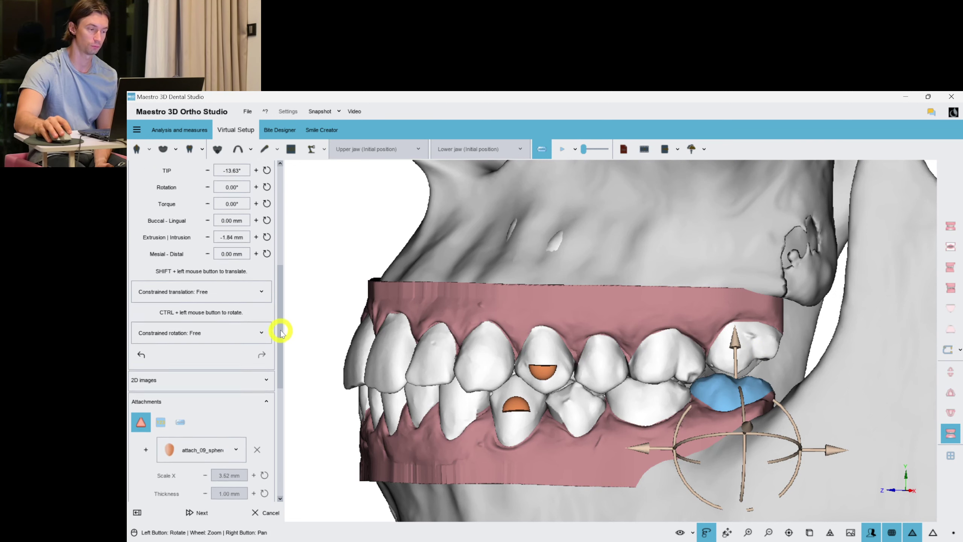
scroll(274, 360, "down", 4)
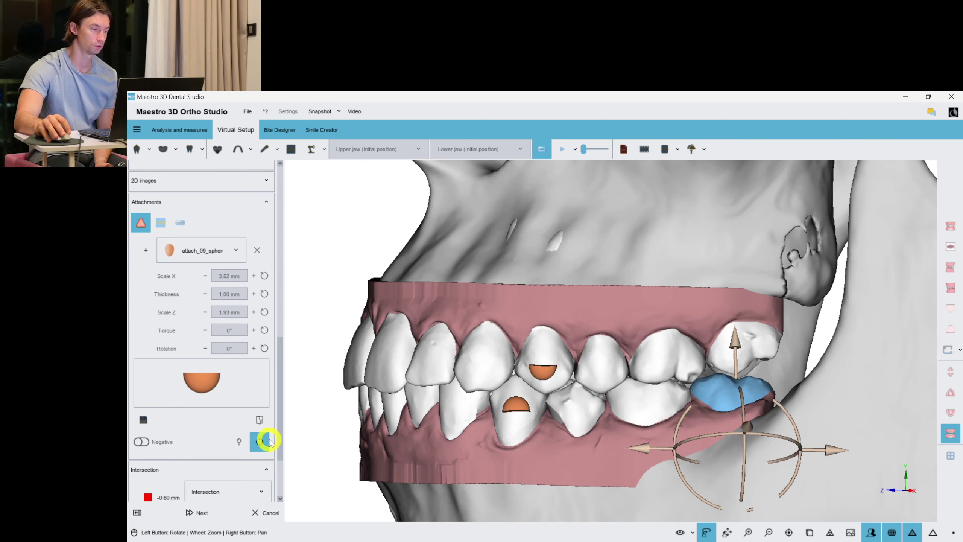
left_click_drag(269, 439, 285, 382)
scroll(151, 293, "up", 1)
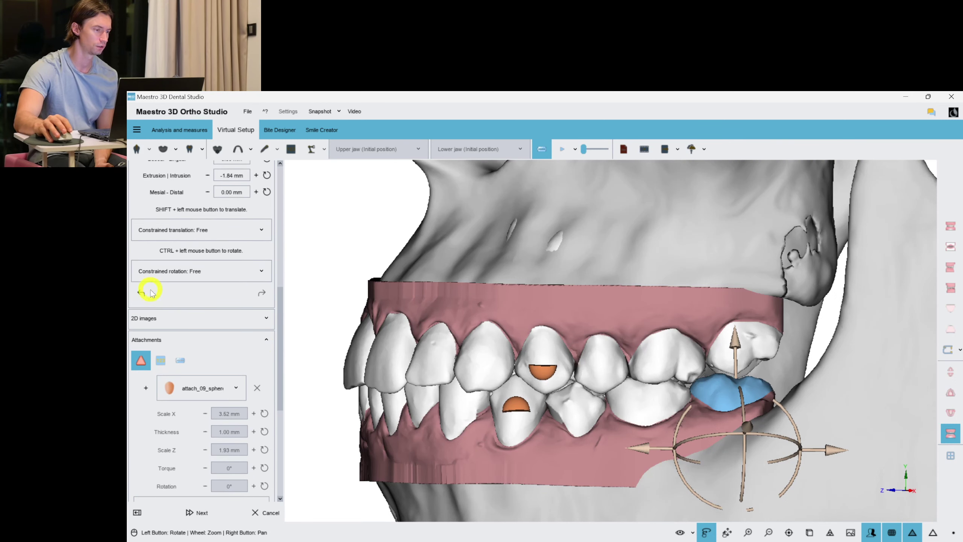
left_click(144, 291)
right_click(518, 302)
left_click(519, 303)
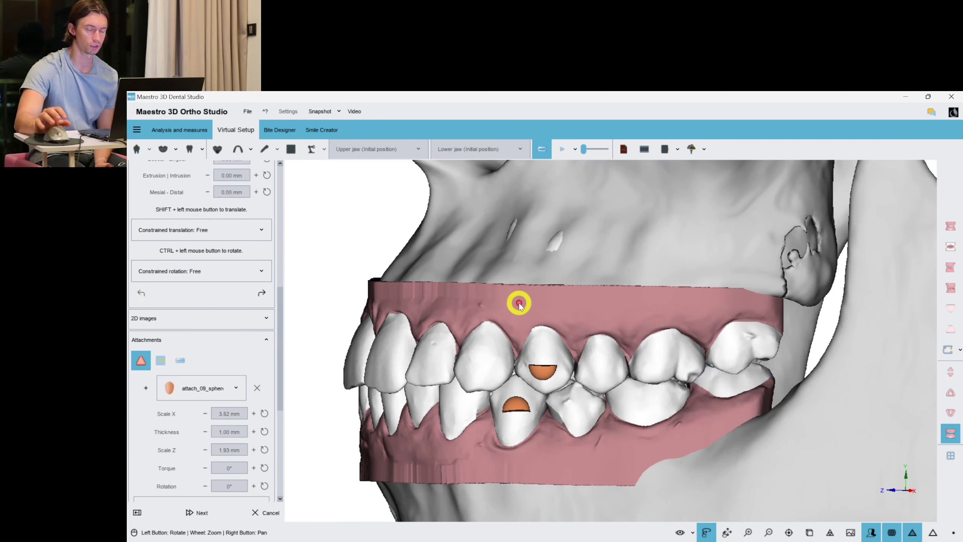
Examine how lower molars 36 and 37 meet the upper molars from several angles on the side view
left_click(736, 386)
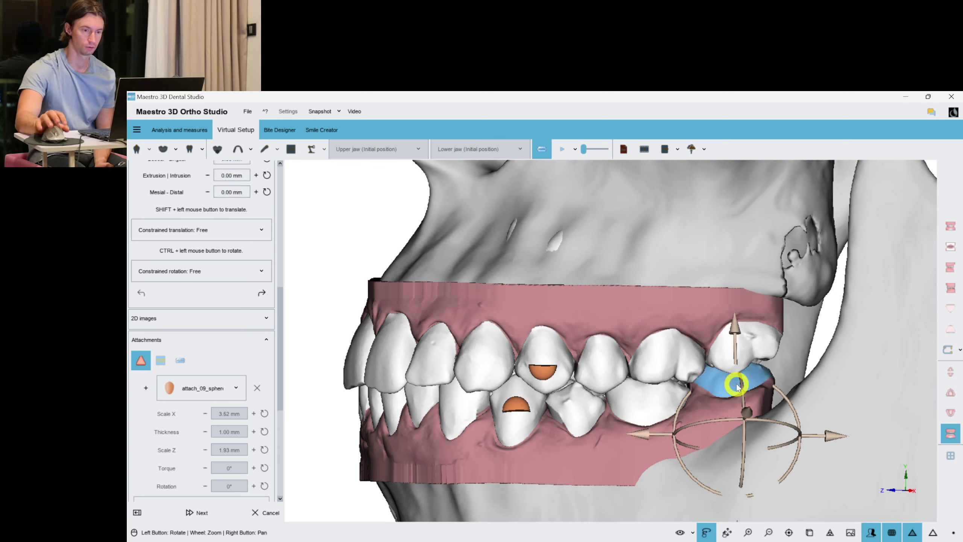
left_click(597, 306)
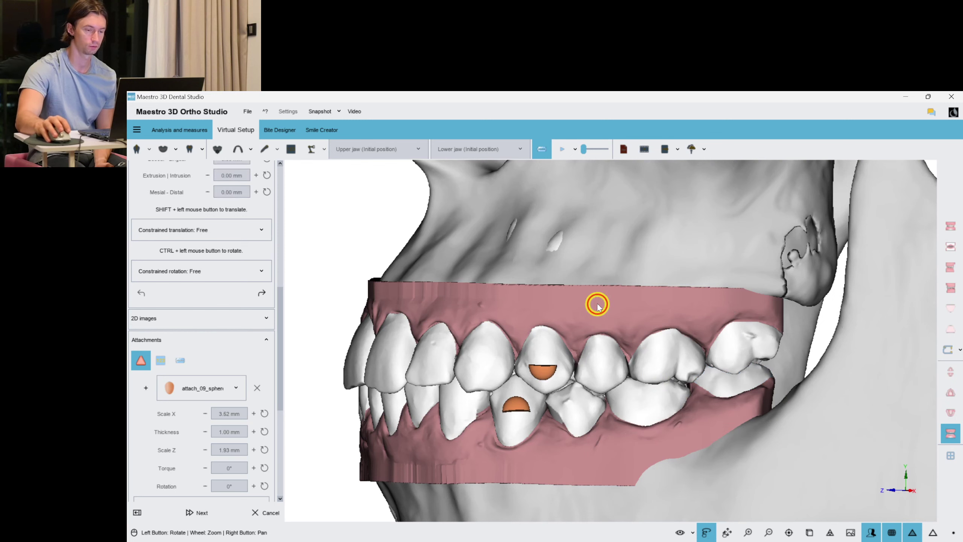
left_click_drag(629, 365, 625, 376)
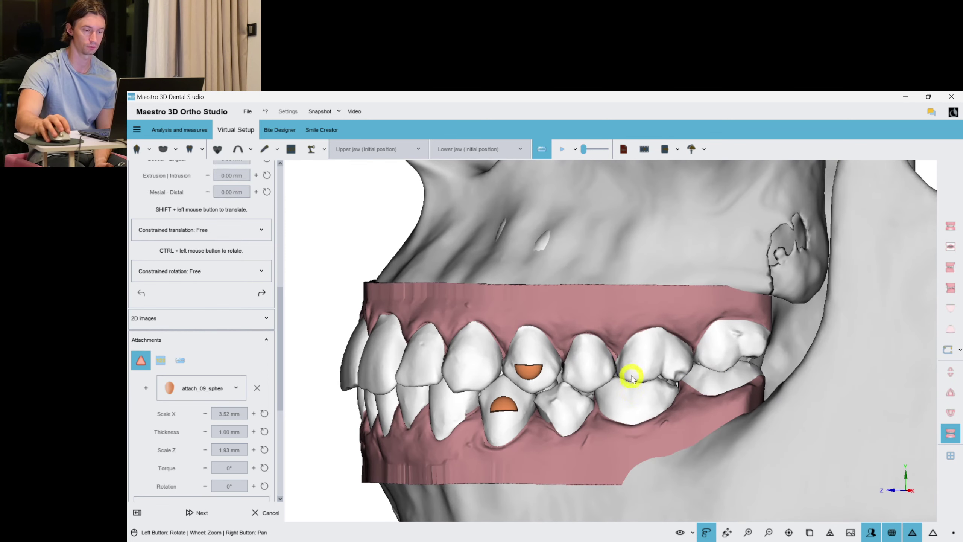
left_click(641, 360)
left_click(468, 295)
left_click_drag(468, 295, 455, 351)
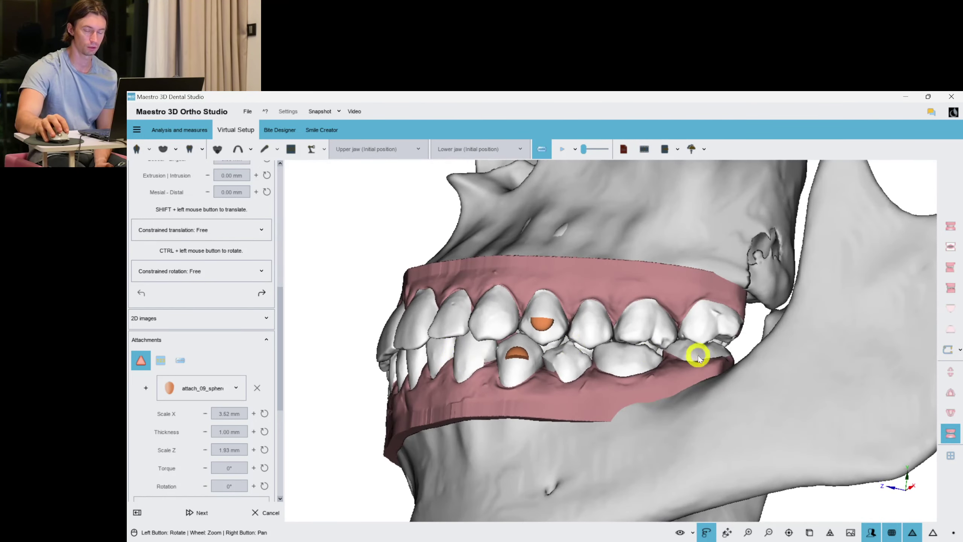
scroll(526, 334, "up", 4)
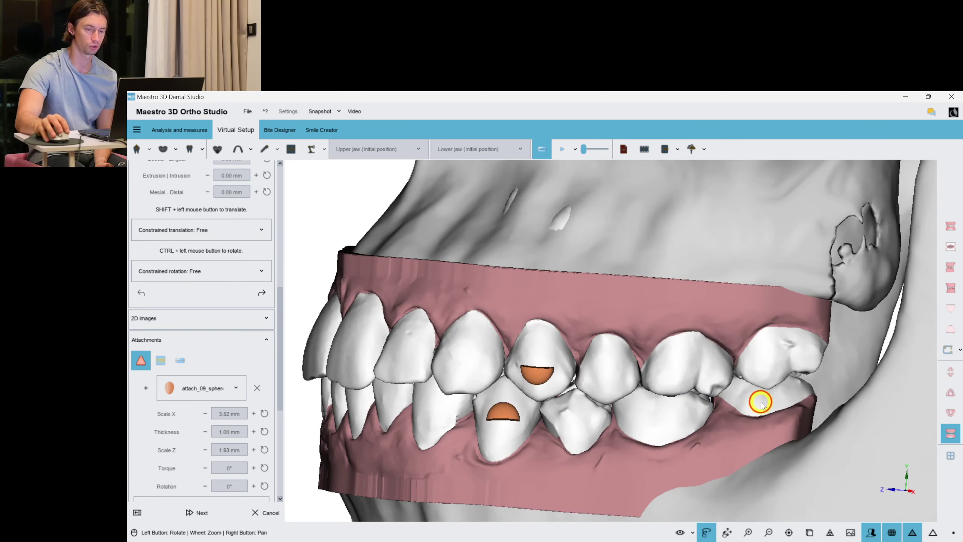
left_click_drag(762, 402, 719, 400)
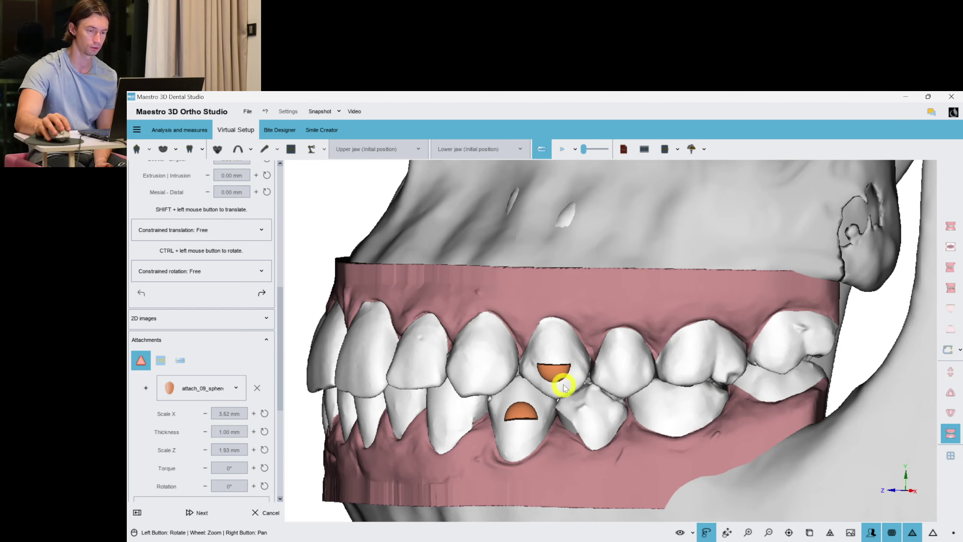
left_click_drag(501, 367, 606, 383)
Add a rectangular attach2 attachment to the outer surface of lower tooth 36
left_click(197, 396)
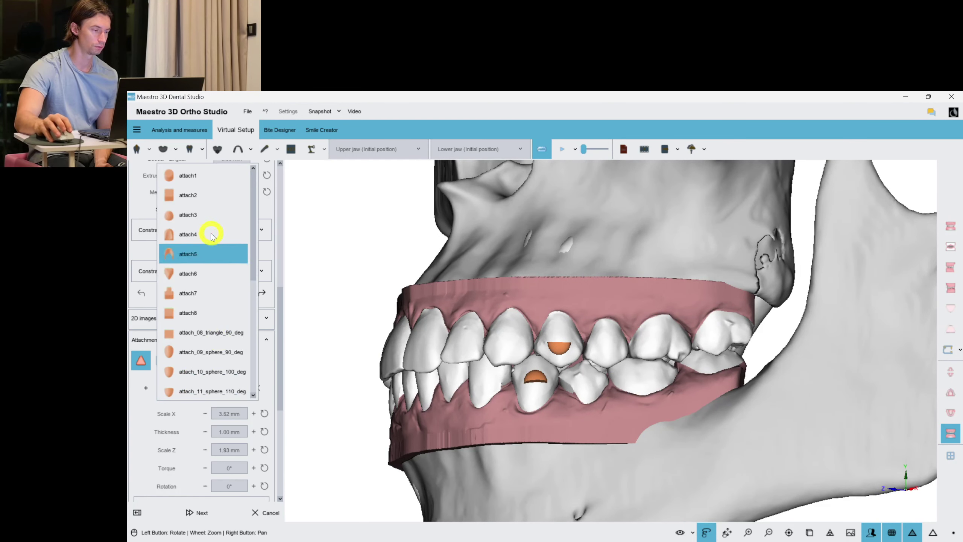
left_click(216, 196)
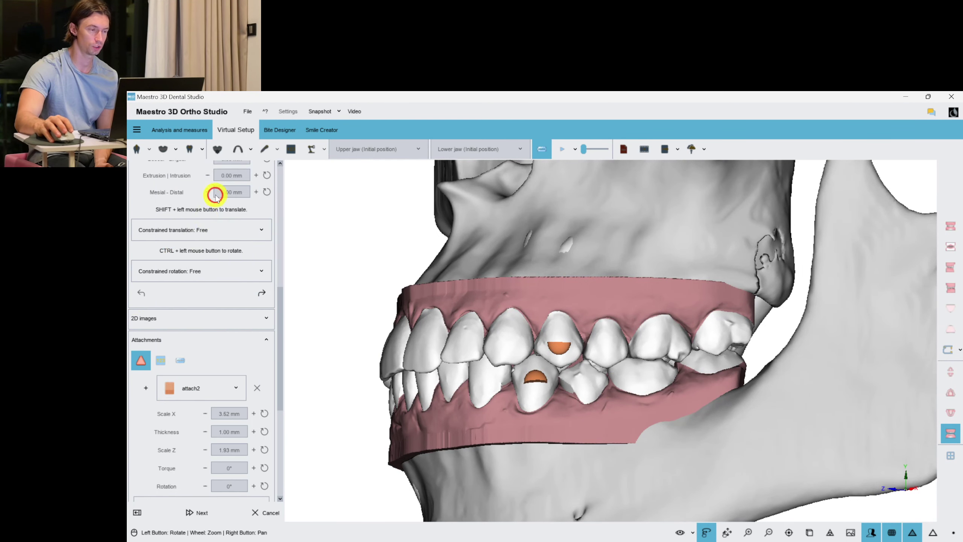
left_click(146, 388)
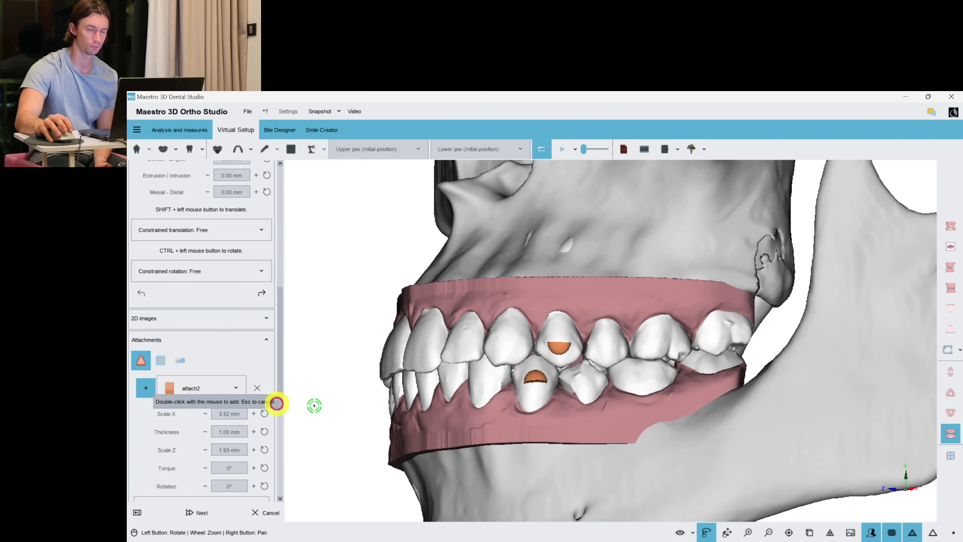
left_click(634, 376)
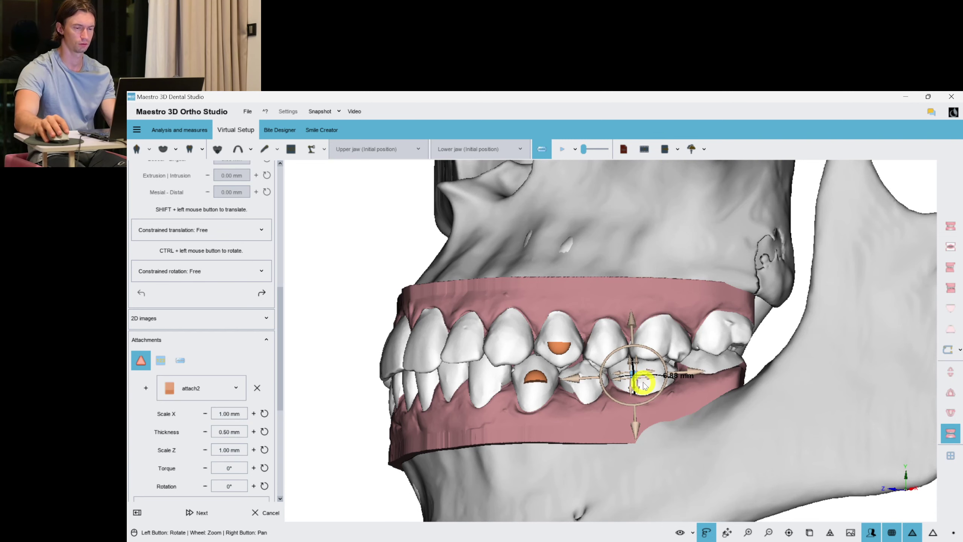
scroll(638, 381, "up", 5)
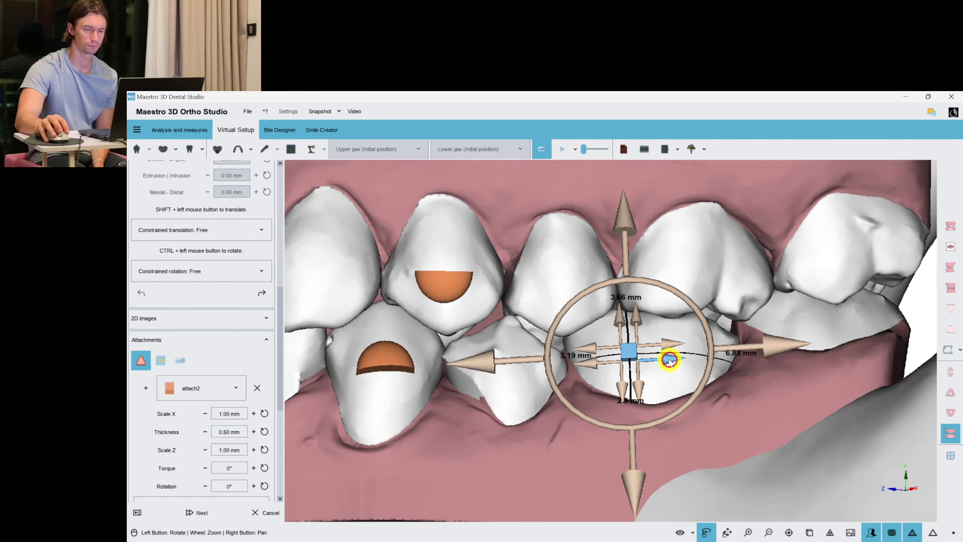
Size the tooth 36 attachment to Scale X 1.28 mm, Scale Z 2.72 mm and thickness 0.80 mm
mouse_move(669, 360)
left_mouse_down()
mouse_move(638, 392)
mouse_move(672, 372)
left_mouse_up()
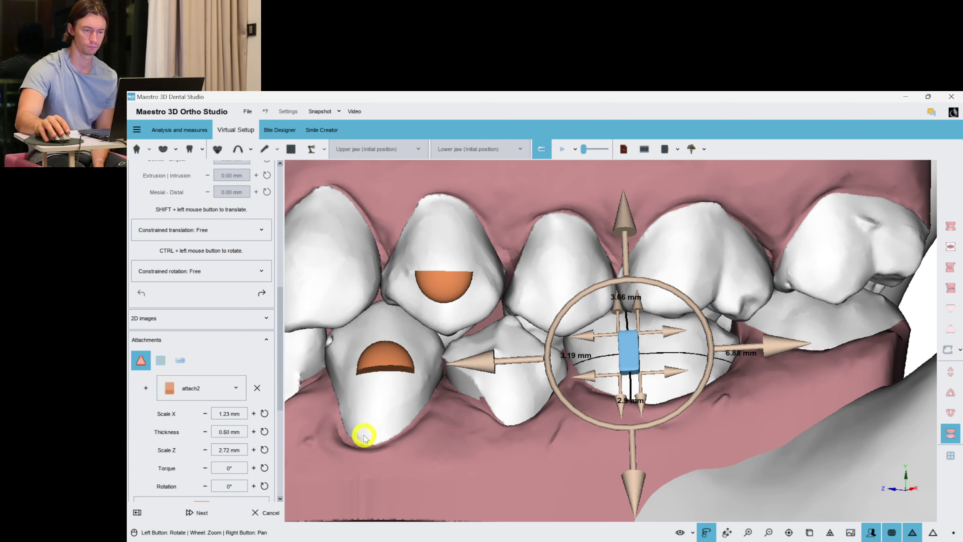
left_click_drag(280, 375, 280, 387)
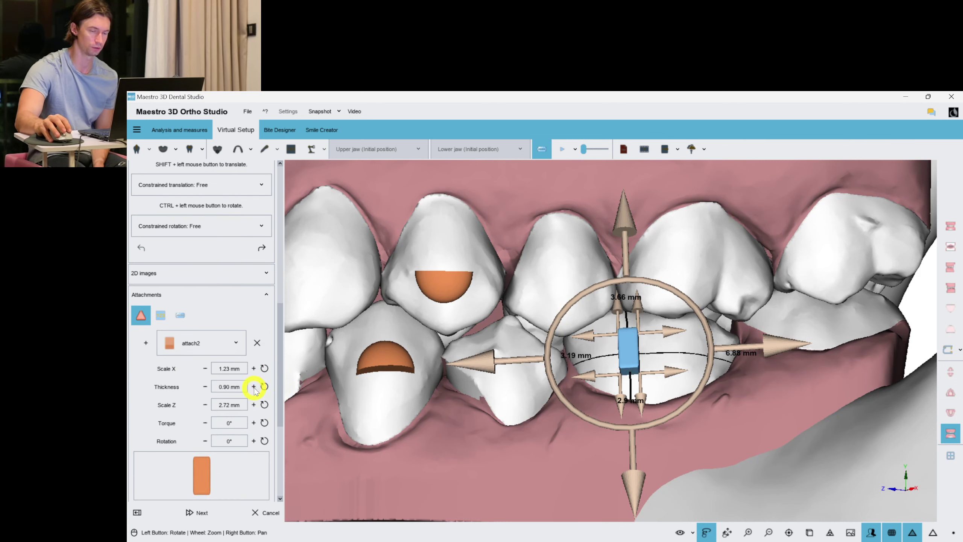
left_click(206, 387)
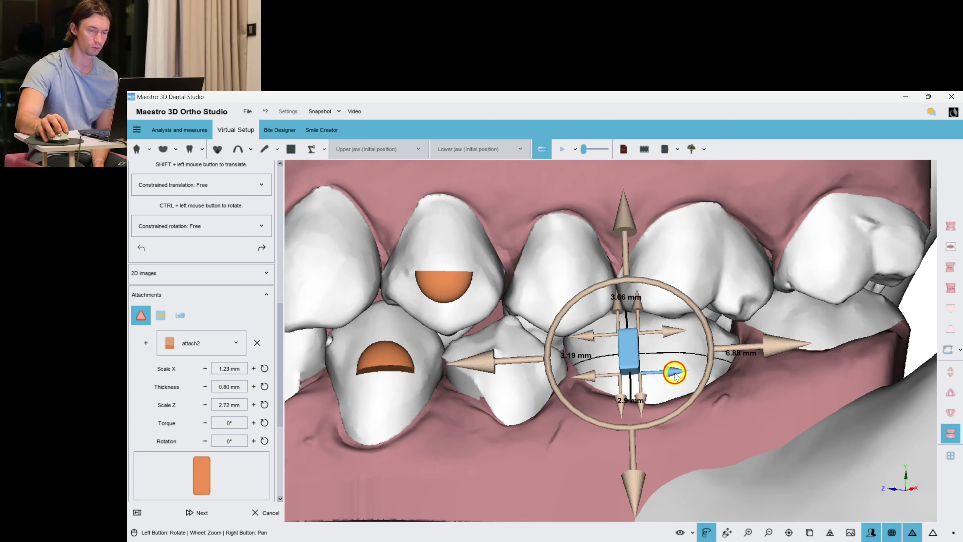
left_click_drag(675, 374, 644, 396)
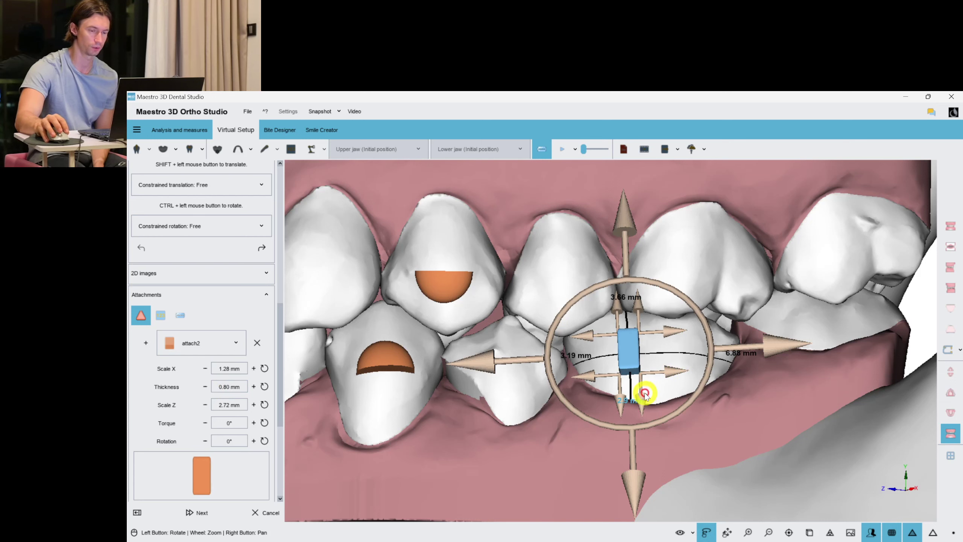
Change the tooth 36 attachment to attach_11_sphere_110_deg, 2.90 by 1.77 mm and 1.00 mm thick, with its flat edge facing mesially
left_click(200, 343)
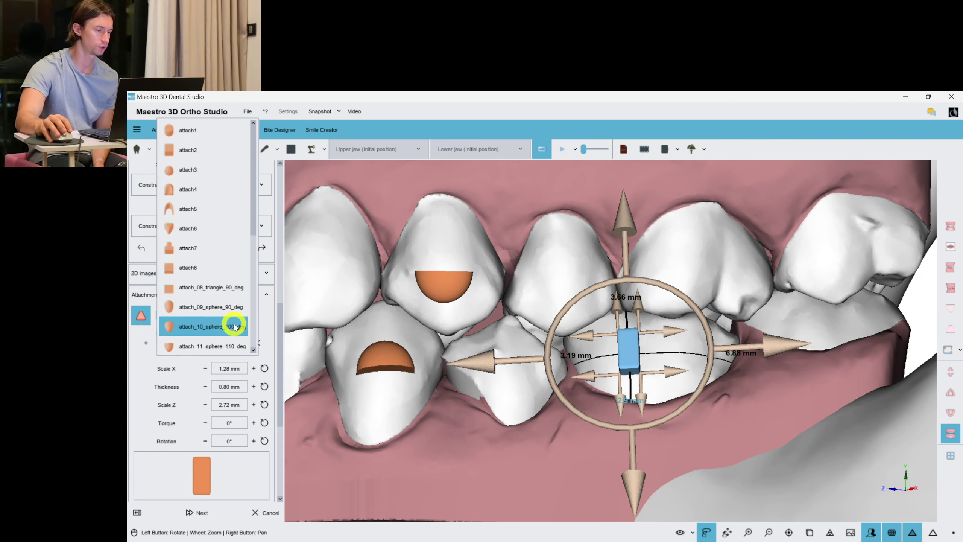
left_click(230, 341)
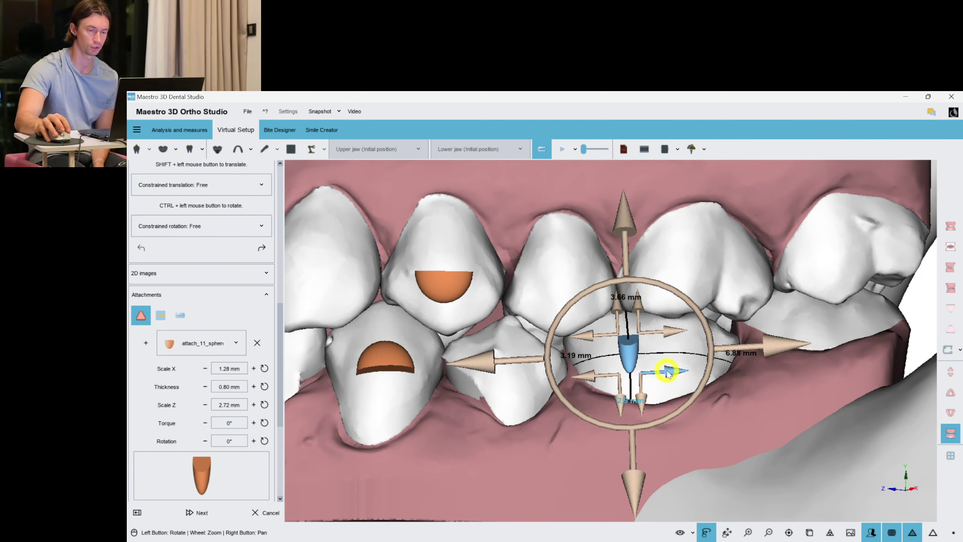
left_click_drag(642, 395, 688, 392)
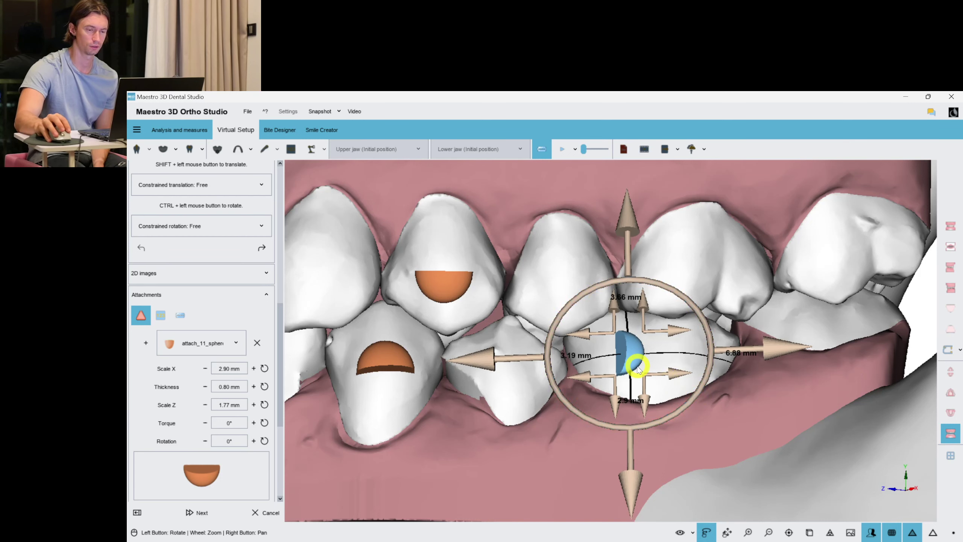
right_click(631, 364)
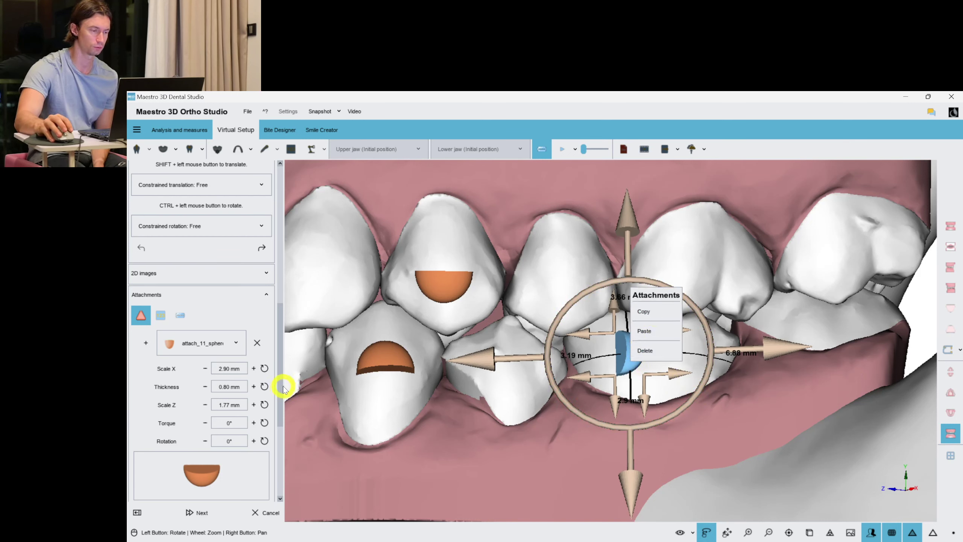
left_click(253, 386)
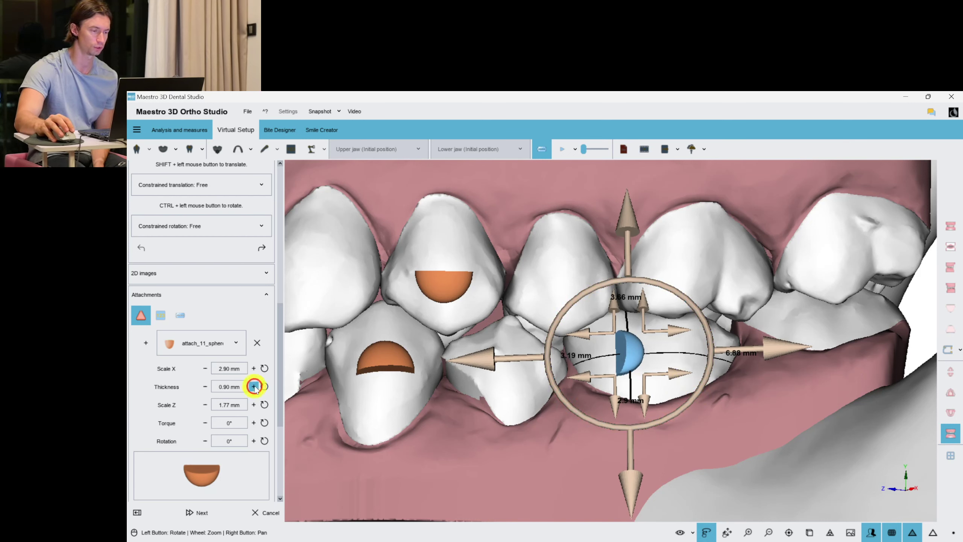
Copy the tooth 36 attachment onto lower tooth 37 and adjust its angle, keeping the flat edge facing mesially
right_click(626, 347)
left_click(644, 305)
right_click(803, 326)
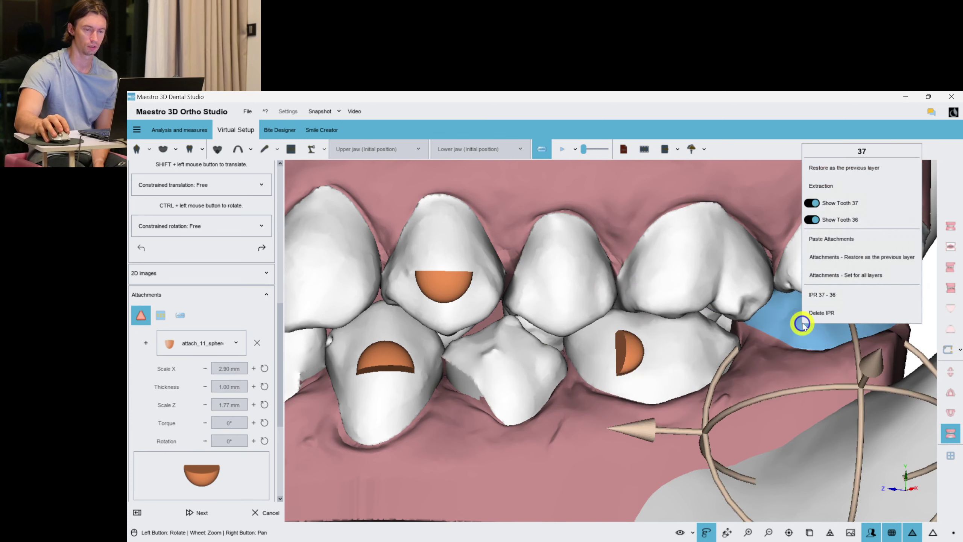
left_click(845, 243)
left_click_drag(857, 375, 851, 252)
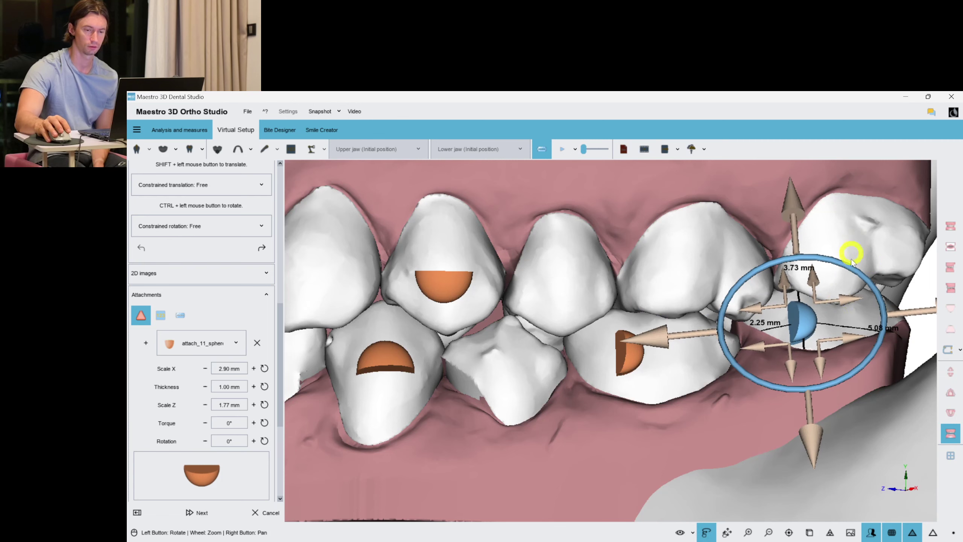
Reduce the tooth 37 attachment's Scale X to 2.47 mm and fine-tune its position and angle on the crown
scroll(836, 323, "up", 1)
scroll(720, 384, "down", 2)
right_click_drag(767, 362, 750, 364)
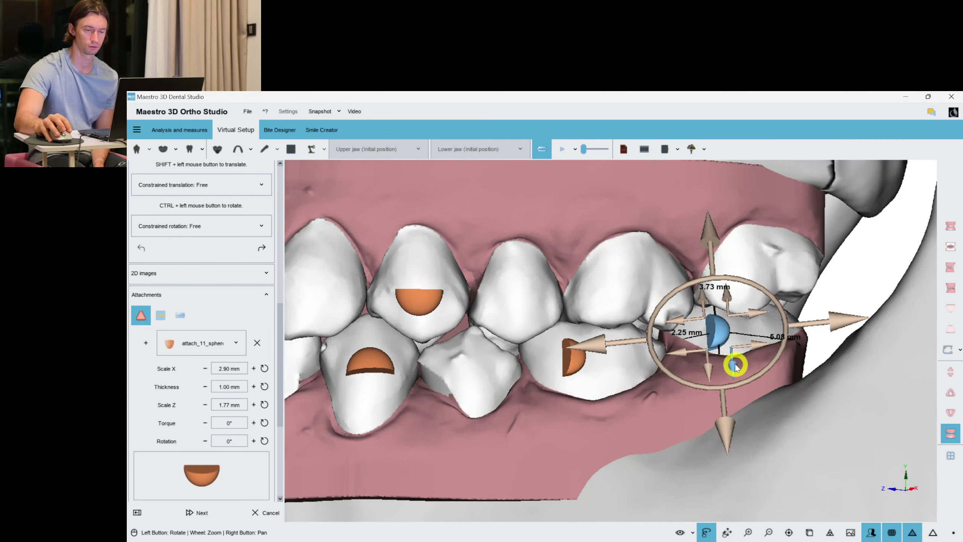
left_click_drag(732, 362, 727, 428)
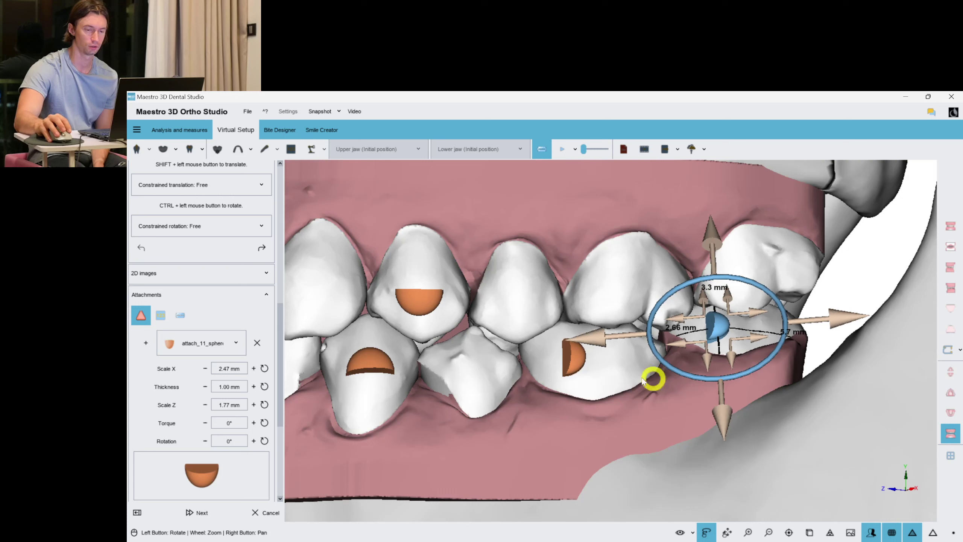
Shift the tooth 36 attachment slightly mesially and copy it
left_click(571, 366)
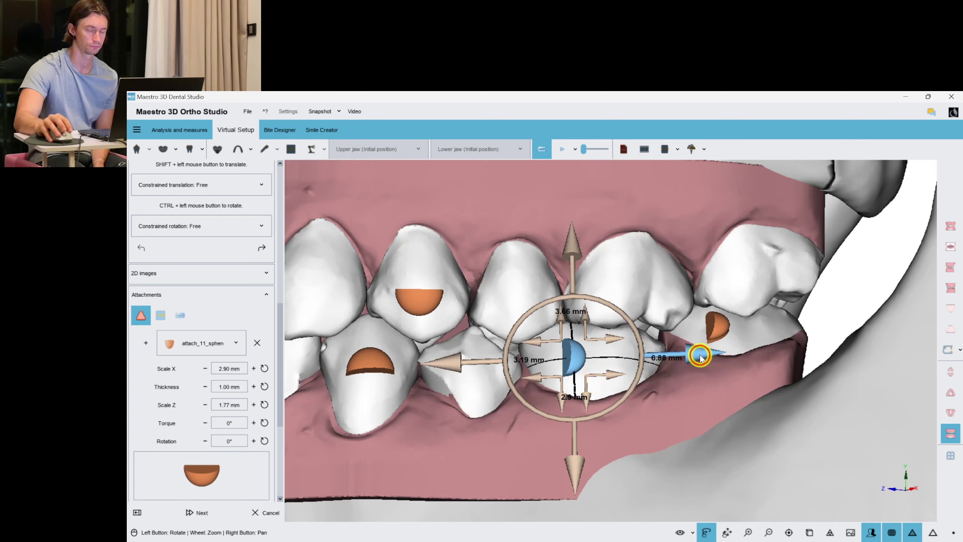
left_click_drag(697, 356, 695, 356)
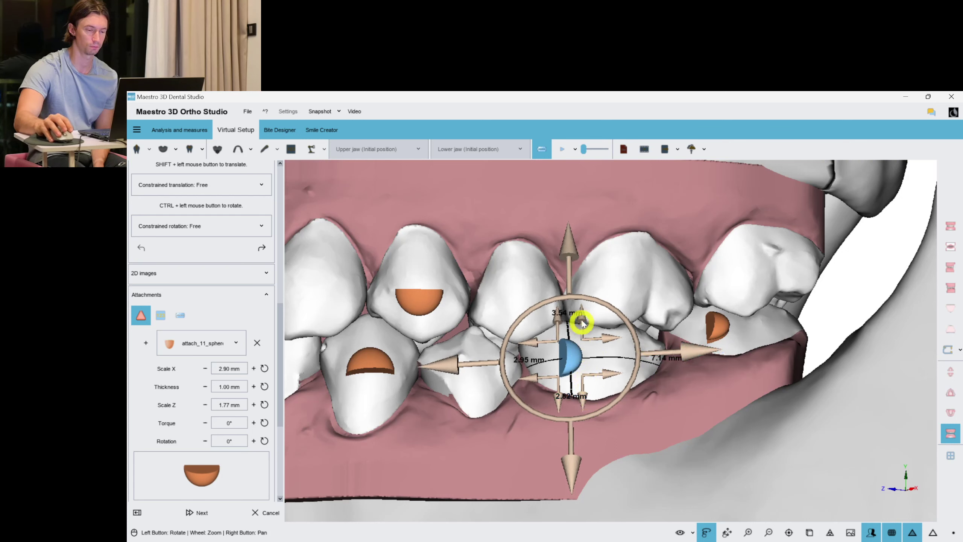
right_click(572, 362)
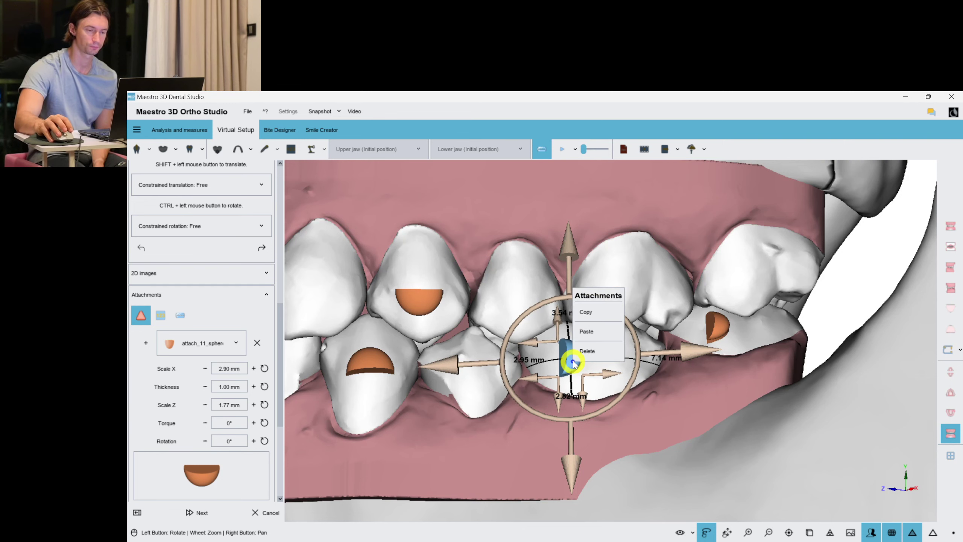
left_click(588, 311)
Paste the copied attachment onto upper second premolar 25 and rotate it so its flat edge faces mesially
right_click(722, 435)
scroll(599, 406, "down", 3)
right_click_drag(694, 421, 711, 389)
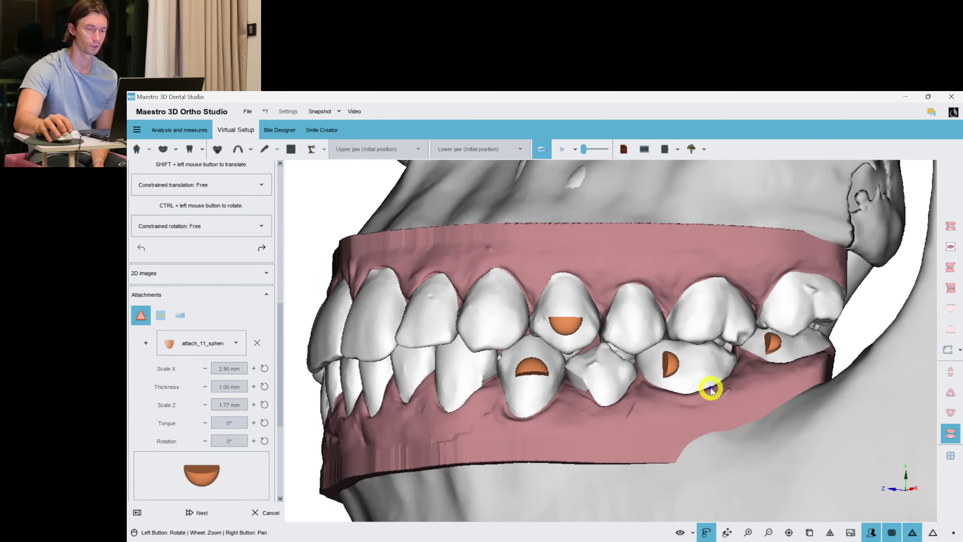
right_click_drag(690, 312, 657, 316)
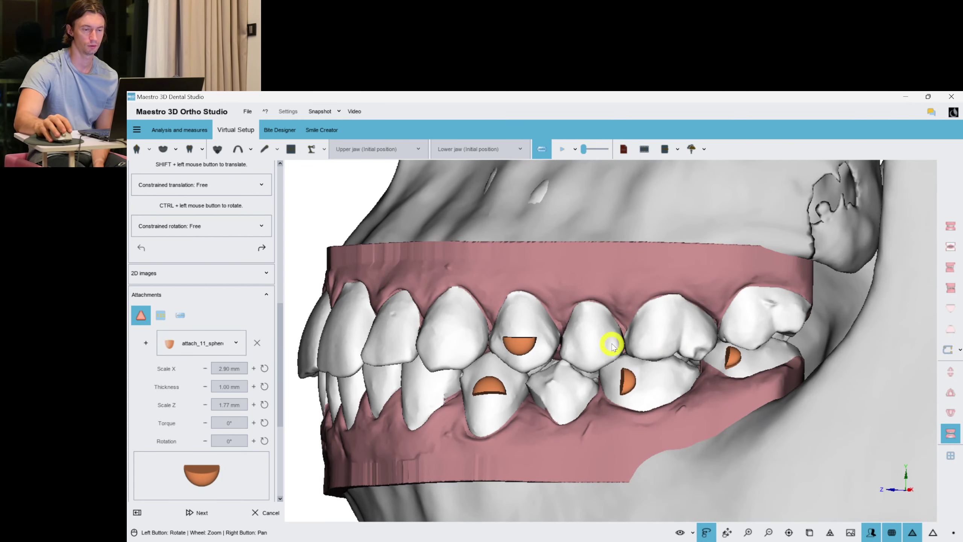
left_click(592, 345)
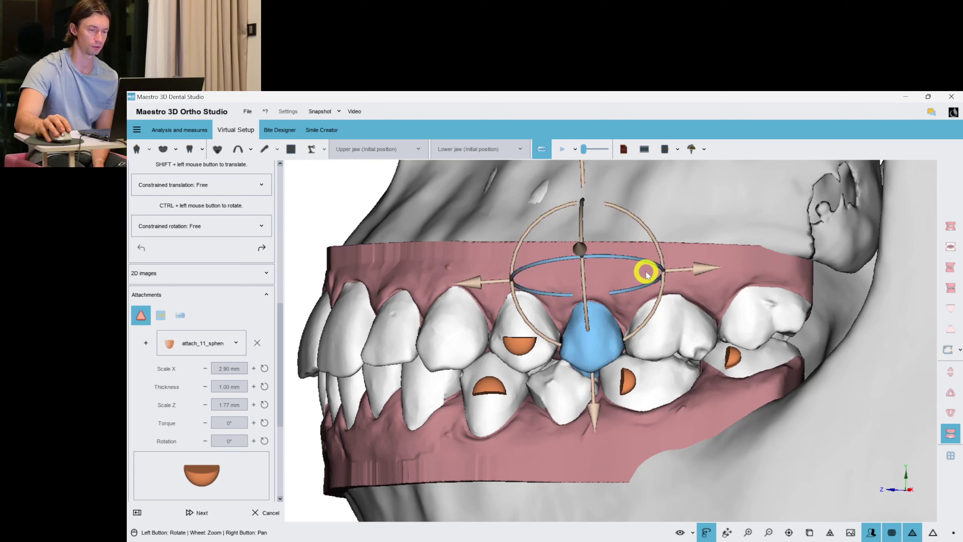
right_click(594, 340)
left_click(622, 237)
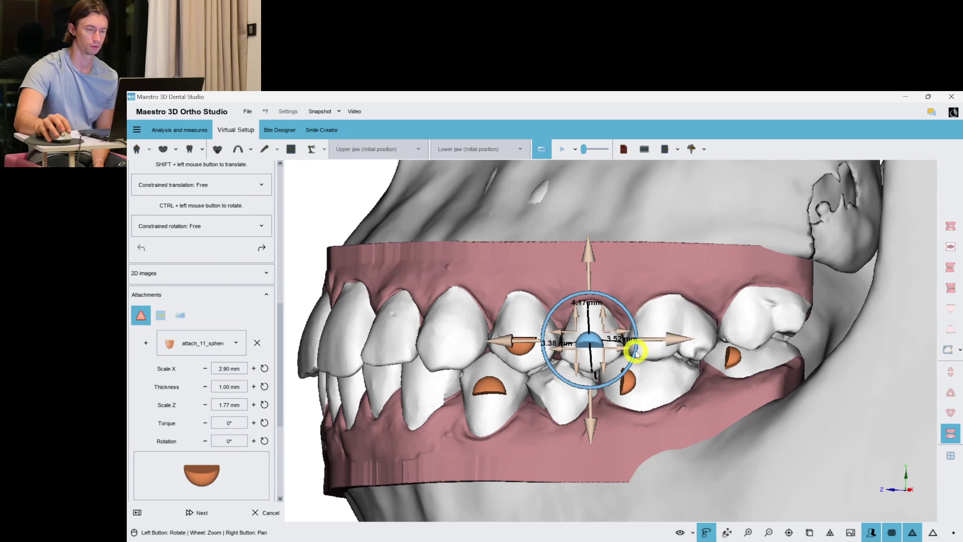
left_click_drag(639, 351, 577, 383)
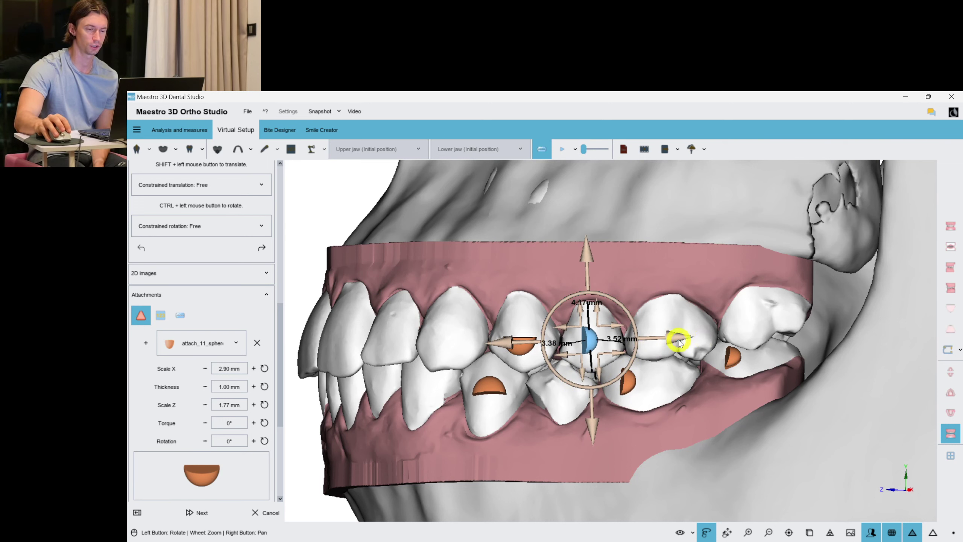
Try the copied attachment on the buccal surface of upper first molar 26 and check it from the occlusal side
left_click(667, 316)
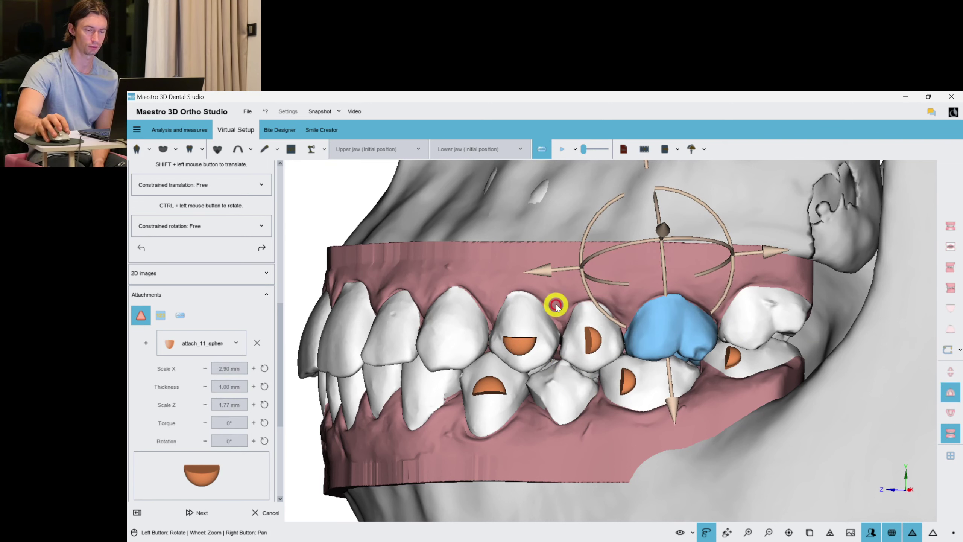
left_click_drag(556, 306, 533, 379)
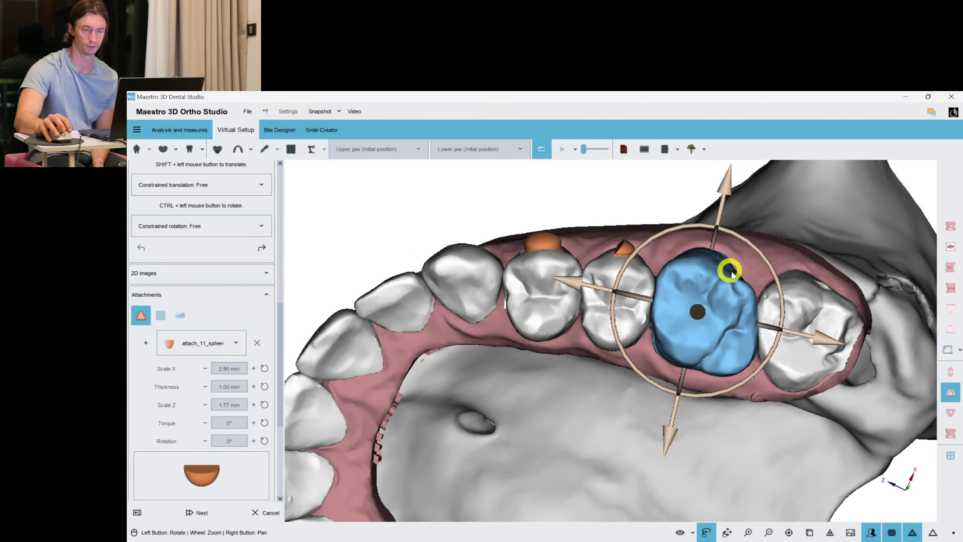
left_click(778, 265)
left_click_drag(692, 222, 626, 265)
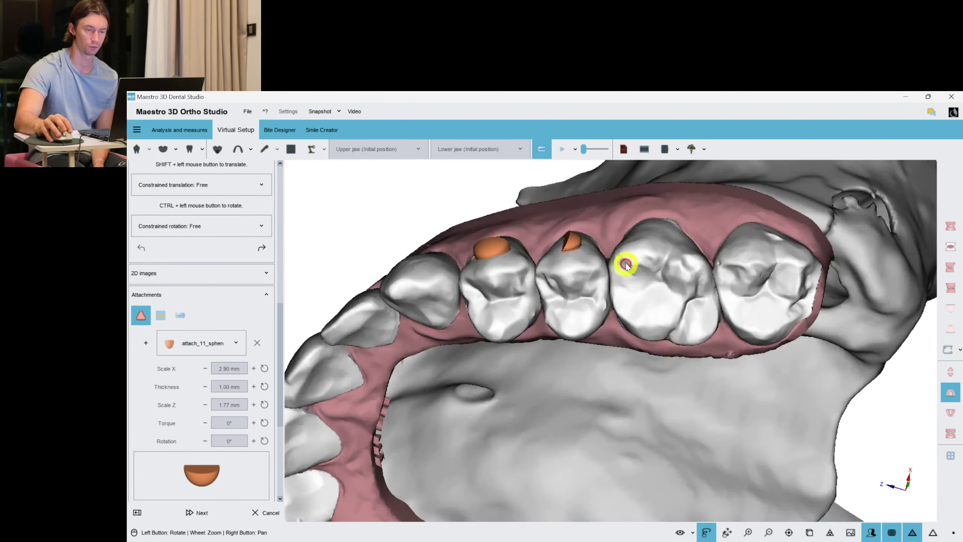
right_click(649, 237)
left_click(705, 345)
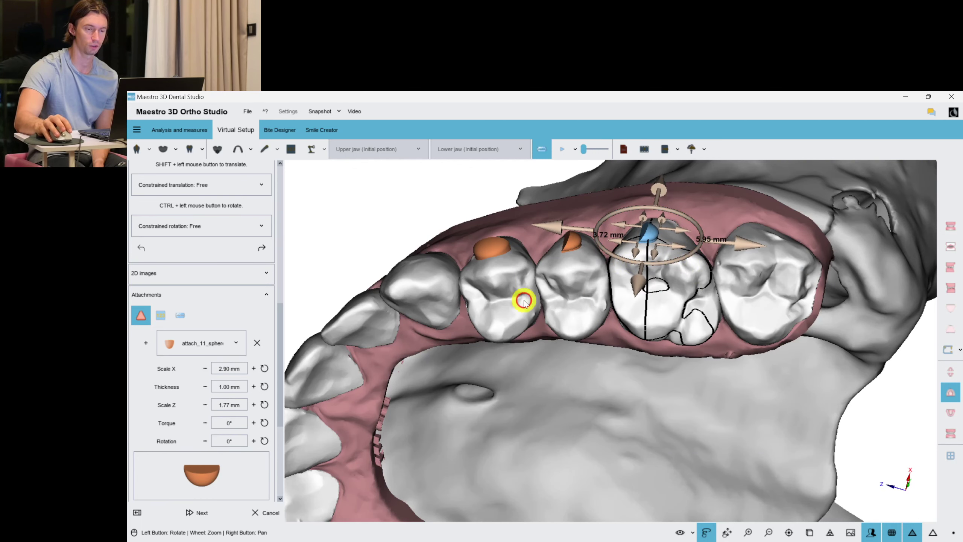
left_click_drag(523, 297, 546, 358)
right_click(732, 278)
left_click_drag(731, 277, 595, 262)
scroll(681, 404, "up", 3)
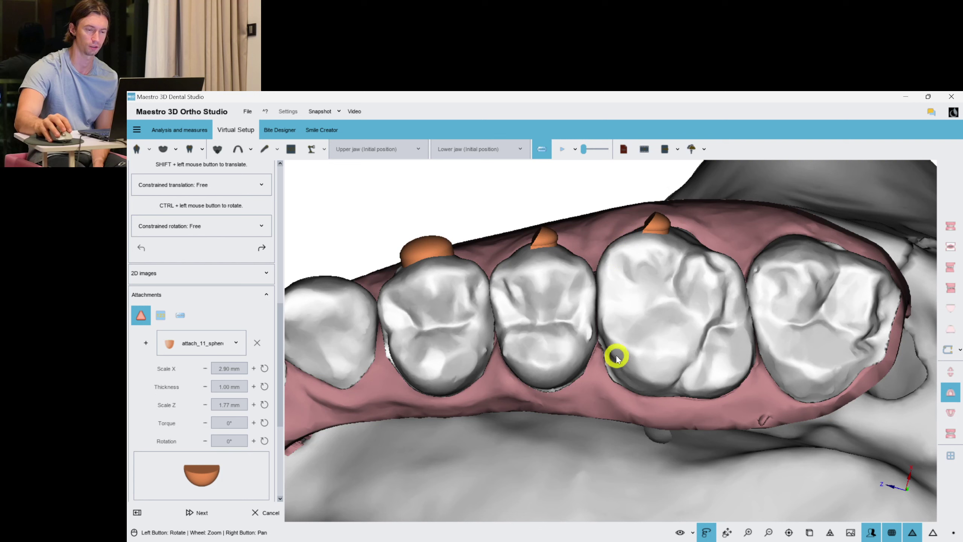
Remove the attachment from upper first molar 26
left_click(734, 261)
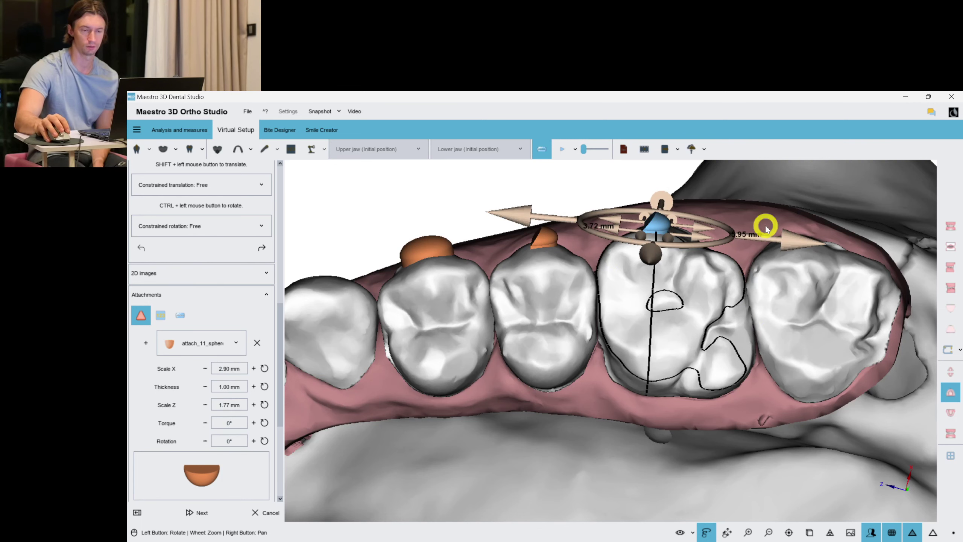
left_click(667, 217)
left_click(659, 230)
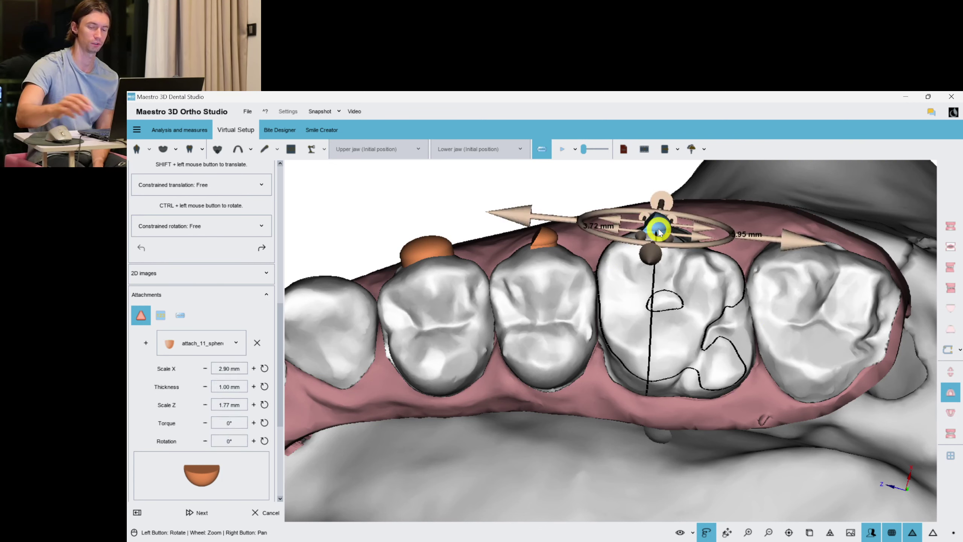
left_click(659, 230)
left_click_drag(658, 228, 561, 352)
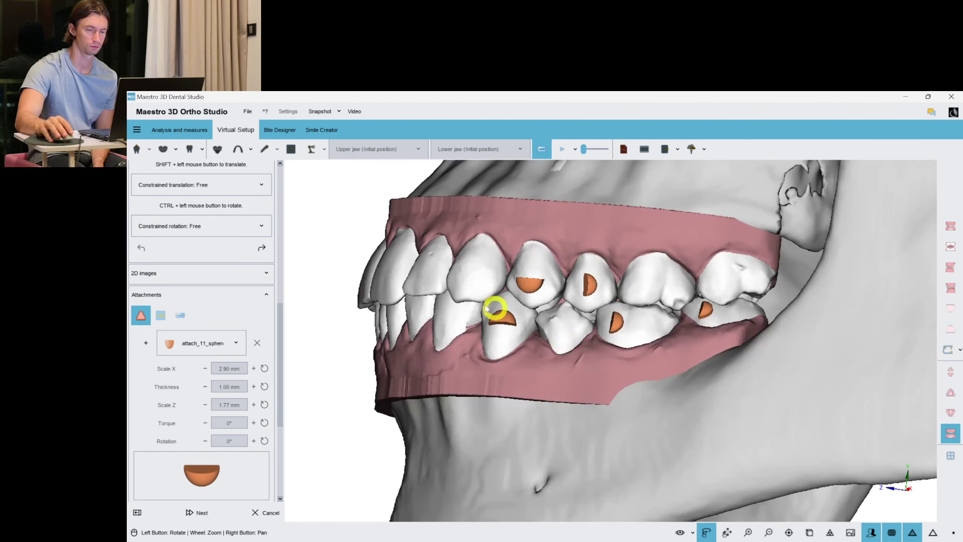
Isolate the lower jaw in occlusal view and move lower left canine 33 slightly labially in the final layer
left_click_drag(497, 307, 740, 361)
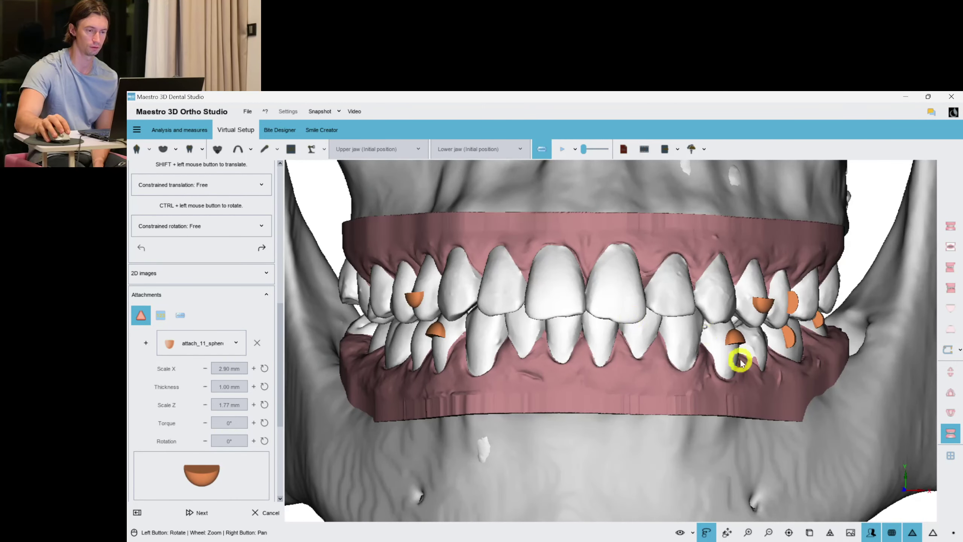
left_click(952, 411)
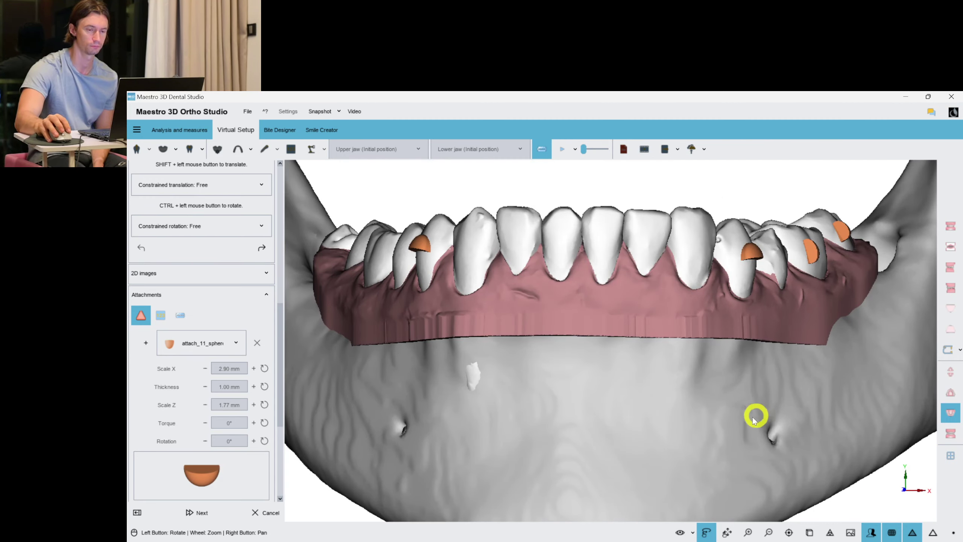
left_click_drag(752, 415, 701, 383)
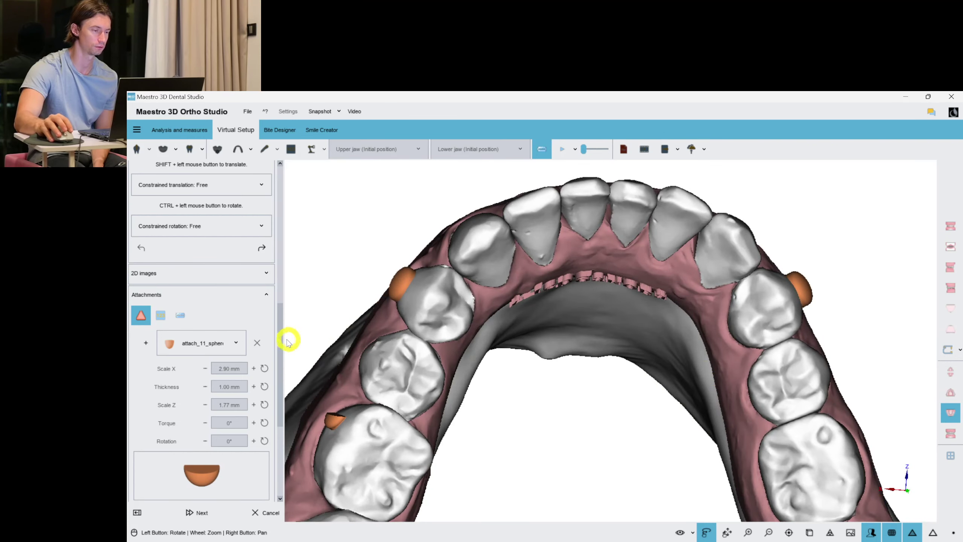
left_click_drag(278, 329, 273, 192)
scroll(626, 404, "up", 3)
right_click_drag(625, 405, 620, 519)
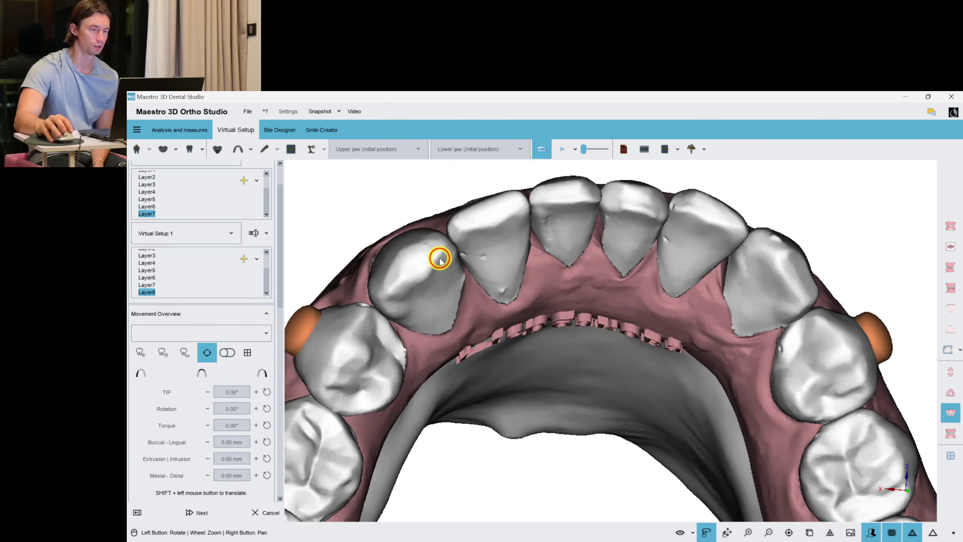
left_click(411, 289)
left_click_drag(461, 343, 477, 290)
left_click(540, 397)
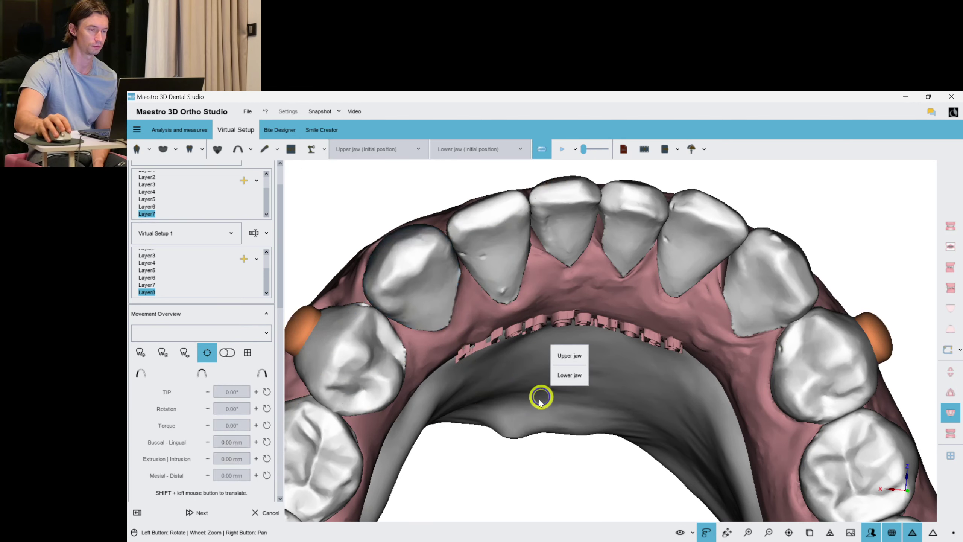
Examine the contact between the upper and lower left canines and neighbouring teeth from below and from the front with both jaws shown
left_click(953, 448)
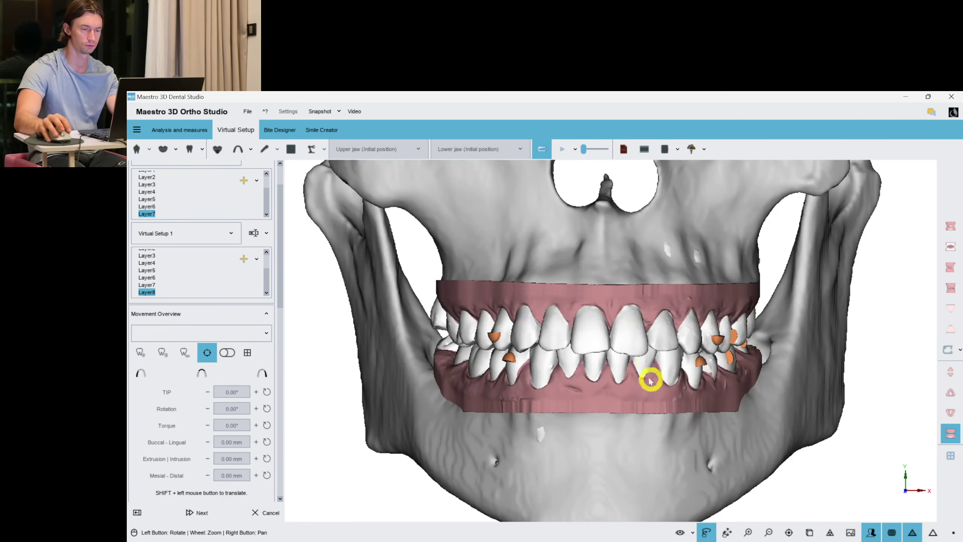
left_click_drag(649, 380, 565, 242)
left_click(563, 270)
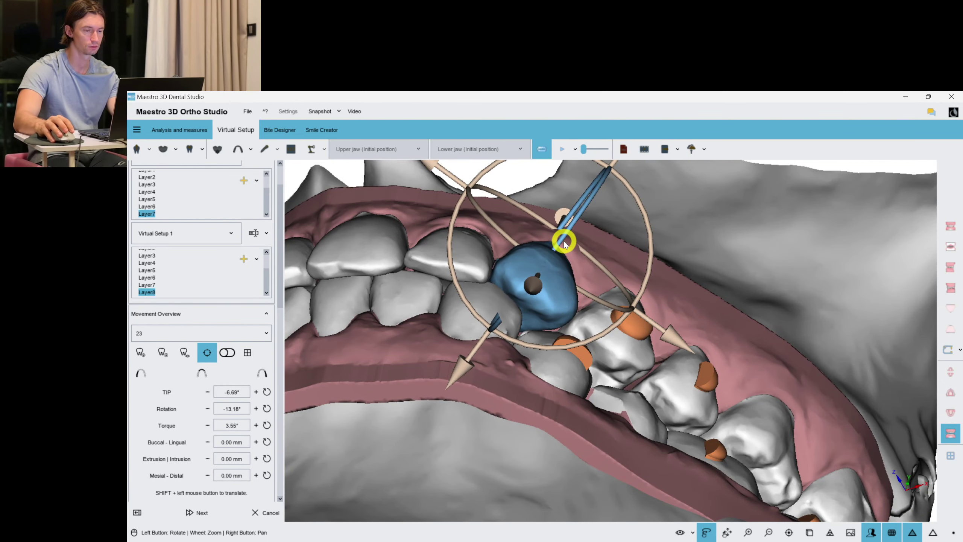
left_click(621, 241)
left_click_drag(575, 343, 522, 260)
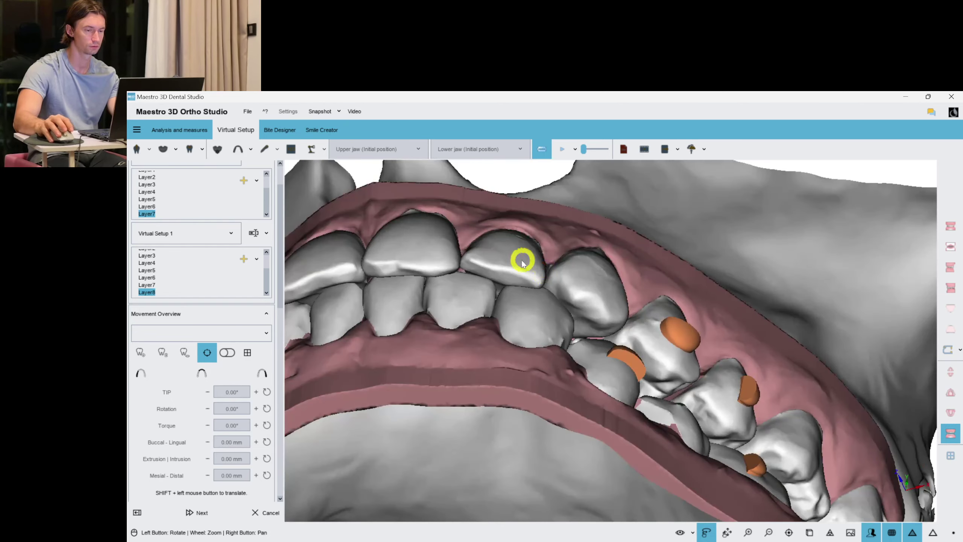
left_click(523, 260)
left_click_drag(594, 309, 537, 314)
left_click_drag(669, 270, 655, 254)
right_click(655, 254)
left_click(584, 361)
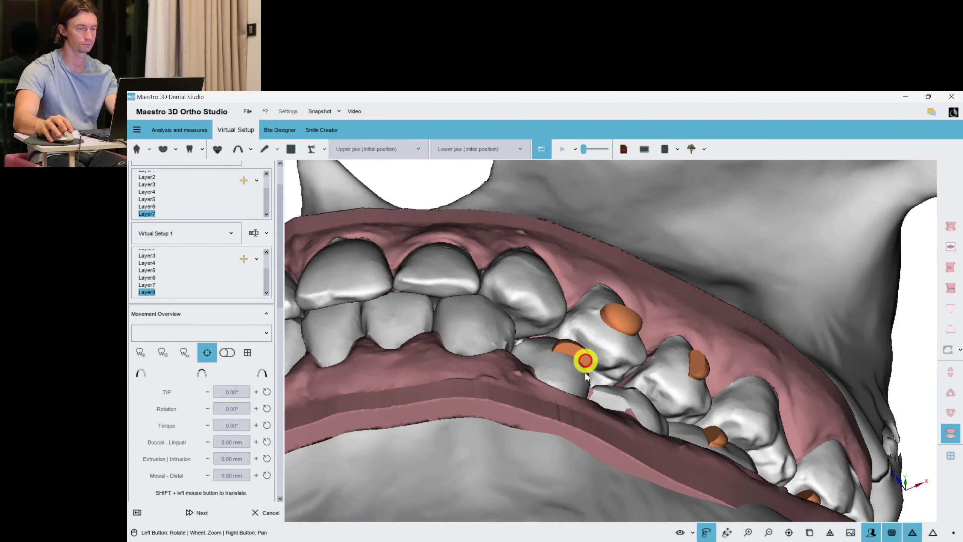
key("f")
right_click_drag(591, 422, 592, 399)
scroll(644, 373, "up", 4)
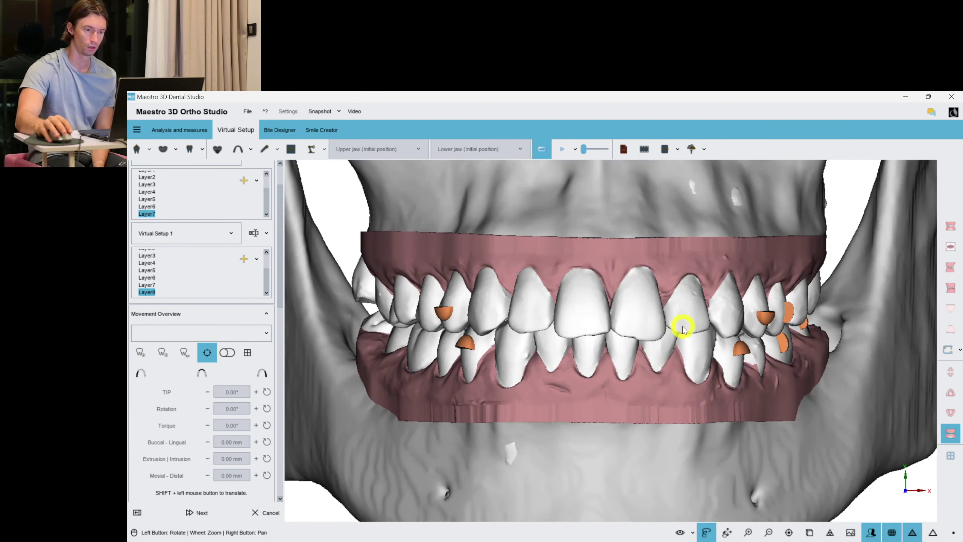
Check the positions of the canines and upper left lateral incisor 22 individually in the frontal view
left_click(684, 351)
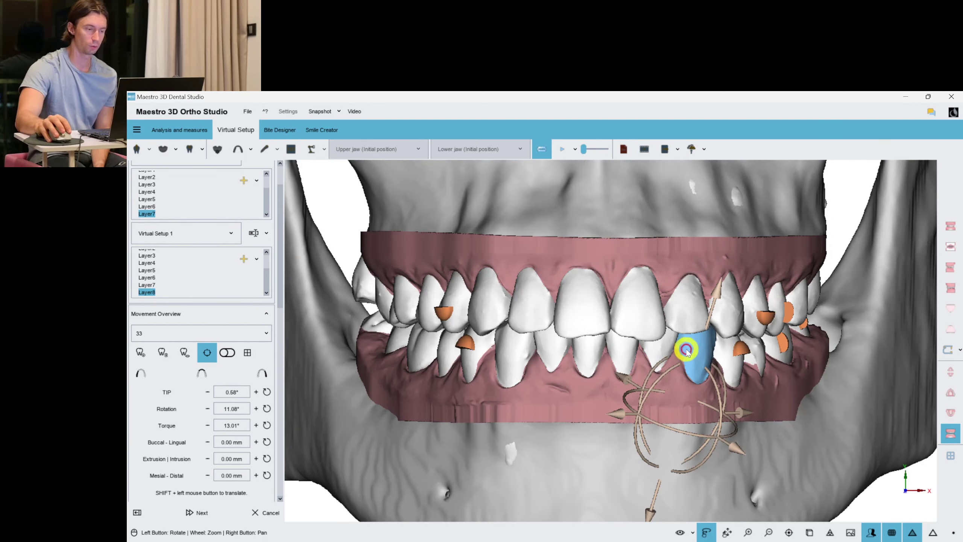
left_click(513, 353)
left_click(476, 305)
left_click(683, 307)
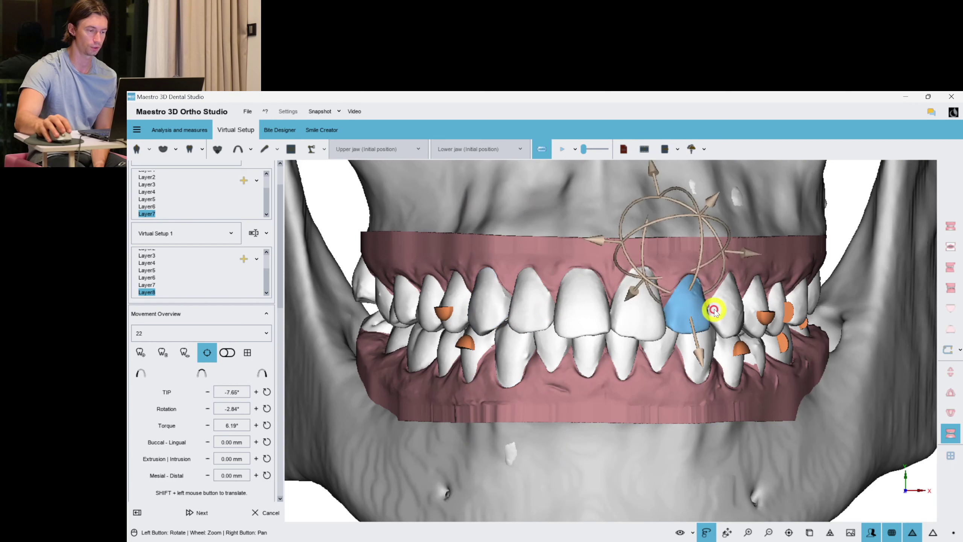
left_click(714, 310)
left_click(619, 213)
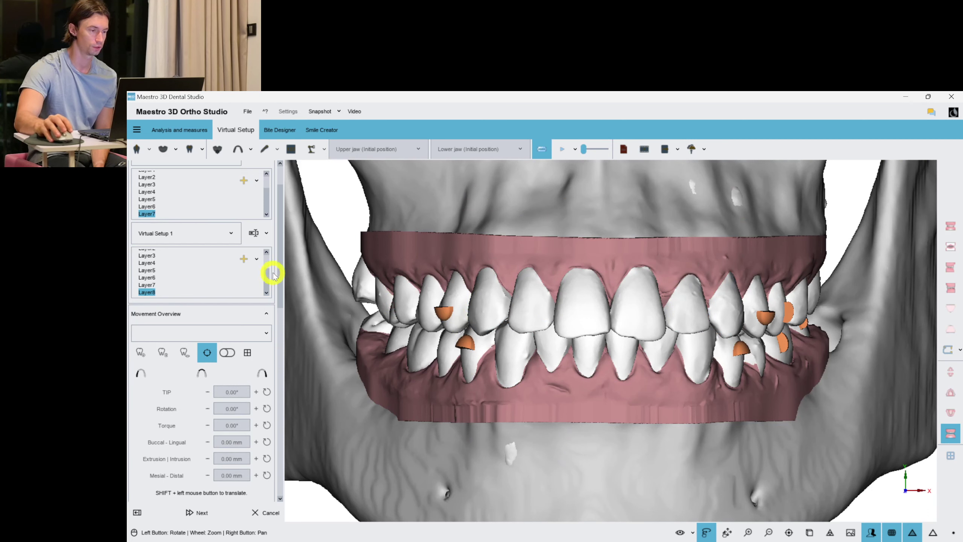
Place an attach_08_triangl attachment on upper left canine 23 and rotate it to a nearly vertical orientation along the crown
left_click_drag(280, 279, 279, 379)
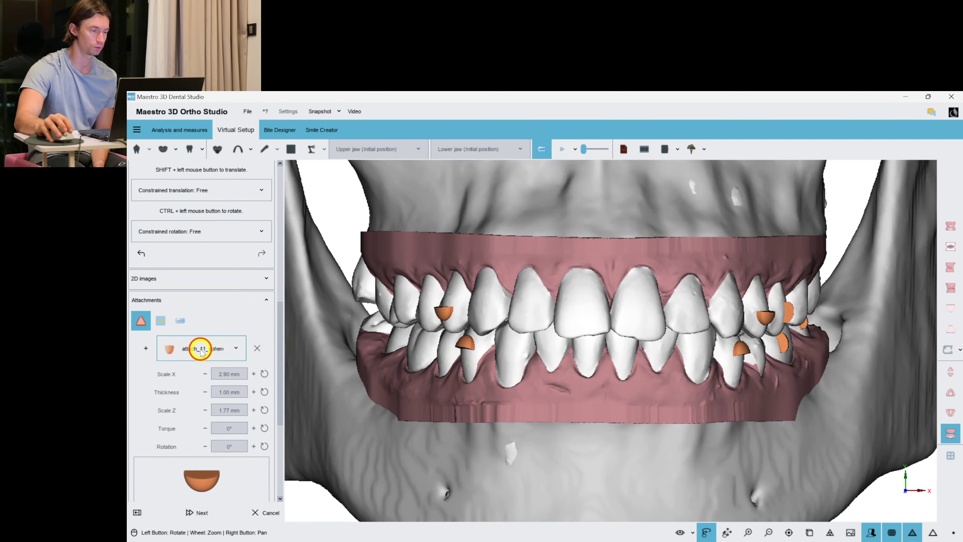
left_click(199, 347)
left_click(218, 292)
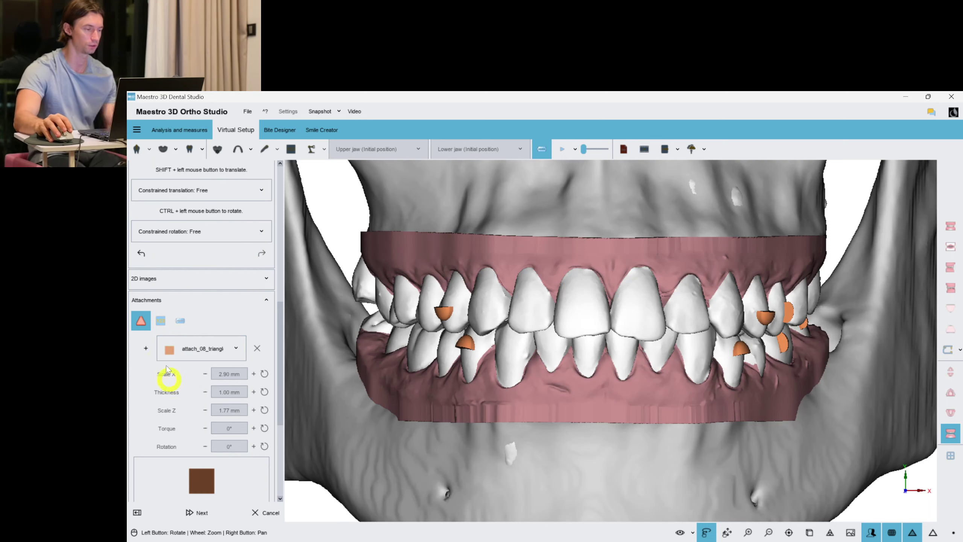
left_click_drag(756, 344, 510, 280)
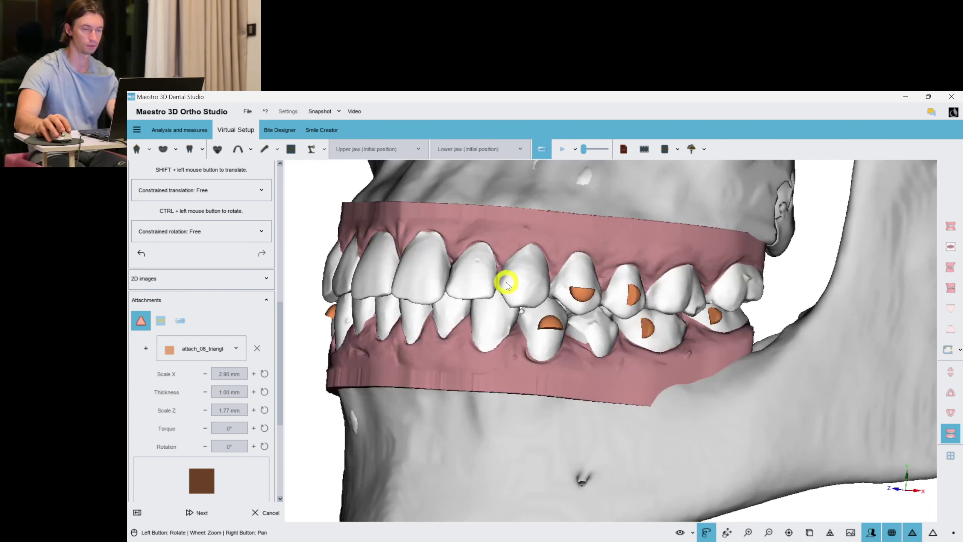
scroll(637, 321, "up", 2)
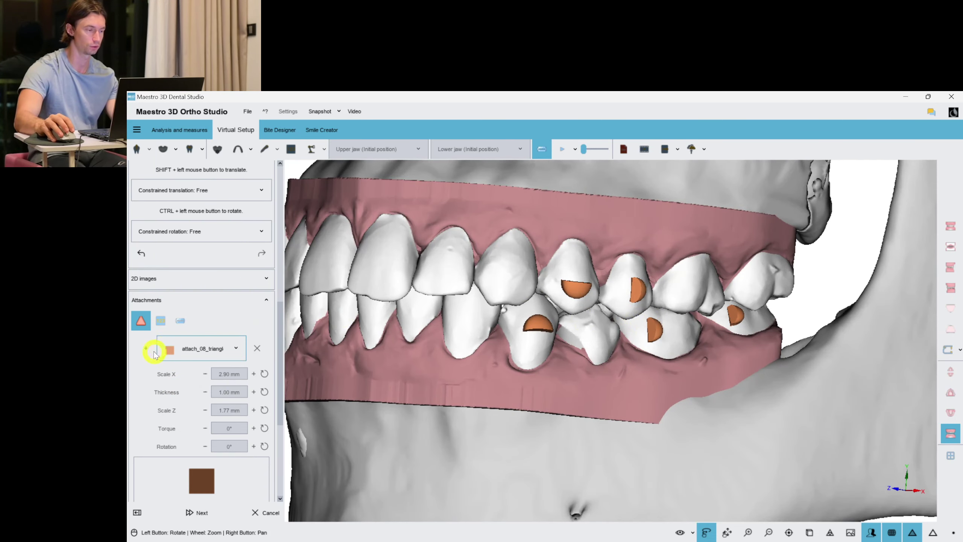
left_click(564, 309)
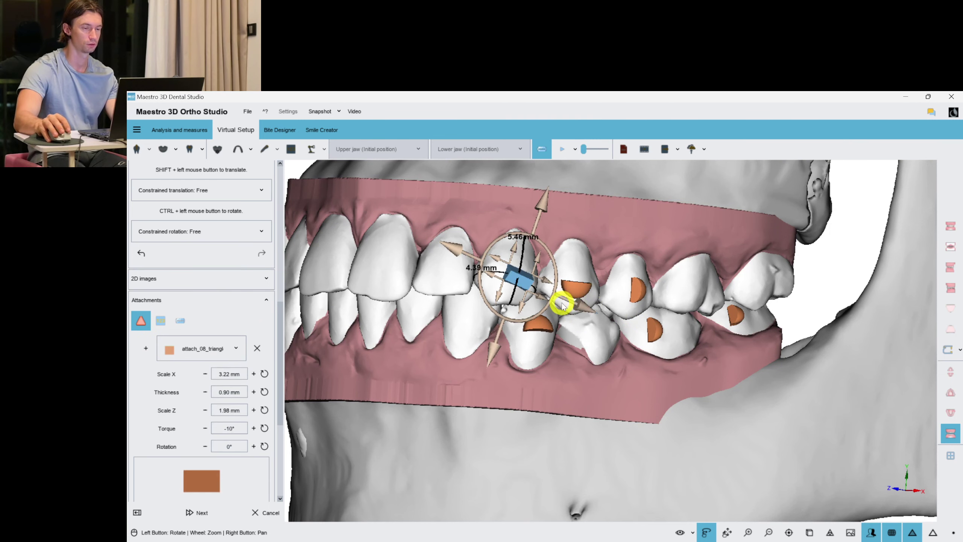
scroll(610, 323, "up", 4)
left_click_drag(510, 332, 530, 272)
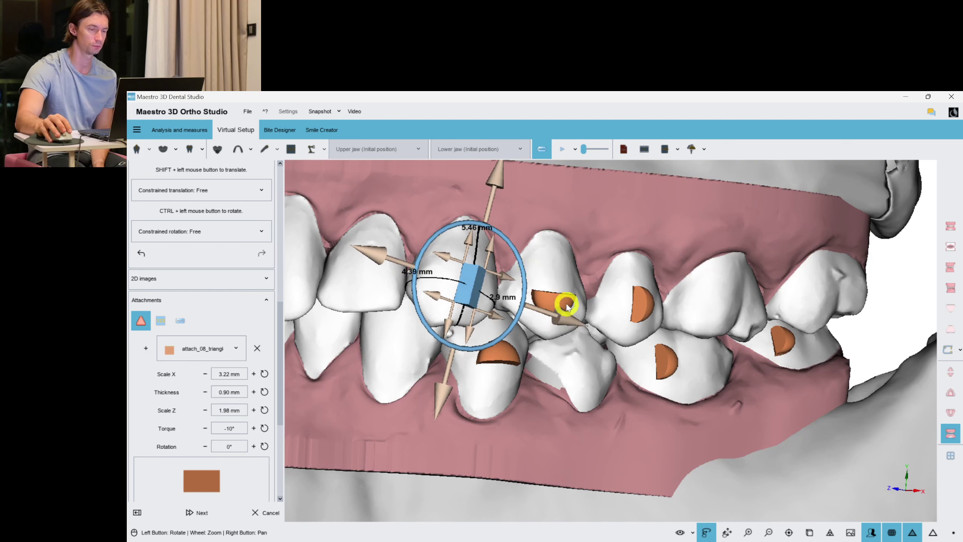
Shift the attachment on upper left canine 23 mesially, tilt it slightly along the crown, and copy it
left_click_drag(567, 318, 482, 320)
left_click_drag(395, 388, 497, 308)
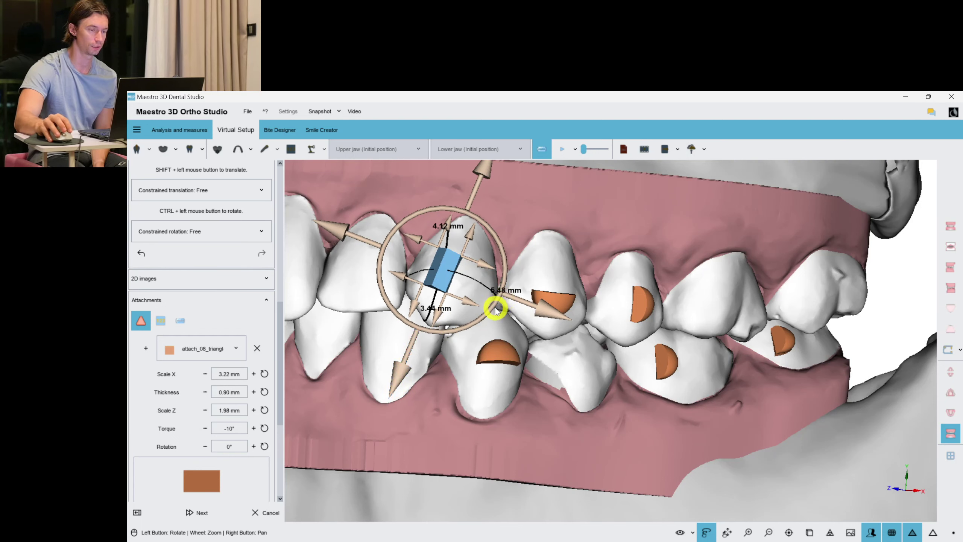
right_click(449, 269)
left_click(471, 217)
right_click(517, 213)
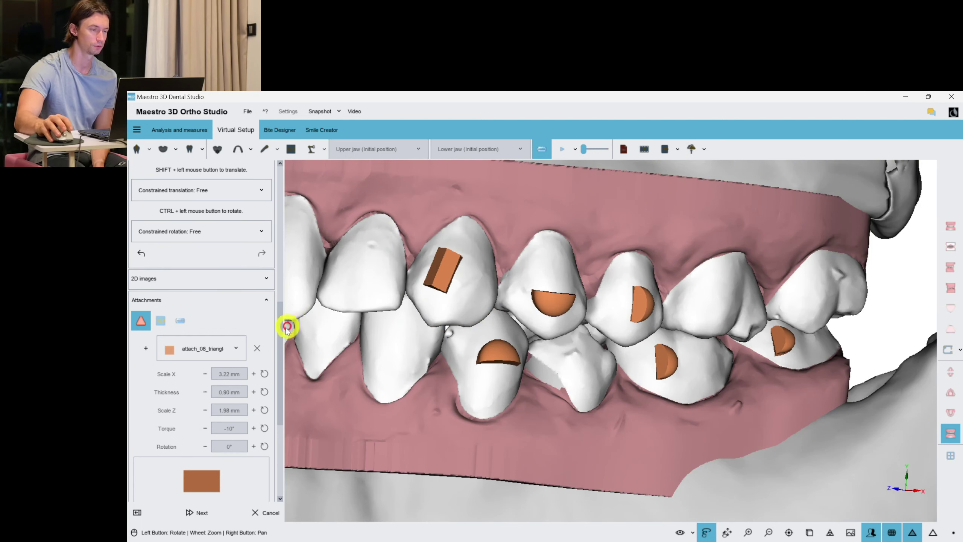
Paste the copied attachment onto lower left canine 33, centre it on the labial surface and turn it nearly vertical
left_click_drag(286, 227, 281, 161)
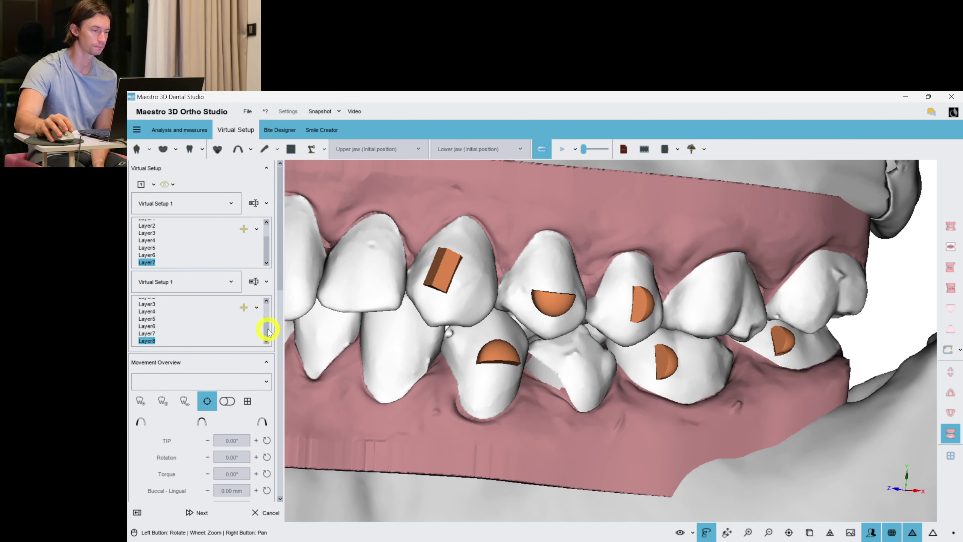
left_click(469, 296)
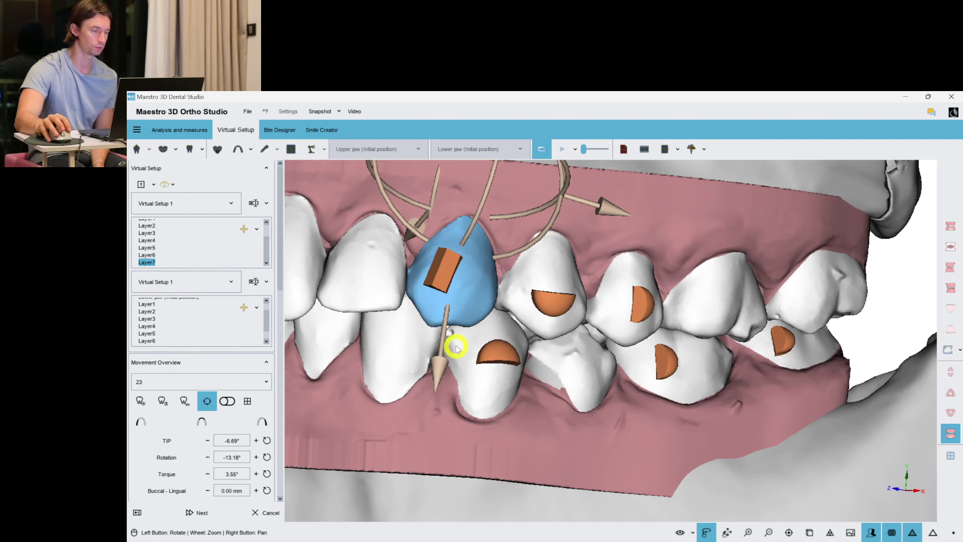
left_click_drag(460, 344, 452, 364)
left_click(434, 363)
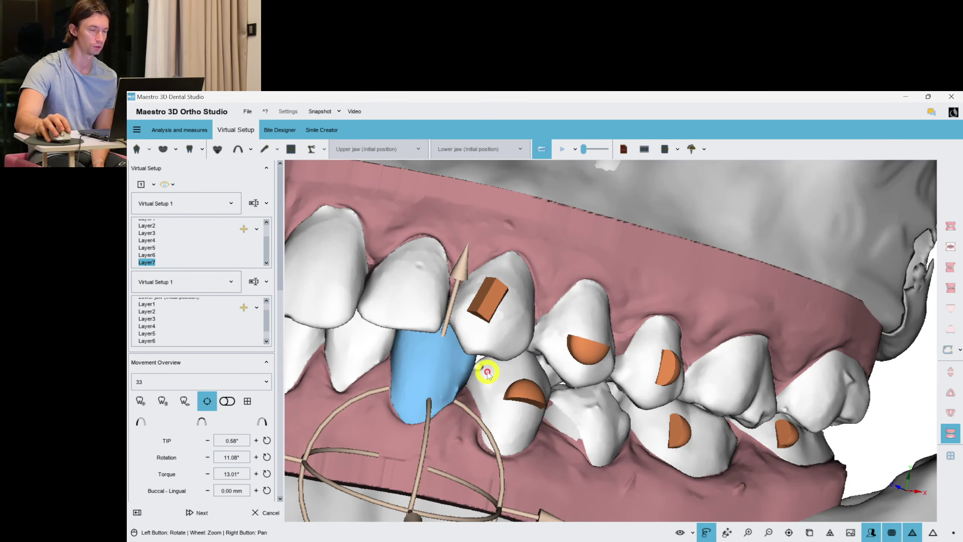
right_click(451, 374)
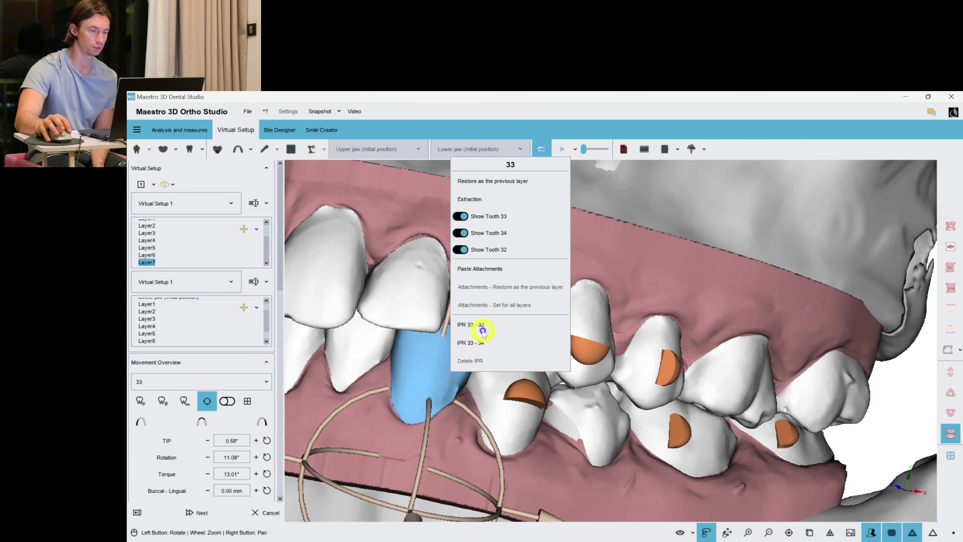
left_click(490, 271)
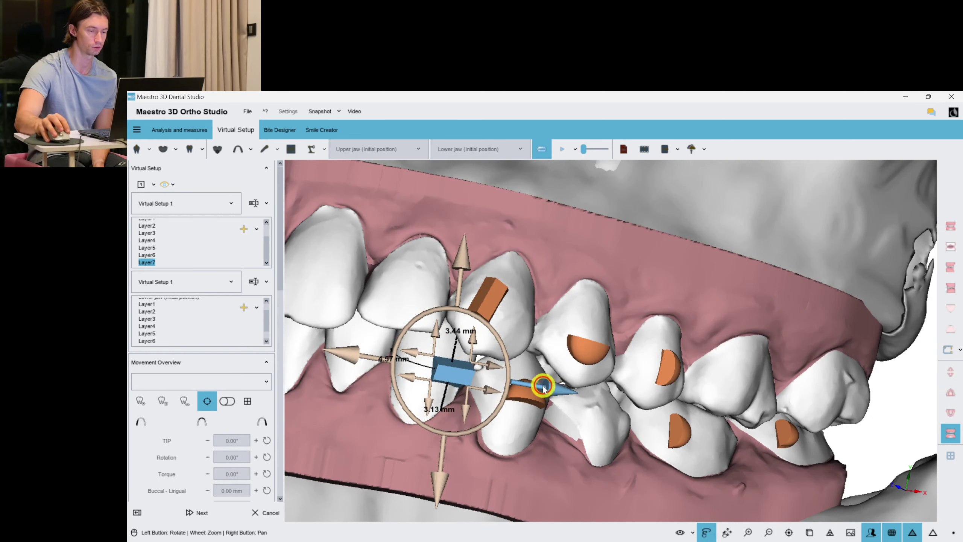
left_click_drag(544, 386, 656, 398)
left_click(418, 366)
left_click(589, 267)
Paste the attachment onto lower right canine 43 and adjust it to stand upright on the labial surface
left_click(656, 398)
left_click_drag(578, 358, 667, 393)
right_click(629, 391)
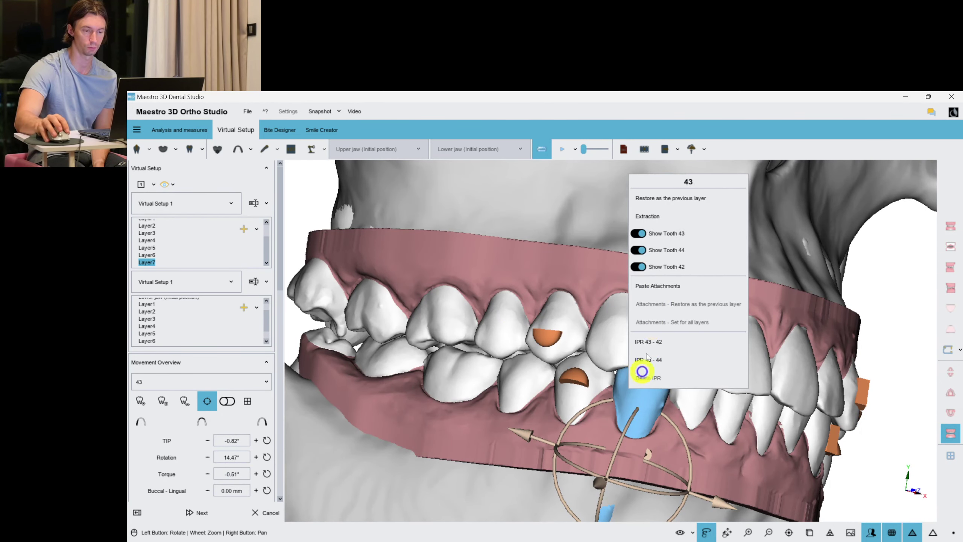
left_click(660, 285)
left_click_drag(656, 417, 606, 424)
left_click_drag(700, 390, 702, 390)
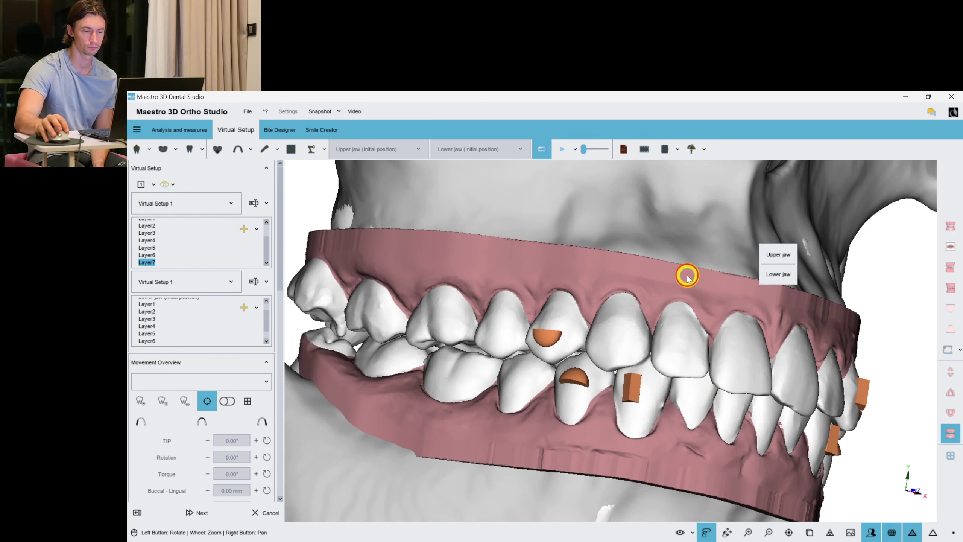
Add a label to the buccal surface of the upper right first molar and rotate it upright
left_click_drag(687, 273, 485, 393)
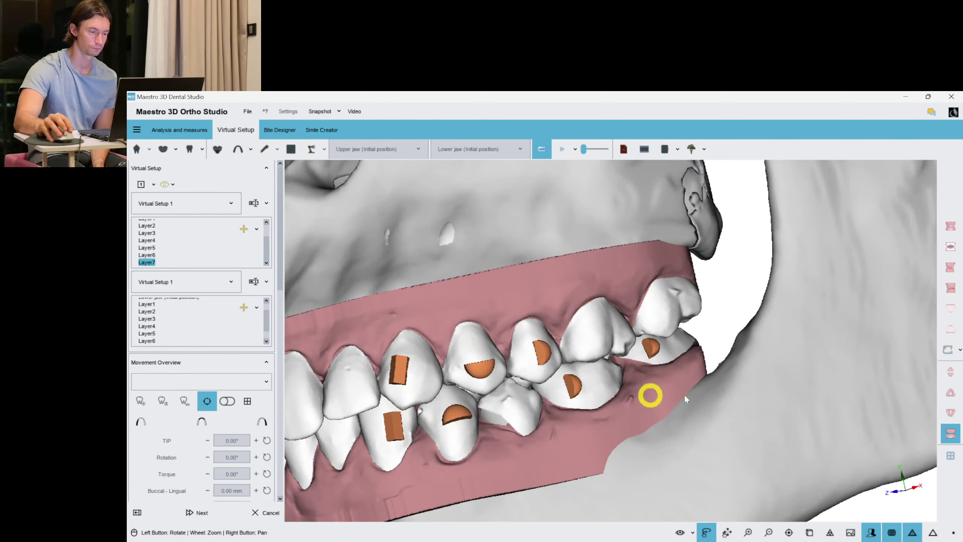
left_click(951, 413)
left_click_drag(696, 402, 567, 377)
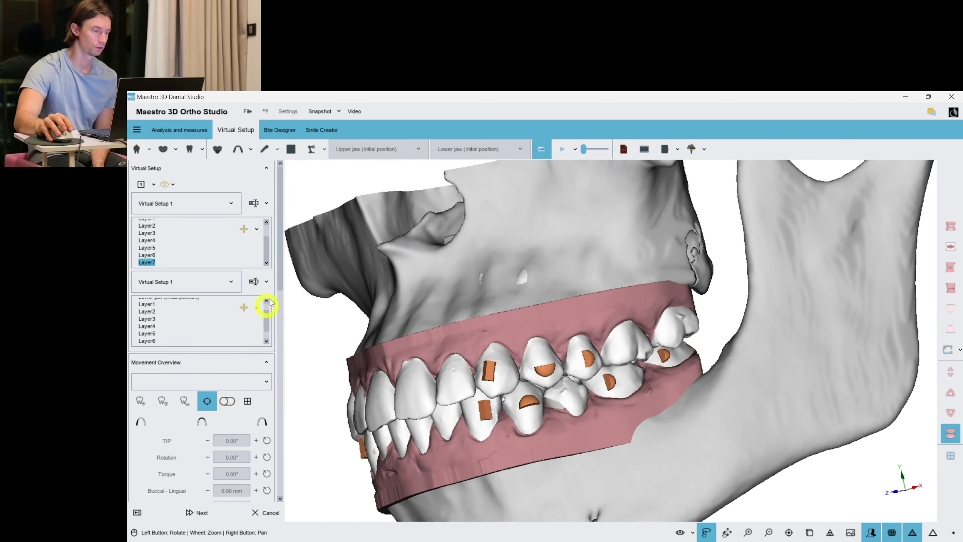
left_click_drag(279, 281, 280, 378)
left_click(163, 334)
left_click(148, 436)
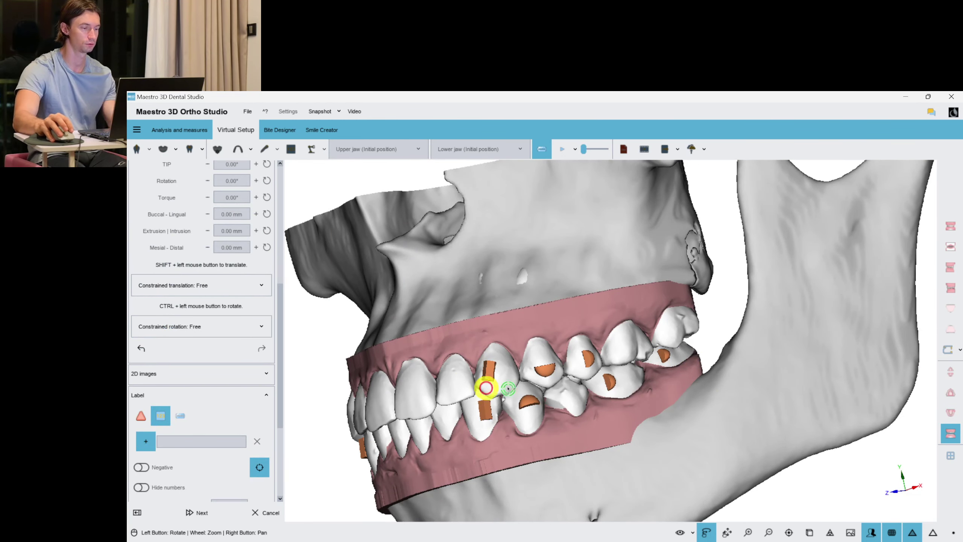
left_click_drag(512, 385, 630, 404)
left_click_drag(682, 377, 649, 373)
scroll(648, 374, "up", 3)
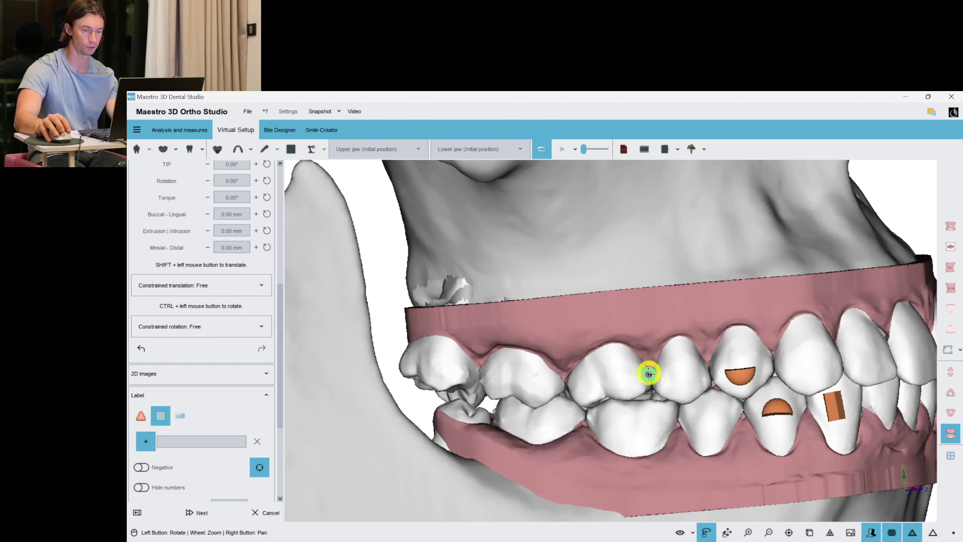
left_click(618, 375)
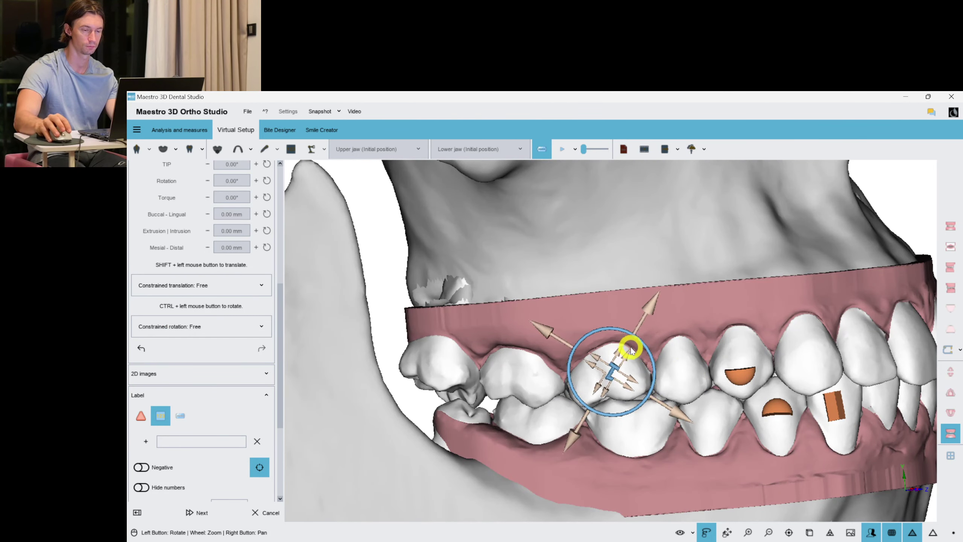
left_click_drag(682, 391, 595, 396)
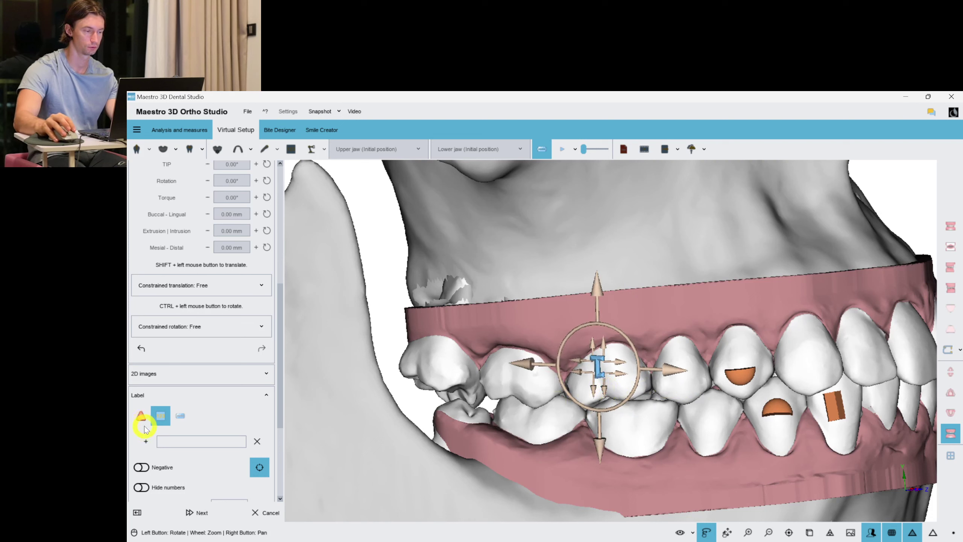
Add a label to the buccal surface of the lower right first molar and rotate it upright
left_click(143, 441)
left_click(647, 432)
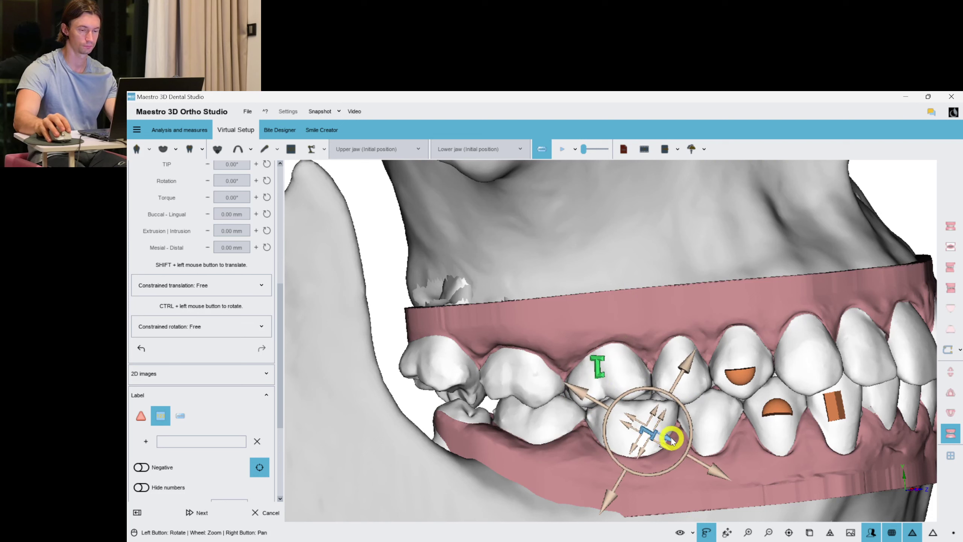
left_click_drag(693, 444, 655, 455)
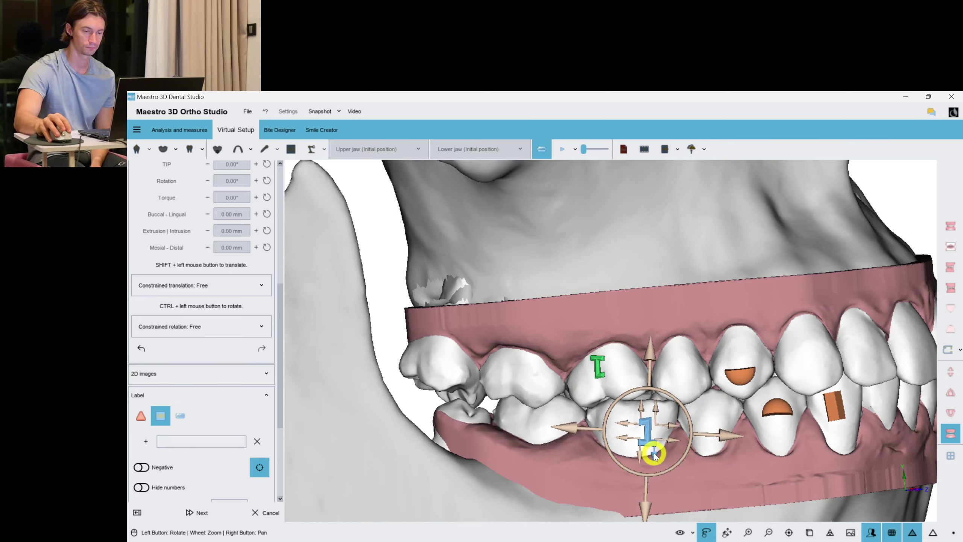
left_click(711, 466)
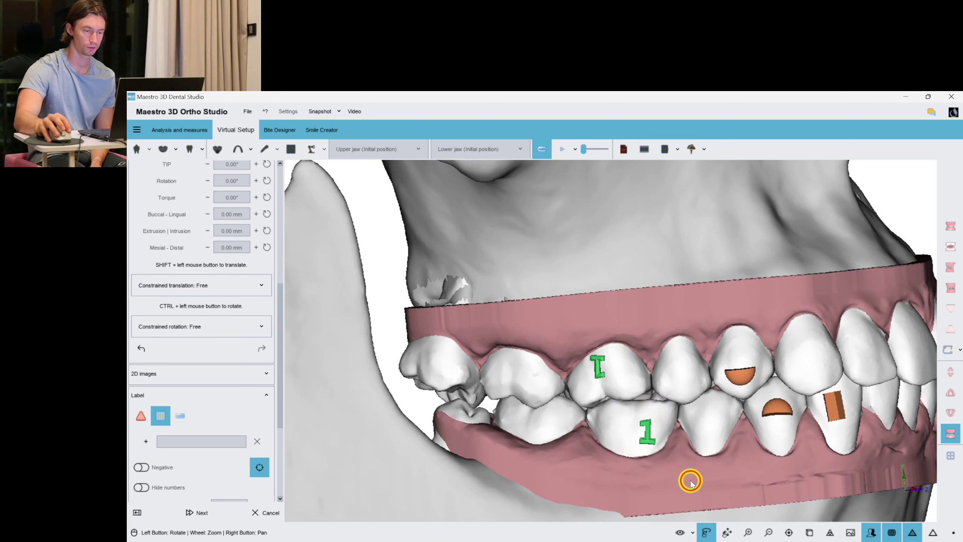
Isolate the lower jaw and set its attachments for all layers
left_click_drag(690, 478, 607, 357)
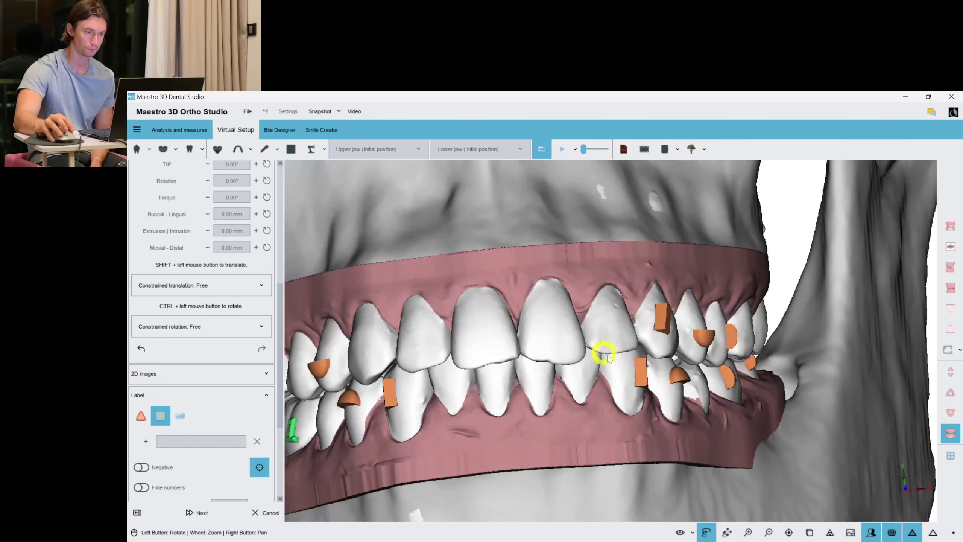
left_click_drag(782, 400, 574, 413)
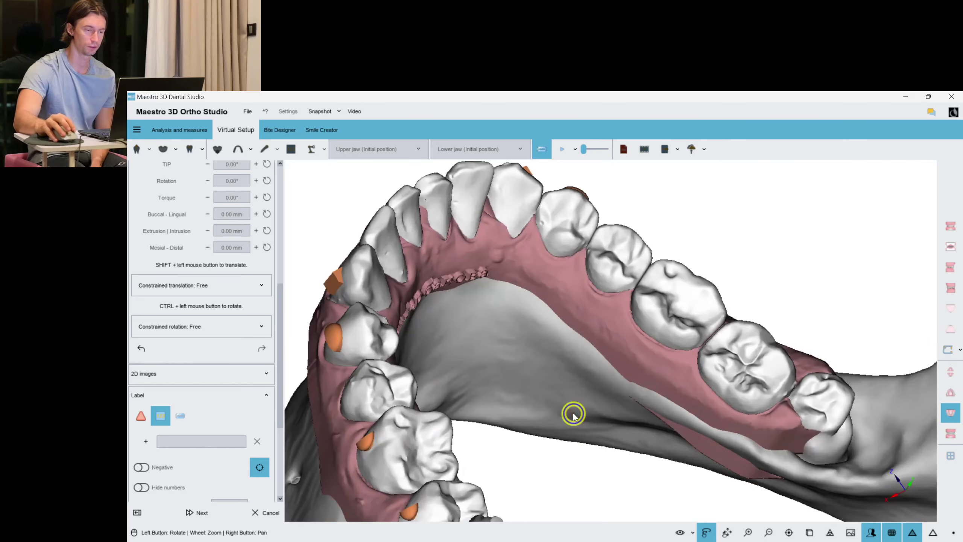
right_click(574, 413)
mouse_move(591, 403)
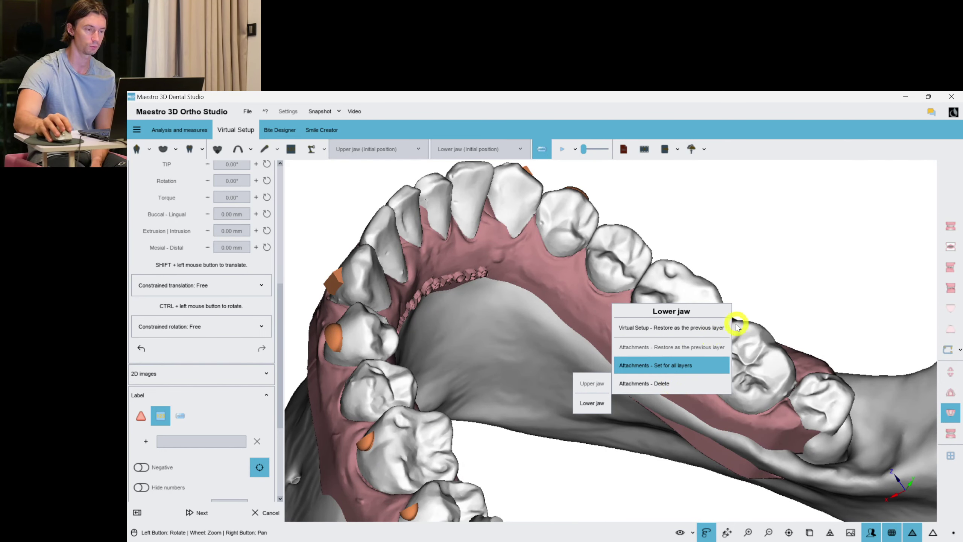
left_click(753, 344)
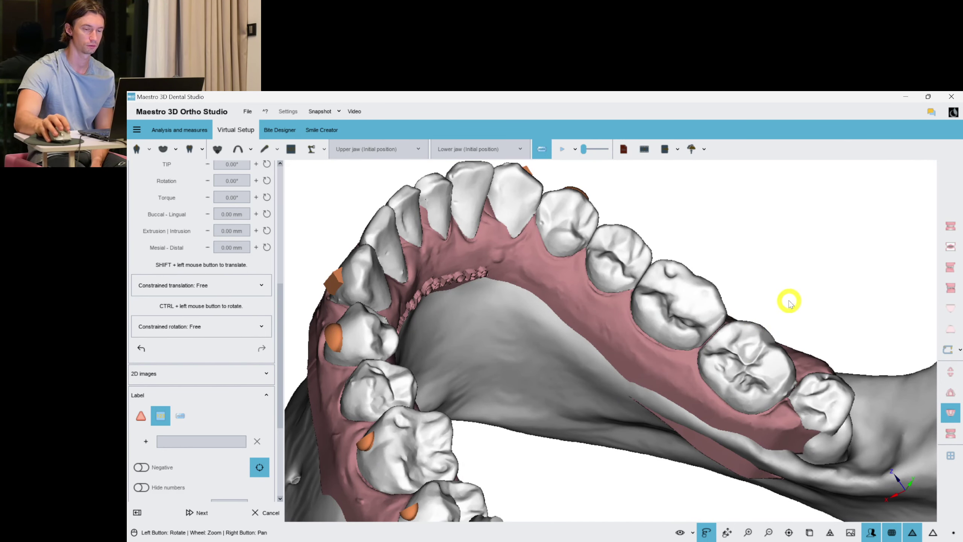
Compare the lower tooth positions in occlusal view from the initial position through the successive layers to Layer5
left_click_drag(788, 301, 549, 379)
left_click(140, 415)
left_click_drag(280, 354, 280, 160)
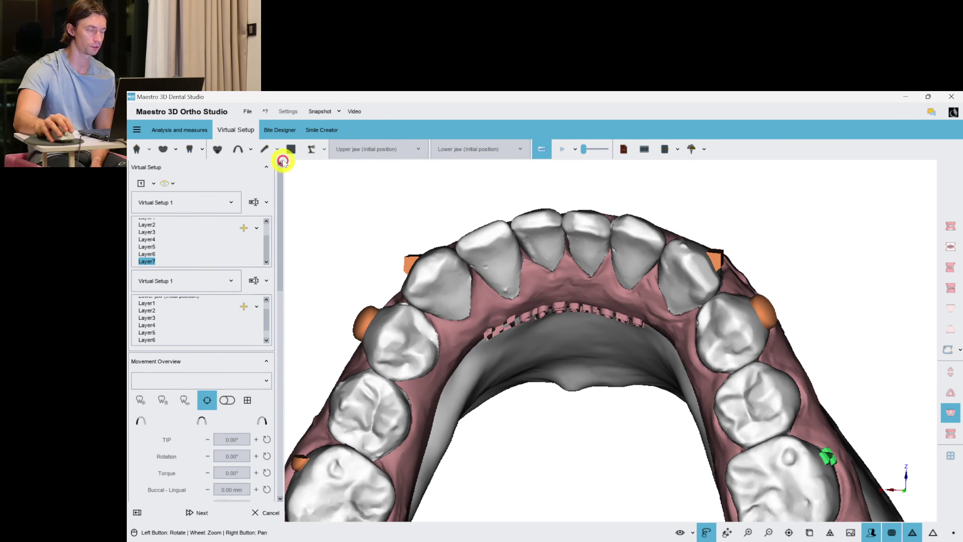
left_click(151, 303)
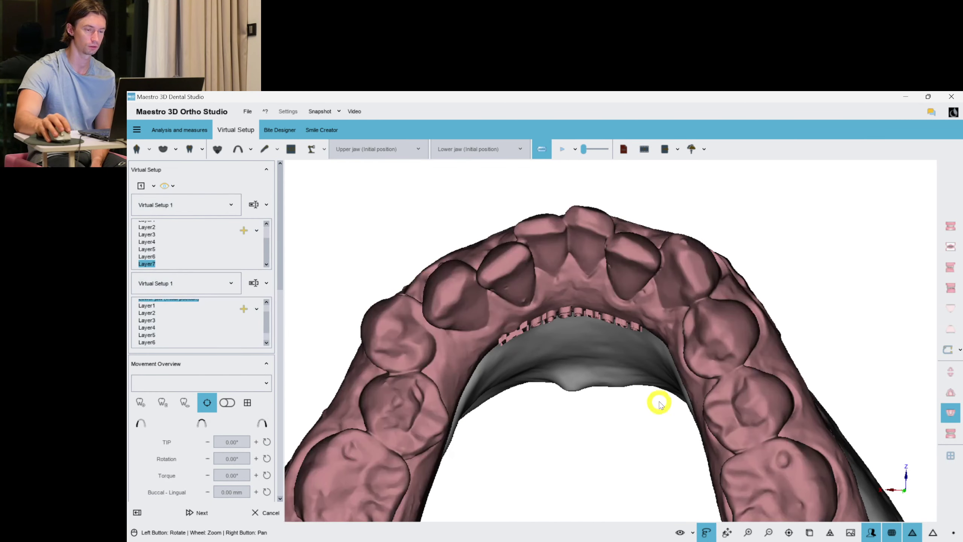
mouse_move(658, 399)
left_mouse_down()
mouse_move(662, 387)
mouse_move(647, 414)
left_mouse_up()
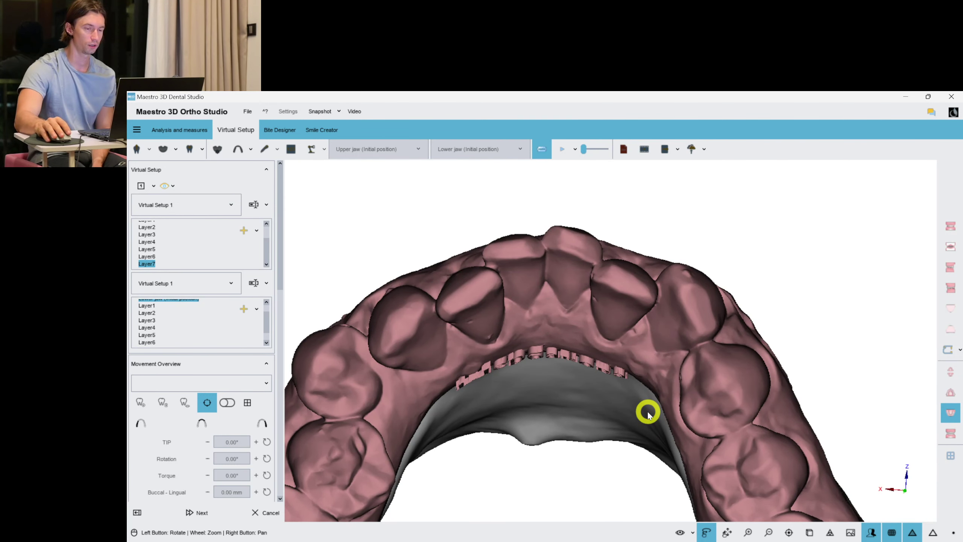
left_click(146, 307)
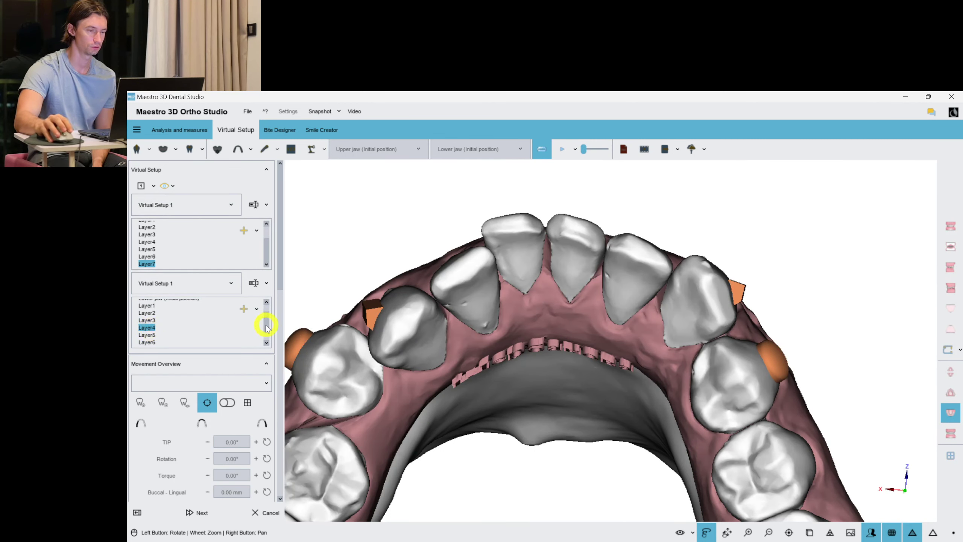
left_click_drag(267, 327, 205, 335)
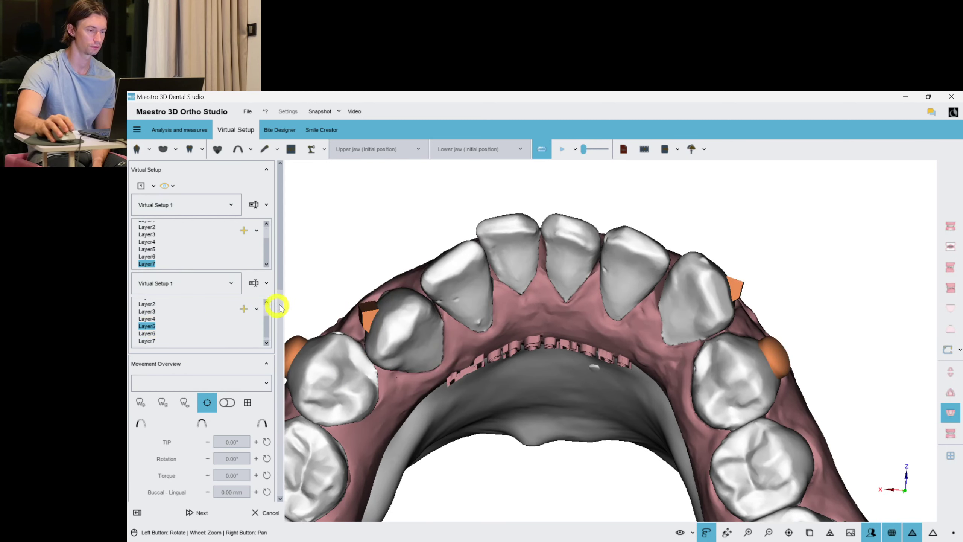
Place an attach3 attachment on the lingual surface of lower left lateral incisor 32 in Layer5 and adjust its position and length
left_click_drag(283, 287, 280, 364)
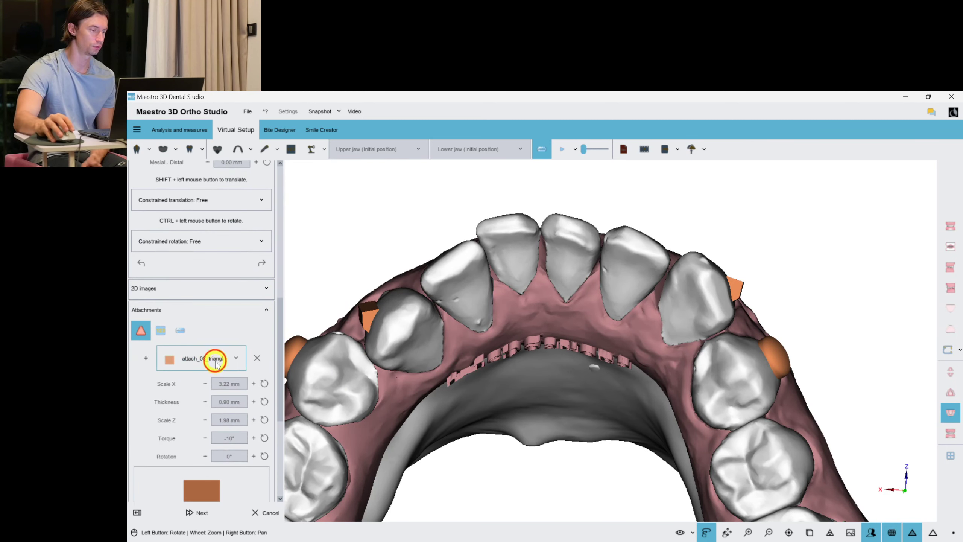
left_click(211, 361)
left_click(188, 185)
left_click(151, 364)
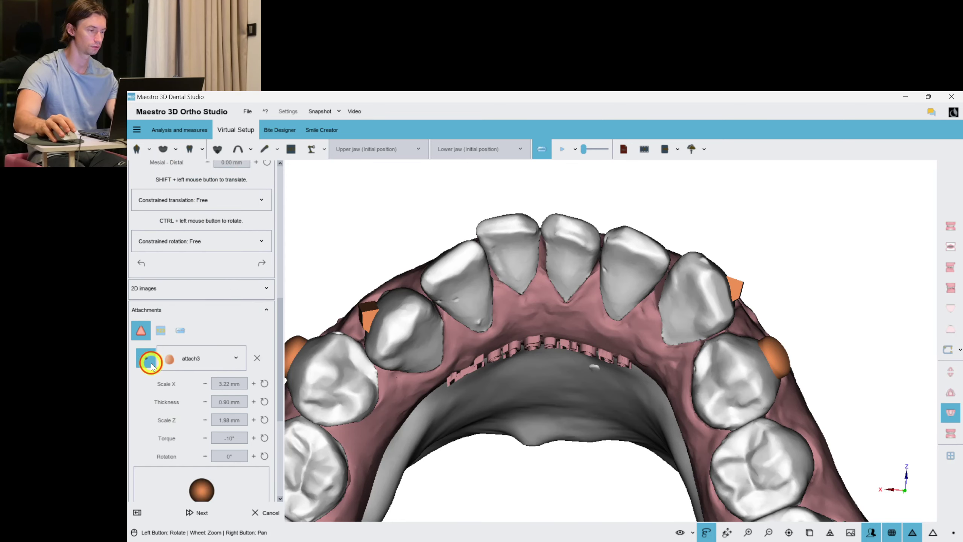
left_click(439, 297)
left_click_drag(449, 375, 450, 313)
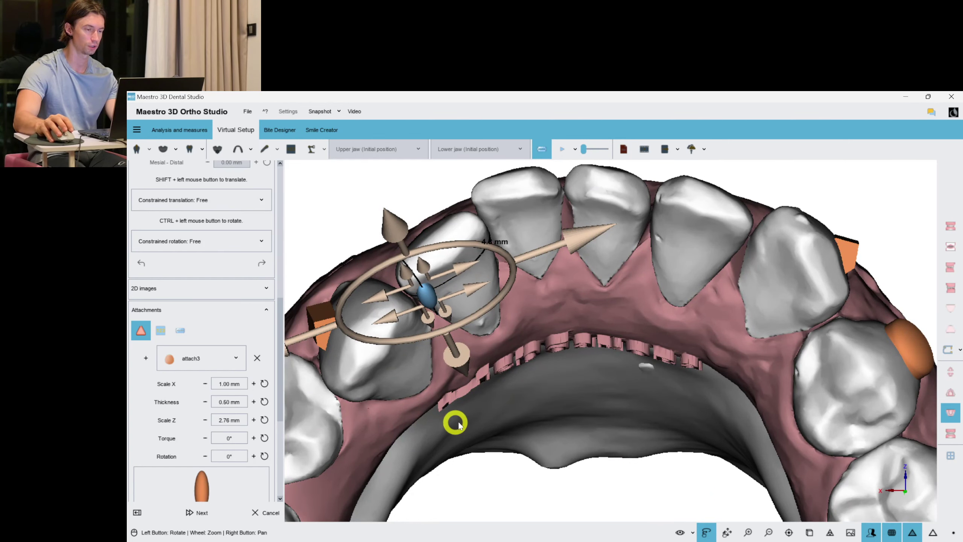
left_click_drag(451, 406, 451, 384)
right_click_drag(451, 384, 484, 430)
left_click_drag(638, 256, 647, 254)
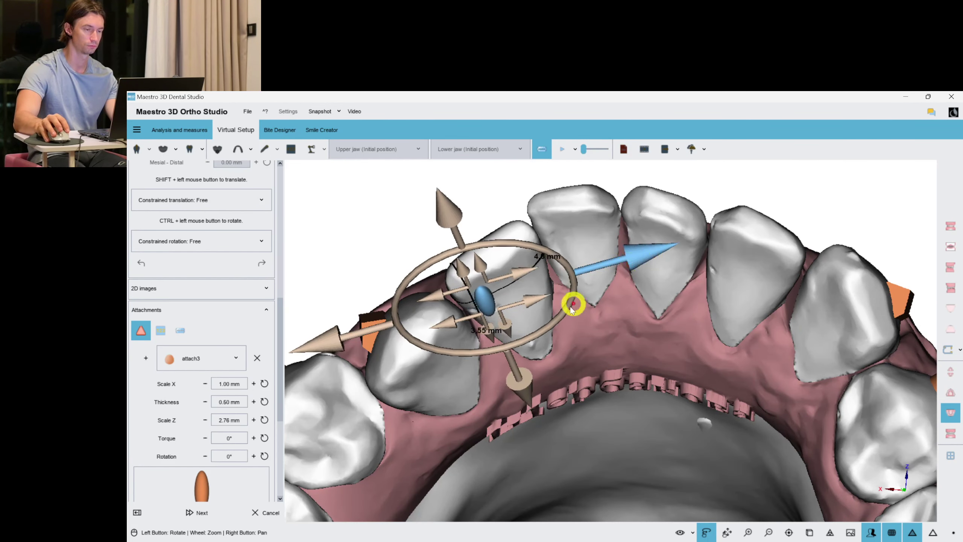
left_click_drag(508, 323, 506, 325)
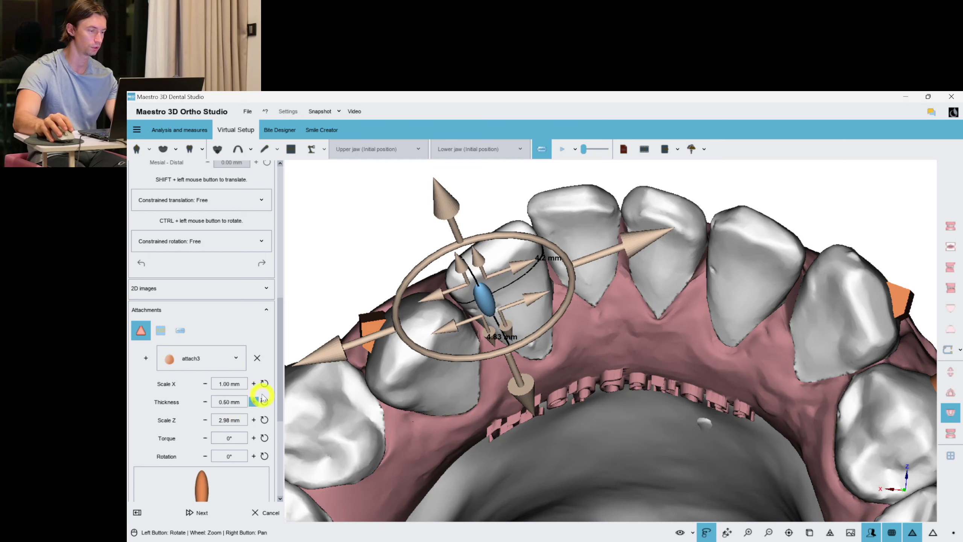
Resize the lingual attachment to Scale X 1.20 mm and Scale Z 2.68 mm
left_click(254, 384)
left_click(253, 384)
left_click(253, 384)
left_click(253, 384)
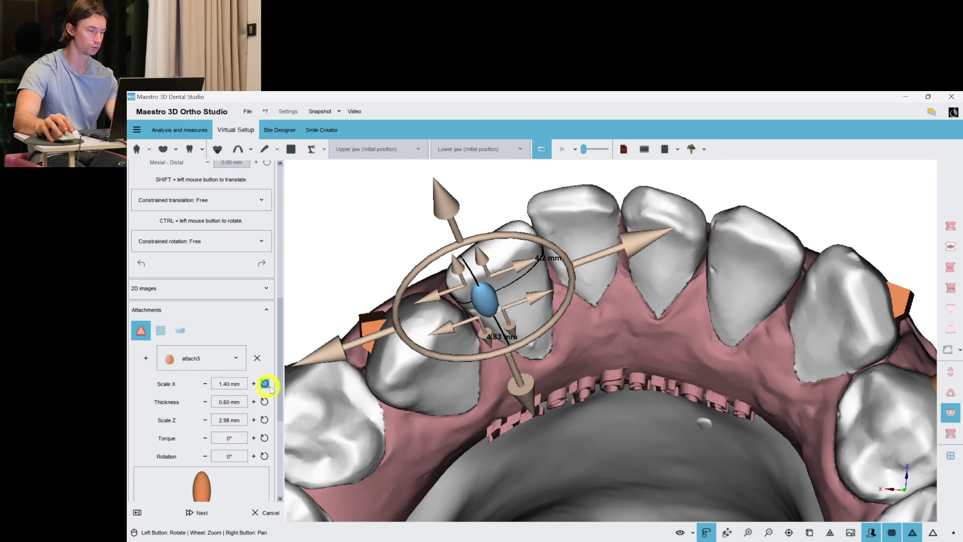
left_click(205, 420)
left_click(205, 420)
left_click(205, 419)
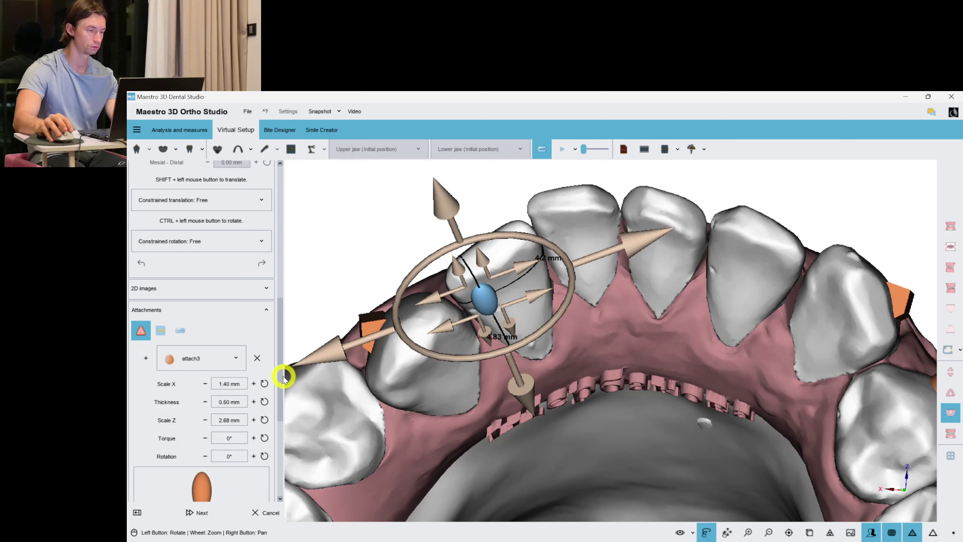
scroll(280, 383, "down", 2)
left_click(206, 342)
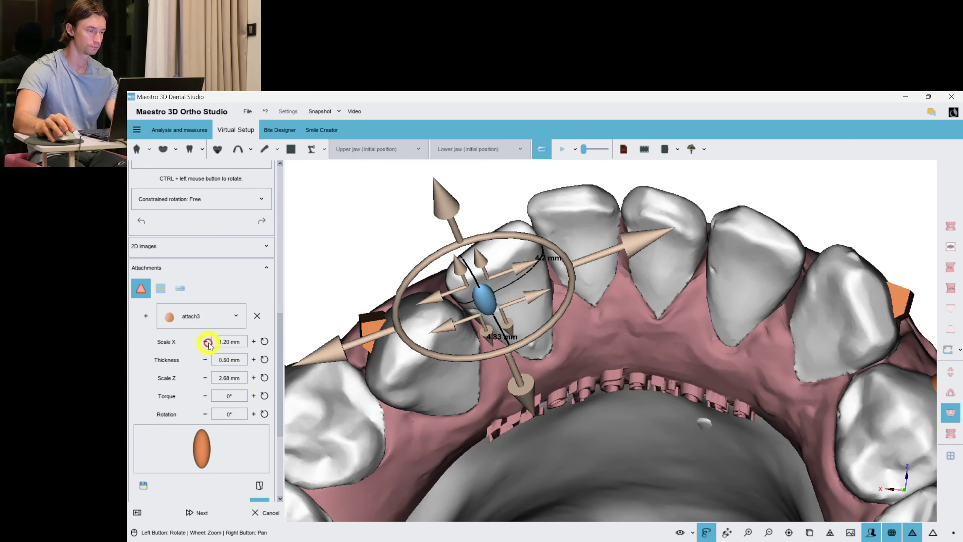
Reduce the lingual attachment's Scale Z to 2.38 mm
left_click(205, 377)
left_click(205, 378)
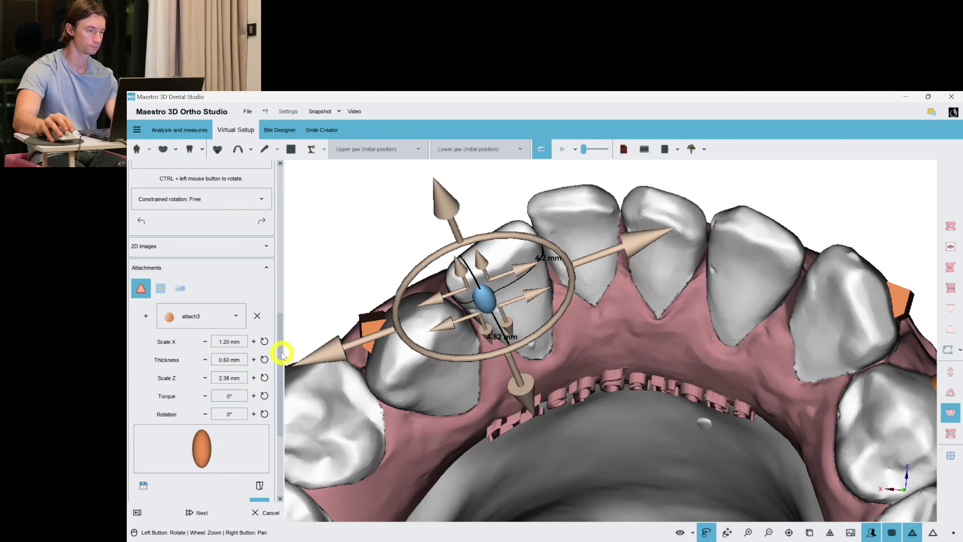
scroll(282, 355, "up", 2)
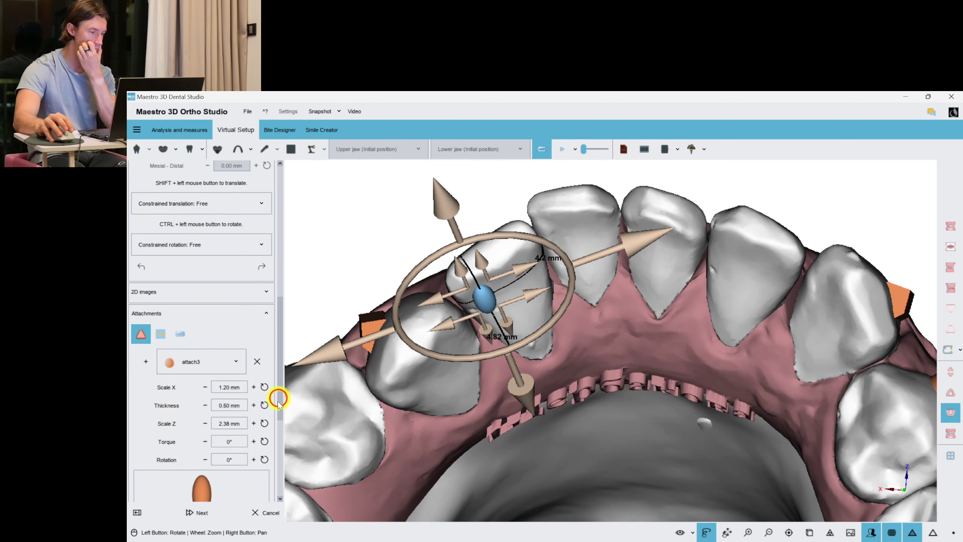
left_click_drag(278, 403, 279, 439)
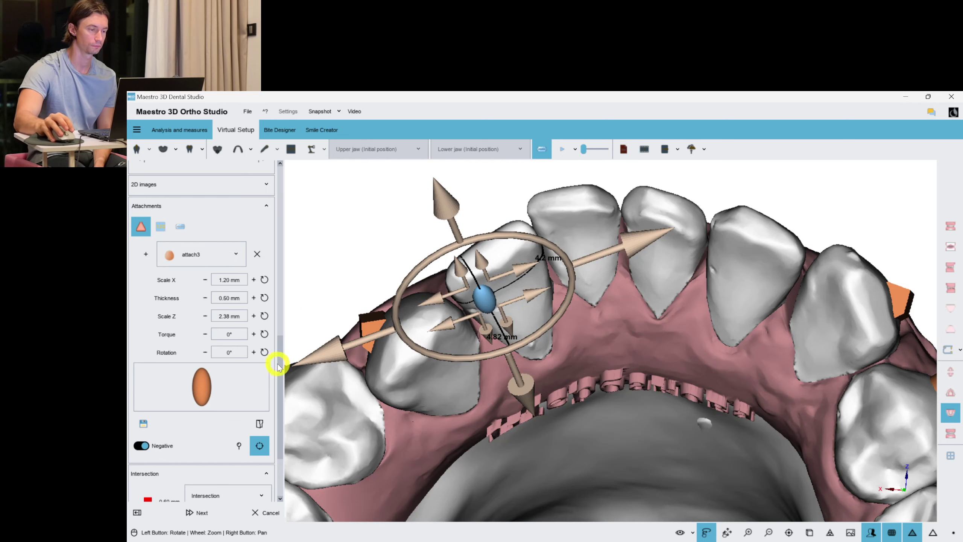
In lower jaw Layer6, restore the attachments of tooth 32 as in the previous layer
left_click_drag(279, 367, 272, 217)
left_click(151, 281)
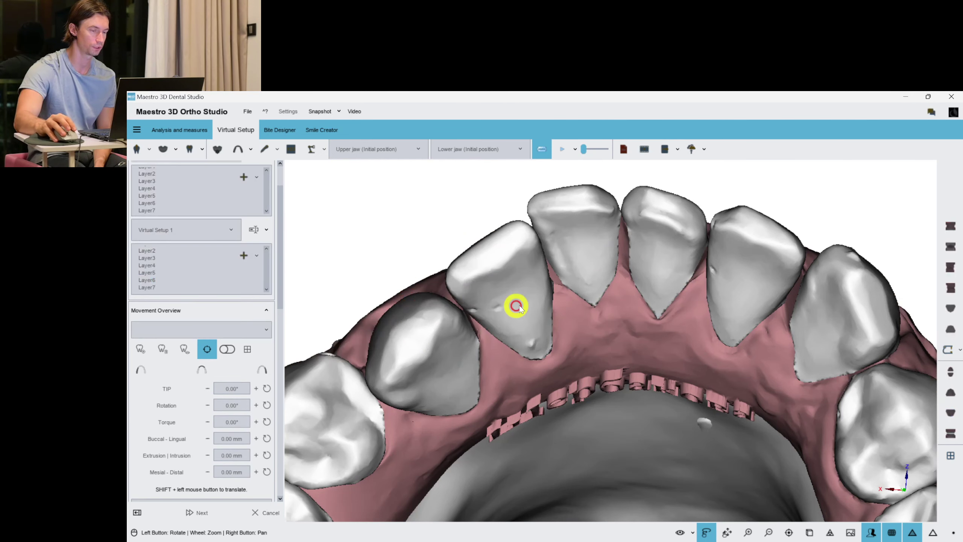
right_click(516, 308)
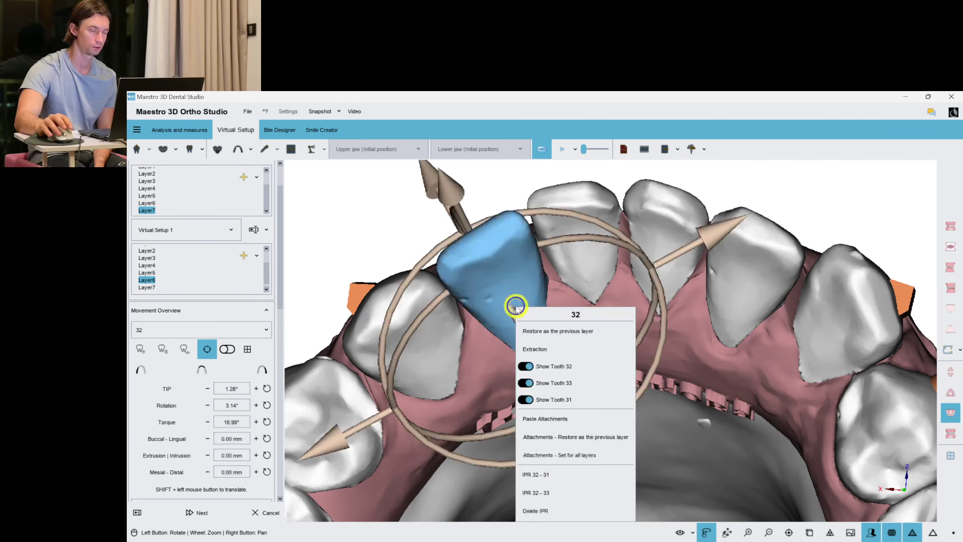
left_click(563, 437)
In lower jaw Layer7, rotate tooth 32 to TIP -1.04°, Rotation 8.57° and Torque 19.43°
left_click(146, 287)
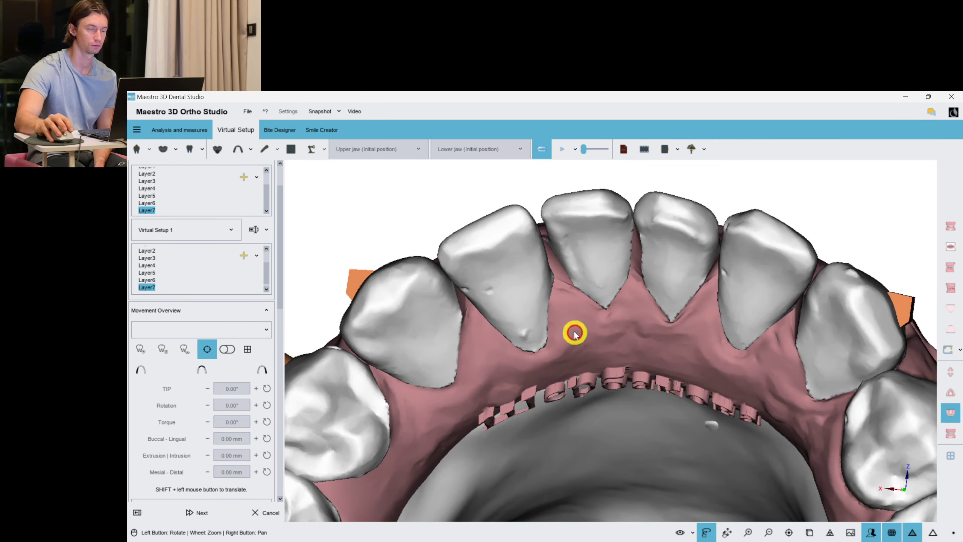
left_click(510, 266)
left_click_drag(633, 375, 634, 375)
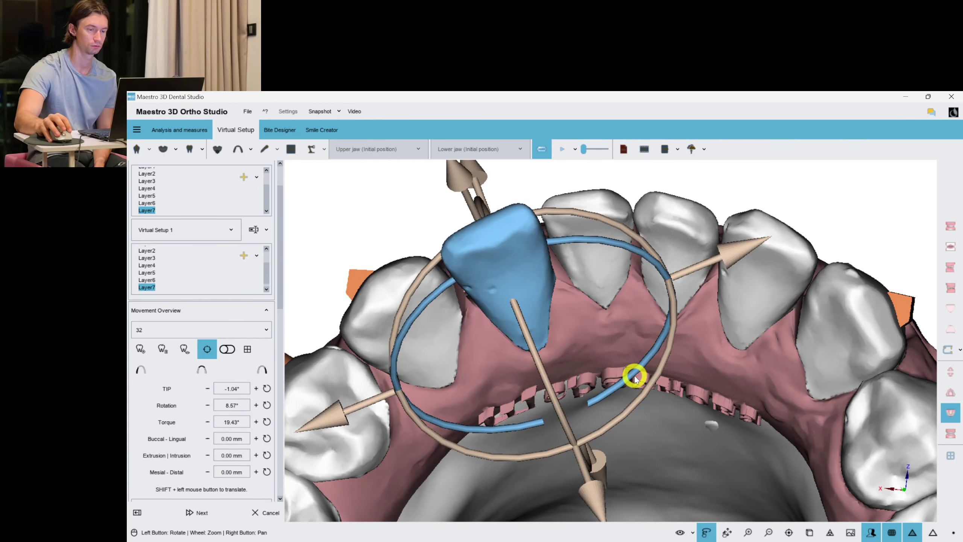
right_click(658, 397)
left_click(596, 416)
In lower jaw Layer6, rotate tooth 32 to TIP 1.56°, Rotation 3.22° and Torque 16.98°
left_click(142, 271)
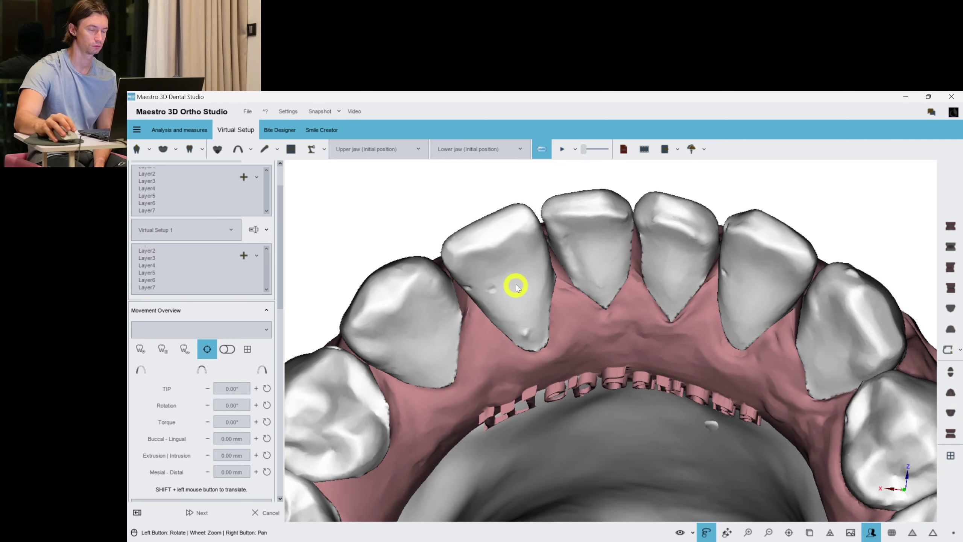
left_click(508, 279)
left_click_drag(647, 338, 651, 339)
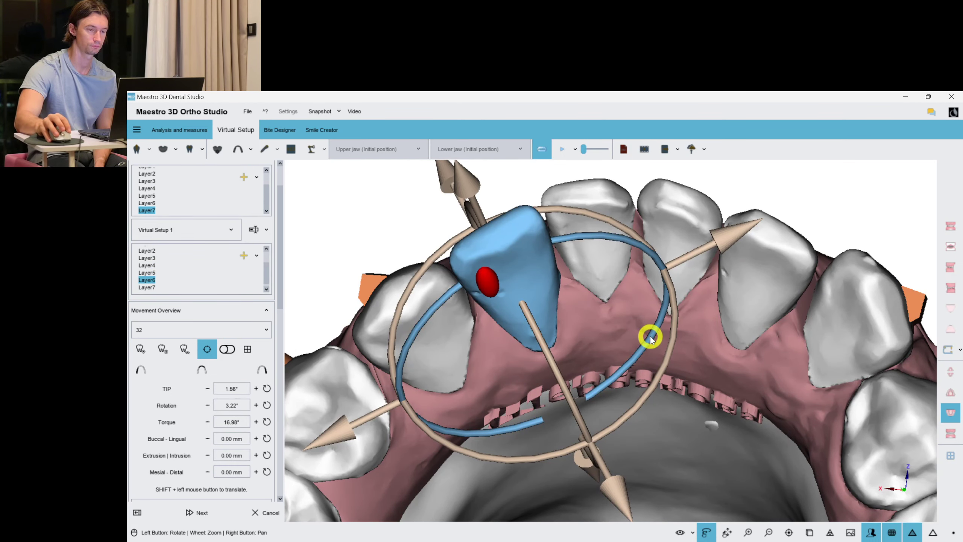
right_click(597, 312)
left_click(540, 352)
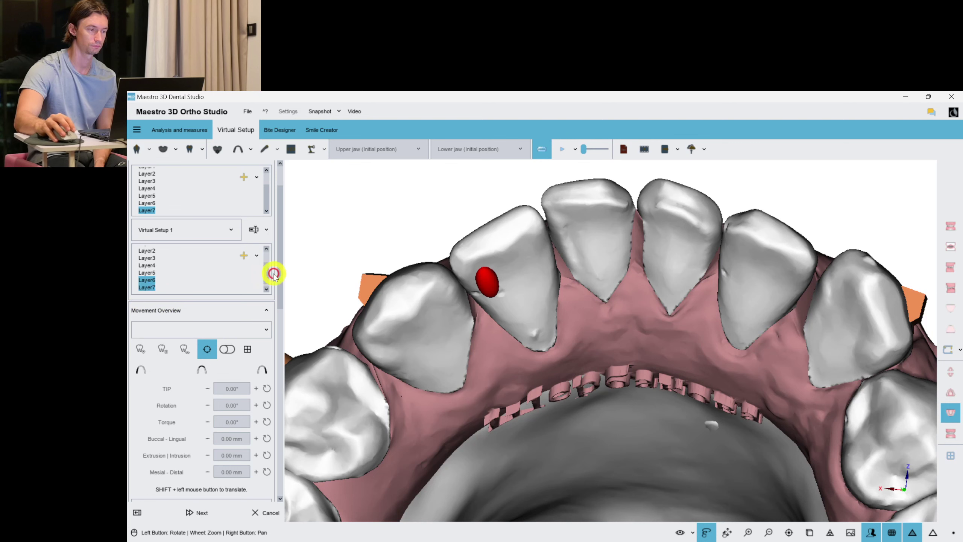
Check the lower front teeth and their attachments in Layer7 and Layer8
left_click_drag(268, 269, 263, 295)
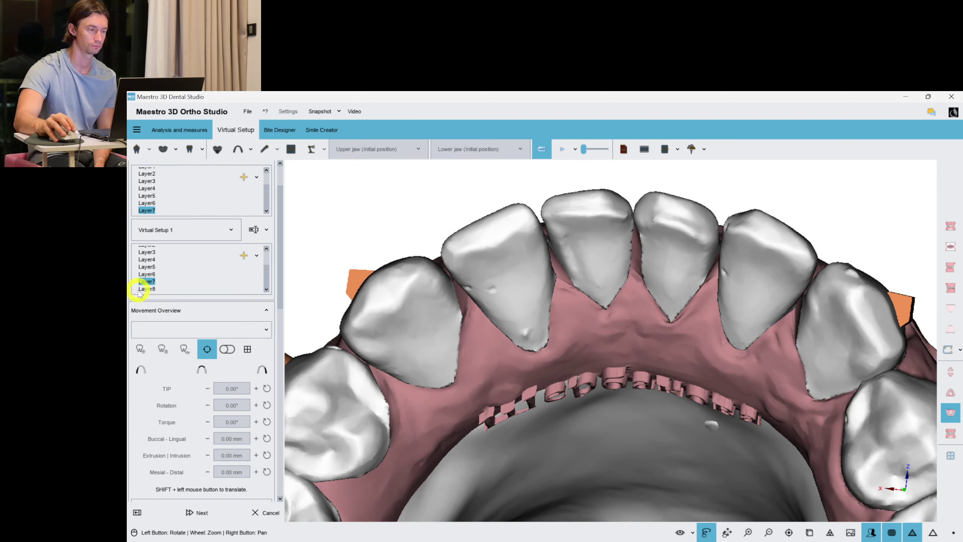
left_click(147, 290)
left_click_drag(564, 346, 697, 357)
left_click_drag(272, 270, 264, 254)
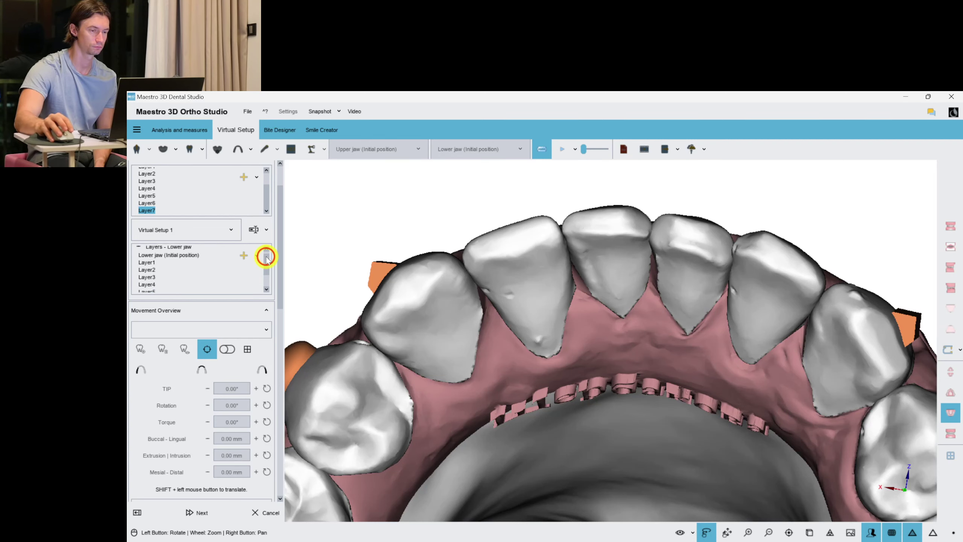
Isolate the upper jaw in occlusal view and set its attachments for all layers
left_click(949, 432)
right_click_drag(670, 397, 660, 335)
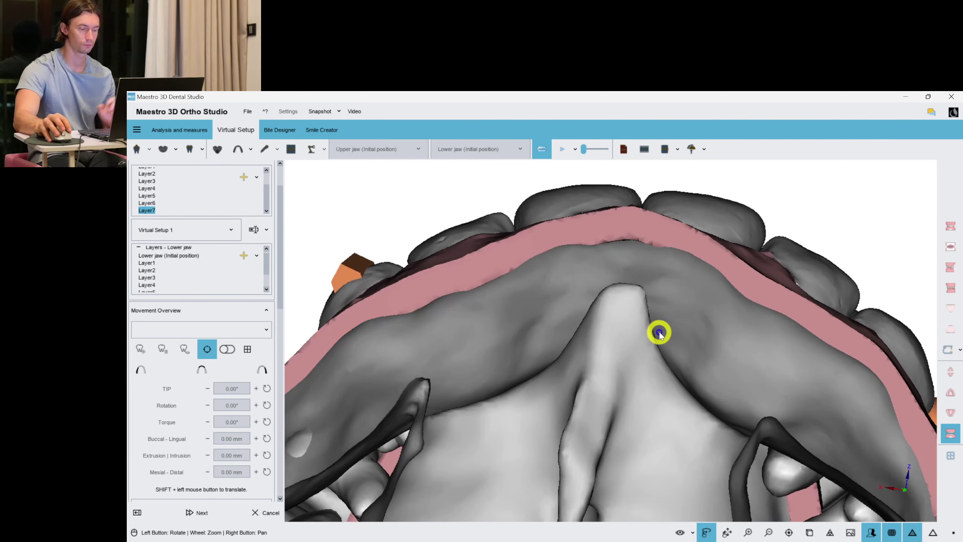
key("space")
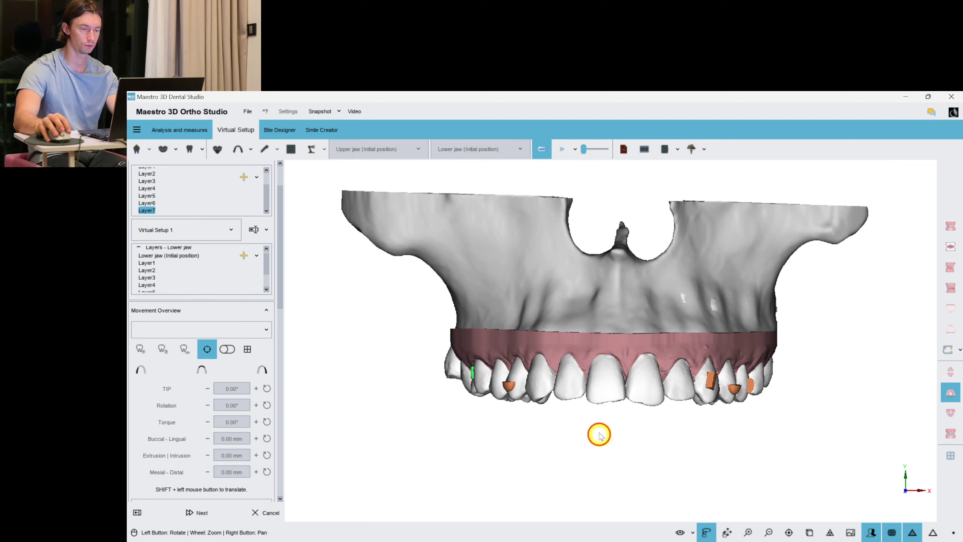
left_click_drag(600, 434, 622, 333)
right_click(630, 442)
mouse_move(656, 408)
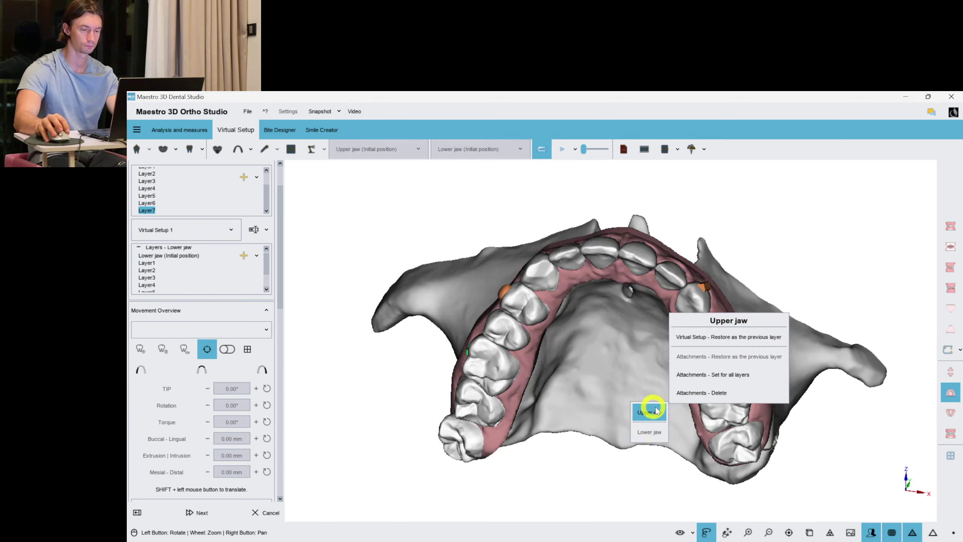
left_click(722, 376)
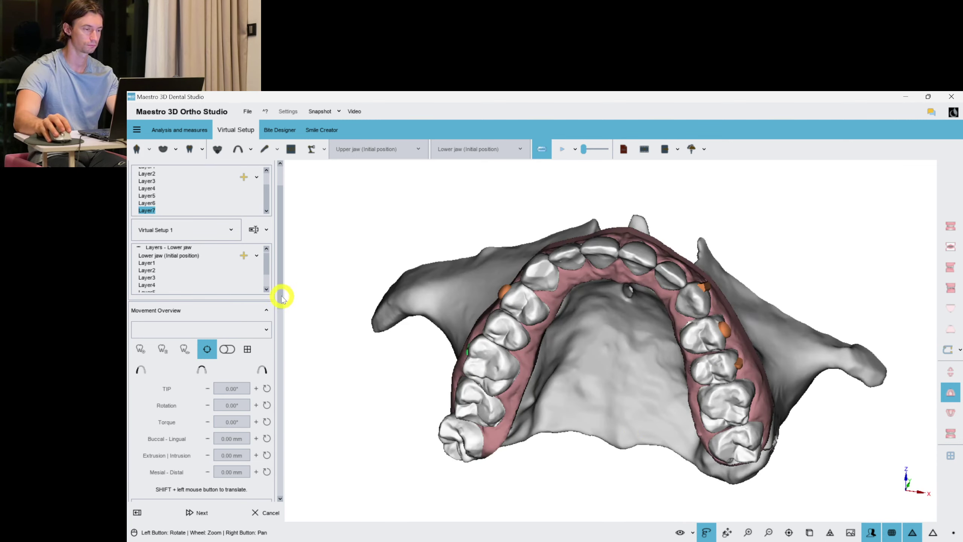
Compare the upper jaw's initial position with Layer1 and place an attachment on the lingual surface of tooth 12 in Layer1
left_click_drag(281, 297, 279, 182)
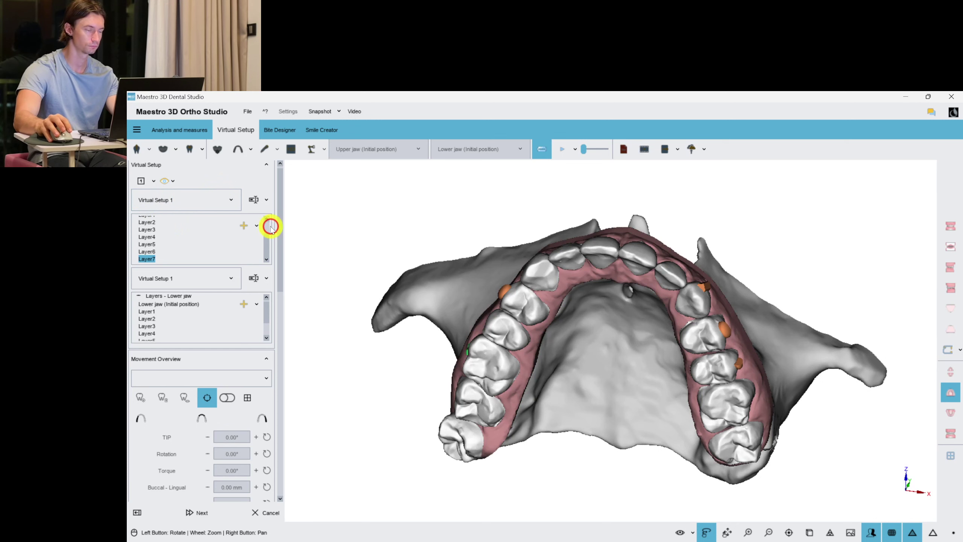
scroll(268, 235, "up", 3)
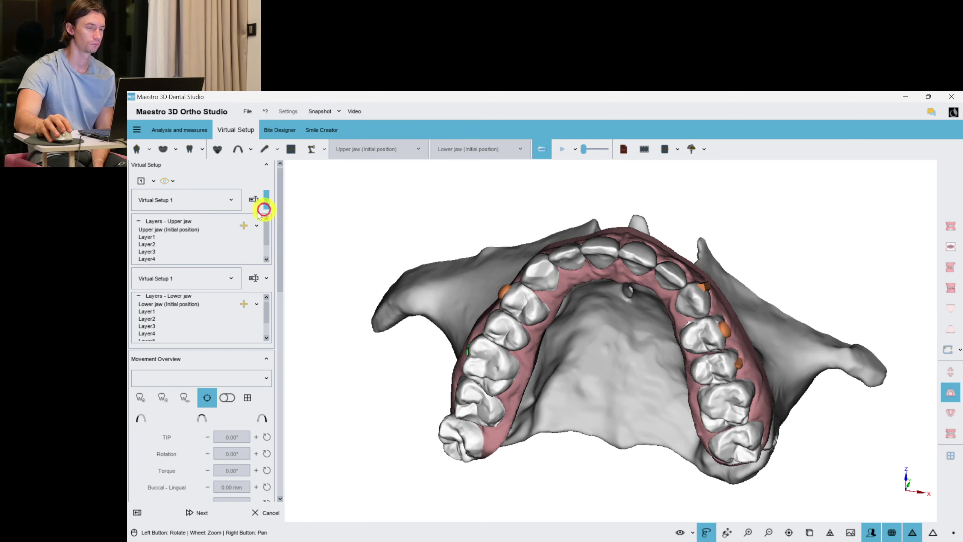
left_click(141, 230)
scroll(679, 355, "up", 5)
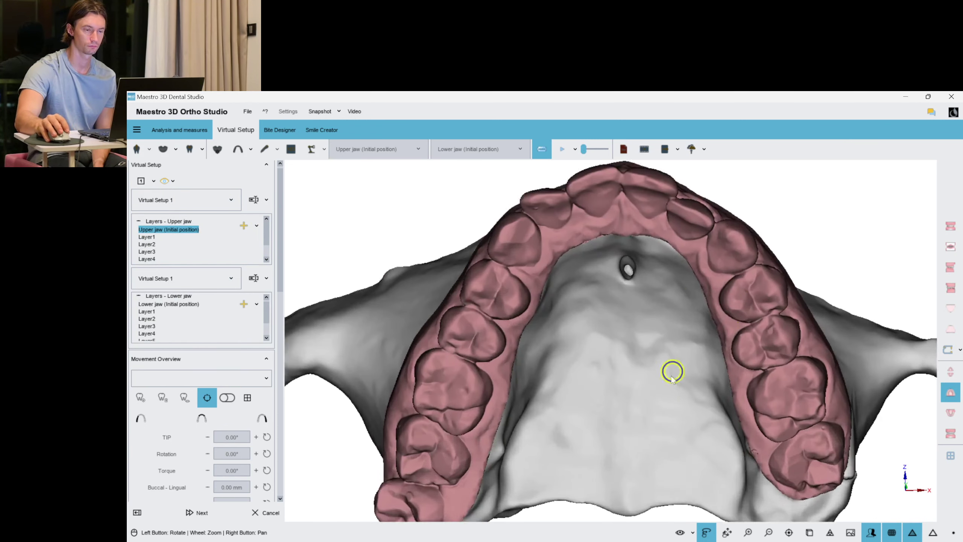
left_click(144, 237)
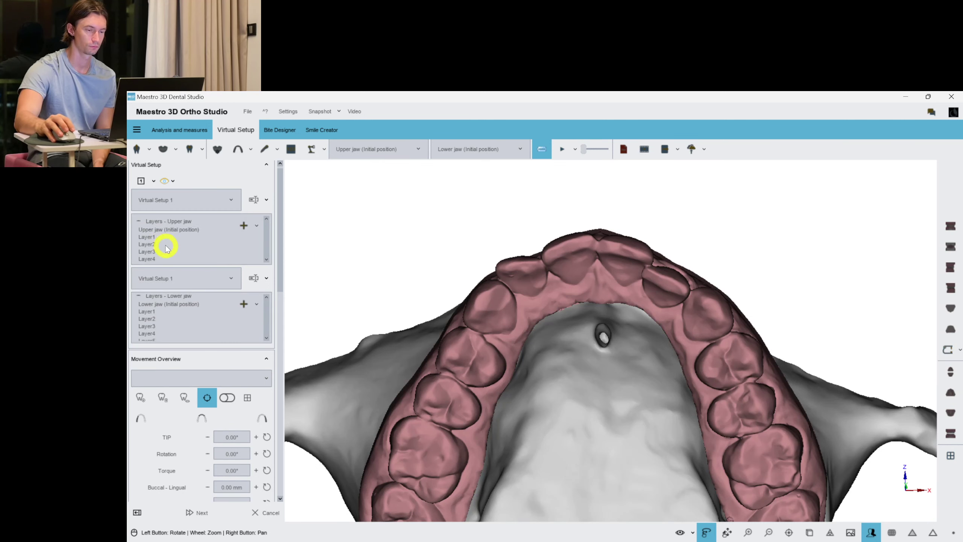
scroll(522, 382, "up", 3)
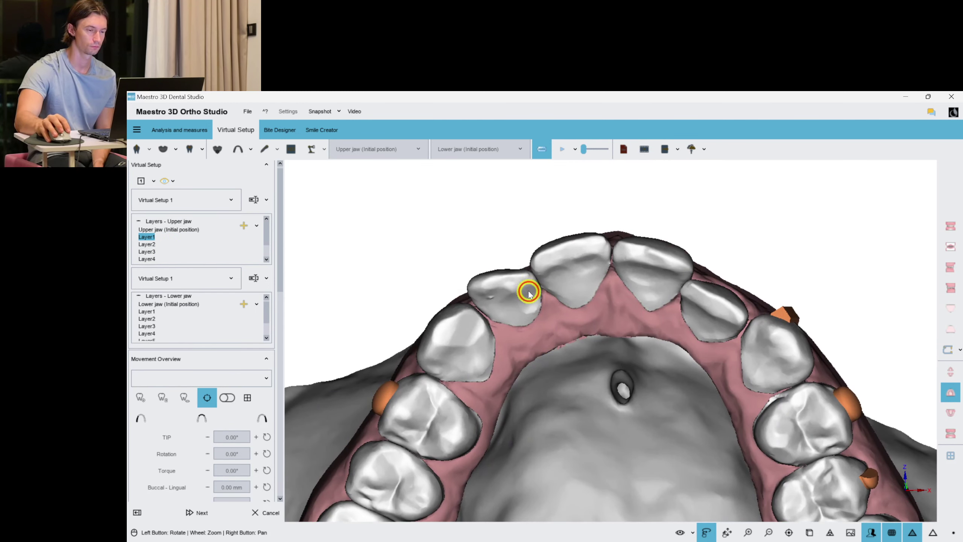
right_click(529, 293)
left_click(574, 397)
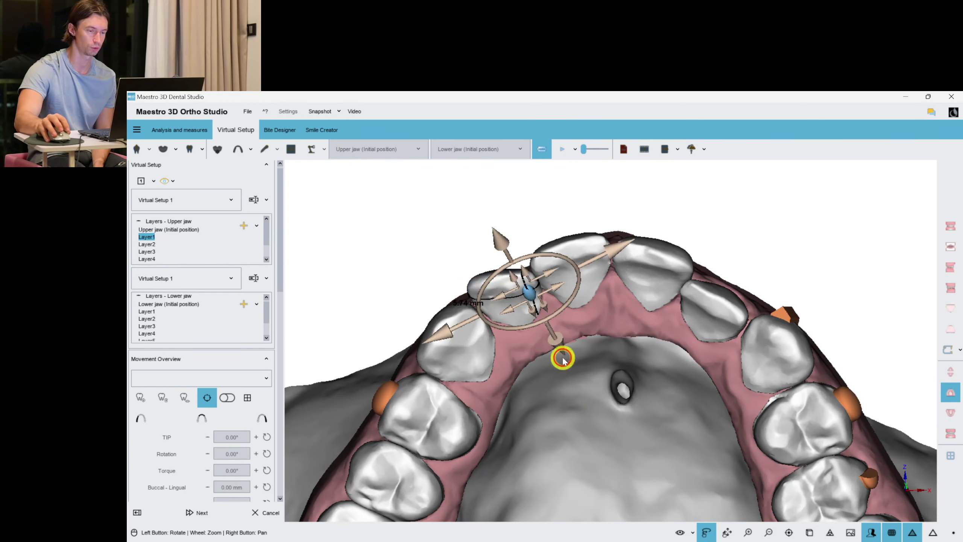
left_click_drag(563, 357, 561, 400)
scroll(561, 400, "up", 2)
In upper jaw Layer2 and Layer3, restore the attachments of tooth 12 as in the previous layer
left_click(150, 245)
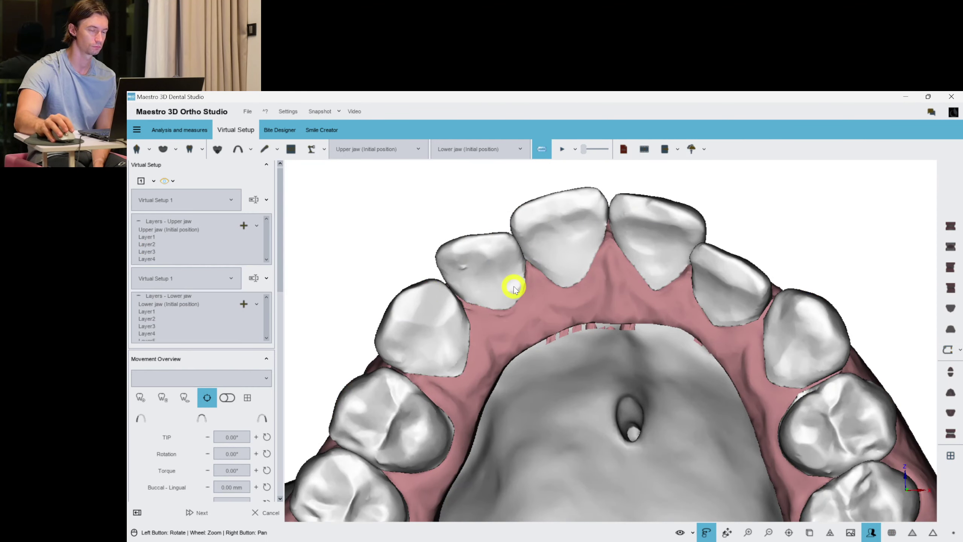
right_click(469, 270)
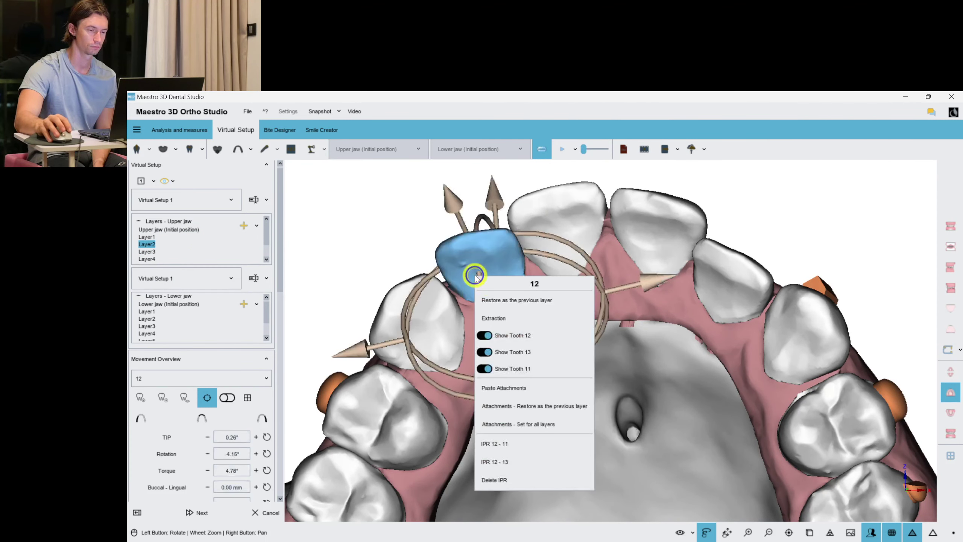
left_click(550, 405)
left_click(147, 251)
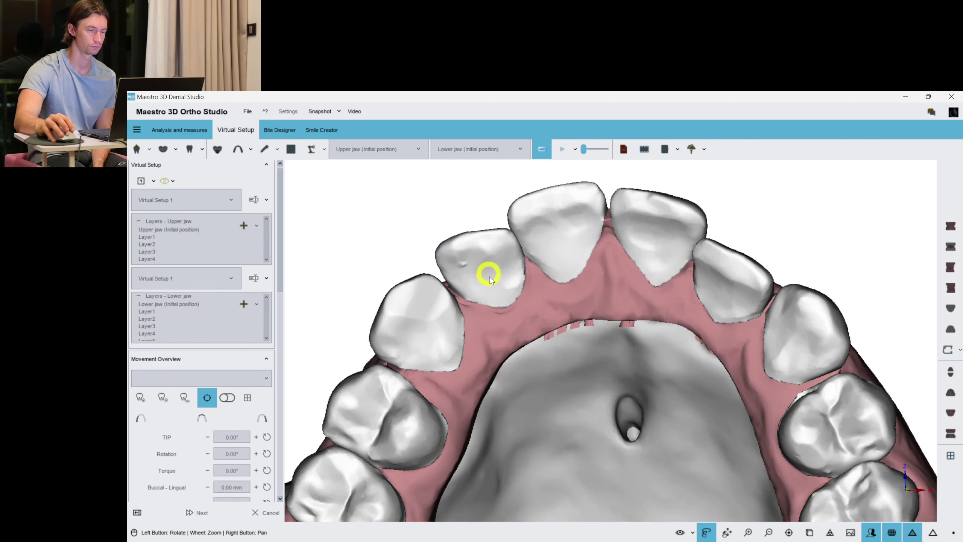
right_click(499, 279)
left_click(582, 409)
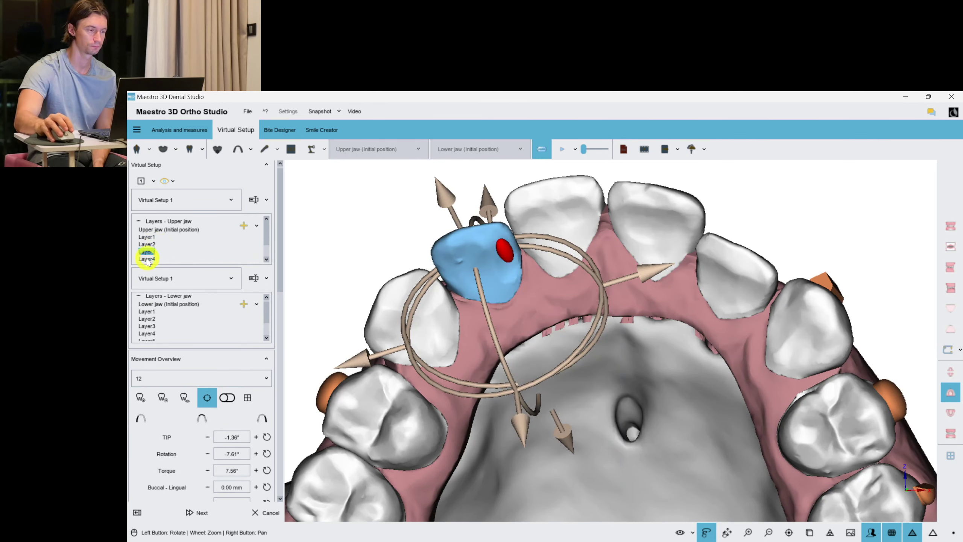
In upper jaw Layer4, restore tooth 12 as in the previous layer and rotate it to TIP -1.10°, Rotation -9.21° and Torque 9.12°
left_click(148, 259)
right_click(483, 274)
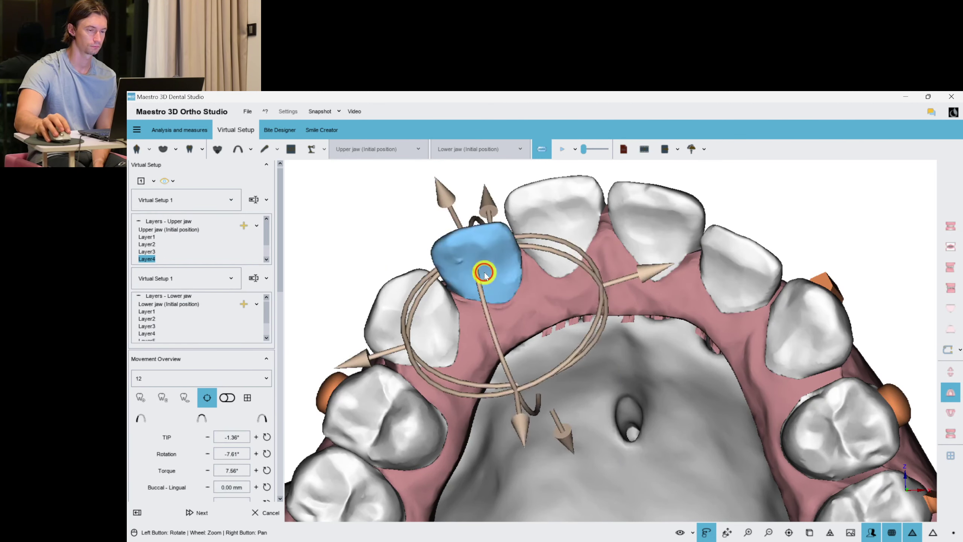
left_click(518, 300)
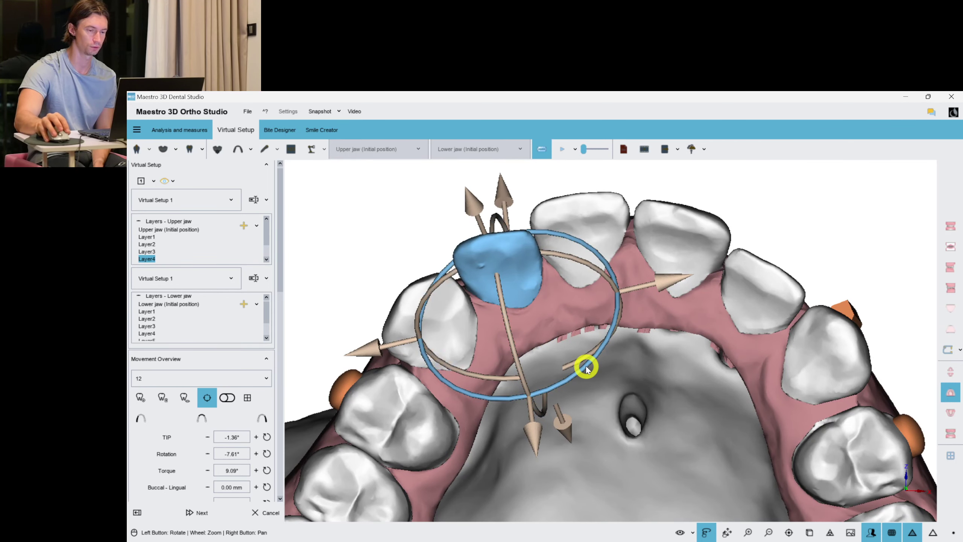
left_click_drag(584, 366, 590, 369)
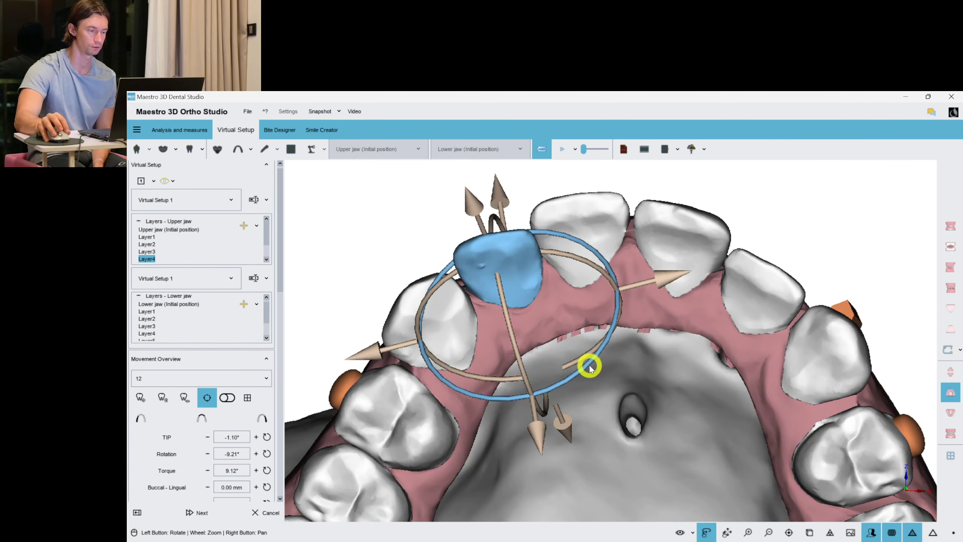
Restore tooth 12's attachments in upper jaw Layer4 as in the previous layer and check them from a tilted view
right_click(471, 277)
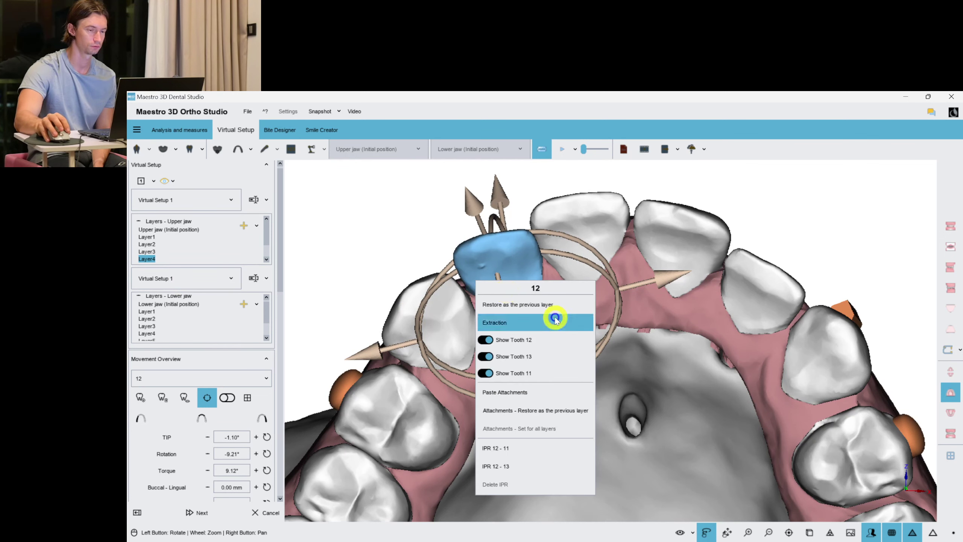
left_click(546, 409)
left_click_drag(582, 440, 587, 472)
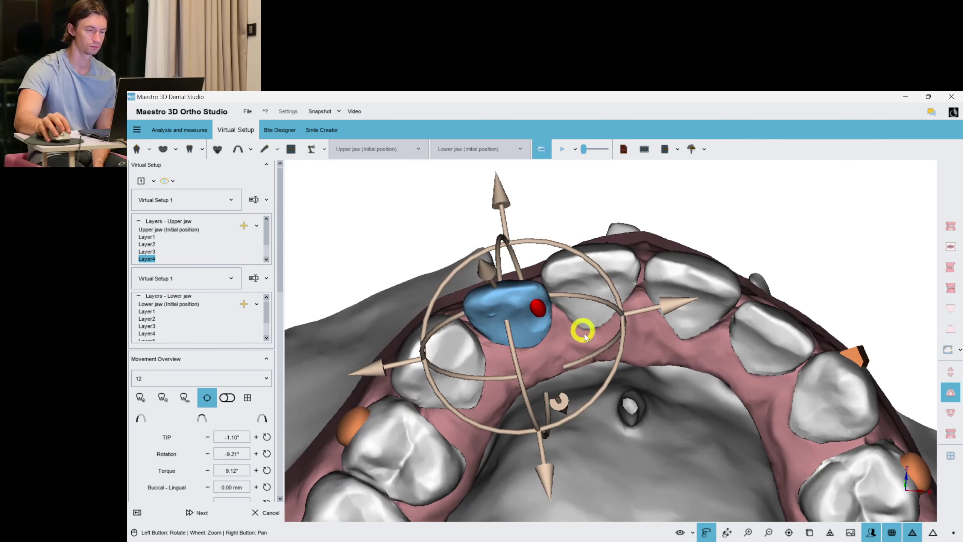
left_click_drag(598, 353, 596, 353)
Rotate tooth 11 in Layer4 to TIP 0.46°, Rotation 8.79° and Torque 8.95°, and switch the upper jaw to Layer5
left_click(607, 299)
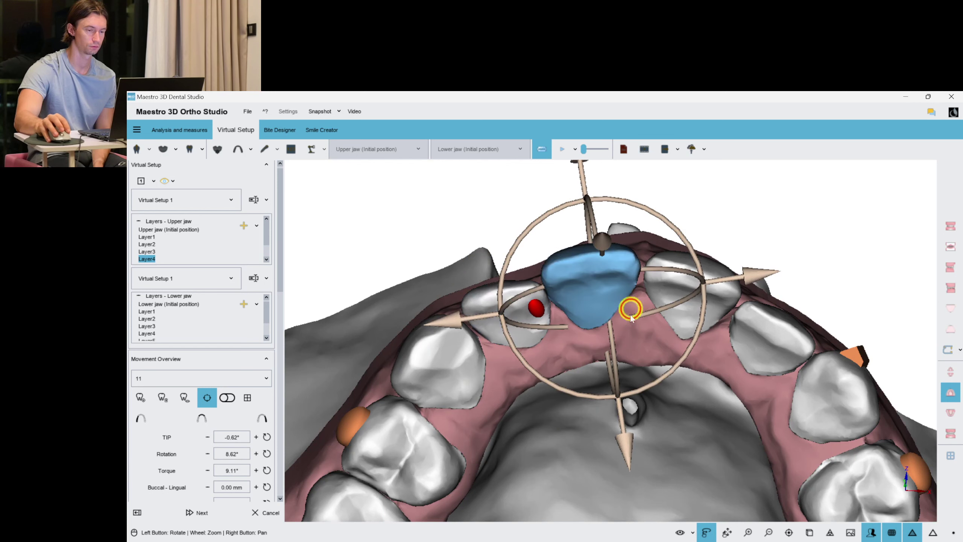
left_click_drag(661, 315, 666, 312)
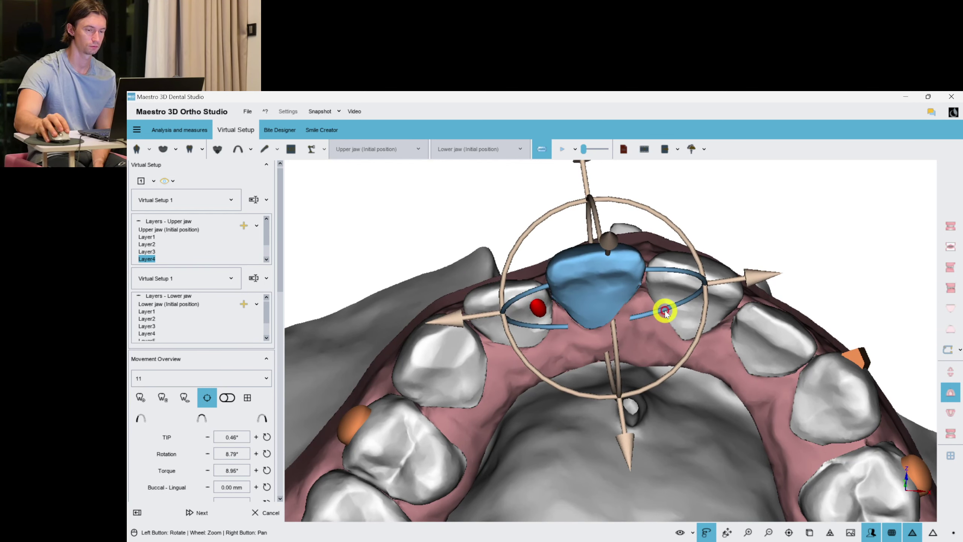
left_click(266, 247)
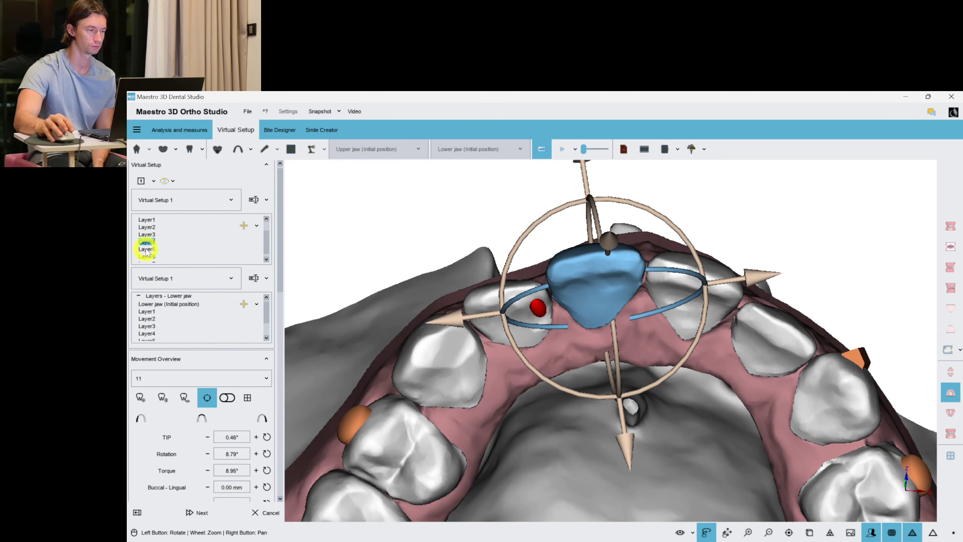
left_click(147, 249)
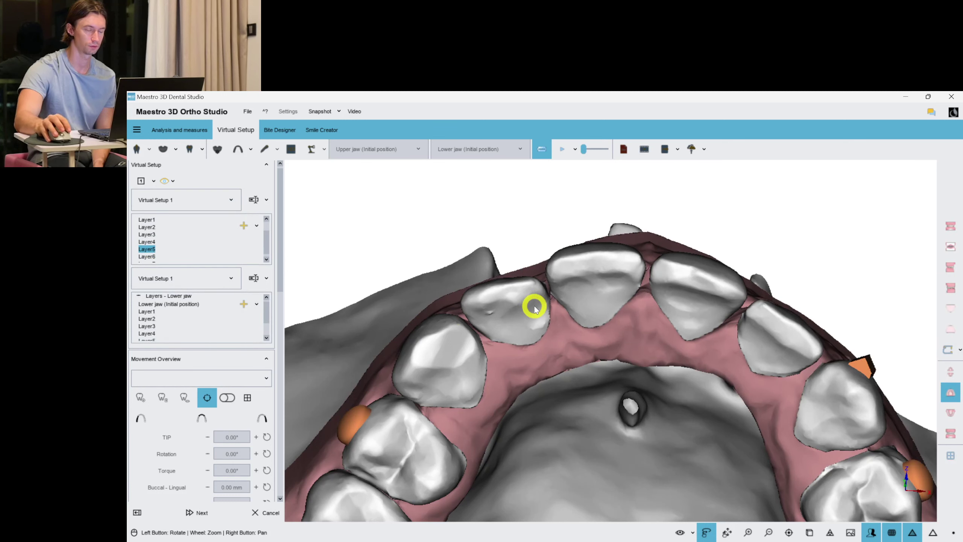
Restore tooth 12's attachments in upper jaw Layer5 as in the previous layer, and switch the upper jaw to Layer6
right_click(534, 308)
left_click(622, 438)
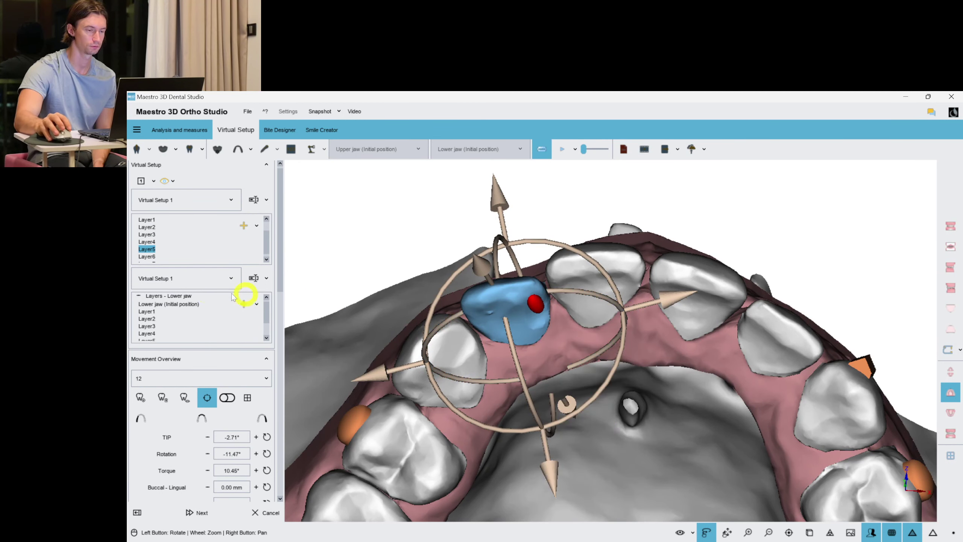
left_click(147, 256)
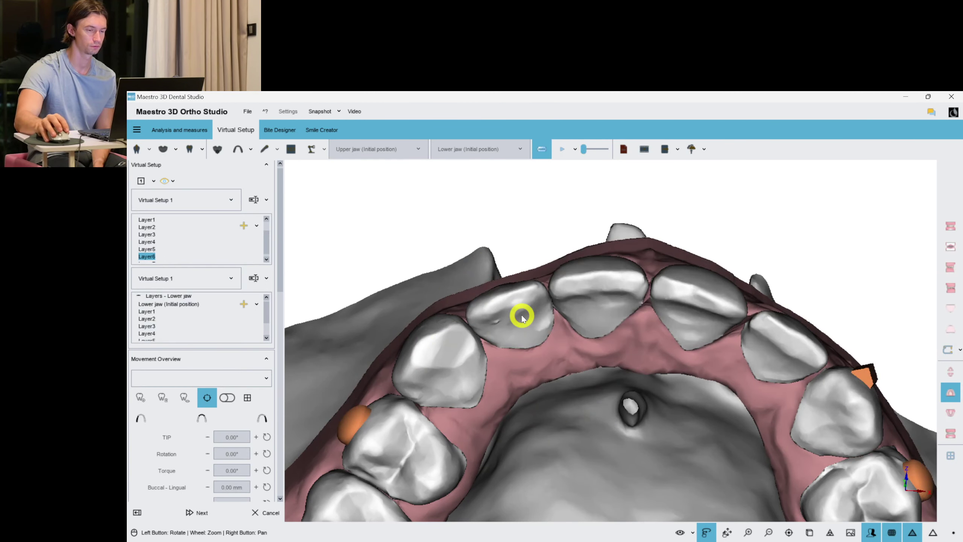
Paste the copied attachment onto the labial surface of tooth 12 in upper jaw Layer6
left_click(517, 320)
right_click_drag(616, 404, 600, 324)
left_click_drag(602, 400, 609, 357)
right_click(544, 329)
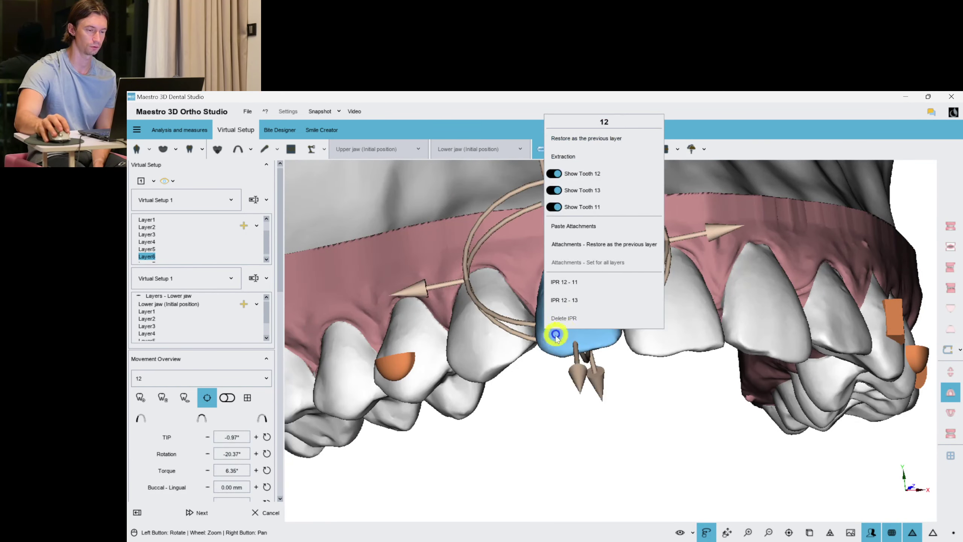
left_click(585, 227)
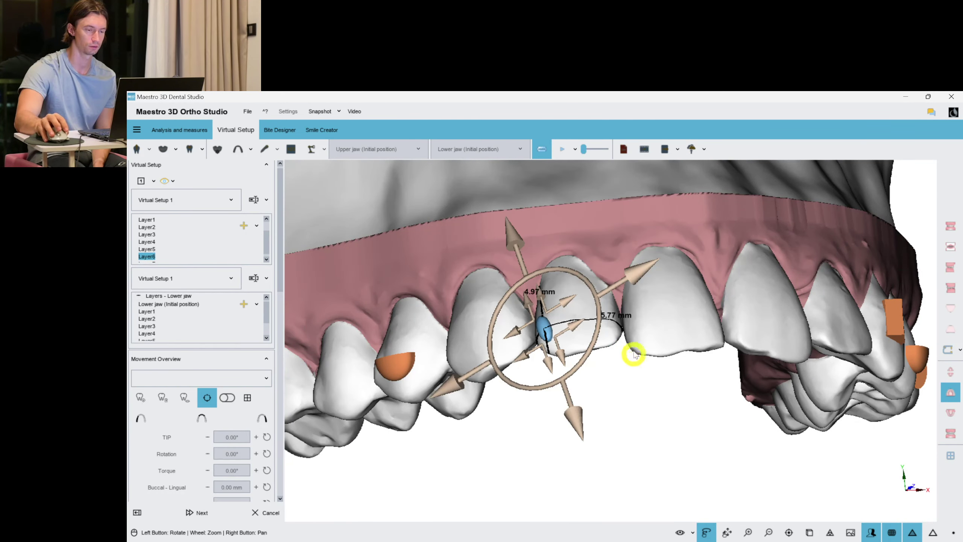
Fine-tune the pasted attachment's position on tooth 12's labial surface in Layer6 and check it from the occlusal side
left_click(639, 268)
right_click(666, 382)
left_click(630, 393)
left_click(542, 330)
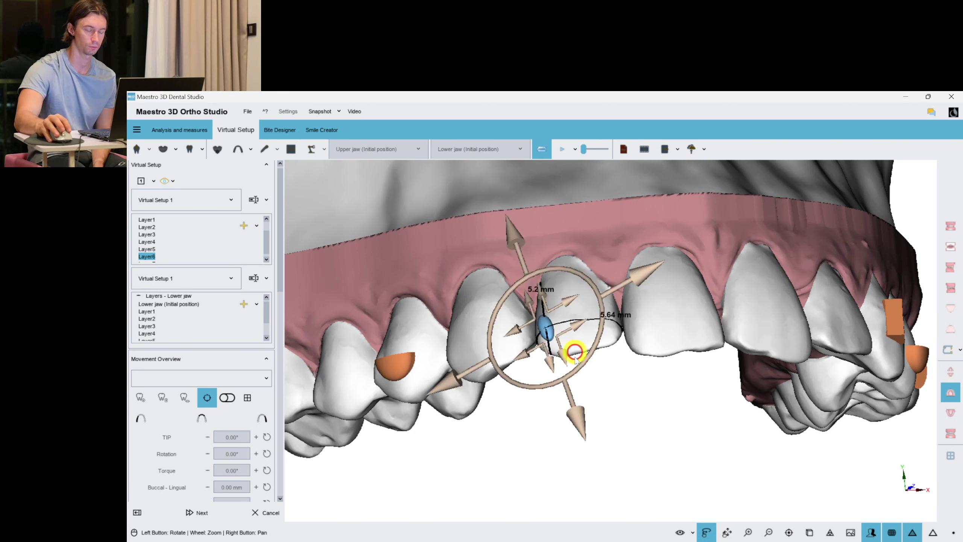
left_click(572, 416)
left_click_drag(572, 416, 576, 424)
right_click(617, 384)
left_click(588, 443)
right_click_drag(604, 425, 607, 443)
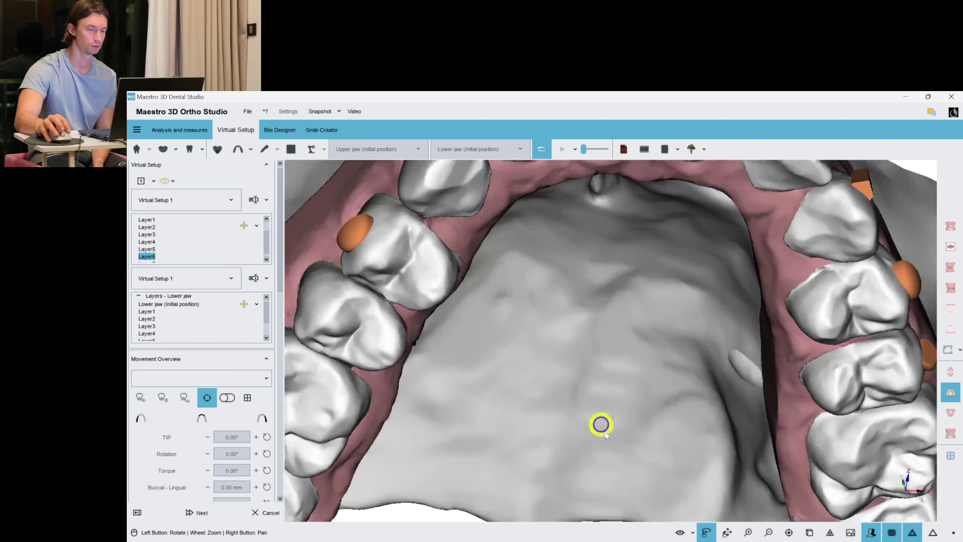
left_click_drag(604, 432, 579, 424)
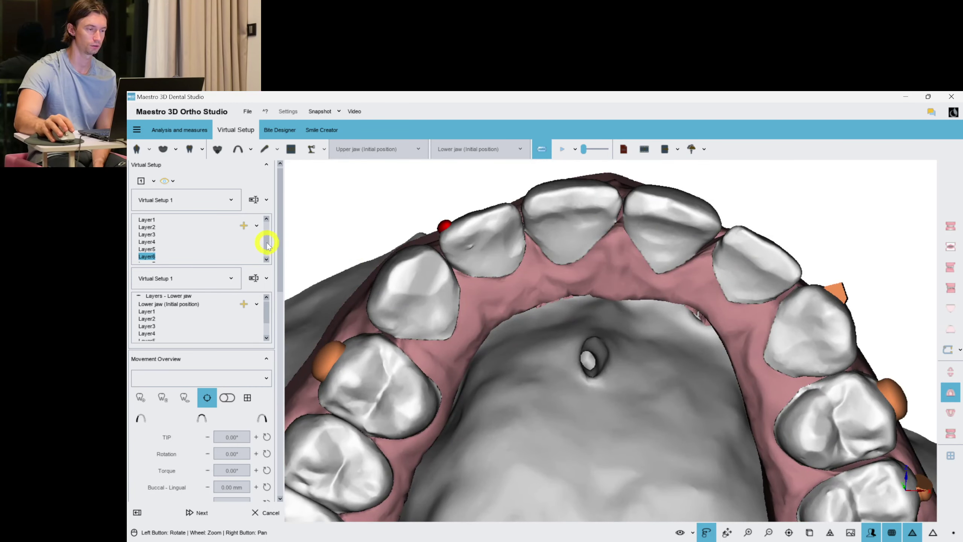
Switch the upper jaw to Layer7 and paste the attachment onto tooth 12's labial surface near its distal edge
key("Down")
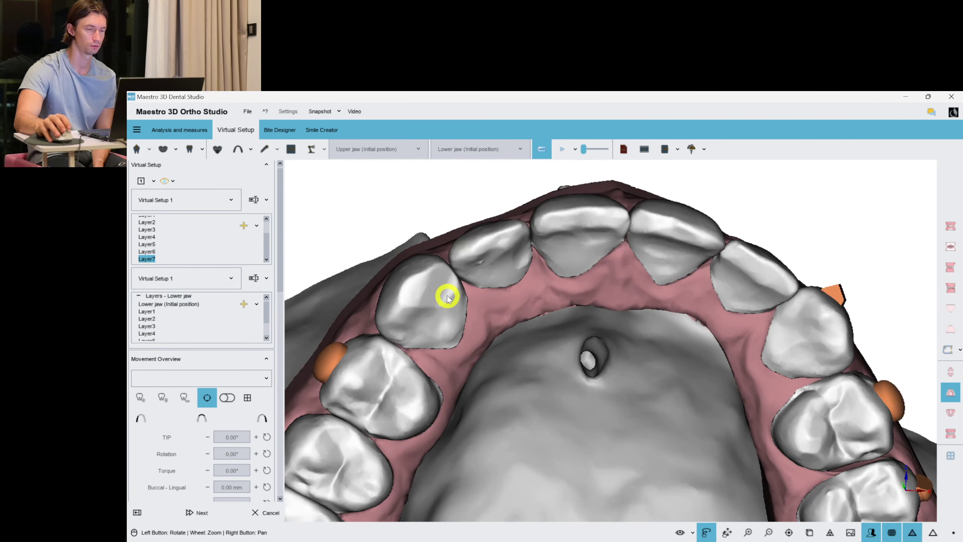
left_click(465, 259)
left_click_drag(588, 305, 590, 308)
right_click(598, 324)
left_click_drag(568, 351, 508, 261)
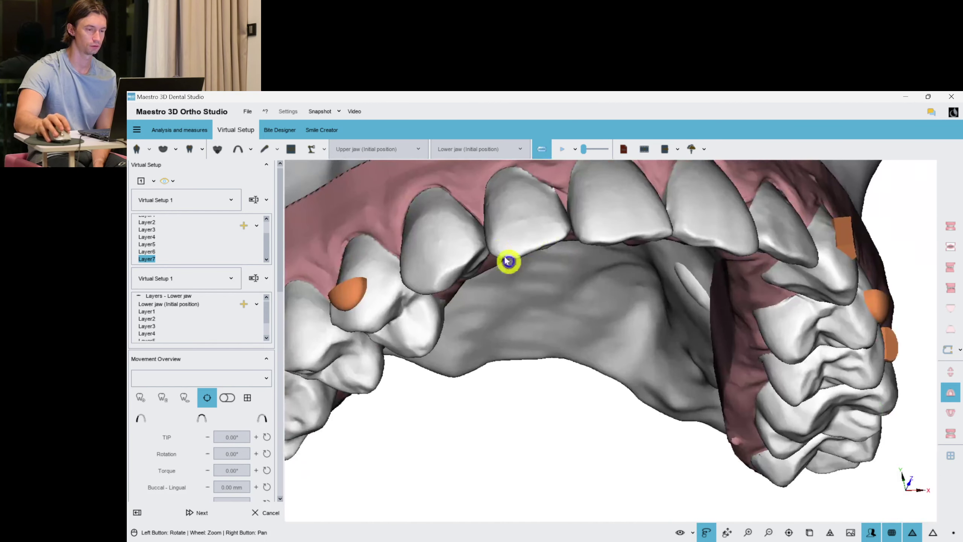
right_click(502, 232)
left_click(555, 340)
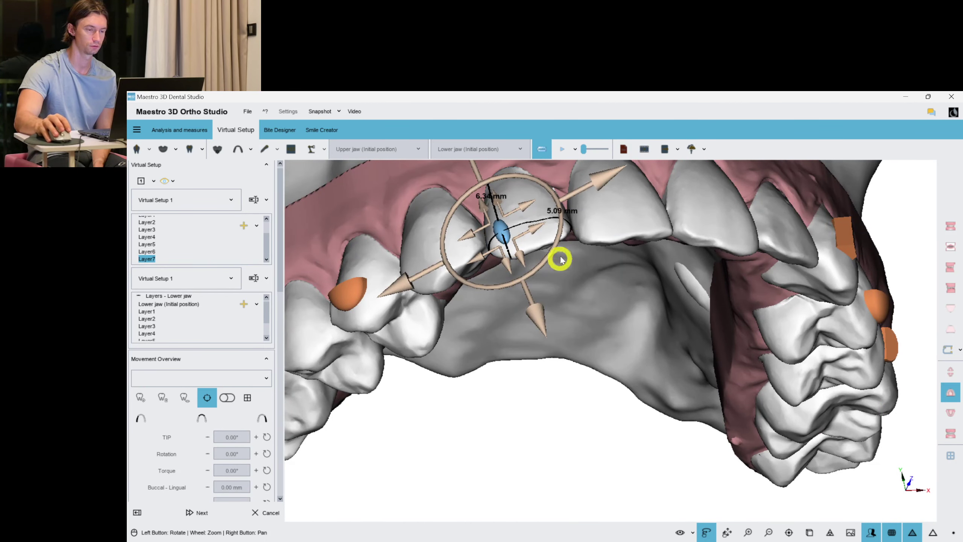
left_click_drag(610, 275, 520, 365)
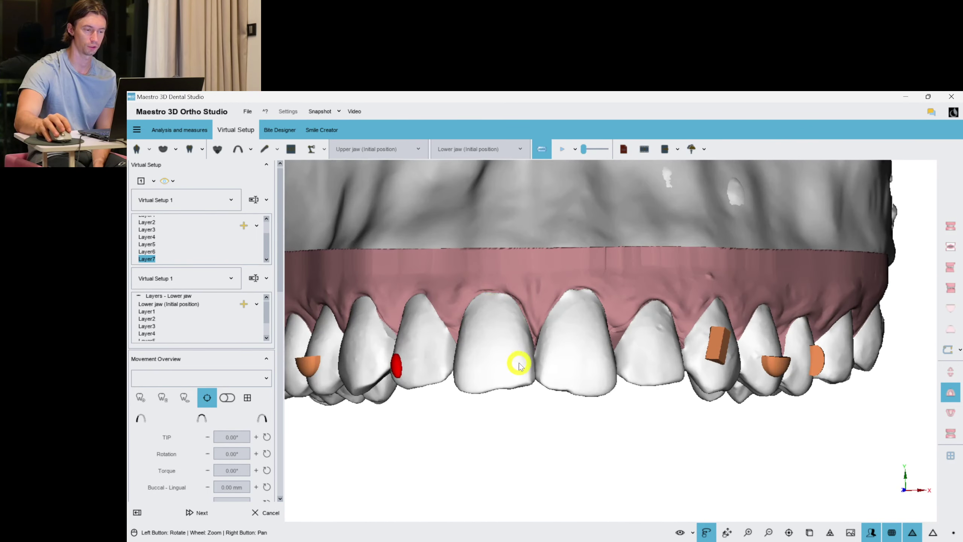
Check the attachments with both jaws displayed, including upper jaw Layer4, and finish and save the virtual setup
left_click_drag(451, 326, 497, 335)
left_click_drag(731, 247, 960, 431)
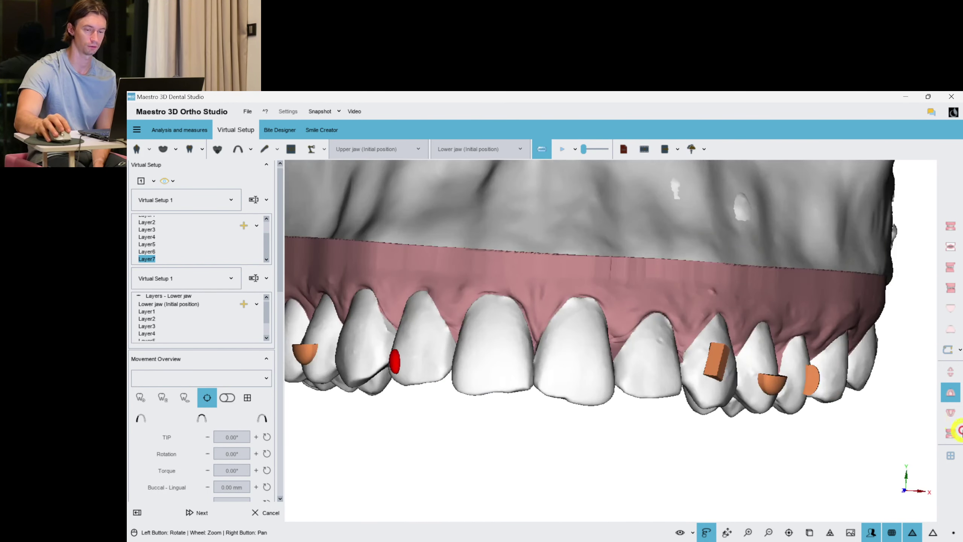
left_click(950, 432)
mouse_move(694, 322)
left_mouse_down()
mouse_move(720, 357)
mouse_move(687, 316)
left_mouse_up()
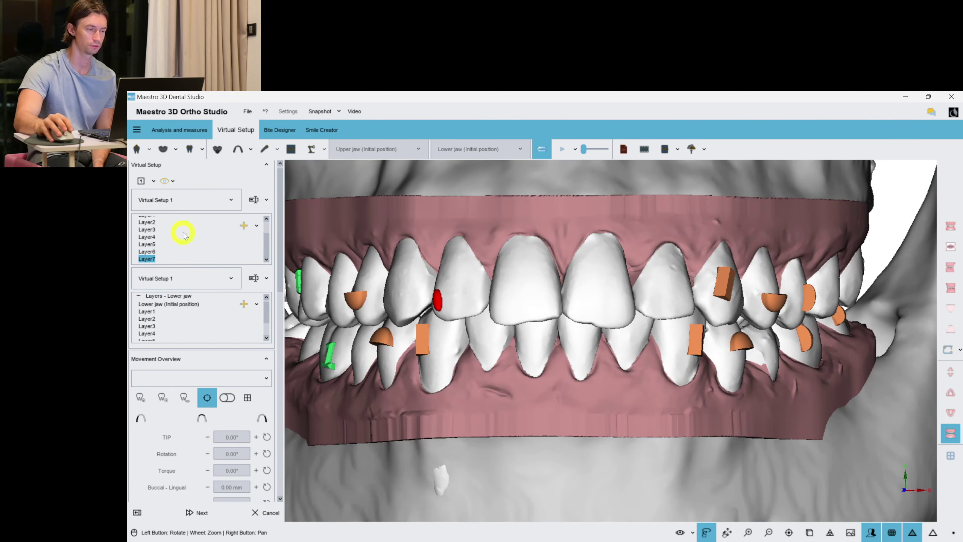
left_click(152, 237)
left_click(210, 515)
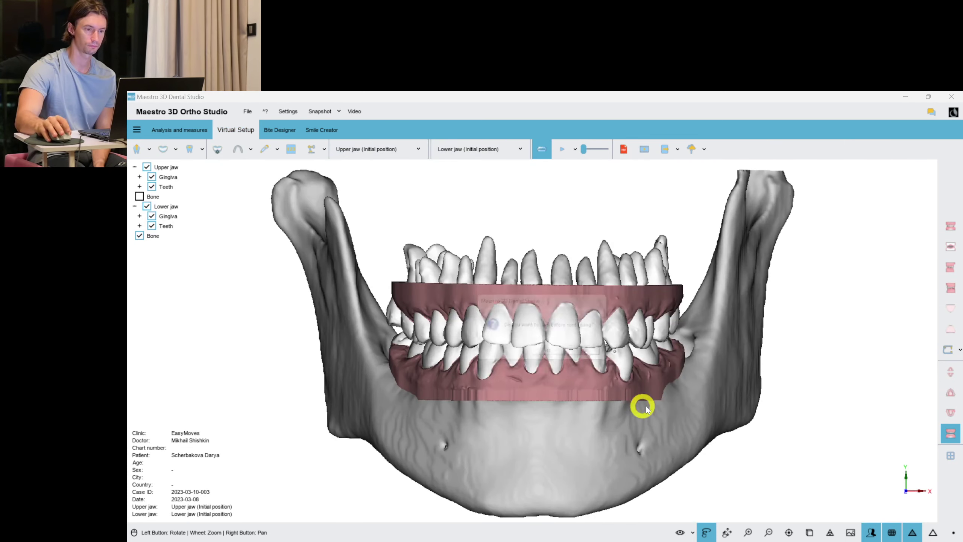
left_click(556, 357)
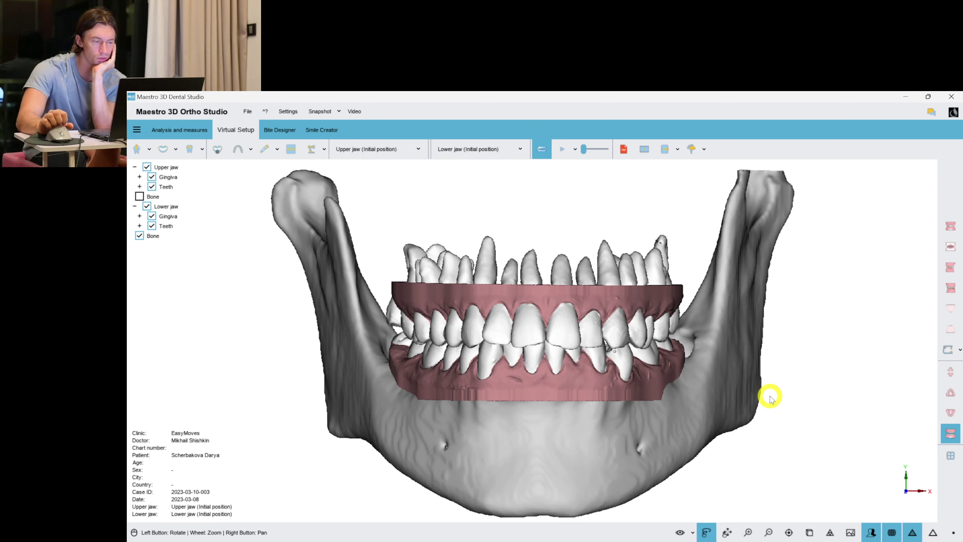
Isolate the lower jaw, generate its transition models through Layer8 with the ort configuration, and save the case
left_click(948, 410)
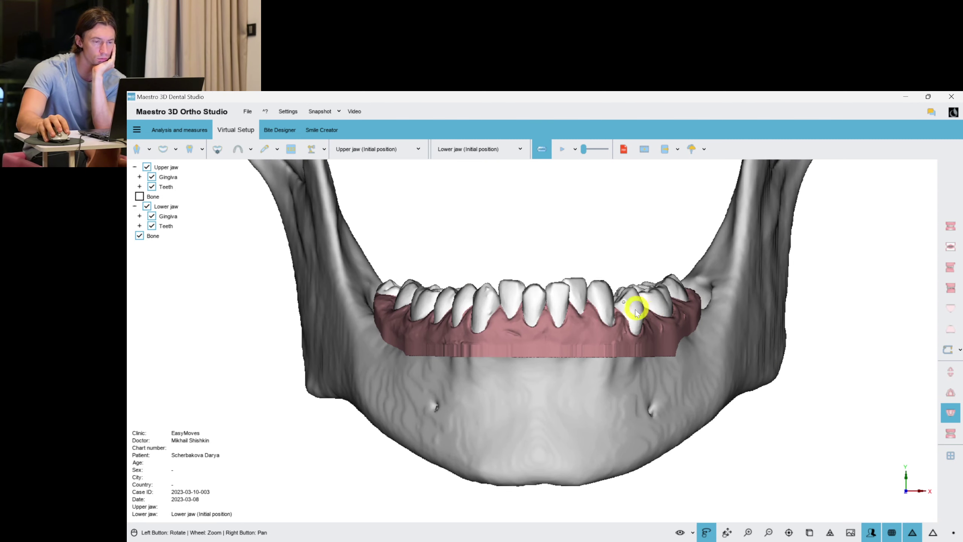
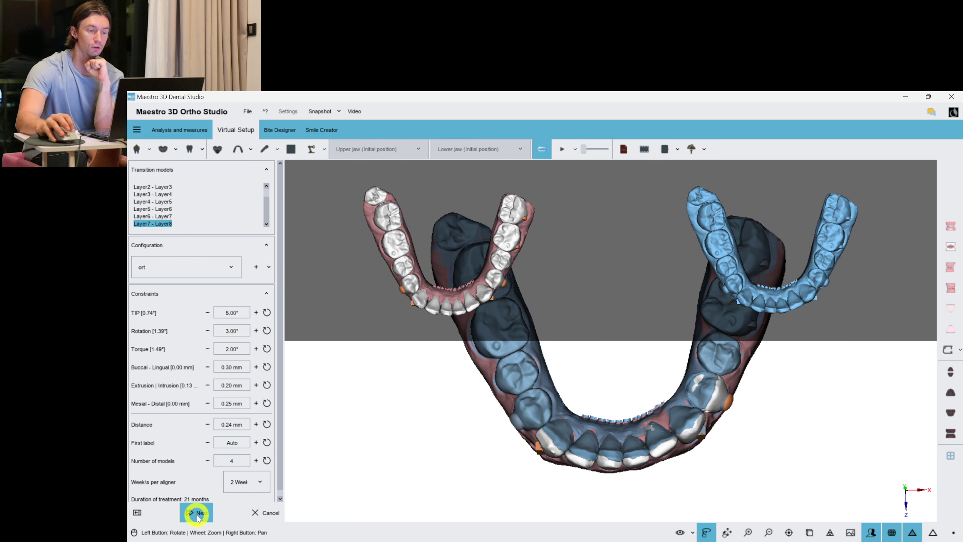
left_click(198, 514)
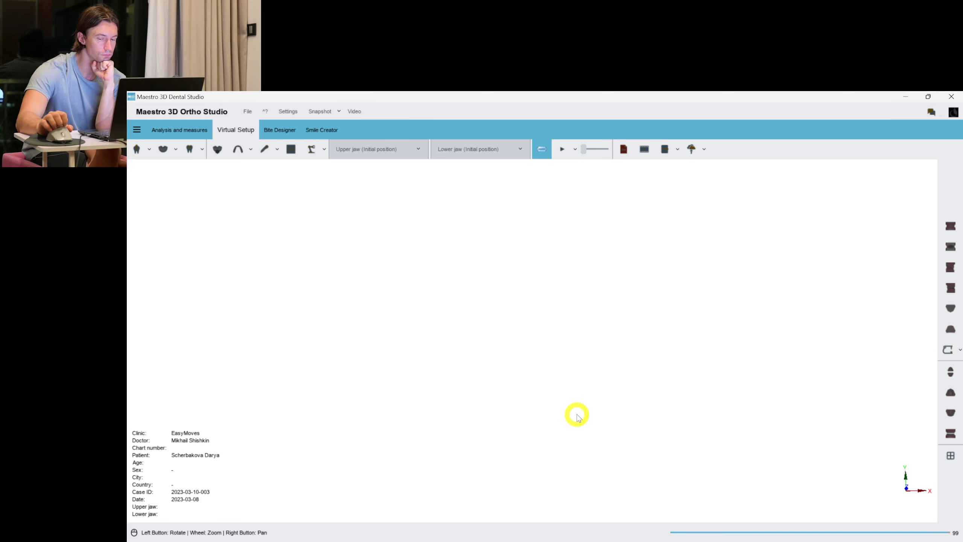
left_click(564, 357)
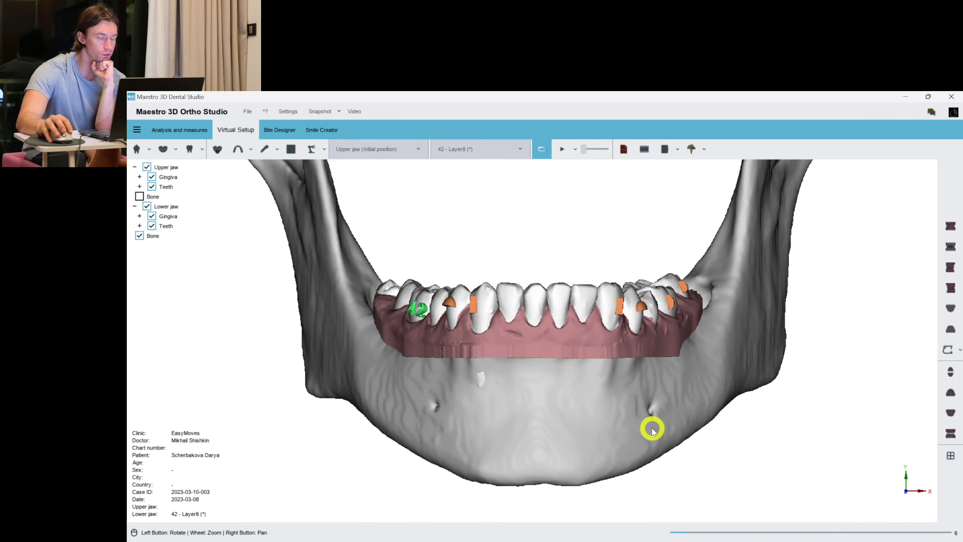
scroll(614, 376, "up", 1)
scroll(646, 378, "up", 1)
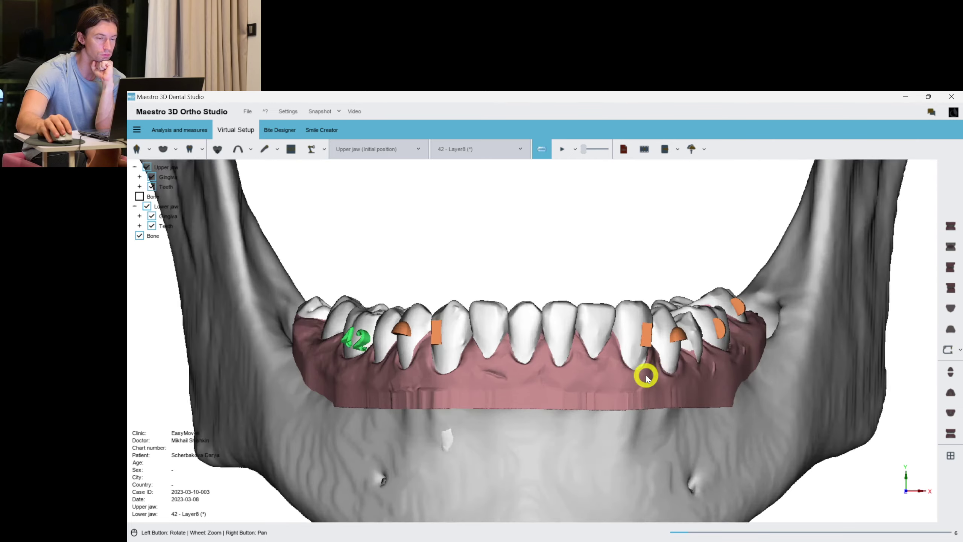
left_click_drag(581, 351, 716, 372)
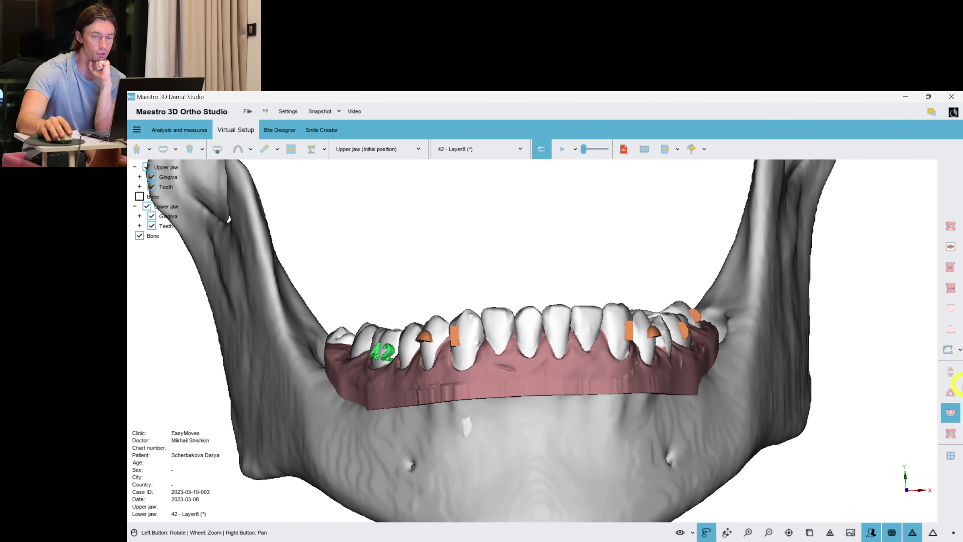
Start the upper jaw's transition models and set 3 models each for initial position–Layer1 and Layer1–Layer2
left_click(950, 392)
left_click_drag(555, 430, 494, 334)
left_click(217, 149)
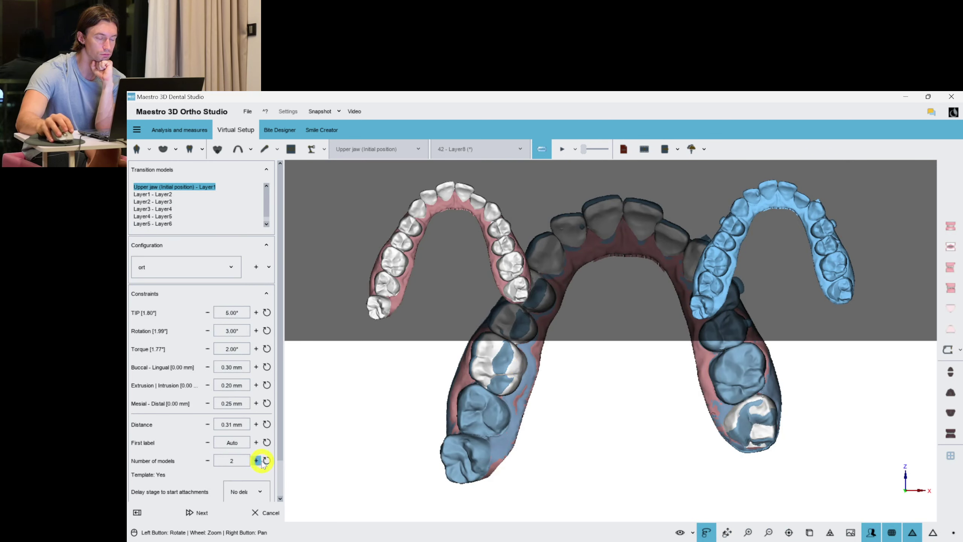
left_click(154, 194)
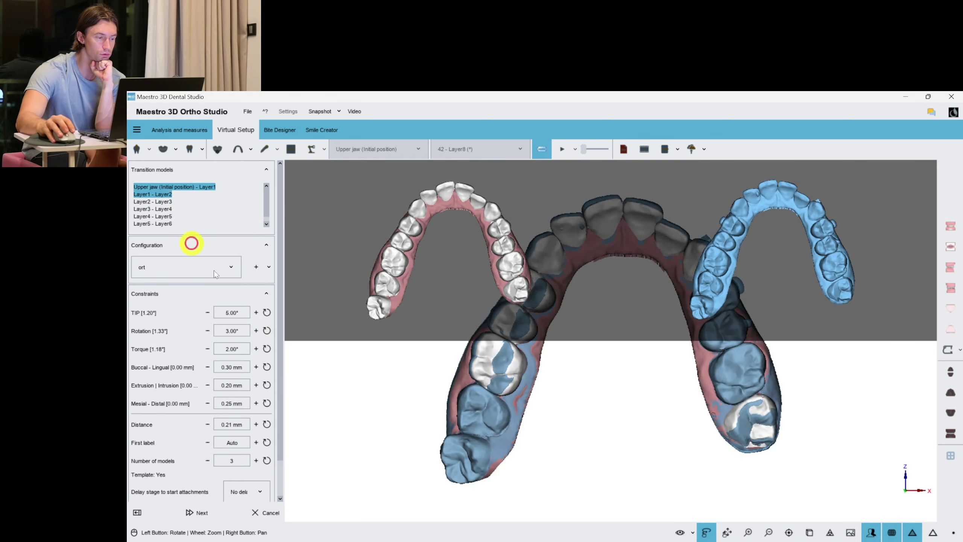
left_click(208, 460)
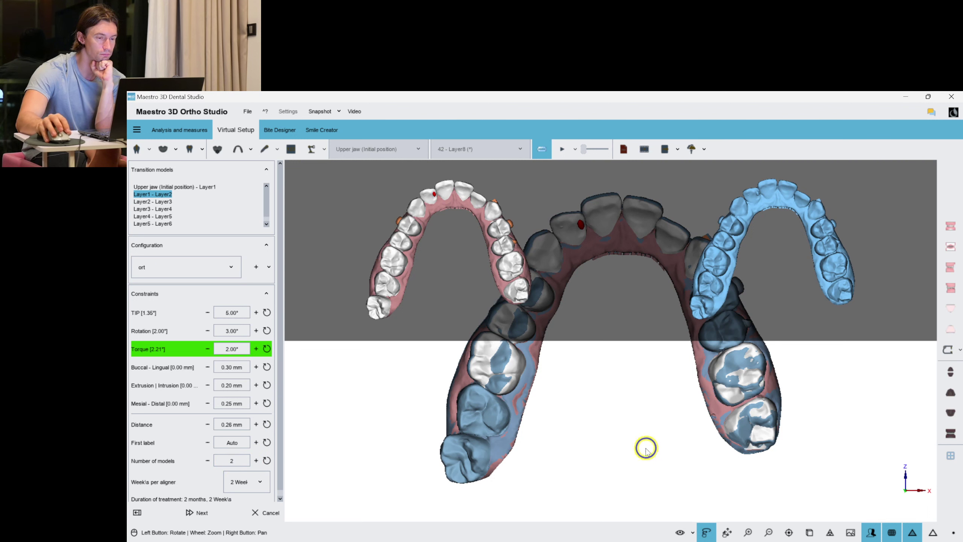
left_click(256, 460)
Set the number of models to 3 for each of the Layer2–Layer3, Layer3–Layer4 and Layer4–Layer5 transitions
left_click(157, 200)
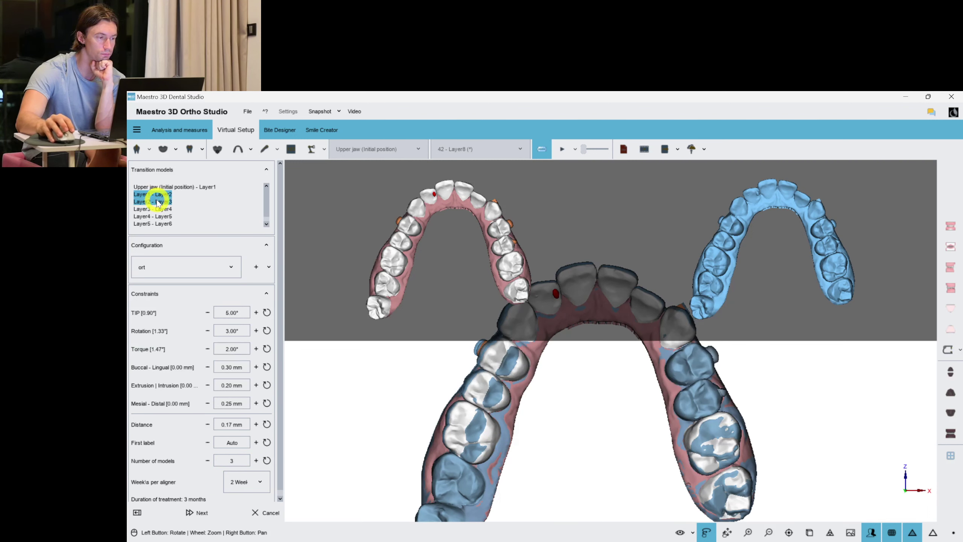
left_click(140, 209)
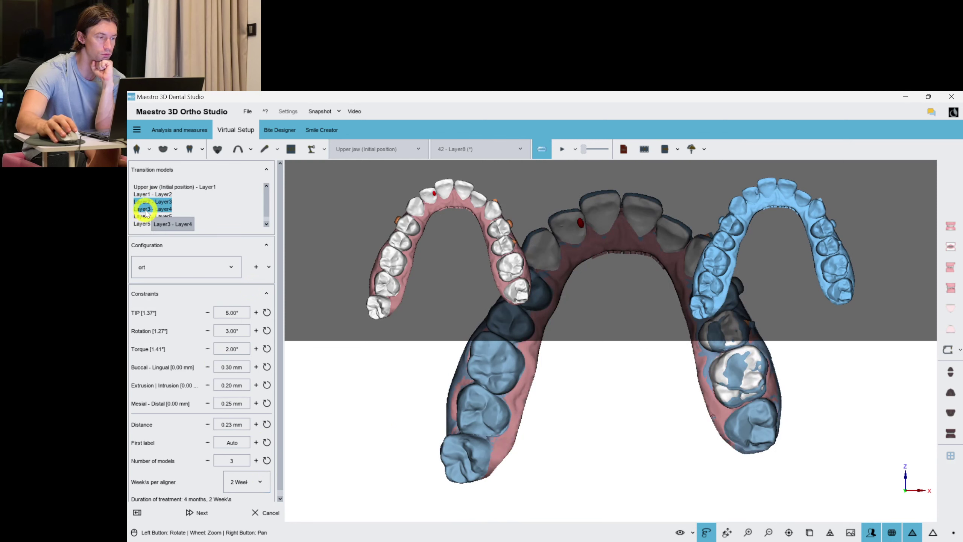
left_click(256, 460)
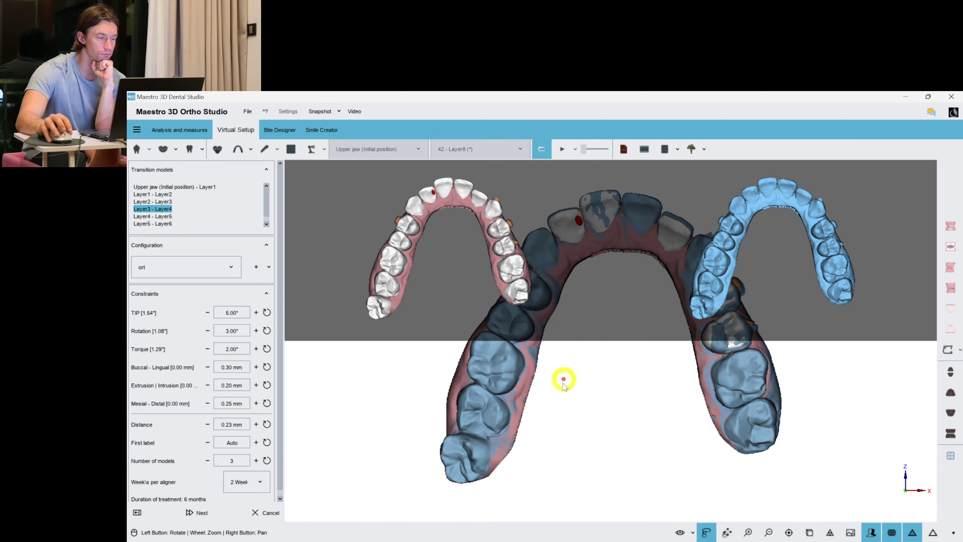
left_click(161, 216)
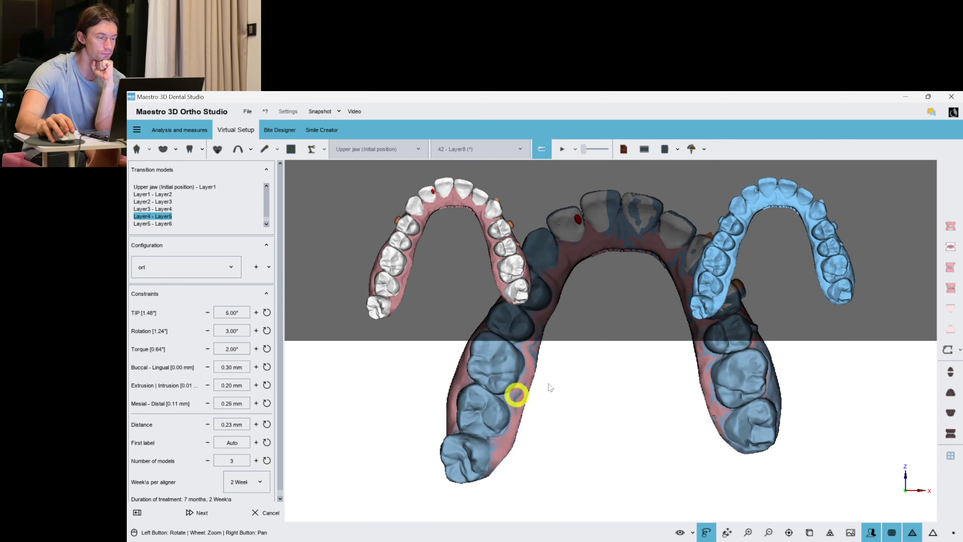
Set the number of models to 4 for the Layer5–Layer6 transition and 5 for Layer6–Layer7
left_click(163, 225)
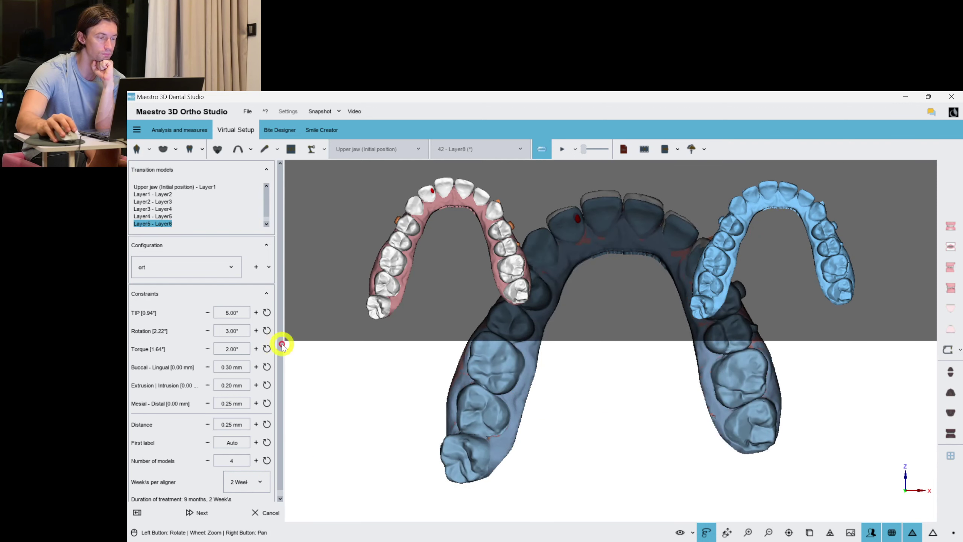
left_click(256, 460)
left_click_drag(557, 402, 552, 431)
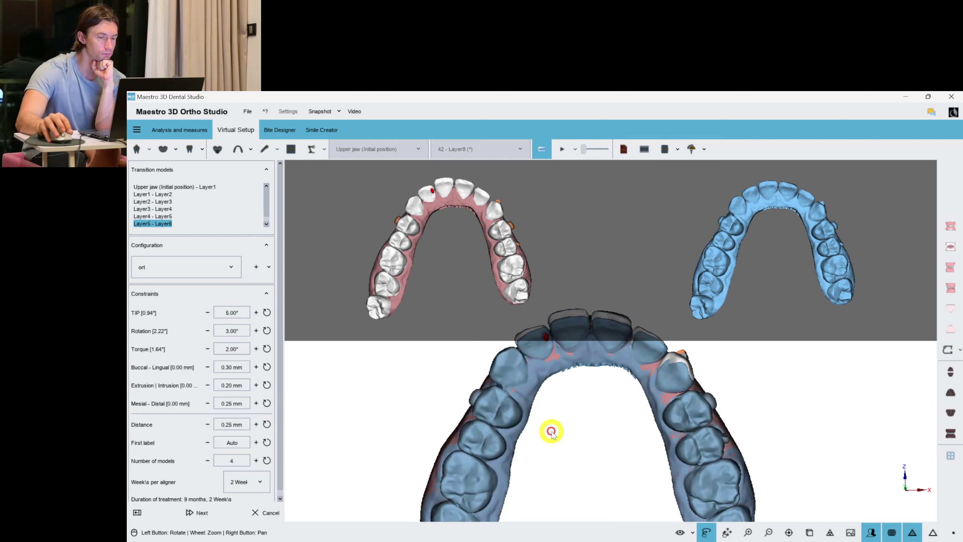
scroll(264, 215, "down", 1)
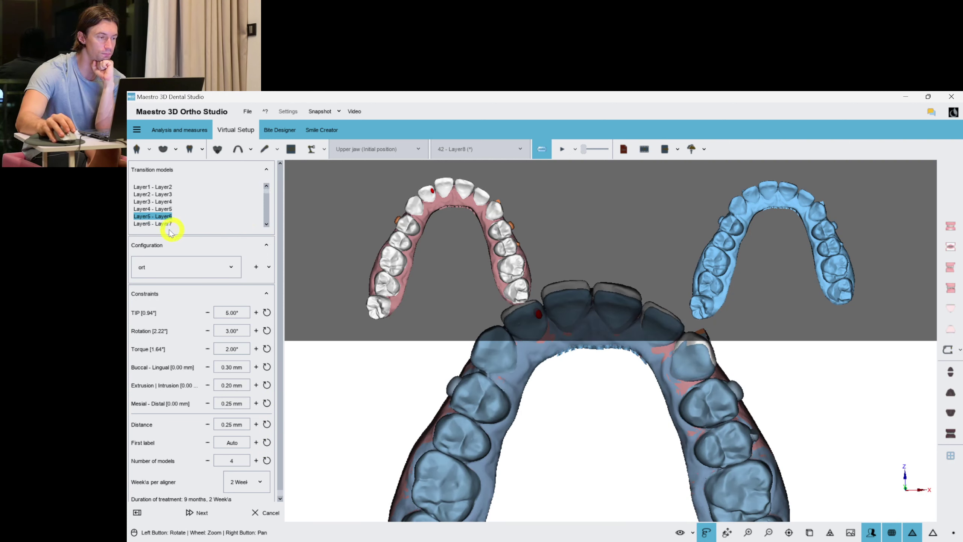
left_click(161, 224)
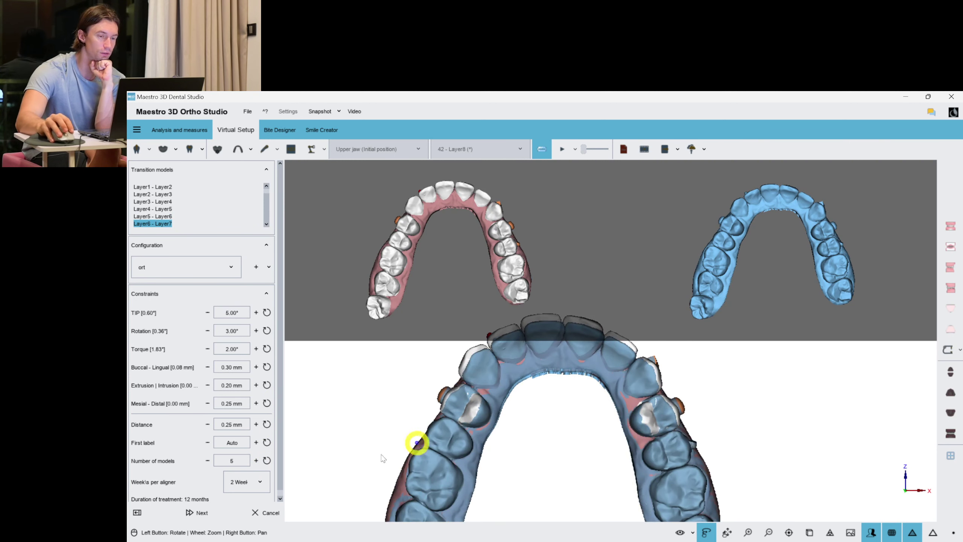
Generate the upper jaw's transition models through Layer7 and save the case
left_click(197, 512)
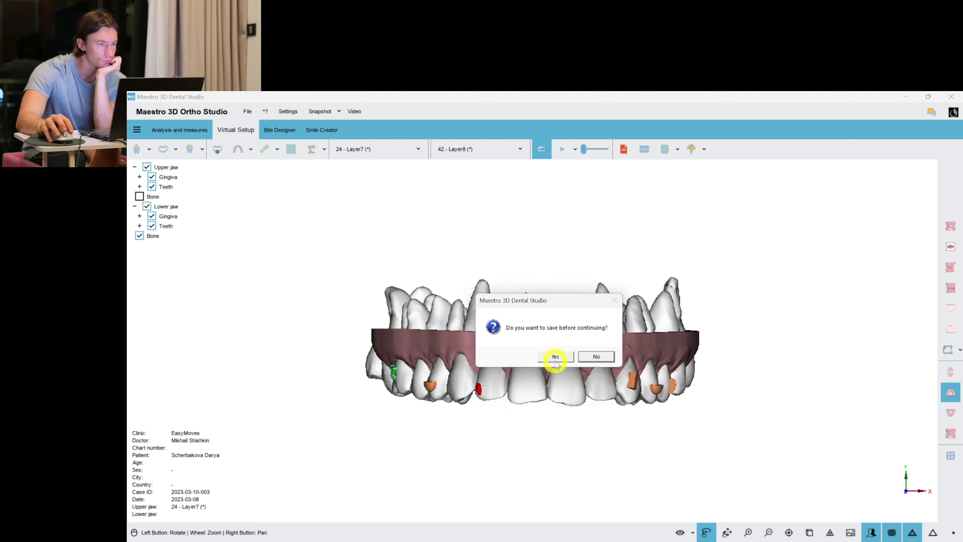
left_click(554, 358)
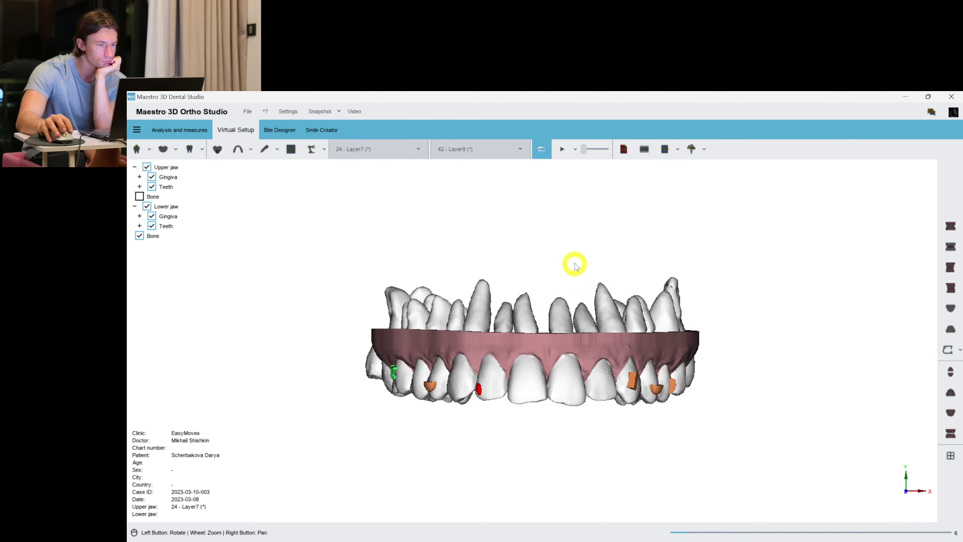
left_click_drag(606, 319, 547, 324)
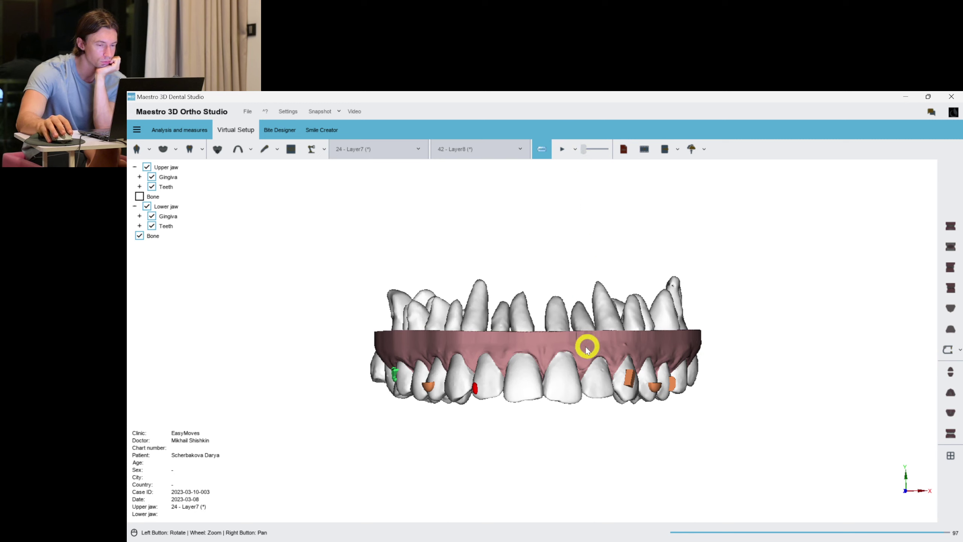
Play the treatment animation in a loop and watch both jaws together in the front view
mouse_move(543, 402)
left_mouse_down()
mouse_move(541, 359)
mouse_move(537, 403)
left_mouse_up()
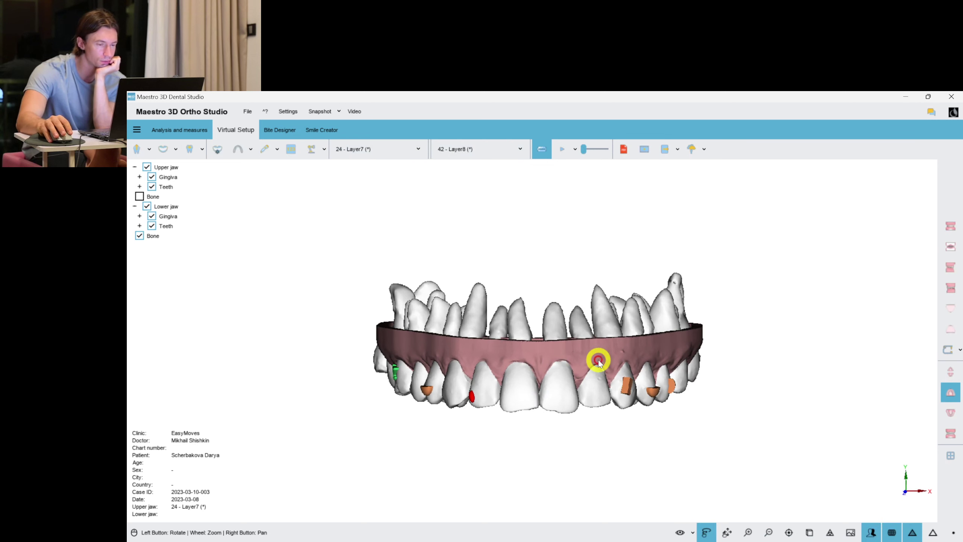
left_click(576, 152)
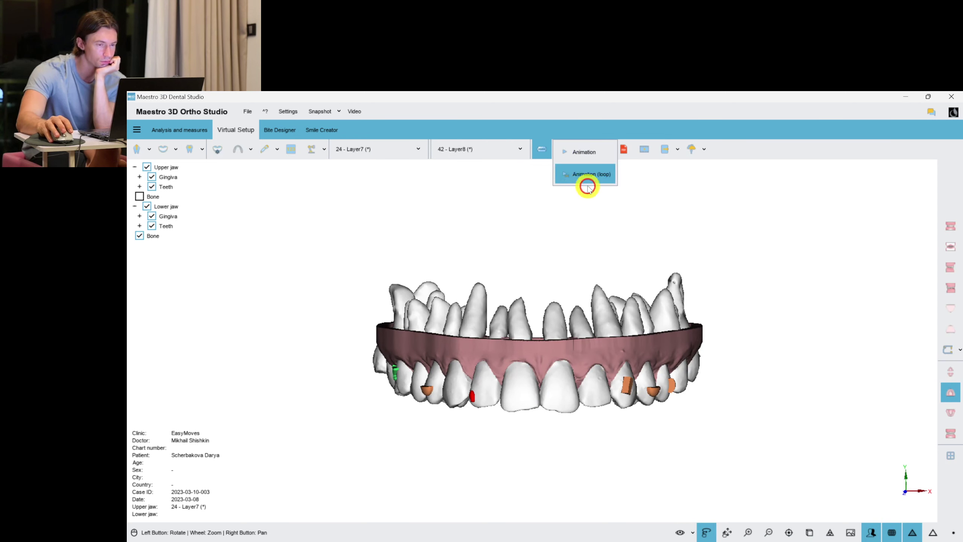
left_click(585, 178)
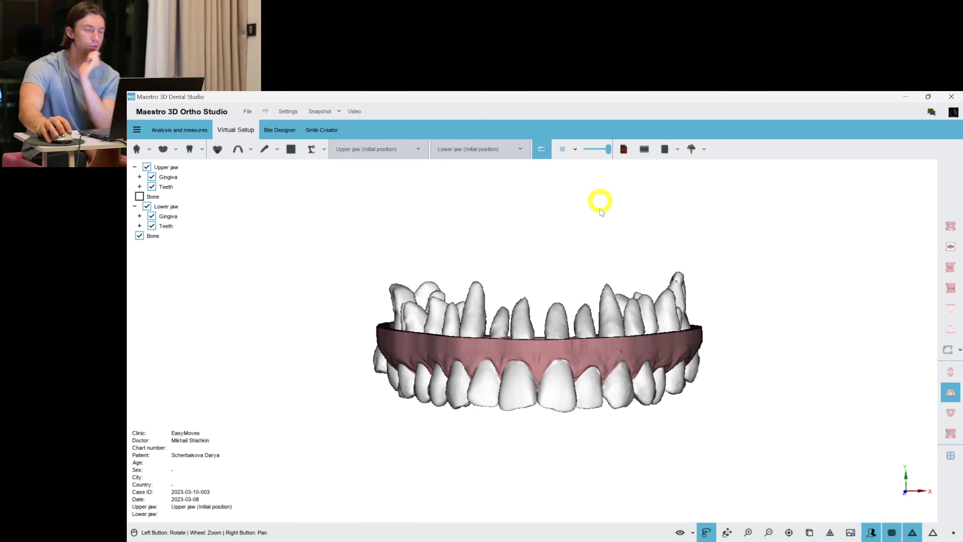
left_click(952, 417)
left_click(952, 435)
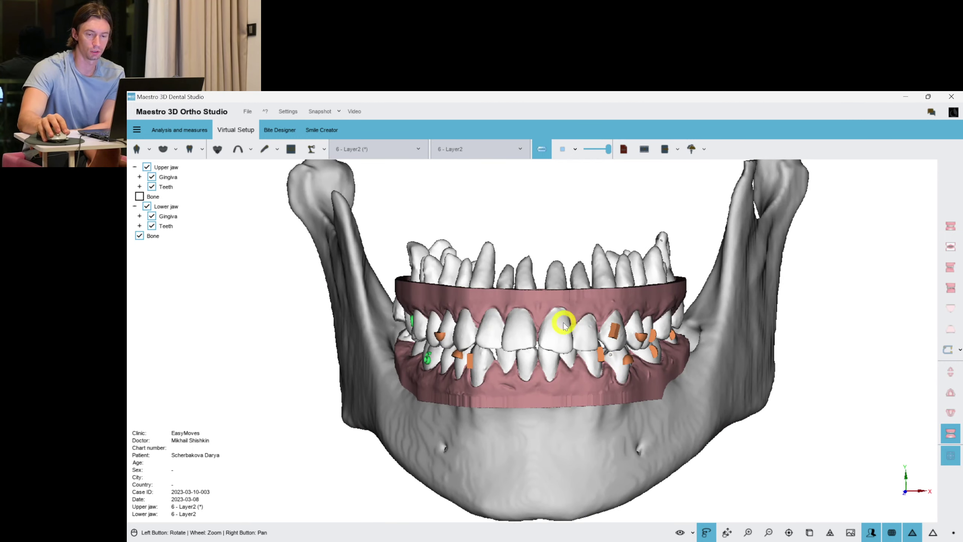
mouse_move(564, 323)
left_mouse_down()
mouse_move(544, 326)
mouse_move(552, 317)
mouse_move(564, 322)
left_mouse_up()
scroll(564, 322, "up", 5)
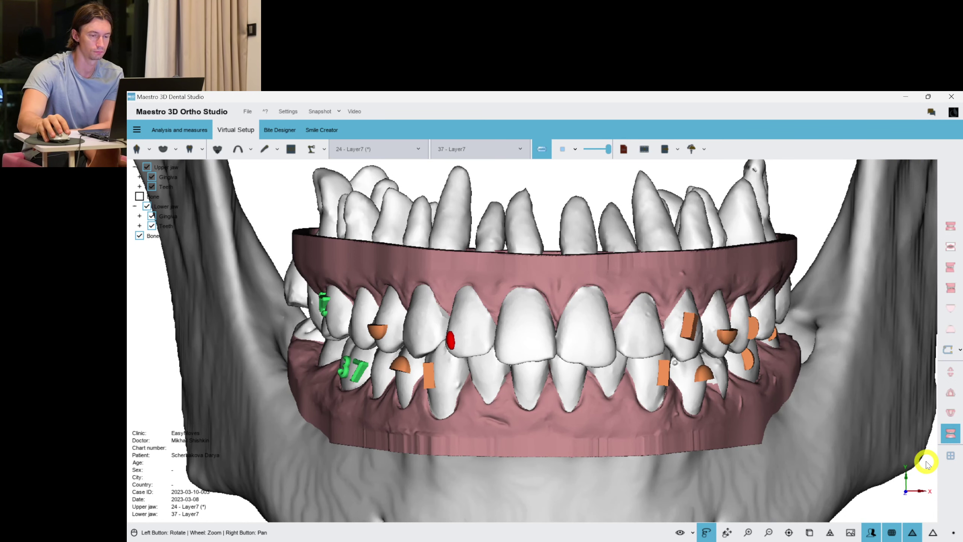
Show only the lower jaw and examine its animated tooth movement from the occlusal side
left_click(950, 413)
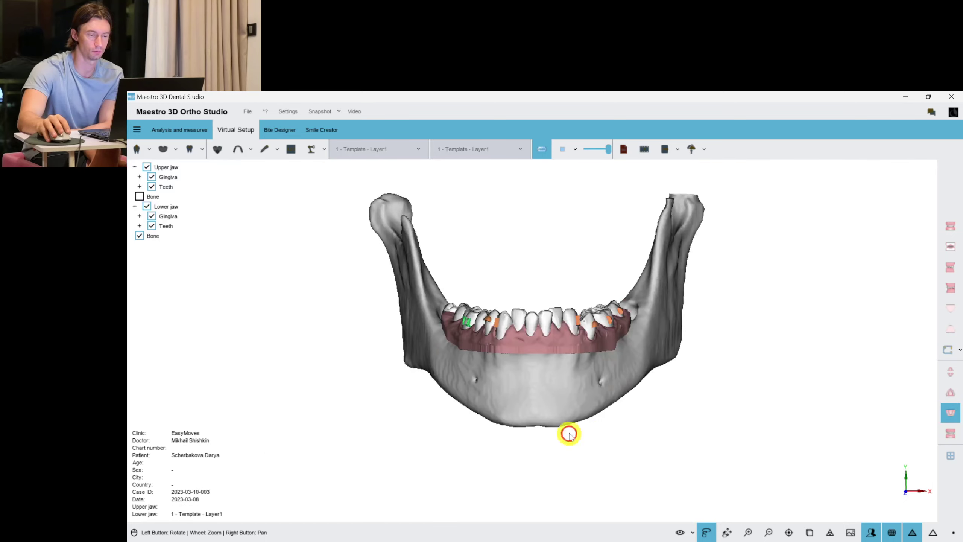
left_click_drag(568, 434, 559, 329)
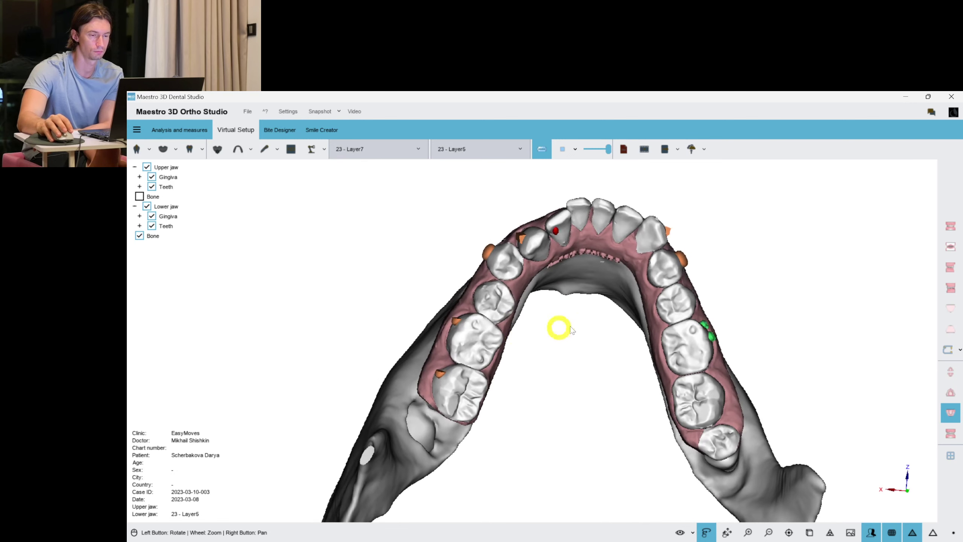
scroll(581, 381, "up", 2)
right_click_drag(581, 381, 574, 430)
left_click_drag(490, 338, 564, 346)
scroll(539, 349, "up", 1)
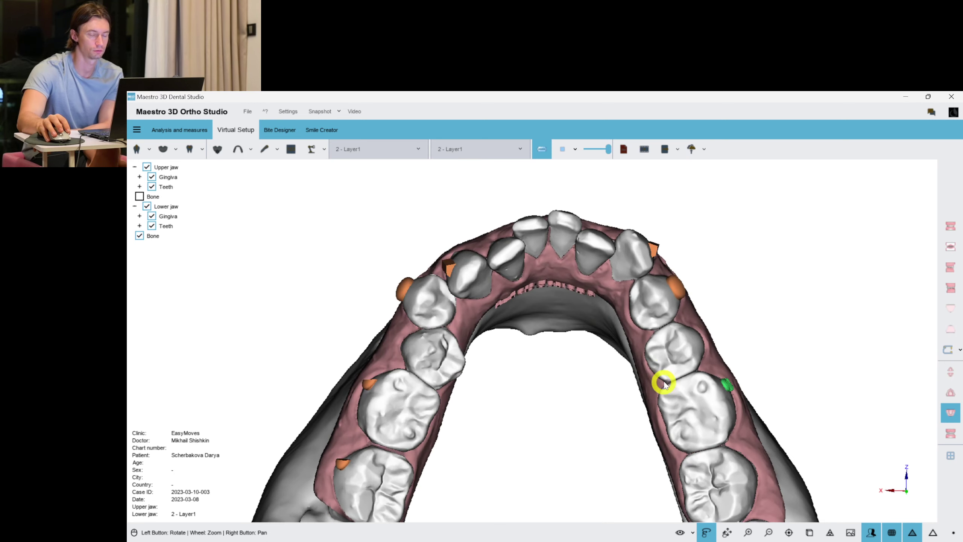
Show only the upper jaw and examine its animated tooth movement from the occlusal side
left_click(949, 395)
left_click_drag(862, 396, 620, 381)
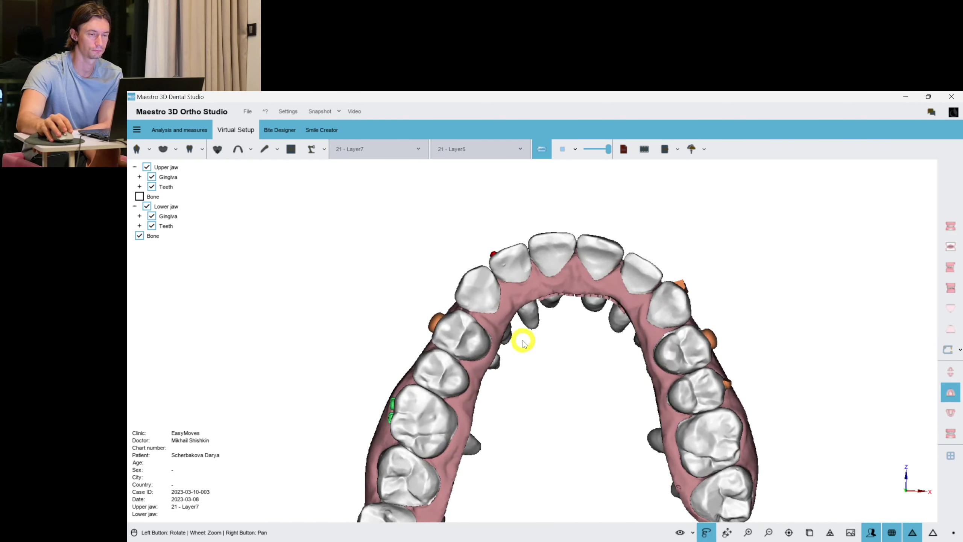
scroll(521, 345, "up", 2)
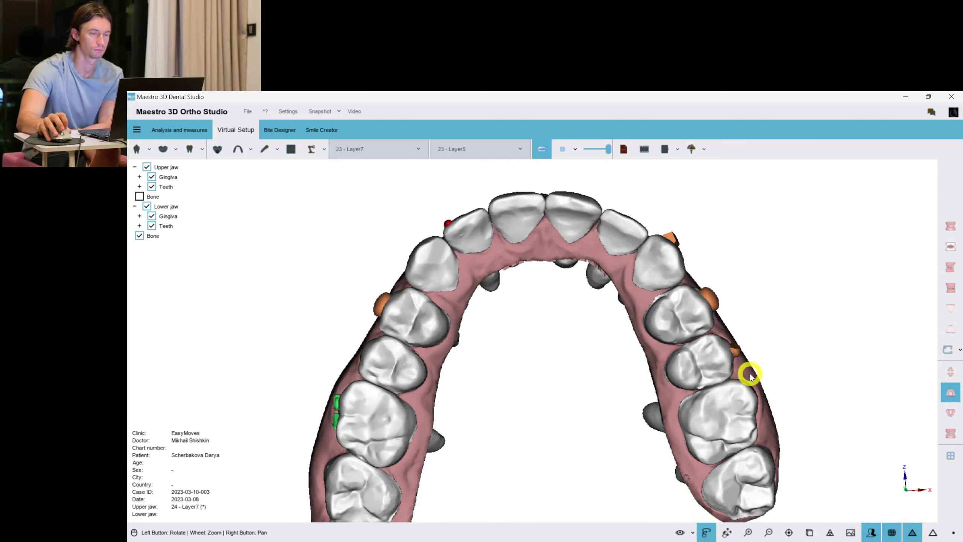
Show both jaws again, check the animated front-tooth contacts from below, and stop the animation
left_click(951, 433)
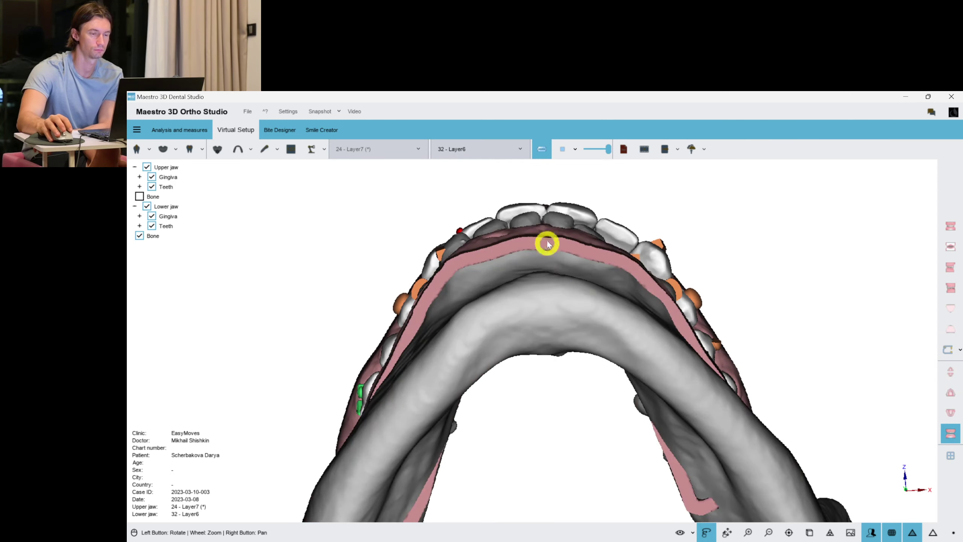
mouse_move(545, 241)
left_mouse_down()
mouse_move(559, 336)
mouse_move(550, 374)
mouse_move(527, 288)
mouse_move(533, 316)
mouse_move(547, 306)
mouse_move(550, 258)
left_mouse_up()
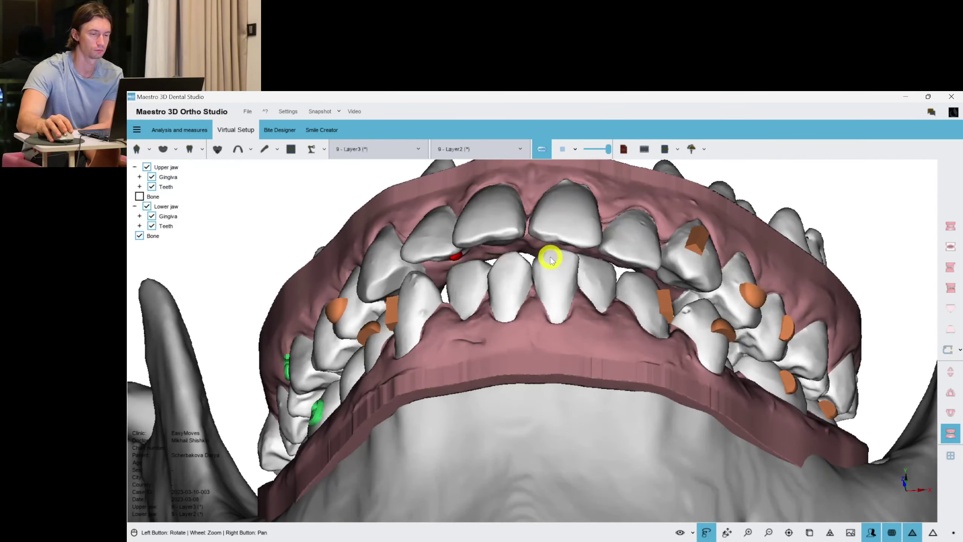
left_click_drag(565, 294, 603, 309)
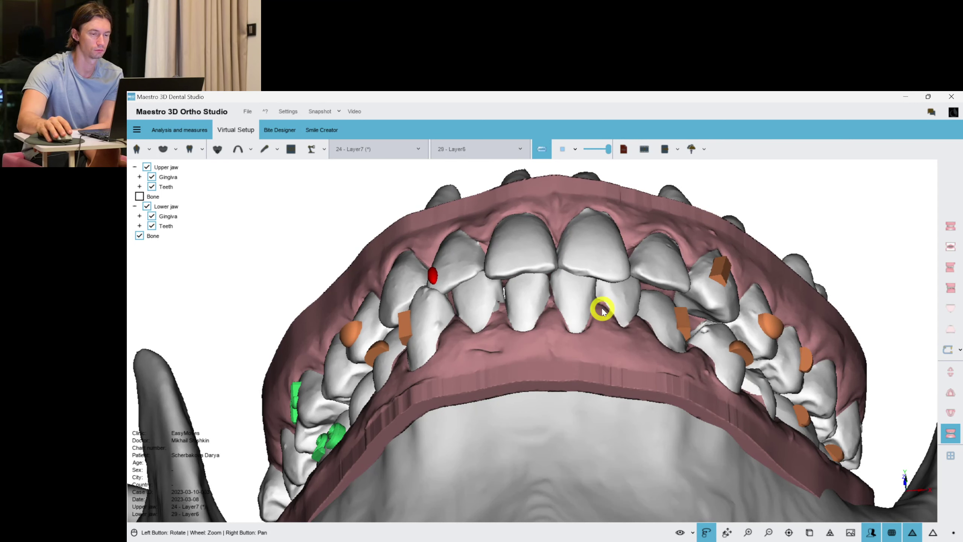
left_click(564, 152)
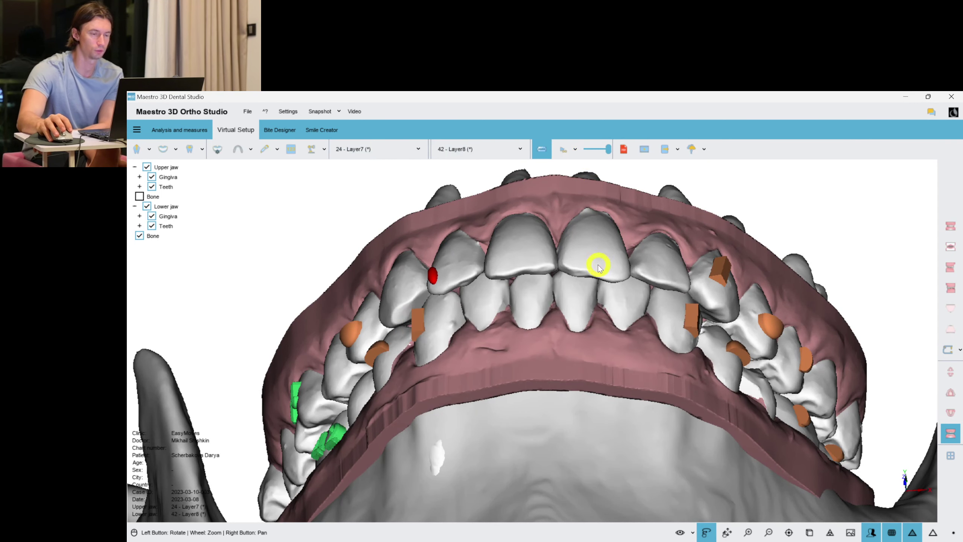
Show upper model 24 - Layer7 (*) with lower model 24 - Layer5 and examine the bite from below and the side
left_click(409, 156)
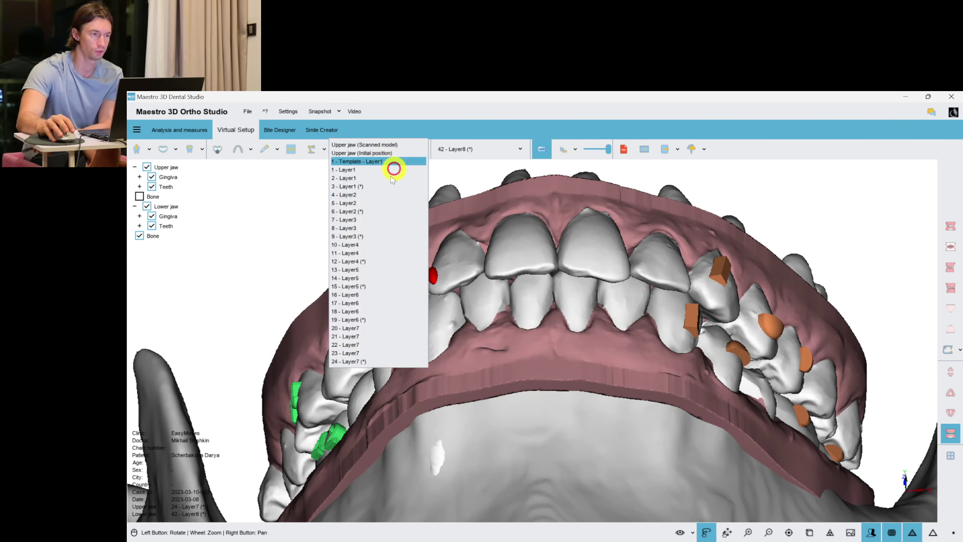
left_click(370, 362)
left_click(461, 151)
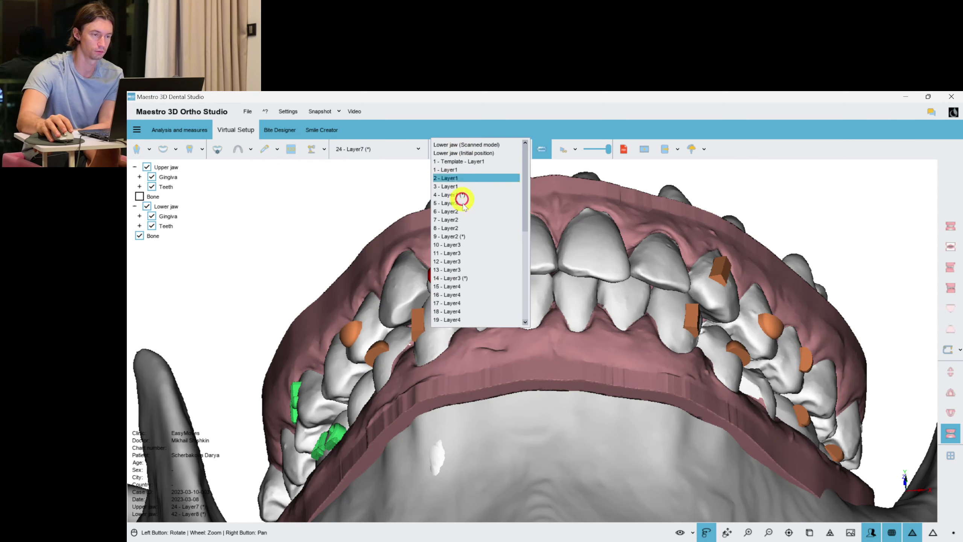
scroll(470, 223, "up", 4)
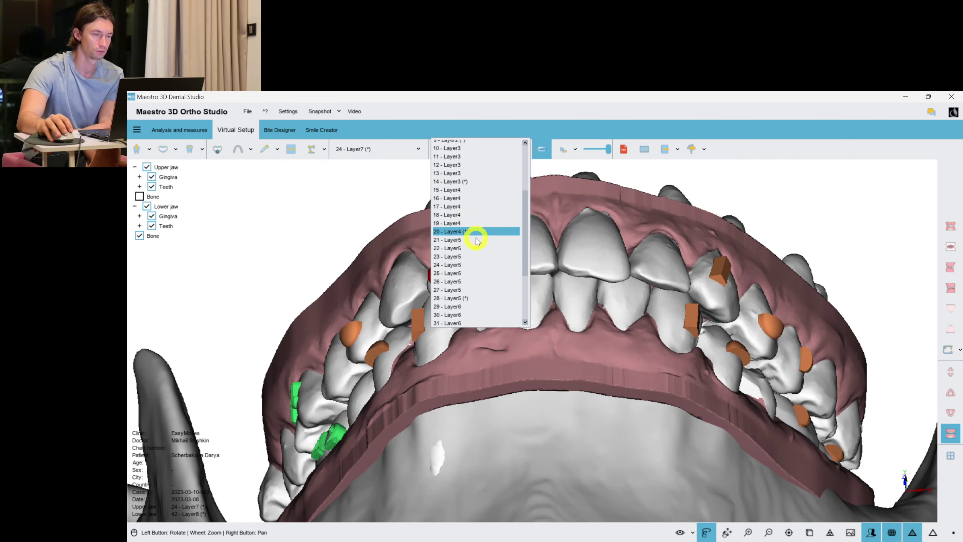
left_click(466, 265)
left_click_drag(562, 336, 492, 259)
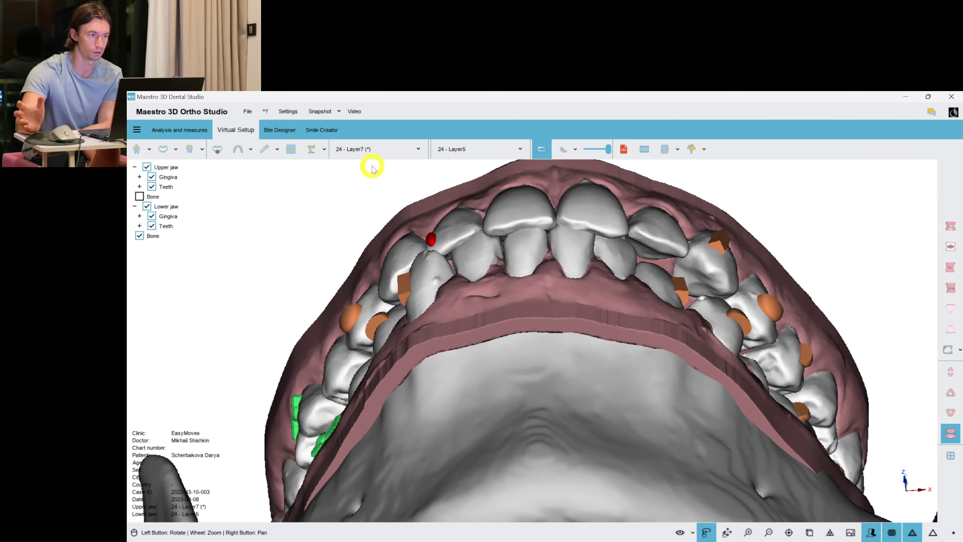
left_click_drag(667, 346, 613, 318)
scroll(614, 318, "up", 3)
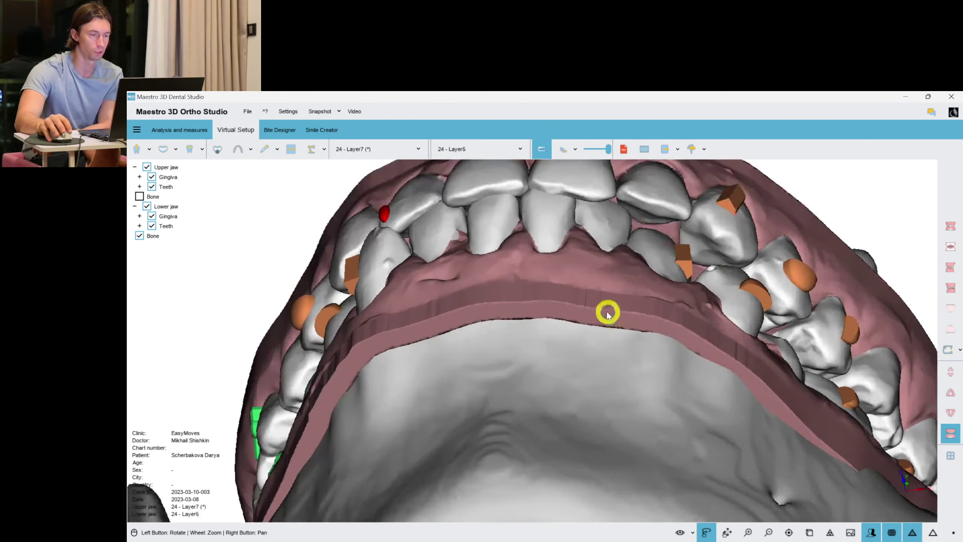
right_click_drag(697, 292, 703, 371)
mouse_move(703, 370)
left_mouse_down()
mouse_move(724, 360)
mouse_move(701, 354)
left_mouse_up()
left_click_drag(398, 352, 447, 290)
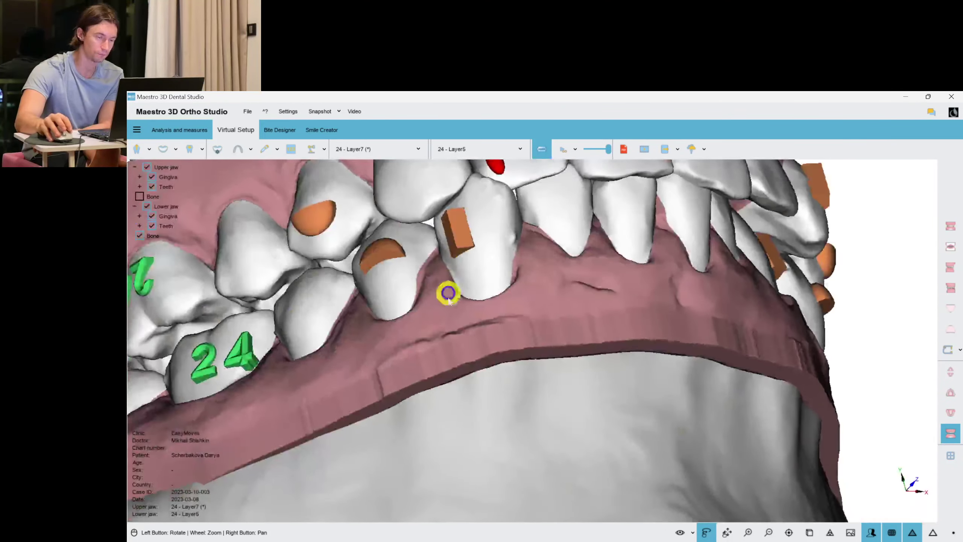
Examine the front teeth's relationship with upper model 12 - Layer4 (*) against lower model 24 - Layer5
left_click_drag(529, 342, 509, 364)
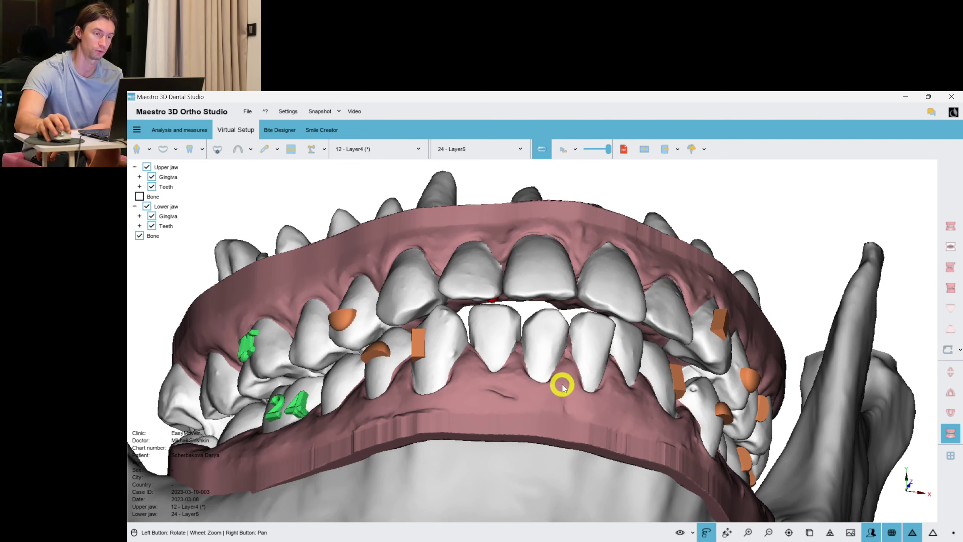
left_click_drag(563, 382, 474, 226)
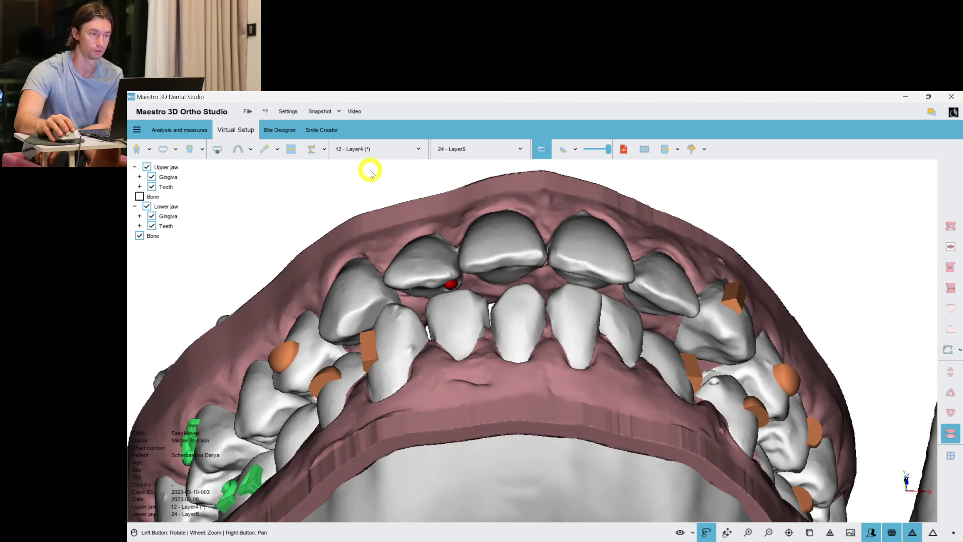
left_click_drag(581, 322, 512, 333)
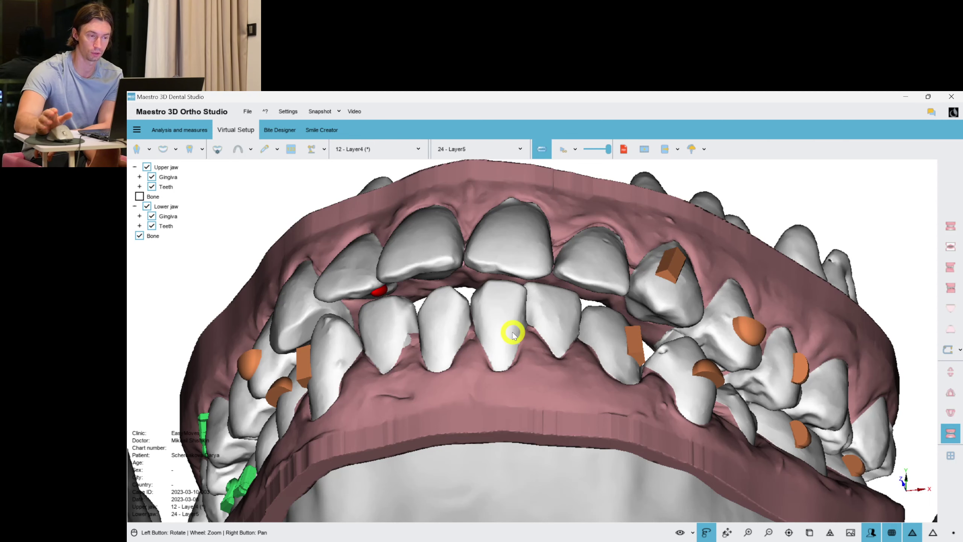
left_click_drag(563, 379, 462, 322)
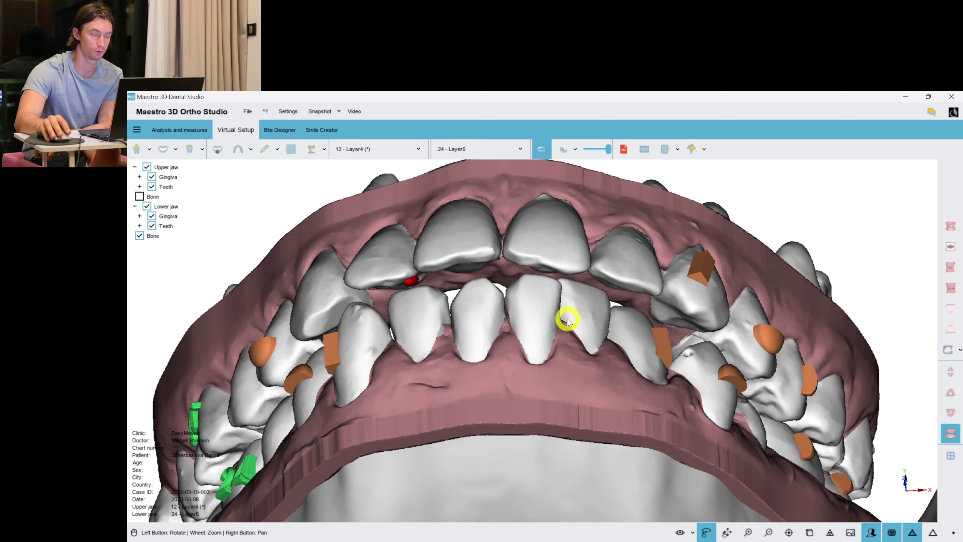
Step the lower jaw through models 28 - Layer5 (*), 35 - Layer6 (*) and 38 - Layer7 (*) against the same upper model
left_click(470, 148)
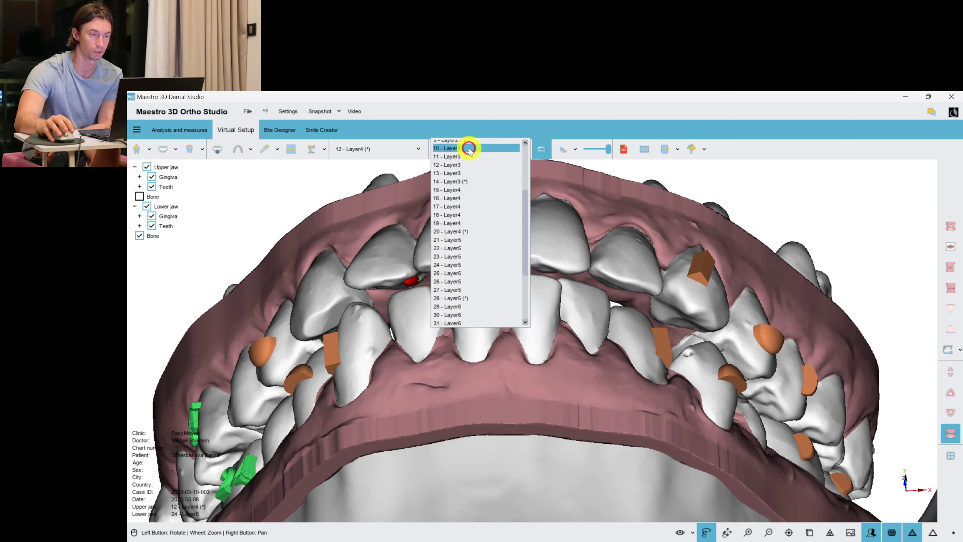
left_click(482, 299)
left_click(468, 148)
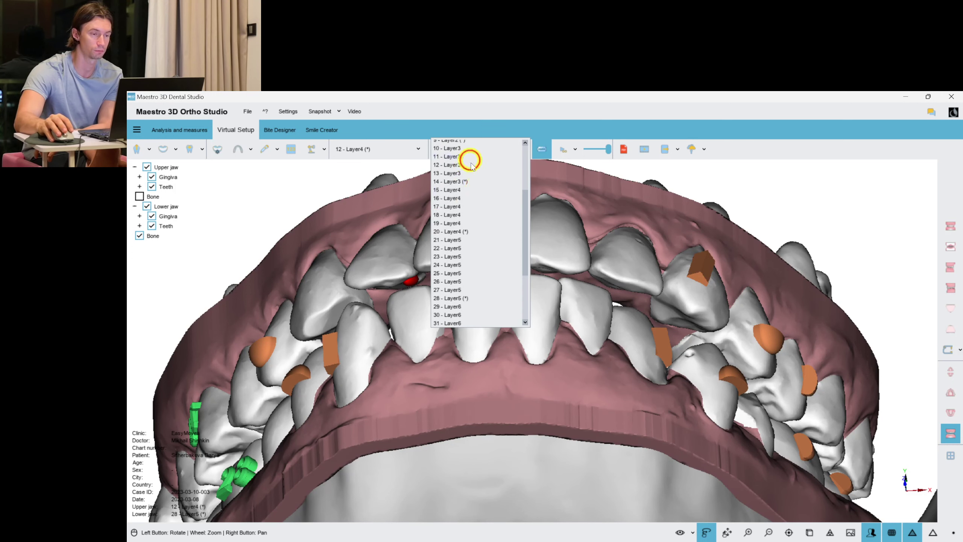
left_click(482, 264)
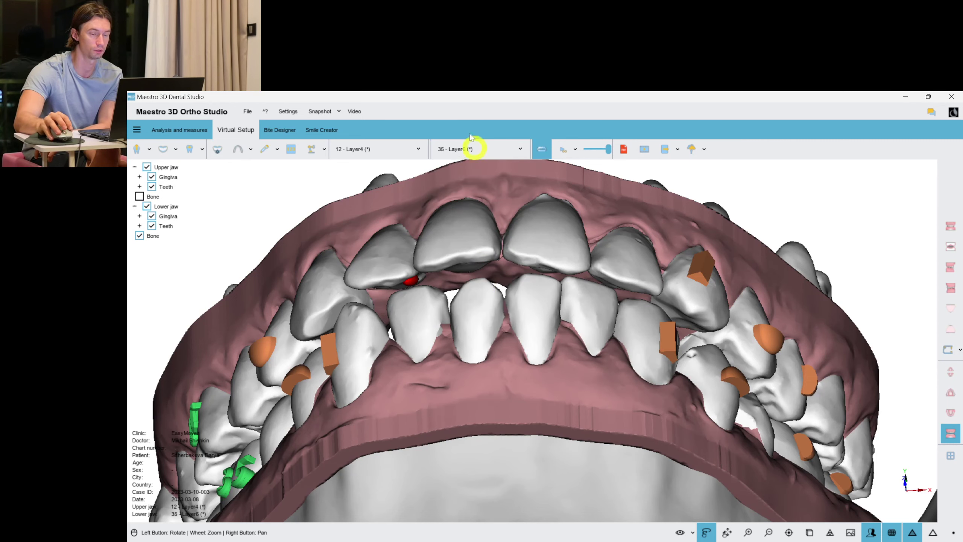
left_click(473, 147)
left_click(477, 279)
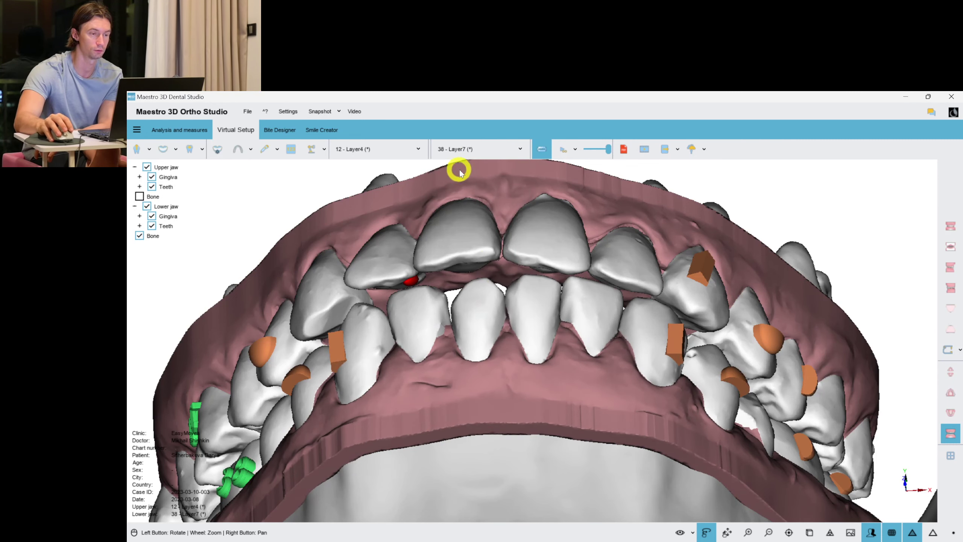
Compare upper models 15 - Layer5 (*) and 19 - Layer6 (*) against the lower model, return to 15 - Layer5 (*), and inspect the front teeth
left_click_drag(502, 220, 466, 280)
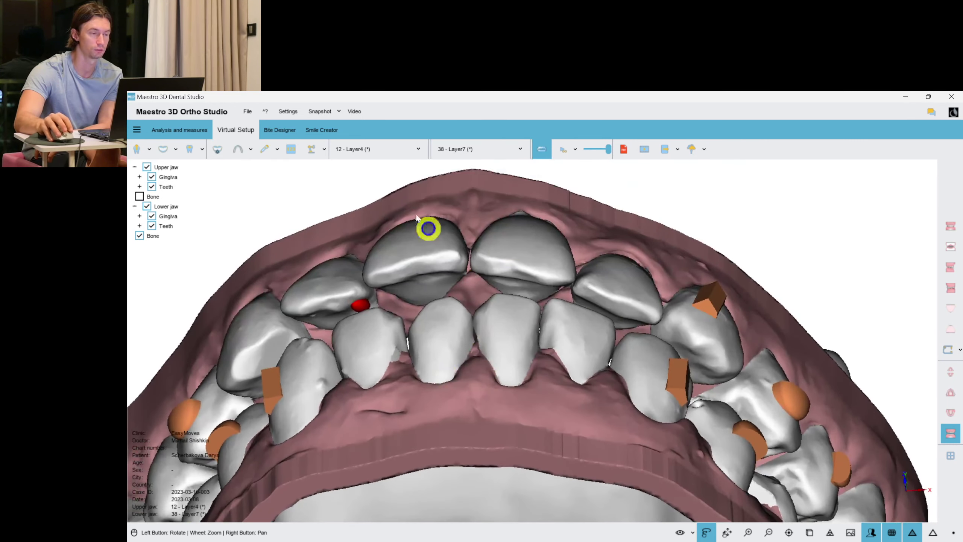
left_click(370, 152)
left_click(370, 281)
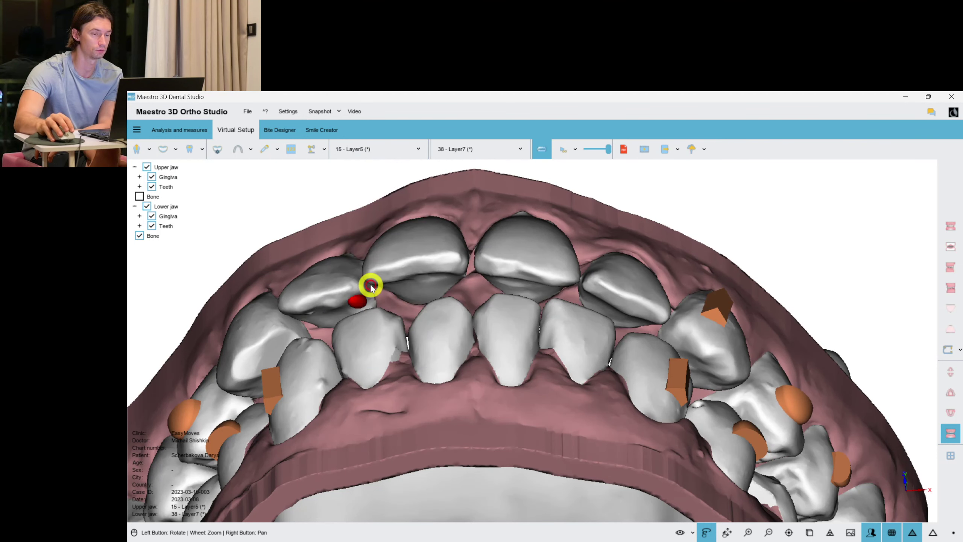
left_click(370, 149)
left_click(370, 320)
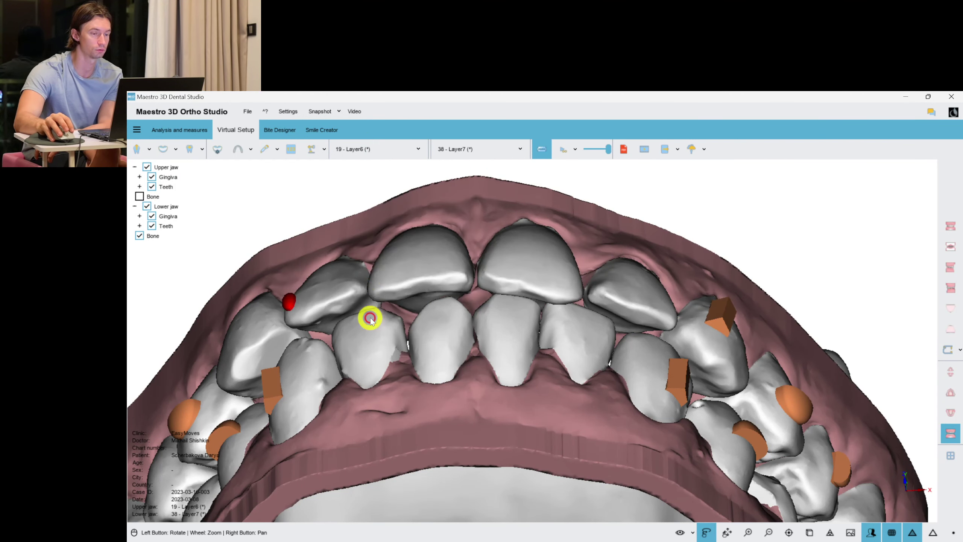
left_click(359, 152)
left_click(372, 279)
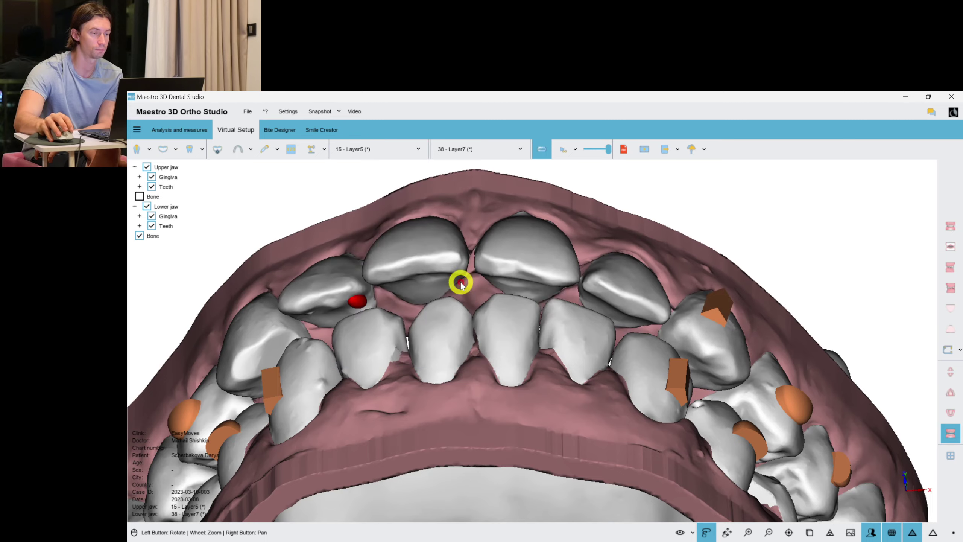
left_click_drag(698, 387, 503, 314)
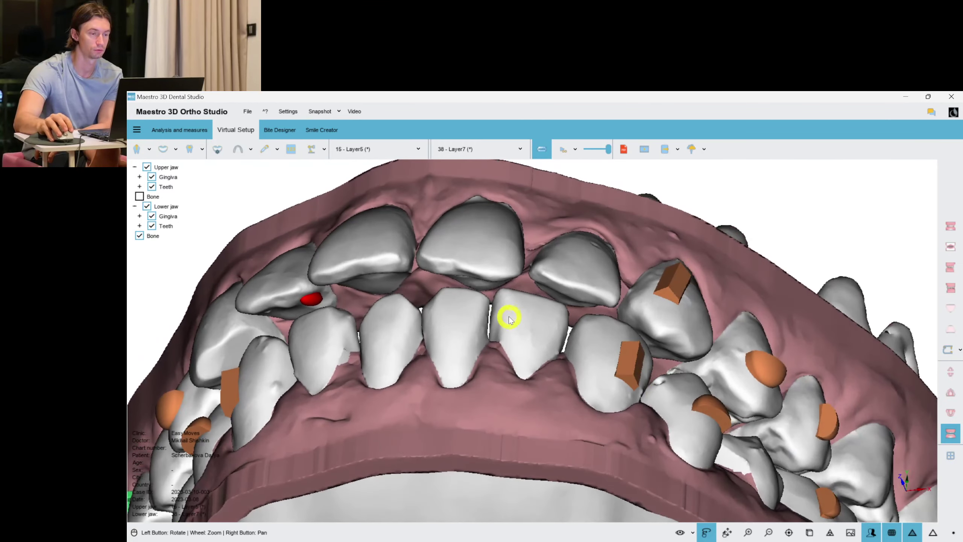
left_click_drag(594, 308, 567, 330)
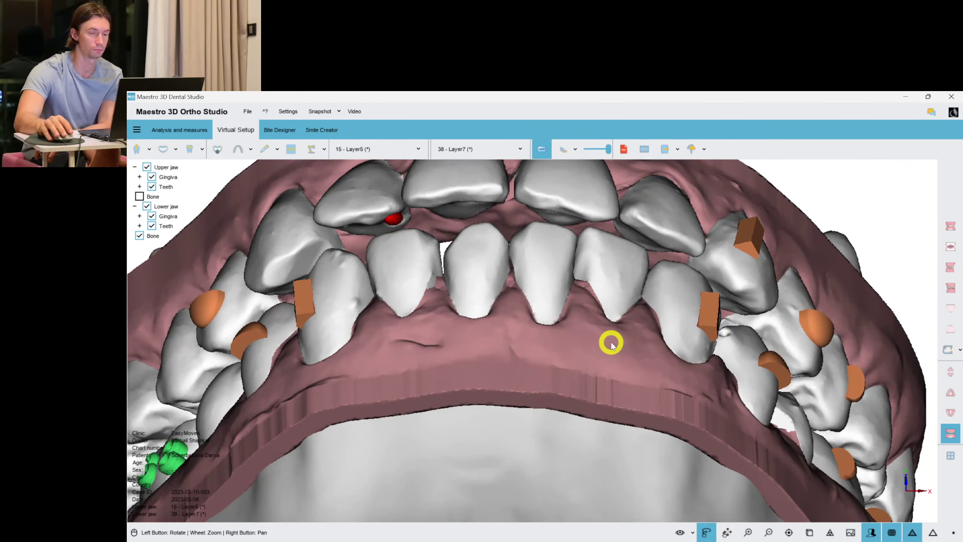
scroll(616, 344, "down", 3)
scroll(617, 344, "up", 3)
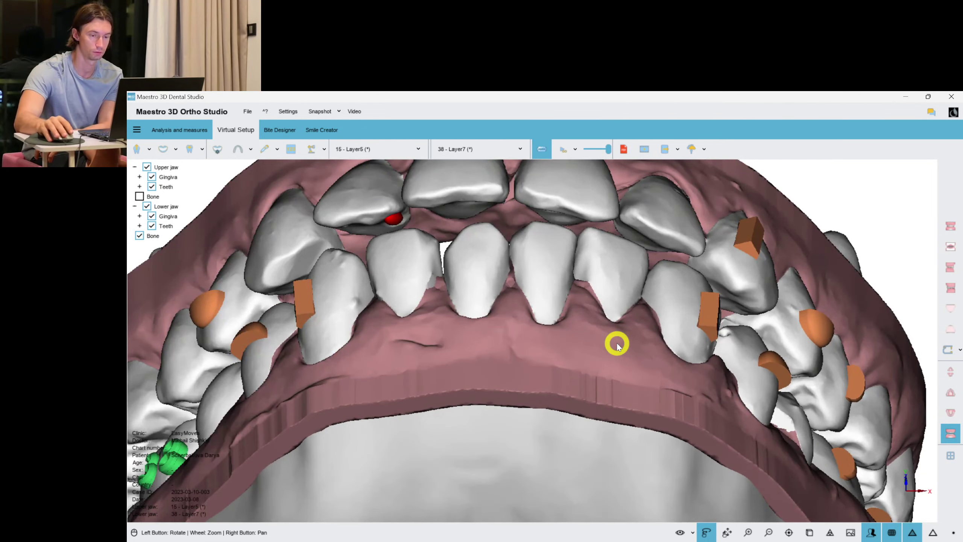
Play the staged tooth movement of both jaws and examine the bite from the side and slightly below
scroll(617, 343, "down", 3)
left_click_drag(581, 342, 582, 312)
left_click(562, 150)
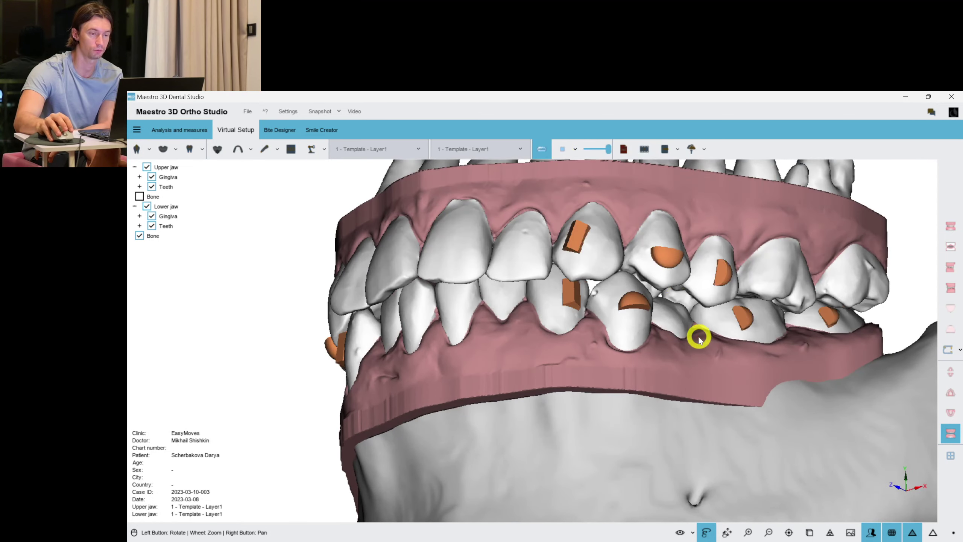
left_click_drag(559, 306, 530, 327)
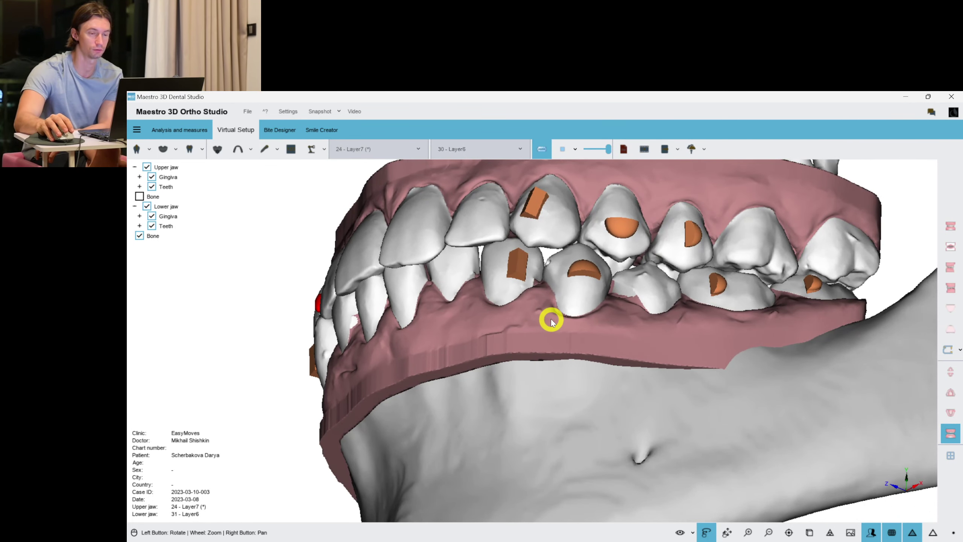
left_click_drag(564, 326, 578, 325)
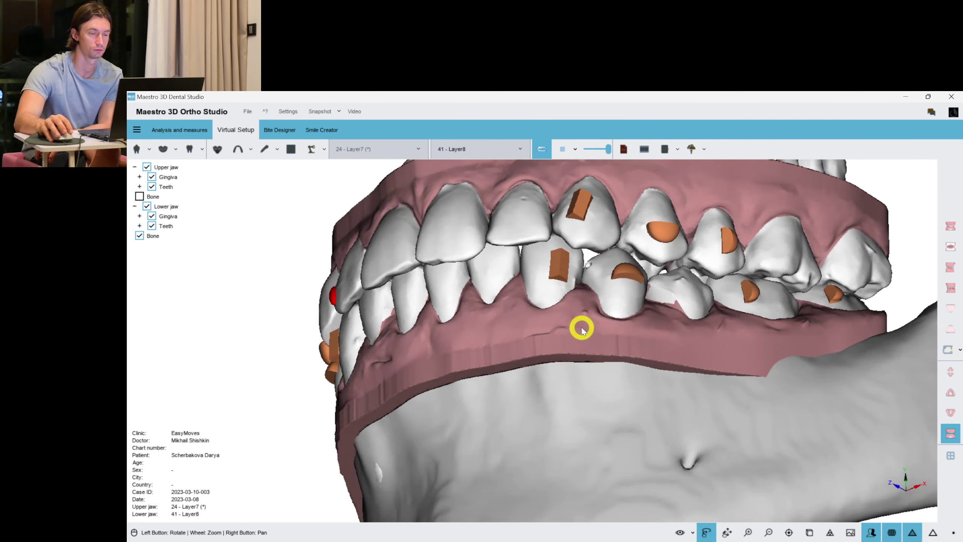
left_click_drag(581, 313, 584, 289)
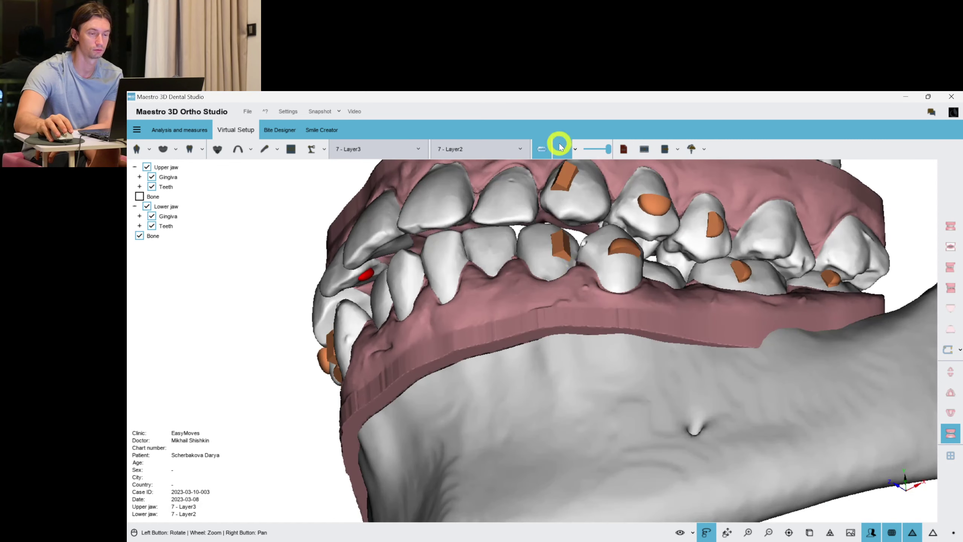
Set both jaws back to model 1 - Template - Layer1 and view the whole bite from the front
left_click(477, 148)
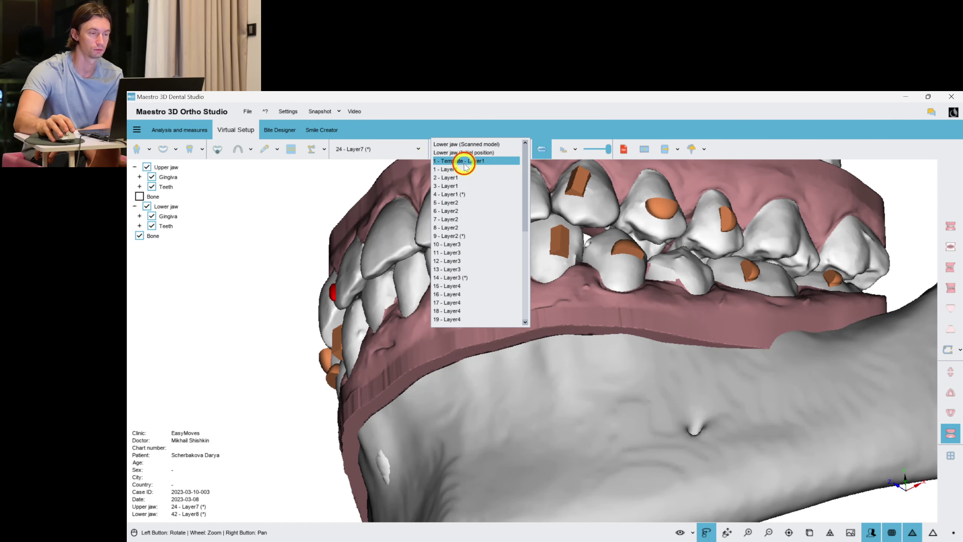
left_click_drag(653, 305, 516, 318)
scroll(530, 365, "down", 3)
scroll(536, 276, "down", 4)
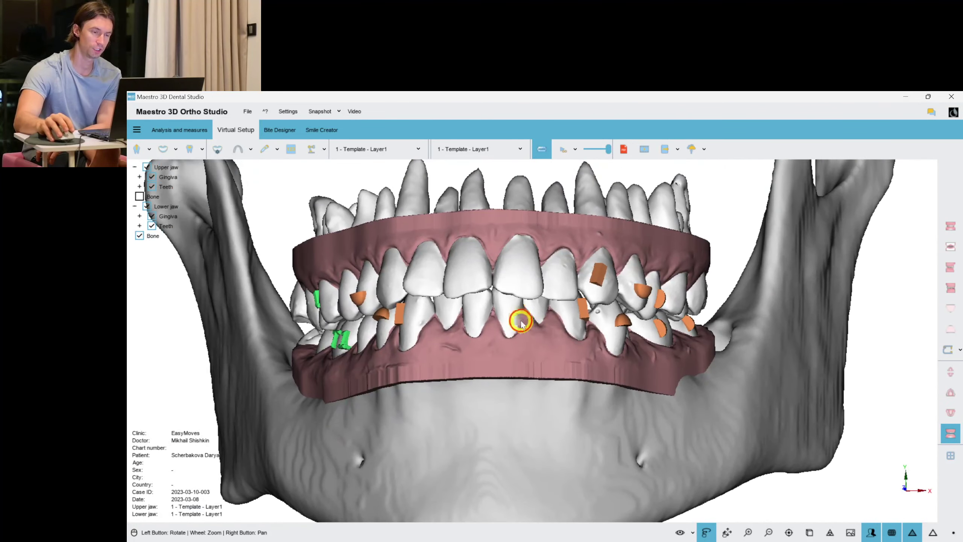
Export the case for Viewer to the Desktop, naming the file with the patient's full name followed by "aligners setup ver. 1.0"
left_click(136, 130)
left_click(211, 153)
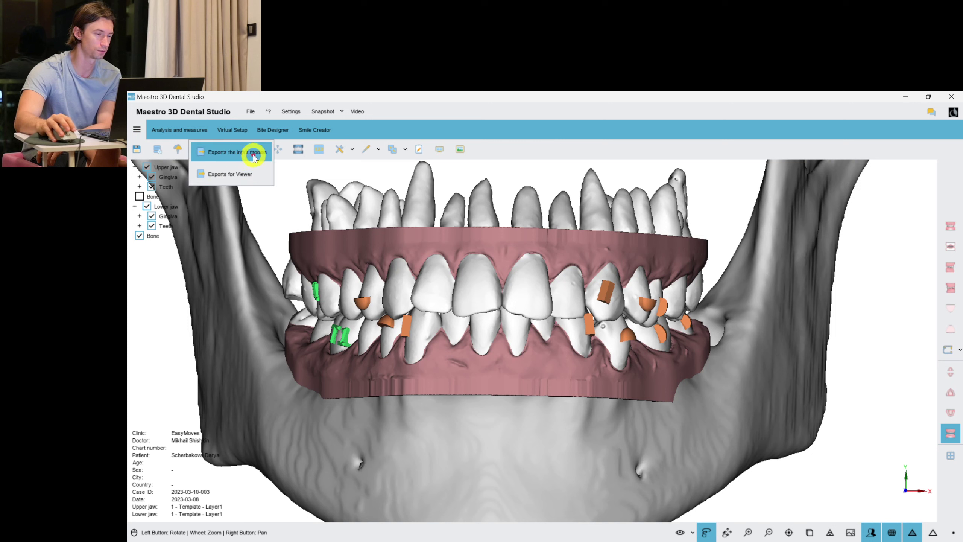
left_click(240, 176)
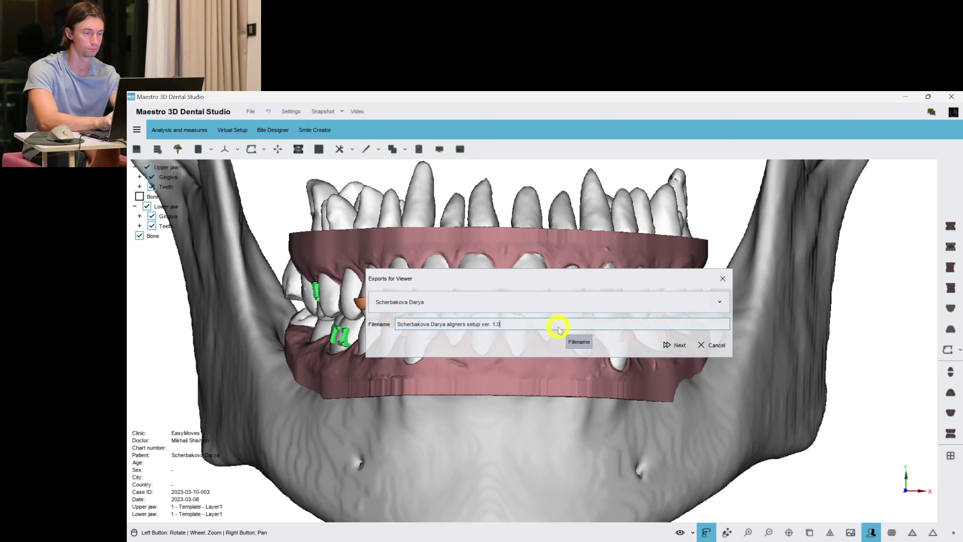
left_click(677, 343)
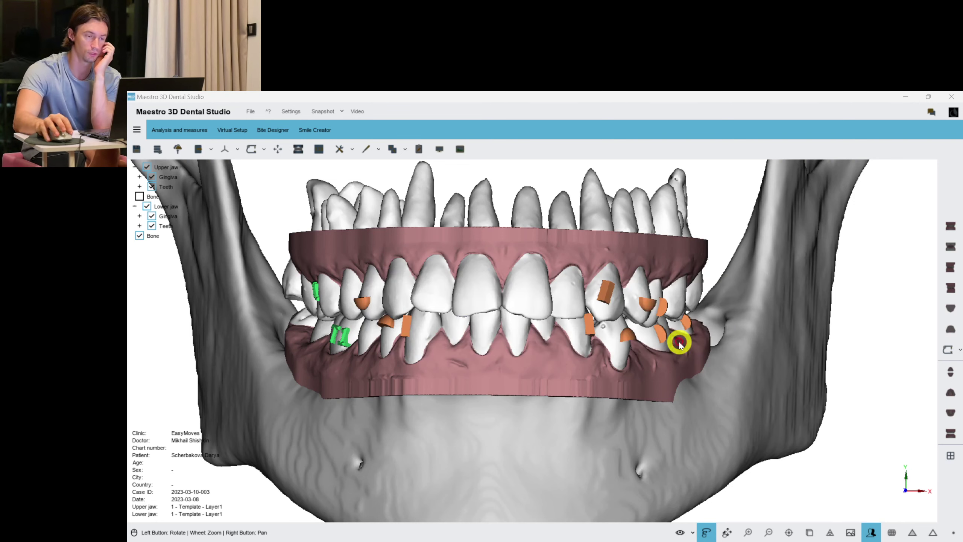
scroll(546, 334, "up", 5)
left_click(492, 285)
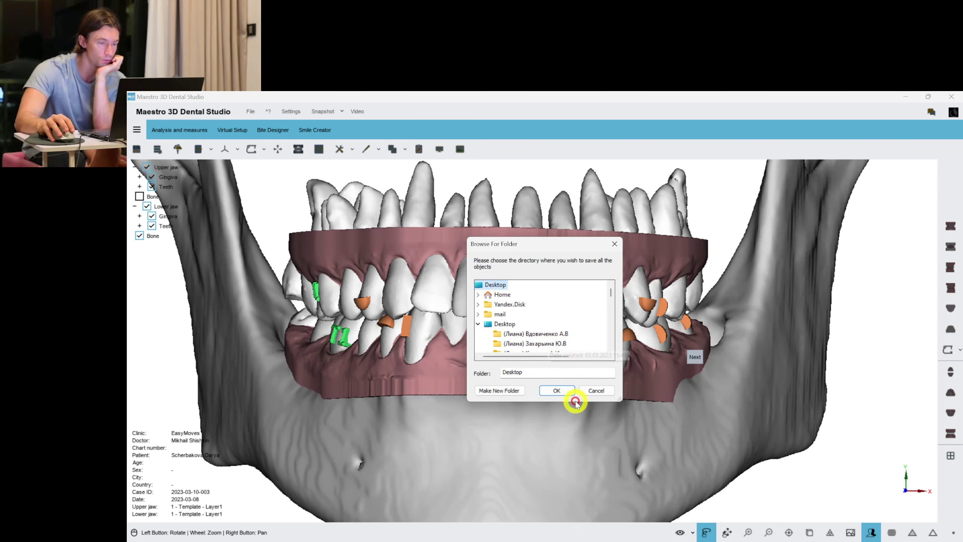
left_click(563, 391)
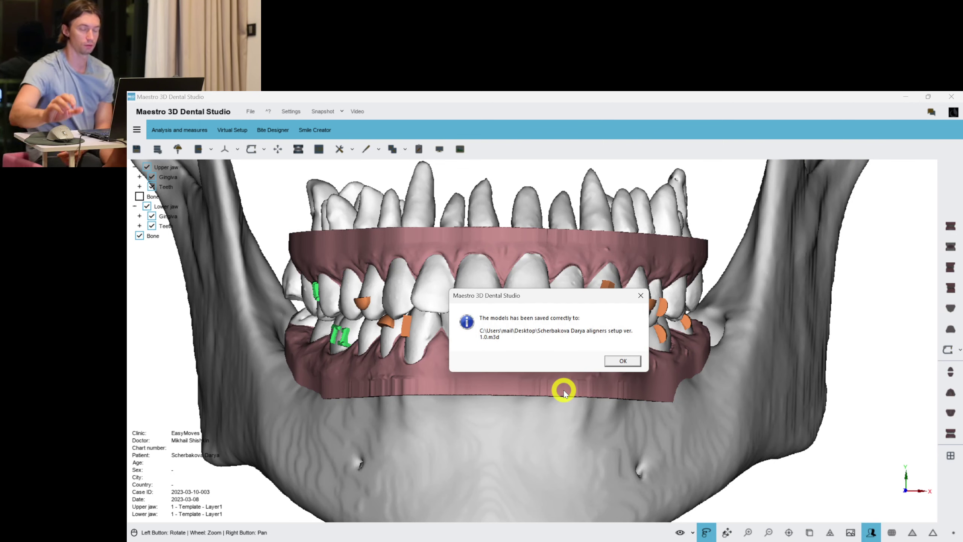
left_click(622, 361)
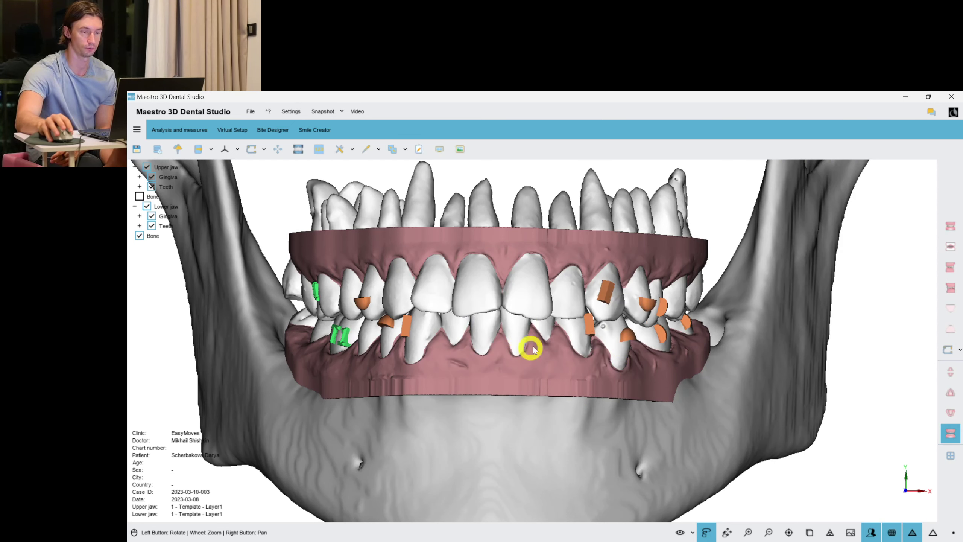